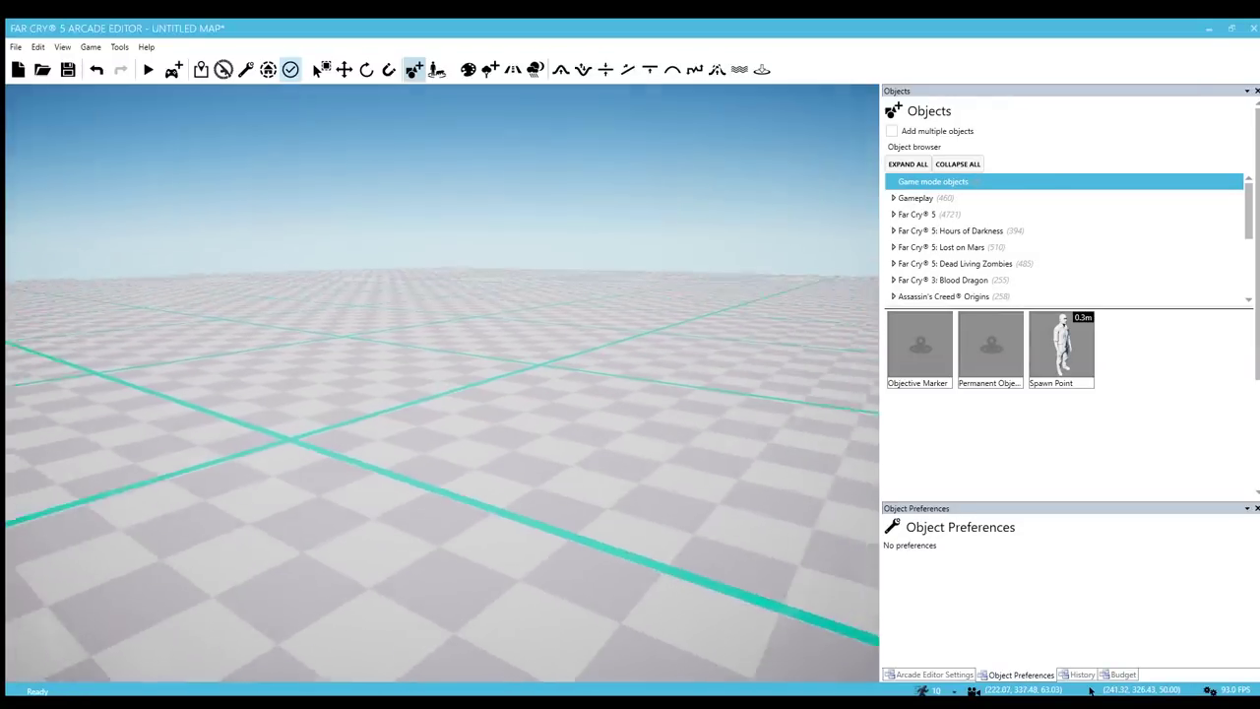
{"action": "key", "text": "s"}
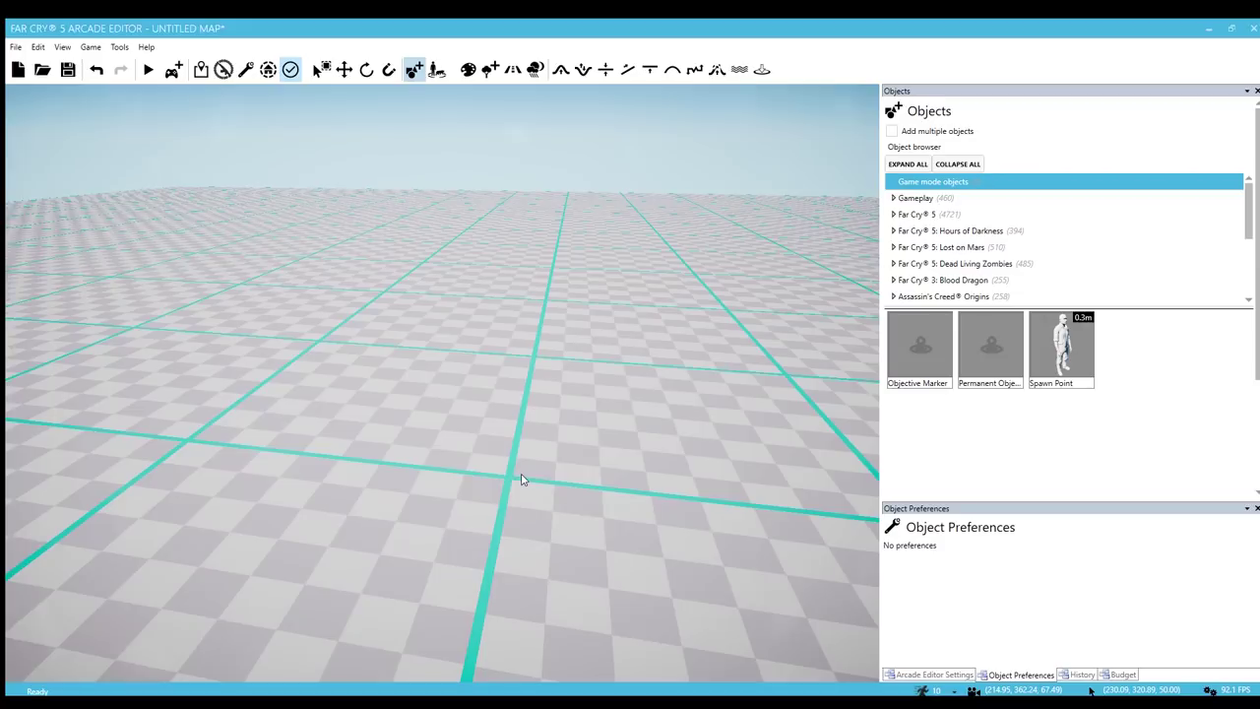
{"action": "key", "text": "a"}
{"action": "right_click_drag", "start_coordinate": [530, 488], "coordinate": [695, 468]}
{"action": "key", "text": "s"}
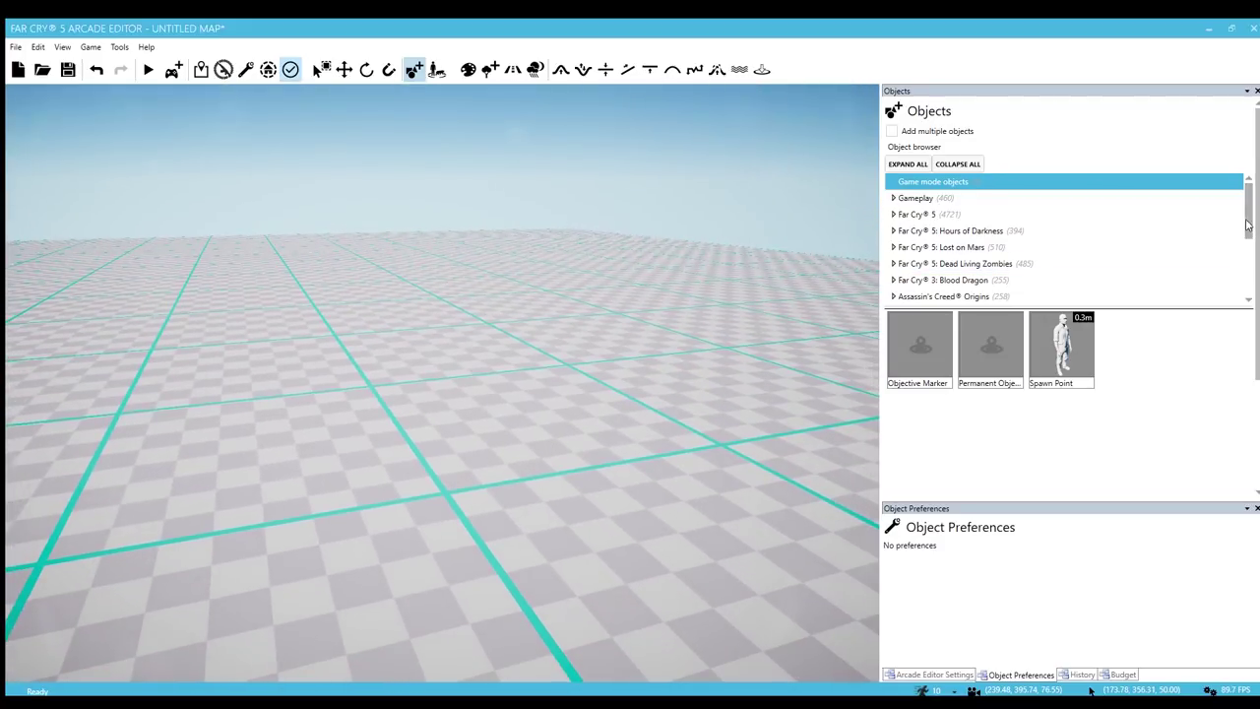
{"action": "left_click_drag", "start_coordinate": [1249, 224], "coordinate": [1248, 255]}
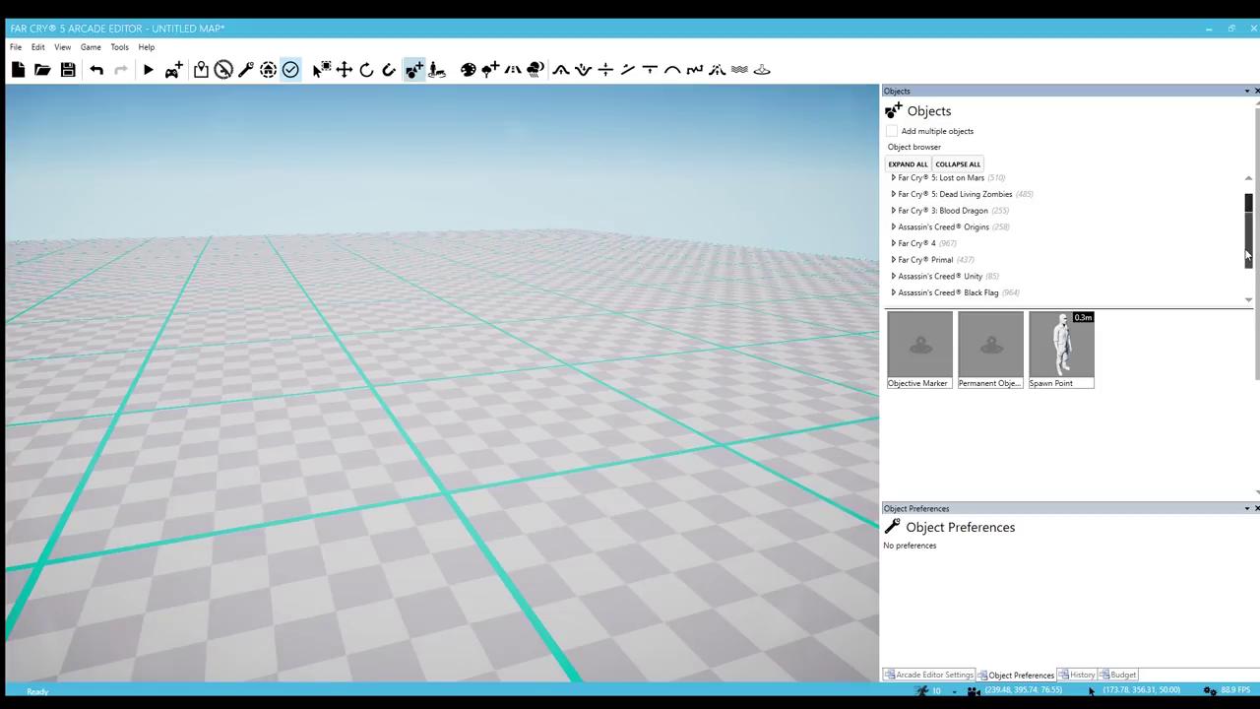
{"action": "left_click_drag", "start_coordinate": [1248, 255], "coordinate": [1247, 236]}
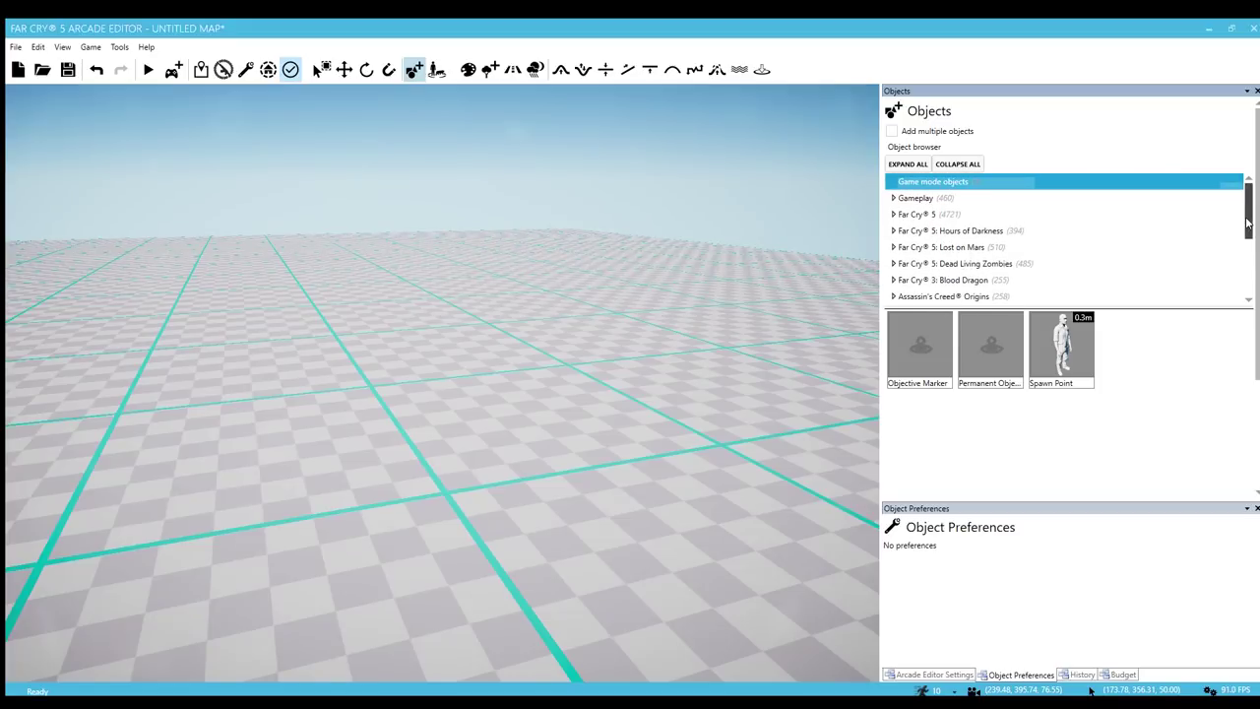
{"action": "right_click_drag", "start_coordinate": [553, 439], "coordinate": [636, 430]}
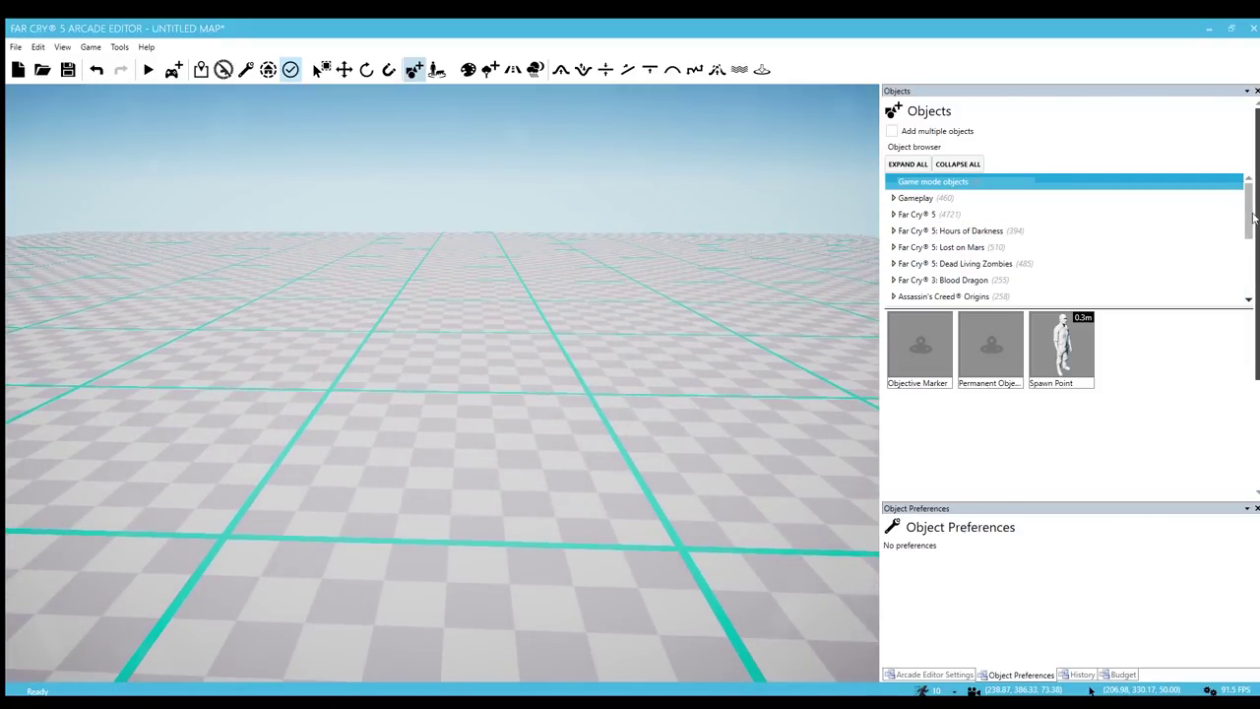
Place a Script object from the Gameplay Scripting category on the ground, just beside a crossing of the grid lines
{"action": "left_click", "coordinate": [893, 197]}
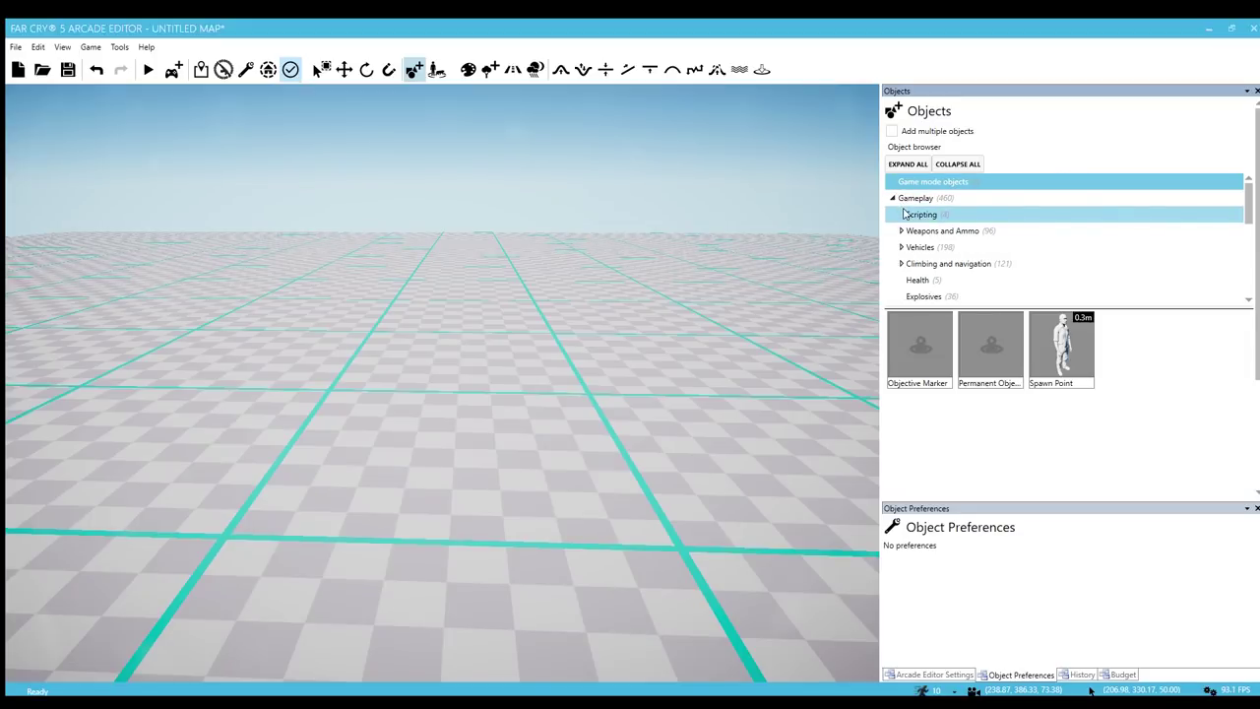
{"action": "left_click", "coordinate": [919, 215]}
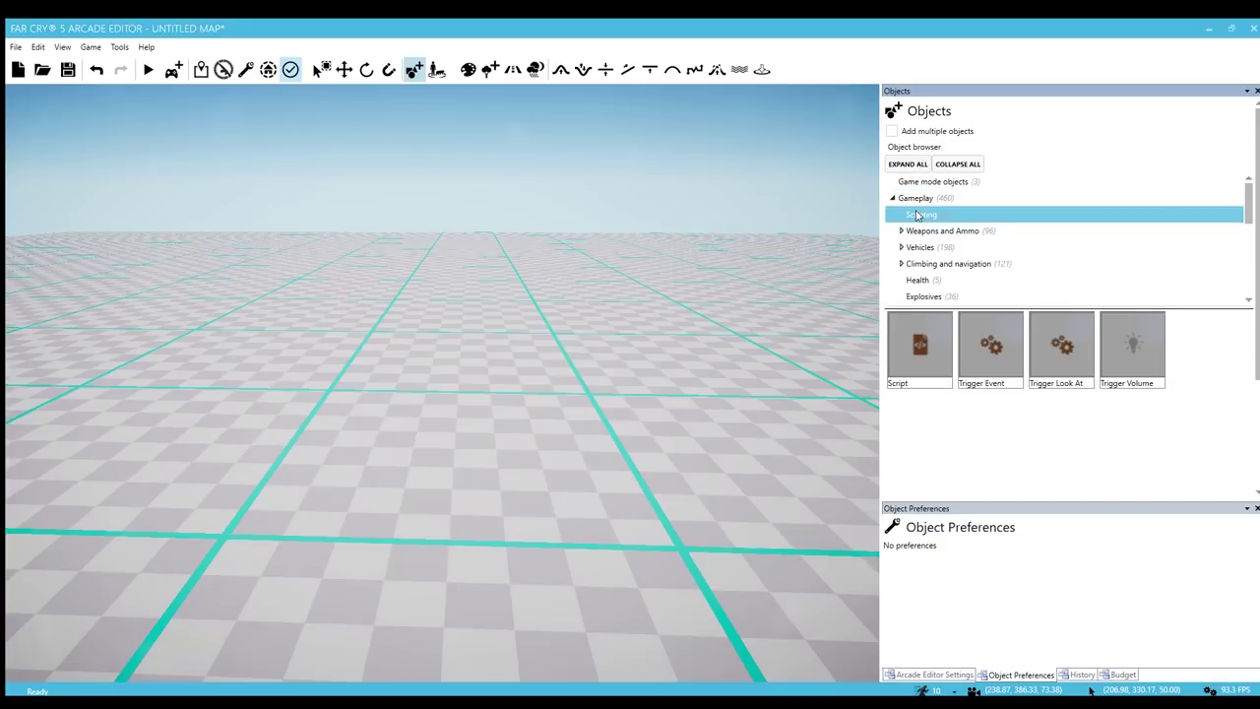
{"action": "left_click_drag", "start_coordinate": [938, 348], "coordinate": [466, 488]}
{"action": "key", "text": "w"}
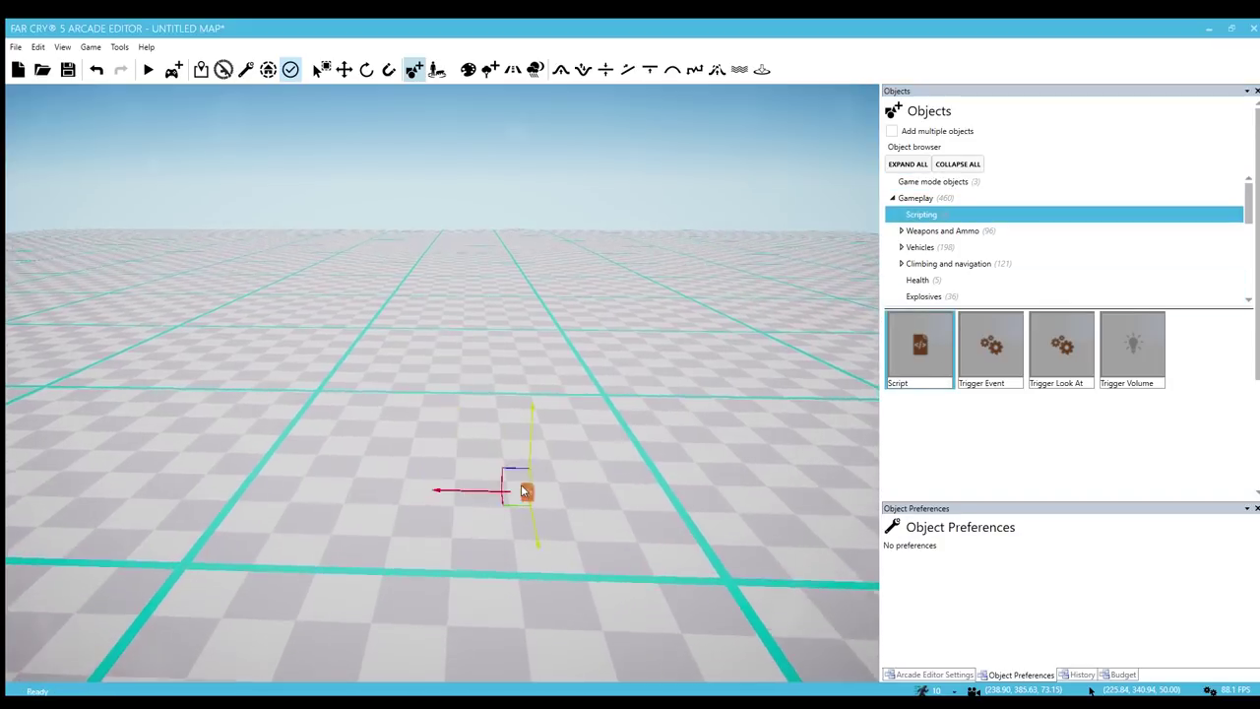
{"action": "right_click_drag", "start_coordinate": [521, 490], "coordinate": [518, 423]}
{"action": "left_click_drag", "start_coordinate": [523, 329], "coordinate": [478, 290]}
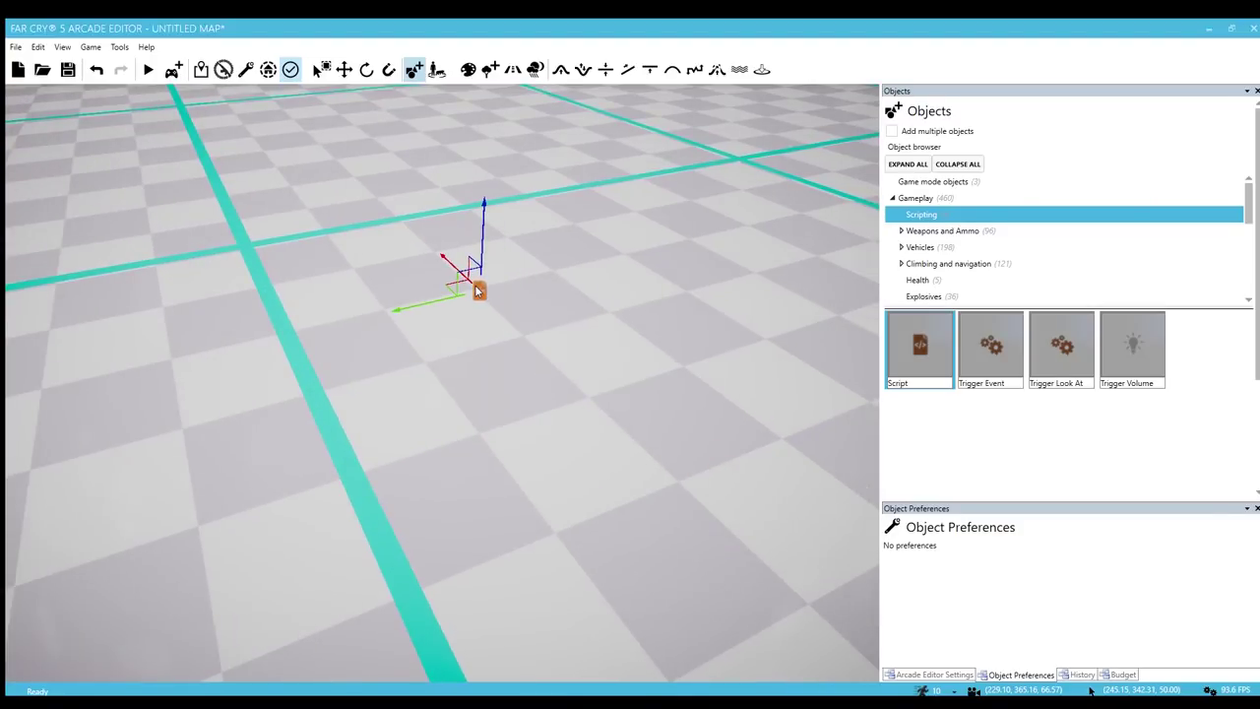
{"action": "key", "text": "d"}
{"action": "key", "text": "w"}
{"action": "right_click_drag", "start_coordinate": [568, 420], "coordinate": [568, 423]}
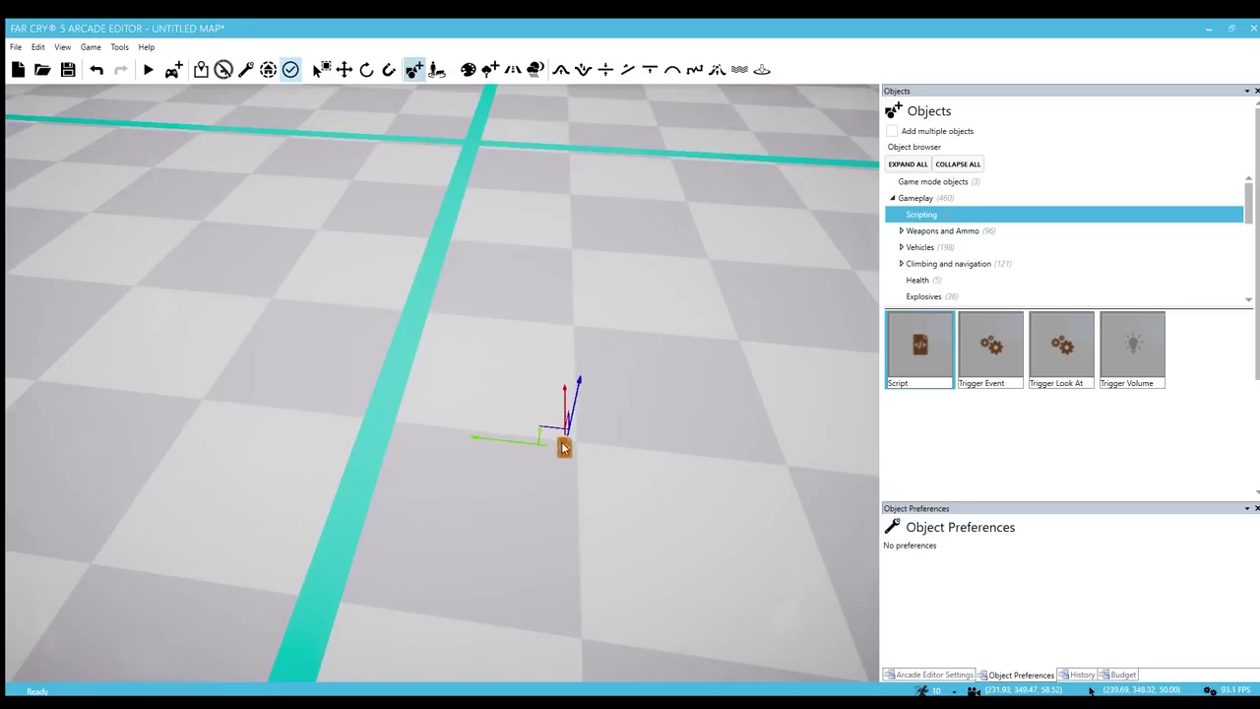
{"action": "left_click_drag", "start_coordinate": [564, 448], "coordinate": [576, 449]}
{"action": "key", "text": "d"}
{"action": "key", "text": "w"}
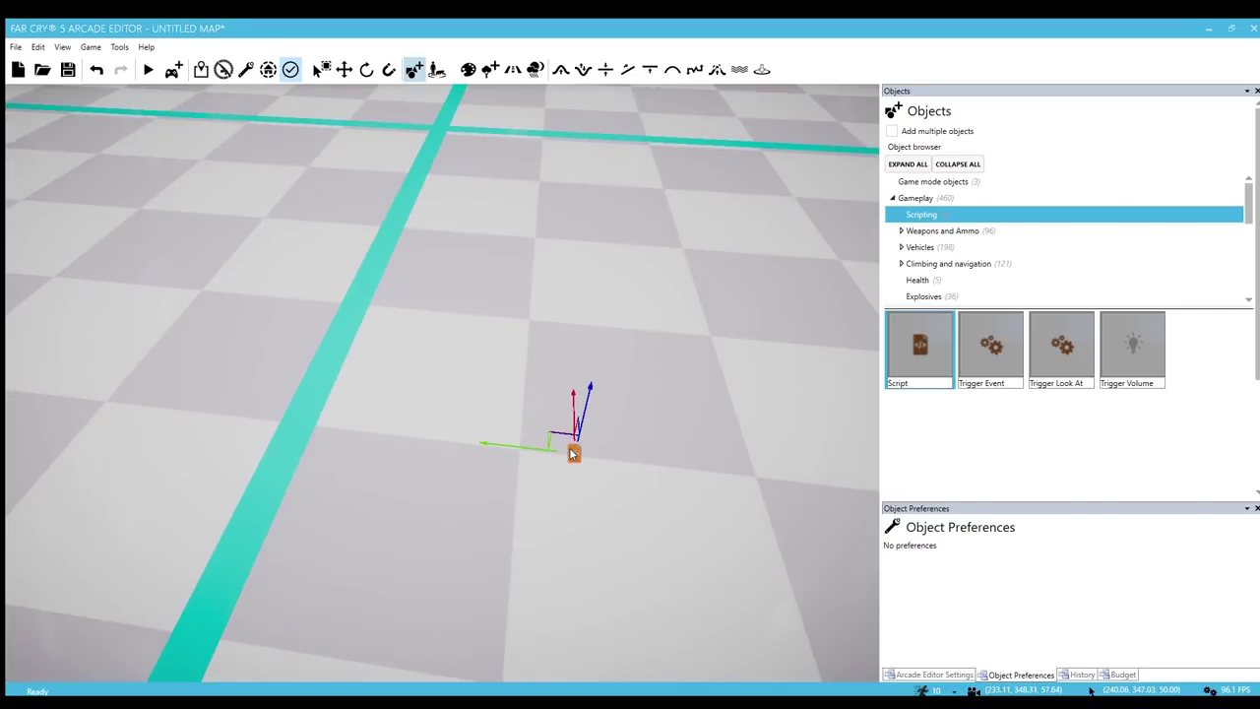
{"action": "key", "text": "d"}
{"action": "key", "text": "w"}
{"action": "right_click_drag", "start_coordinate": [571, 372], "coordinate": [568, 371]}
{"action": "left_click_drag", "start_coordinate": [569, 372], "coordinate": [456, 412]}
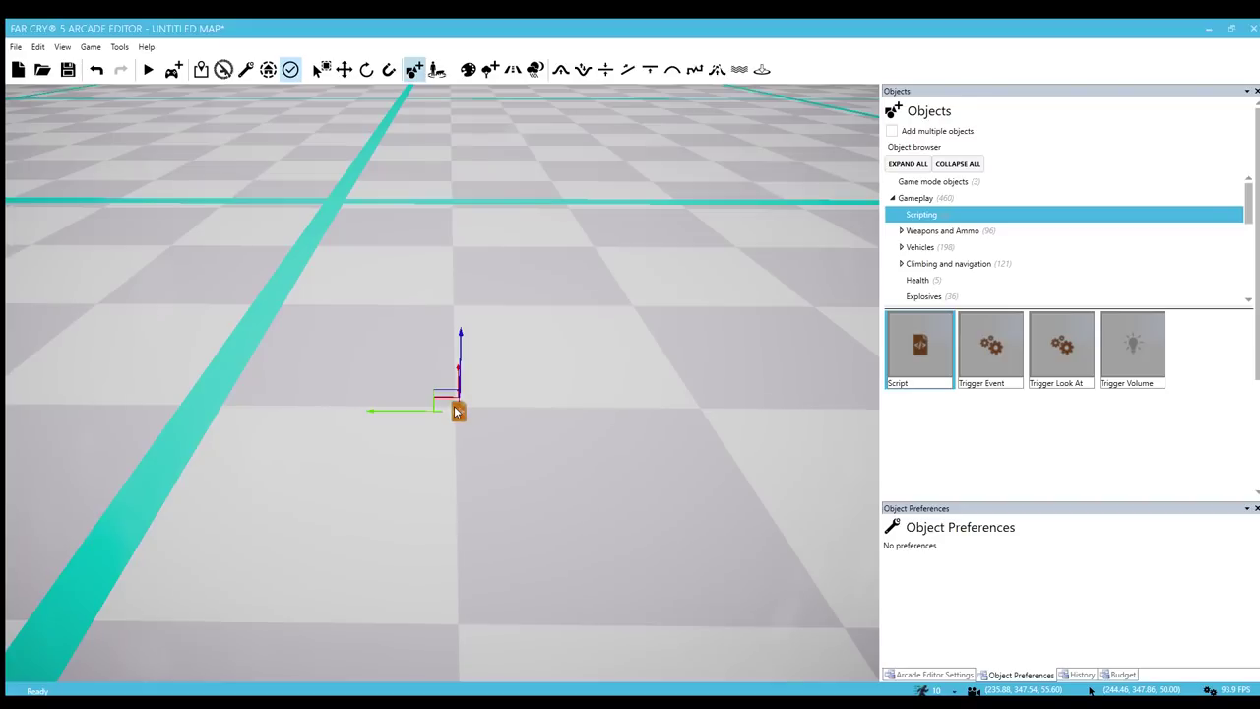
{"action": "left_click_drag", "start_coordinate": [455, 412], "coordinate": [366, 292]}
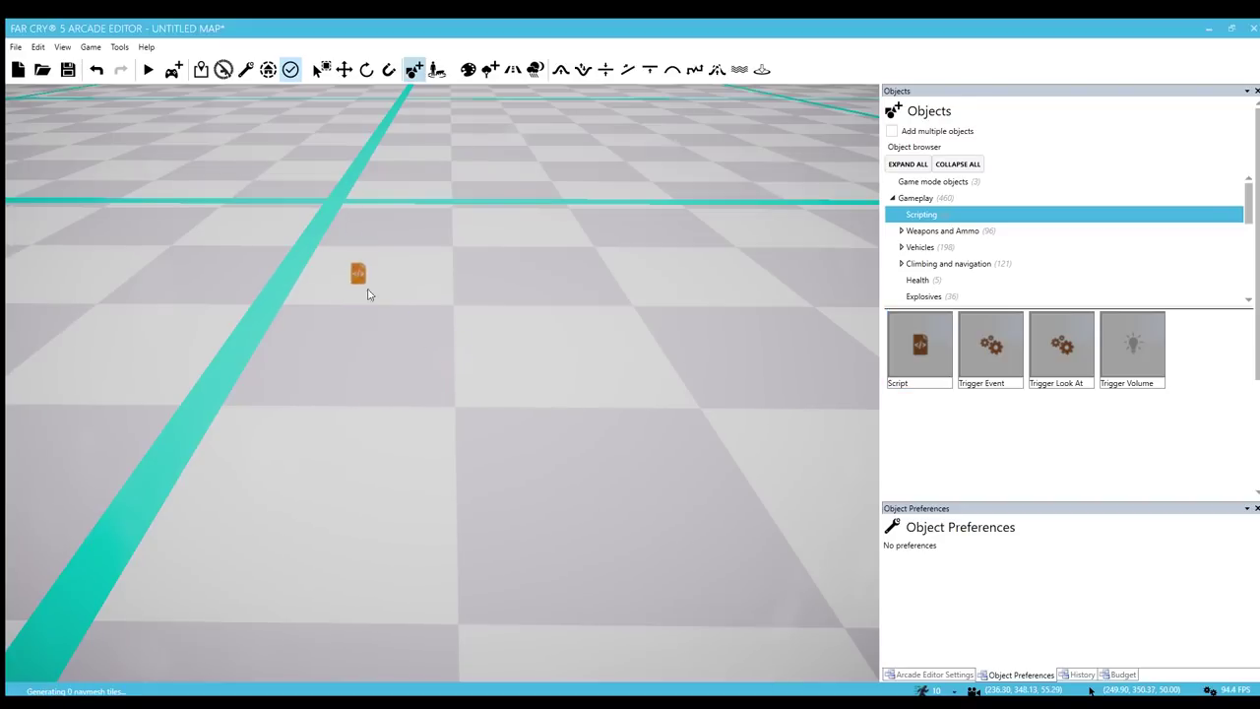
{"action": "right_click_drag", "start_coordinate": [368, 294], "coordinate": [574, 483]}
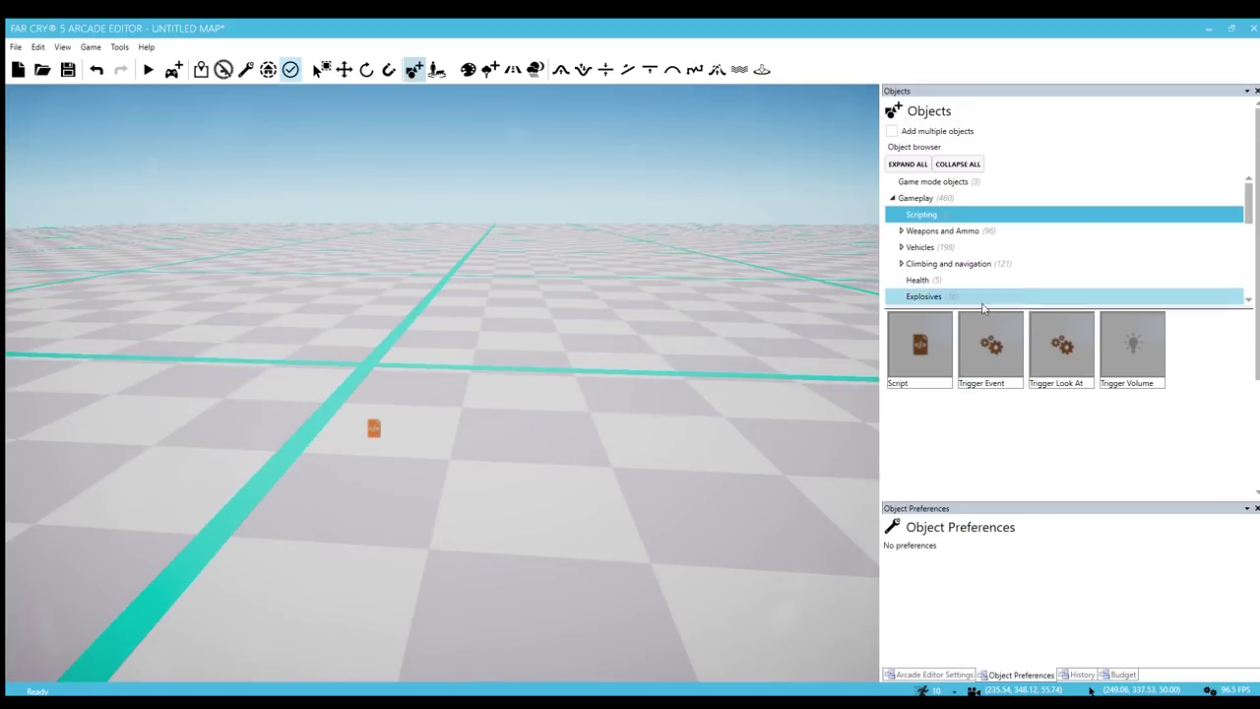
{"action": "left_click_drag", "start_coordinate": [990, 347], "coordinate": [536, 392]}
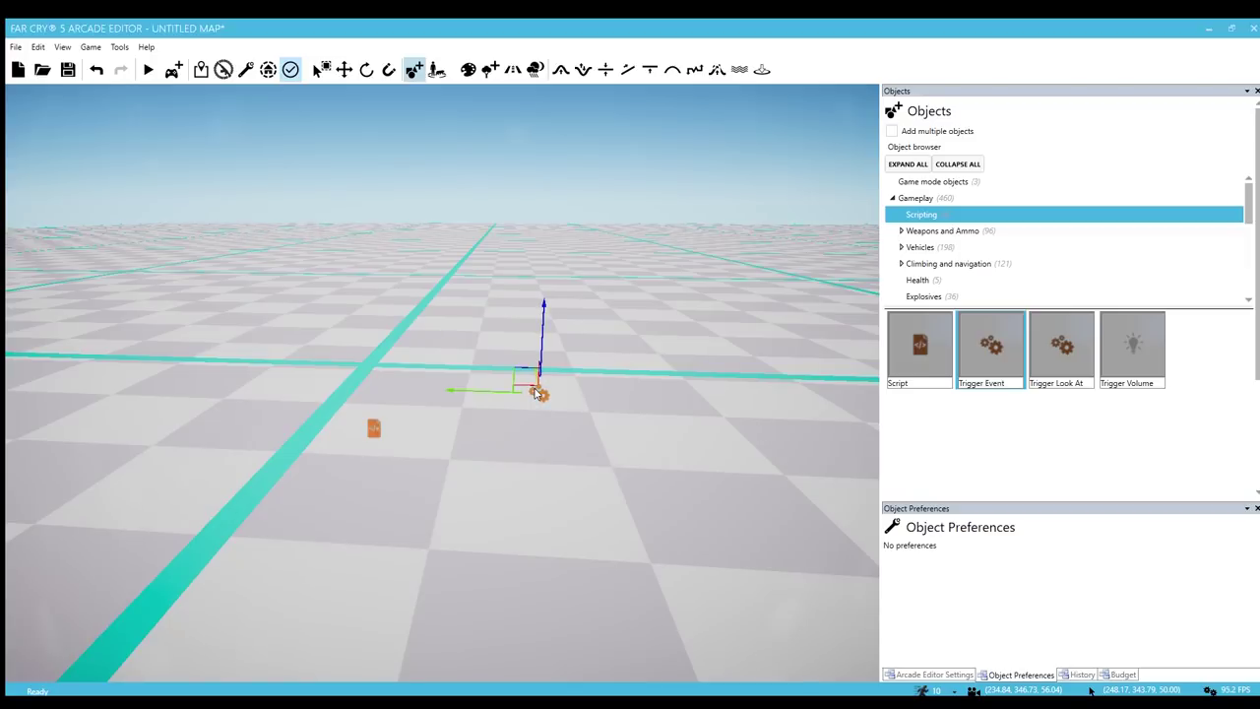
{"action": "left_click", "coordinate": [940, 348]}
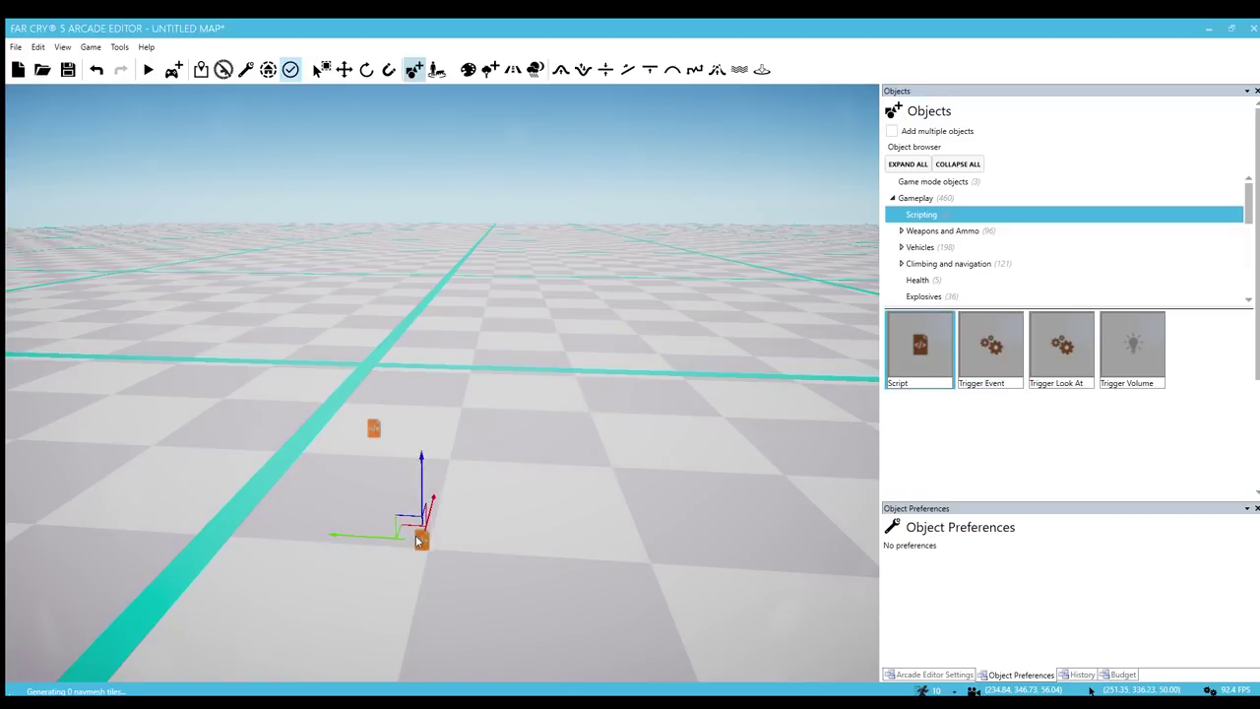
{"action": "key", "text": "w"}
{"action": "right_click_drag", "start_coordinate": [416, 540], "coordinate": [394, 562]}
{"action": "key", "text": "Escape"}
{"action": "key", "text": "a"}
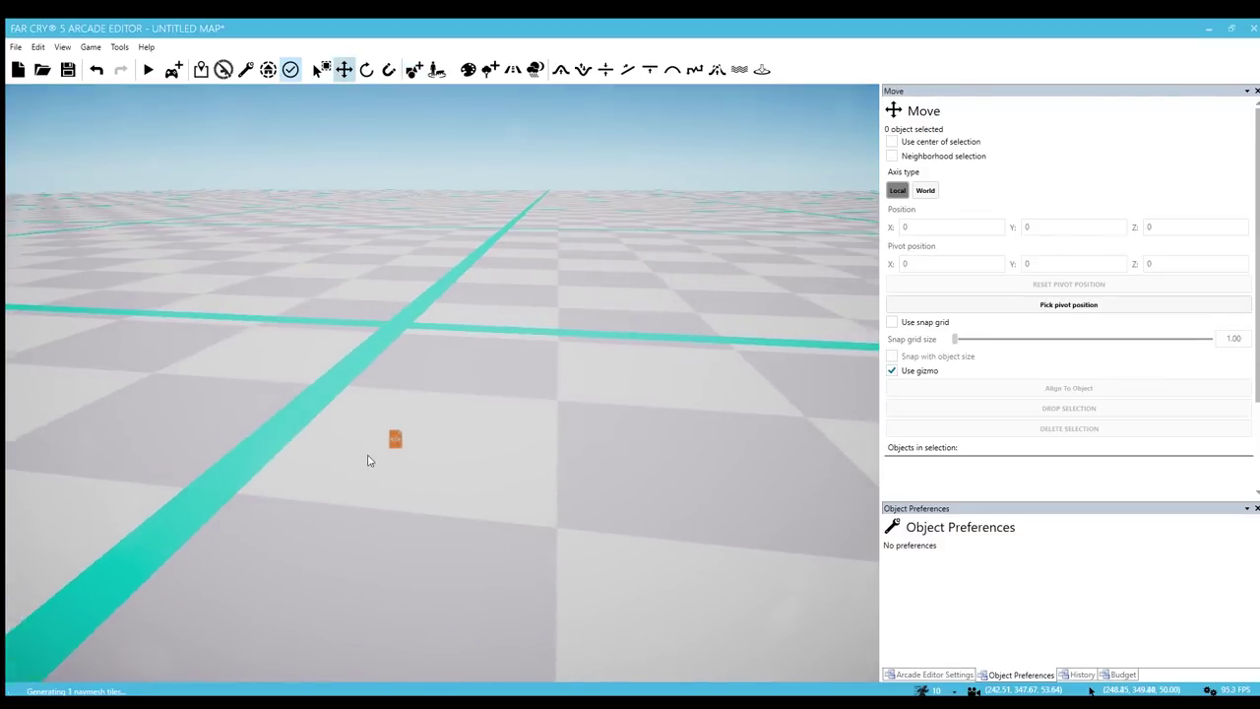
Select the placed script and examine its play, queue and action settings in the object preferences
{"action": "left_click", "coordinate": [421, 442]}
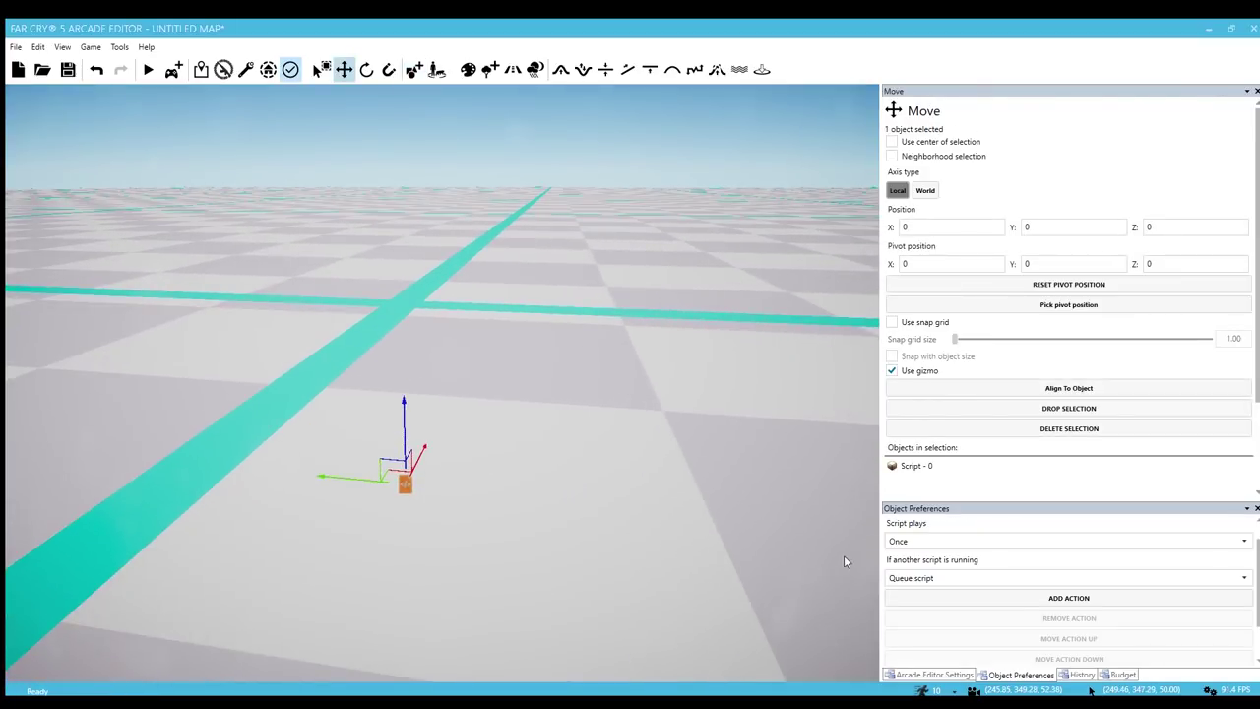
{"action": "scroll", "coordinate": [1182, 590], "scroll_direction": "up", "scroll_amount": 1}
{"action": "scroll", "coordinate": [1231, 601], "scroll_direction": "down", "scroll_amount": 3}
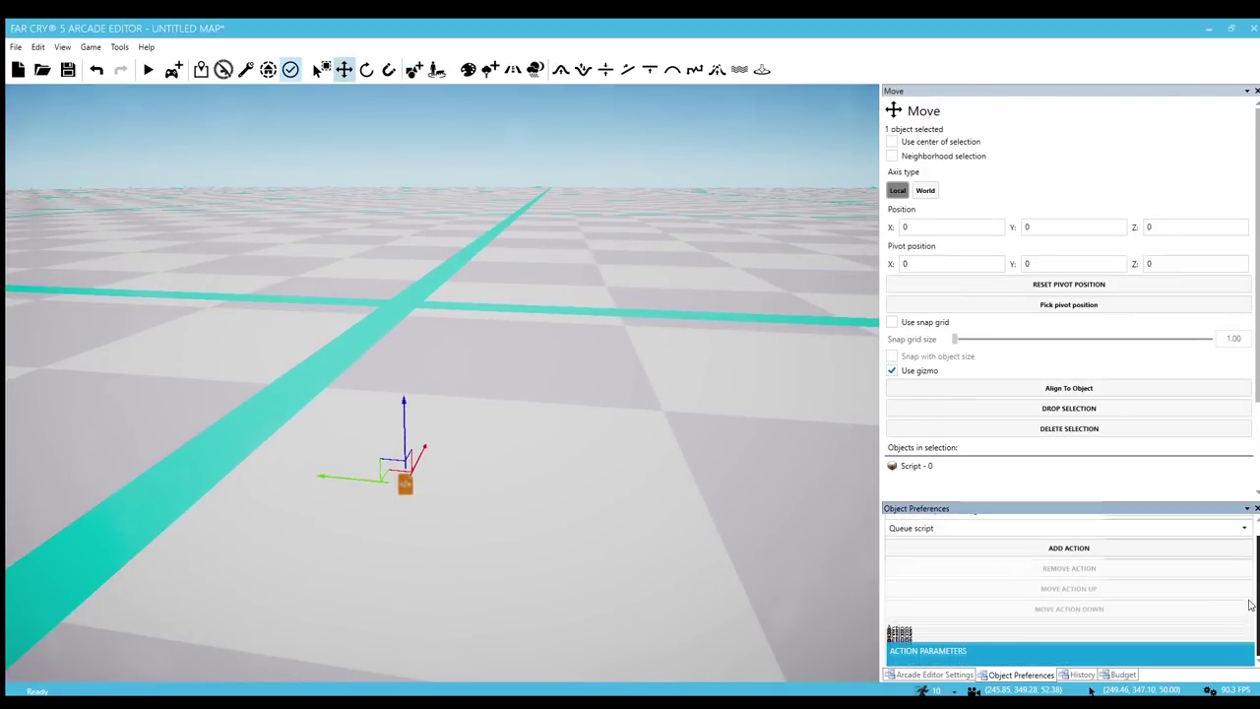
{"action": "left_click_drag", "start_coordinate": [1252, 606], "coordinate": [1248, 602]}
{"action": "key", "text": "s"}
{"action": "mouse_move", "coordinate": [500, 512]}
{"action": "right_mouse_down"}
{"action": "mouse_move", "coordinate": [551, 522]}
{"action": "mouse_move", "coordinate": [512, 515]}
{"action": "right_mouse_up"}
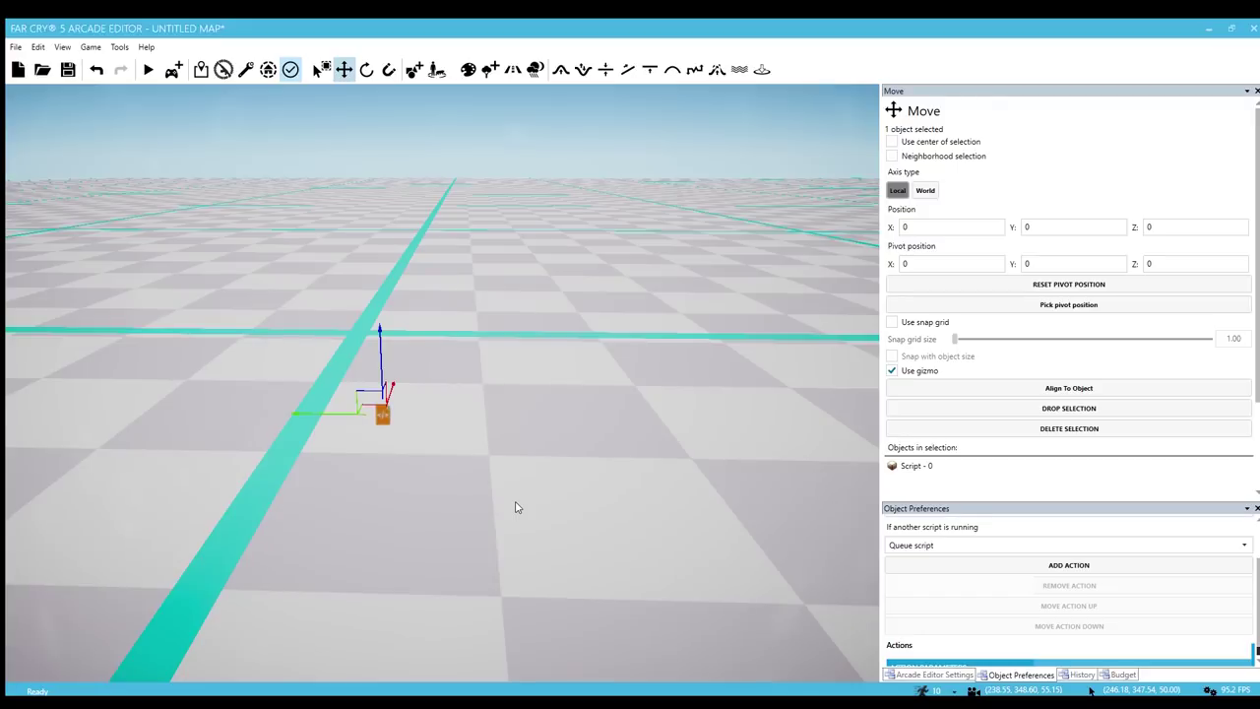
{"action": "key", "text": "Escape"}
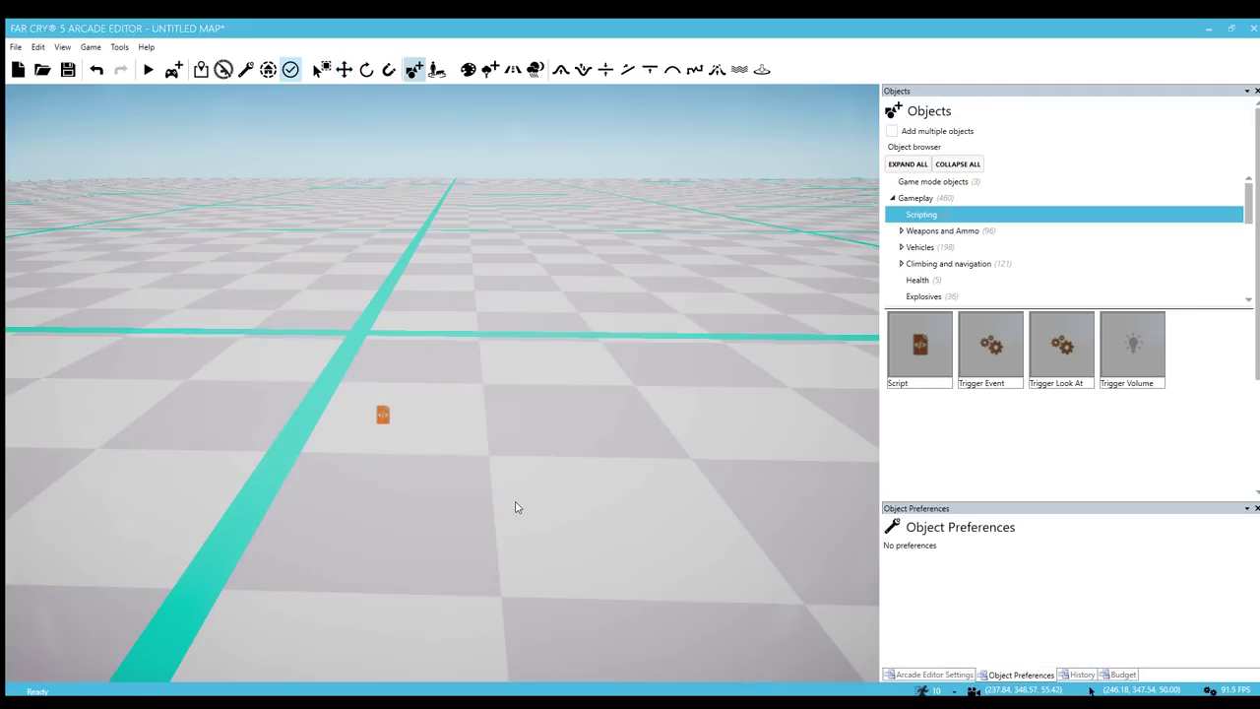
{"action": "left_click", "coordinate": [720, 484]}
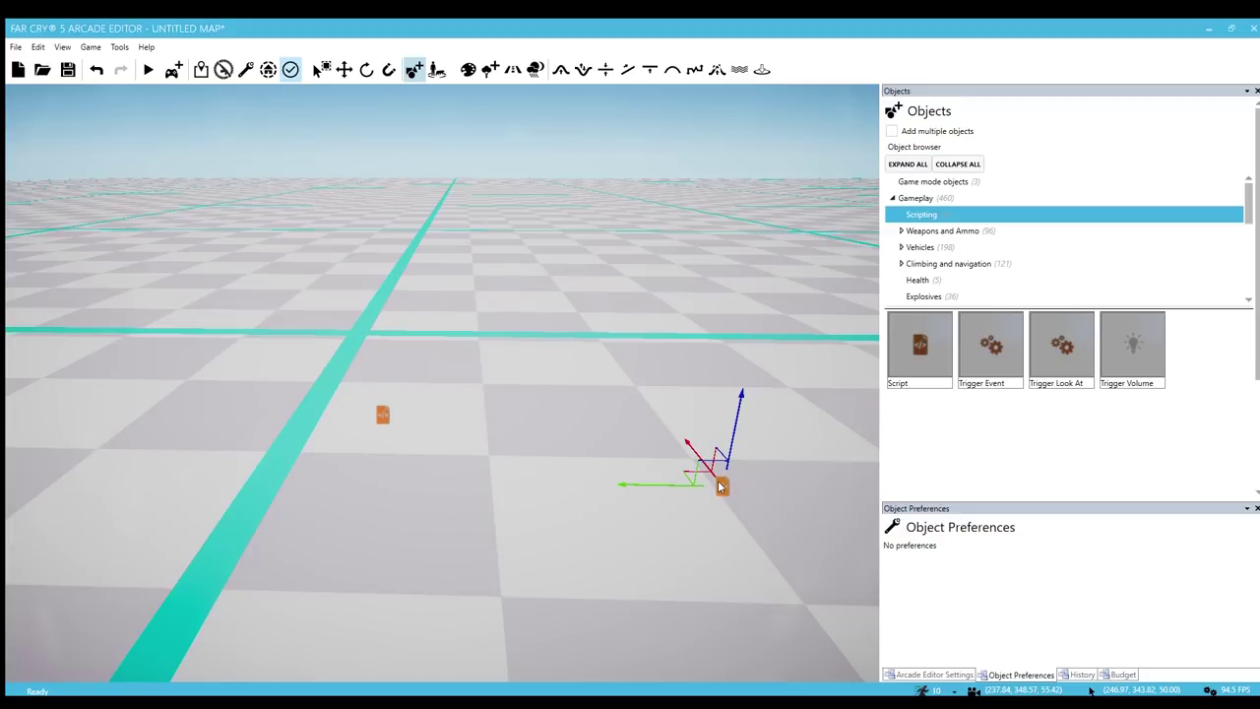
{"action": "left_click_drag", "start_coordinate": [717, 483], "coordinate": [665, 496]}
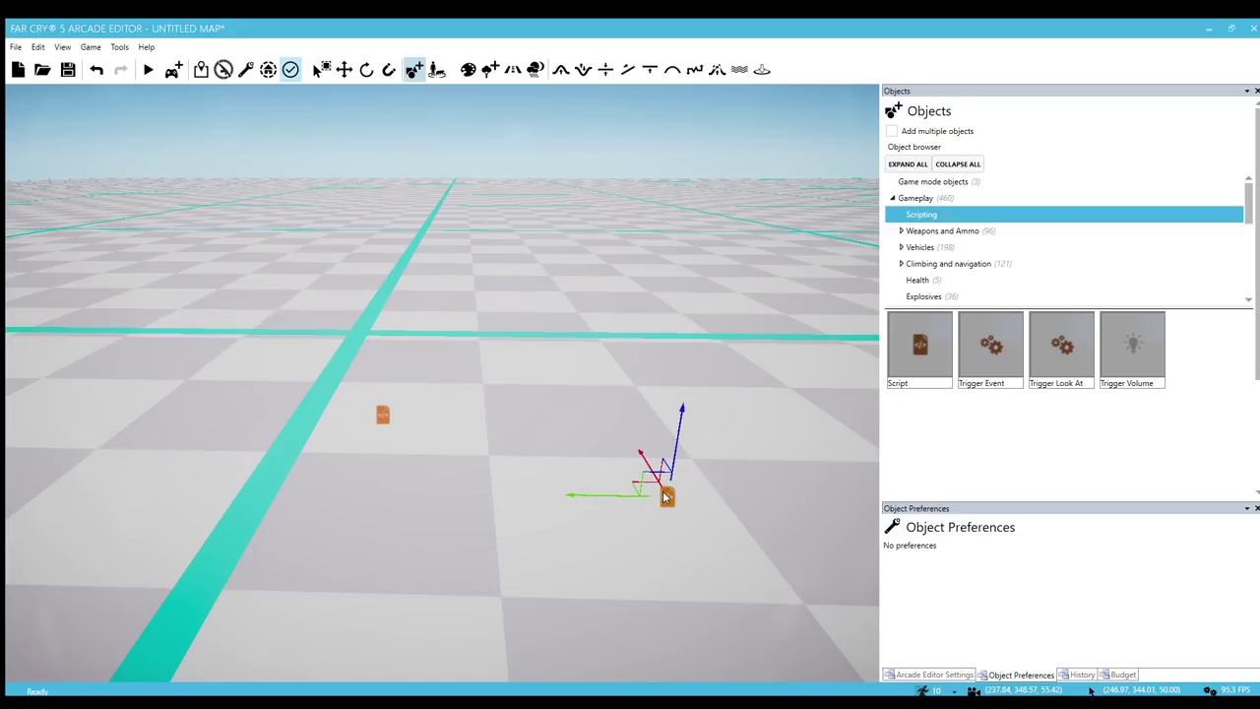
{"action": "key", "text": "d"}
{"action": "left_click_drag", "start_coordinate": [664, 496], "coordinate": [872, 478]}
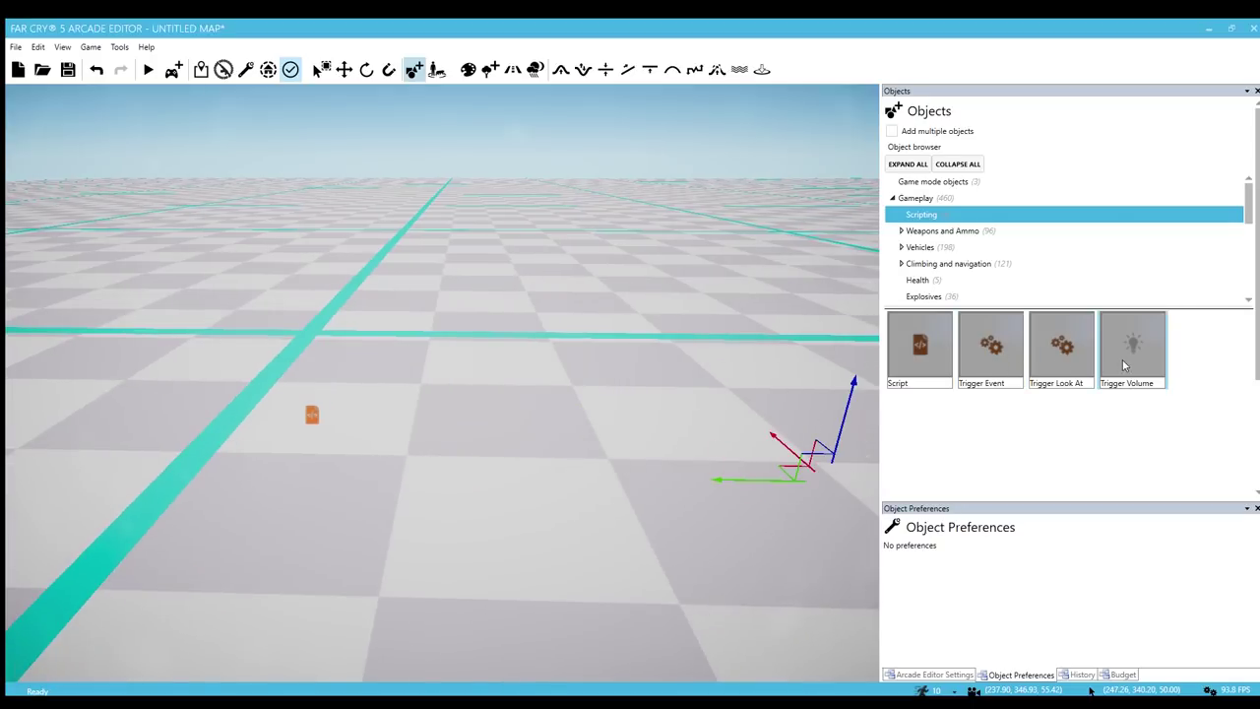
Place a Trigger Event object on the ground near the grid line, a few tiles away from the script
{"action": "left_click", "coordinate": [1007, 360]}
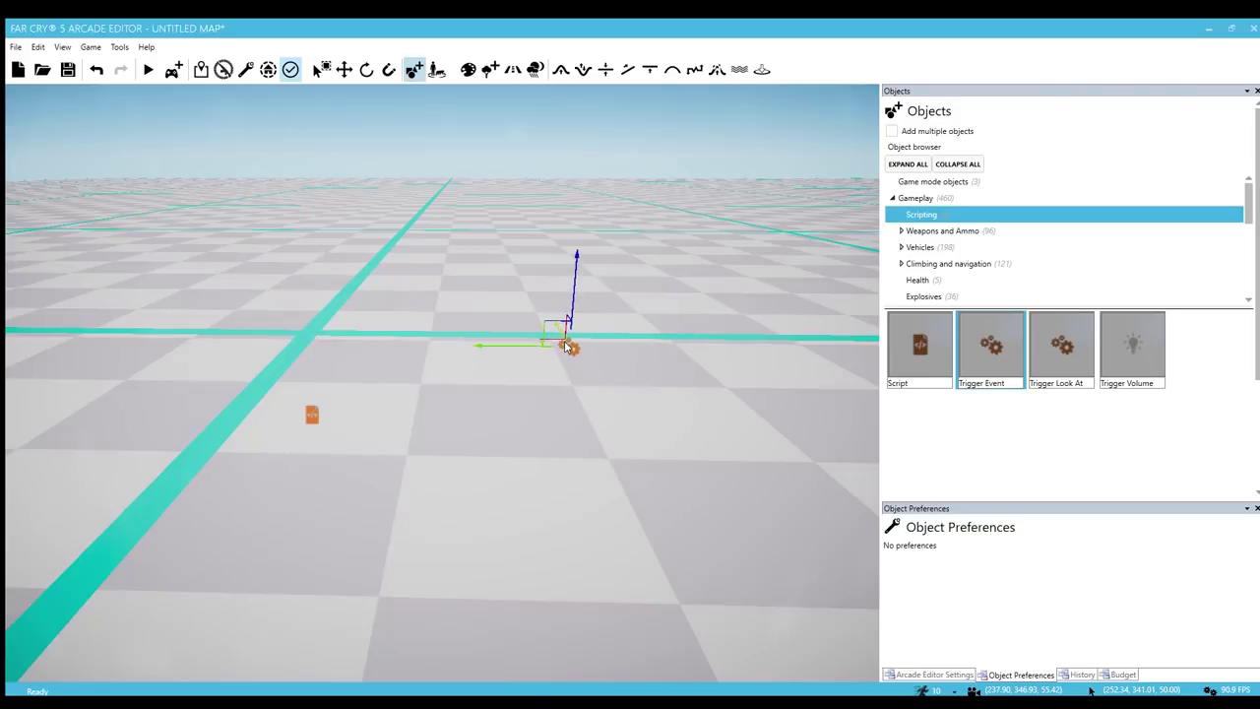
{"action": "left_click", "coordinate": [568, 345]}
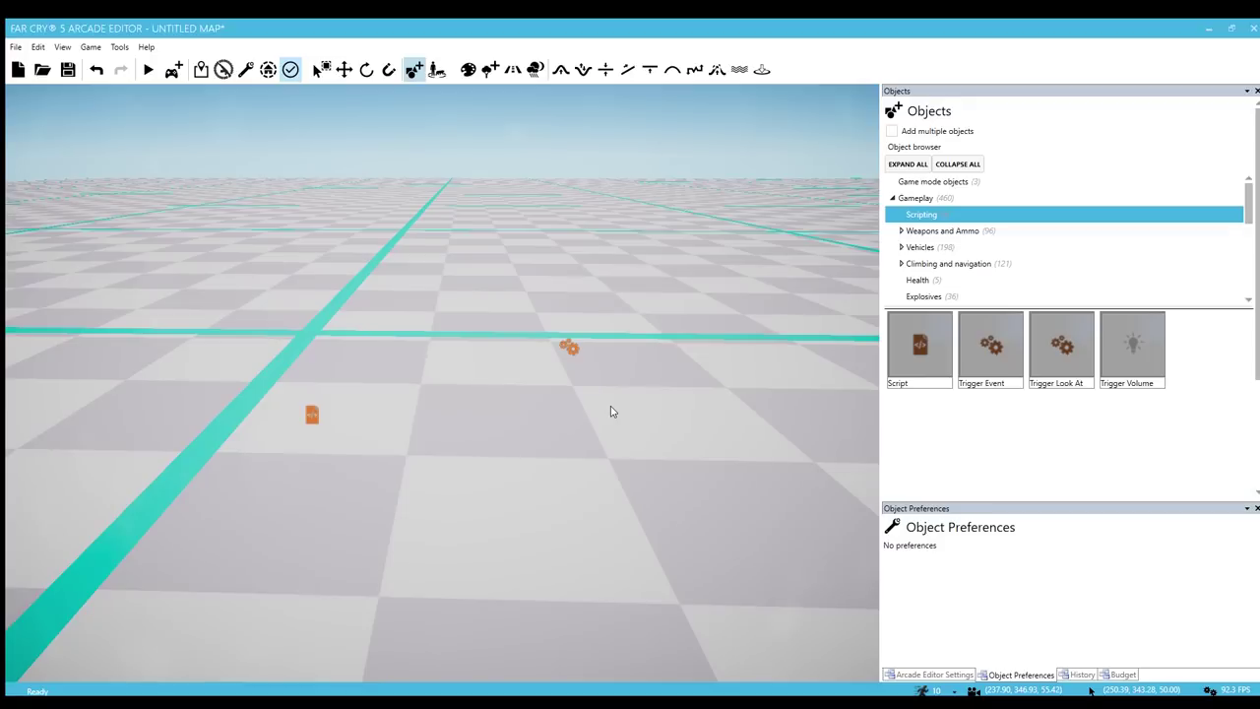
{"action": "scroll", "coordinate": [611, 411], "scroll_direction": "down", "scroll_amount": 1}
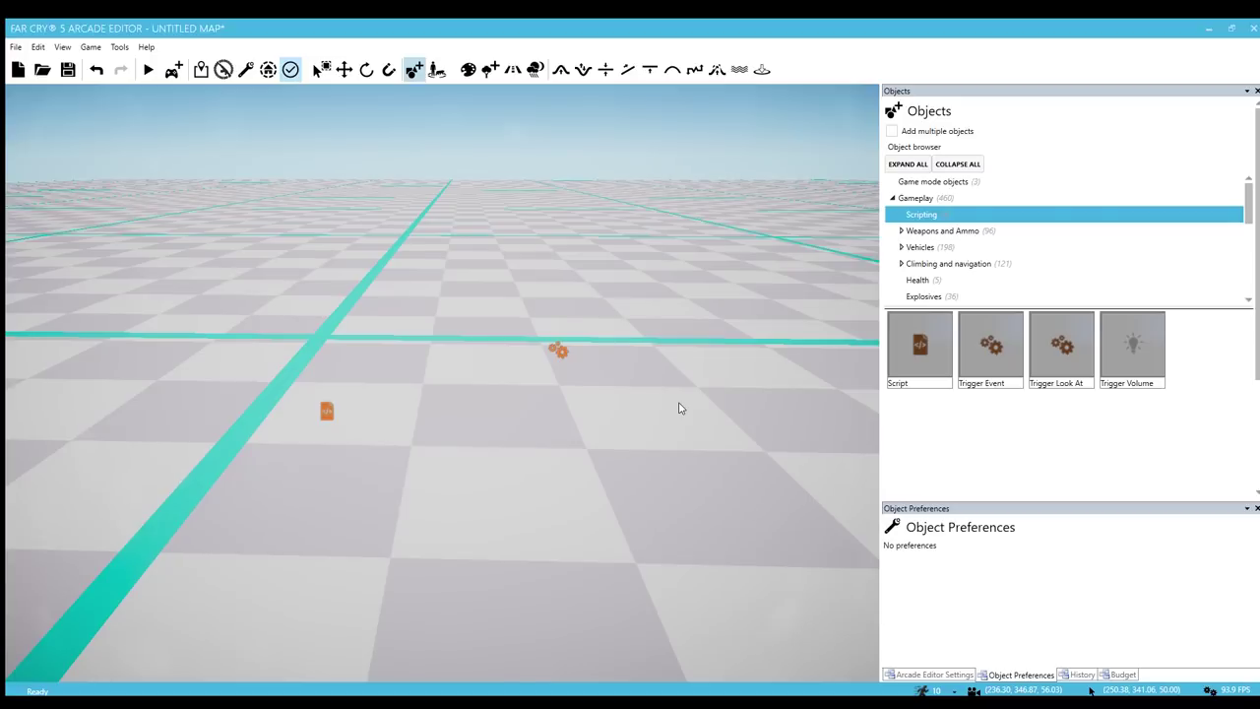
Place a Trigger Look At object on the ground in front of the event trigger
{"action": "key", "text": "w"}
{"action": "key", "text": "d"}
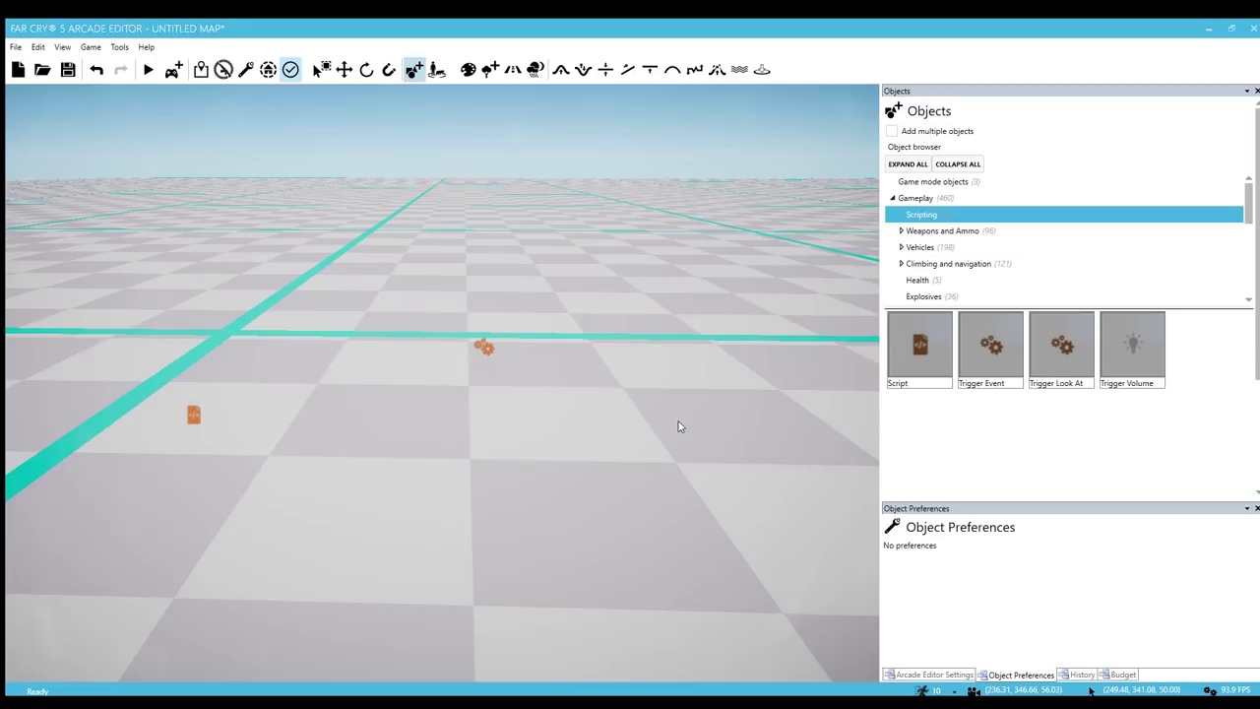
{"action": "key", "text": "s"}
{"action": "key", "text": "d"}
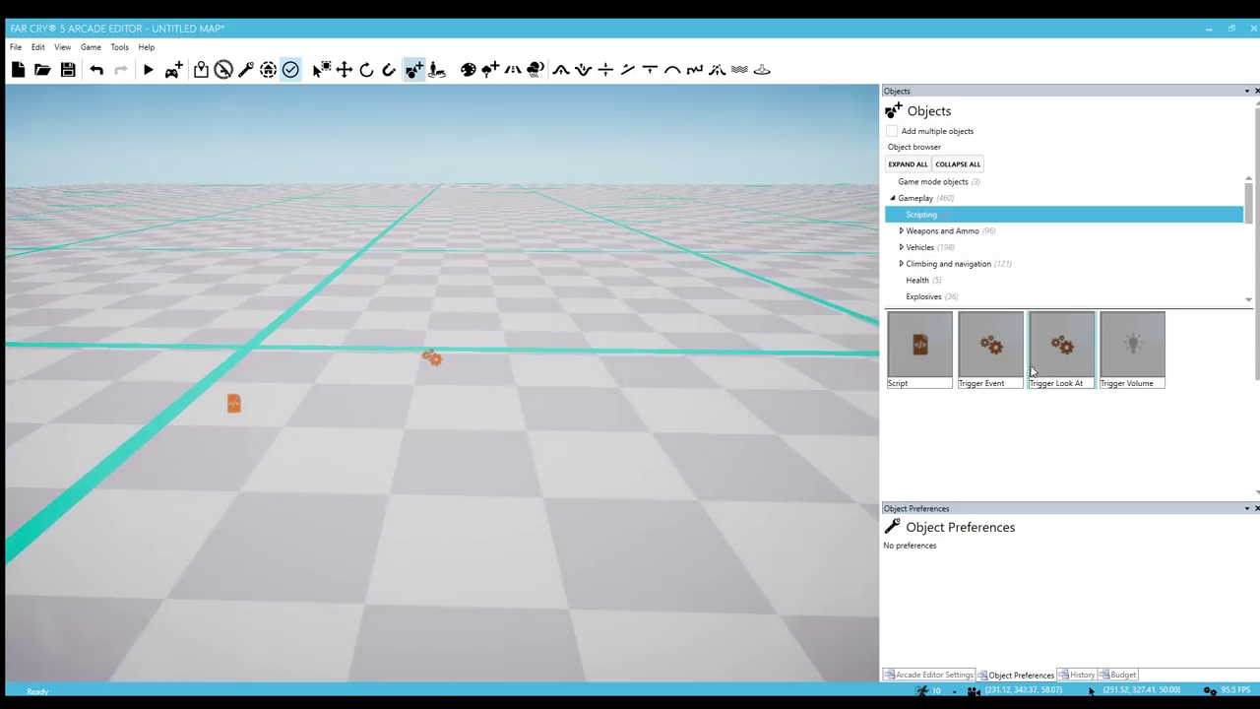
{"action": "left_click_drag", "start_coordinate": [1047, 371], "coordinate": [510, 476]}
{"action": "key", "text": "w"}
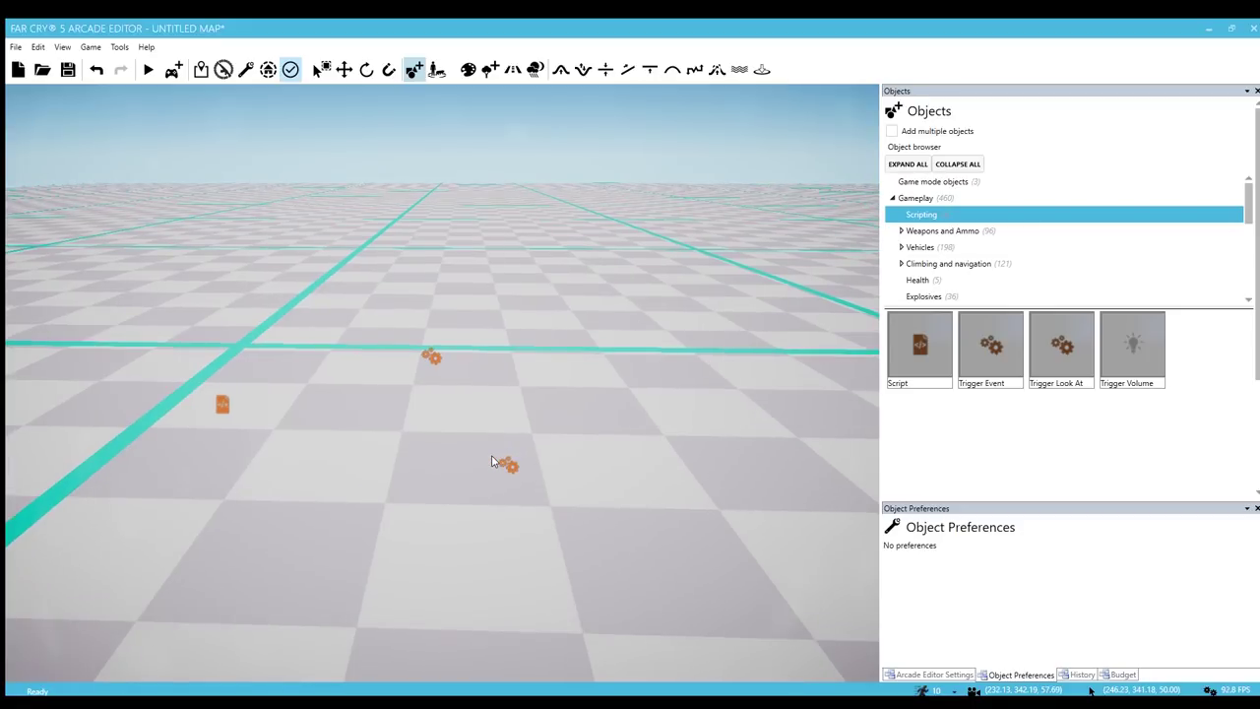
Place a Trigger Volume on the ground a few tiles in front of the other triggers and finish placing objects
{"action": "key", "text": "d"}
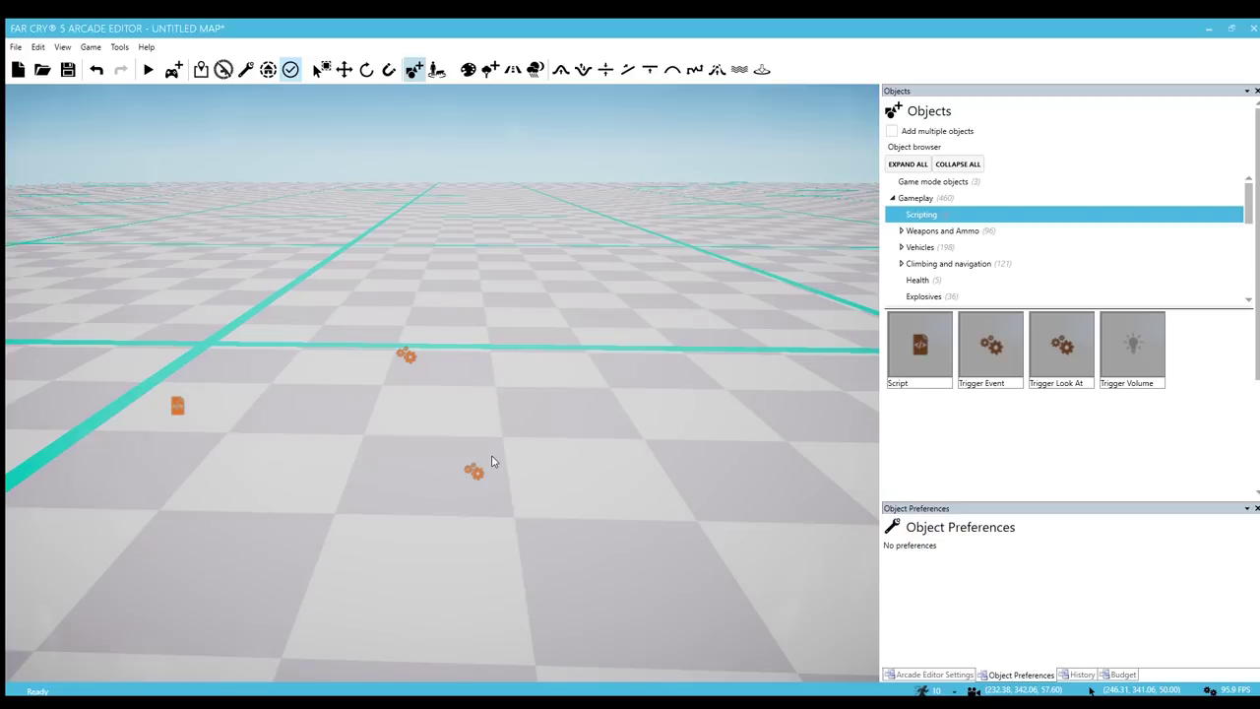
{"action": "key", "text": "s"}
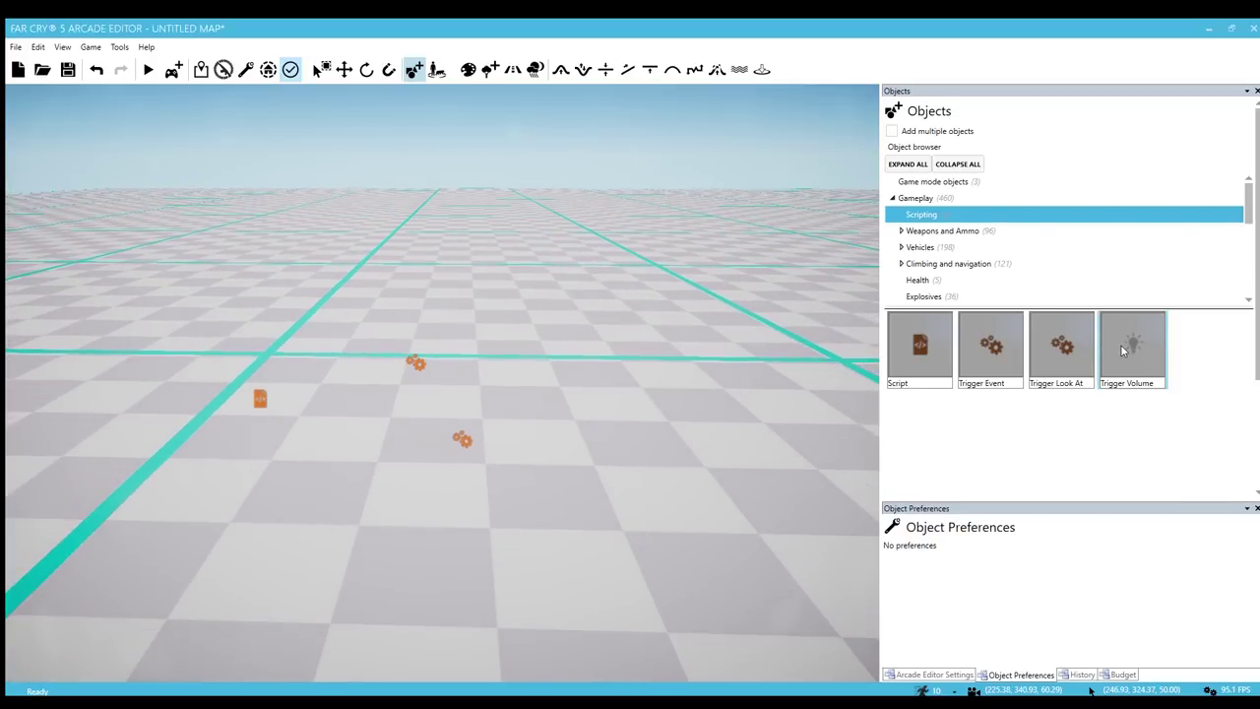
{"action": "left_click", "coordinate": [1123, 351]}
{"action": "left_click", "coordinate": [484, 541]}
{"action": "key", "text": "a"}
{"action": "right_click_drag", "start_coordinate": [491, 545], "coordinate": [492, 545]}
{"action": "key", "text": "w"}
{"action": "key", "text": "Escape"}
{"action": "right_click_drag", "start_coordinate": [528, 454], "coordinate": [527, 454]}
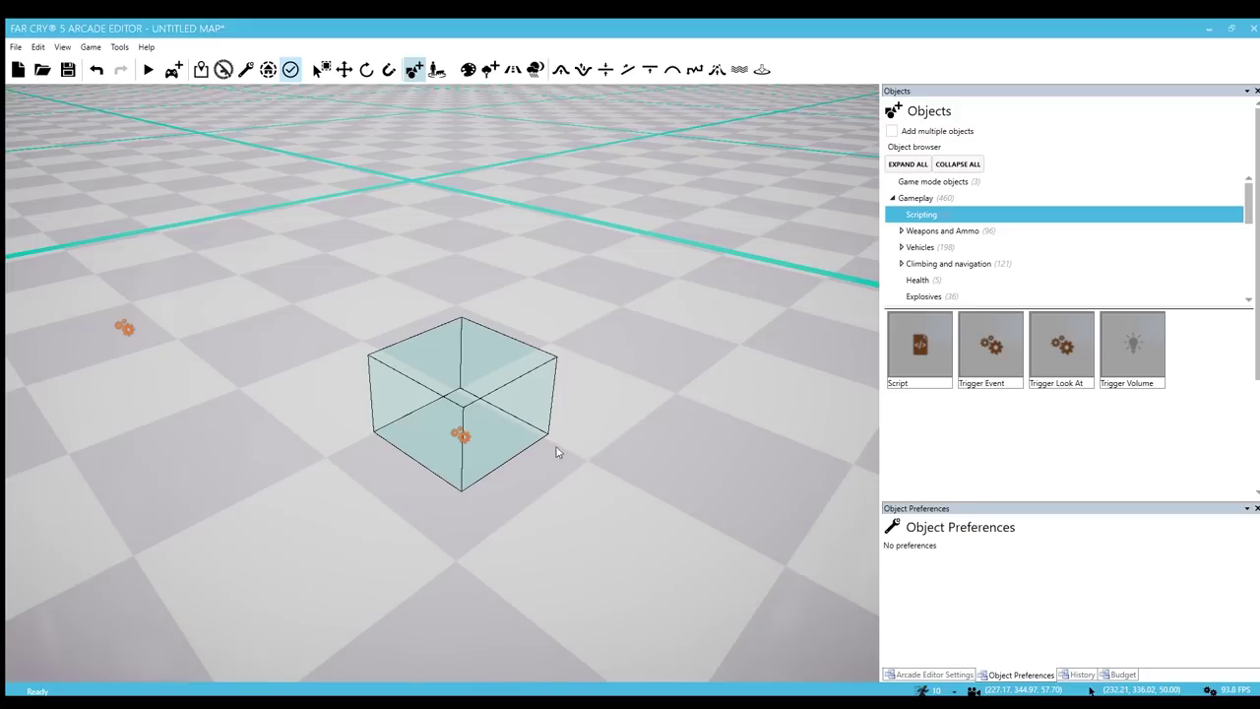
Select the trigger volume and set its X size to 19.00
{"action": "left_click", "coordinate": [462, 445]}
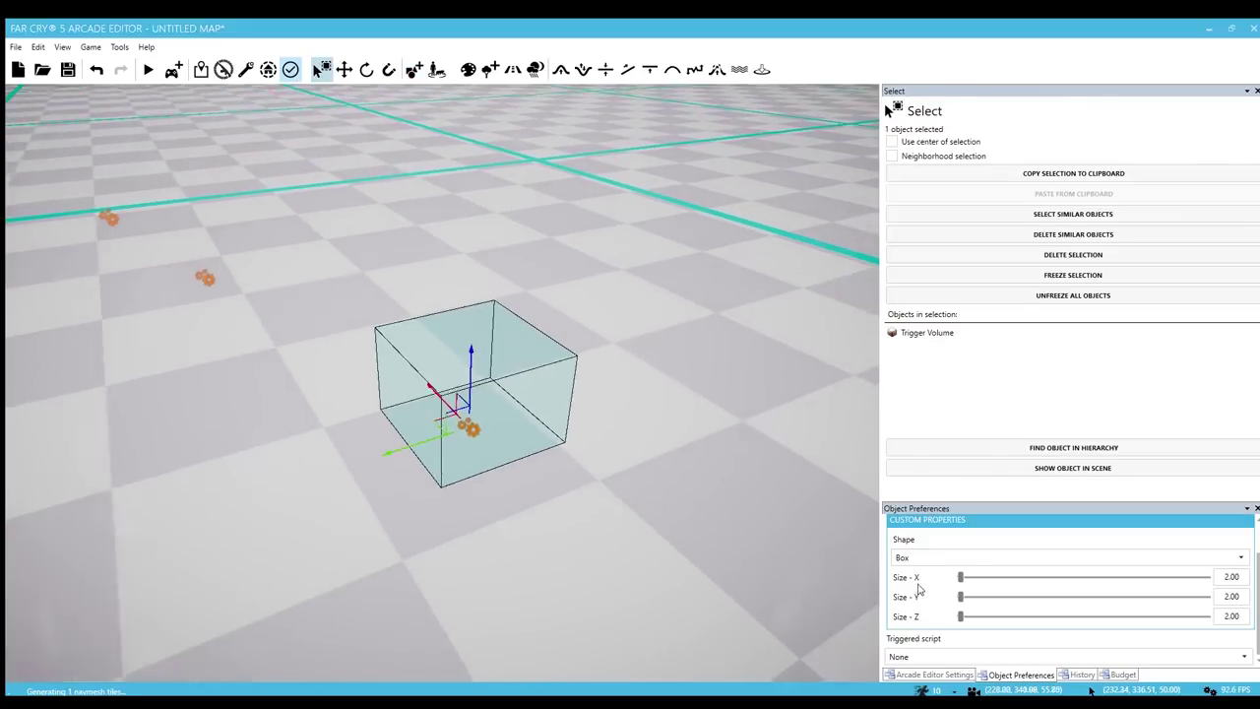
{"action": "left_click_drag", "start_coordinate": [962, 579], "coordinate": [970, 579]}
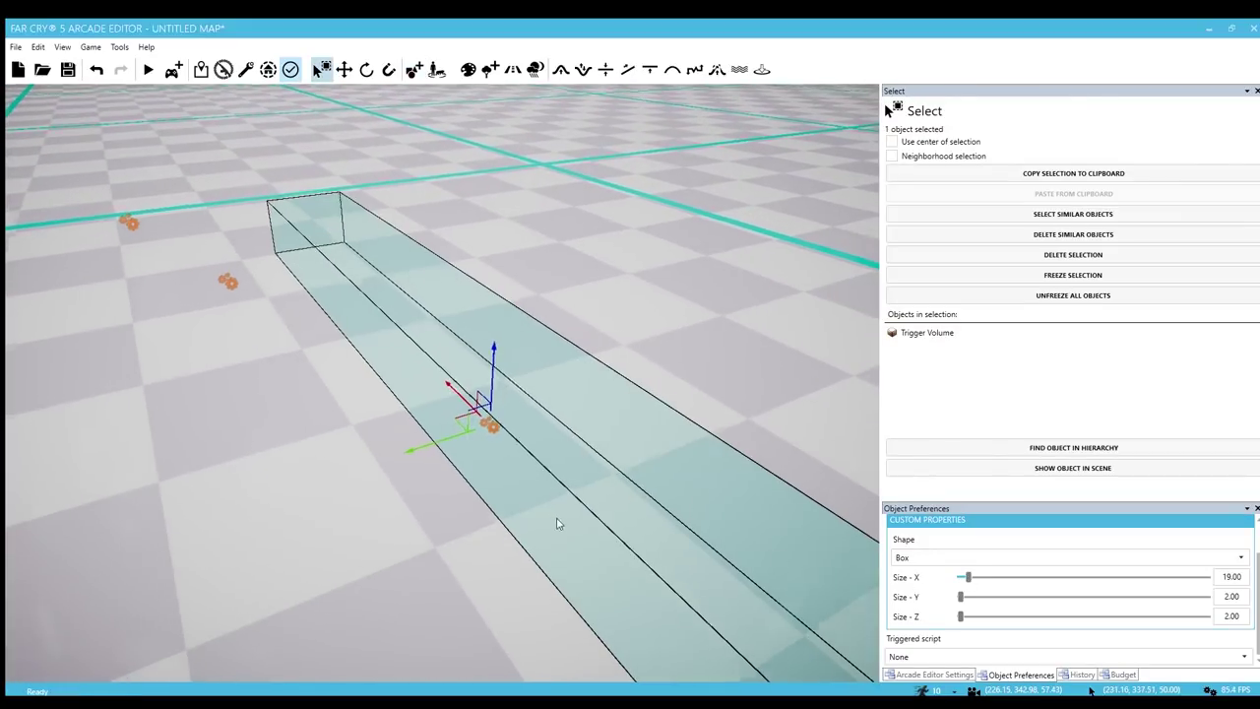
Stretch the box trigger volume by setting its X size to 419.00
{"action": "right_click_drag", "start_coordinate": [557, 523], "coordinate": [558, 524]}
{"action": "key", "text": "s"}
{"action": "left_click_drag", "start_coordinate": [964, 579], "coordinate": [1162, 577]}
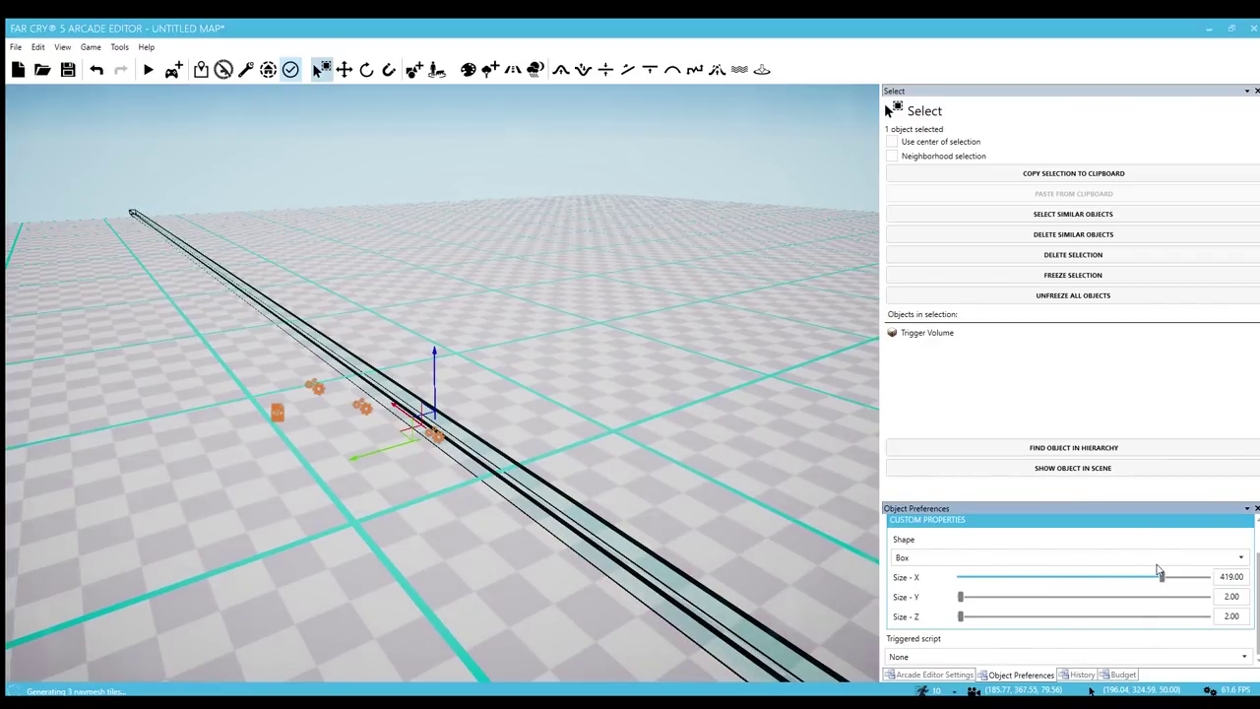
{"action": "right_click_drag", "start_coordinate": [552, 537], "coordinate": [497, 542]}
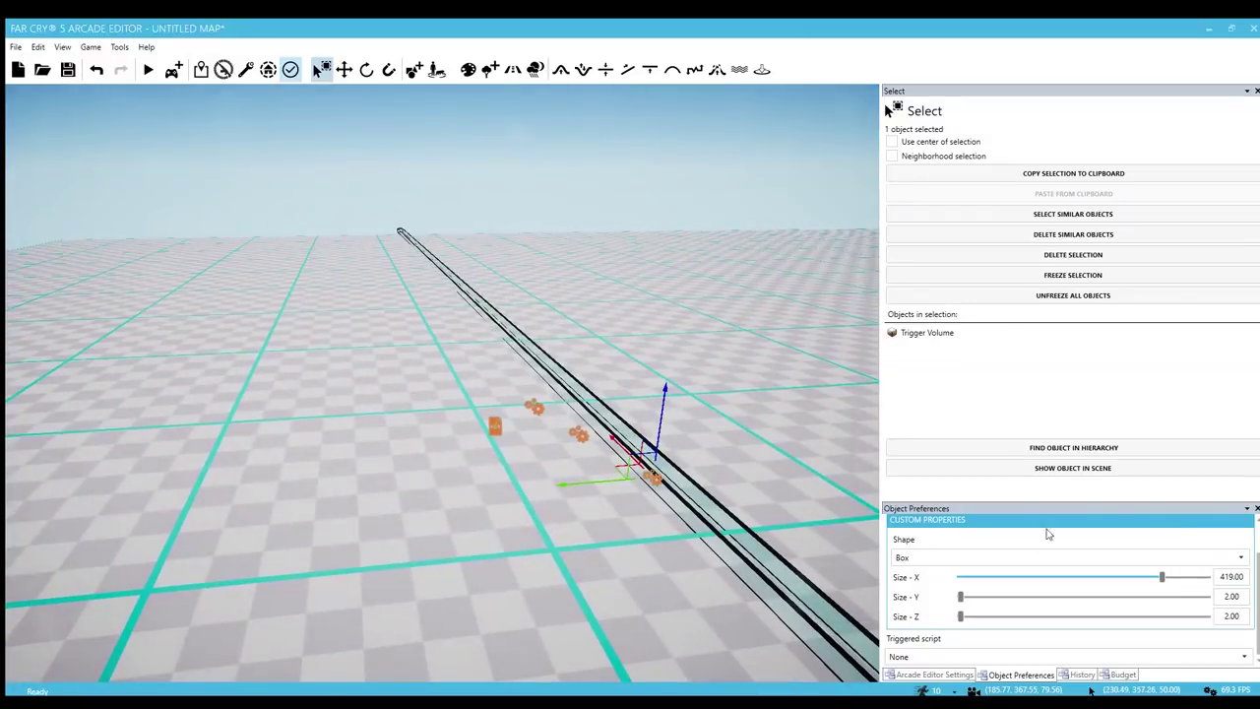
Set the trigger volume's X size to 1.00
{"action": "left_click_drag", "start_coordinate": [1164, 577], "coordinate": [960, 577]}
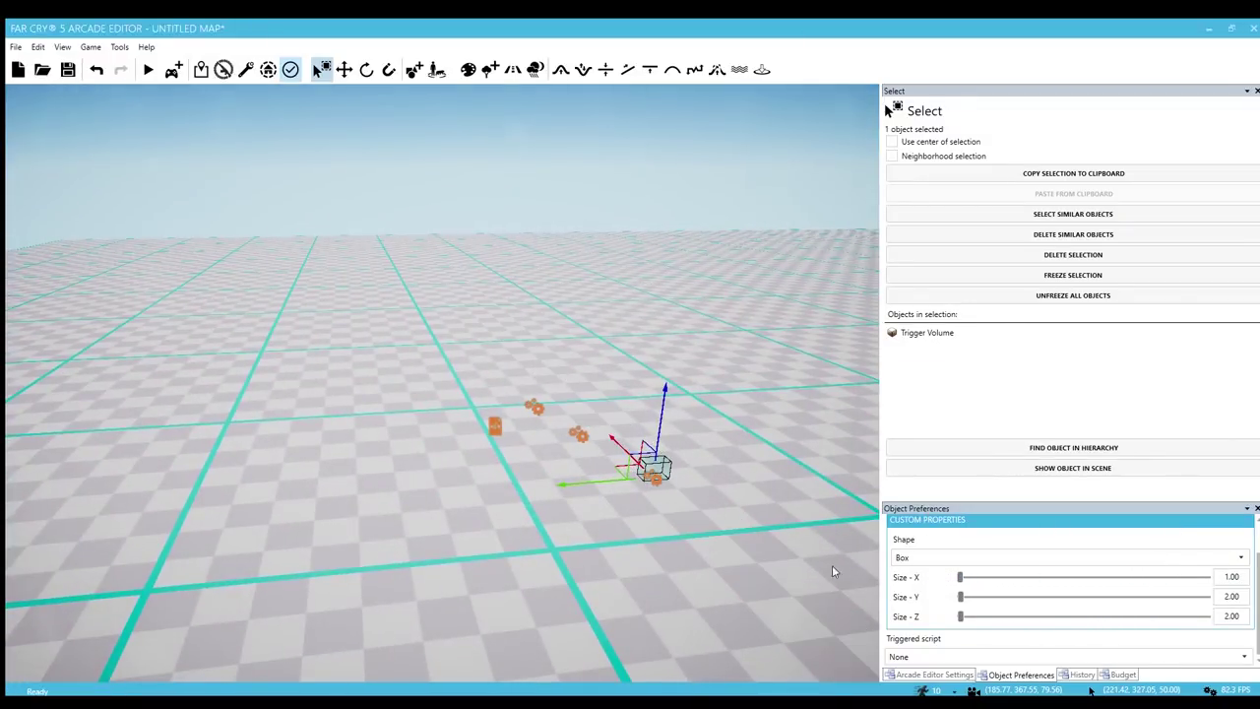
{"action": "key", "text": "w"}
{"action": "right_click_drag", "start_coordinate": [331, 128], "coordinate": [331, 173]}
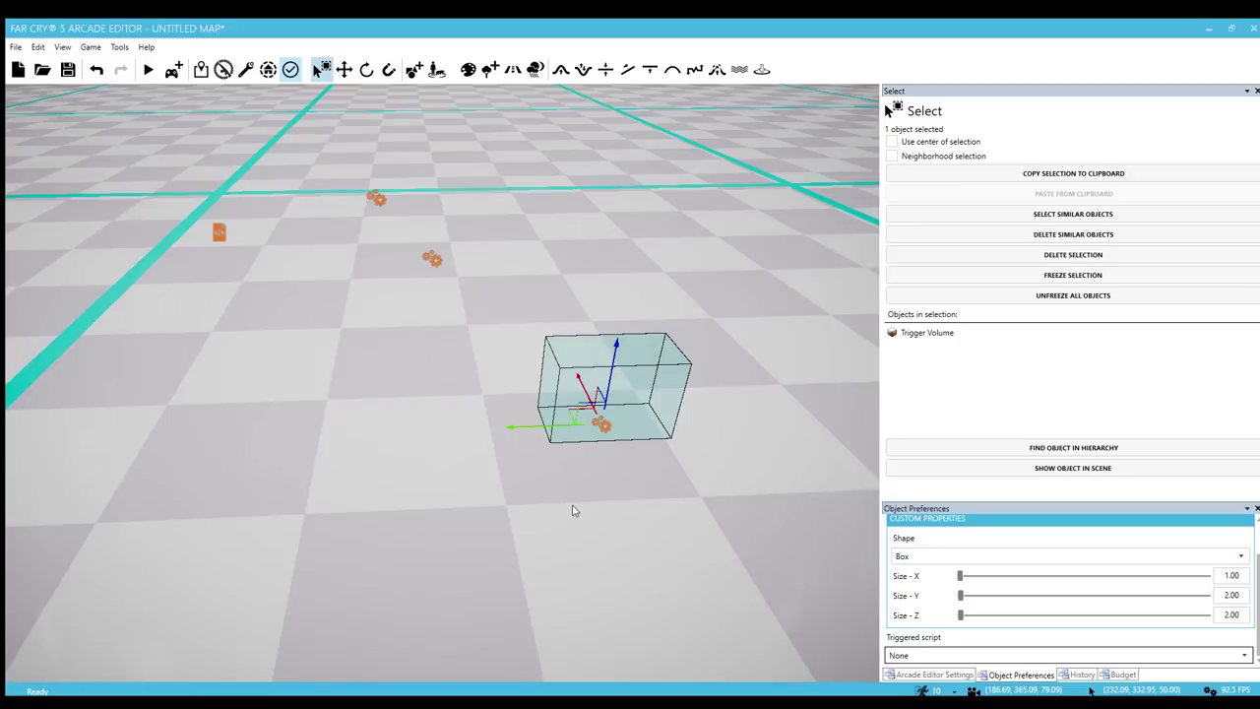
{"action": "scroll", "coordinate": [467, 461], "scroll_direction": "down", "scroll_amount": 3}
{"action": "right_click_drag", "start_coordinate": [467, 461], "coordinate": [462, 456]}
Place a Bamboo Stick melee weapon on an empty floor tile away from the scripting objects
{"action": "key", "text": "5"}
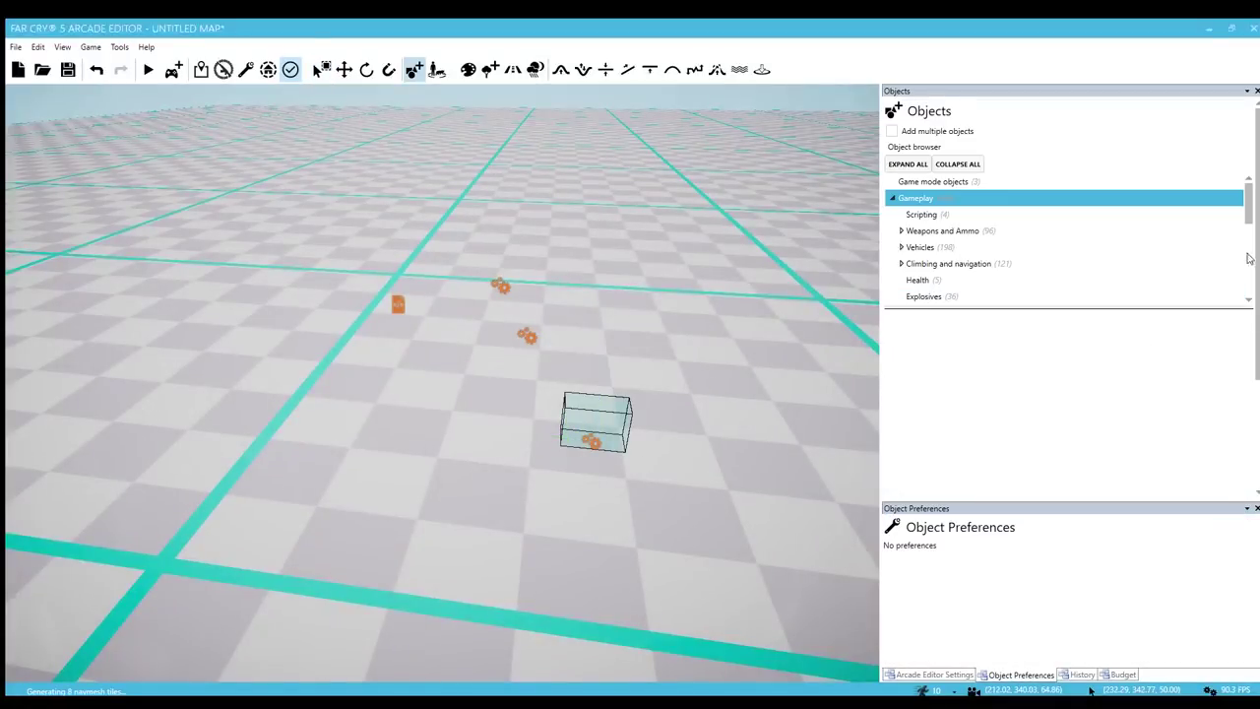
{"action": "left_click", "coordinate": [901, 230]}
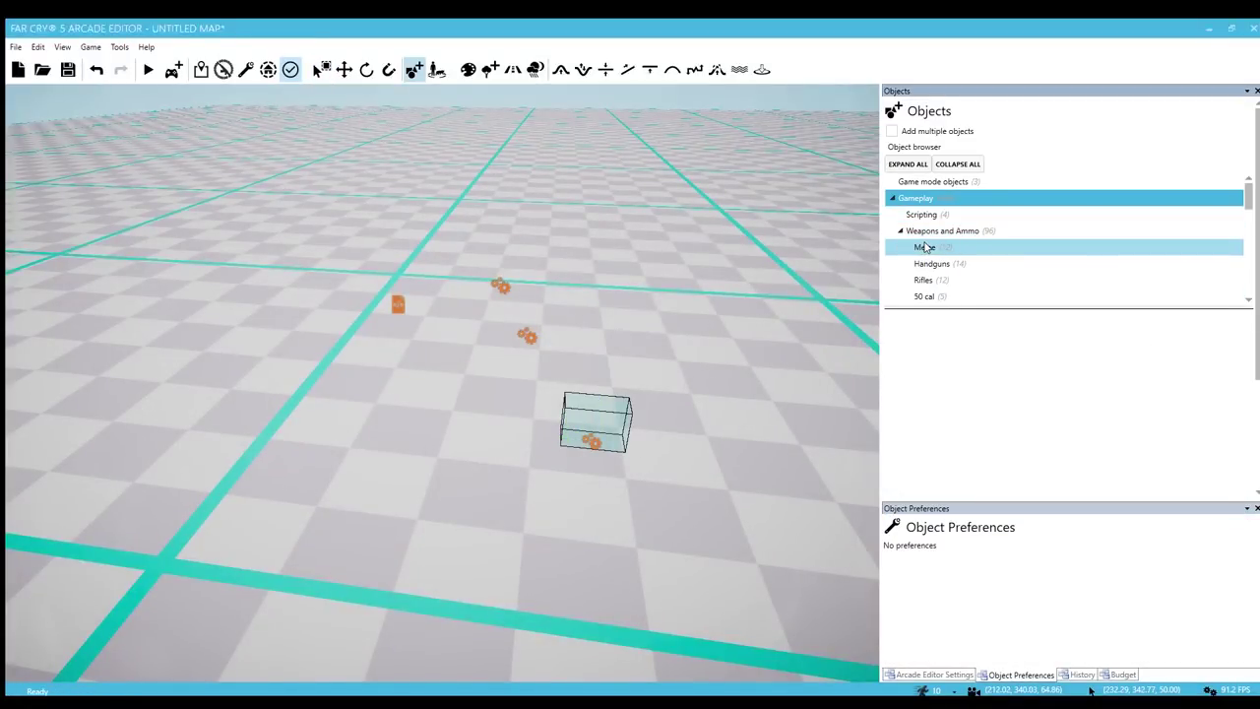
{"action": "left_click", "coordinate": [928, 247]}
{"action": "left_click", "coordinate": [973, 368]}
{"action": "scroll", "coordinate": [396, 493], "scroll_direction": "up", "scroll_amount": 4}
{"action": "right_click_drag", "start_coordinate": [396, 492], "coordinate": [424, 492]}
{"action": "key", "text": "w"}
{"action": "left_click", "coordinate": [456, 446]}
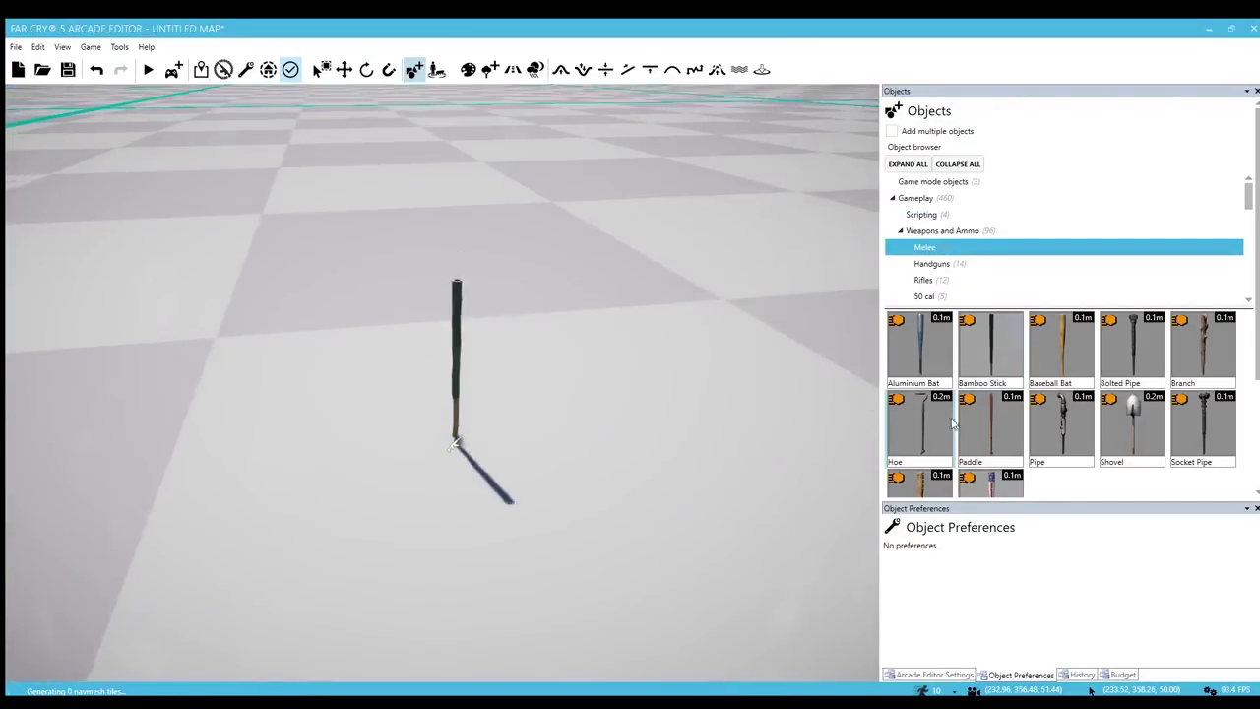
Place a 6P9 handgun on the same floor tile beside the bamboo stick
{"action": "left_click", "coordinate": [953, 264]}
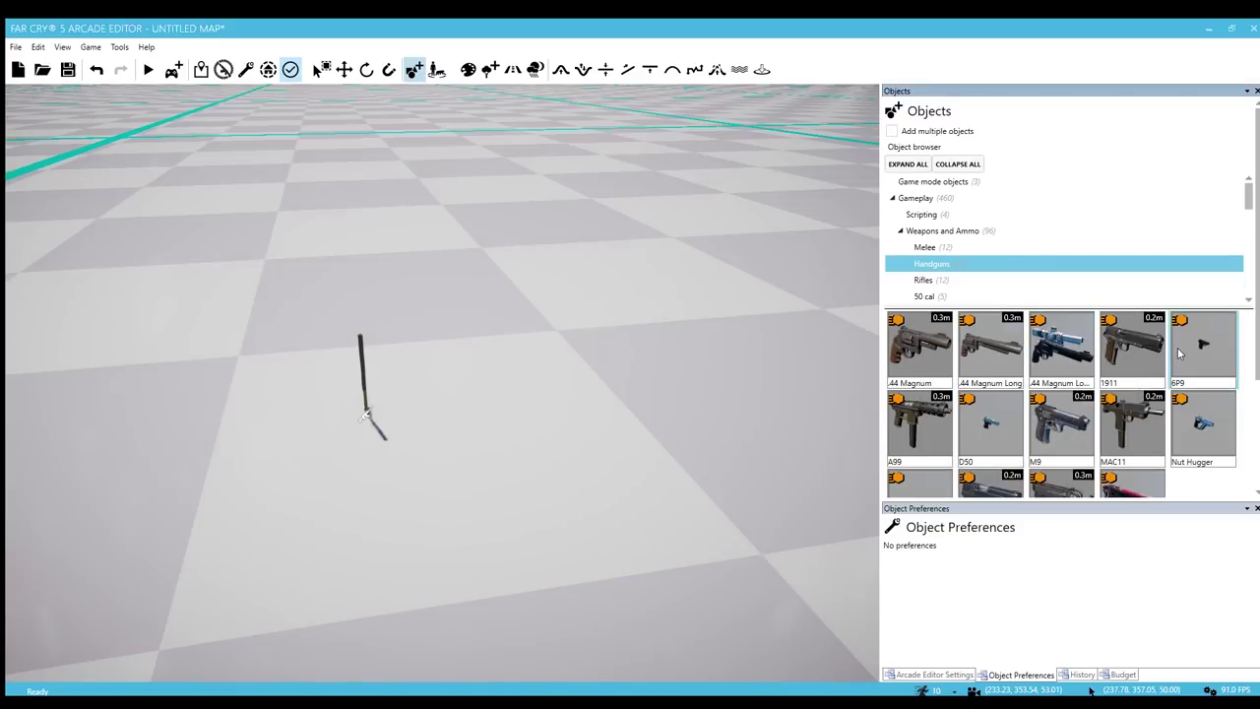
{"action": "left_click", "coordinate": [1204, 347]}
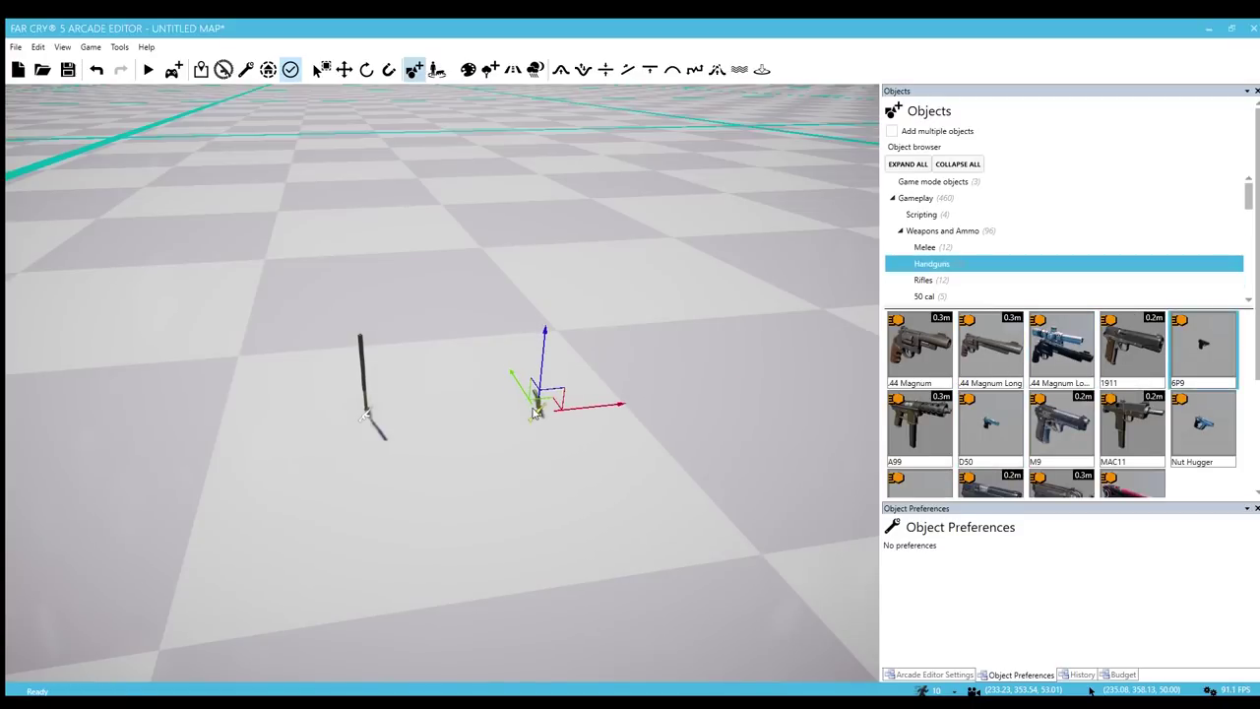
{"action": "right_click_drag", "start_coordinate": [554, 411], "coordinate": [540, 541]}
{"action": "key", "text": "w"}
{"action": "key", "text": "w"}
{"action": "mouse_move", "coordinate": [550, 527]}
{"action": "left_mouse_down"}
{"action": "mouse_move", "coordinate": [529, 583]}
{"action": "mouse_move", "coordinate": [545, 543]}
{"action": "left_mouse_up"}
{"action": "key", "text": "s"}
{"action": "right_click_drag", "start_coordinate": [545, 542], "coordinate": [424, 512]}
{"action": "key", "text": "s"}
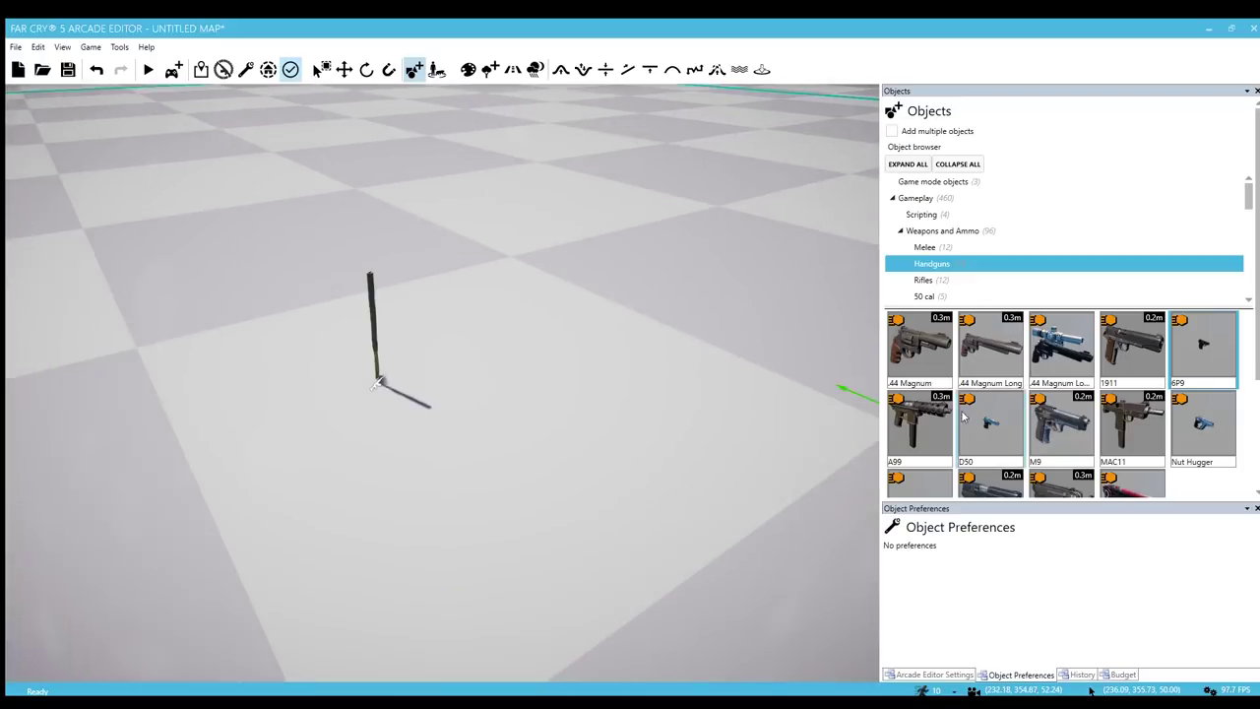
{"action": "left_click", "coordinate": [555, 379]}
{"action": "key", "text": "w"}
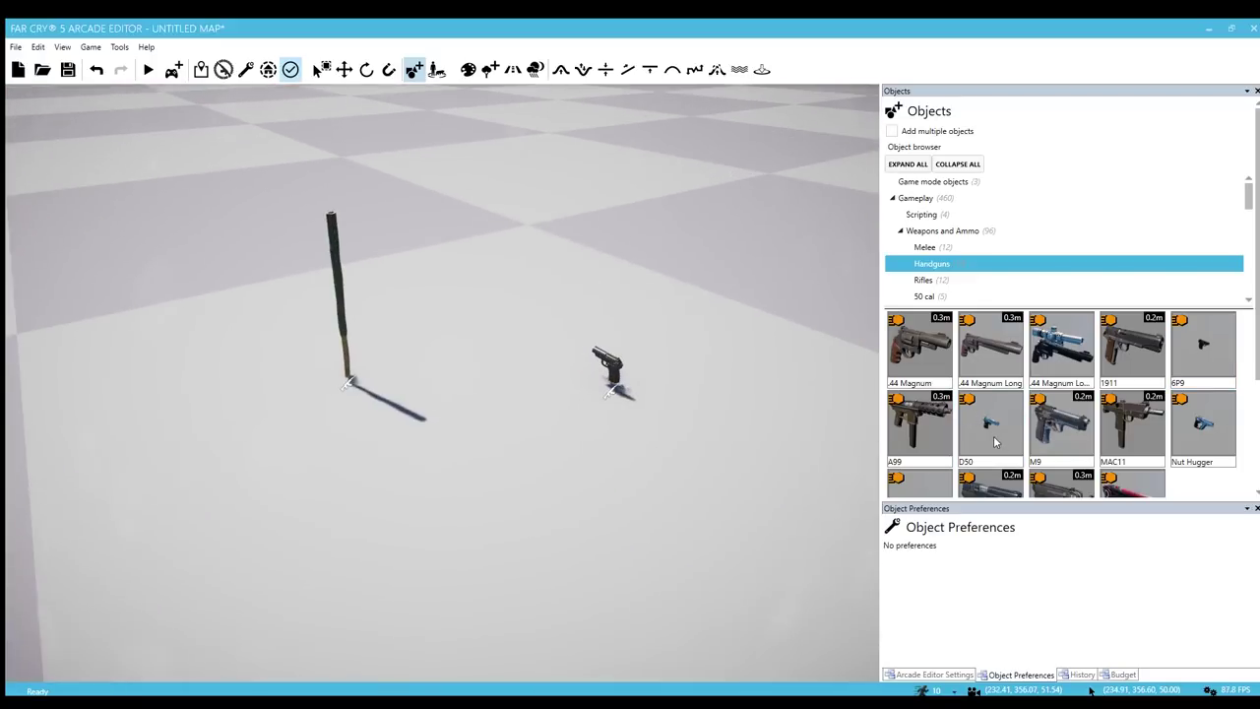
Place a D50 handgun on the bamboo stick's tile, a short distance from the 6P9
{"action": "left_click", "coordinate": [994, 439]}
{"action": "key", "text": "a"}
{"action": "right_click_drag", "start_coordinate": [455, 543], "coordinate": [512, 527]}
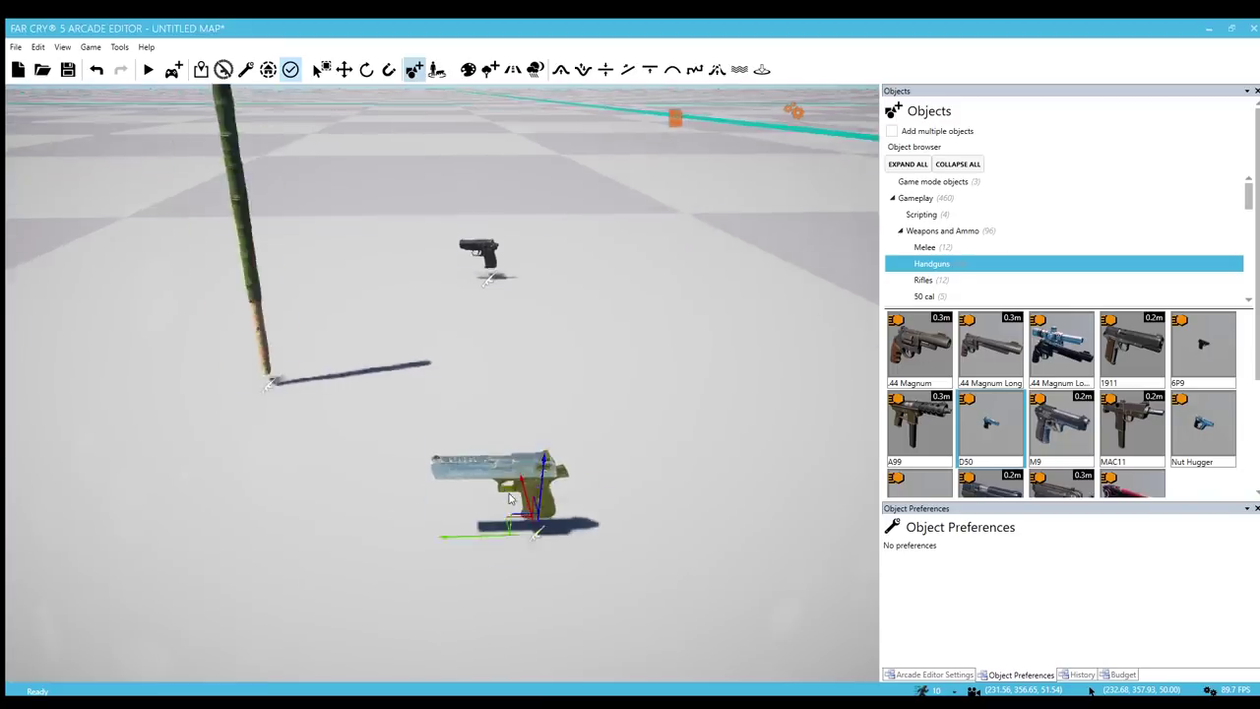
{"action": "scroll", "coordinate": [510, 498], "scroll_direction": "up", "scroll_amount": 1}
{"action": "scroll", "coordinate": [537, 493], "scroll_direction": "down", "scroll_amount": 1}
{"action": "left_click", "coordinate": [589, 465]}
{"action": "scroll", "coordinate": [596, 462], "scroll_direction": "down", "scroll_amount": 1}
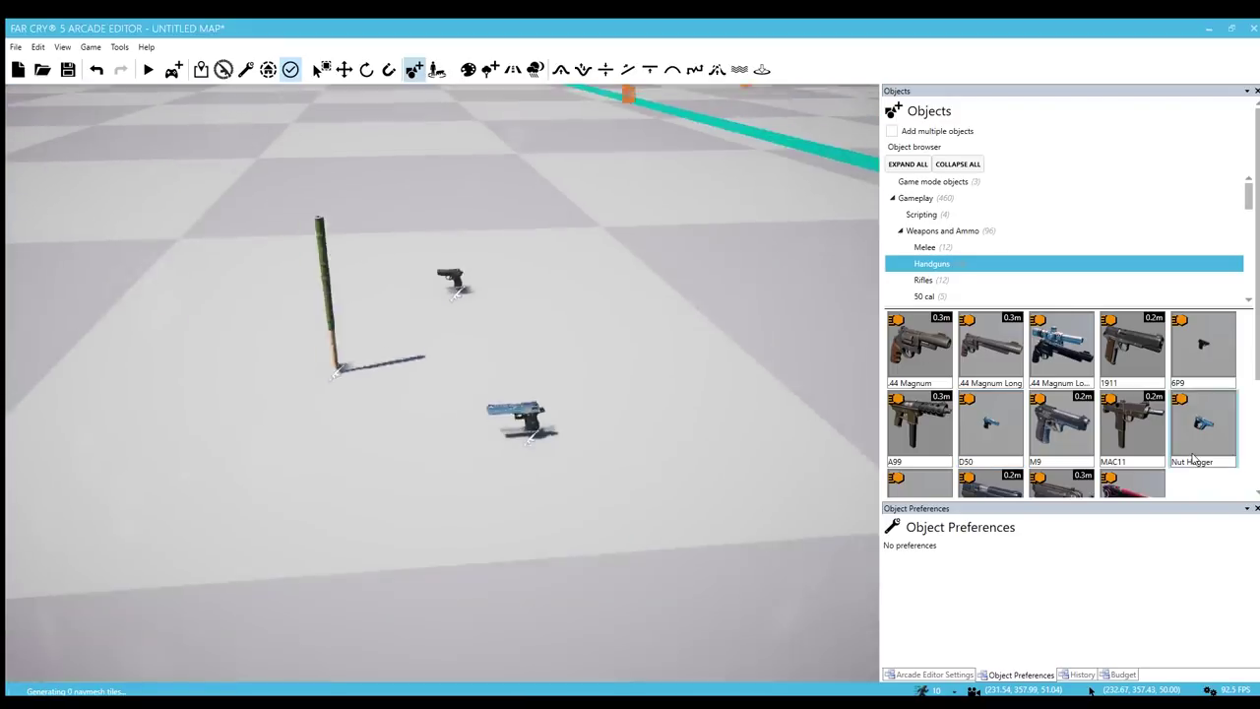
Place a Nut Hugger handgun on the bamboo stick's tile, near the D50
{"action": "left_click", "coordinate": [1195, 456]}
{"action": "left_click", "coordinate": [639, 470]}
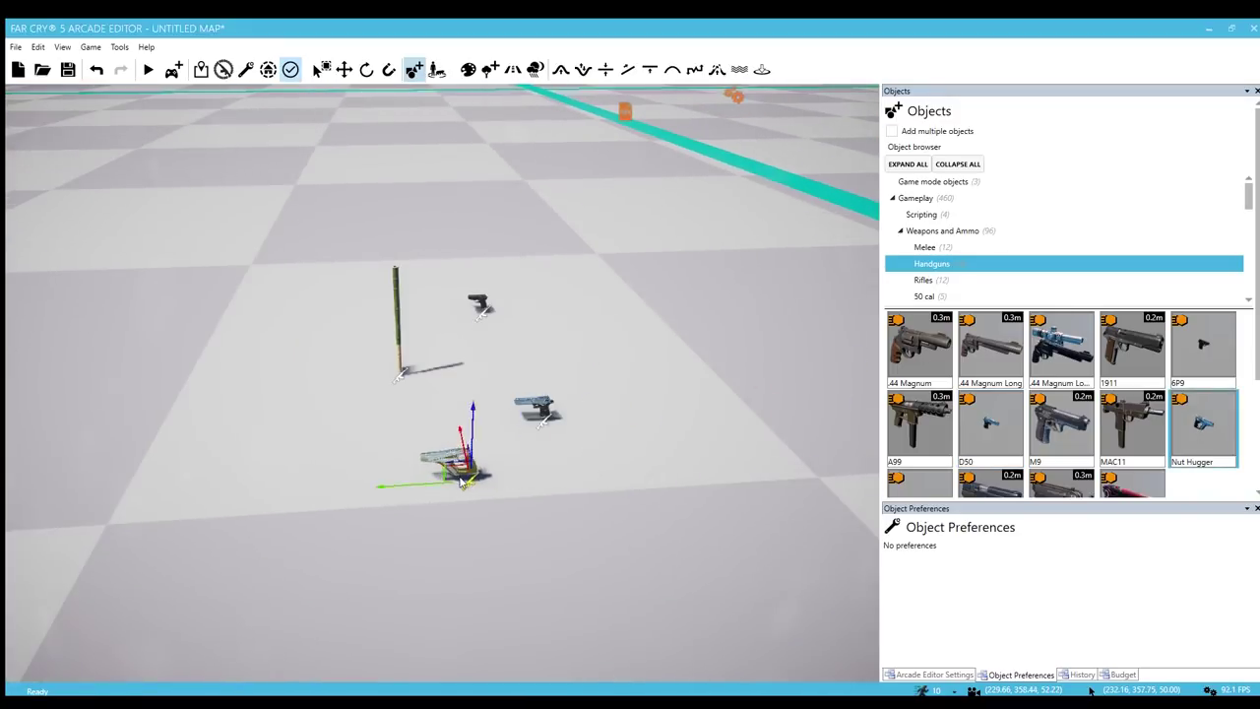
{"action": "right_click_drag", "start_coordinate": [409, 480], "coordinate": [438, 486]}
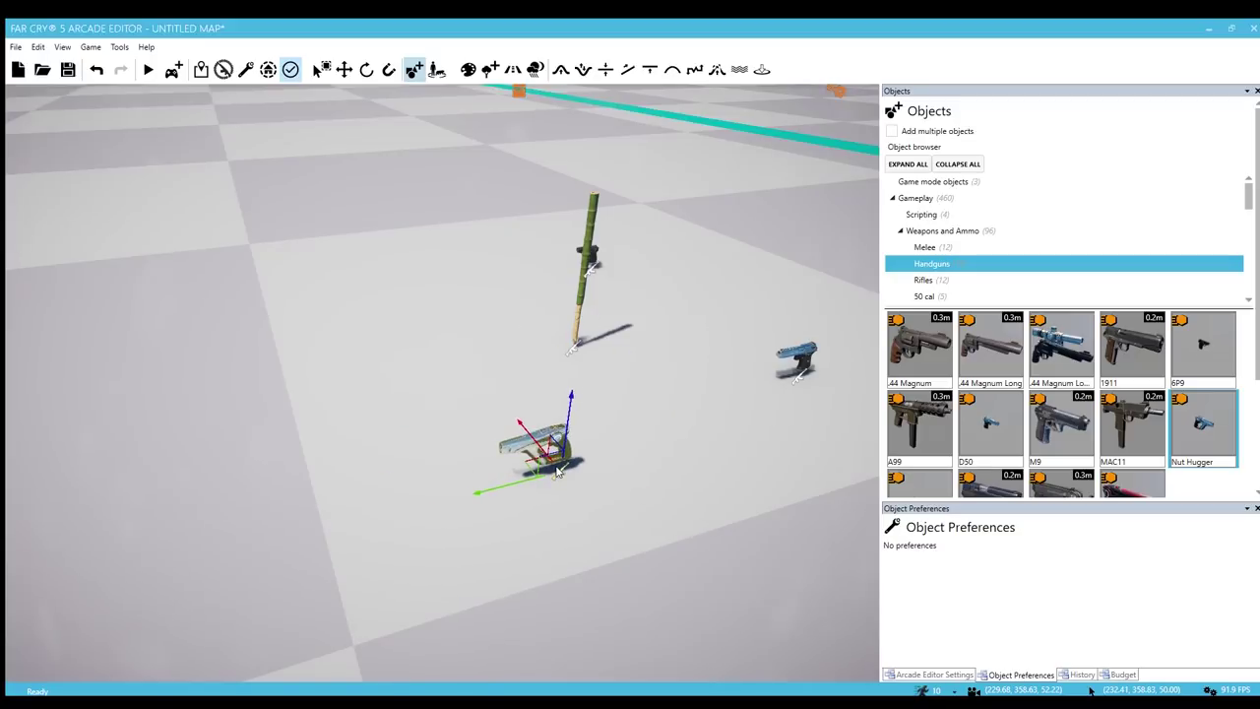
{"action": "scroll", "coordinate": [705, 502], "scroll_direction": "down", "scroll_amount": 3}
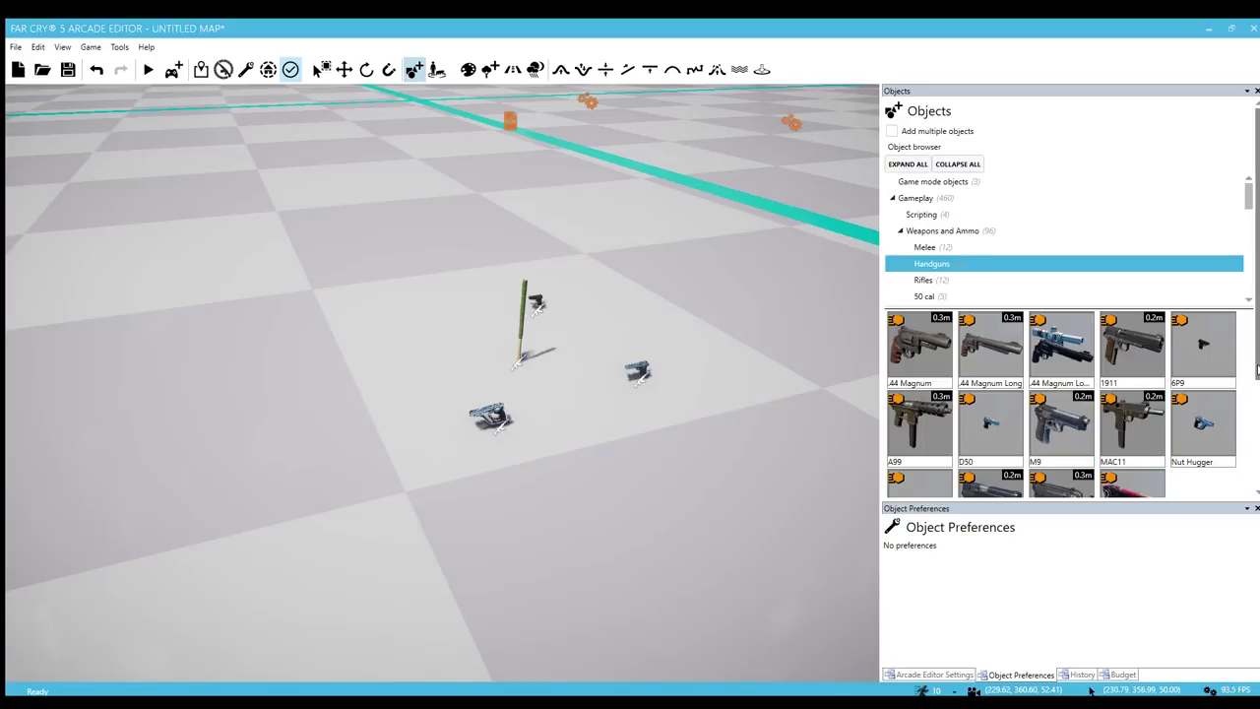
Place a P08 handgun on the tile's free corner near the bamboo stick and leave it deselected
{"action": "scroll", "coordinate": [1257, 371], "scroll_direction": "down", "scroll_amount": 2}
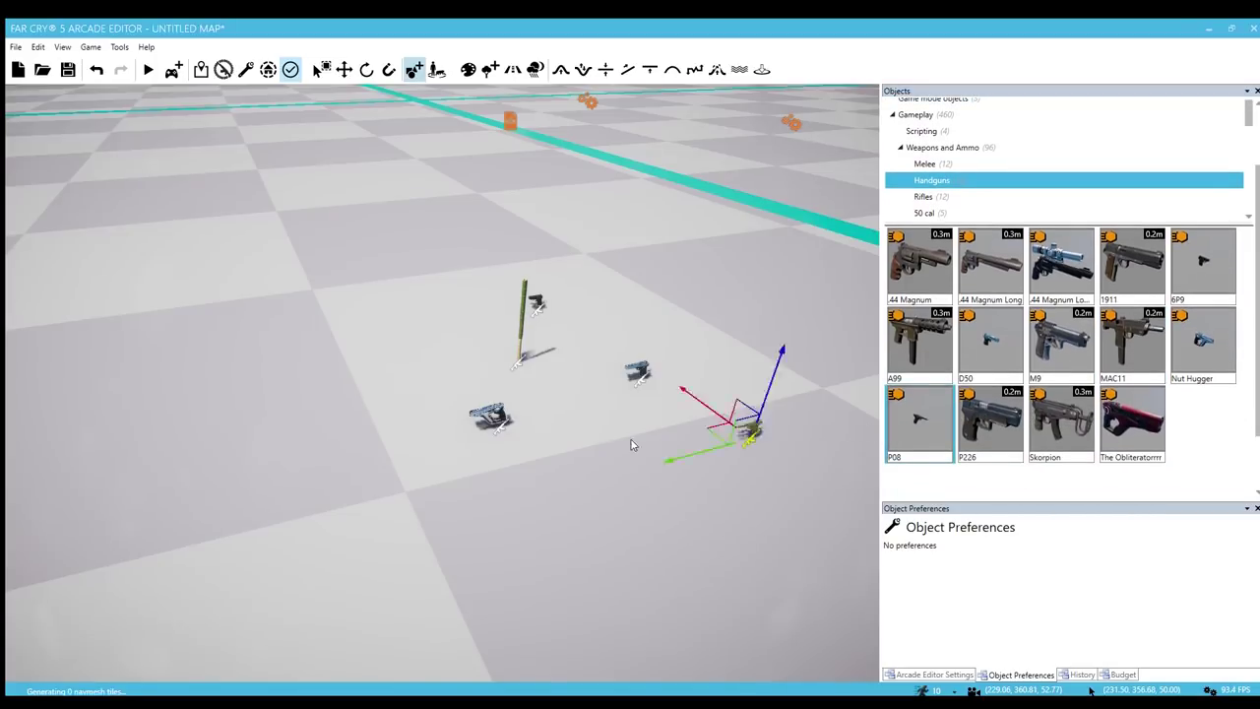
{"action": "scroll", "coordinate": [414, 441], "scroll_direction": "up", "scroll_amount": 4}
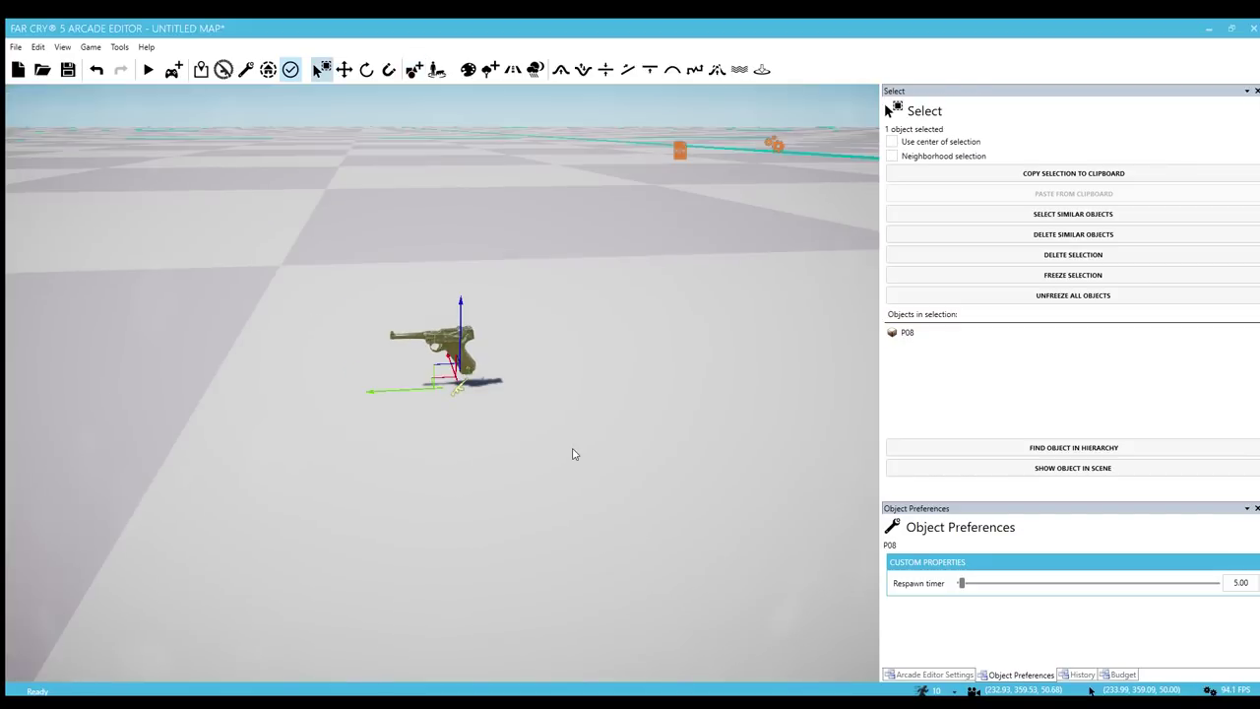
{"action": "left_click", "coordinate": [575, 454]}
{"action": "scroll", "coordinate": [574, 455], "scroll_direction": "down", "scroll_amount": 3}
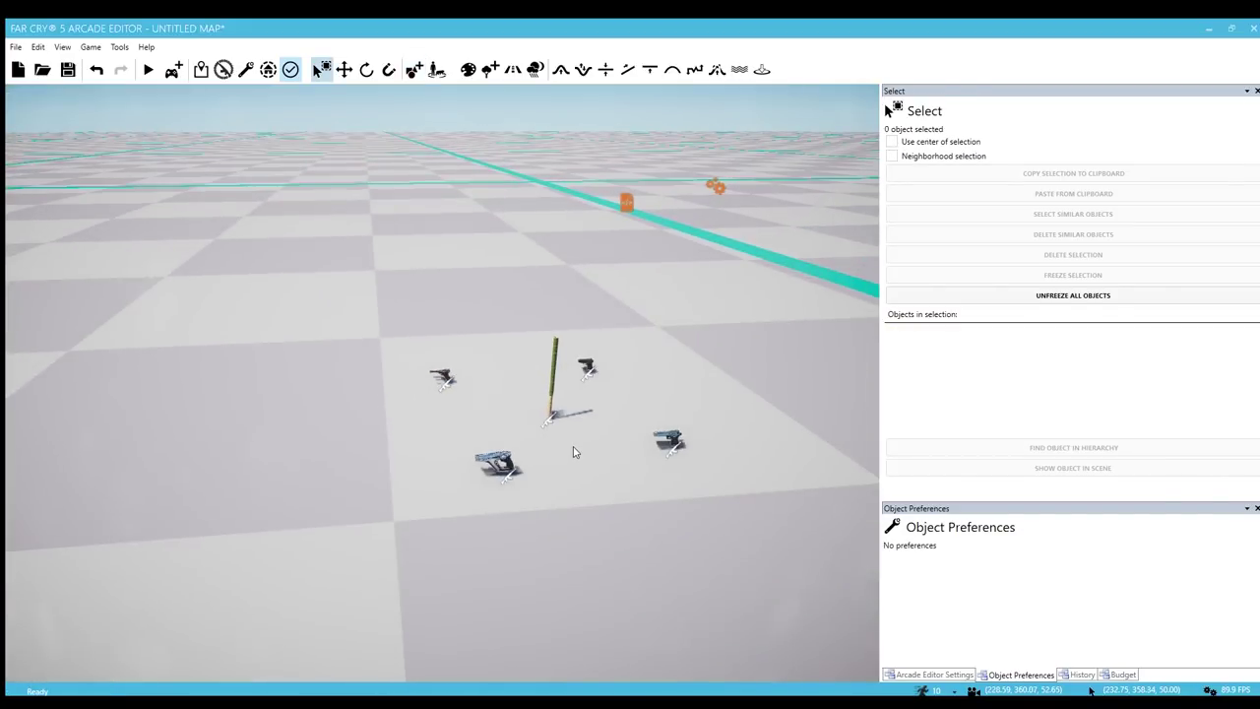
Place a BP2 rifle on the neighbouring tile, next to the Nut Hugger handgun
{"action": "key", "text": "5"}
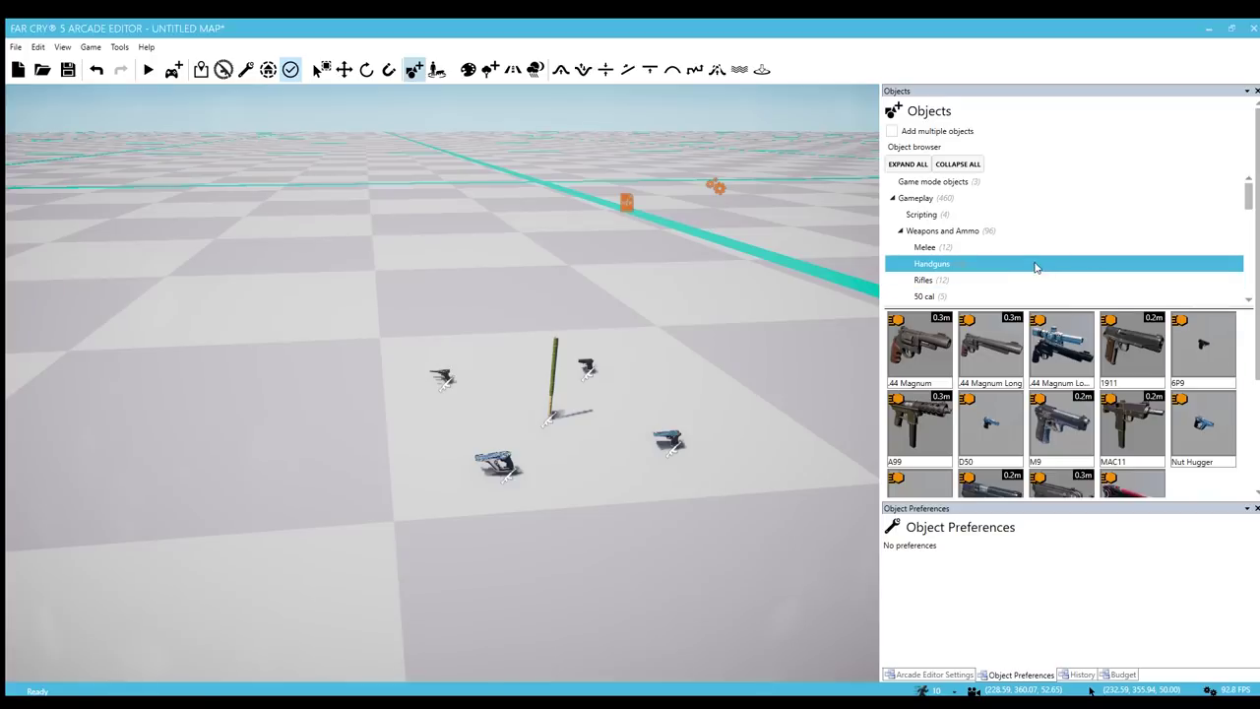
{"action": "scroll", "coordinate": [1005, 261], "scroll_direction": "down", "scroll_amount": 1}
{"action": "left_click", "coordinate": [951, 248]}
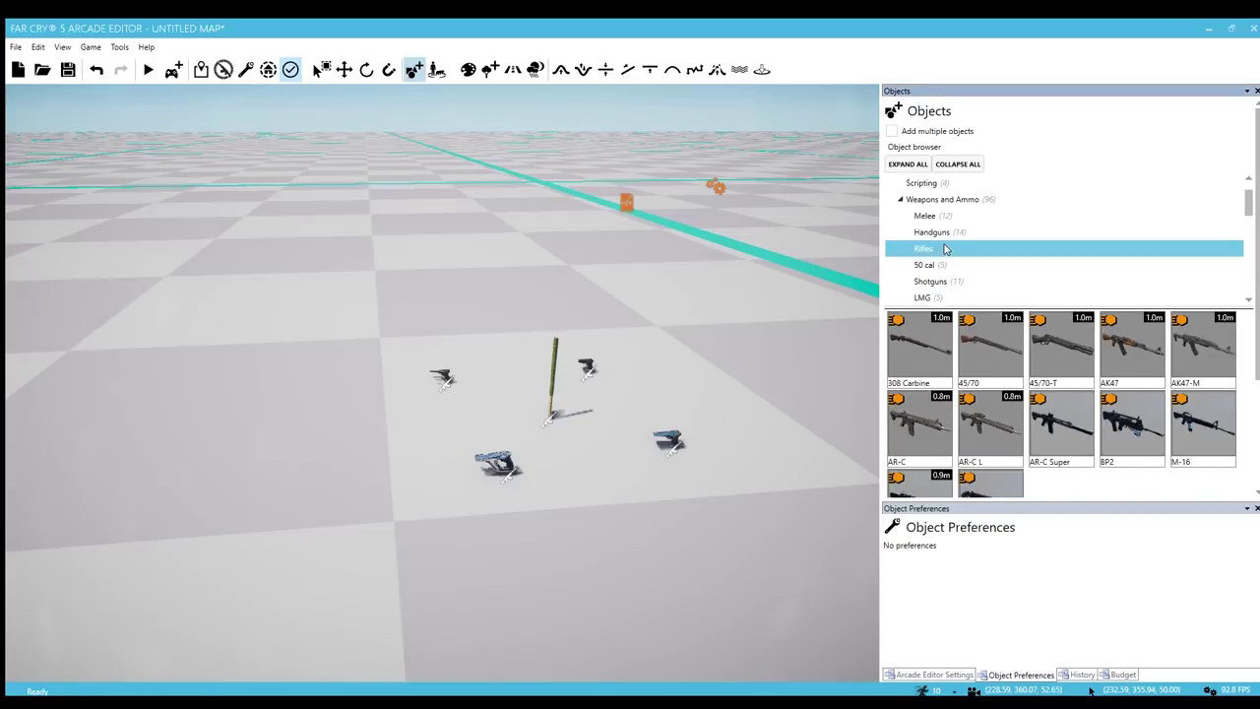
{"action": "left_click", "coordinate": [1131, 428]}
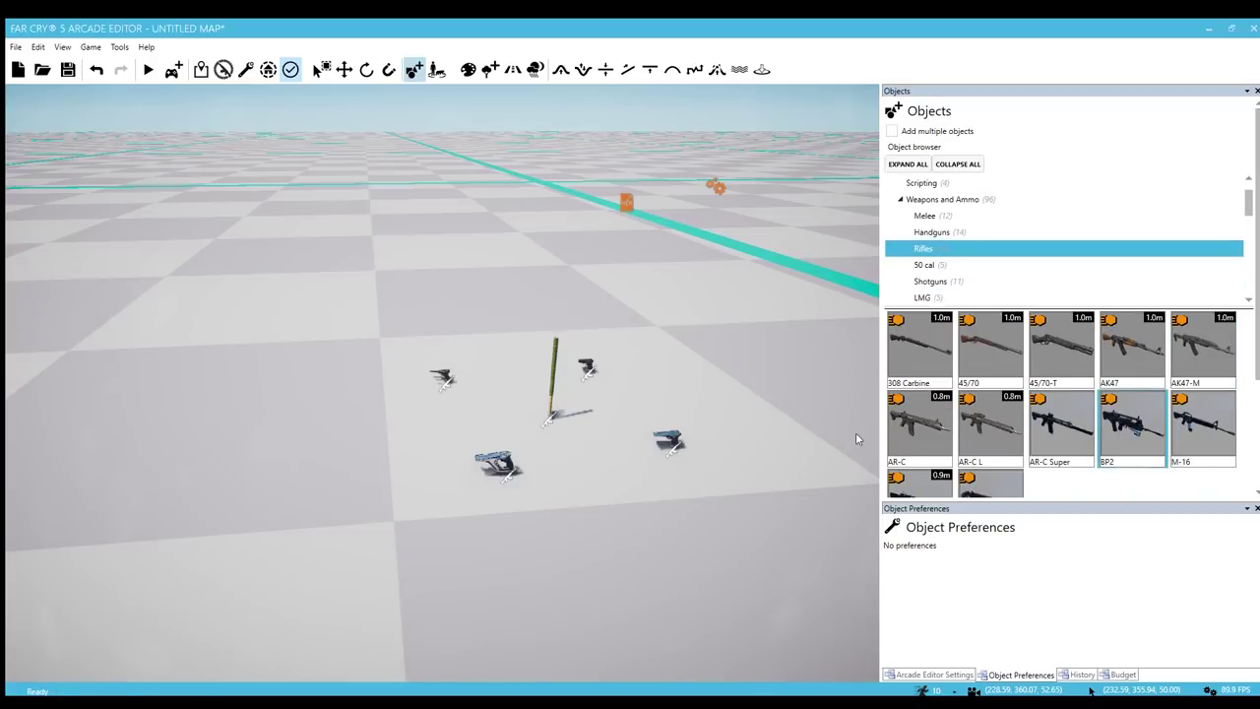
{"action": "scroll", "coordinate": [817, 433], "scroll_direction": "up", "scroll_amount": 3}
{"action": "scroll", "coordinate": [646, 461], "scroll_direction": "up", "scroll_amount": 3}
{"action": "right_click_drag", "start_coordinate": [646, 461], "coordinate": [579, 476]}
{"action": "scroll", "coordinate": [577, 476], "scroll_direction": "down", "scroll_amount": 3}
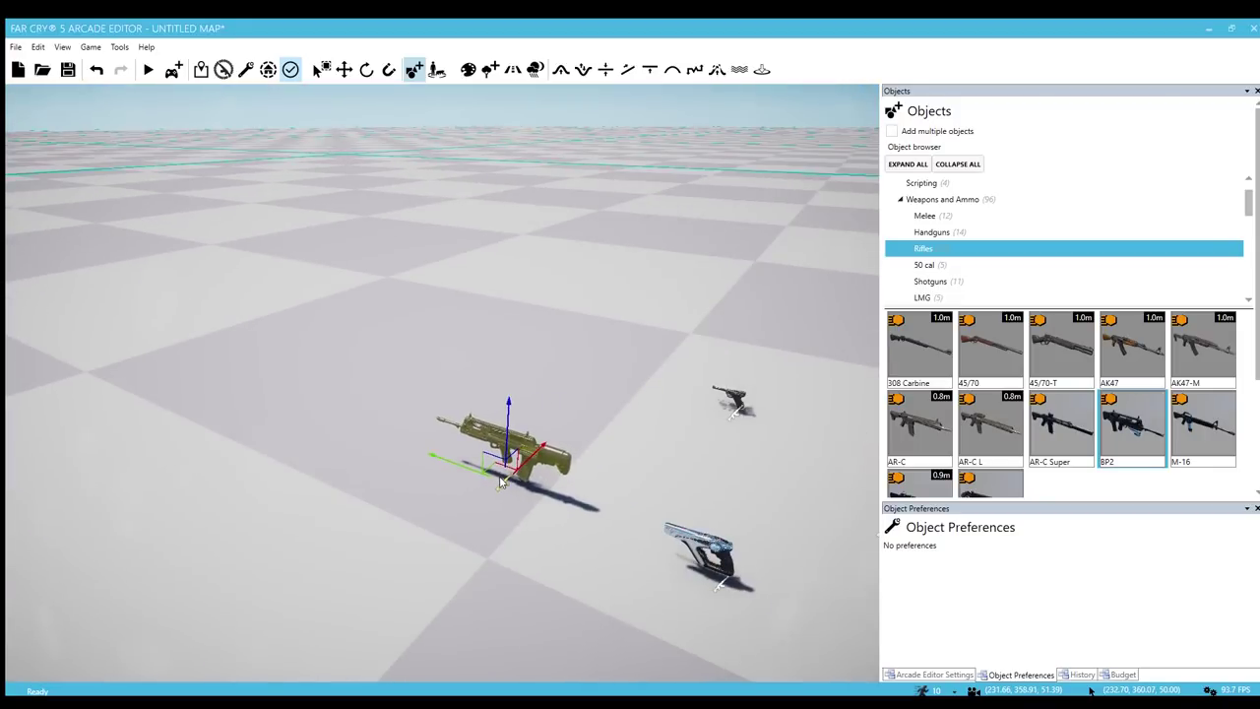
{"action": "right_click_drag", "start_coordinate": [507, 452], "coordinate": [525, 456]}
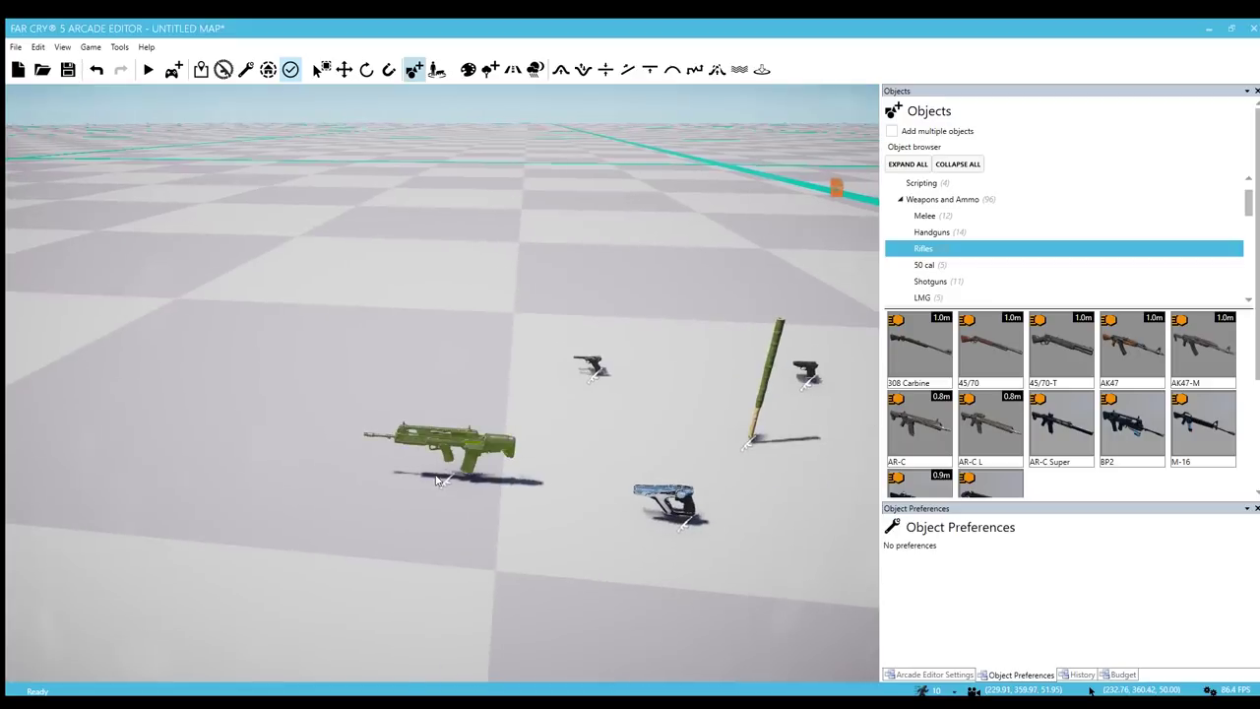
{"action": "scroll", "coordinate": [525, 456], "scroll_direction": "up", "scroll_amount": 3}
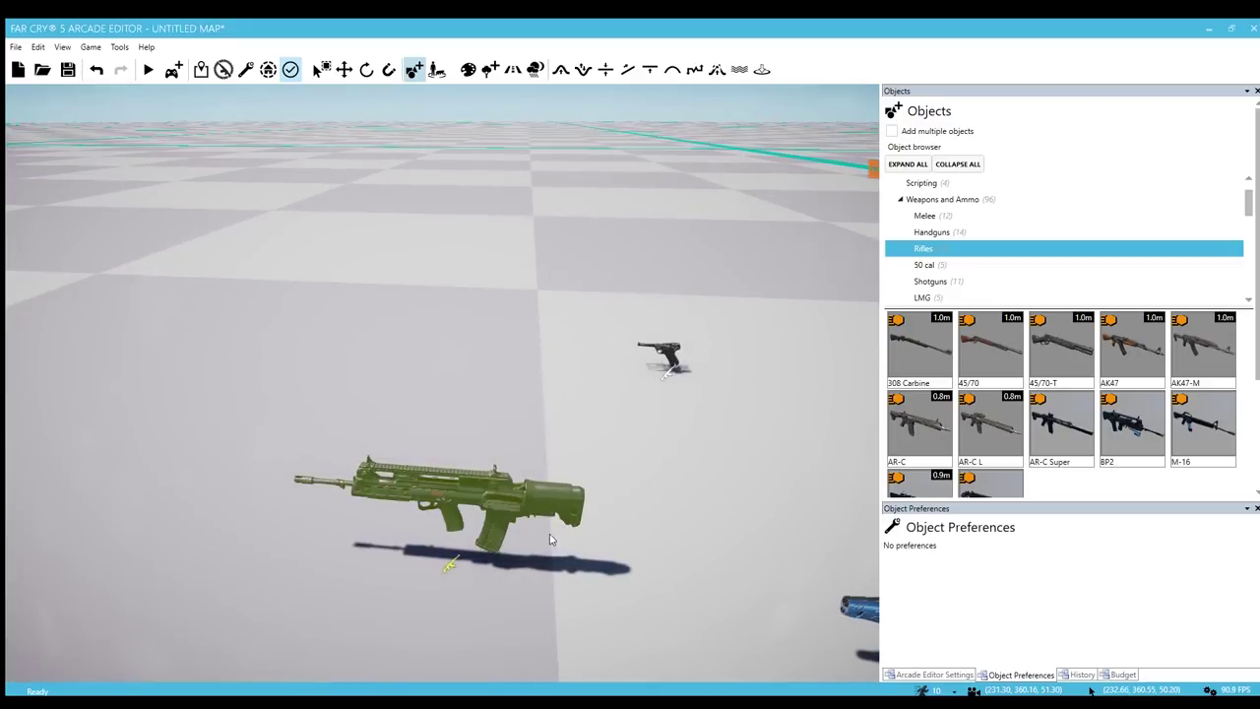
{"action": "scroll", "coordinate": [712, 515], "scroll_direction": "down", "scroll_amount": 5}
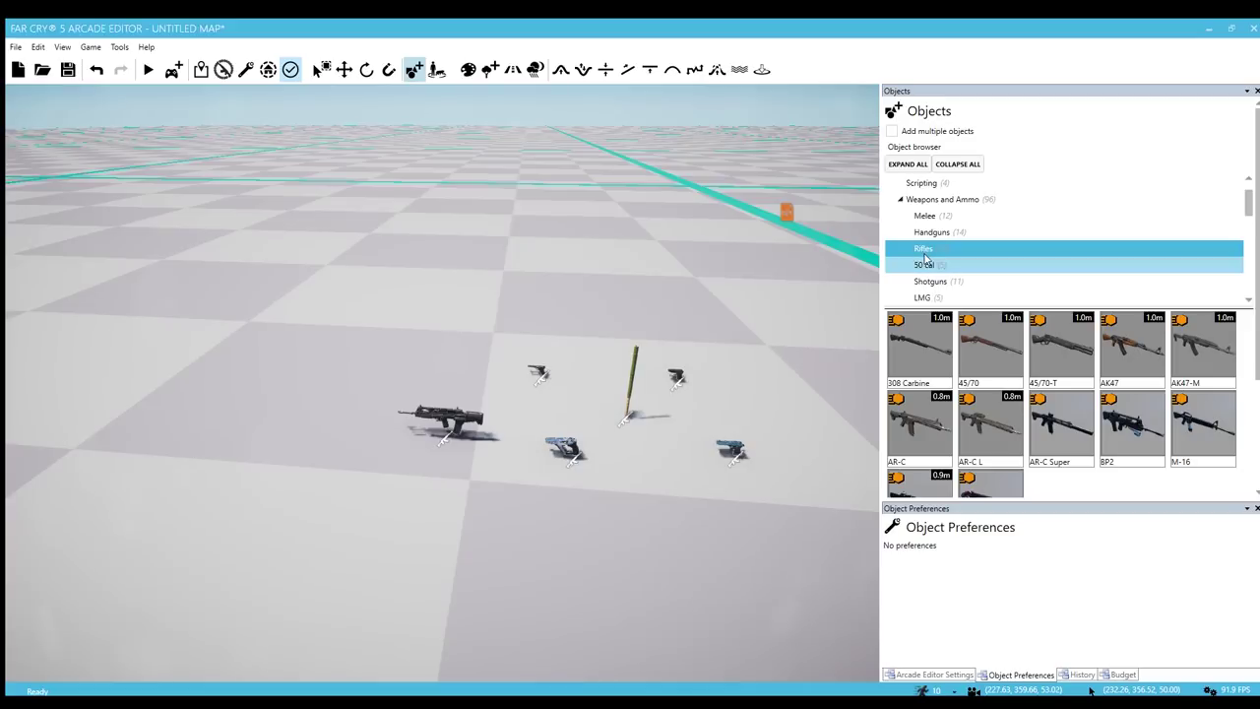
Place a 1887-T shotgun on the ground near the BP2 rifle
{"action": "scroll", "coordinate": [925, 254], "scroll_direction": "down", "scroll_amount": 1}
{"action": "left_click", "coordinate": [931, 250]}
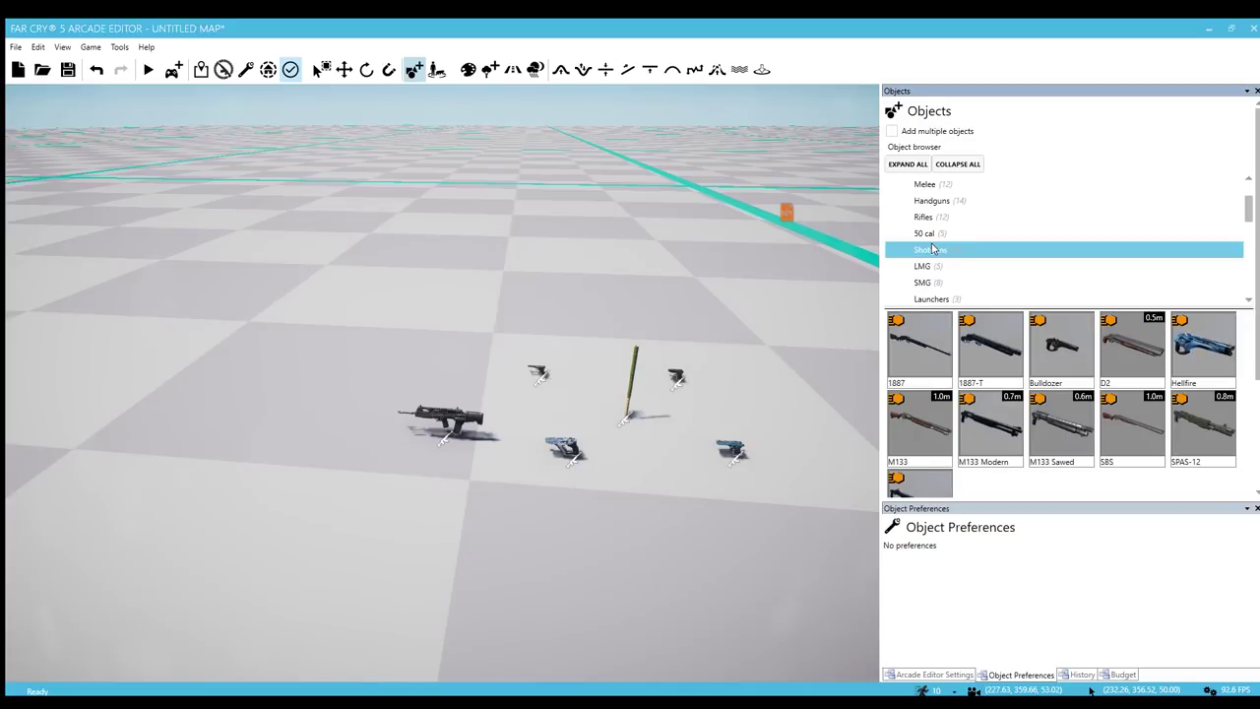
{"action": "left_click", "coordinate": [1005, 353]}
{"action": "right_click_drag", "start_coordinate": [677, 440], "coordinate": [607, 443]}
{"action": "key", "text": "w"}
{"action": "left_click", "coordinate": [608, 443]}
Place a 1887 shotgun on the ground beside the 1887-T
{"action": "key", "text": "d"}
{"action": "left_click", "coordinate": [920, 349]}
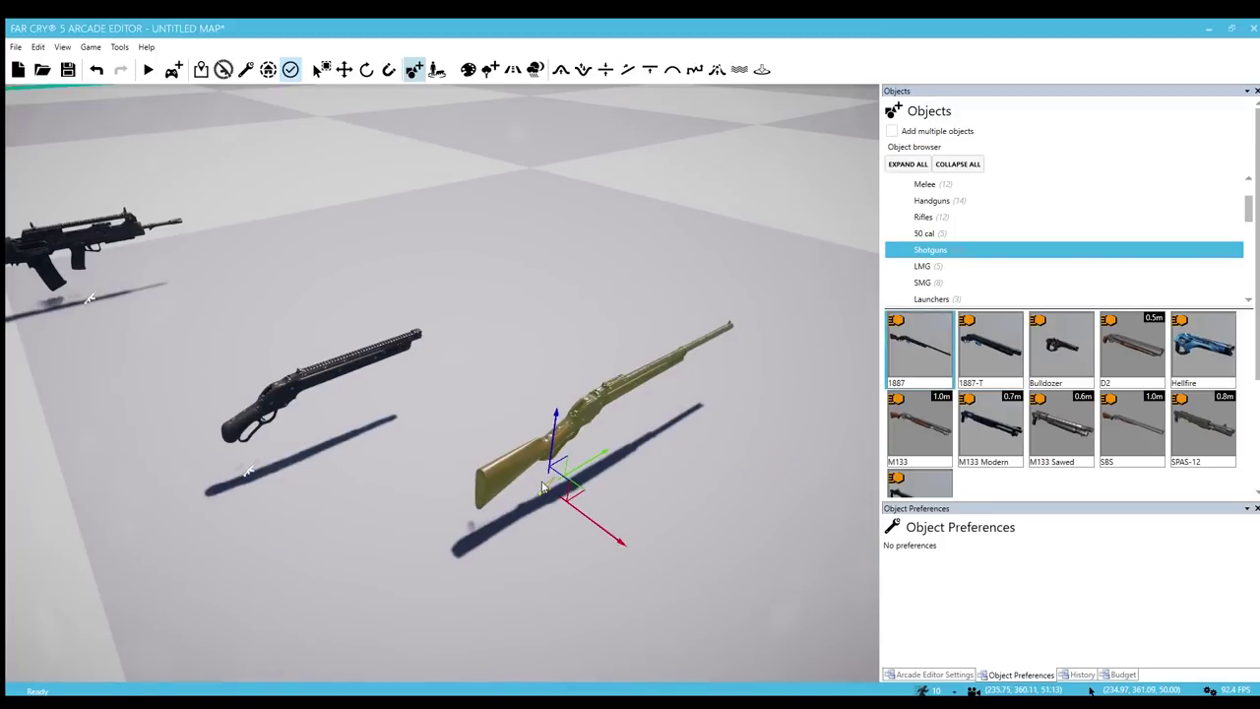
{"action": "left_click", "coordinate": [472, 507]}
{"action": "scroll", "coordinate": [531, 497], "scroll_direction": "down", "scroll_amount": 5}
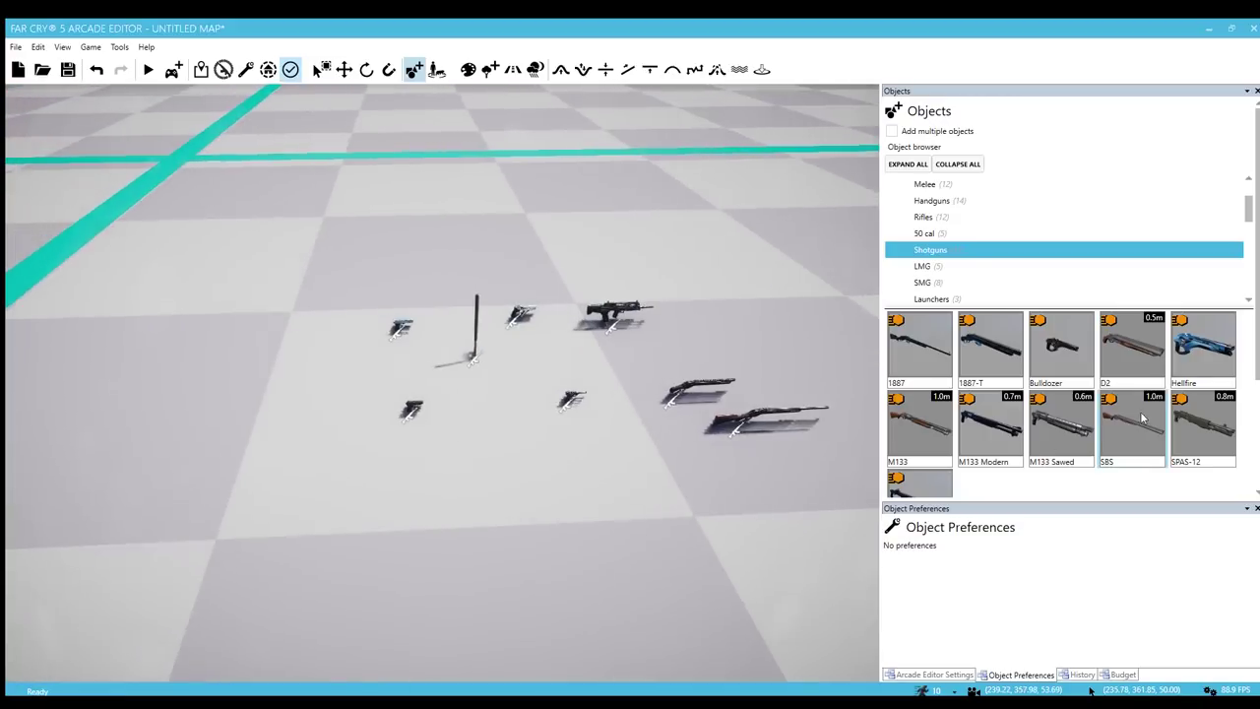
Place a Bulldozer shotgun on the bamboo stick's tile, near the 6P9 handgun
{"action": "left_click", "coordinate": [1060, 347]}
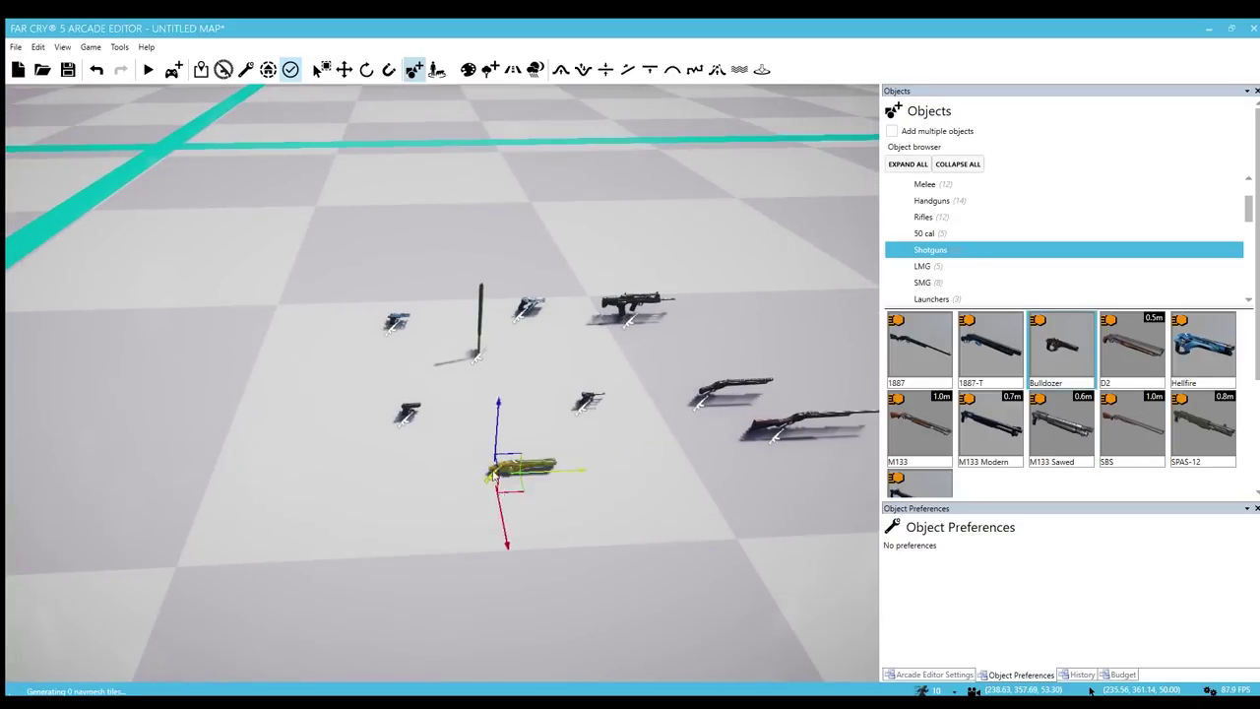
{"action": "scroll", "coordinate": [483, 482], "scroll_direction": "up", "scroll_amount": 2}
{"action": "scroll", "coordinate": [380, 480], "scroll_direction": "up", "scroll_amount": 3}
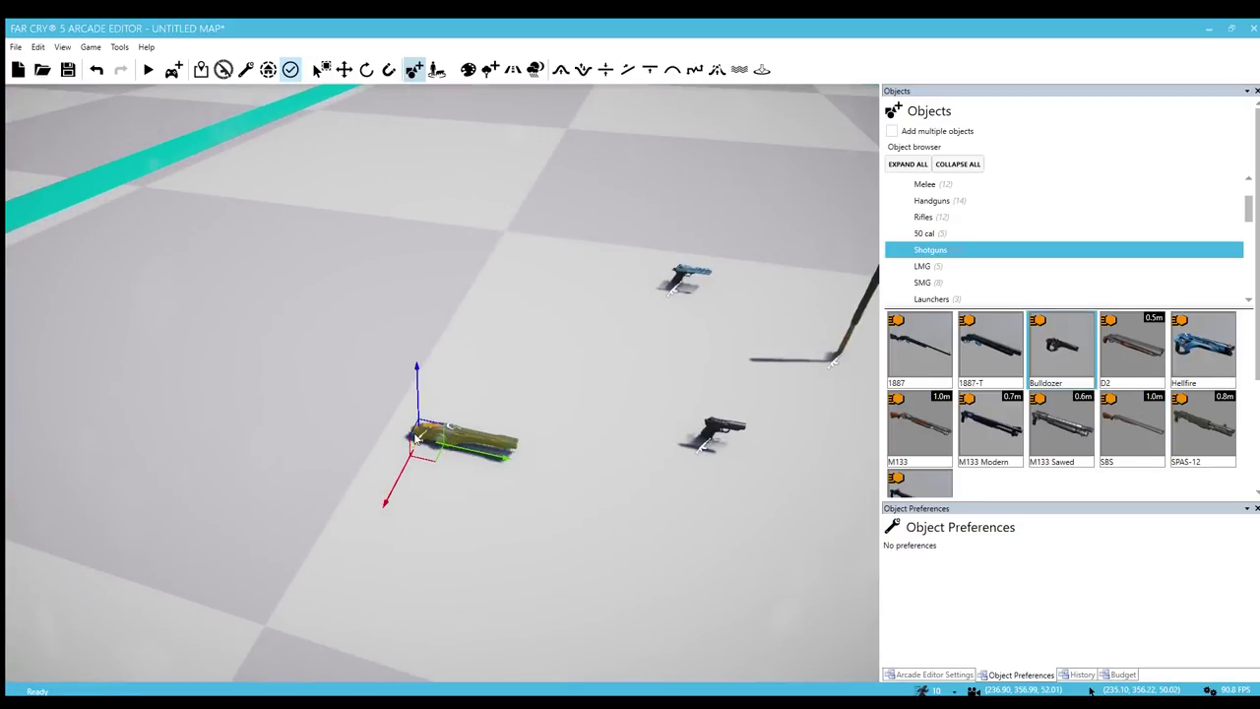
{"action": "right_click_drag", "start_coordinate": [440, 482], "coordinate": [630, 423]}
{"action": "middle_click_drag", "start_coordinate": [441, 482], "coordinate": [631, 481]}
{"action": "scroll", "coordinate": [440, 481], "scroll_direction": "down", "scroll_amount": 3}
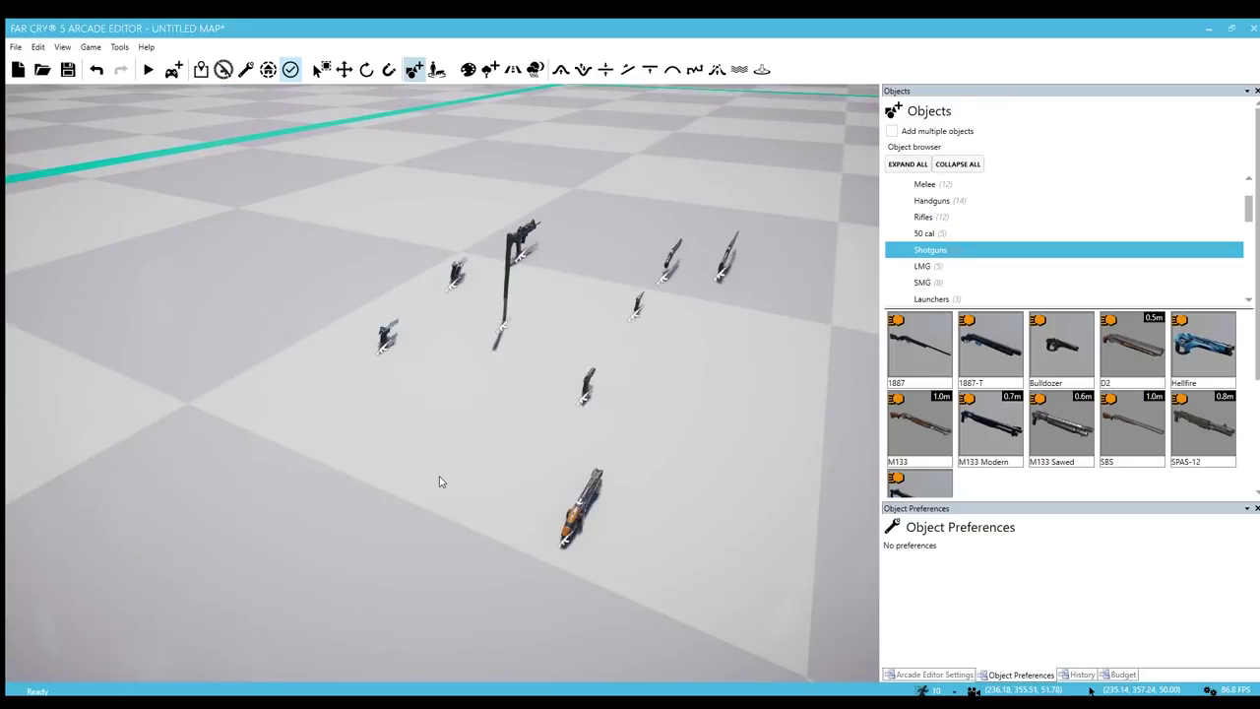
Place an MG42 light machine gun on the ground between the orange weapon and the blue handgun
{"action": "scroll", "coordinate": [440, 482], "scroll_direction": "down", "scroll_amount": 1}
{"action": "left_click", "coordinate": [960, 266]}
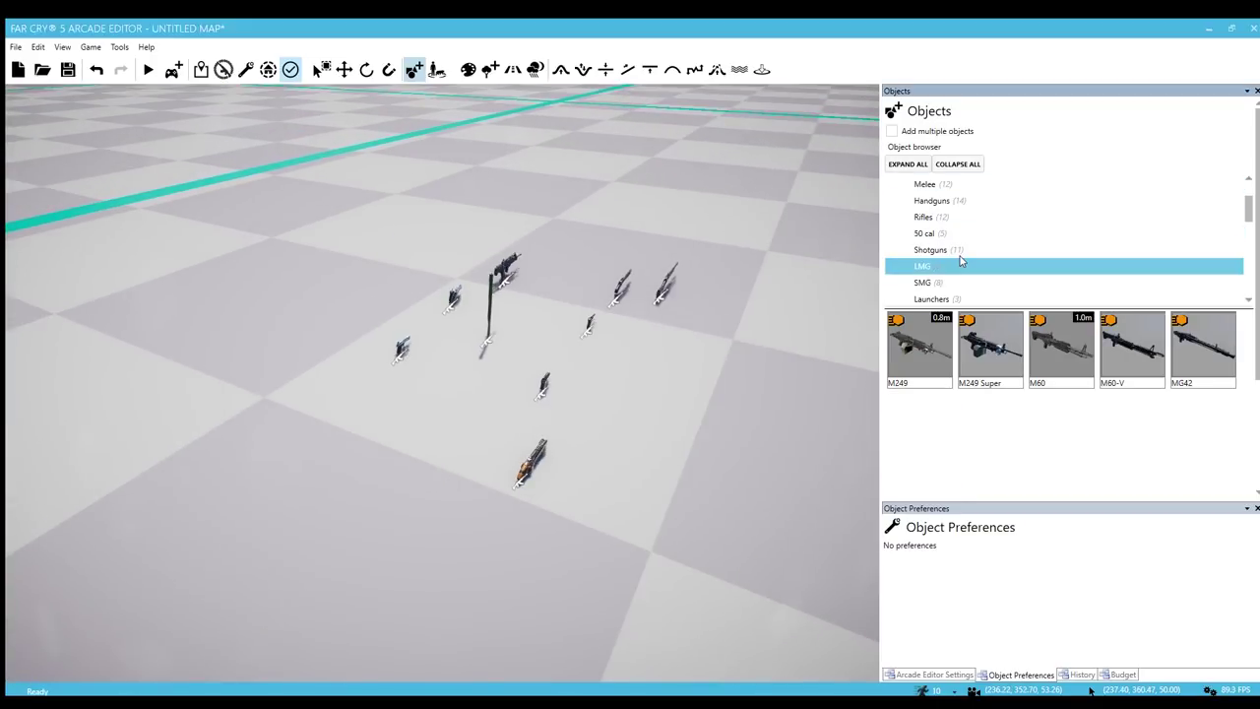
{"action": "left_click", "coordinate": [1204, 346]}
{"action": "scroll", "coordinate": [411, 447], "scroll_direction": "up", "scroll_amount": 4}
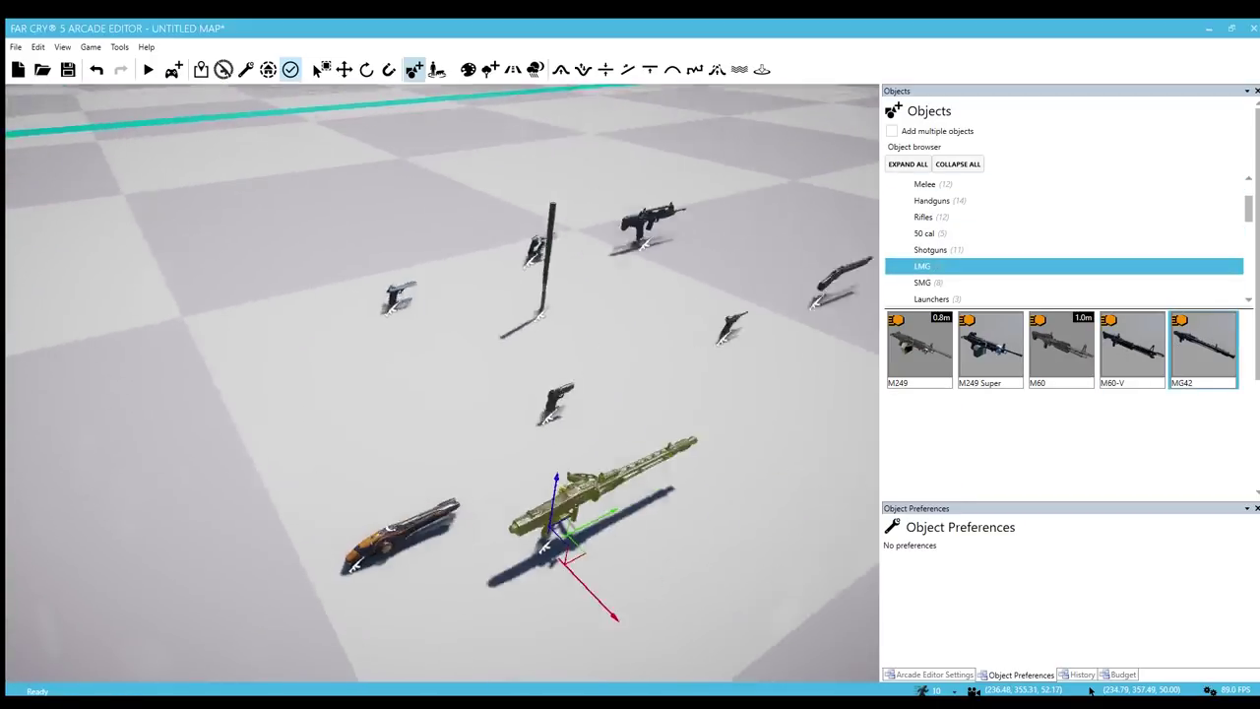
{"action": "right_click_drag", "start_coordinate": [389, 448], "coordinate": [450, 453]}
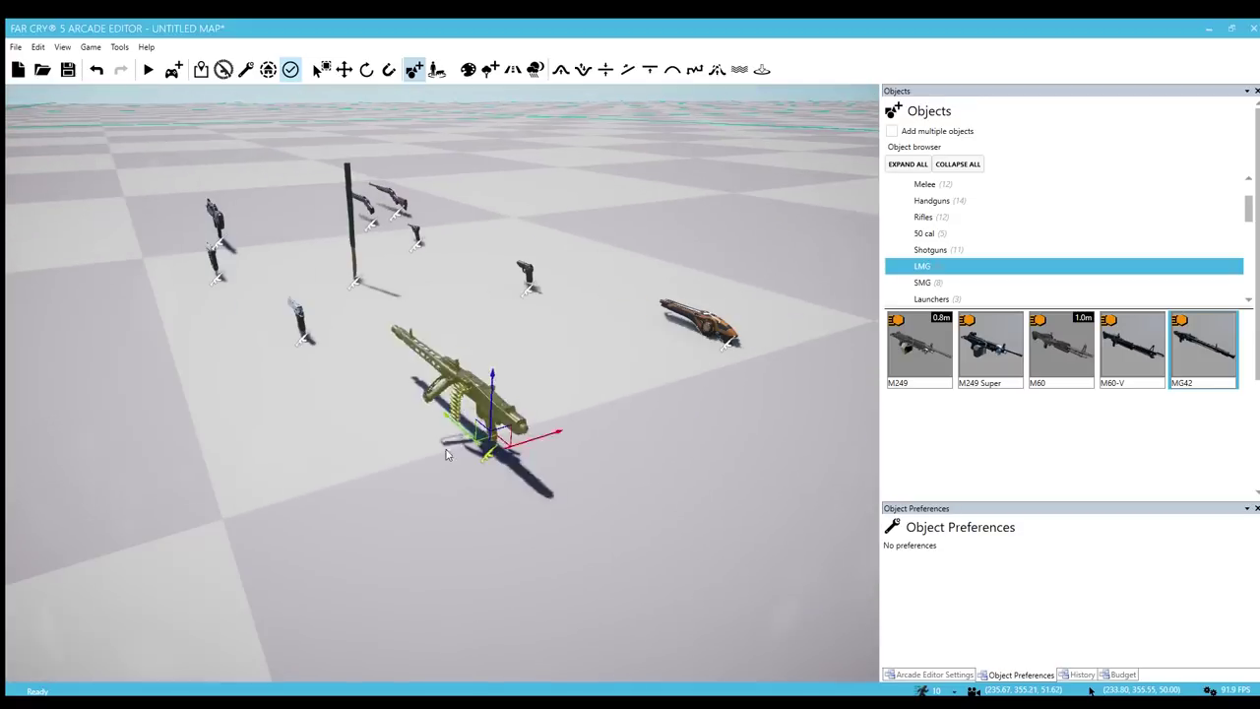
{"action": "mouse_move", "coordinate": [591, 429]}
{"action": "right_mouse_down"}
{"action": "mouse_move", "coordinate": [816, 549]}
{"action": "mouse_move", "coordinate": [604, 444]}
{"action": "right_mouse_up"}
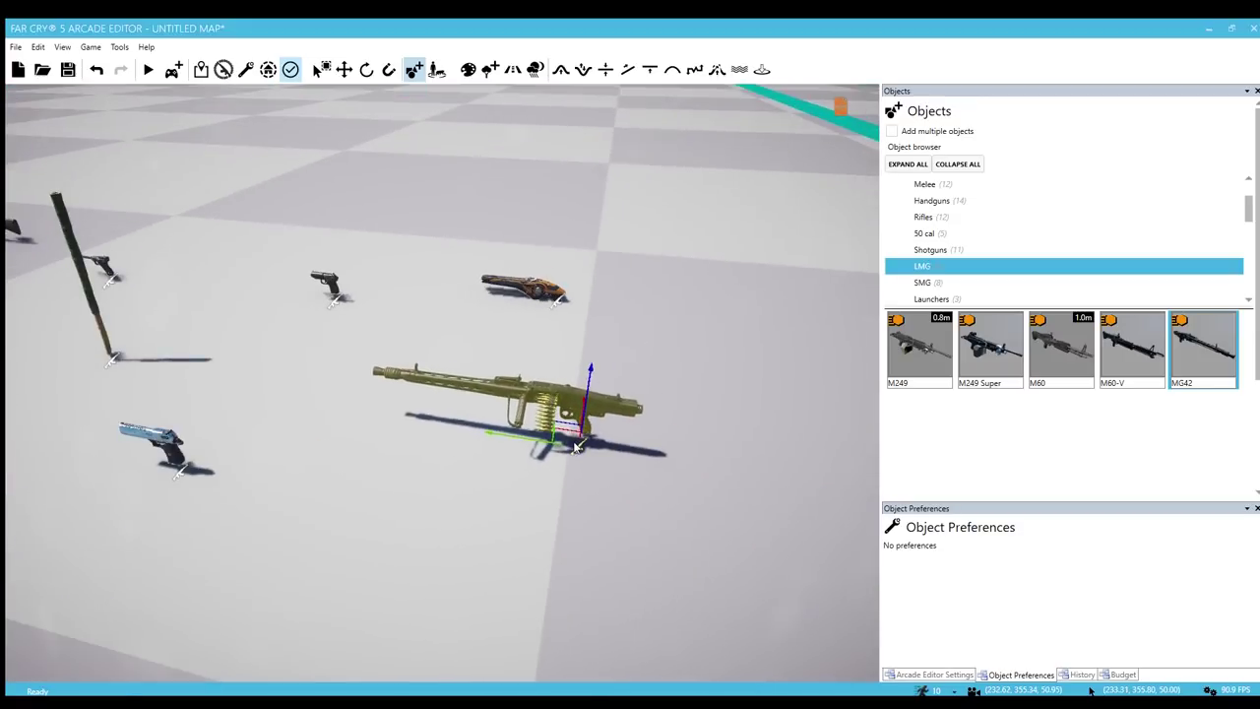
{"action": "left_click", "coordinate": [581, 444]}
{"action": "right_click_drag", "start_coordinate": [600, 521], "coordinate": [589, 522]}
{"action": "scroll", "coordinate": [588, 522], "scroll_direction": "up", "scroll_amount": 3}
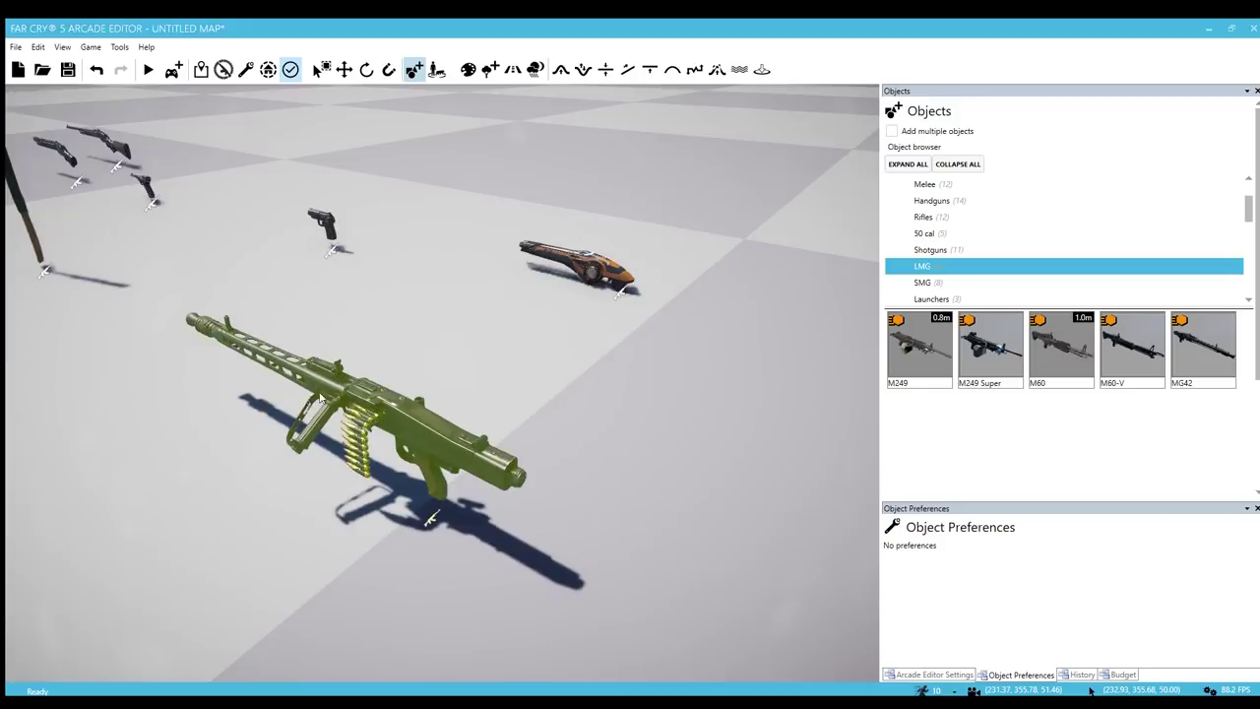
{"action": "scroll", "coordinate": [470, 411], "scroll_direction": "down", "scroll_amount": 5}
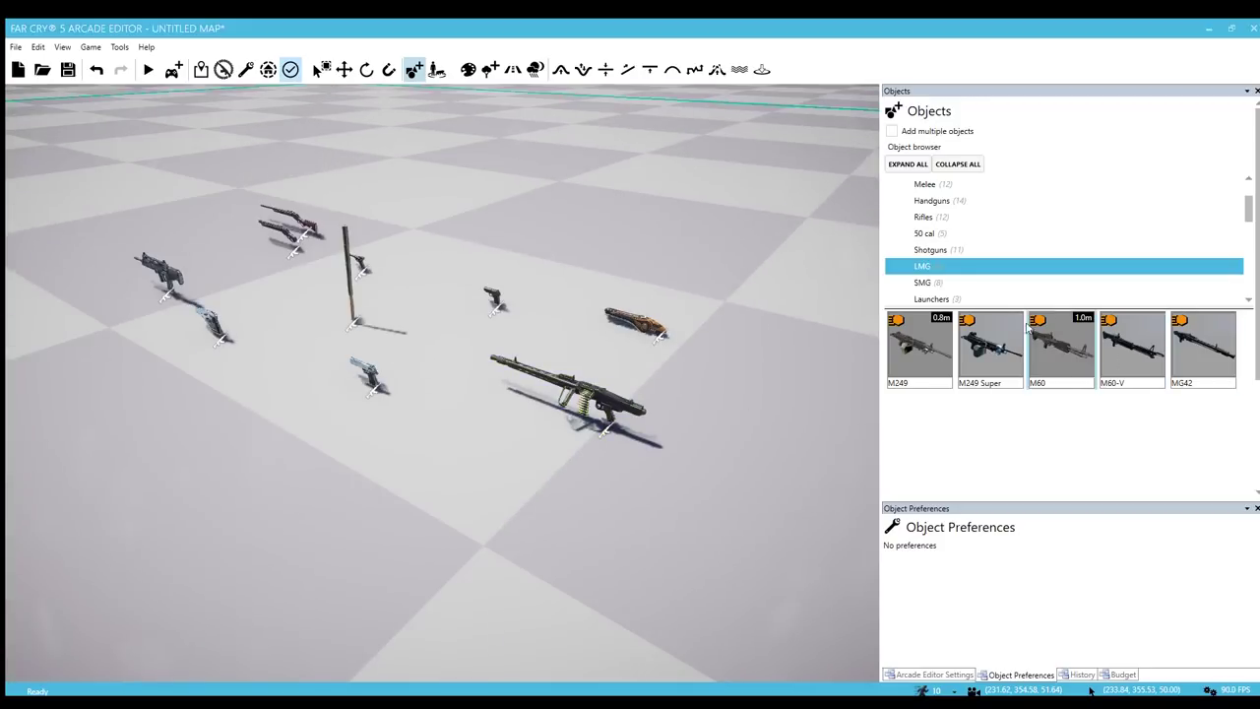
Place a BZ19 submachine gun on the ground beside the MG42
{"action": "scroll", "coordinate": [945, 276], "scroll_direction": "down", "scroll_amount": 1}
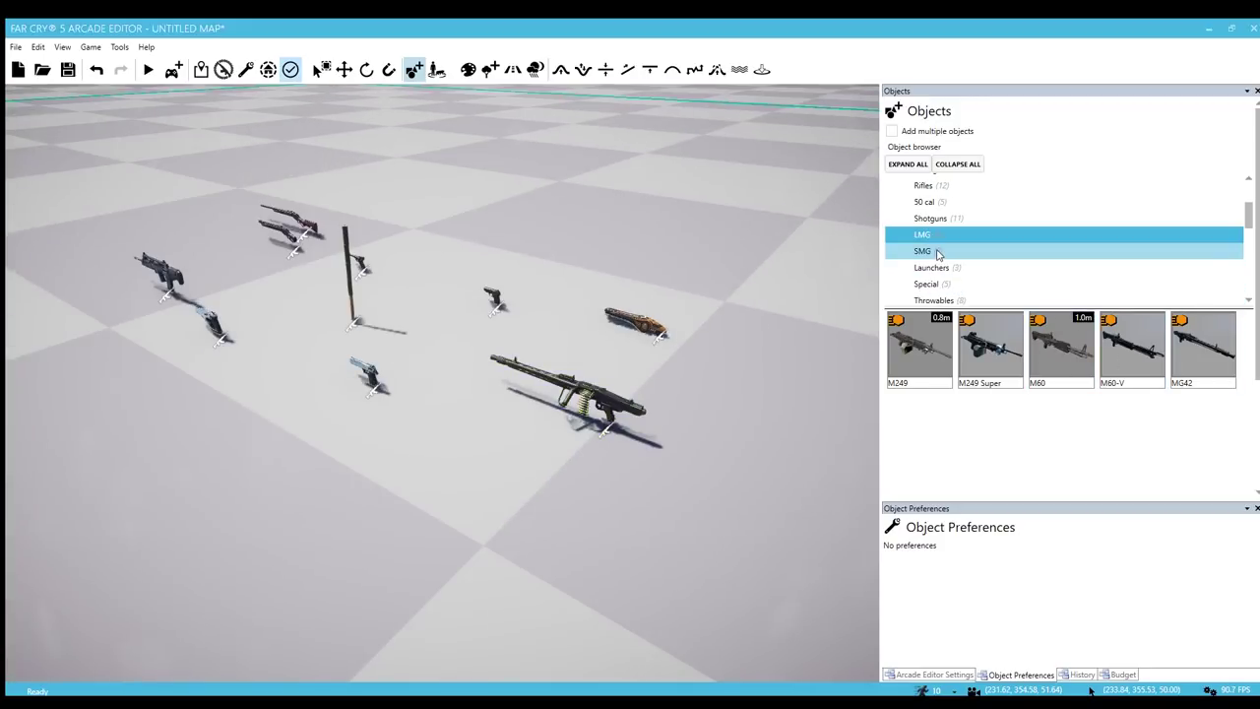
{"action": "left_click", "coordinate": [938, 251]}
{"action": "left_click", "coordinate": [919, 345]}
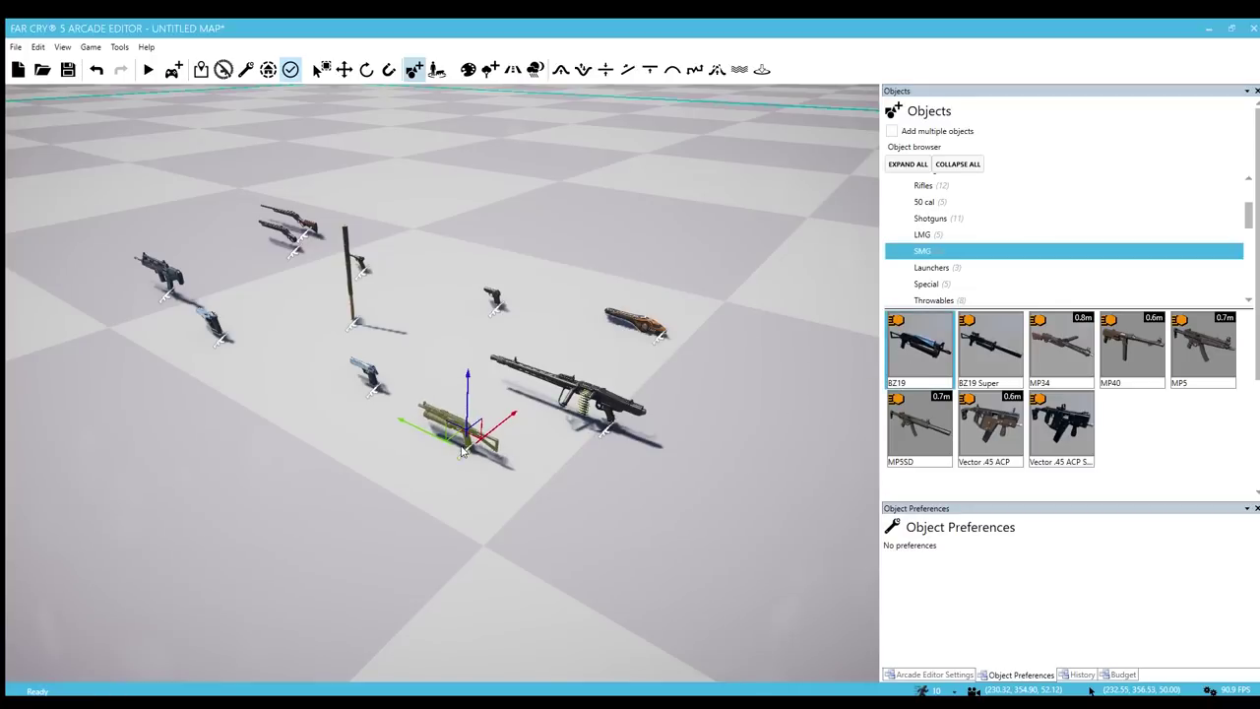
{"action": "right_click_drag", "start_coordinate": [455, 487], "coordinate": [473, 450]}
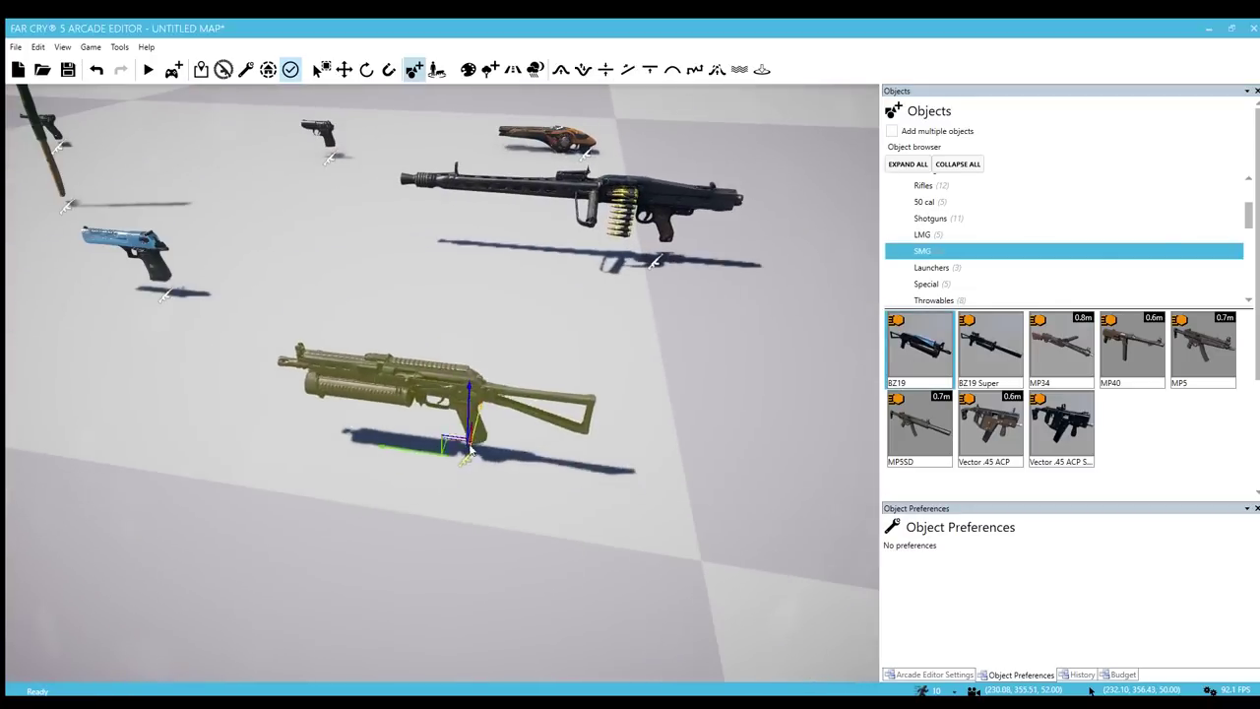
{"action": "left_click", "coordinate": [472, 450]}
{"action": "key", "text": "s"}
Examine the objects available in the Launchers, Special, Throwables, Ammo and pickups, and Turrets categories
{"action": "scroll", "coordinate": [964, 251], "scroll_direction": "down", "scroll_amount": 1}
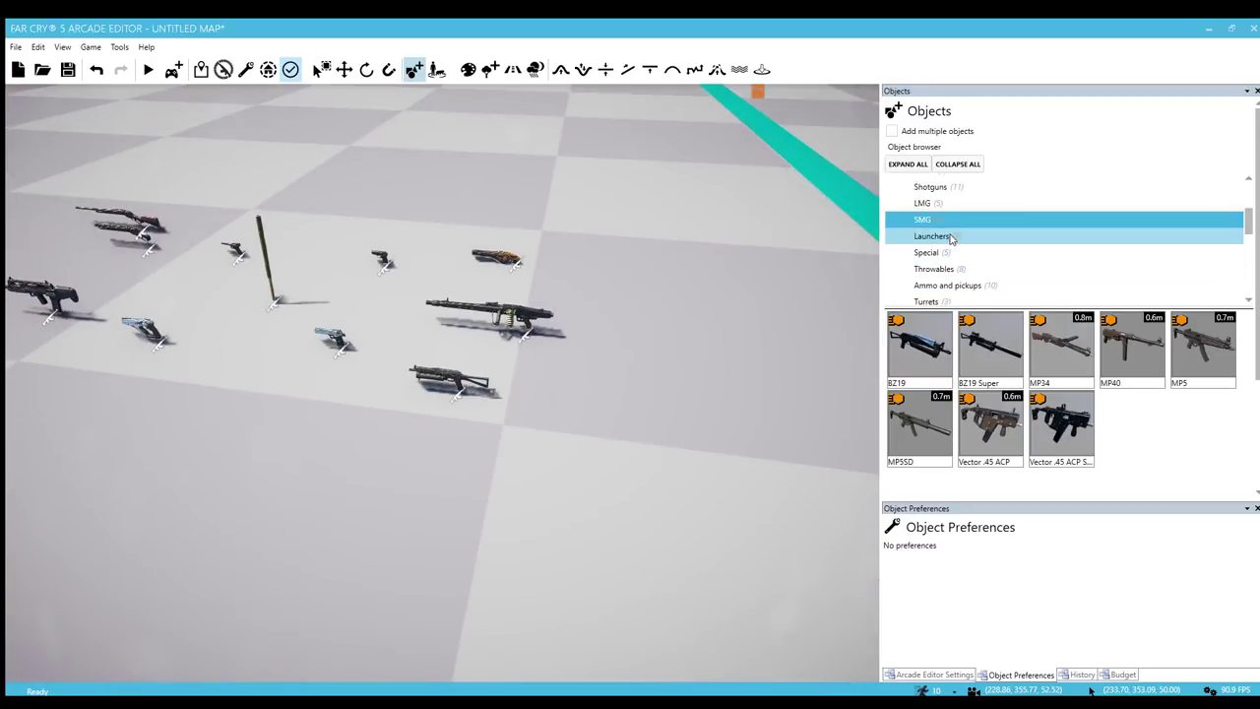
{"action": "left_click", "coordinate": [952, 237]}
{"action": "left_click", "coordinate": [943, 253]}
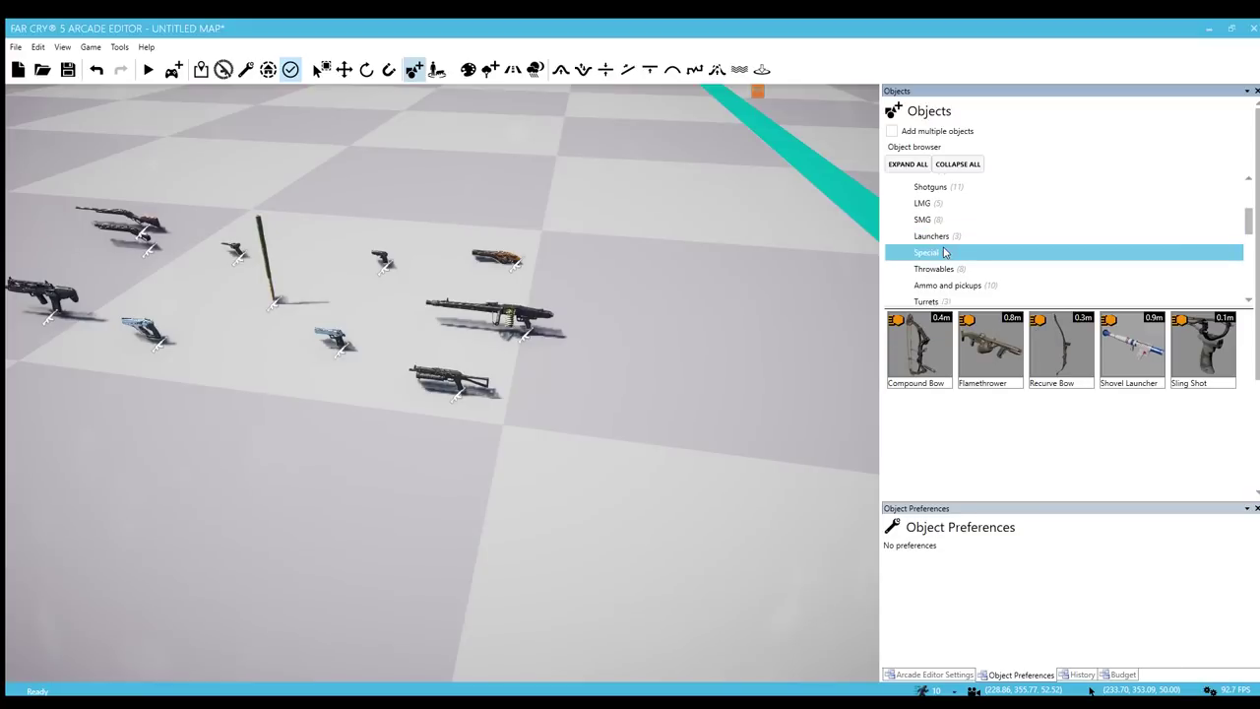
{"action": "left_click", "coordinate": [950, 268]}
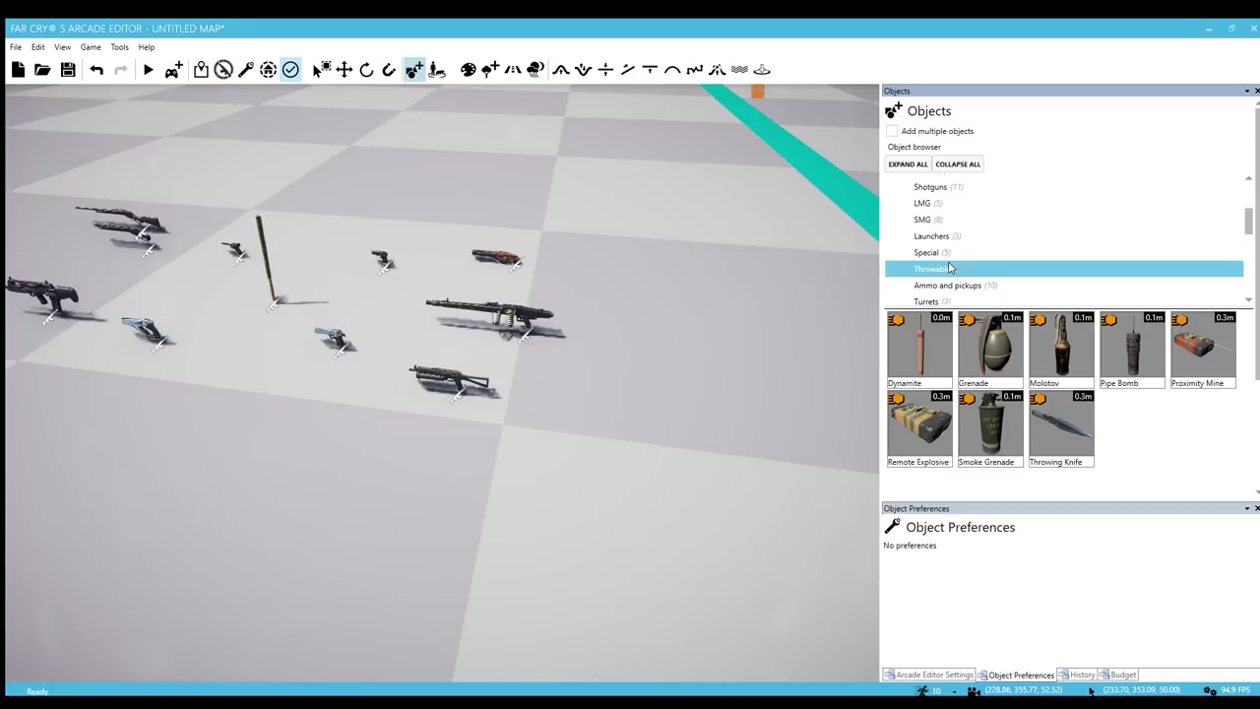
{"action": "scroll", "coordinate": [951, 268], "scroll_direction": "down", "scroll_amount": 1}
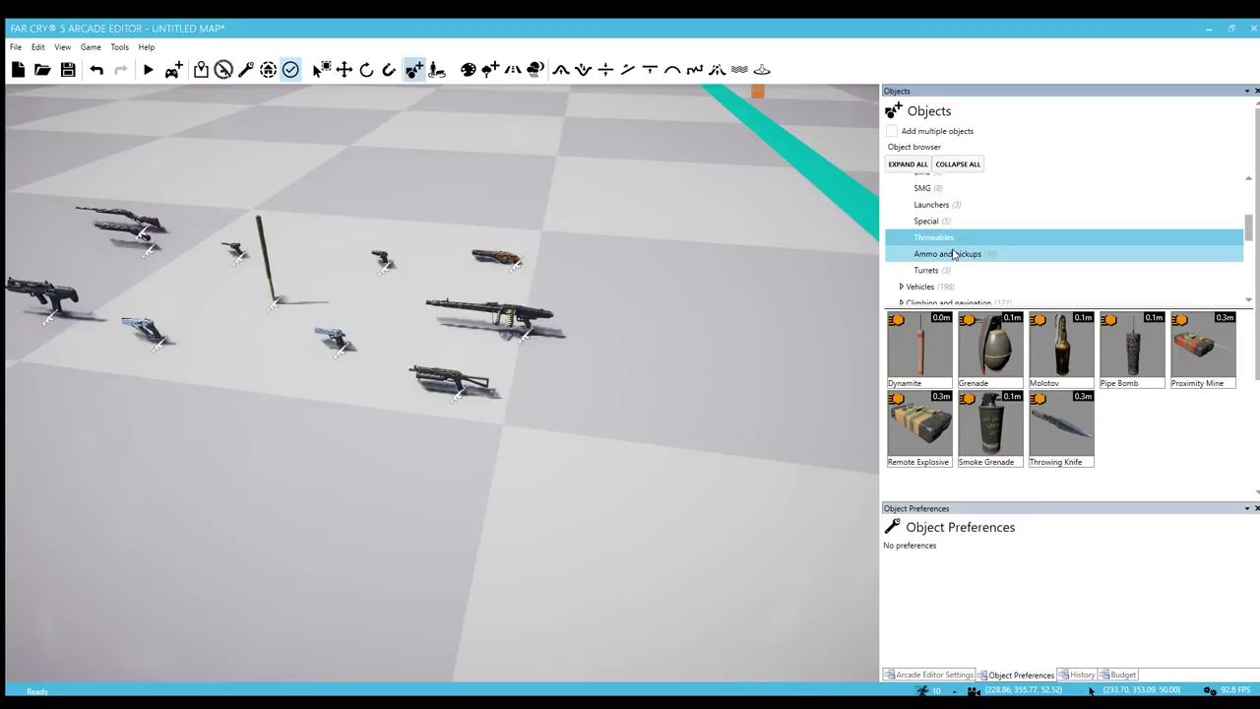
{"action": "left_click", "coordinate": [953, 255]}
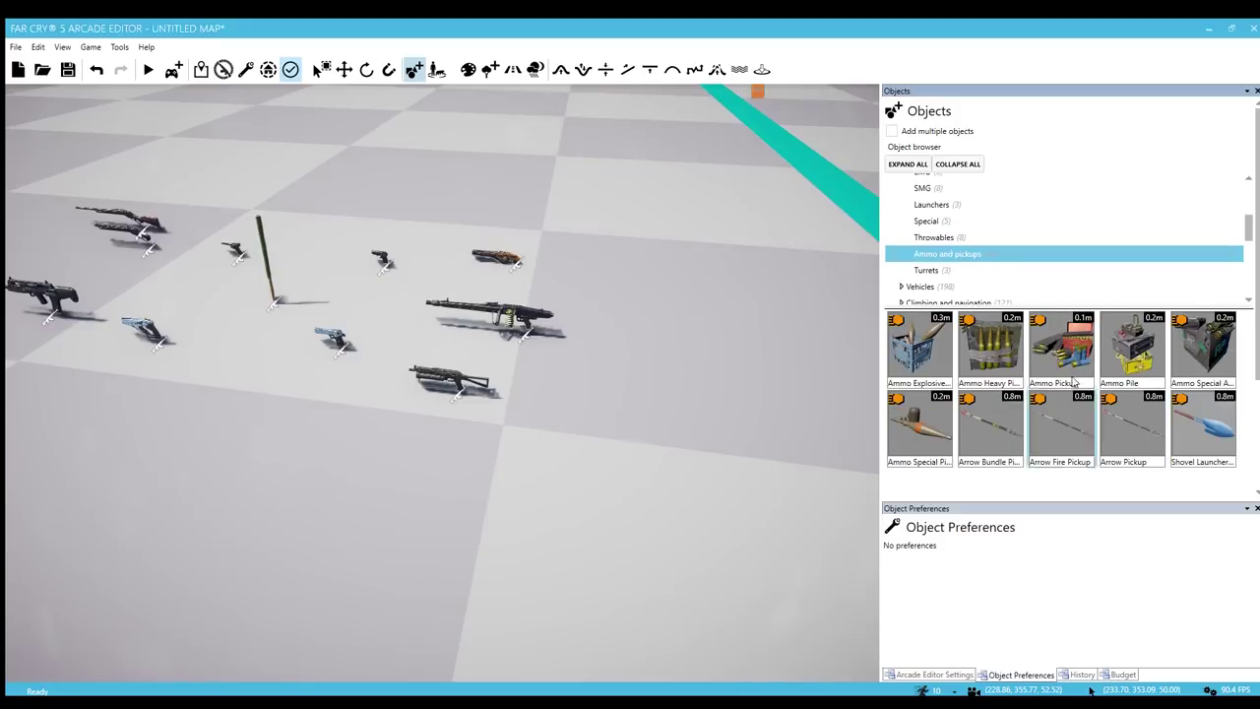
{"action": "left_click", "coordinate": [949, 271]}
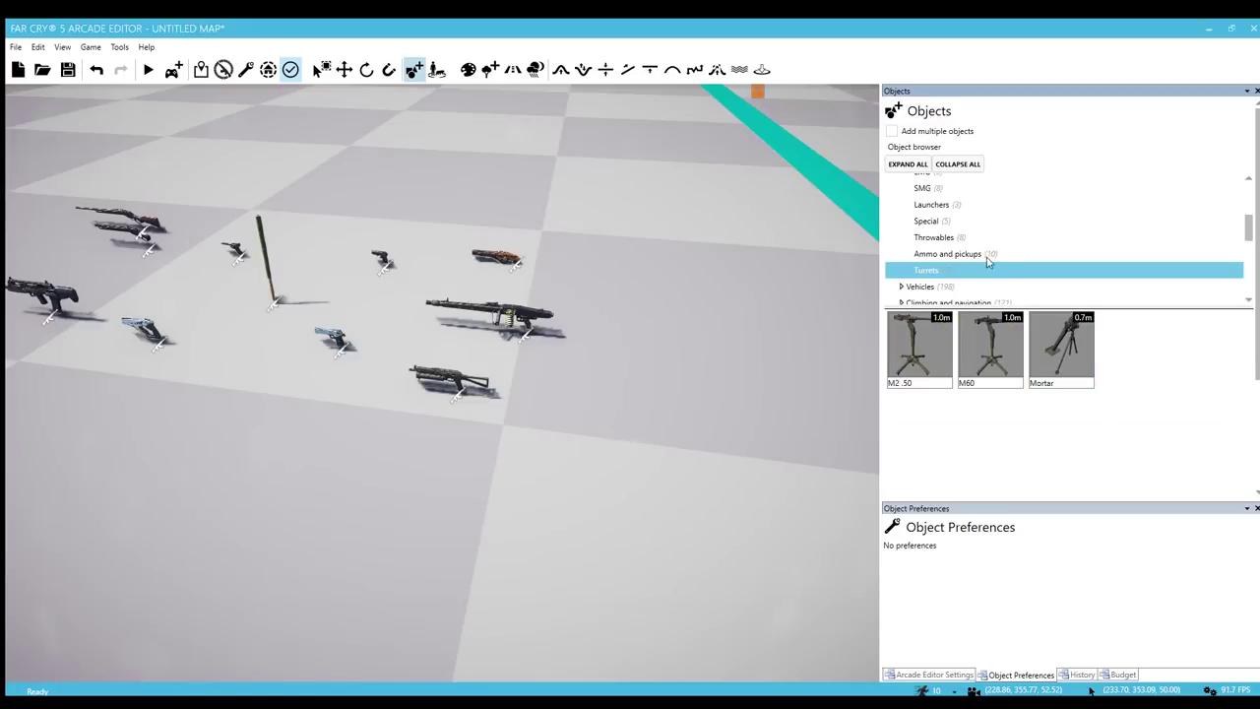
{"action": "scroll", "coordinate": [1211, 236], "scroll_direction": "down", "scroll_amount": 1}
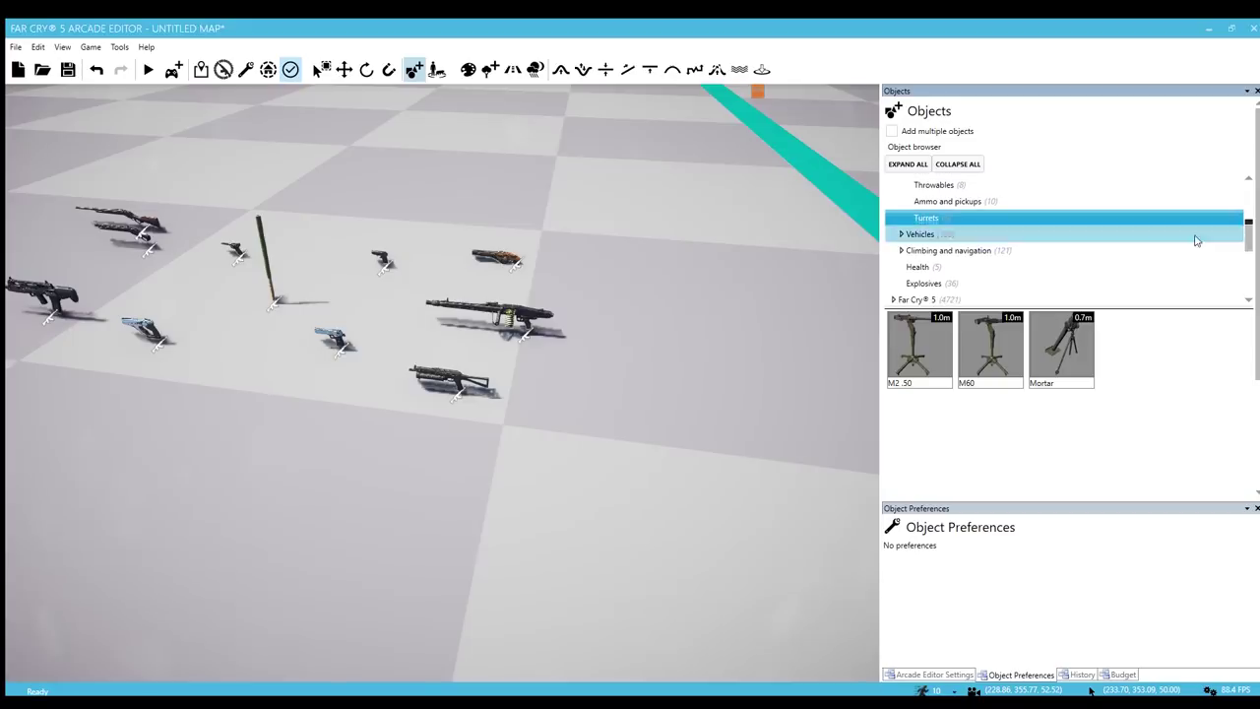
Place a Goldenvroom car from the land vehicles beside the teal grid line, away from the weapons
{"action": "left_click", "coordinate": [902, 234]}
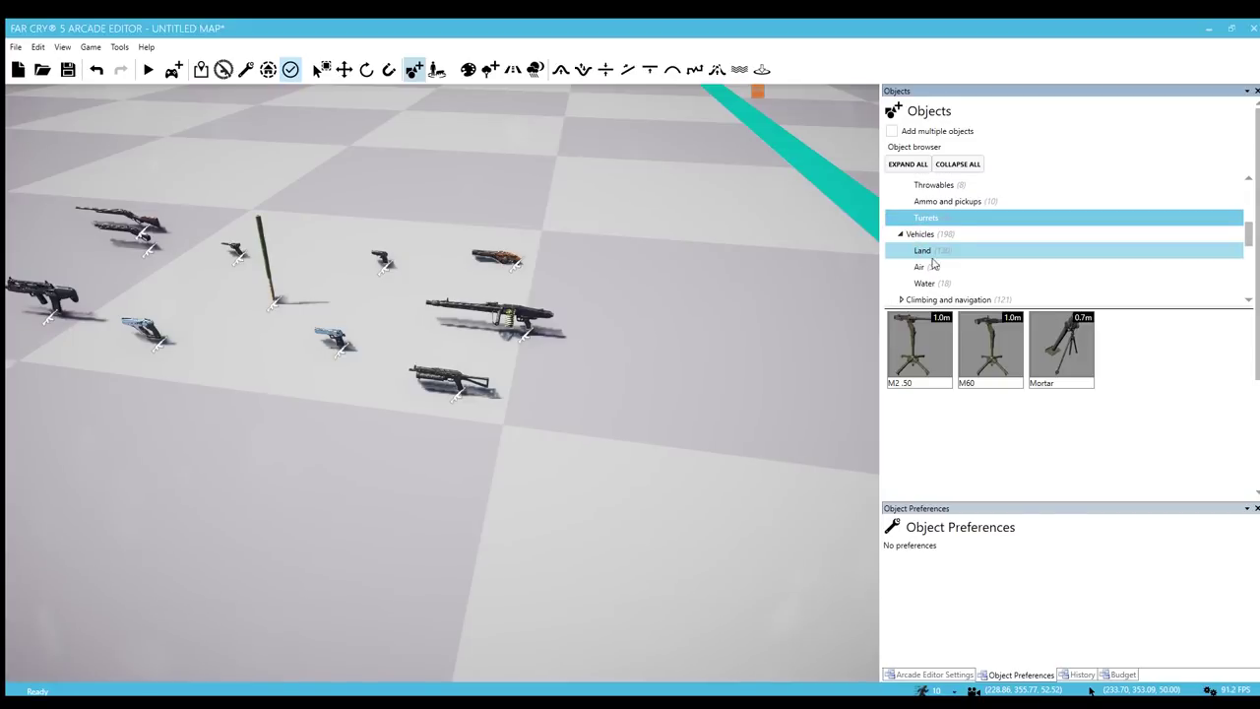
{"action": "left_click", "coordinate": [925, 251]}
{"action": "scroll", "coordinate": [1027, 380], "scroll_direction": "down", "scroll_amount": 3}
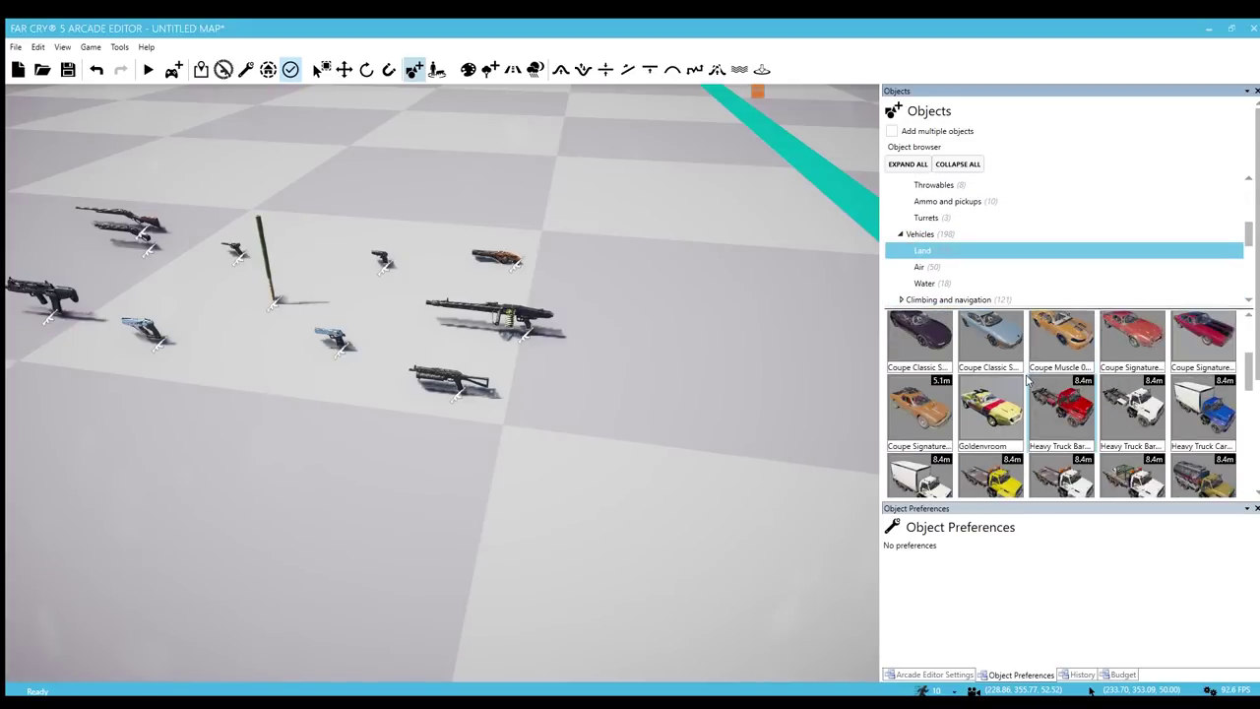
{"action": "scroll", "coordinate": [1028, 380], "scroll_direction": "down", "scroll_amount": 1}
{"action": "left_click", "coordinate": [996, 380]}
{"action": "right_click_drag", "start_coordinate": [456, 422], "coordinate": [371, 394]}
{"action": "key", "text": "w"}
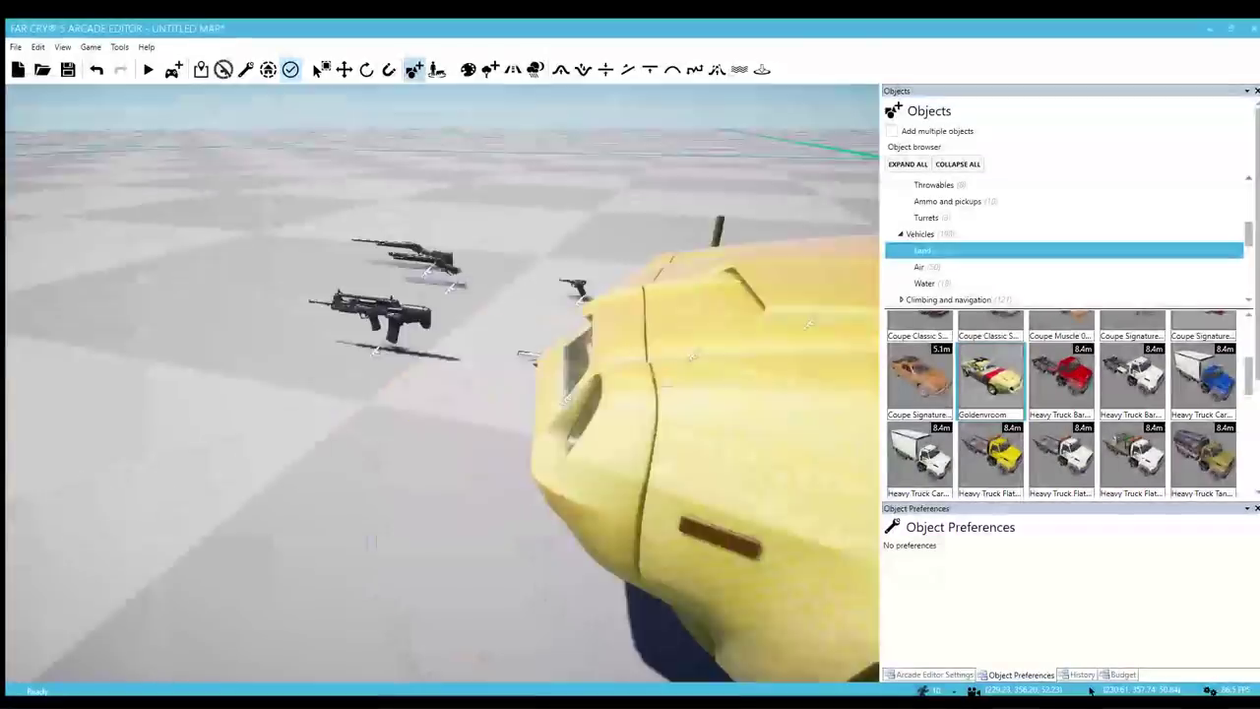
{"action": "key", "text": "s"}
{"action": "right_click_drag", "start_coordinate": [372, 542], "coordinate": [581, 468]}
{"action": "left_click", "coordinate": [544, 443]}
{"action": "key", "text": "w"}
{"action": "key", "text": "a"}
{"action": "key", "text": "d"}
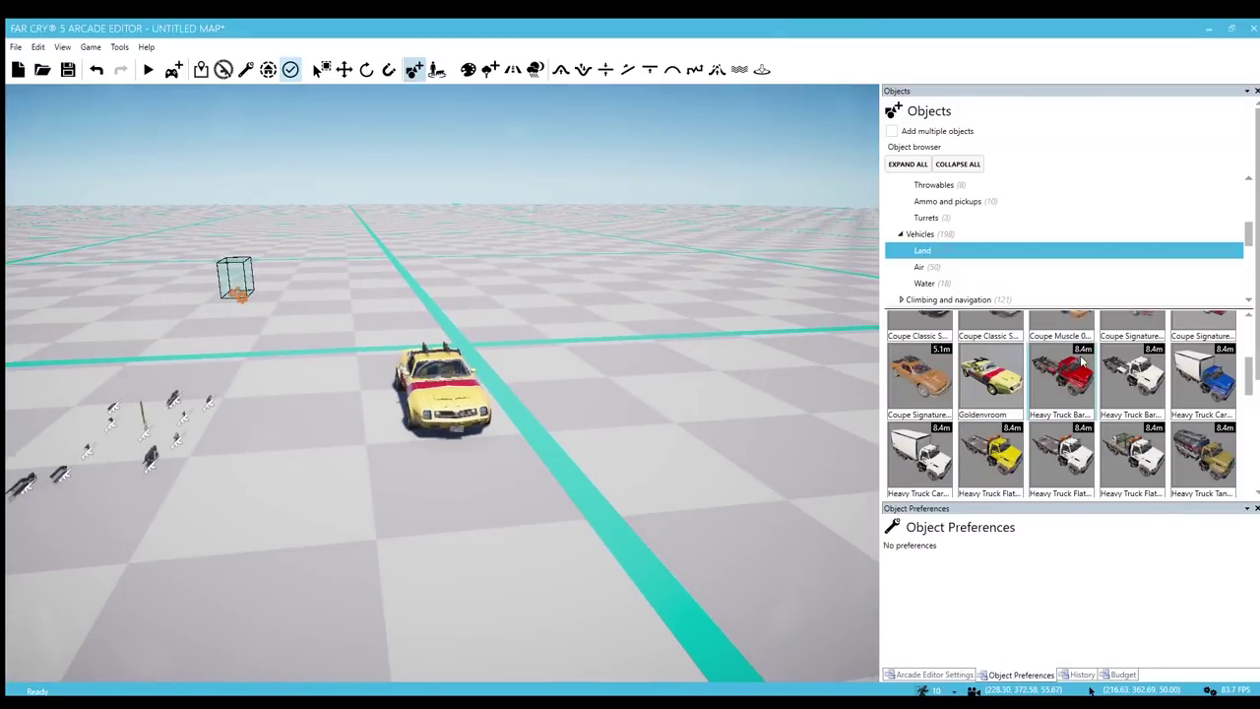
Place a Quad Cubic land vehicle on the open ground near the Goldenvroom car
{"action": "scroll", "coordinate": [1079, 379], "scroll_direction": "down", "scroll_amount": 5}
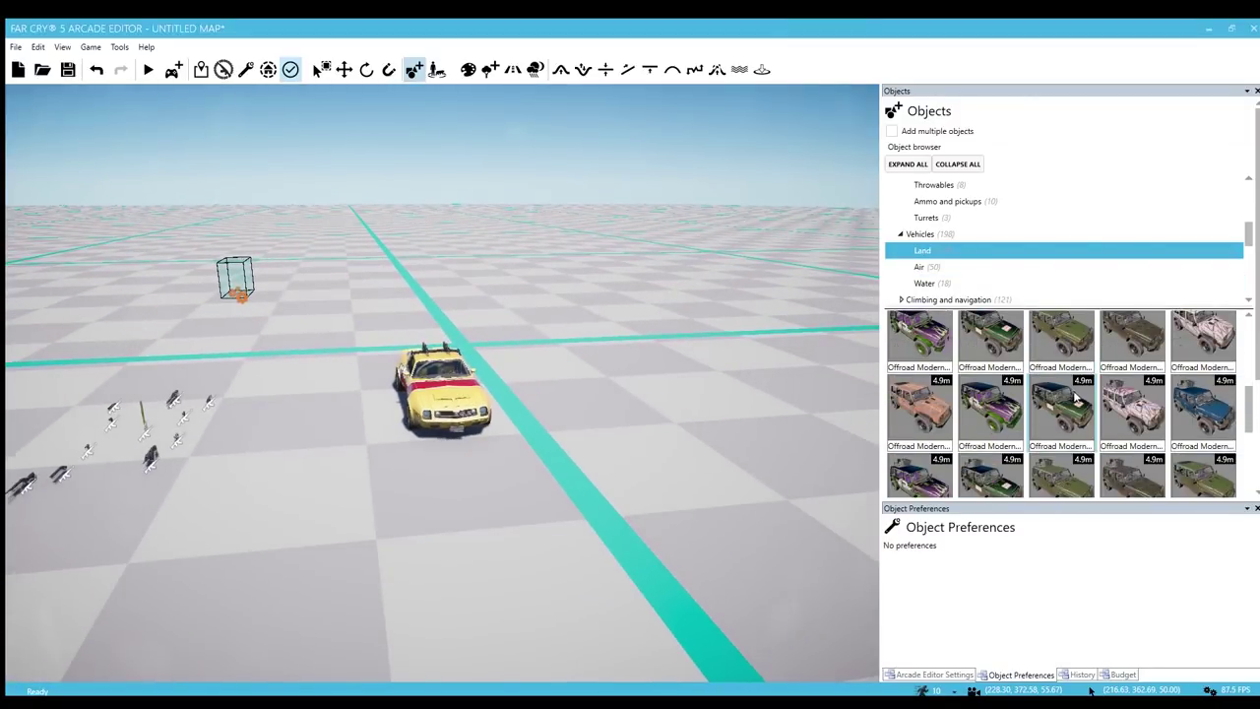
{"action": "scroll", "coordinate": [1083, 399], "scroll_direction": "down", "scroll_amount": 2}
{"action": "left_click", "coordinate": [1137, 386]}
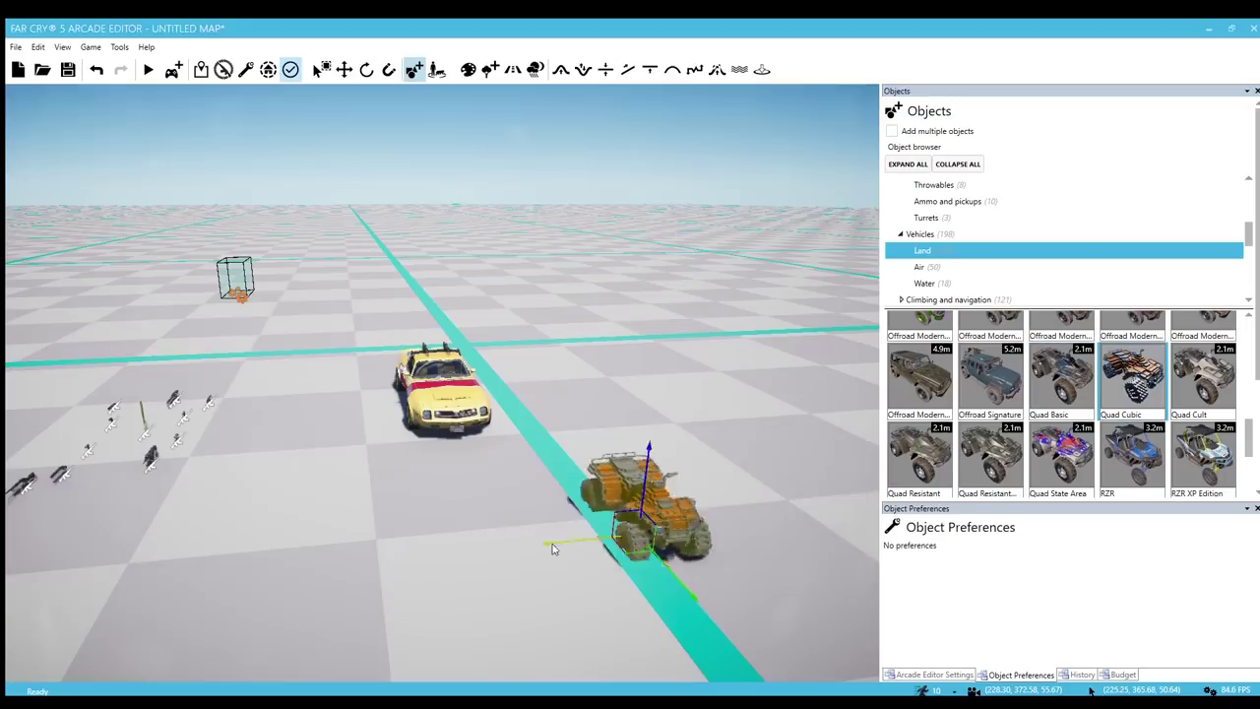
{"action": "left_click", "coordinate": [552, 543]}
{"action": "right_click_drag", "start_coordinate": [552, 543], "coordinate": [493, 562]}
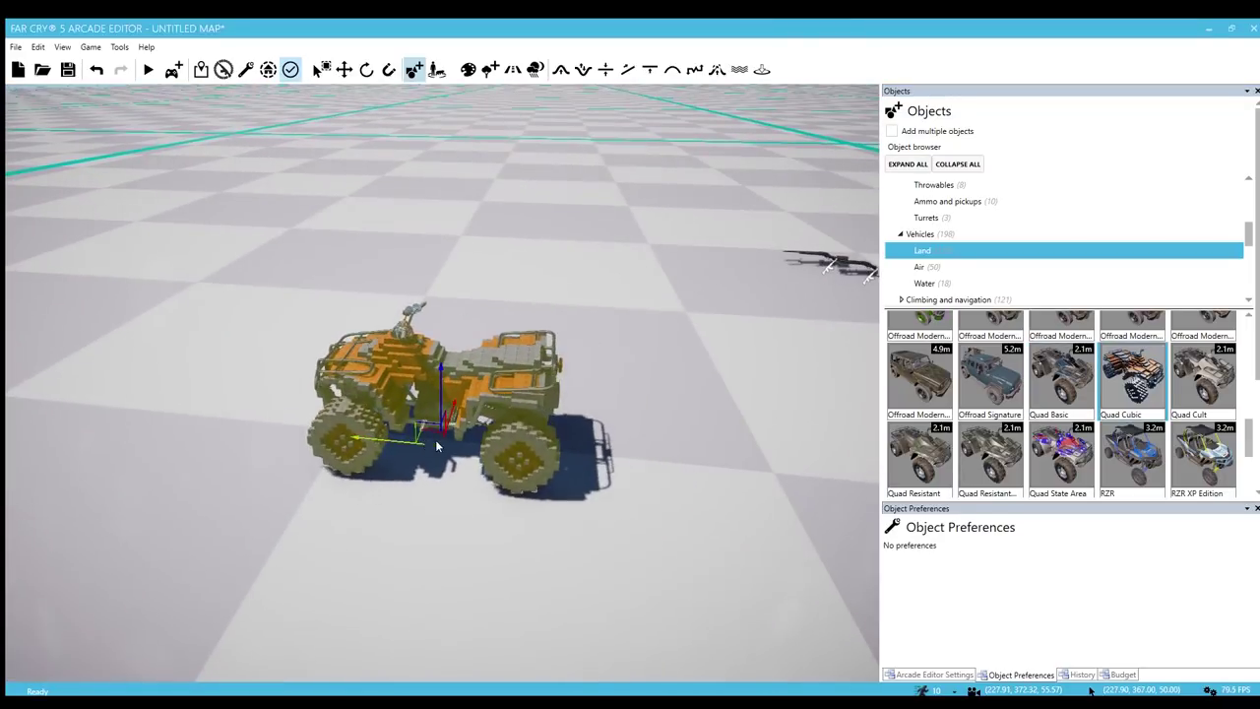
{"action": "right_click_drag", "start_coordinate": [433, 392], "coordinate": [631, 389]}
Place a Helicopter Cubic from the air vehicles across the teal grid line from the quad
{"action": "left_click", "coordinate": [948, 267]}
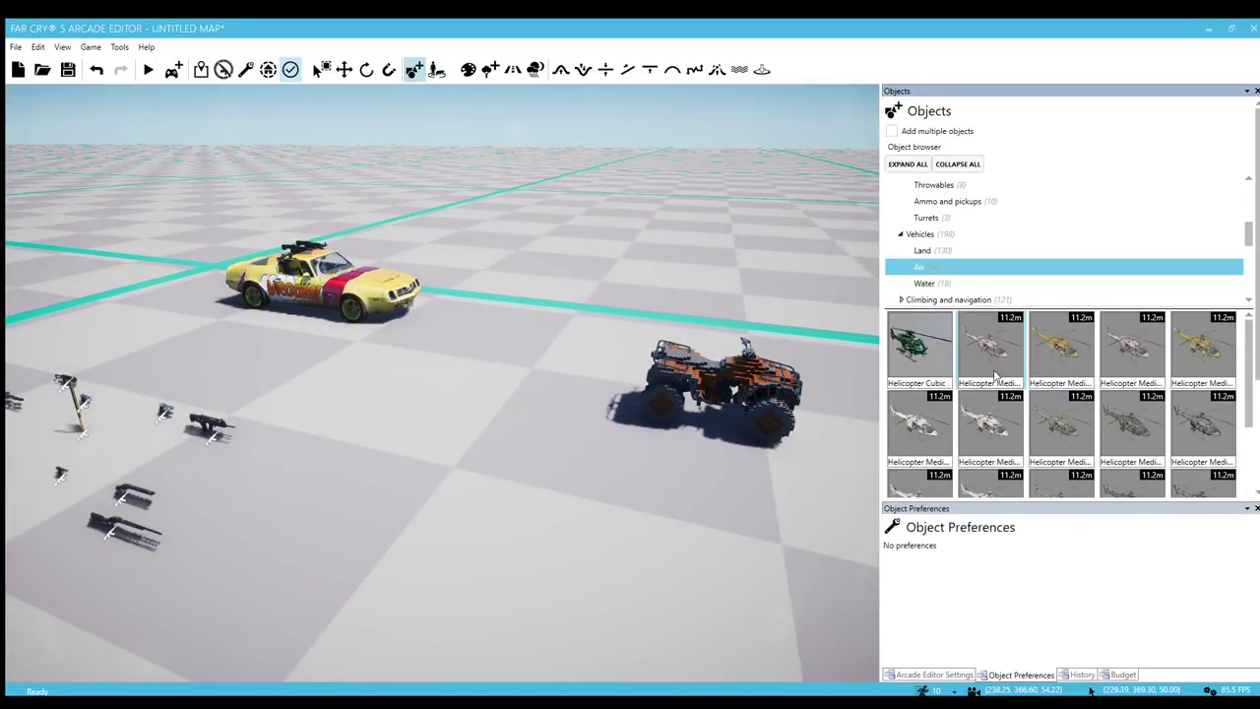
{"action": "left_click", "coordinate": [738, 392]}
{"action": "key", "text": "w"}
{"action": "right_click_drag", "start_coordinate": [741, 392], "coordinate": [711, 411]}
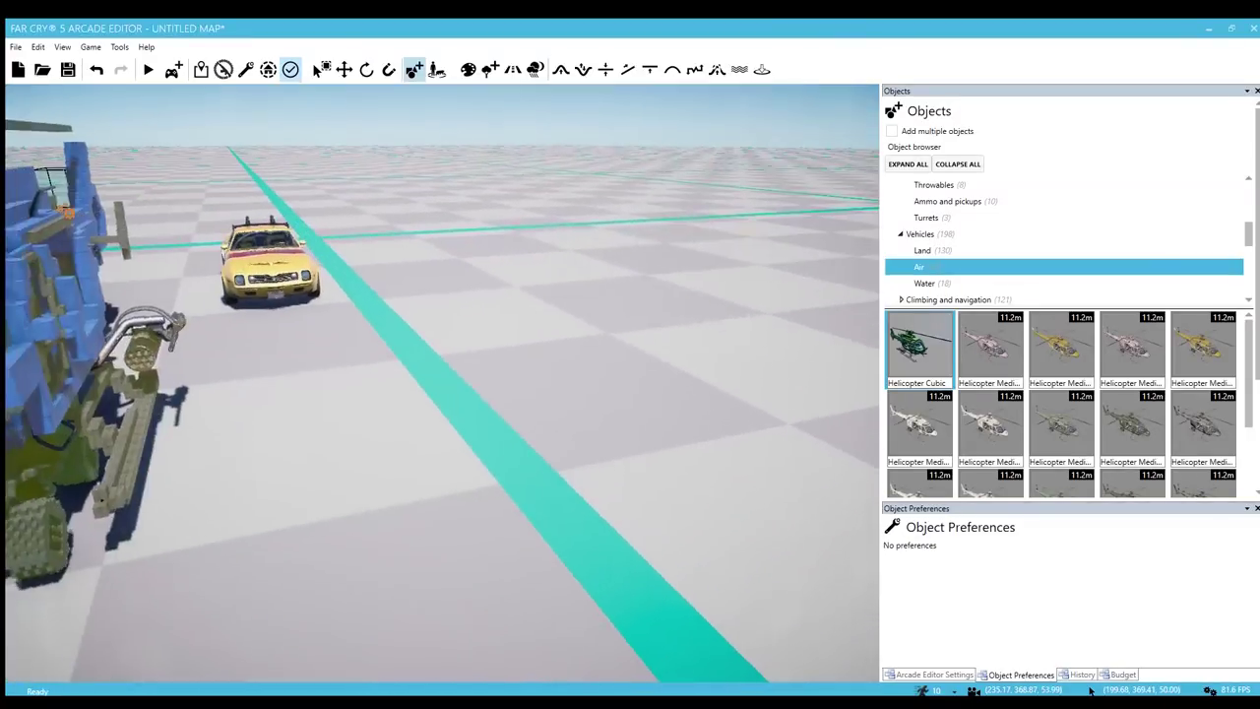
{"action": "left_click", "coordinate": [665, 374]}
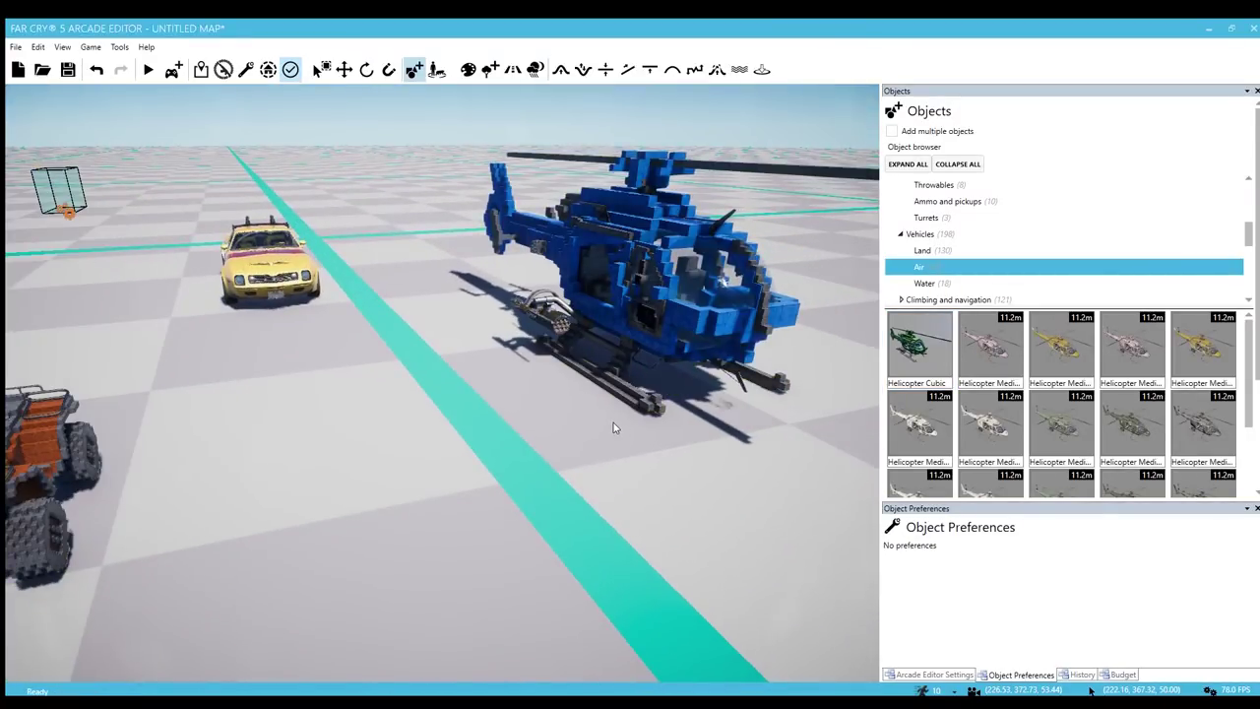
{"action": "key", "text": "s"}
Place a Jetski Cubic from the water vehicles on the ground next to the quad
{"action": "scroll", "coordinate": [1005, 246], "scroll_direction": "down", "scroll_amount": 3}
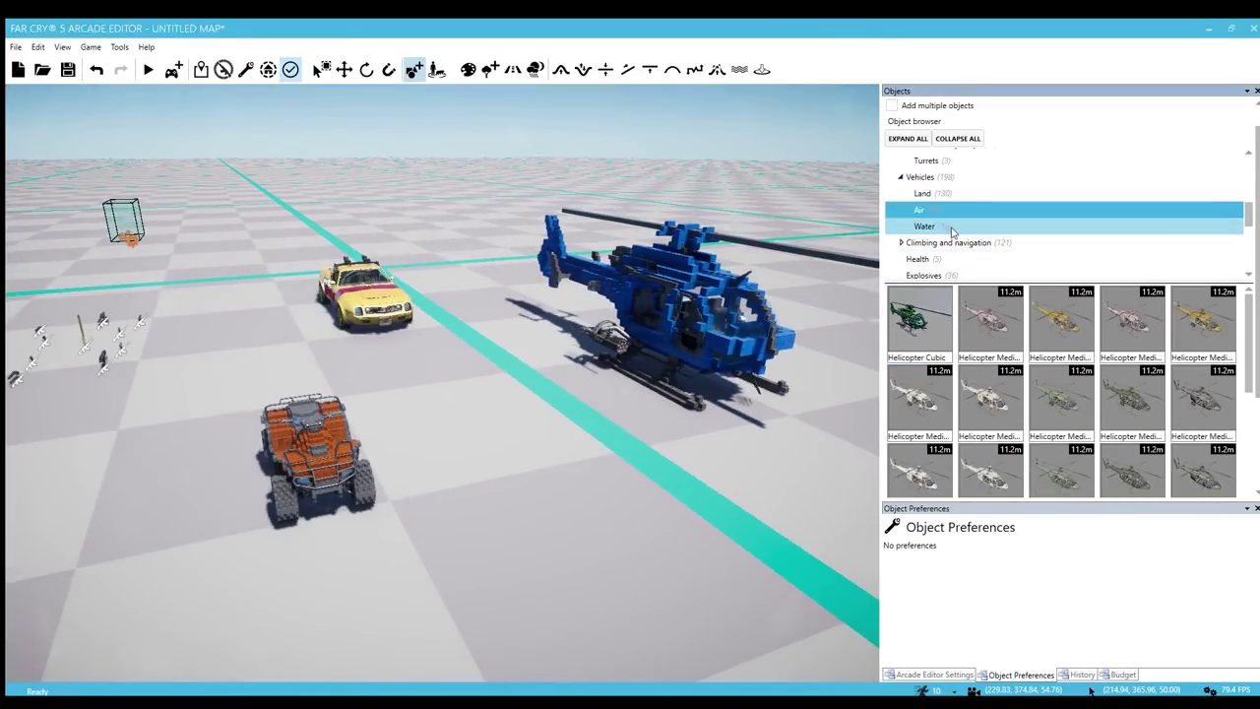
{"action": "left_click", "coordinate": [947, 228]}
{"action": "left_click", "coordinate": [1059, 313]}
{"action": "left_click", "coordinate": [581, 556]}
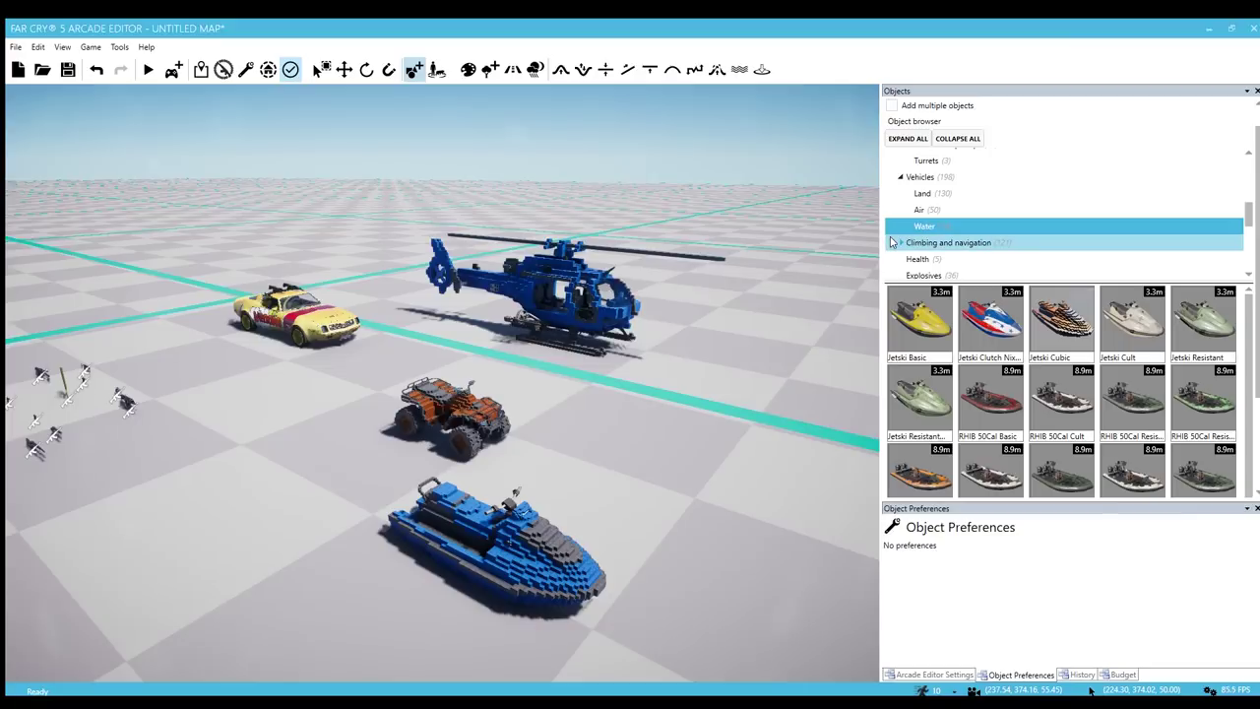
Place a Navlink Character Fall object from the AI navigation category on an empty tile away from the vehicles
{"action": "scroll", "coordinate": [947, 225], "scroll_direction": "down", "scroll_amount": 1}
{"action": "double_click", "coordinate": [918, 212]}
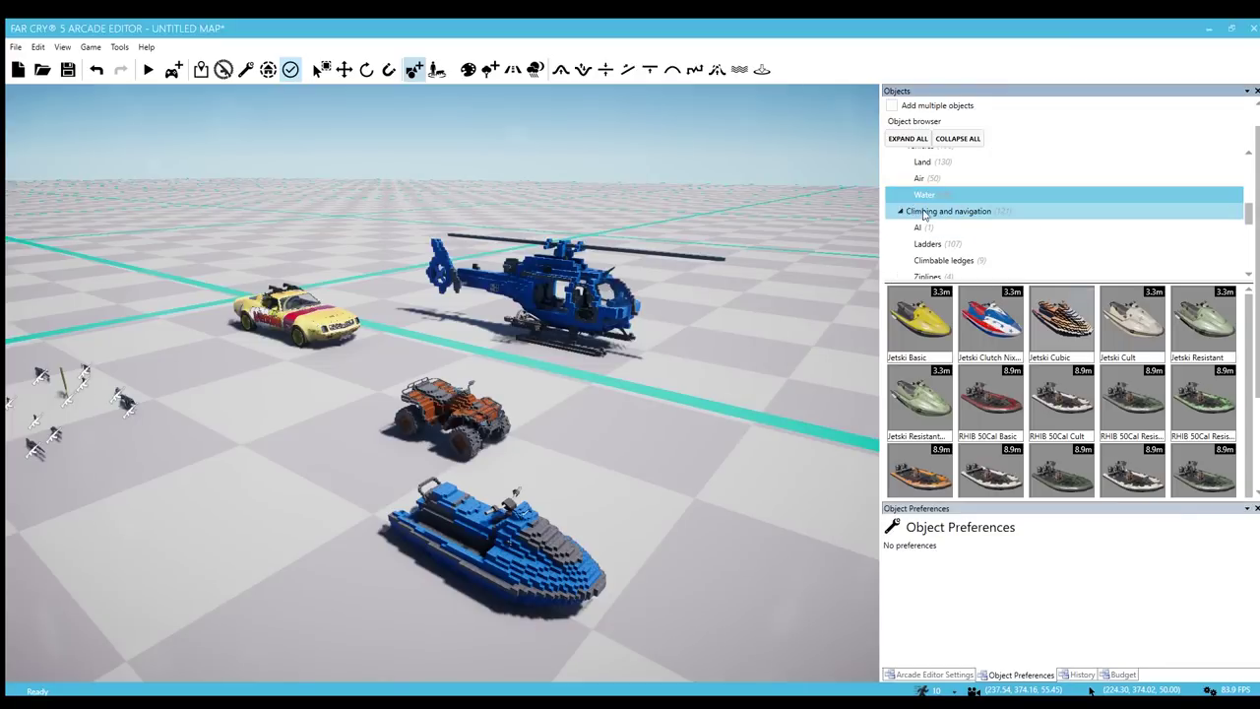
{"action": "left_click", "coordinate": [924, 227]}
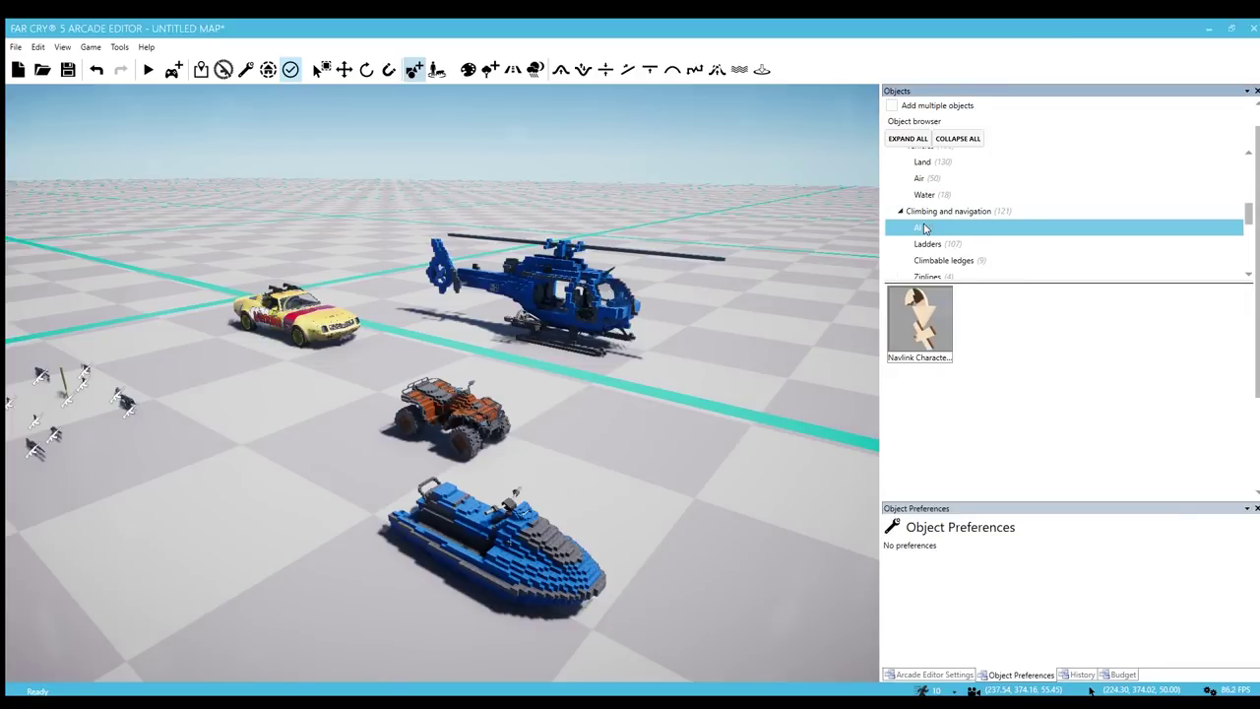
{"action": "left_click", "coordinate": [923, 330]}
{"action": "right_click_drag", "start_coordinate": [564, 475], "coordinate": [380, 407]}
{"action": "key", "text": "w"}
{"action": "key", "text": "a"}
{"action": "left_click", "coordinate": [415, 418]}
Set the Navlink Character Fall object's height to 22 and delete the object from the map
{"action": "left_click_drag", "start_coordinate": [969, 583], "coordinate": [972, 584]}
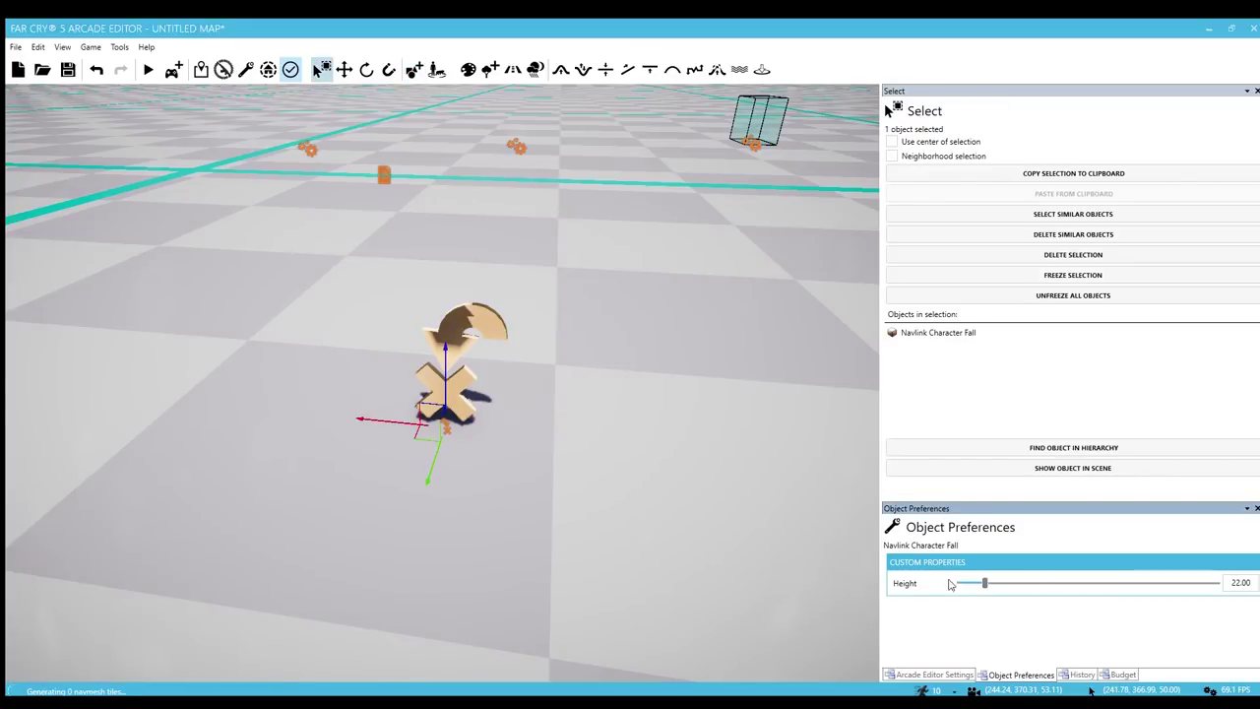
{"action": "key", "text": "Delete"}
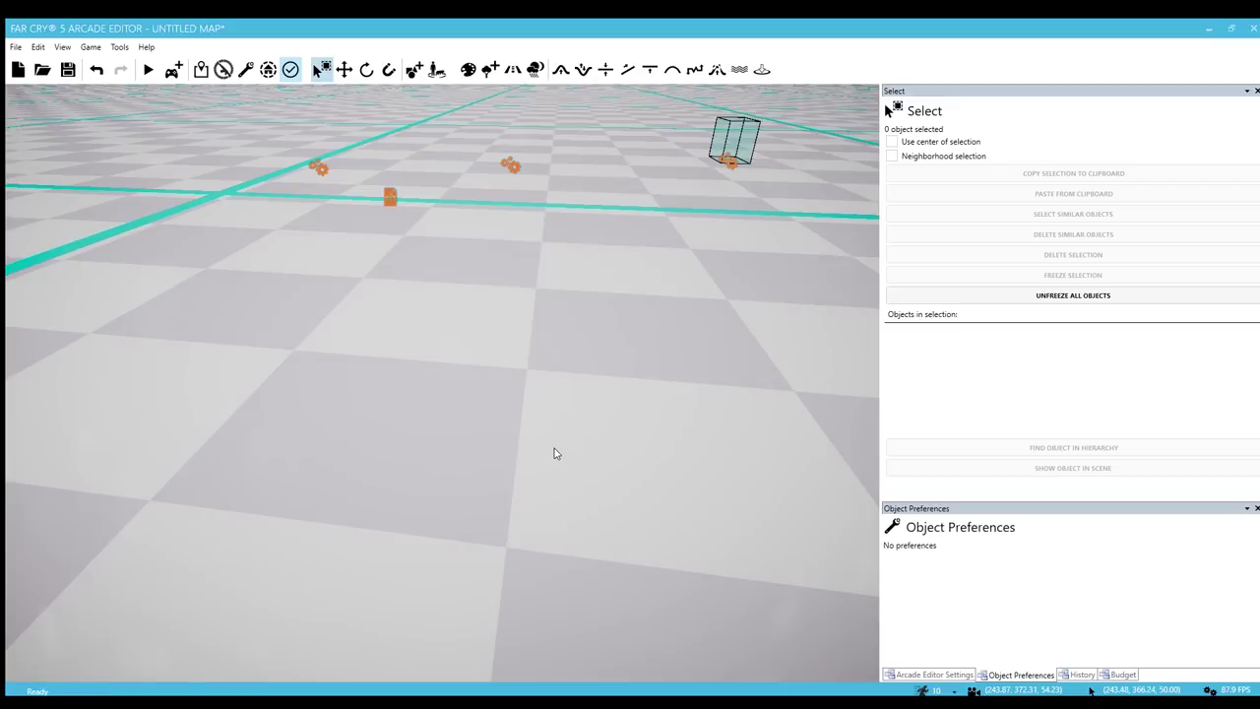
Place a Radioactive Barrel from the explosives category on the ground near the jetski
{"action": "key", "text": "5"}
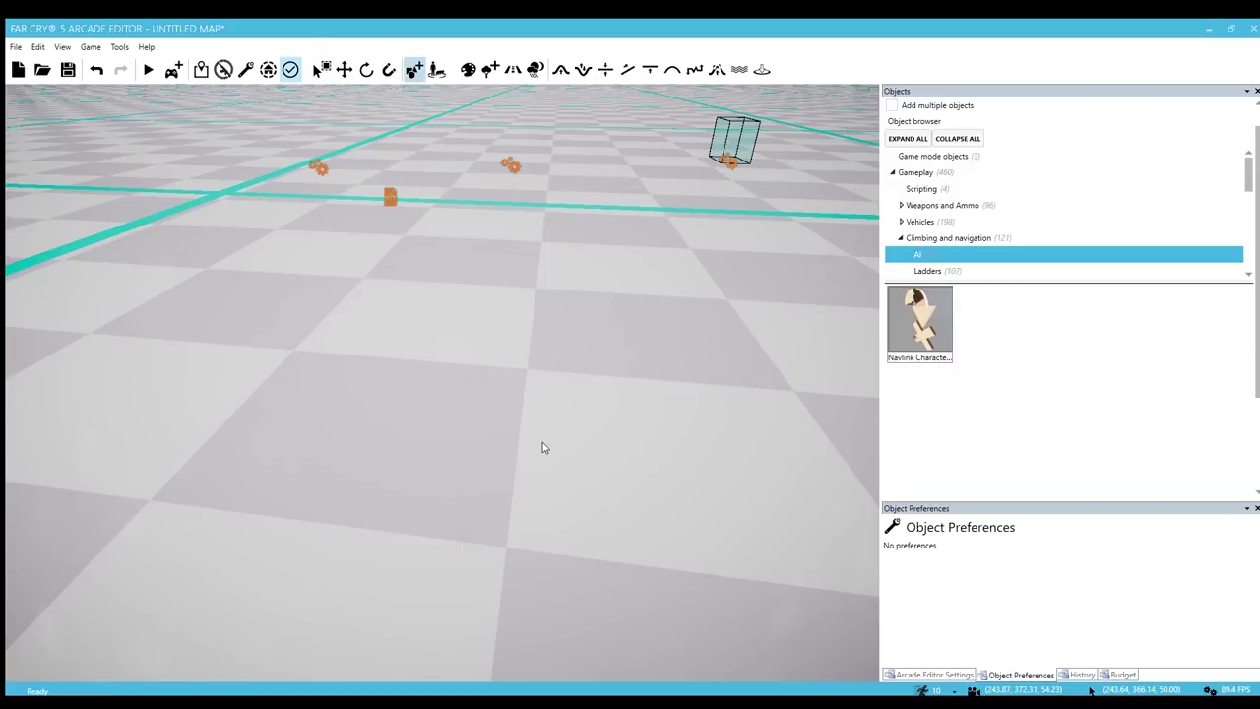
{"action": "left_click_drag", "start_coordinate": [1246, 170], "coordinate": [1243, 201]}
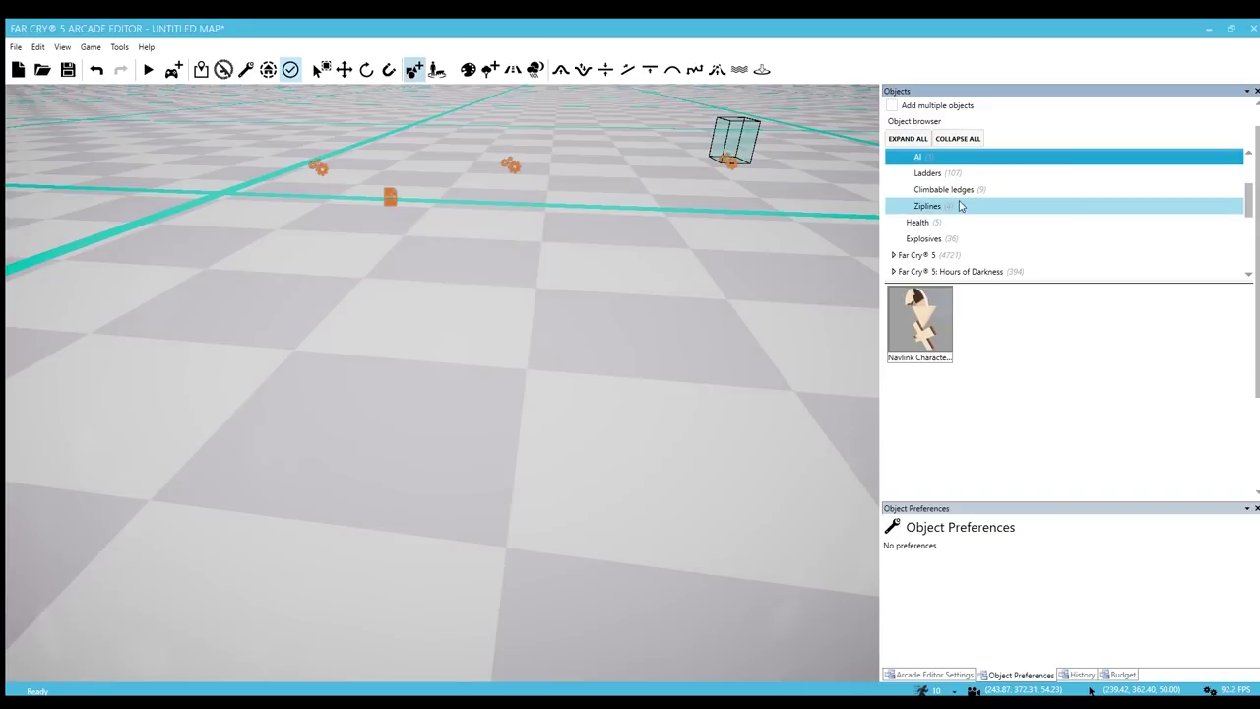
{"action": "scroll", "coordinate": [961, 206], "scroll_direction": "up", "scroll_amount": 1}
{"action": "left_click", "coordinate": [908, 205]}
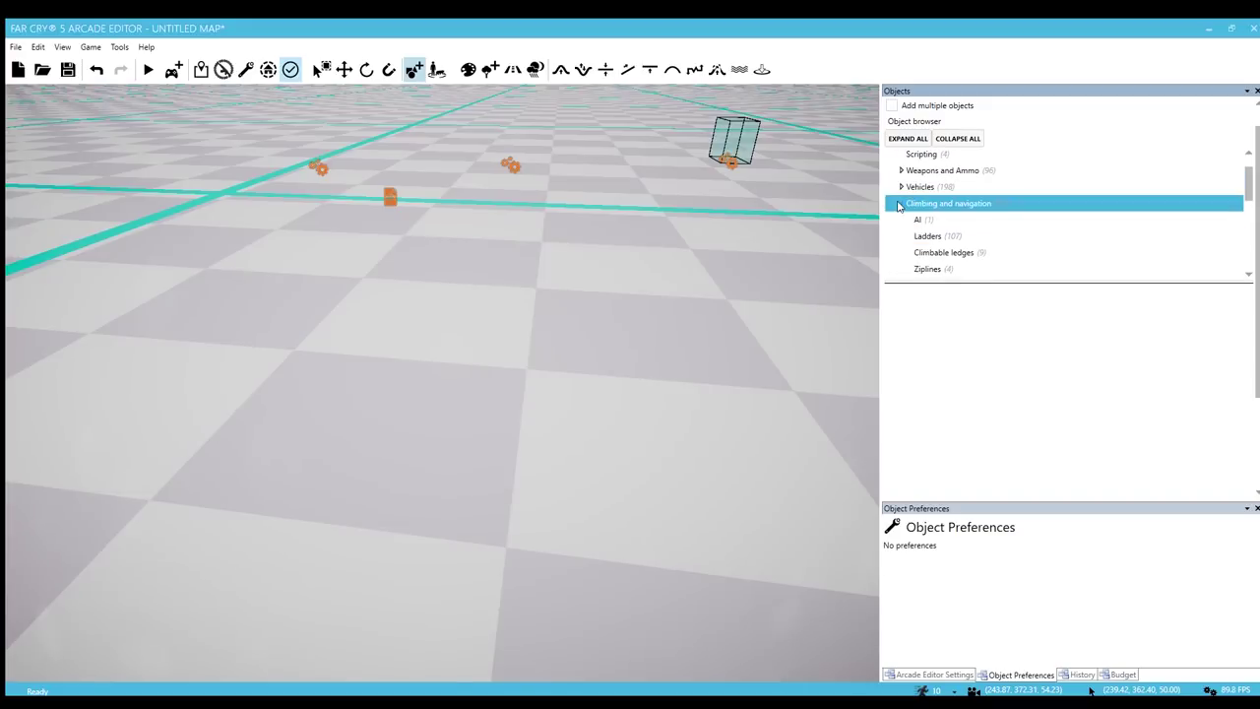
{"action": "scroll", "coordinate": [930, 207], "scroll_direction": "down", "scroll_amount": 1}
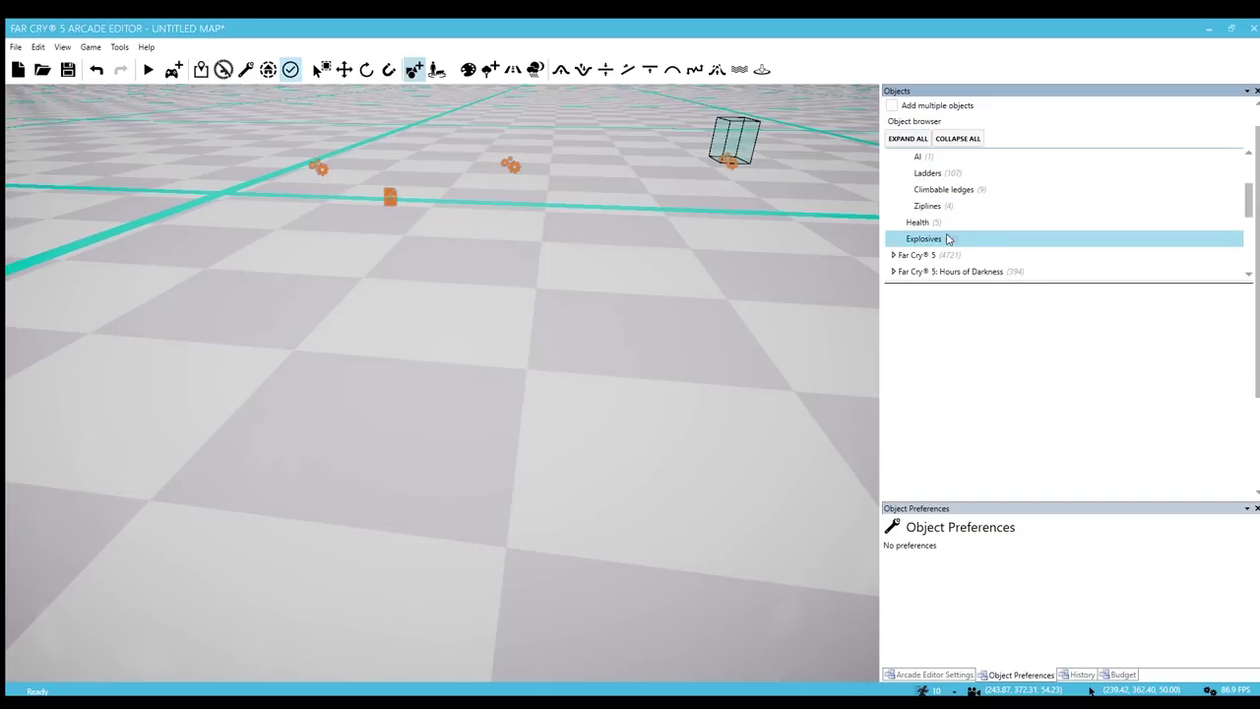
{"action": "left_click", "coordinate": [946, 240]}
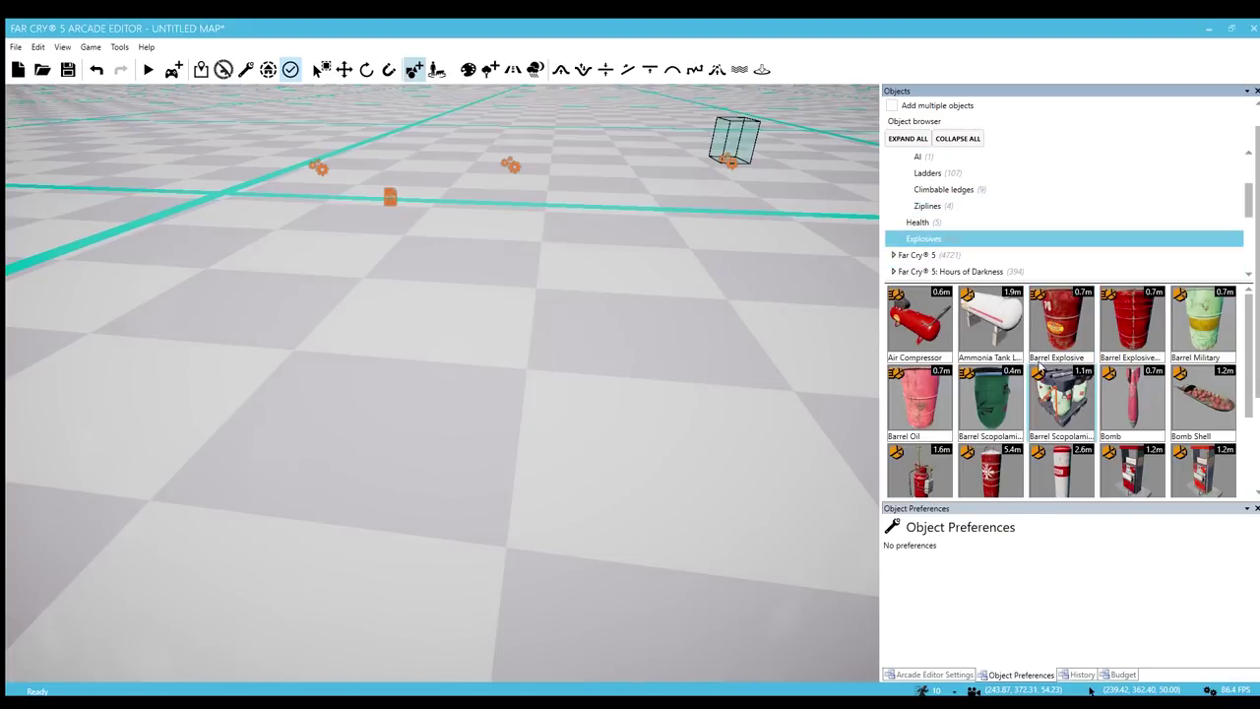
{"action": "scroll", "coordinate": [1041, 365], "scroll_direction": "down", "scroll_amount": 5}
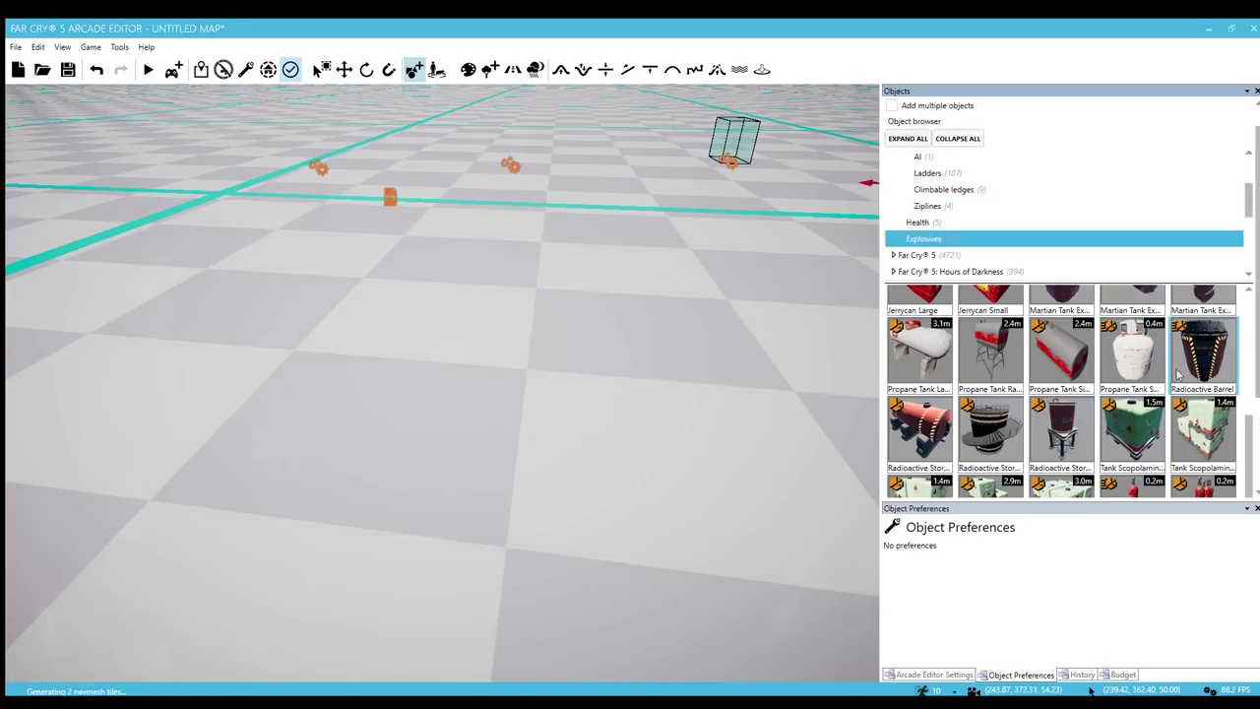
{"action": "left_click", "coordinate": [1202, 353]}
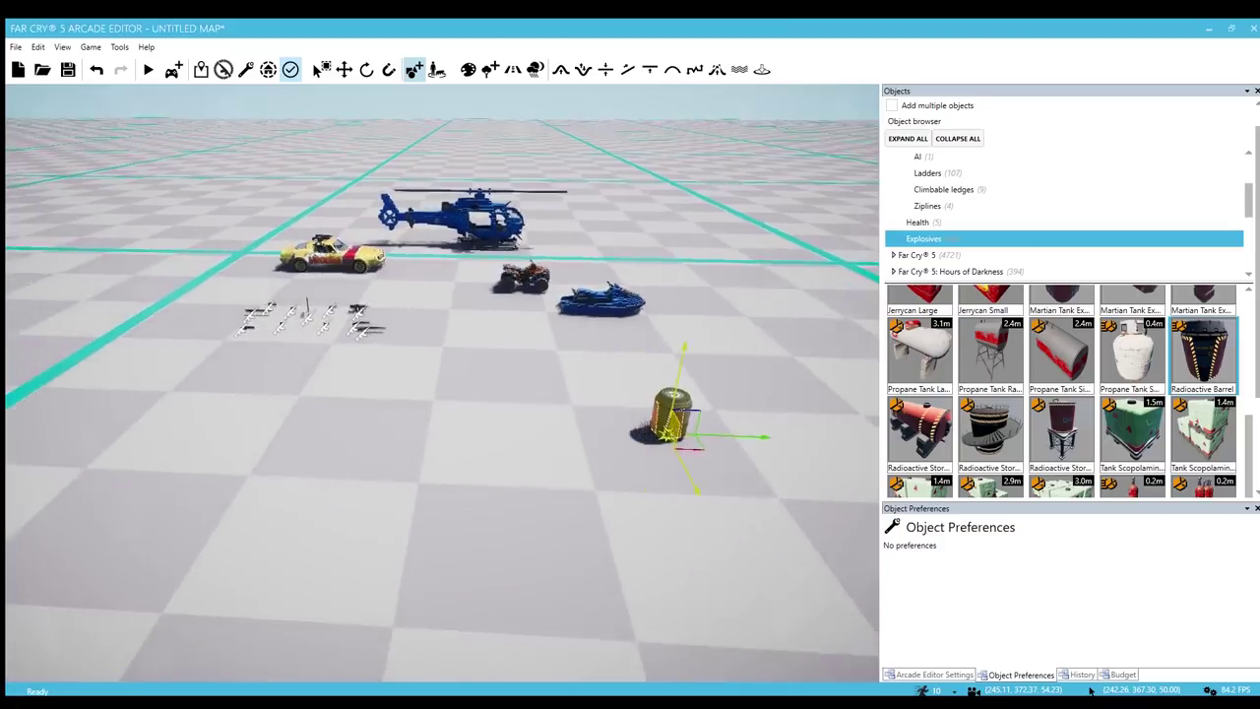
{"action": "key", "text": "w"}
{"action": "right_click_drag", "start_coordinate": [669, 432], "coordinate": [494, 428]}
Place the three large radioactive tanks around the barrel: the red horizontal one, the black spiral-staircase one and the red one on legs
{"action": "left_click", "coordinate": [921, 434]}
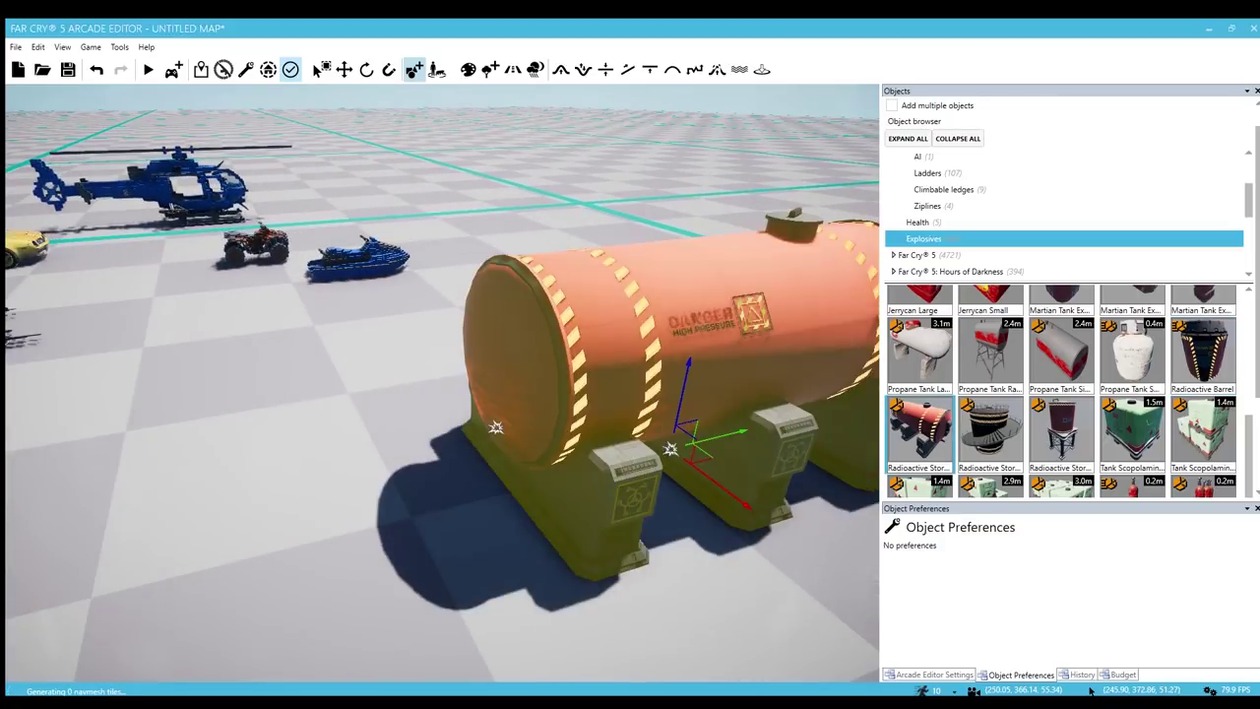
{"action": "key", "text": "s"}
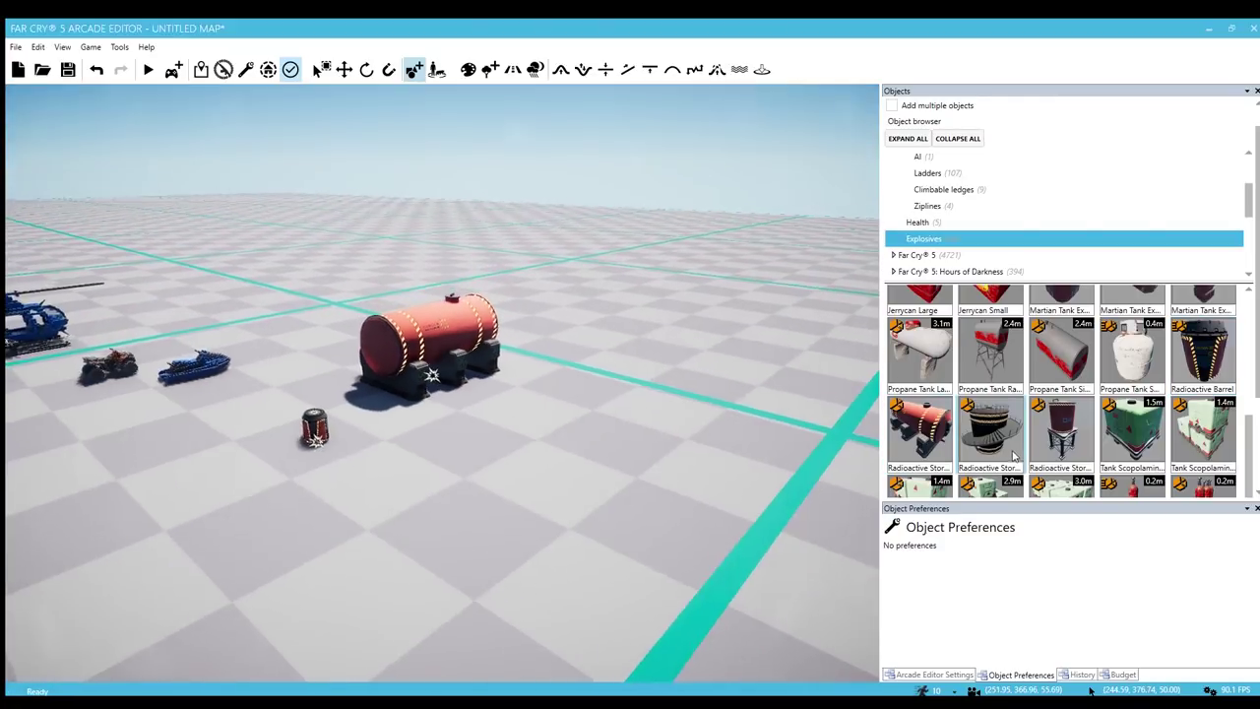
{"action": "left_click", "coordinate": [990, 433]}
{"action": "left_click", "coordinate": [768, 393]}
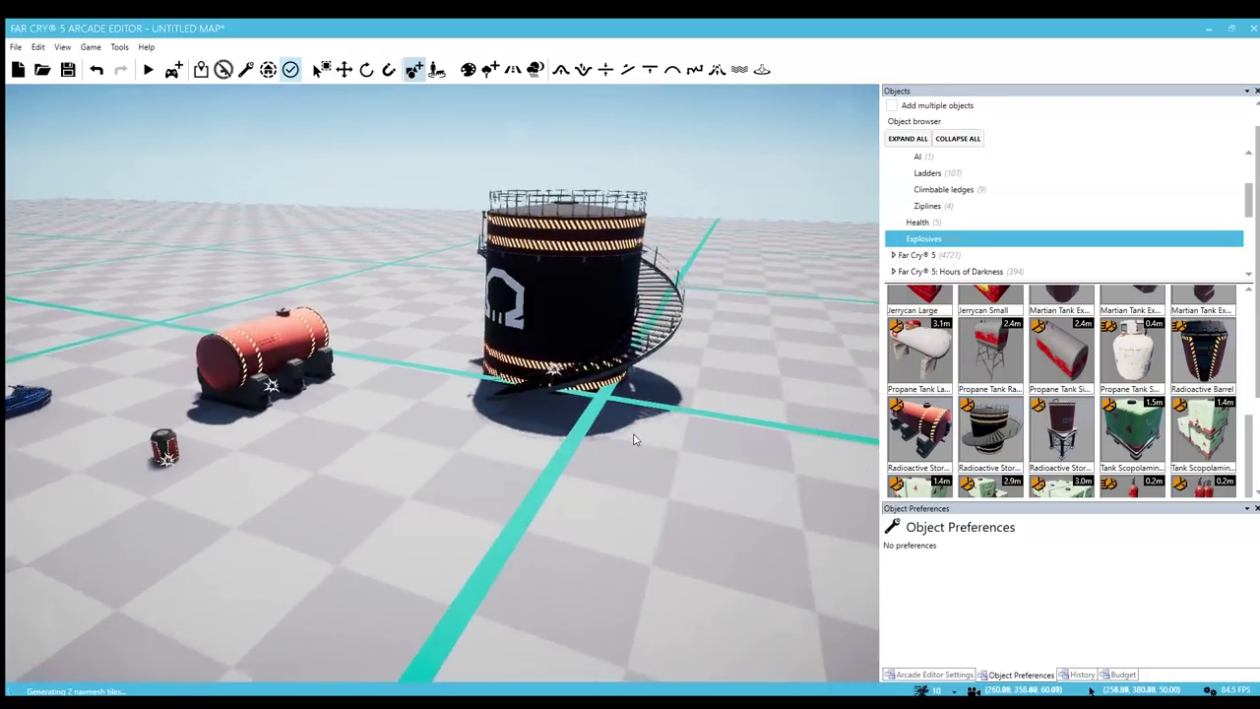
{"action": "left_click", "coordinate": [1062, 433]}
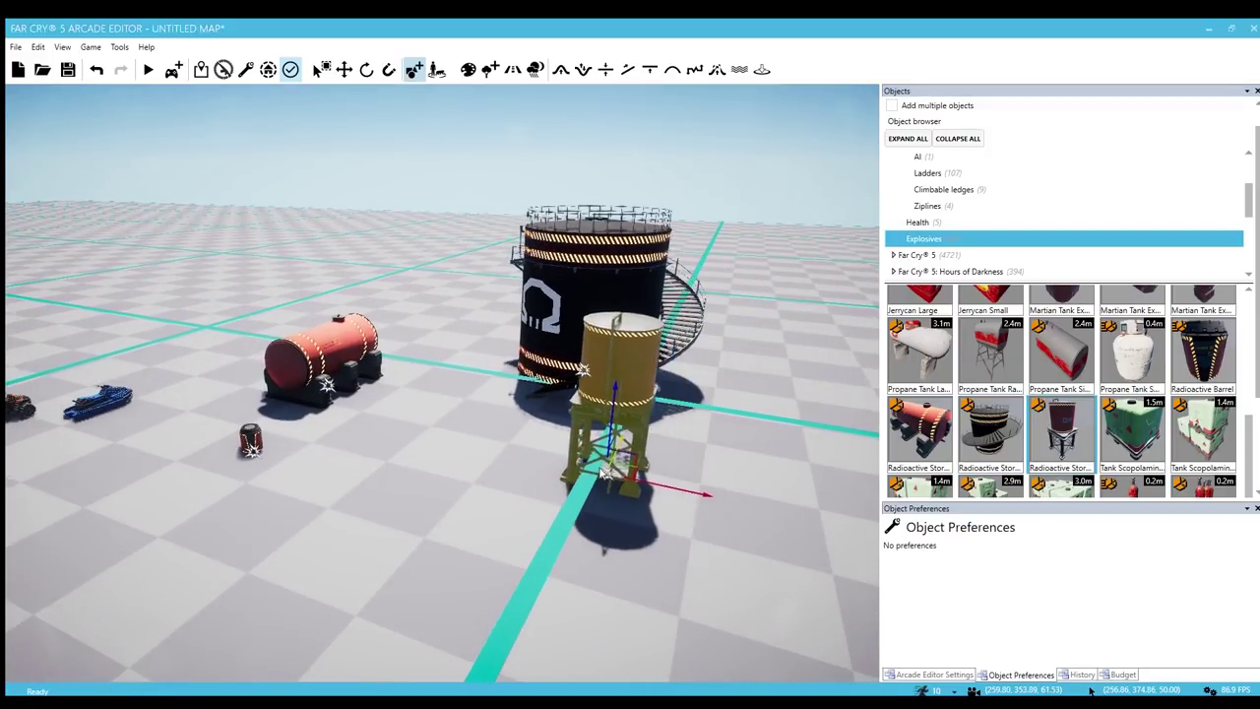
{"action": "left_click", "coordinate": [638, 519]}
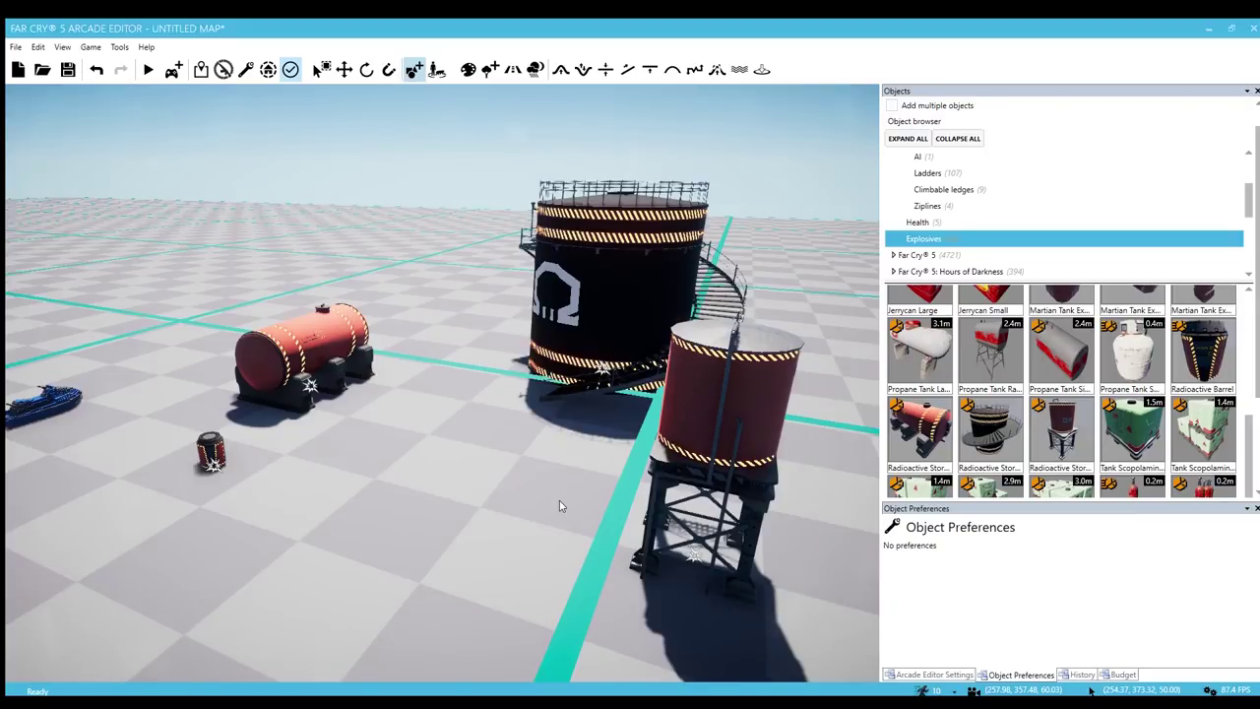
Examine the placed radioactive barrel and tanks from several distances and angles
{"action": "key", "text": "a"}
{"action": "key", "text": "w"}
{"action": "key", "text": "a"}
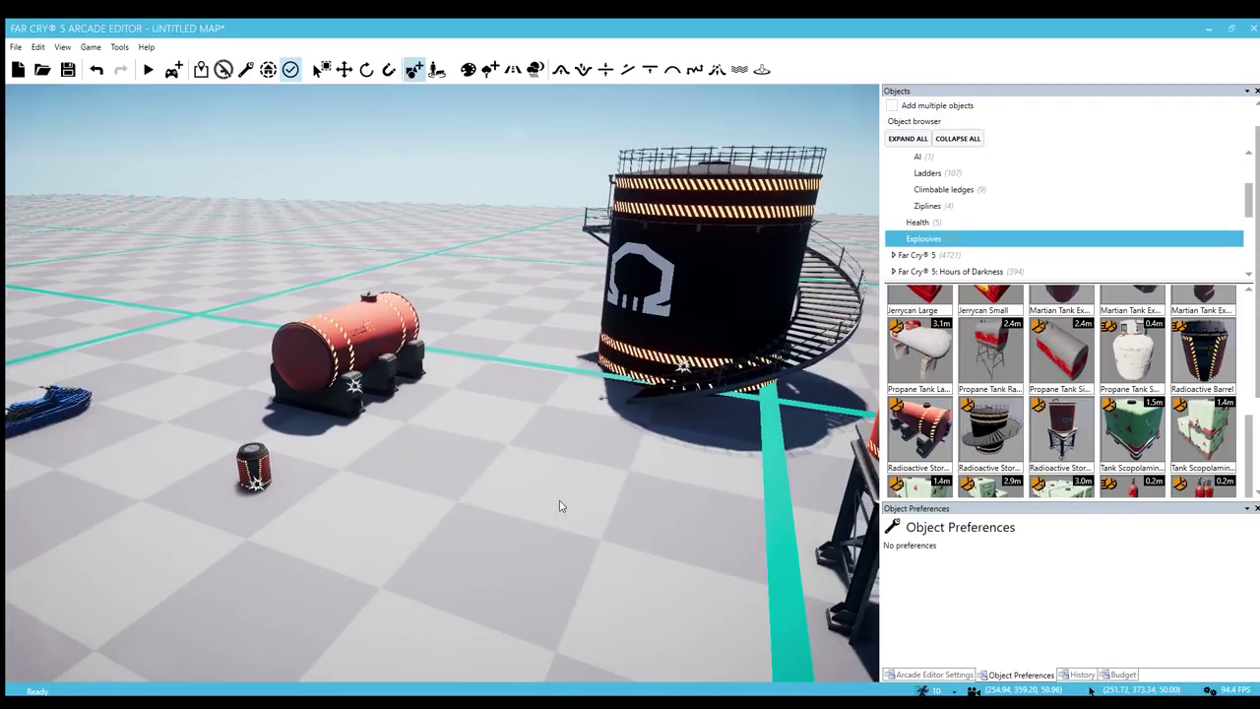
{"action": "key", "text": "s"}
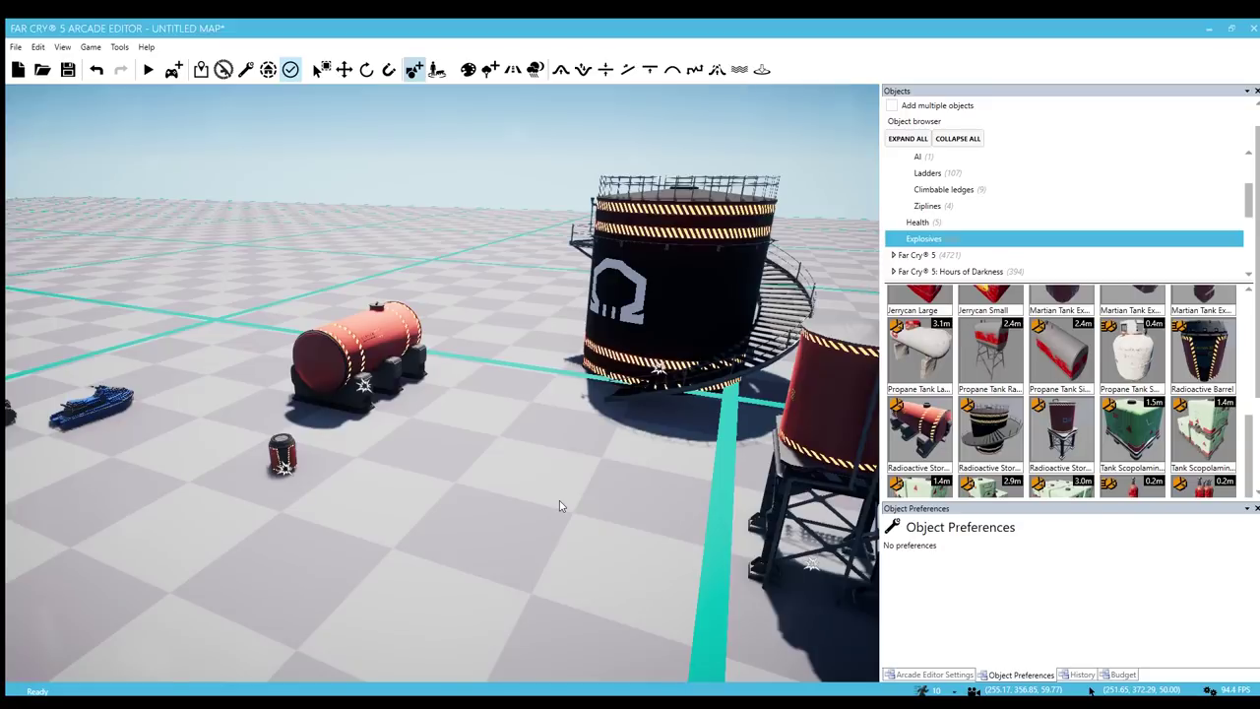
{"action": "key", "text": "d"}
{"action": "key", "text": "a"}
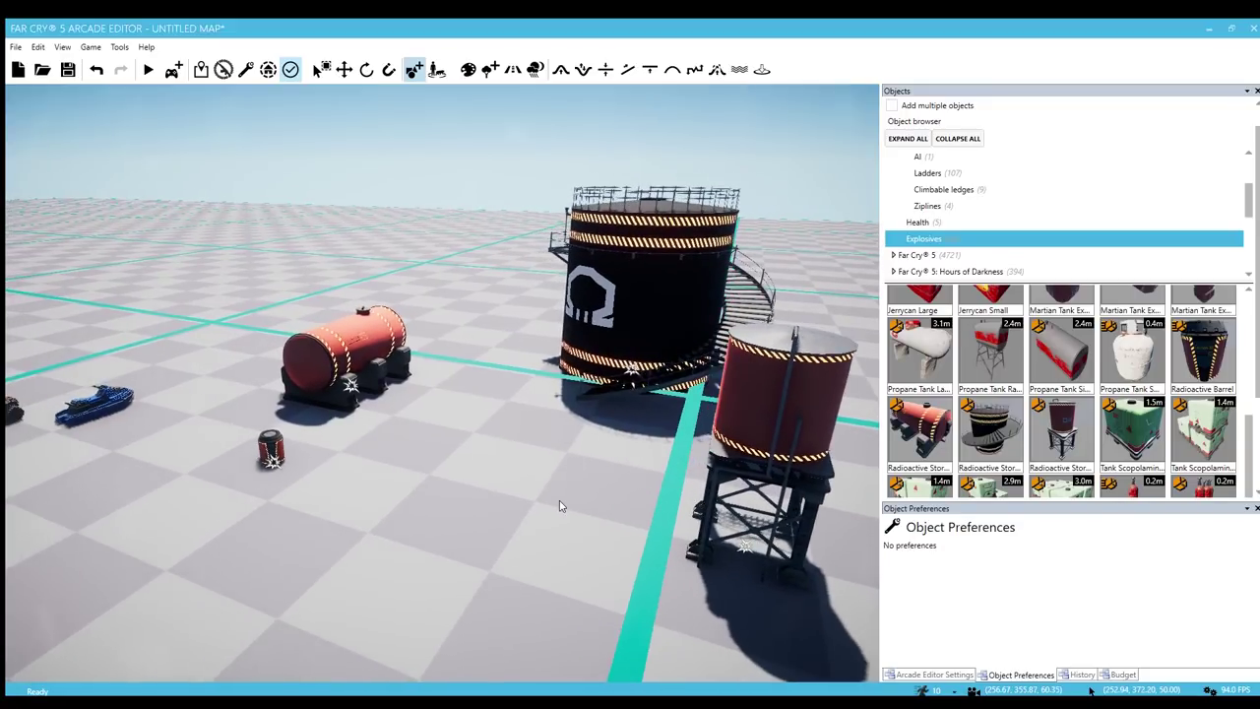
{"action": "key", "text": "w"}
{"action": "right_click_drag", "start_coordinate": [575, 467], "coordinate": [679, 483]}
{"action": "key", "text": "s"}
{"action": "key", "text": "s"}
{"action": "key", "text": "a"}
{"action": "key", "text": "a"}
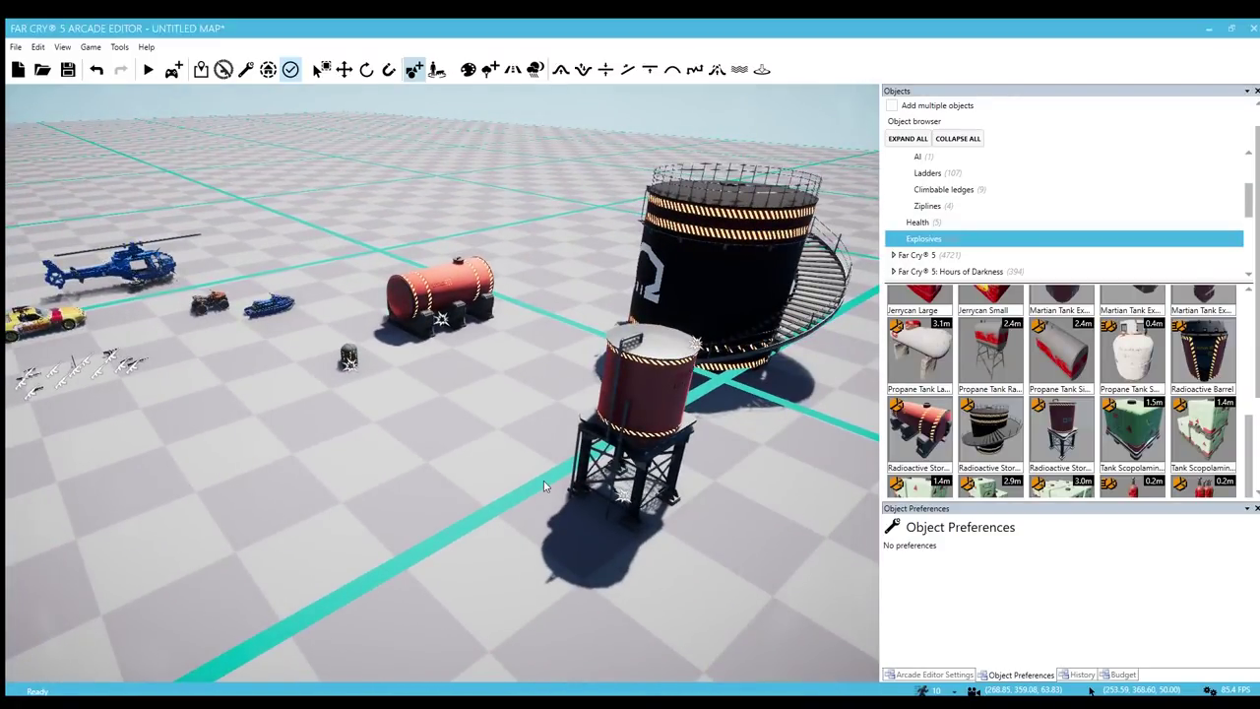
{"action": "key", "text": "a"}
{"action": "key", "text": "w"}
{"action": "key", "text": "a"}
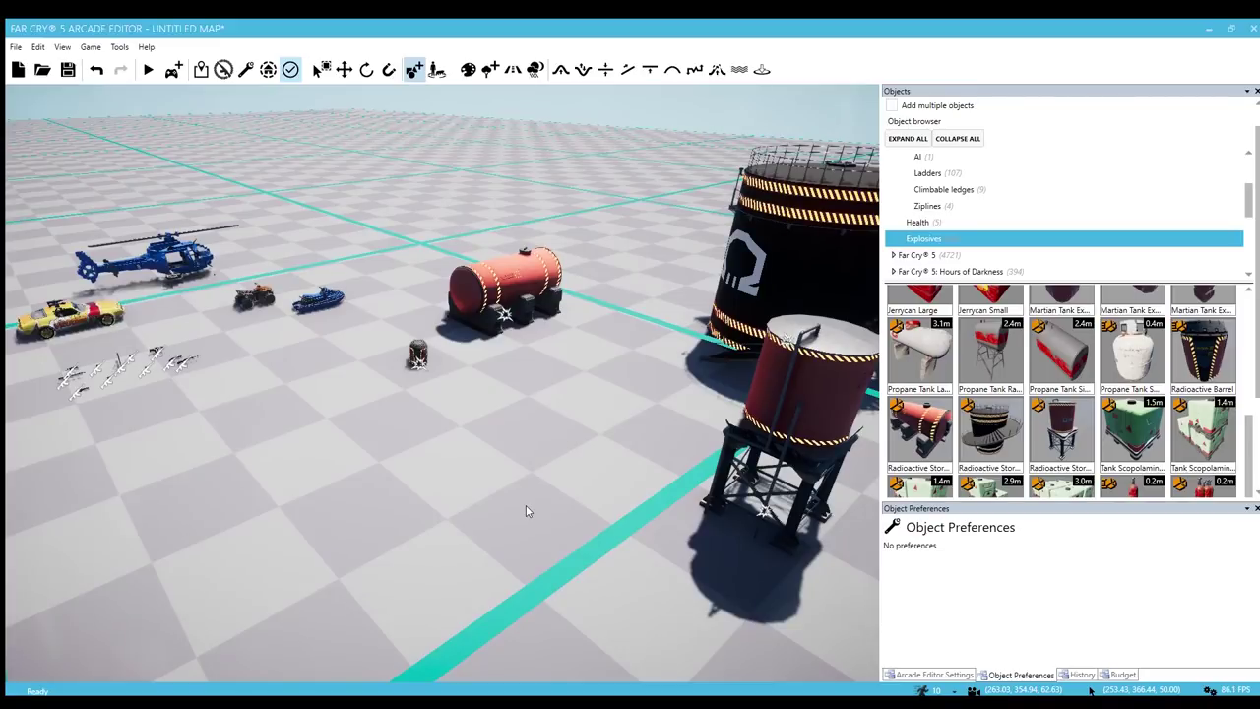
{"action": "key", "text": "a"}
{"action": "key", "text": "w"}
{"action": "right_click_drag", "start_coordinate": [526, 505], "coordinate": [526, 506]}
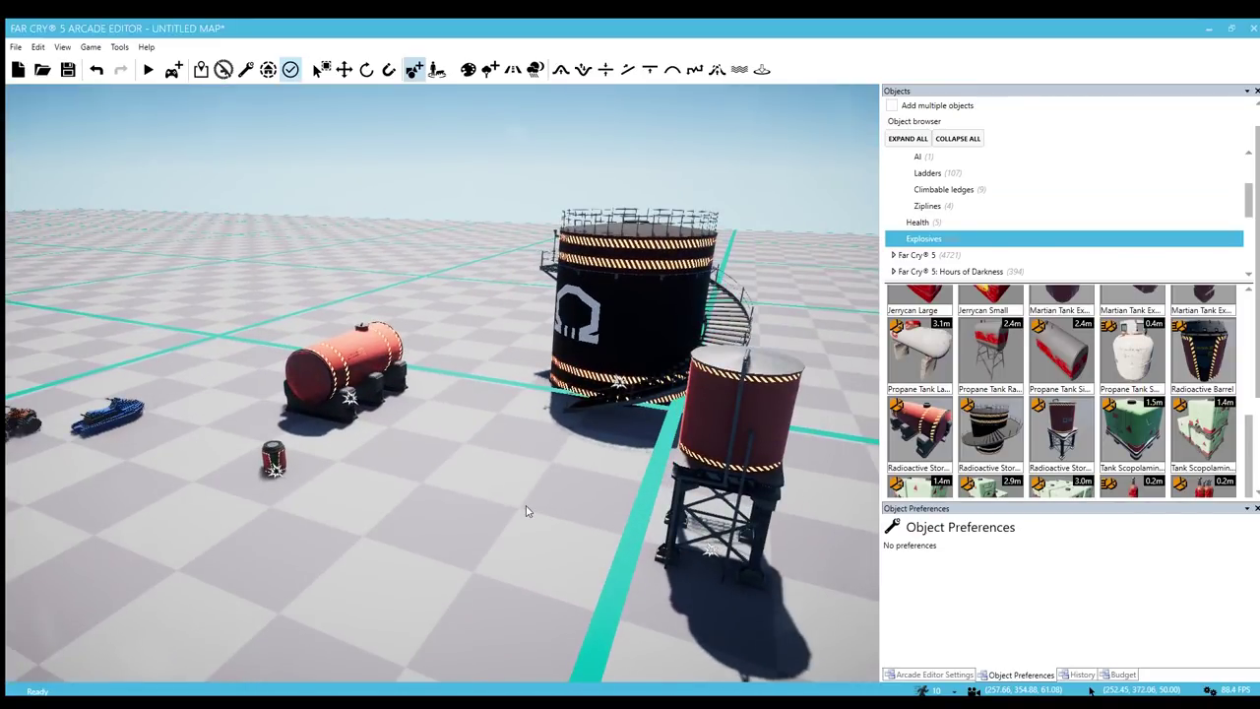
{"action": "key", "text": "a"}
Collapse the object categories and open Carcass and corpses within the Far Cry 3: Blood Dragon objects
{"action": "scroll", "coordinate": [947, 221], "scroll_direction": "up", "scroll_amount": 3}
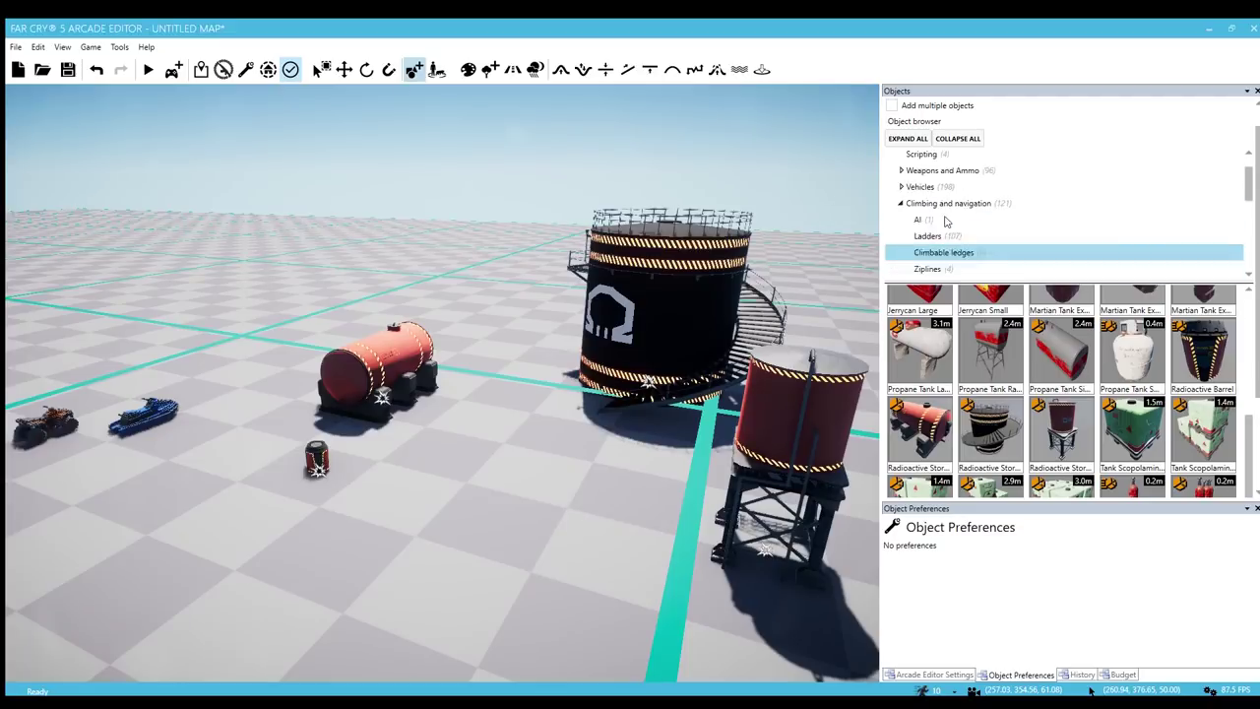
{"action": "scroll", "coordinate": [947, 221], "scroll_direction": "down", "scroll_amount": 2}
{"action": "scroll", "coordinate": [945, 222], "scroll_direction": "down", "scroll_amount": 1}
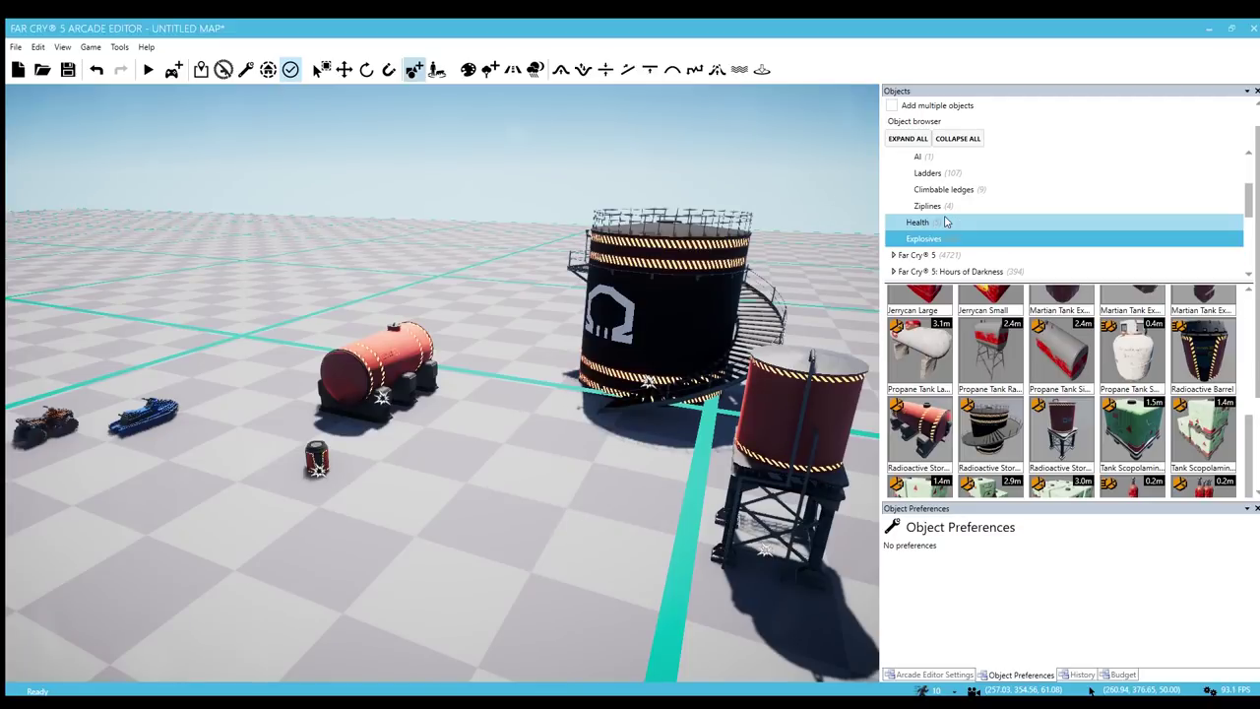
{"action": "left_click", "coordinate": [949, 139]}
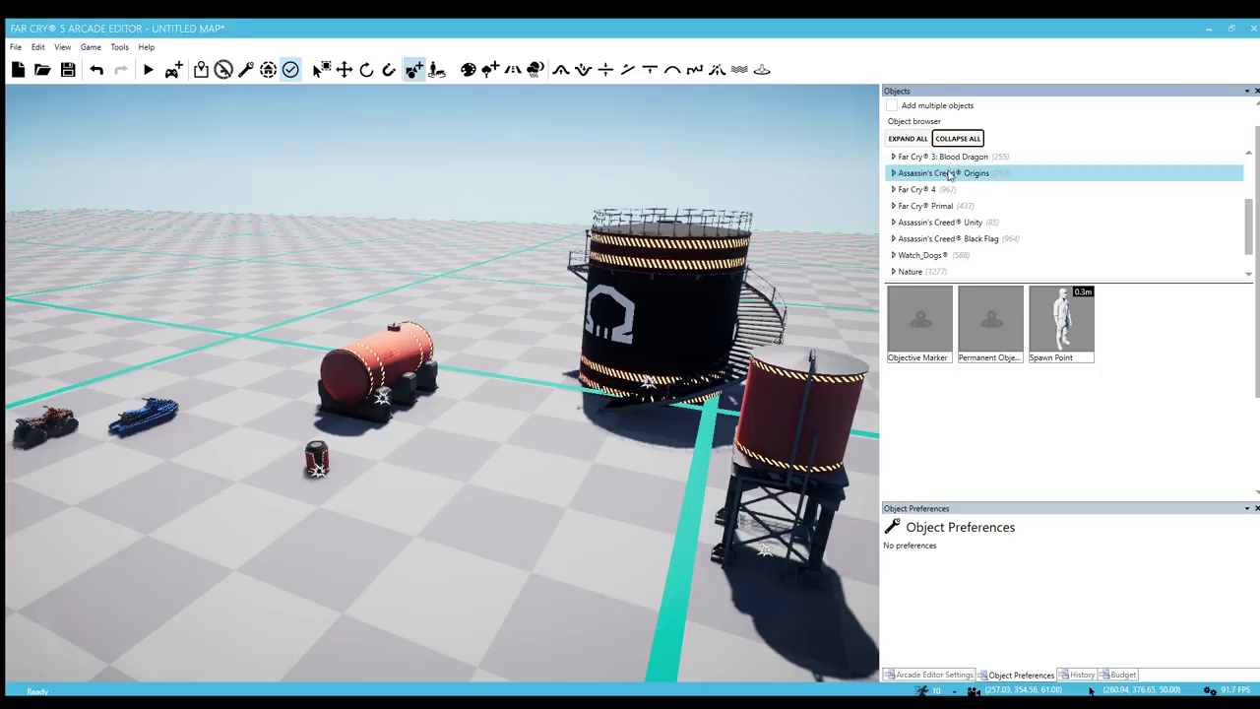
{"action": "left_click_drag", "start_coordinate": [1255, 251], "coordinate": [1255, 197]}
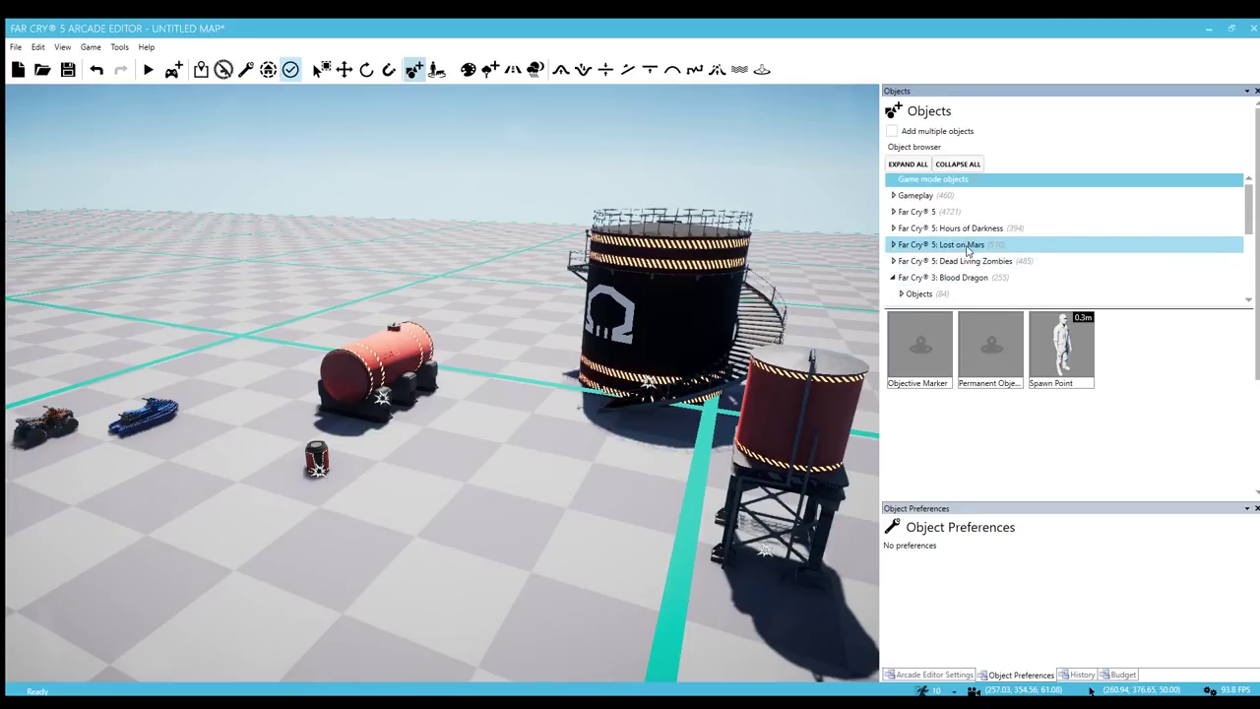
{"action": "scroll", "coordinate": [915, 231], "scroll_direction": "down", "scroll_amount": 1}
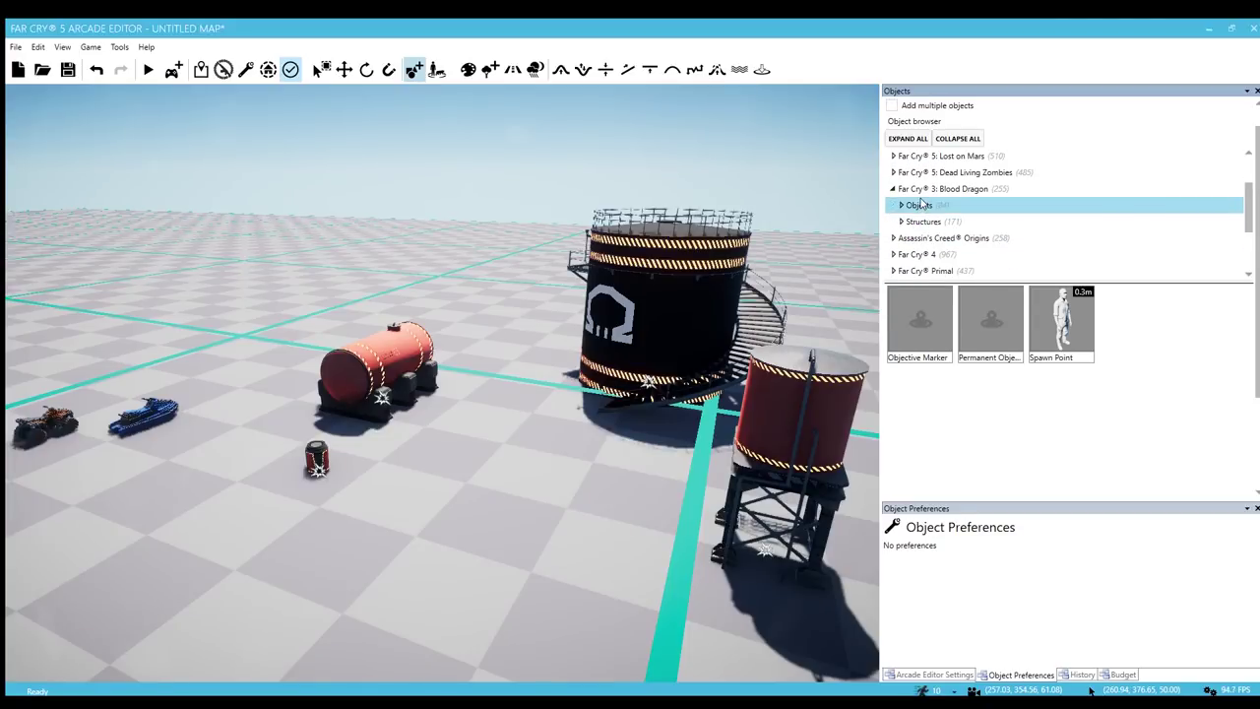
{"action": "left_click", "coordinate": [946, 218]}
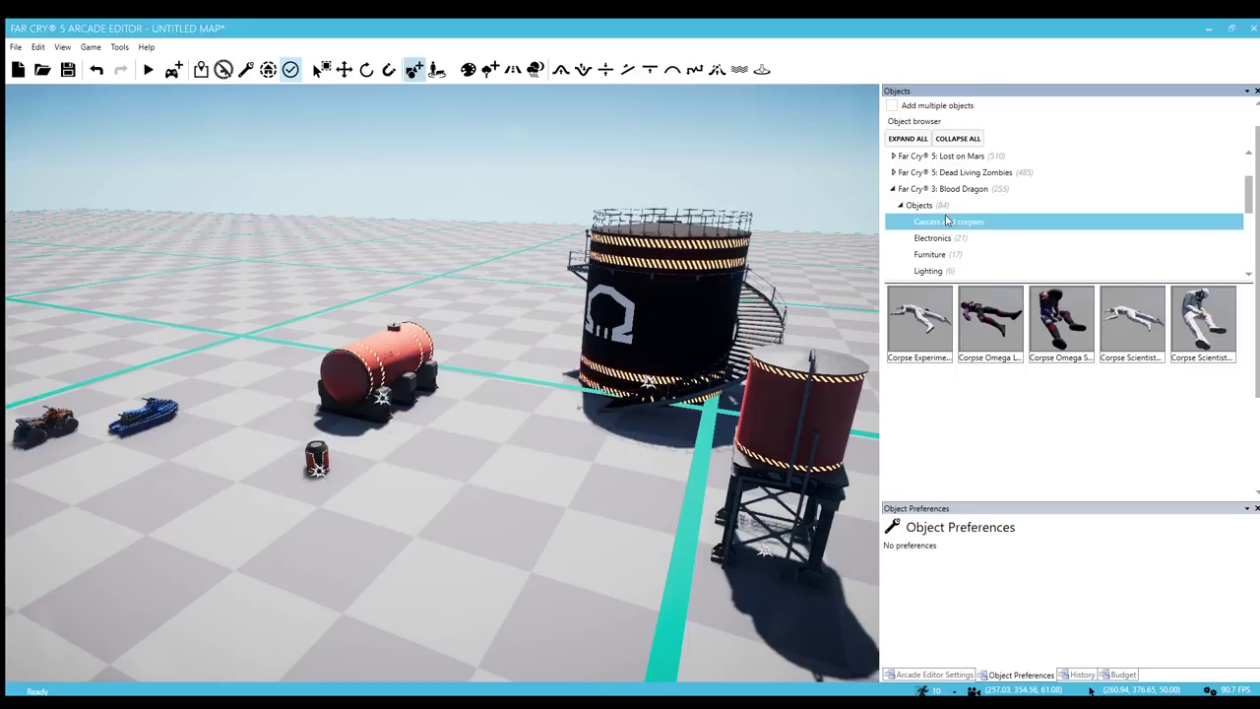
Preview the first corpse model and the Corpse Omega Lying On Ground up close on the empty floor
{"action": "left_click", "coordinate": [923, 325]}
{"action": "left_click", "coordinate": [443, 502]}
{"action": "key", "text": "w"}
{"action": "right_click_drag", "start_coordinate": [442, 503], "coordinate": [453, 499]}
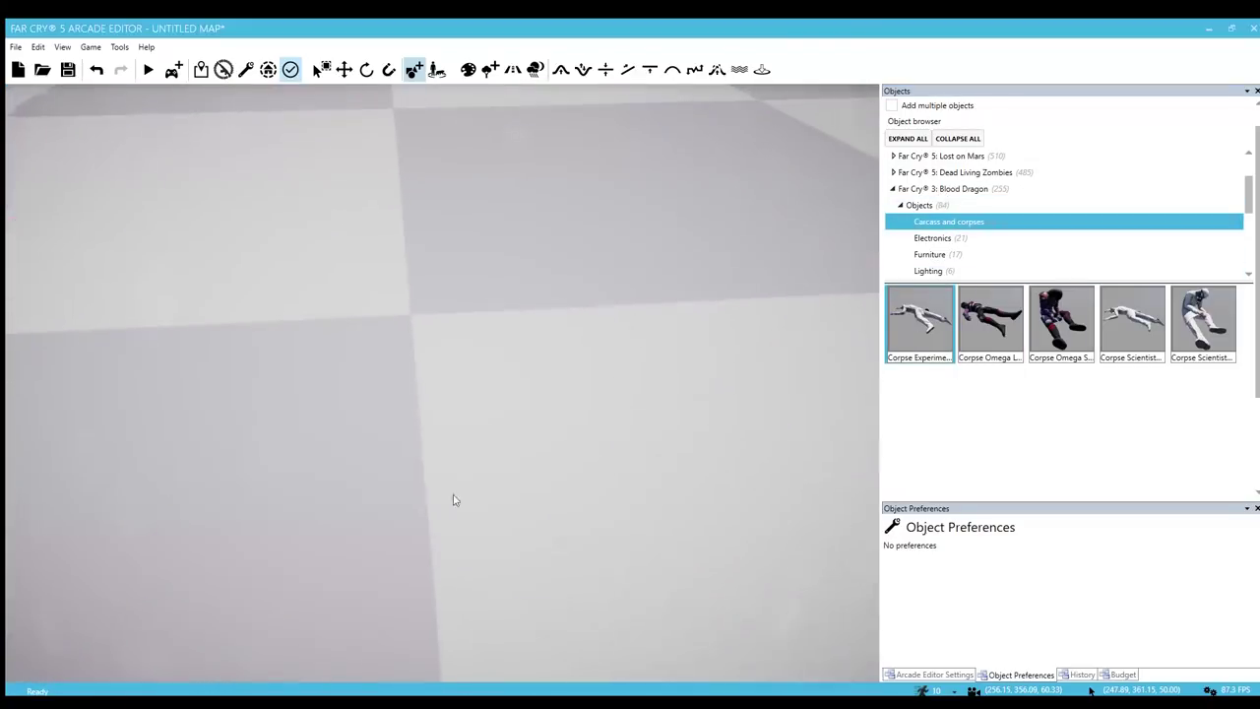
{"action": "left_click", "coordinate": [980, 328]}
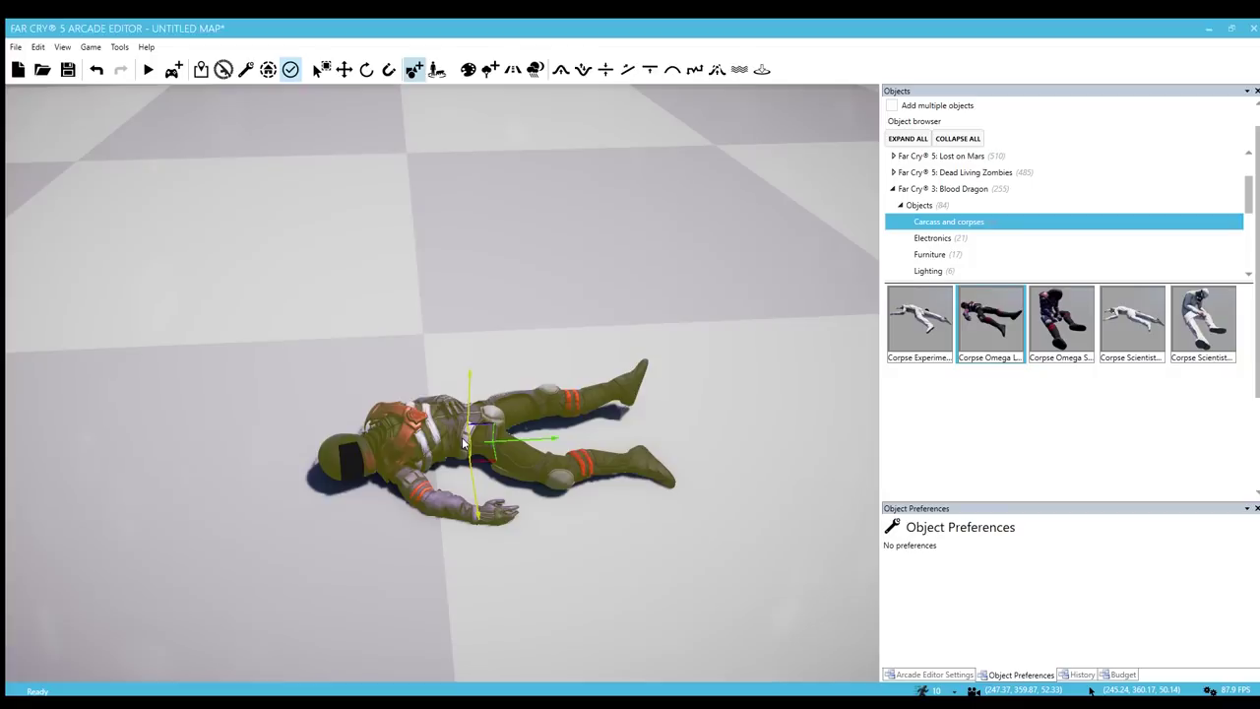
{"action": "key", "text": "d"}
{"action": "right_click_drag", "start_coordinate": [480, 456], "coordinate": [512, 462]}
{"action": "key", "text": "w"}
{"action": "left_click_drag", "start_coordinate": [1254, 375], "coordinate": [1248, 490]}
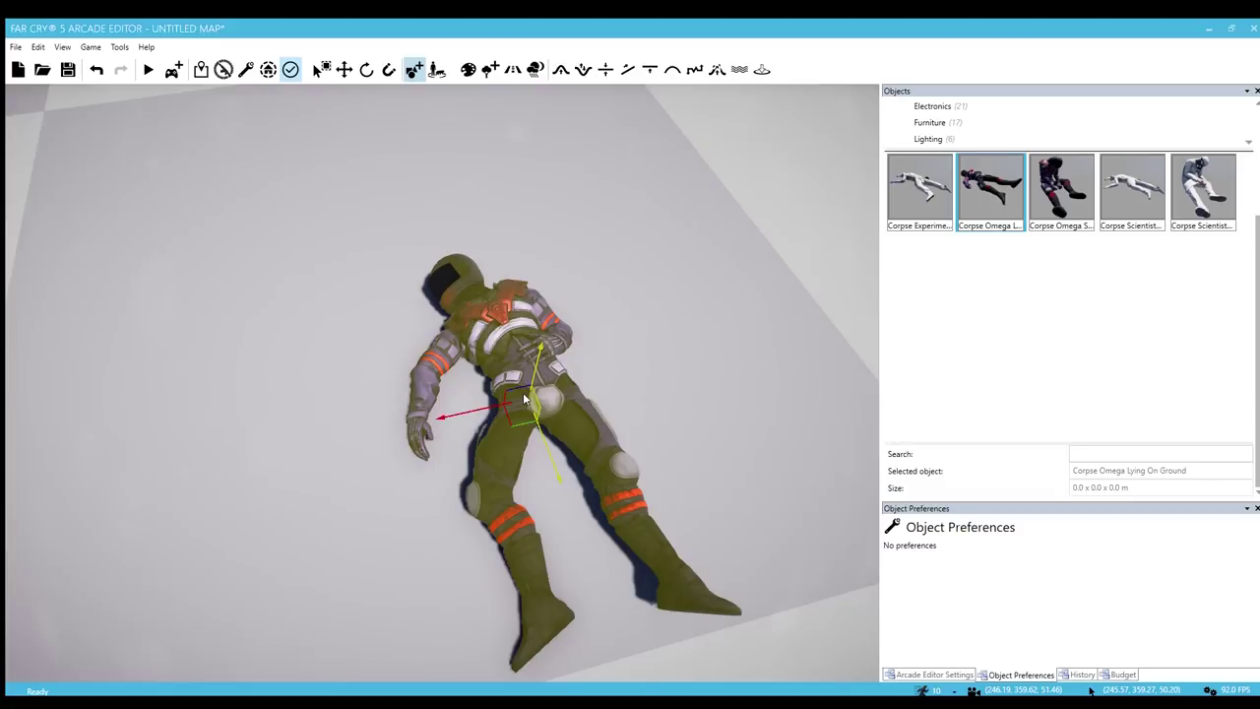
Preview the Corpse Omega Sitting Back To Wall and the Corpse Scientist Lying On Ground
{"action": "scroll", "coordinate": [606, 374], "scroll_direction": "down", "scroll_amount": 2}
{"action": "left_click", "coordinate": [1061, 193]}
{"action": "scroll", "coordinate": [428, 402], "scroll_direction": "up", "scroll_amount": 1}
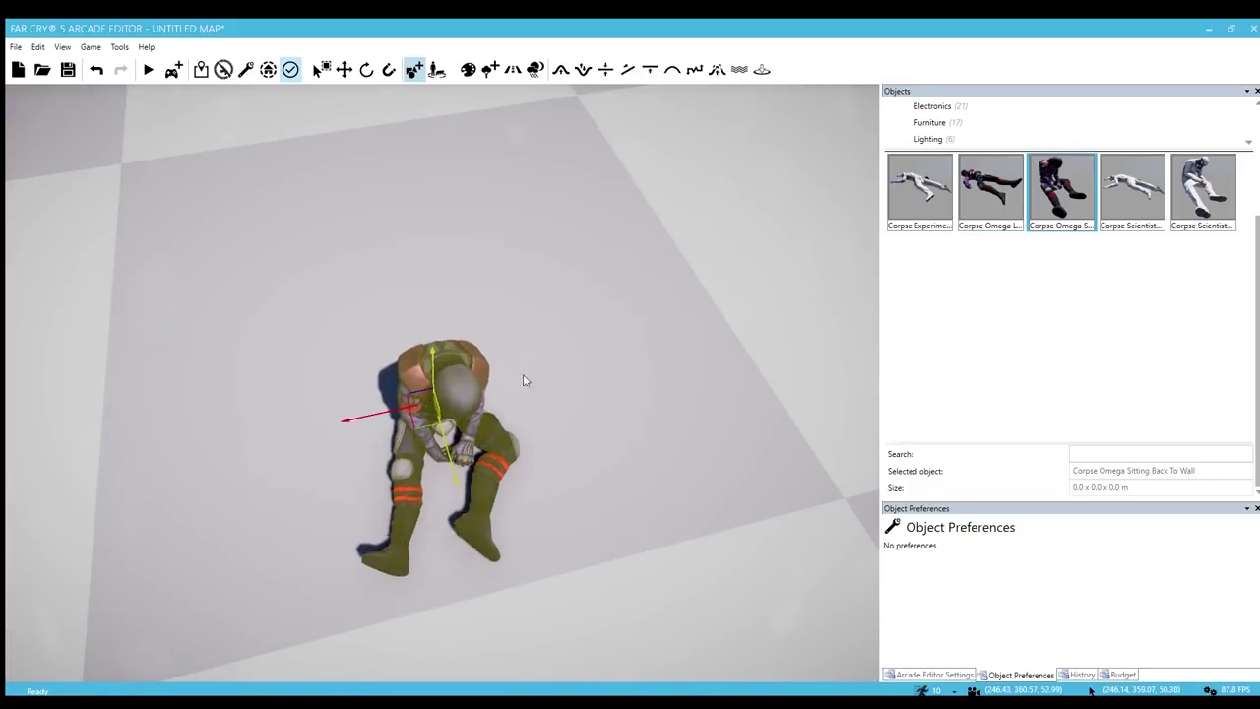
{"action": "key", "text": "Right"}
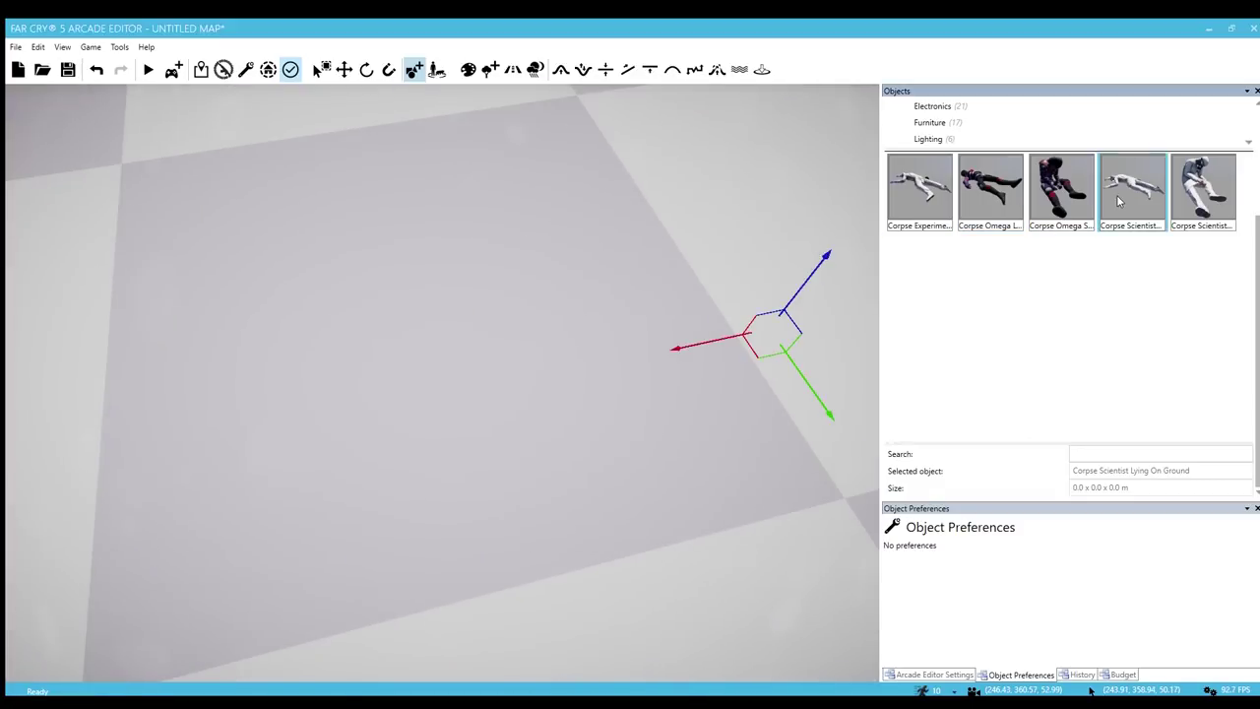
Open the Blood Dragon electronics category and preview the Danko alarm speakers on the ground
{"action": "left_click_drag", "start_coordinate": [1252, 256], "coordinate": [1218, 175]}
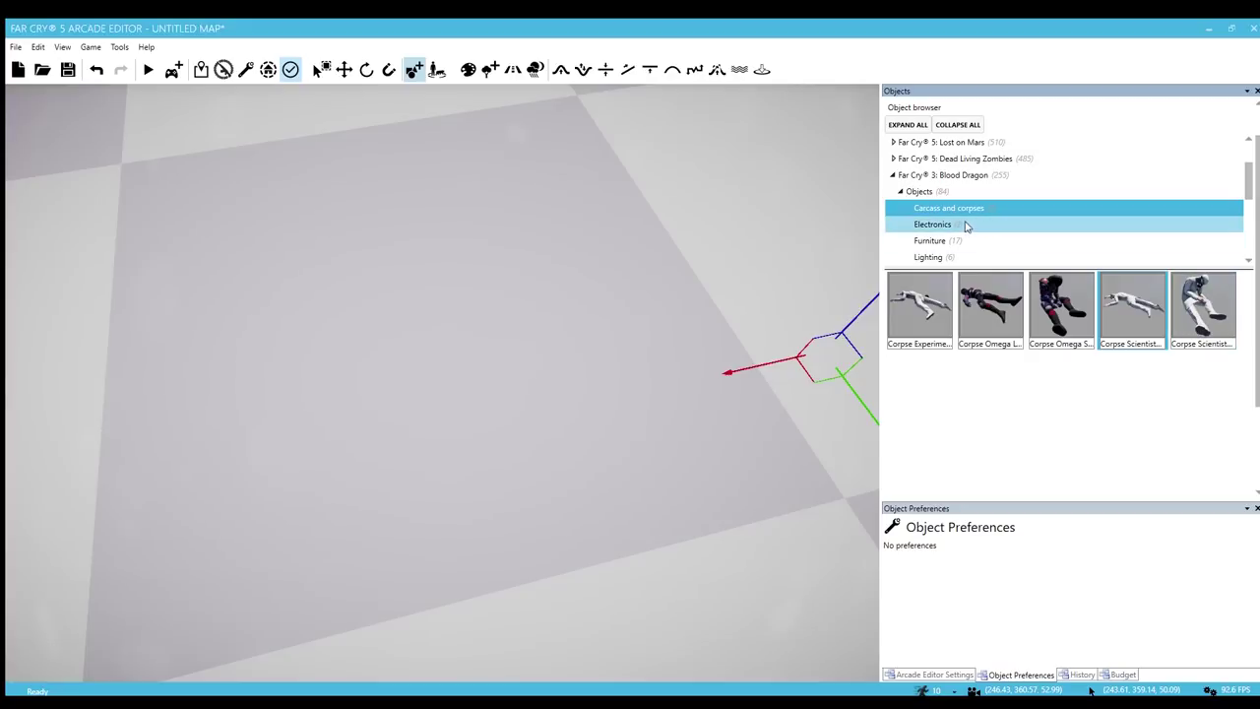
{"action": "left_click", "coordinate": [932, 225]}
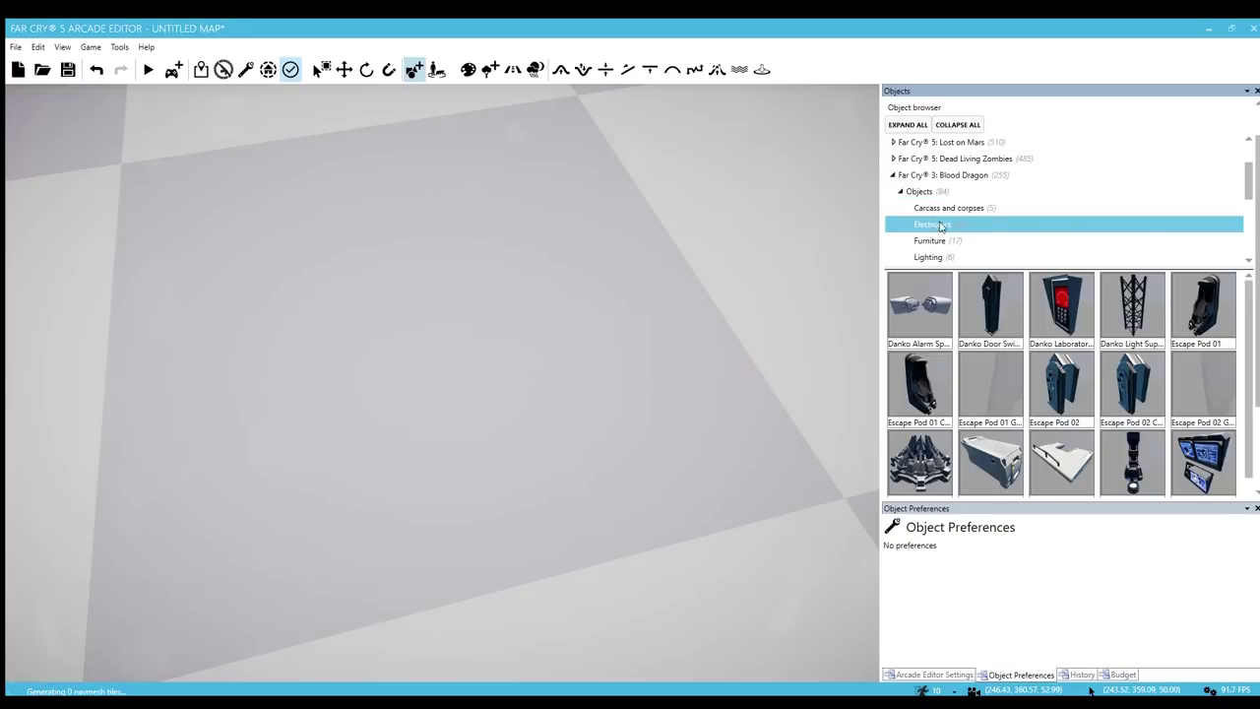
{"action": "left_click", "coordinate": [919, 310]}
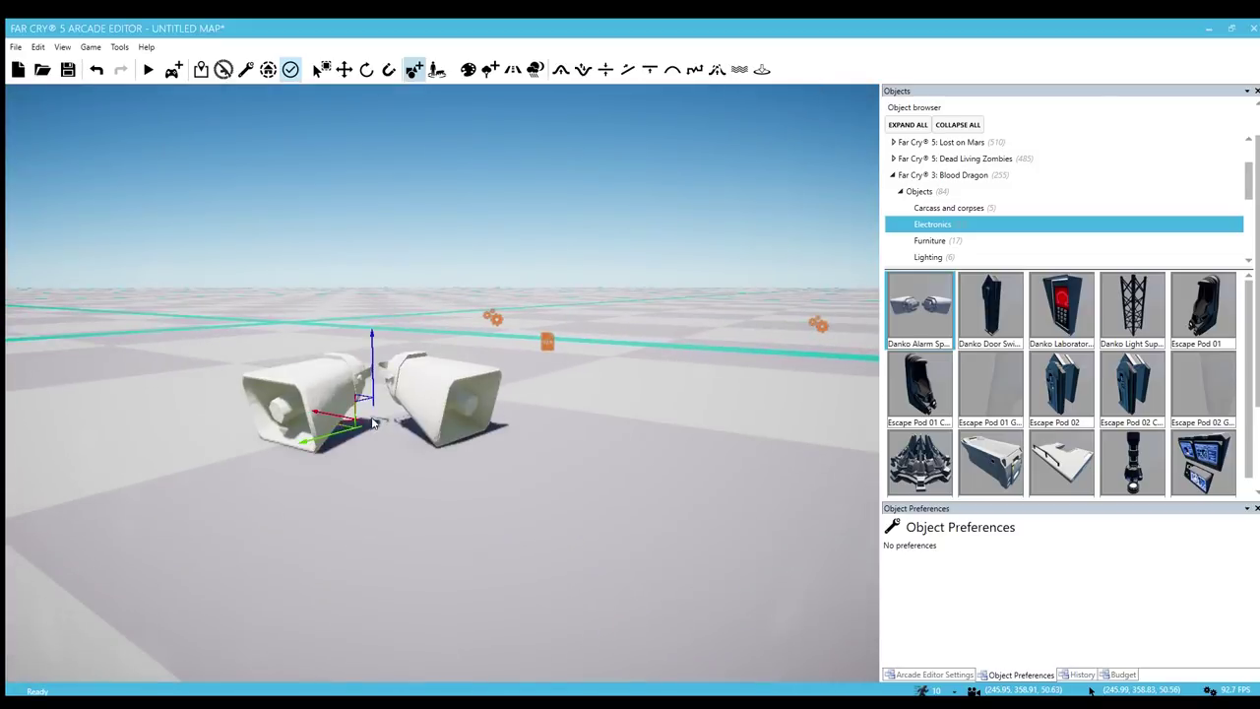
Place a Danko Door Switch on the open floor in front of the radioactive barrel
{"action": "left_click", "coordinate": [991, 310]}
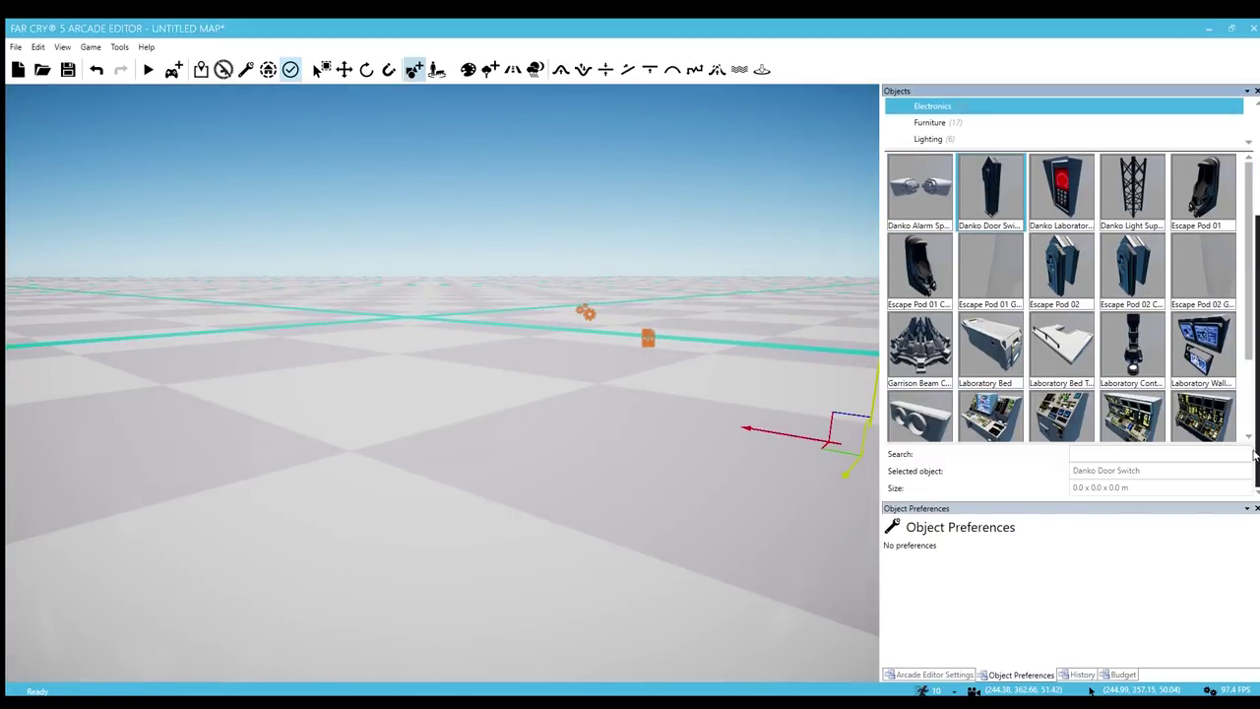
{"action": "key", "text": "w"}
{"action": "right_click_drag", "start_coordinate": [500, 493], "coordinate": [384, 552]}
{"action": "key", "text": "s"}
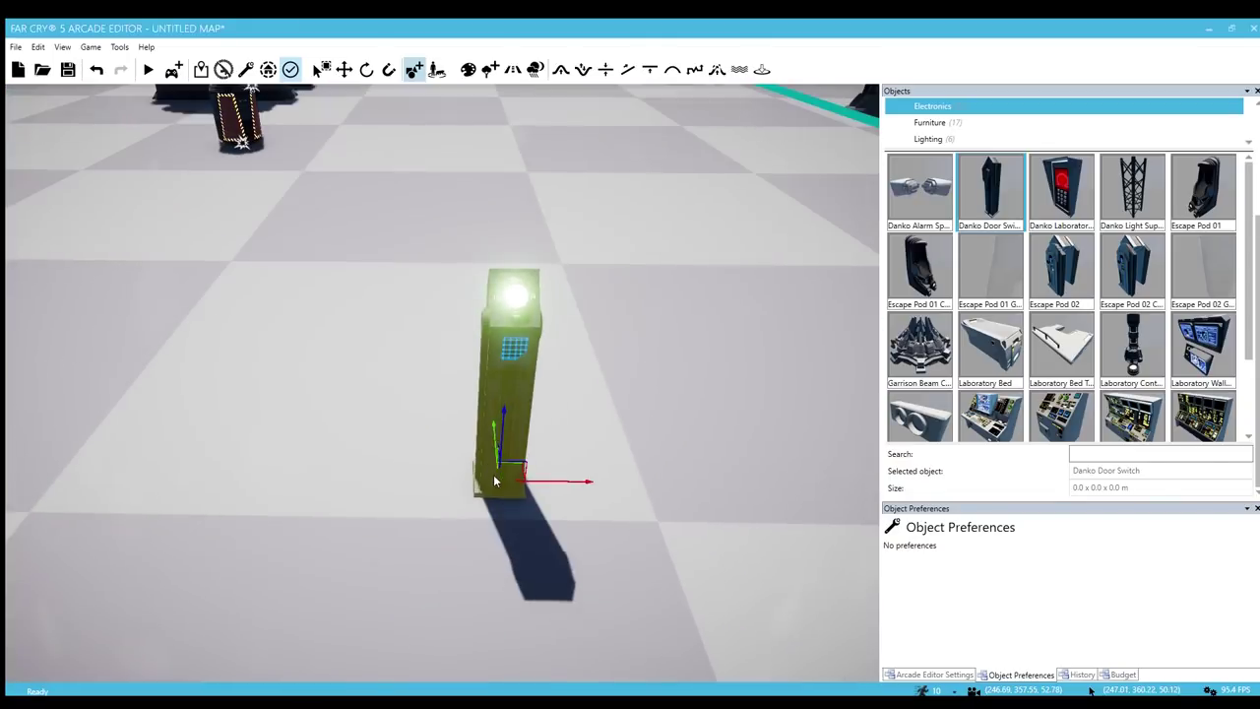
{"action": "key", "text": "s"}
{"action": "right_click_drag", "start_coordinate": [483, 348], "coordinate": [758, 380]}
{"action": "left_click", "coordinate": [489, 388]}
Preview the Danko Laboratory Key Pad up close on the empty floor
{"action": "key", "text": "s"}
{"action": "left_click", "coordinate": [1062, 192]}
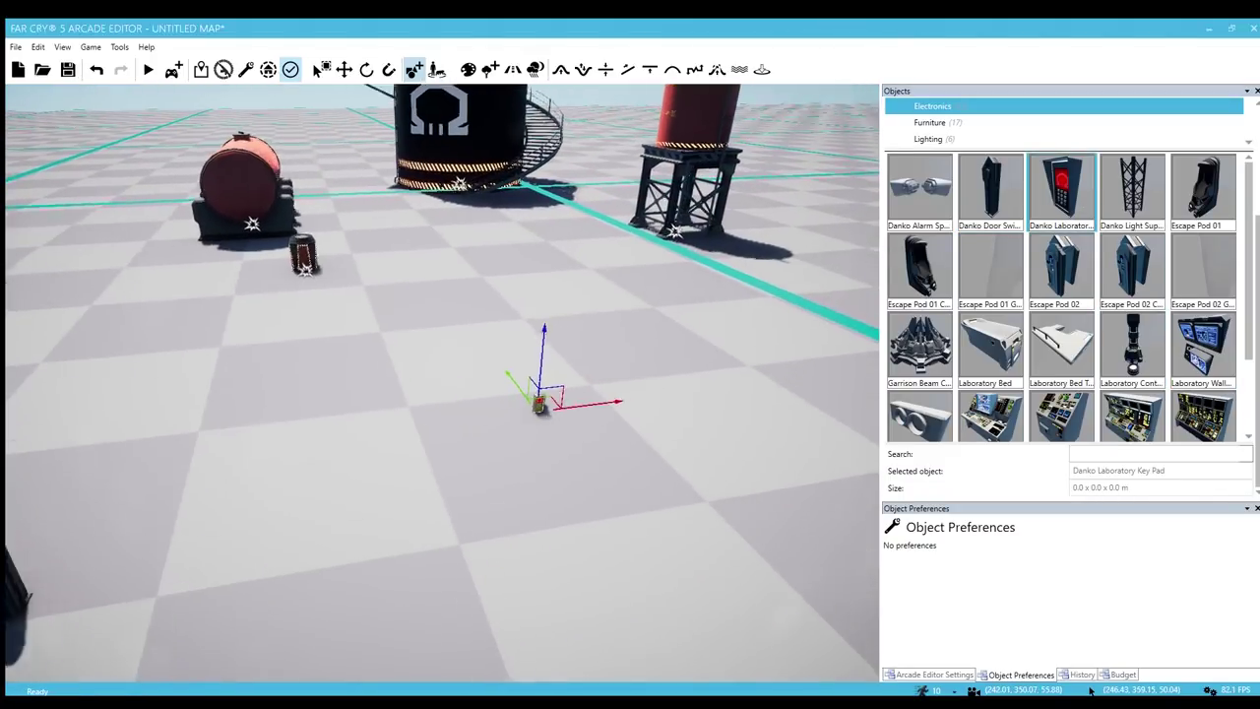
{"action": "right_click_drag", "start_coordinate": [539, 408], "coordinate": [404, 463]}
{"action": "key", "text": "w"}
{"action": "right_click_drag", "start_coordinate": [539, 408], "coordinate": [443, 443]}
{"action": "key", "text": "w"}
{"action": "right_click_drag", "start_coordinate": [522, 445], "coordinate": [305, 408]}
{"action": "key", "text": "w"}
{"action": "key", "text": "w"}
{"action": "key", "text": "s"}
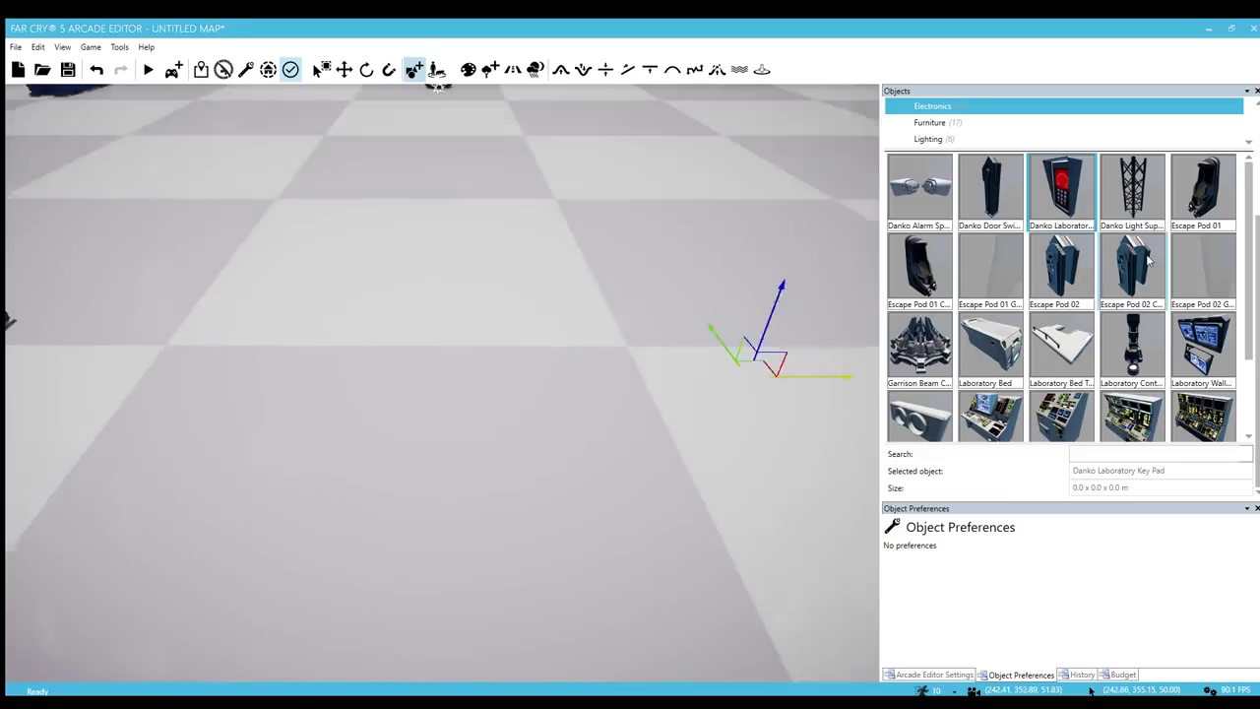
Preview the Danko Light Supports on the open floor beside the door switch
{"action": "left_click", "coordinate": [1132, 192]}
{"action": "key", "text": "s"}
{"action": "right_click_drag", "start_coordinate": [757, 312], "coordinate": [462, 406]}
{"action": "scroll", "coordinate": [462, 405], "scroll_direction": "down", "scroll_amount": 2}
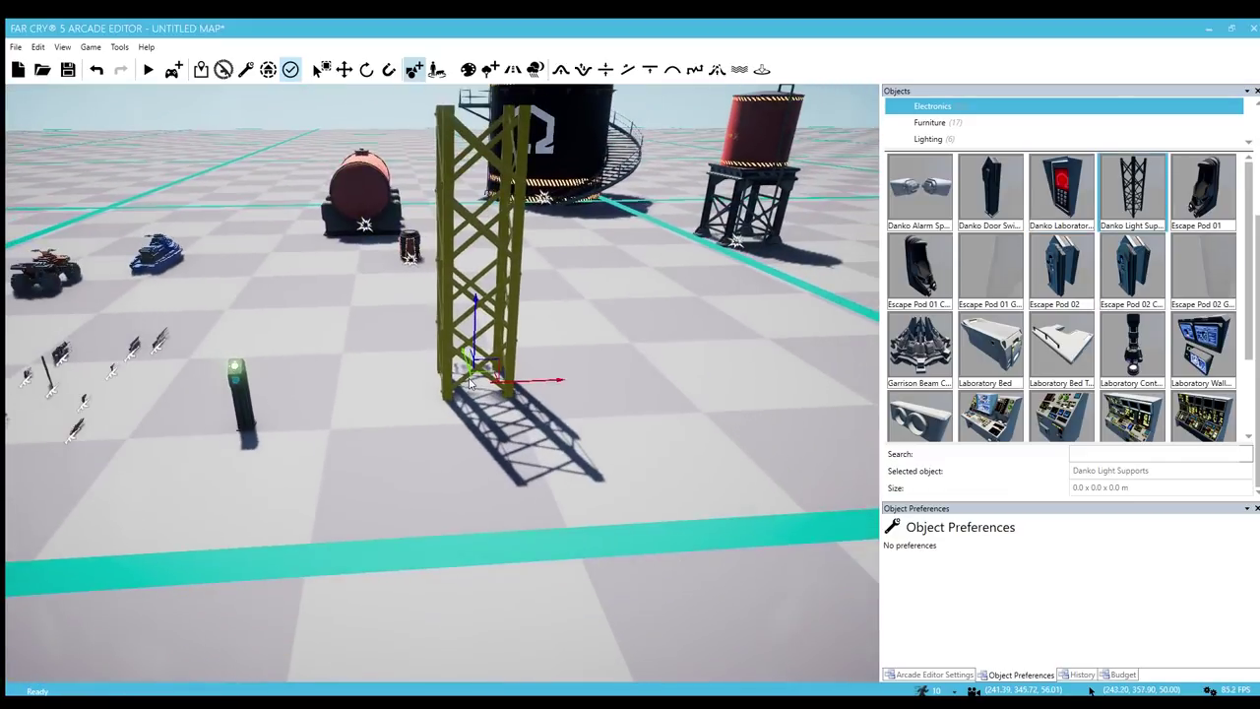
{"action": "scroll", "coordinate": [464, 398], "scroll_direction": "up", "scroll_amount": 3}
{"action": "scroll", "coordinate": [444, 414], "scroll_direction": "up", "scroll_amount": 1}
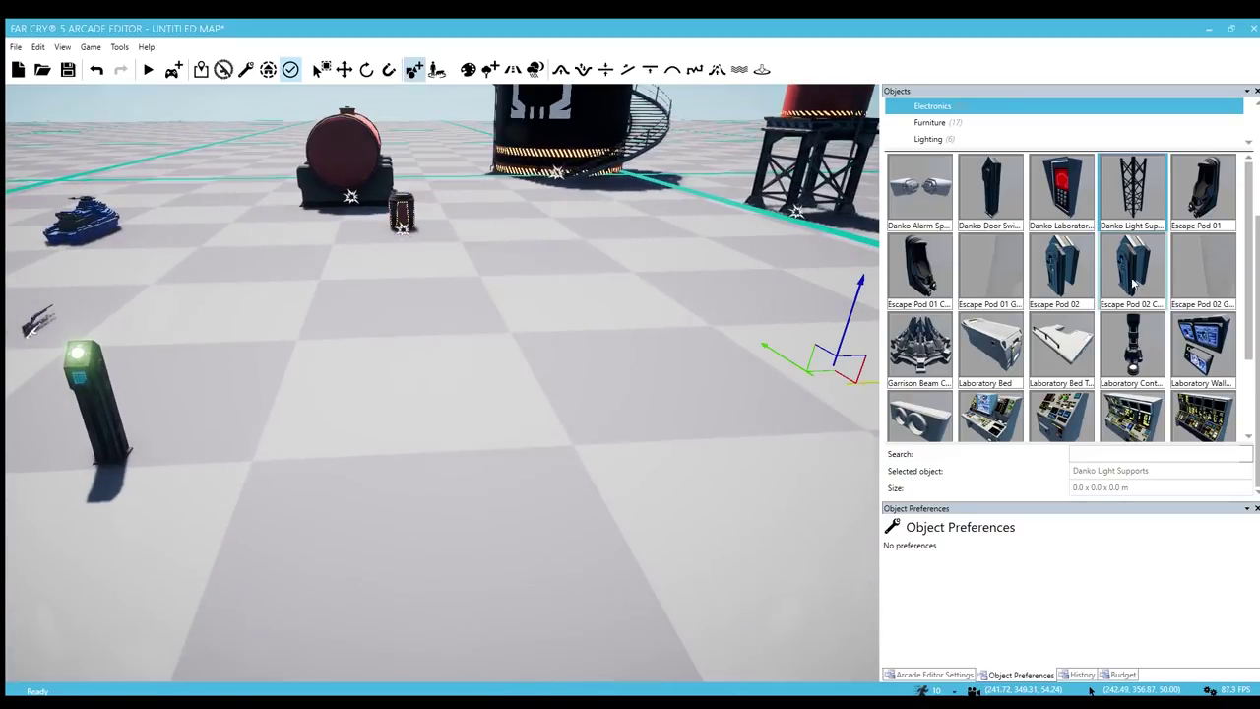
Preview the Escape Pod 01 and Escape Pod 02 models on the floor
{"action": "left_click", "coordinate": [1189, 209]}
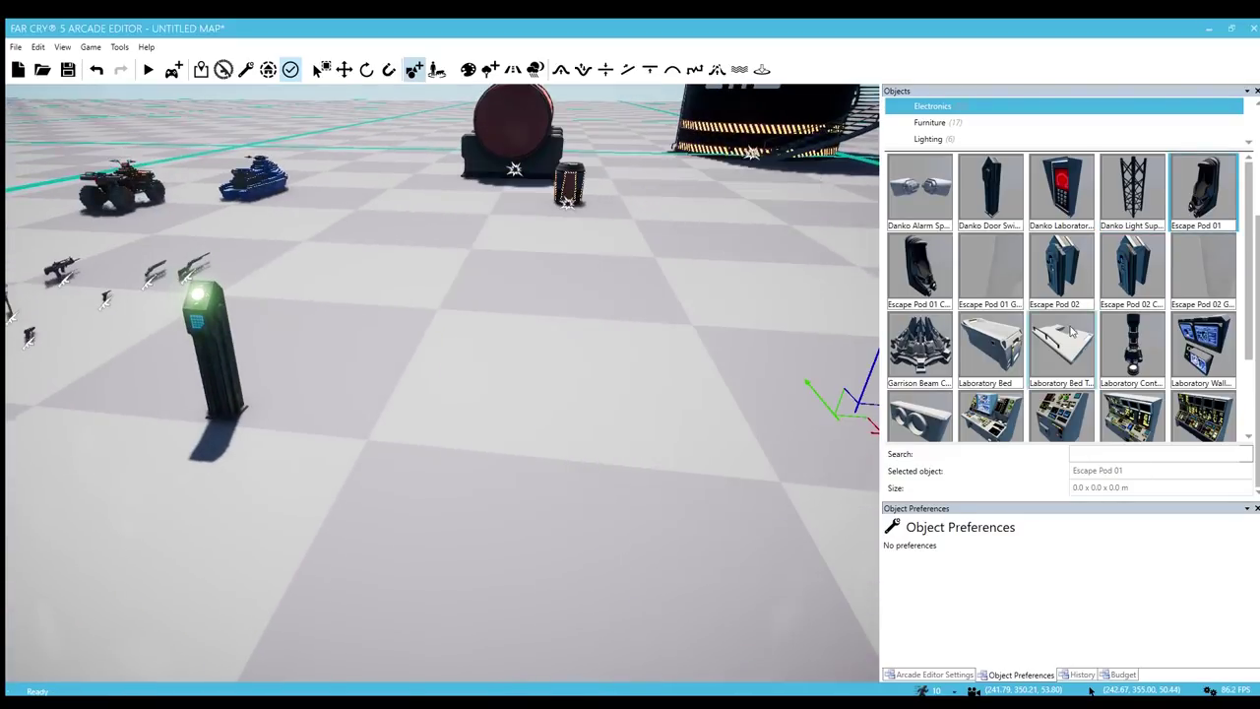
{"action": "left_click", "coordinate": [1039, 259]}
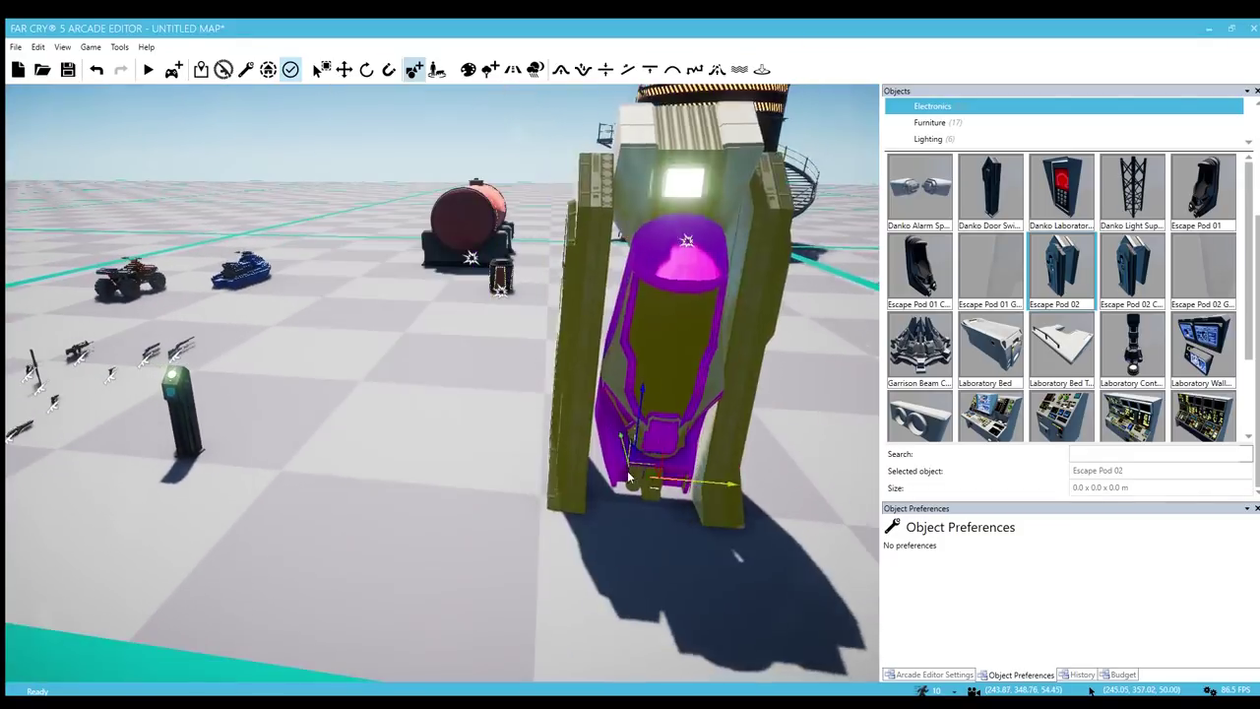
{"action": "left_click", "coordinate": [1133, 265]}
Preview the Garrison Beam Caster and the laboratory bed models on the floor
{"action": "left_click", "coordinate": [919, 347]}
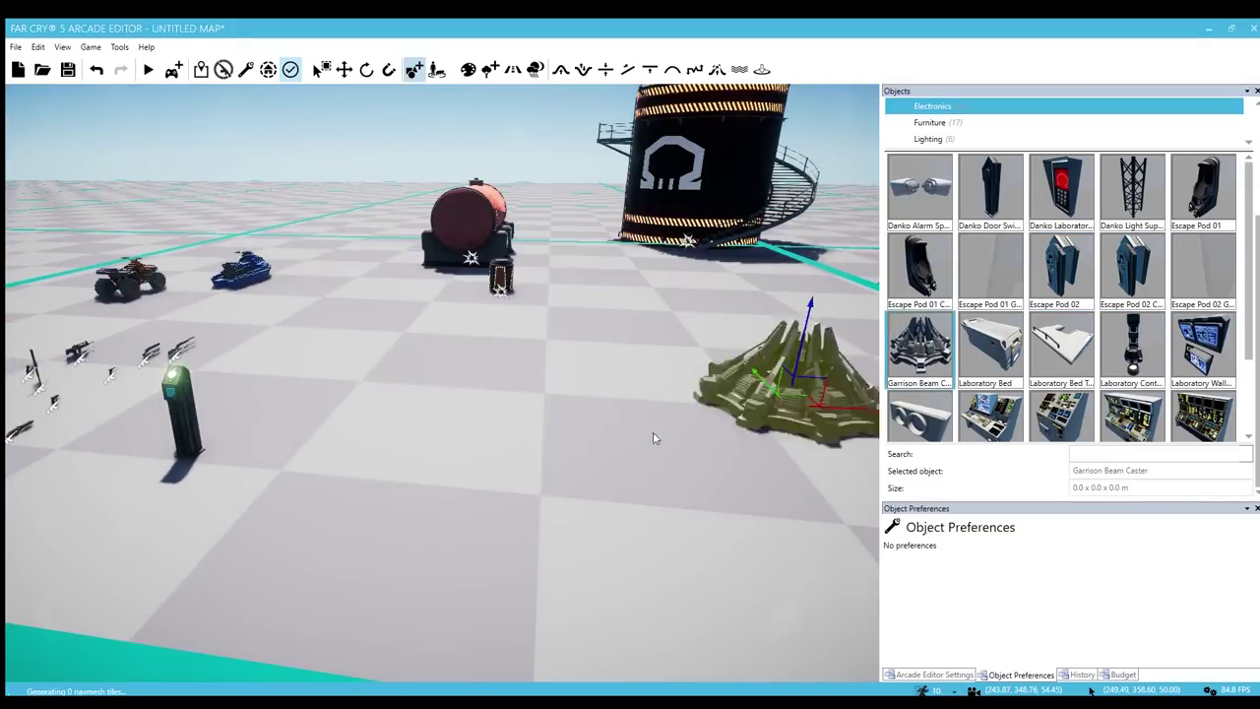
{"action": "left_click", "coordinate": [1001, 355]}
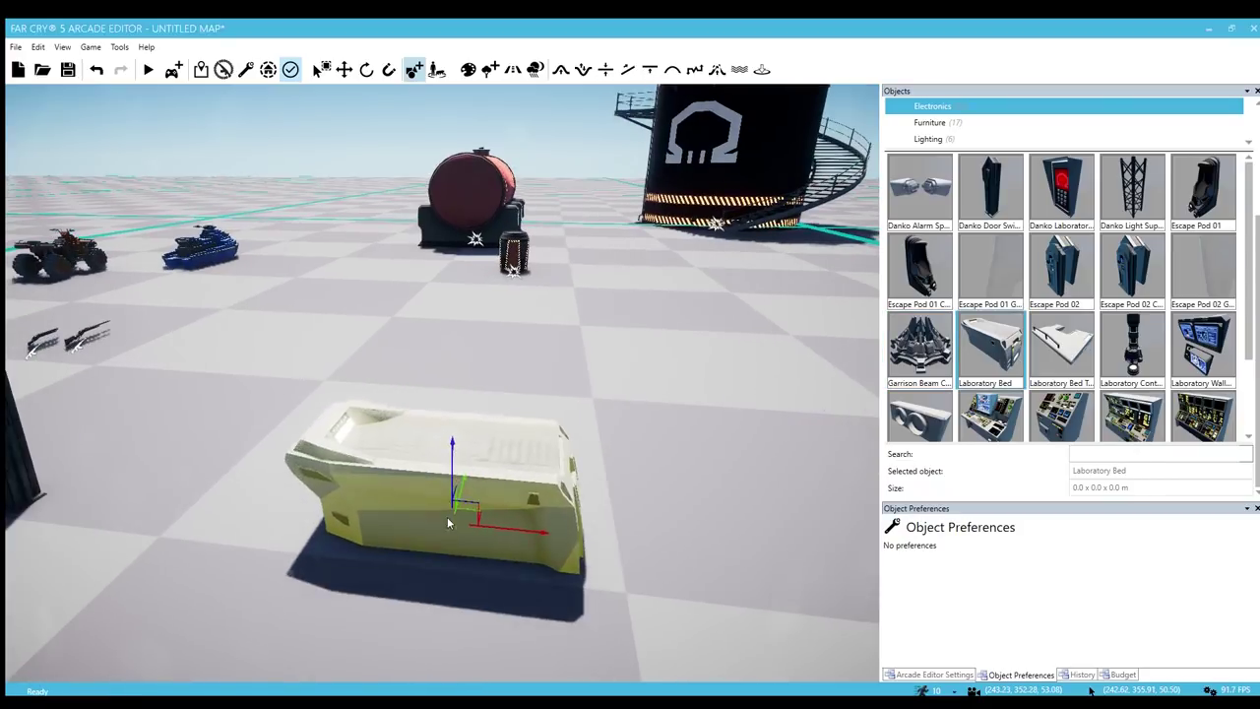
{"action": "left_click", "coordinate": [1062, 347]}
Preview the Laboratory Control Pod and the Laboratory Wall Console
{"action": "left_click", "coordinate": [1133, 347]}
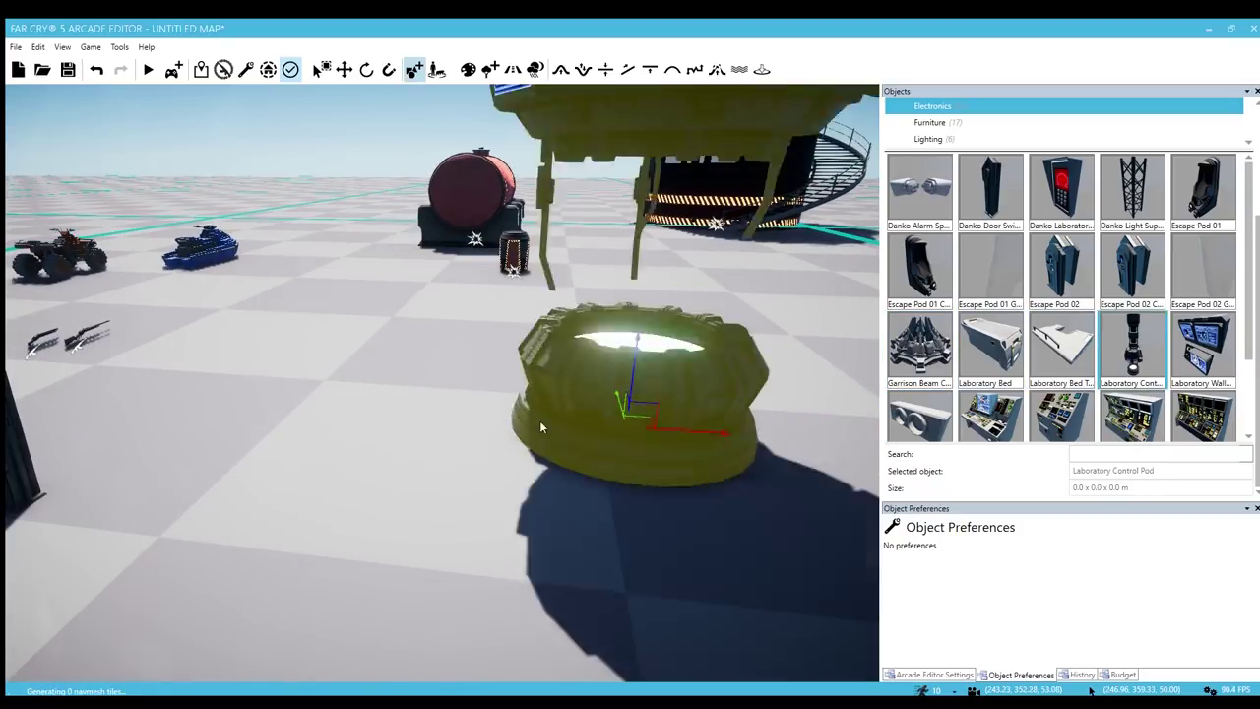
{"action": "key", "text": "s"}
{"action": "mouse_move", "coordinate": [541, 427]}
{"action": "right_mouse_down"}
{"action": "mouse_move", "coordinate": [553, 305]}
{"action": "mouse_move", "coordinate": [540, 427]}
{"action": "mouse_move", "coordinate": [524, 340]}
{"action": "mouse_move", "coordinate": [532, 410]}
{"action": "right_mouse_up"}
{"action": "key", "text": "w"}
{"action": "scroll", "coordinate": [969, 360], "scroll_direction": "down", "scroll_amount": 2}
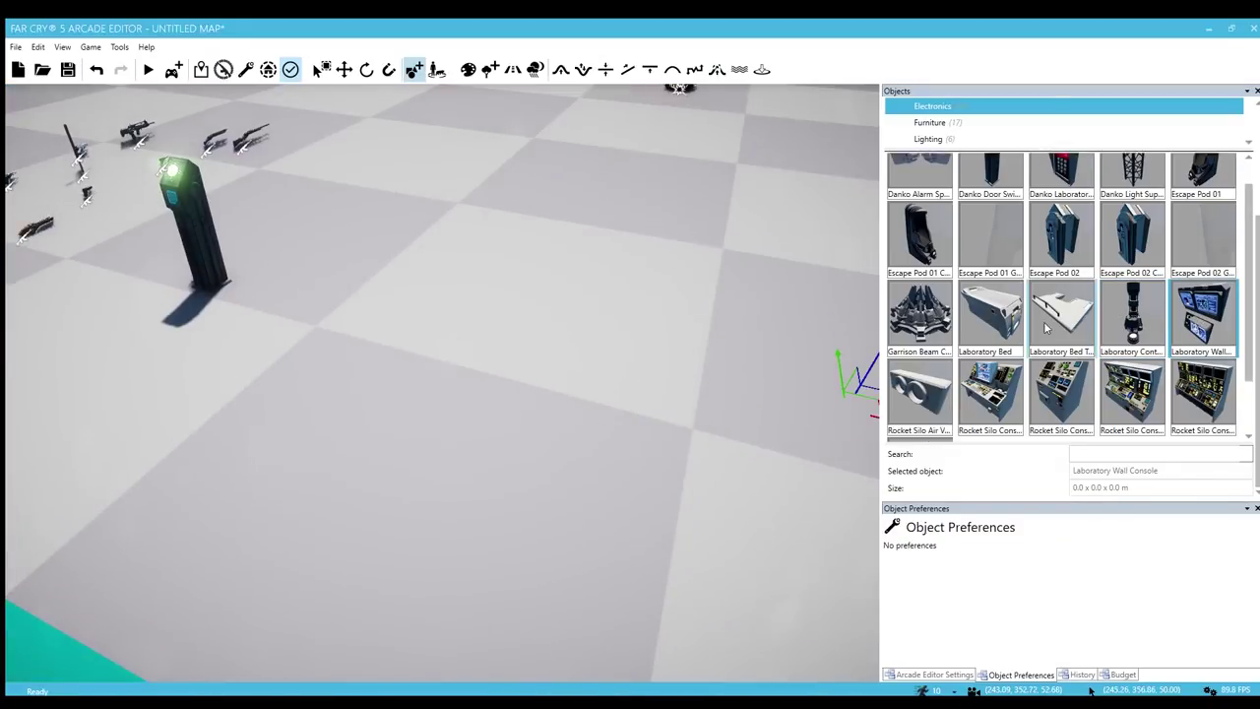
Preview the Rocket Silo Air Vent and the Rocket Silo Console 01
{"action": "key", "text": "w"}
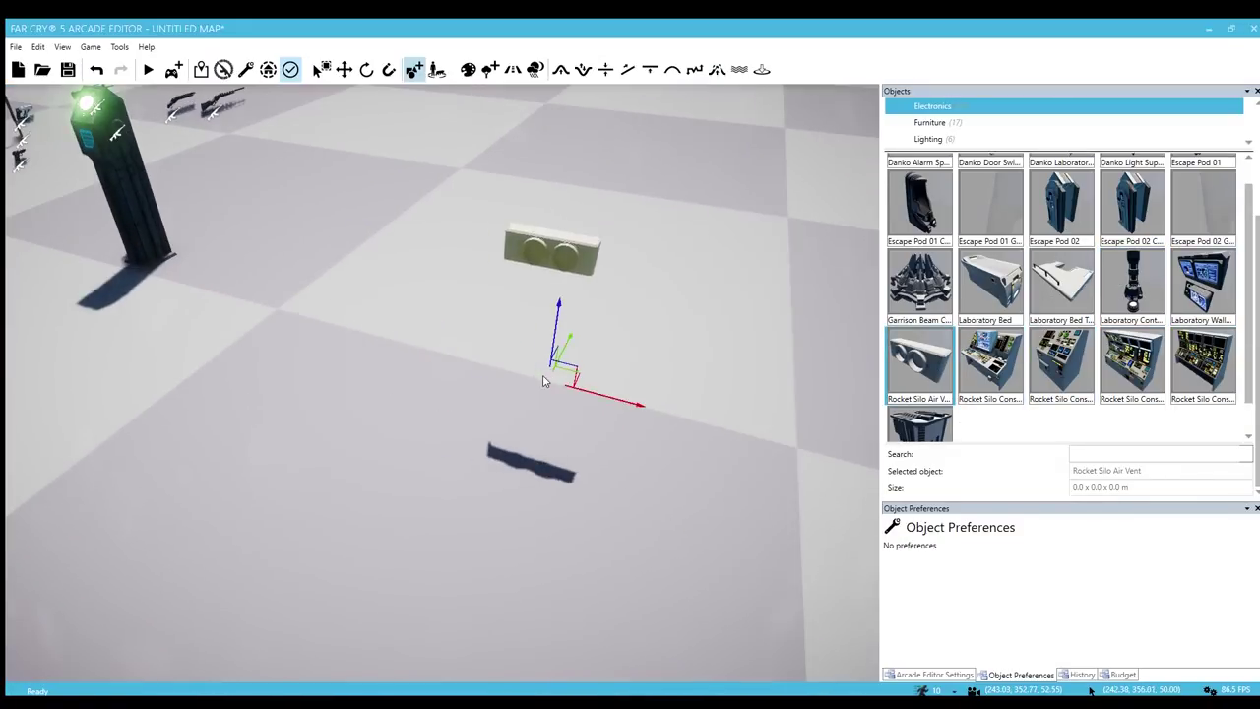
{"action": "key", "text": "s"}
{"action": "mouse_move", "coordinate": [591, 356]}
{"action": "right_mouse_down"}
{"action": "mouse_move", "coordinate": [583, 300]}
{"action": "mouse_move", "coordinate": [591, 356]}
{"action": "right_mouse_up"}
{"action": "key", "text": "w"}
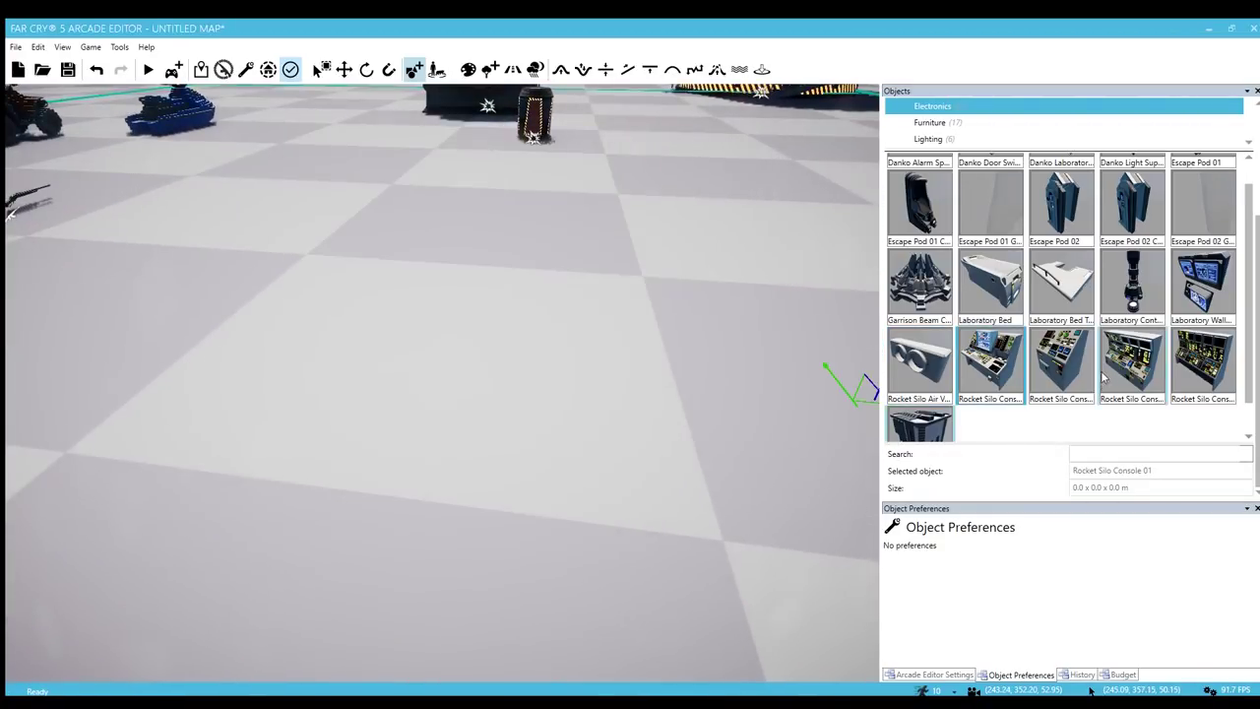
Preview the Rocket Silo Console 02 and Rocket Silo Console 03 on the floor
{"action": "left_click", "coordinate": [1062, 364]}
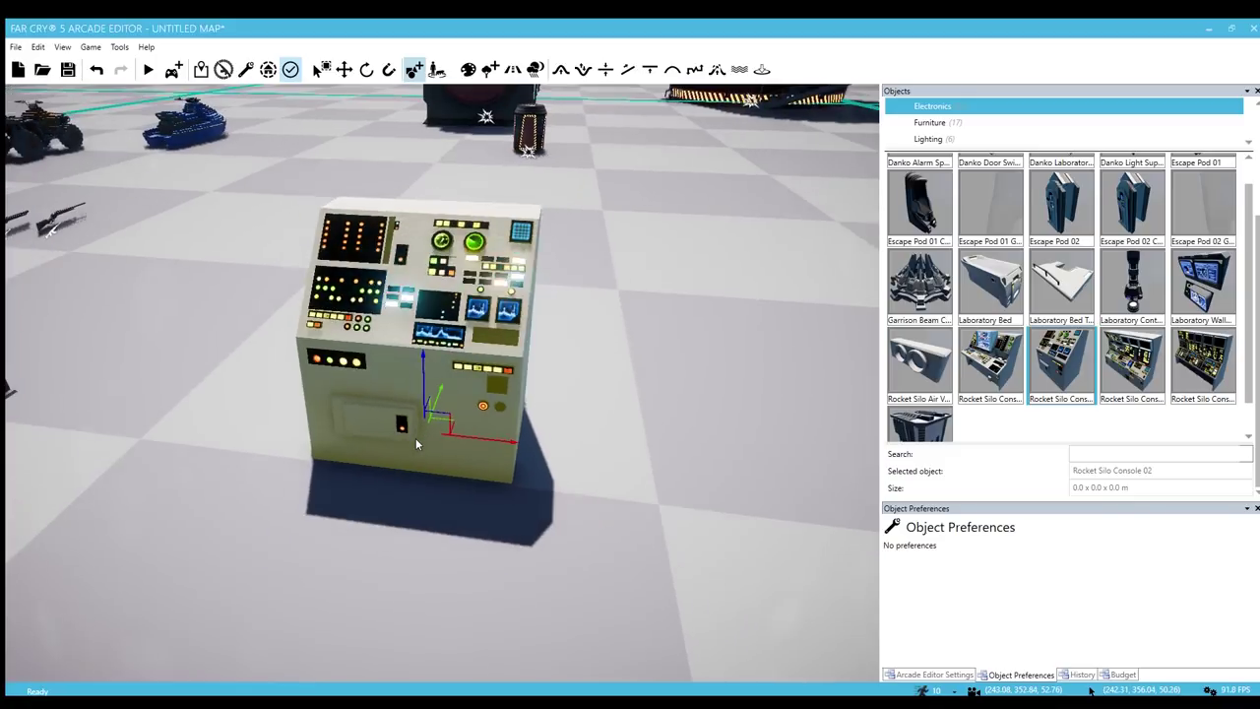
{"action": "left_click", "coordinate": [1132, 364]}
{"action": "scroll", "coordinate": [439, 410], "scroll_direction": "down", "scroll_amount": 3}
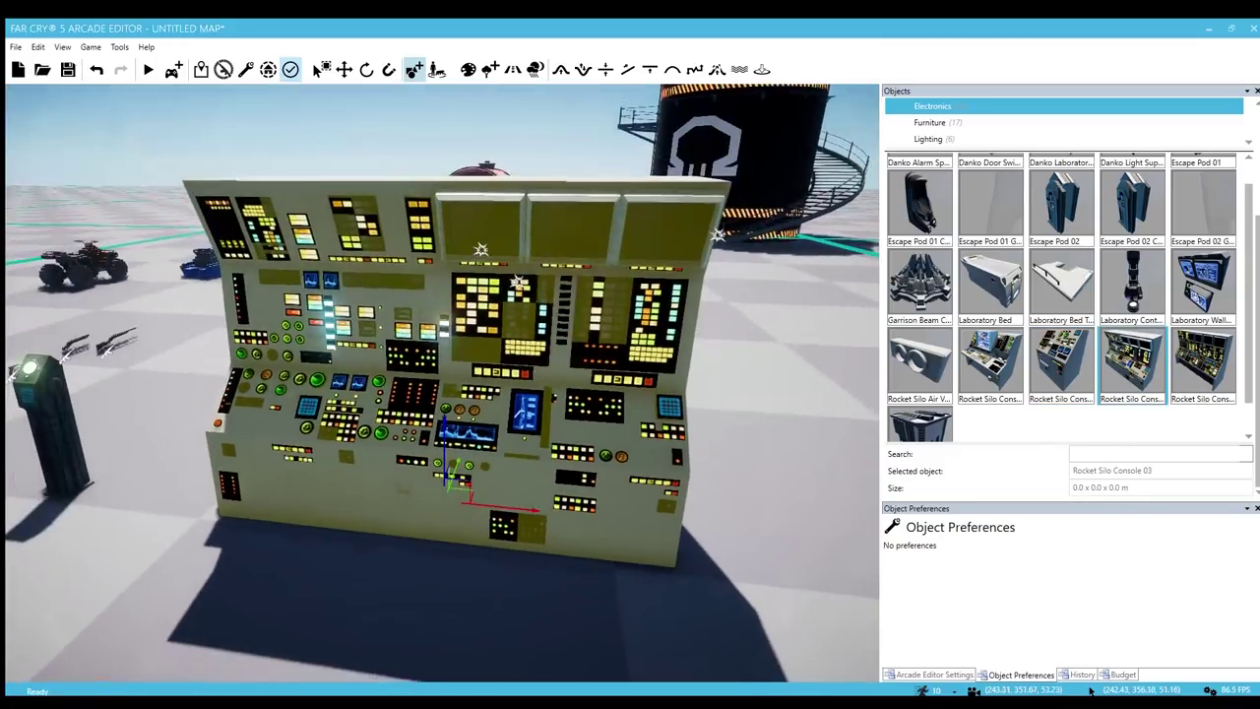
{"action": "scroll", "coordinate": [440, 410], "scroll_direction": "up", "scroll_amount": 3}
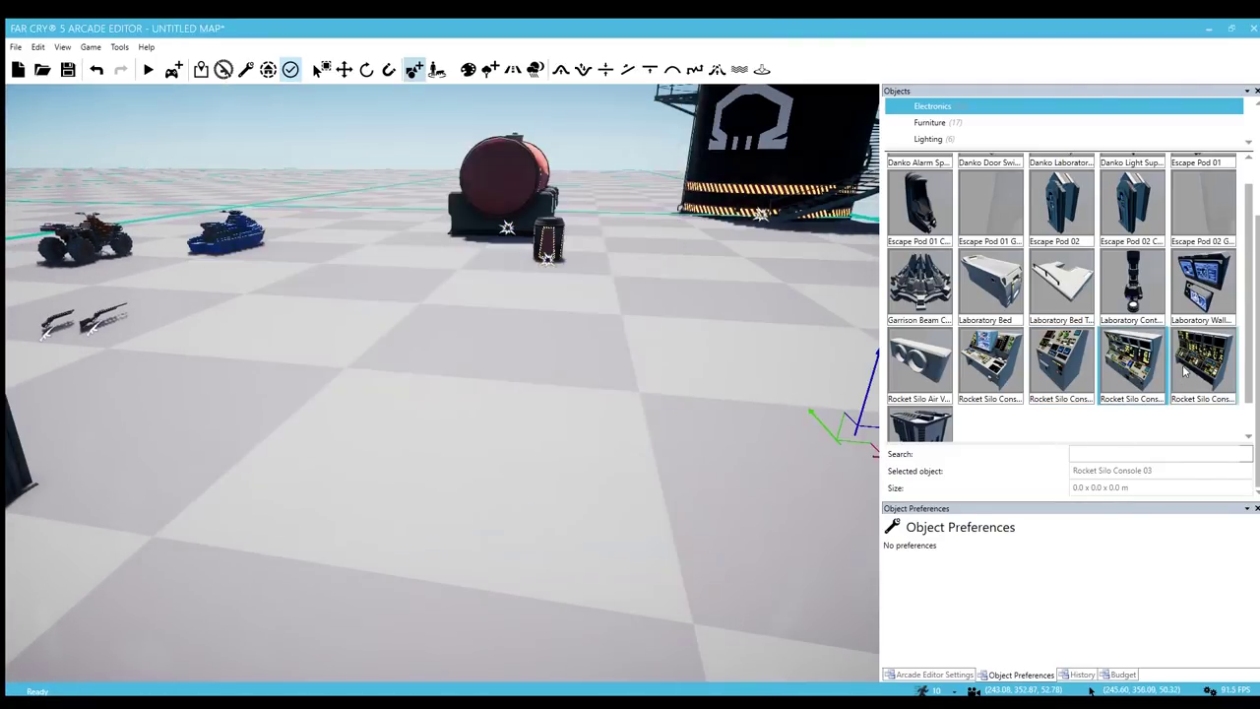
Preview the Rocket Silo Console 04 and the Tech Generator
{"action": "left_click", "coordinate": [1203, 364]}
{"action": "scroll", "coordinate": [1064, 325], "scroll_direction": "down", "scroll_amount": 1}
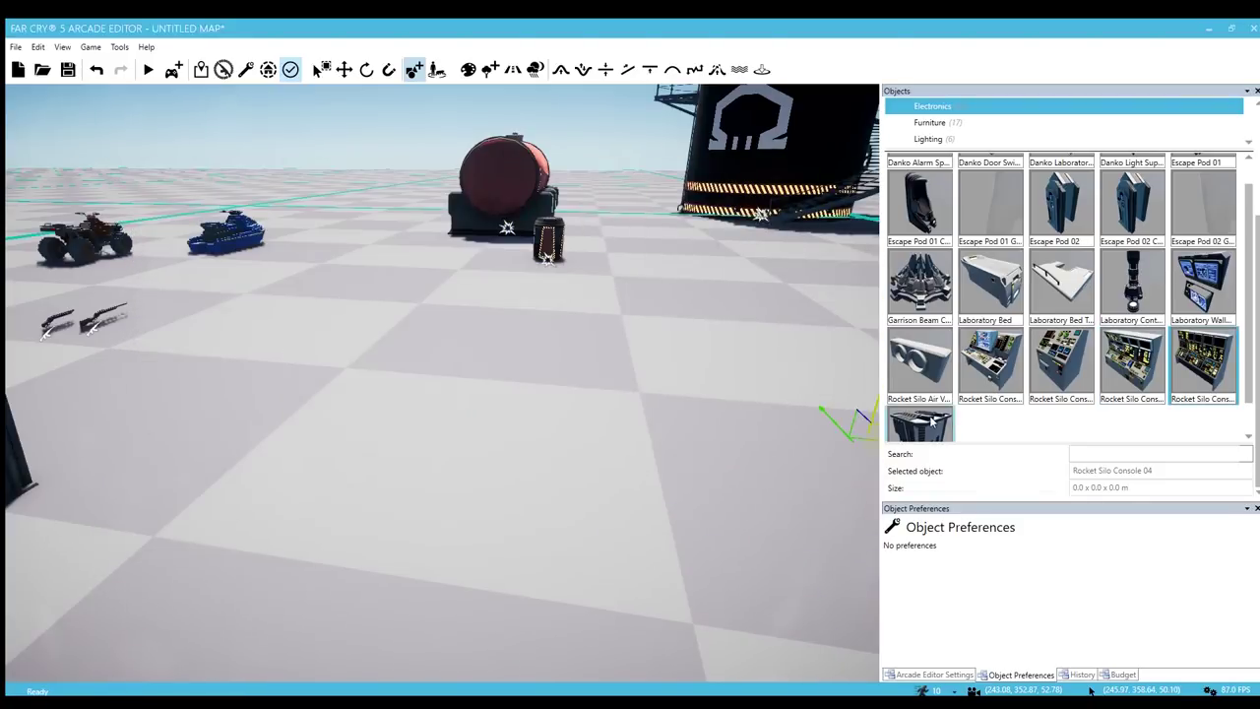
{"action": "left_click", "coordinate": [920, 399]}
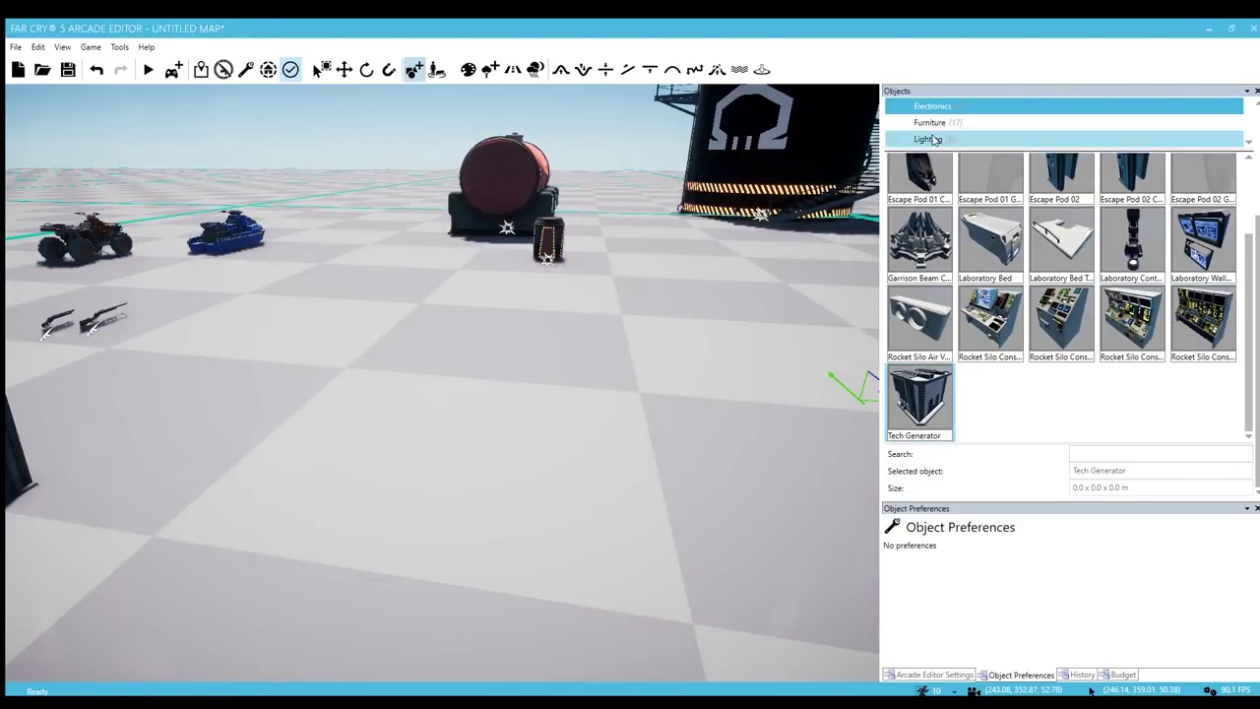
Open the Blood Dragon furniture category and preview the Danko Barrier Cover 01
{"action": "left_click", "coordinate": [932, 120]}
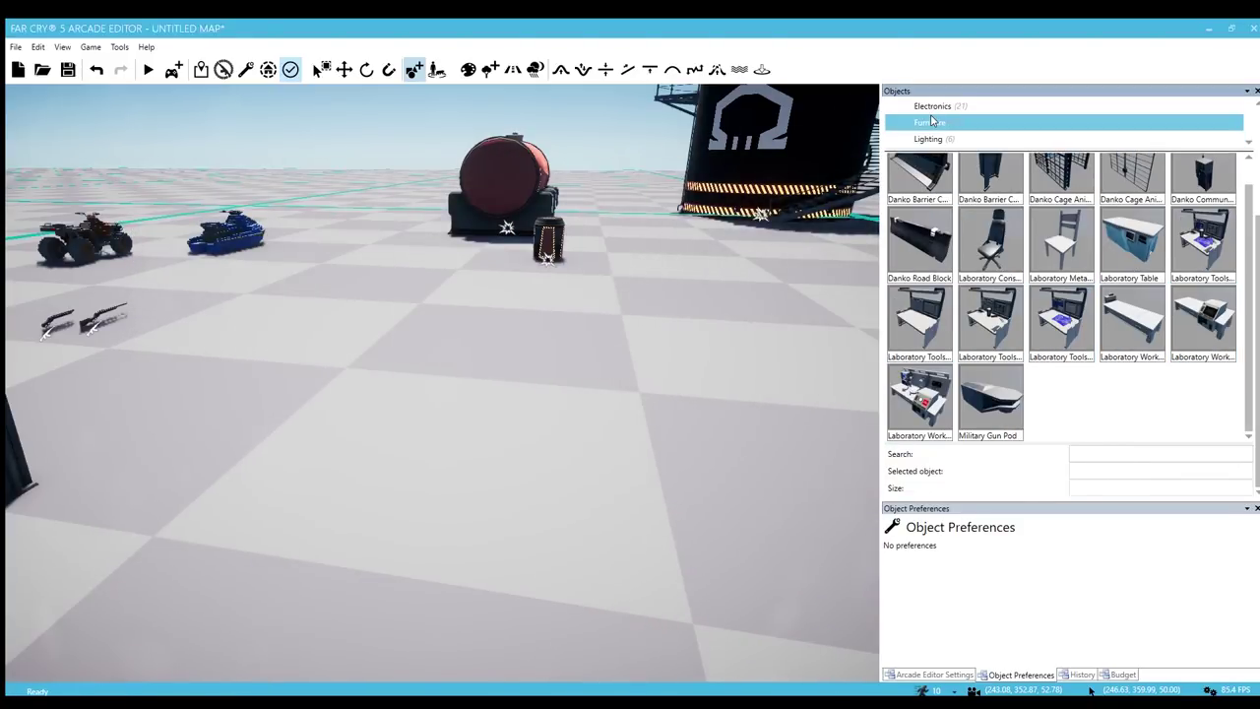
{"action": "left_click", "coordinate": [922, 189]}
{"action": "mouse_move", "coordinate": [515, 420]}
{"action": "right_mouse_down"}
{"action": "mouse_move", "coordinate": [513, 399]}
{"action": "mouse_move", "coordinate": [523, 405]}
{"action": "right_mouse_up"}
{"action": "key", "text": "d"}
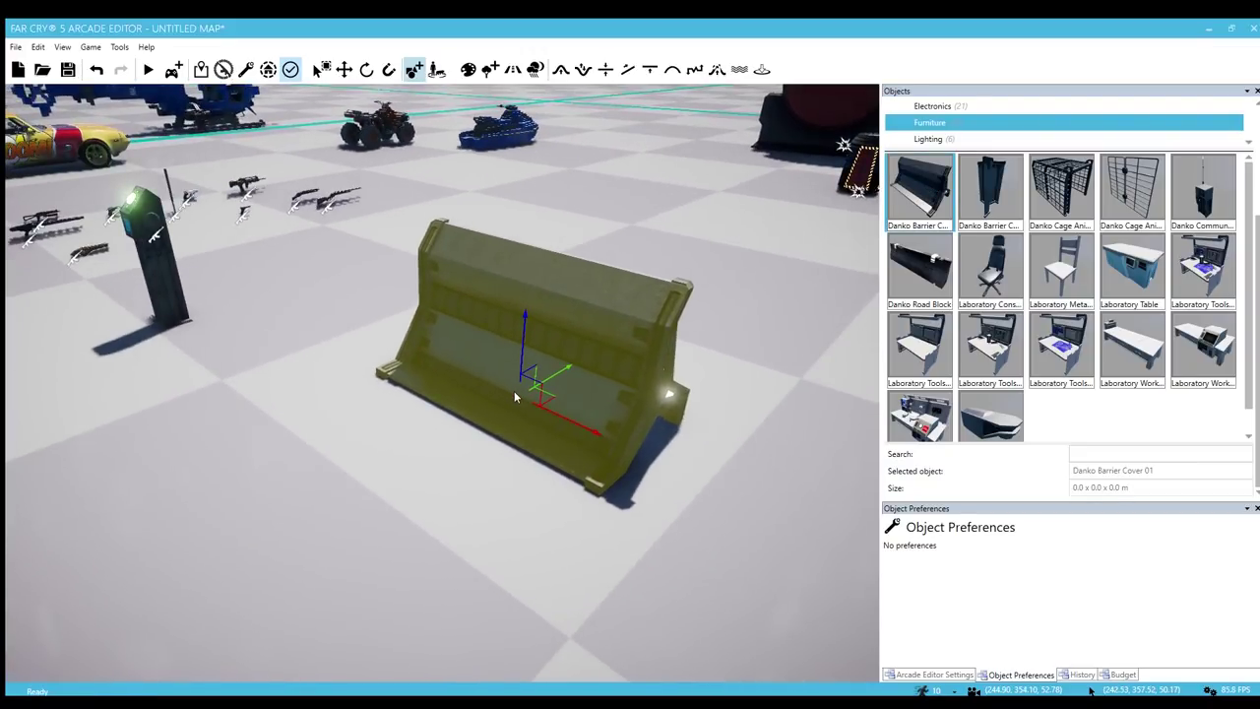
Preview the Danko Barrier Cover Standing and the two Danko animal cage models
{"action": "left_click", "coordinate": [991, 190]}
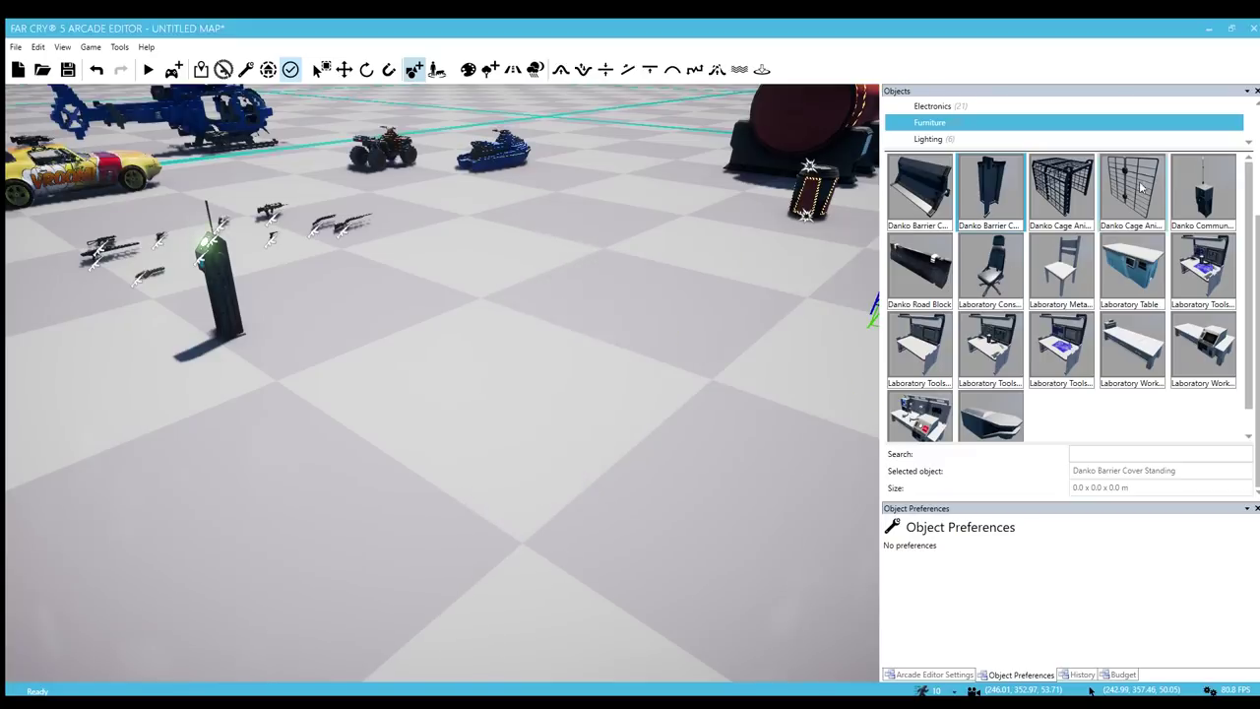
{"action": "key", "text": "d"}
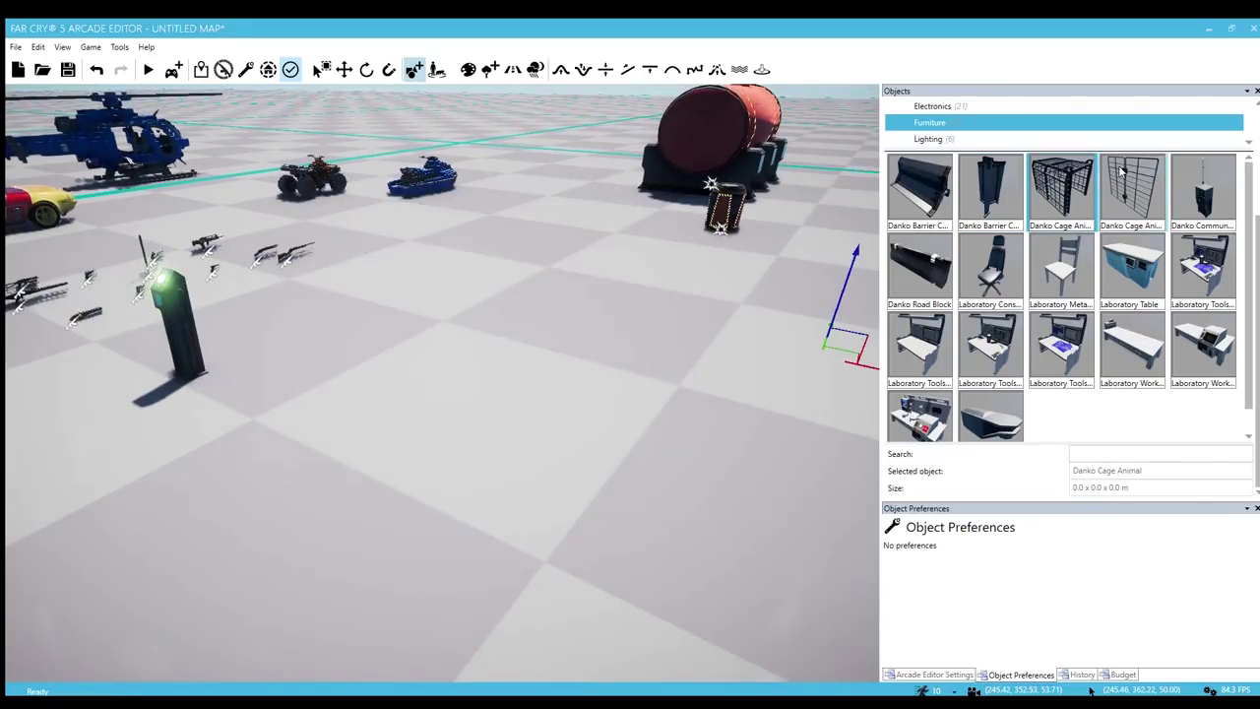
{"action": "left_click", "coordinate": [1133, 190]}
{"action": "key", "text": "w"}
{"action": "key", "text": "d"}
Preview the Danko Communication Unit and the Danko Road Block on the floor
{"action": "mouse_move", "coordinate": [614, 391]}
{"action": "right_mouse_down"}
{"action": "mouse_move", "coordinate": [522, 365]}
{"action": "mouse_move", "coordinate": [556, 352]}
{"action": "mouse_move", "coordinate": [613, 388]}
{"action": "right_mouse_up"}
{"action": "key", "text": "s"}
{"action": "key", "text": "a"}
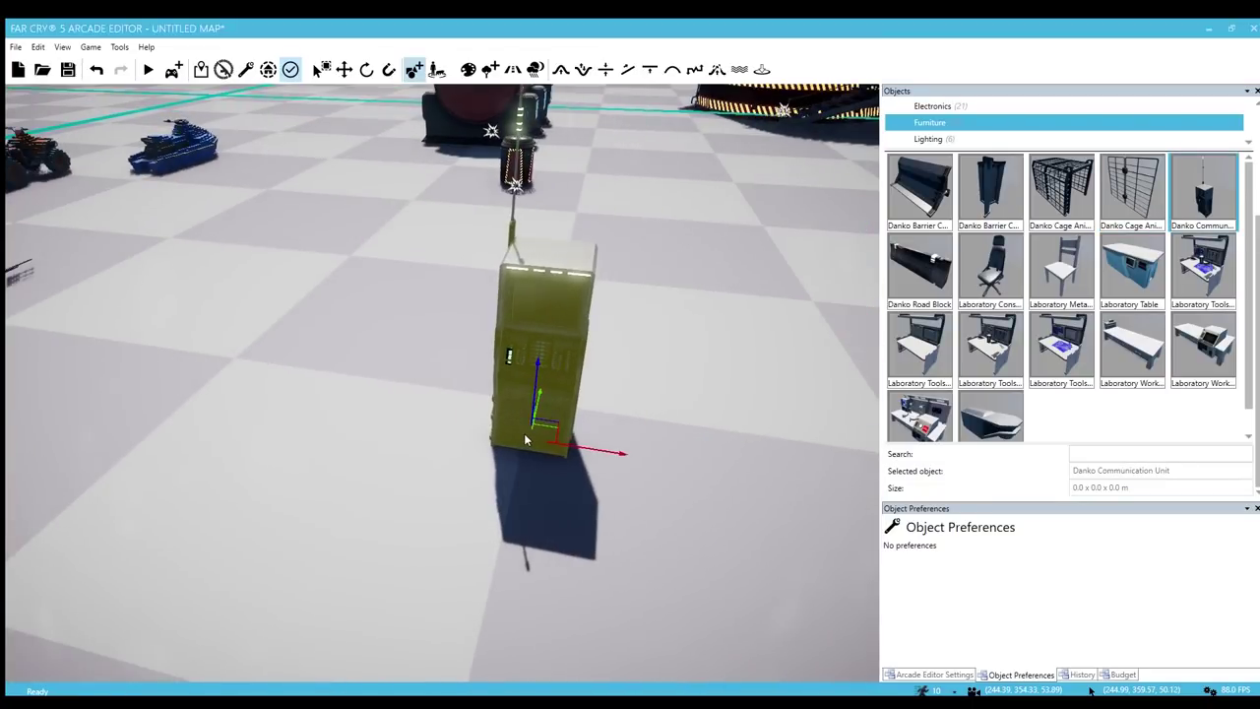
{"action": "key", "text": "a"}
{"action": "right_click_drag", "start_coordinate": [481, 465], "coordinate": [419, 483]}
{"action": "key", "text": "w"}
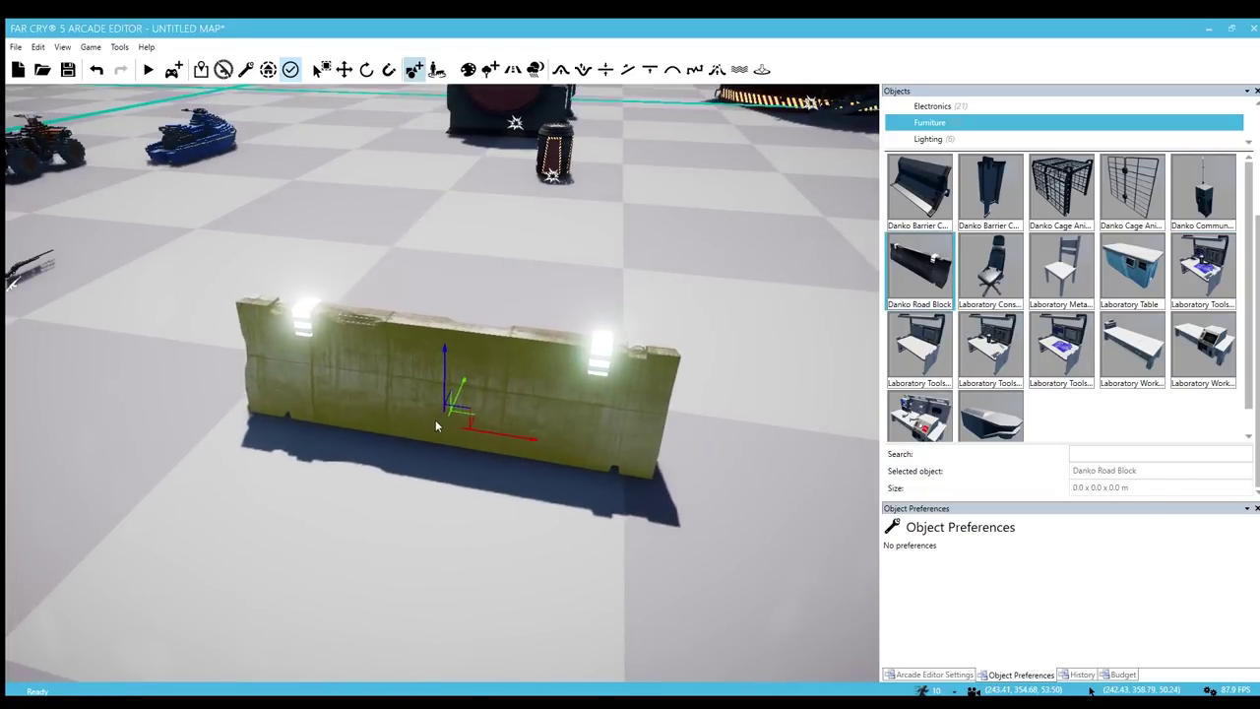
Preview the laboratory console chair and the Laboratory Tools Bench in its Empty, Equipment and Plans versions
{"action": "left_click", "coordinate": [1000, 285]}
{"action": "key", "text": "w"}
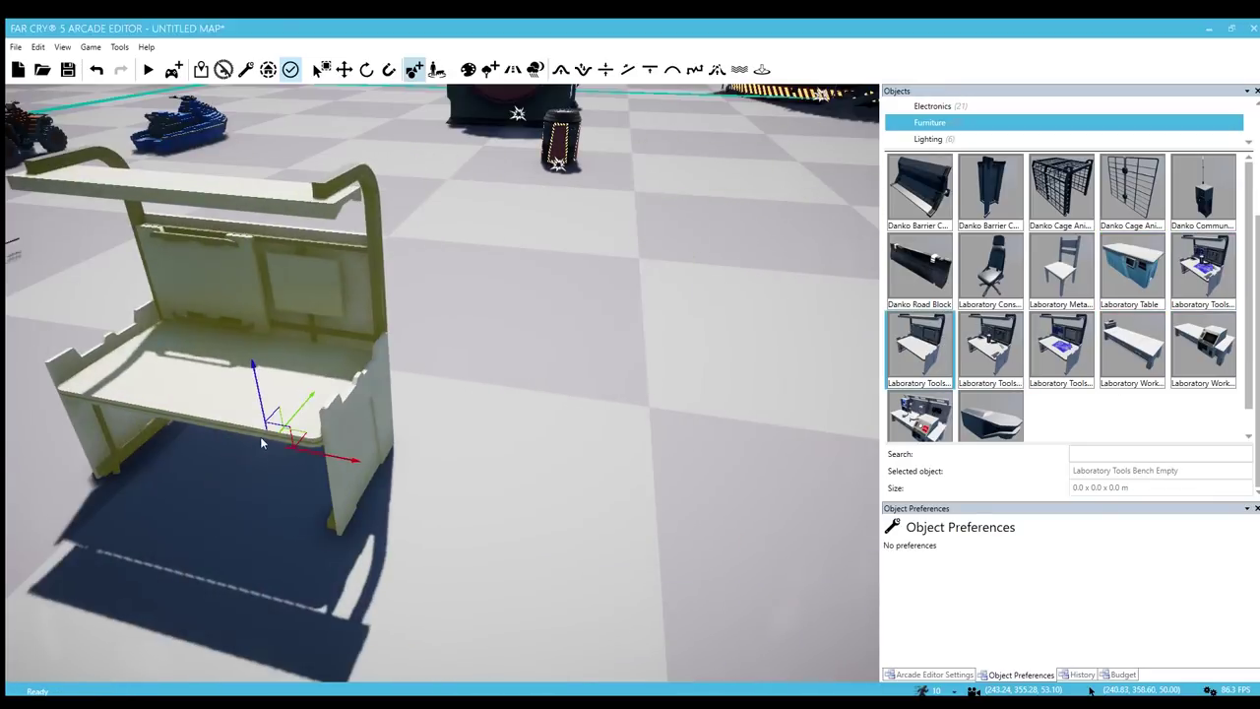
{"action": "left_click", "coordinate": [992, 340]}
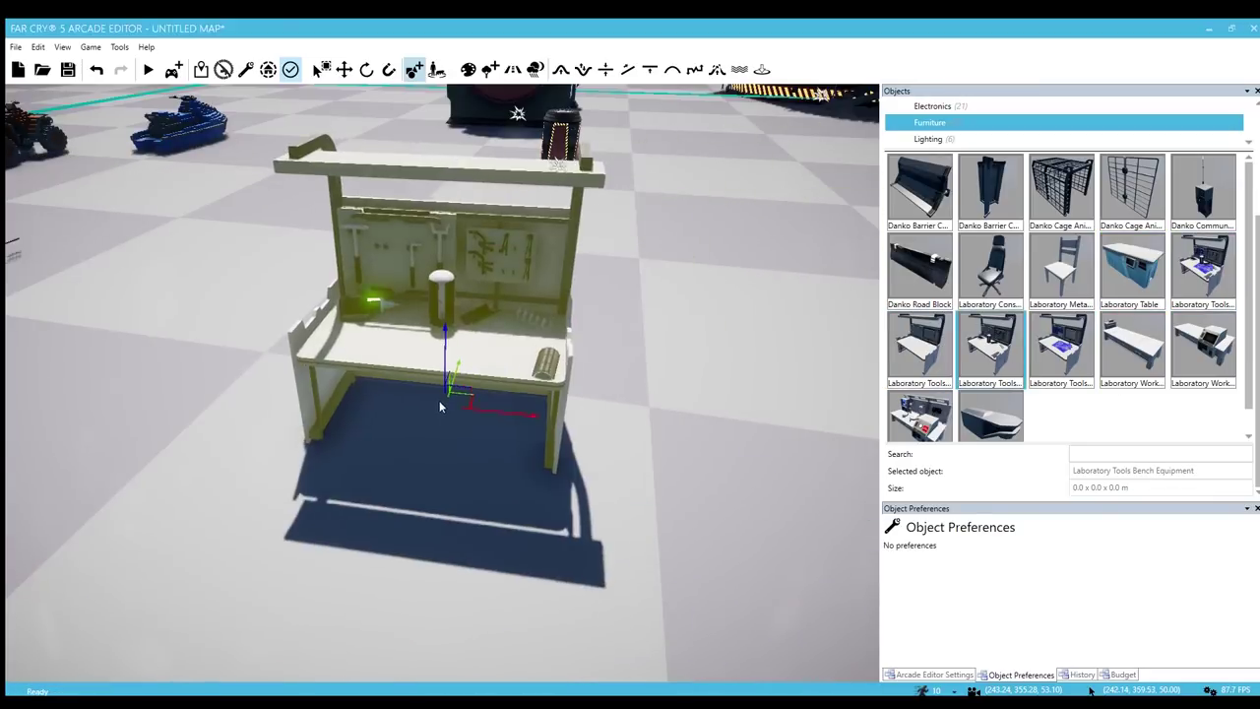
{"action": "left_click", "coordinate": [1060, 347]}
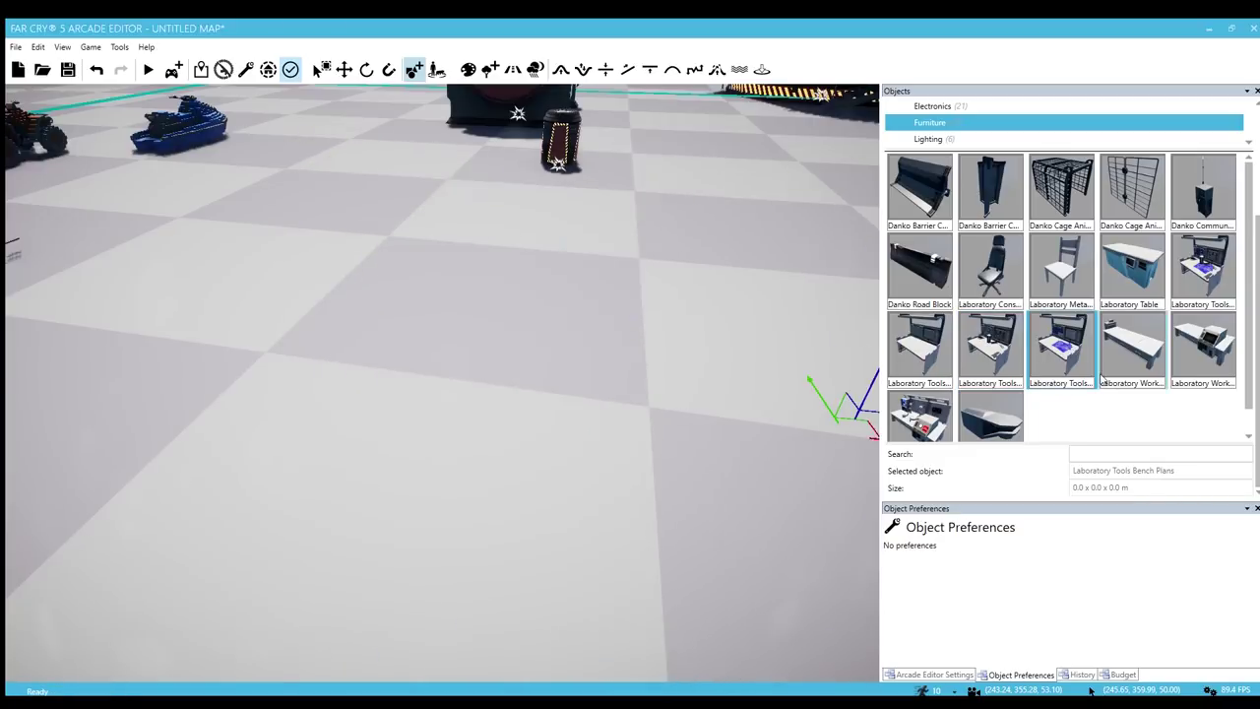
Preview the last laboratory workbench model and the Military Gun Pod against the side of the red pressure tank
{"action": "left_click", "coordinate": [920, 412]}
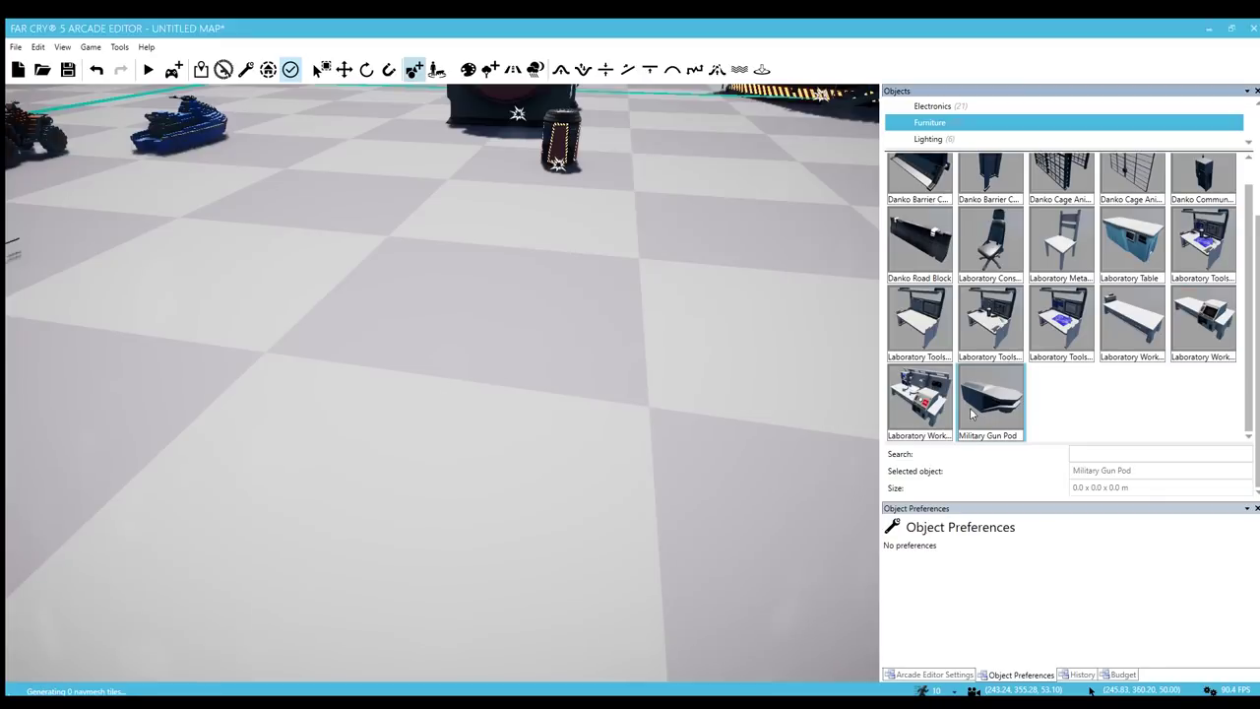
{"action": "right_click_drag", "start_coordinate": [479, 439], "coordinate": [468, 293]}
{"action": "key", "text": "w"}
{"action": "key", "text": "w"}
{"action": "key", "text": "w"}
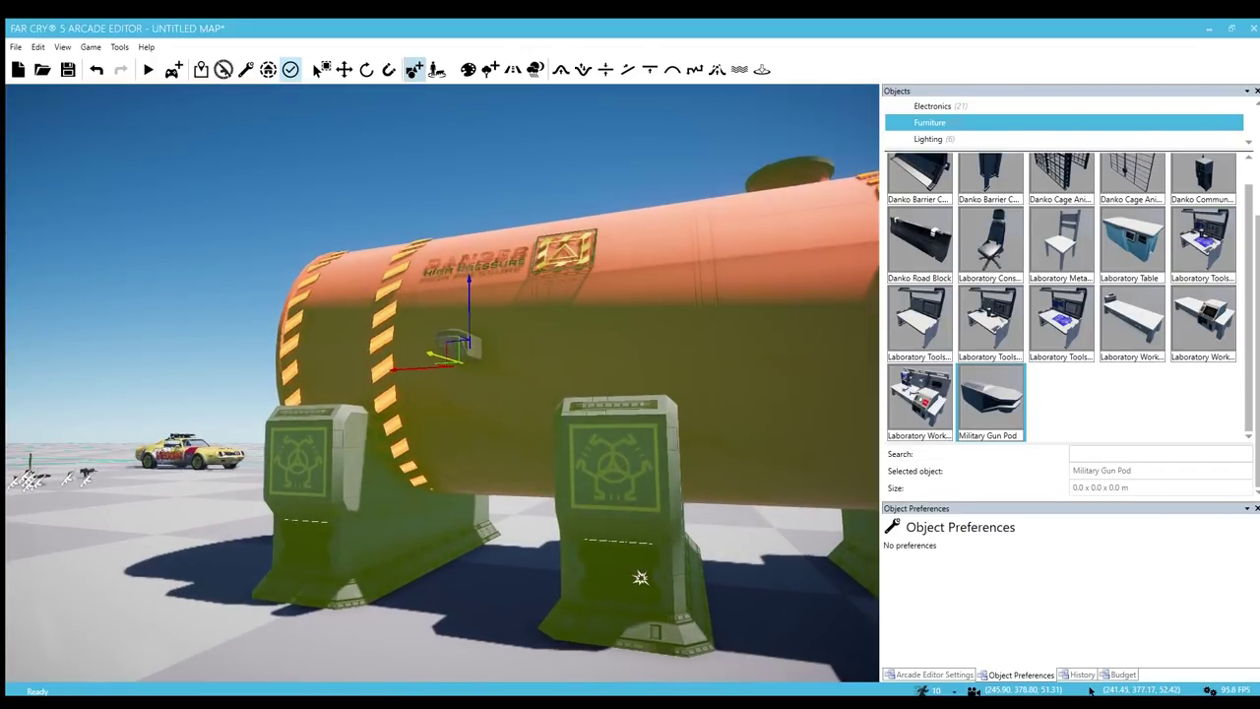
{"action": "key", "text": "w"}
{"action": "right_click_drag", "start_coordinate": [467, 345], "coordinate": [425, 372]}
Preview the Military Gun Pod on the open floor in front of the radioactive barrel
{"action": "key", "text": "w"}
{"action": "key", "text": "s"}
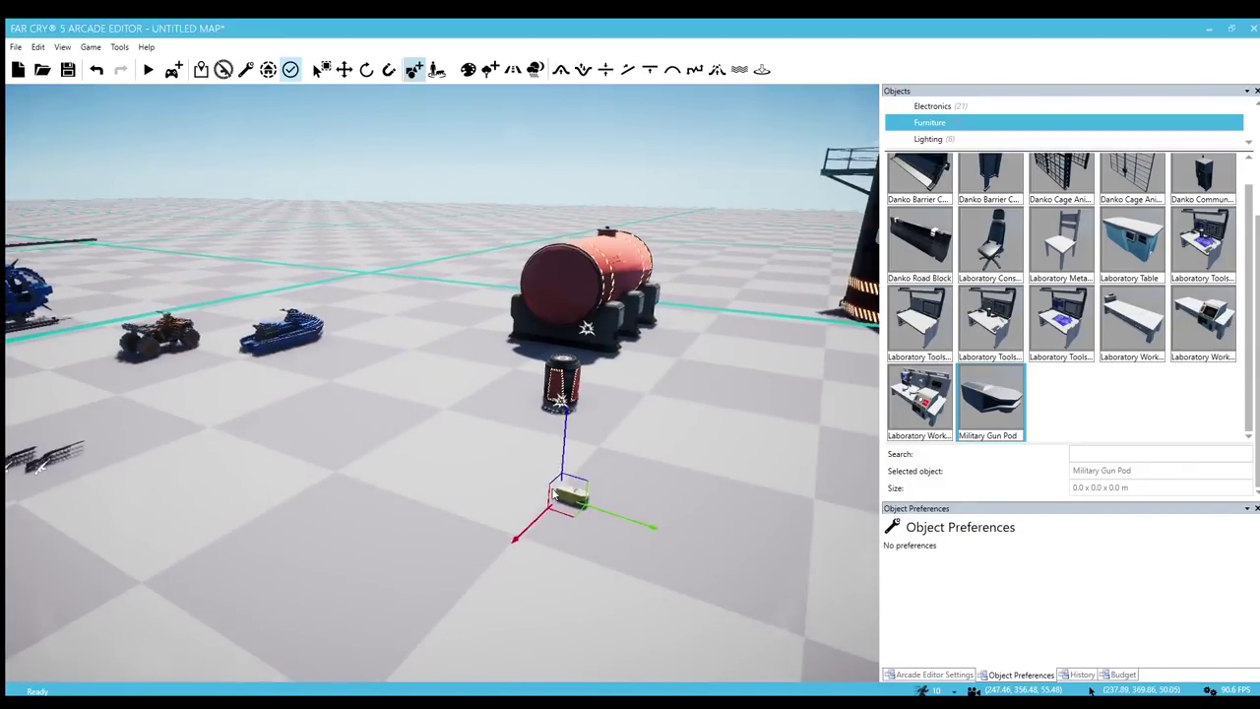
{"action": "key", "text": "w"}
{"action": "mouse_move", "coordinate": [559, 504]}
{"action": "right_mouse_down"}
{"action": "mouse_move", "coordinate": [589, 532]}
{"action": "mouse_move", "coordinate": [561, 506]}
{"action": "right_mouse_up"}
{"action": "key", "text": "s"}
{"action": "key", "text": "d"}
Open the Blood Dragon lighting category and place a Danko Lamp Post on the open floor near the raised red tank
{"action": "scroll", "coordinate": [1253, 372], "scroll_direction": "up", "scroll_amount": 5}
{"action": "scroll", "coordinate": [1194, 382], "scroll_direction": "down", "scroll_amount": 4}
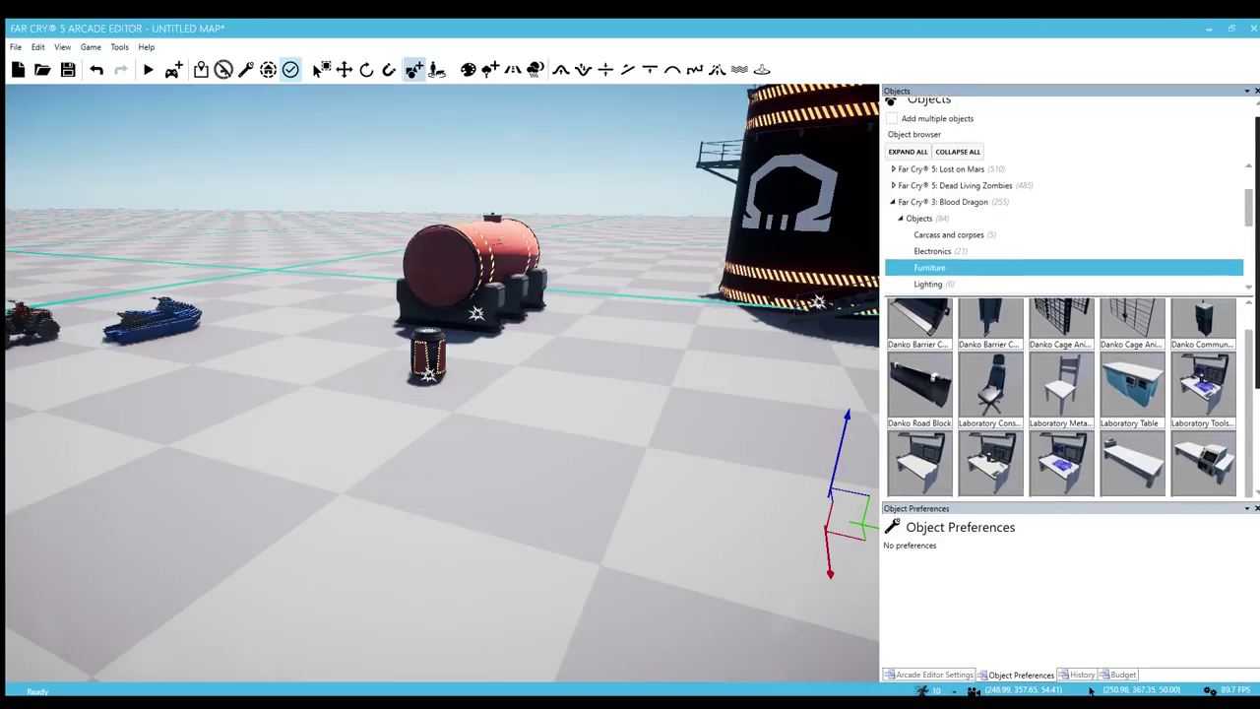
{"action": "left_click_drag", "start_coordinate": [1257, 386], "coordinate": [1257, 287]}
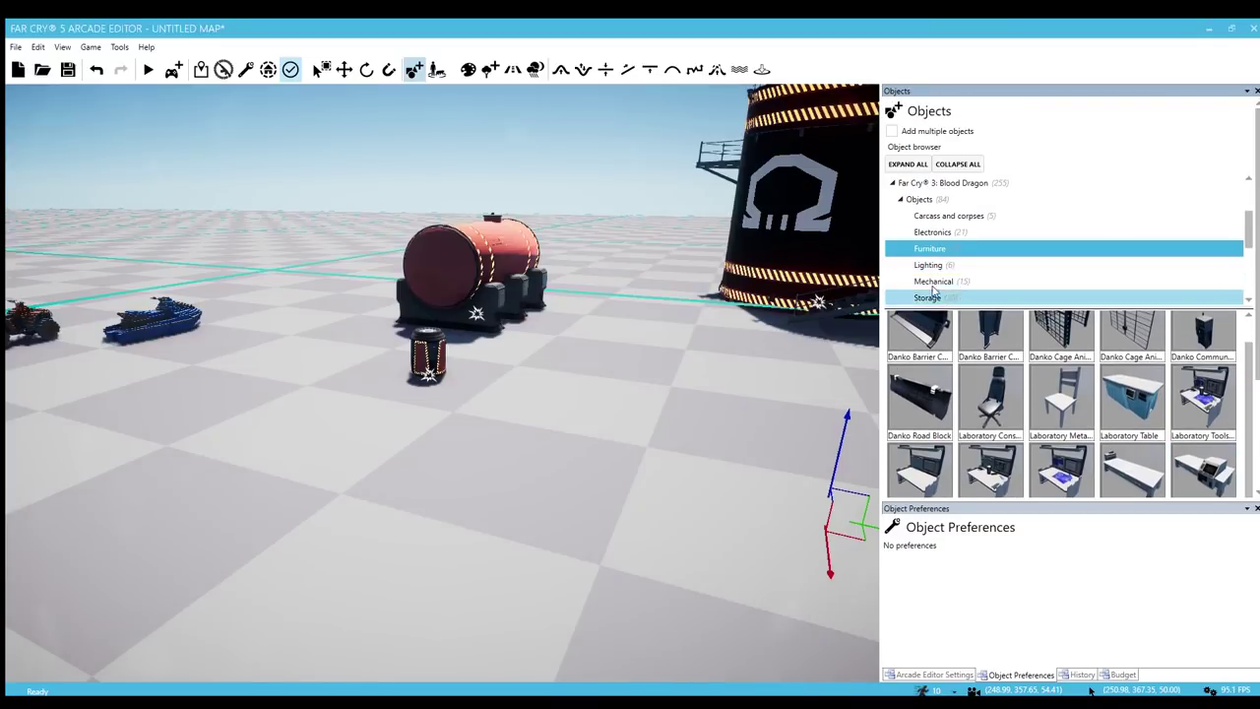
{"action": "left_click", "coordinate": [930, 265]}
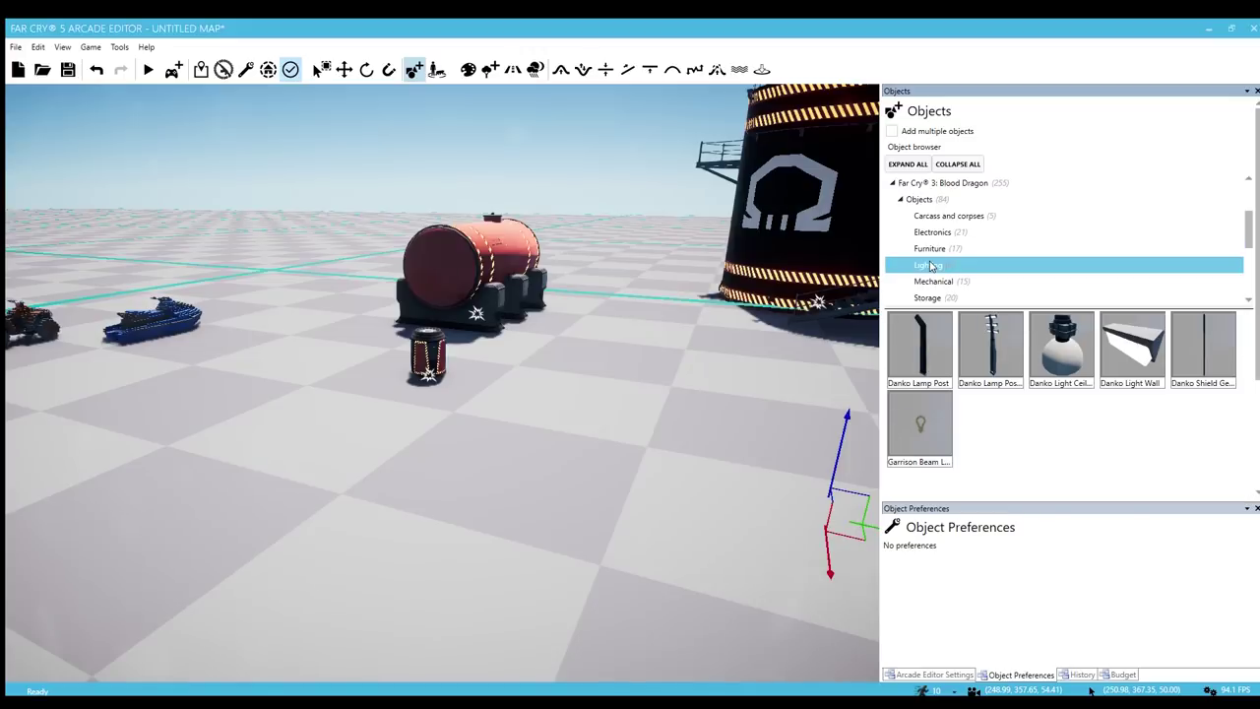
{"action": "left_click", "coordinate": [920, 346]}
{"action": "right_click_drag", "start_coordinate": [543, 501], "coordinate": [487, 498]}
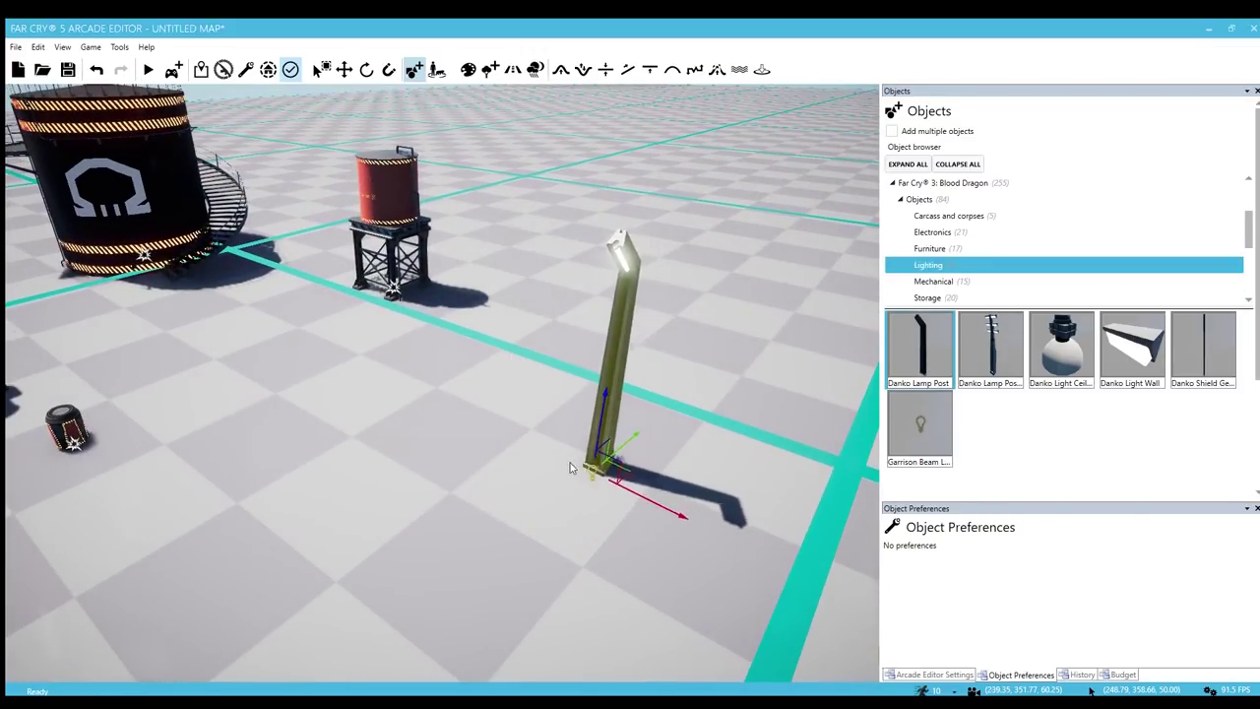
{"action": "left_click_drag", "start_coordinate": [519, 430], "coordinate": [519, 431]}
Place a Danko Lamp Post Large beside the smaller lamp post and set its texture to Emissive_Green
{"action": "left_click_drag", "start_coordinate": [991, 345], "coordinate": [605, 493]}
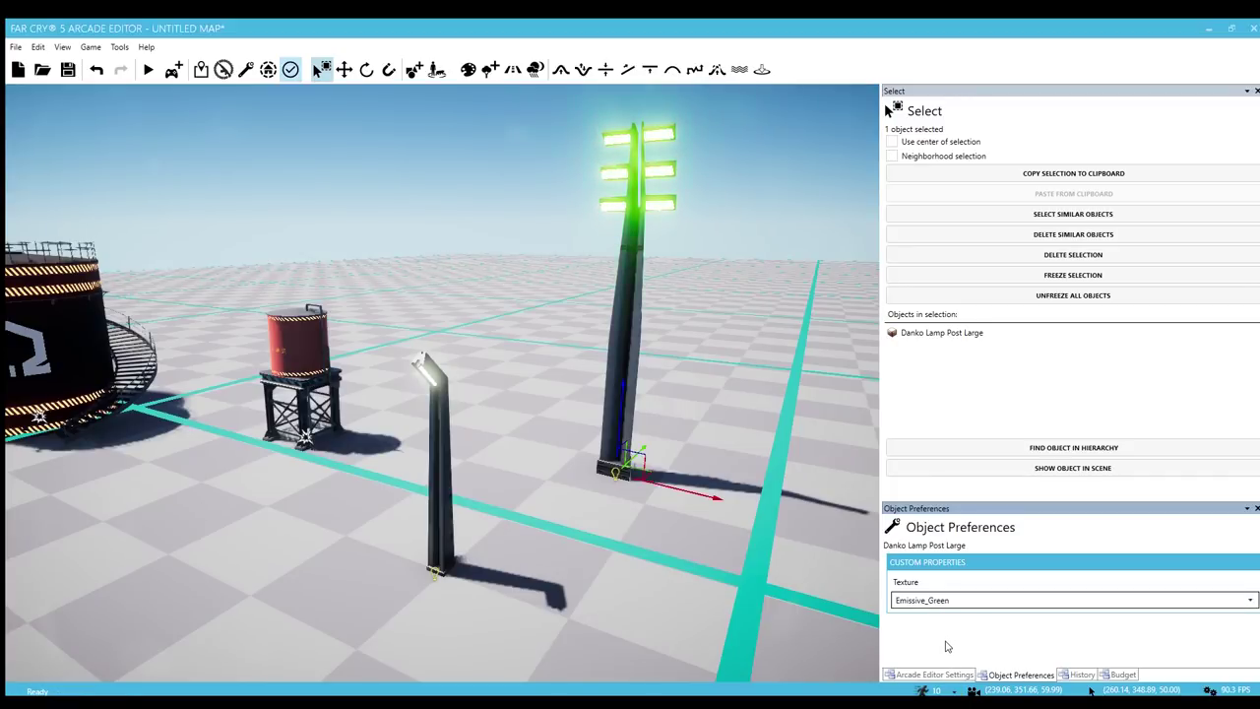
{"action": "right_click_drag", "start_coordinate": [517, 501], "coordinate": [523, 501]}
{"action": "key", "text": "w"}
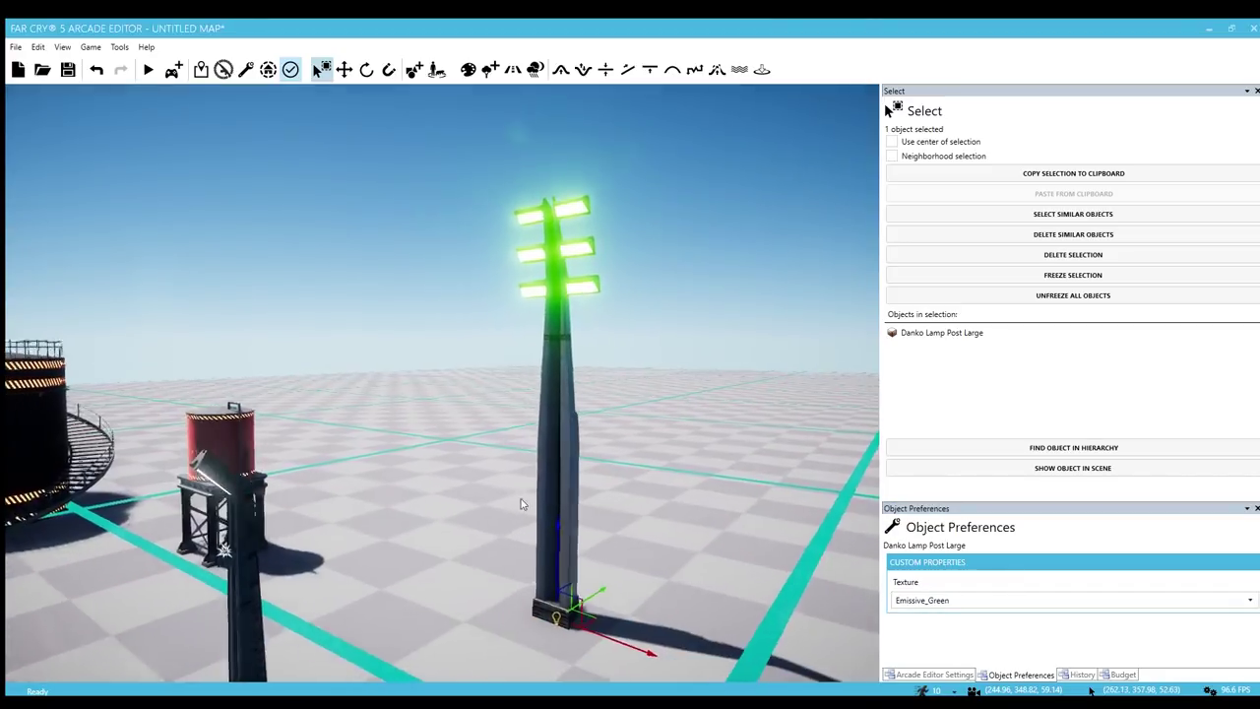
Preview the Danko ceiling light against the upper part of the smaller lamp post
{"action": "key", "text": "s"}
{"action": "right_click_drag", "start_coordinate": [801, 561], "coordinate": [547, 528]}
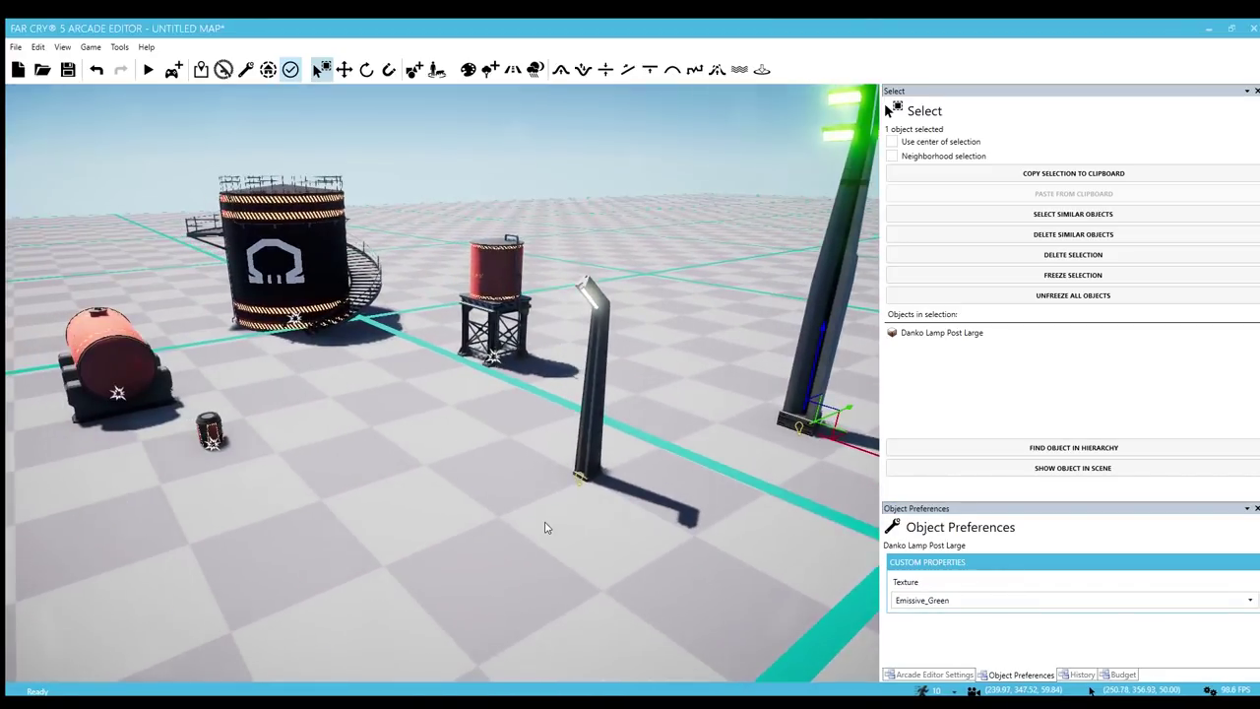
{"action": "key", "text": "5"}
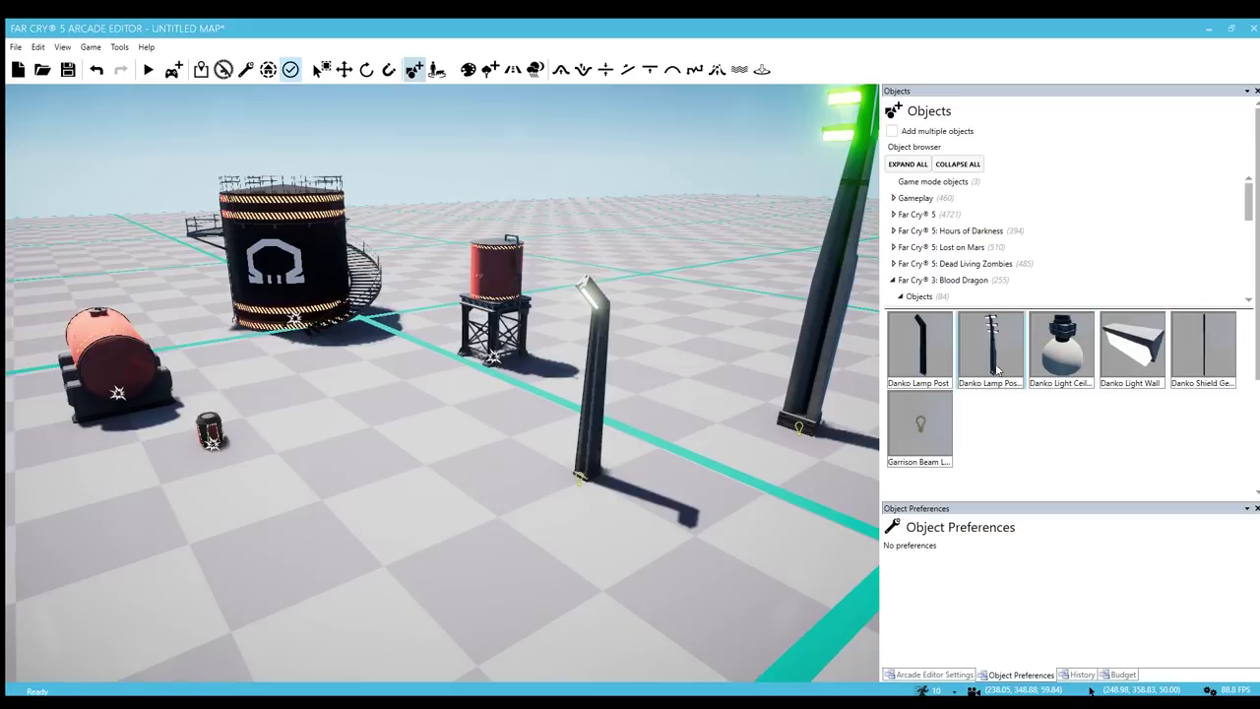
{"action": "right_click_drag", "start_coordinate": [510, 502], "coordinate": [510, 503]}
{"action": "key", "text": "w"}
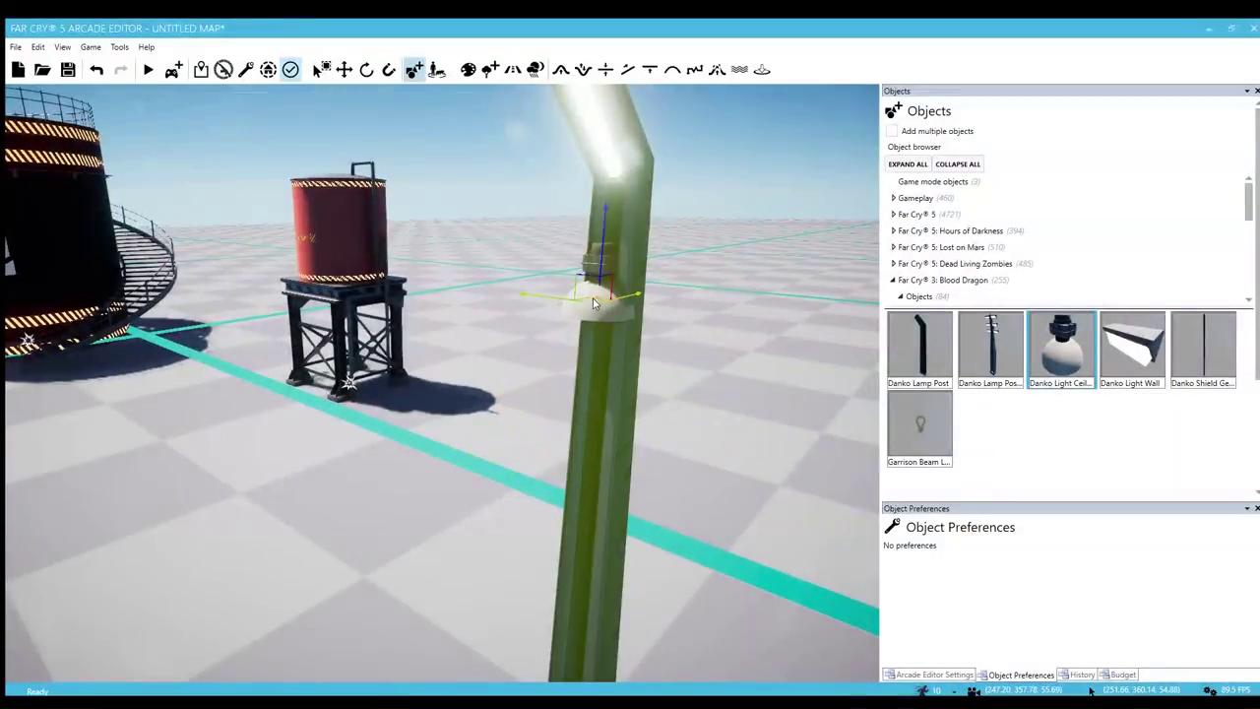
{"action": "key", "text": "w"}
{"action": "right_click_drag", "start_coordinate": [596, 299], "coordinate": [596, 304]}
{"action": "key", "text": "s"}
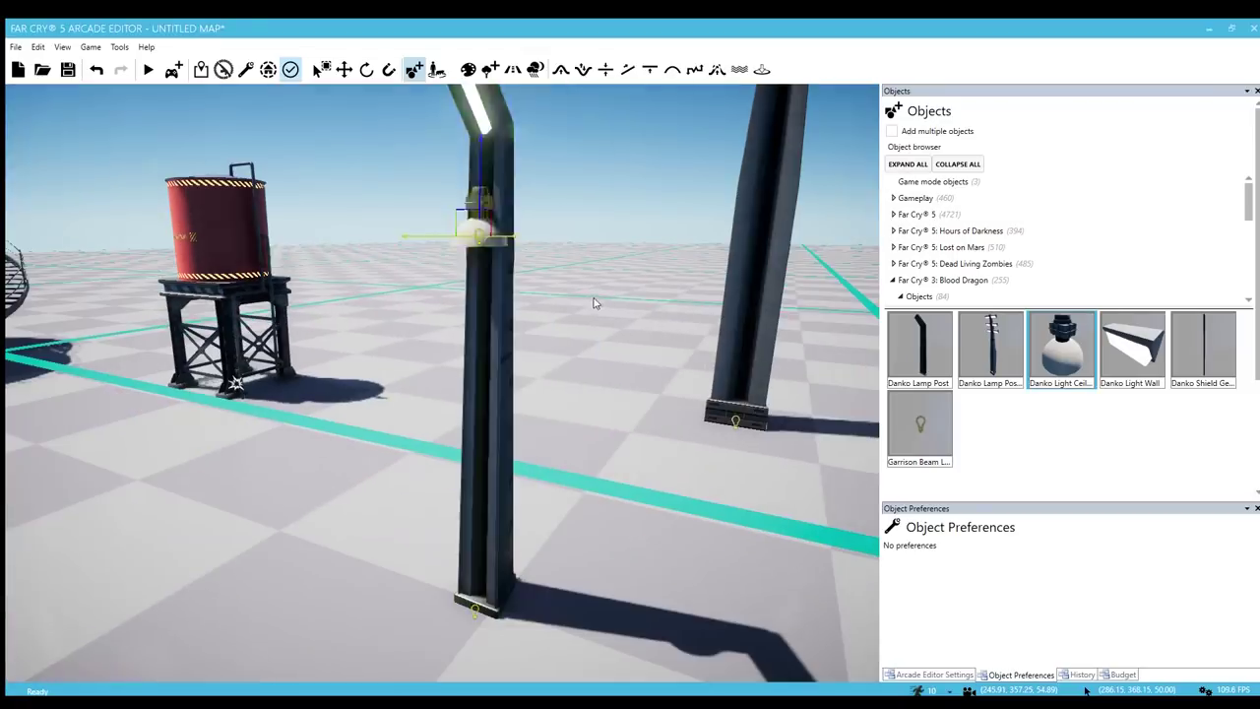
{"action": "key", "text": "w"}
Preview the Danko shield object and the Garrison beam light on the open floor around the lamp posts
{"action": "left_click", "coordinate": [1203, 350]}
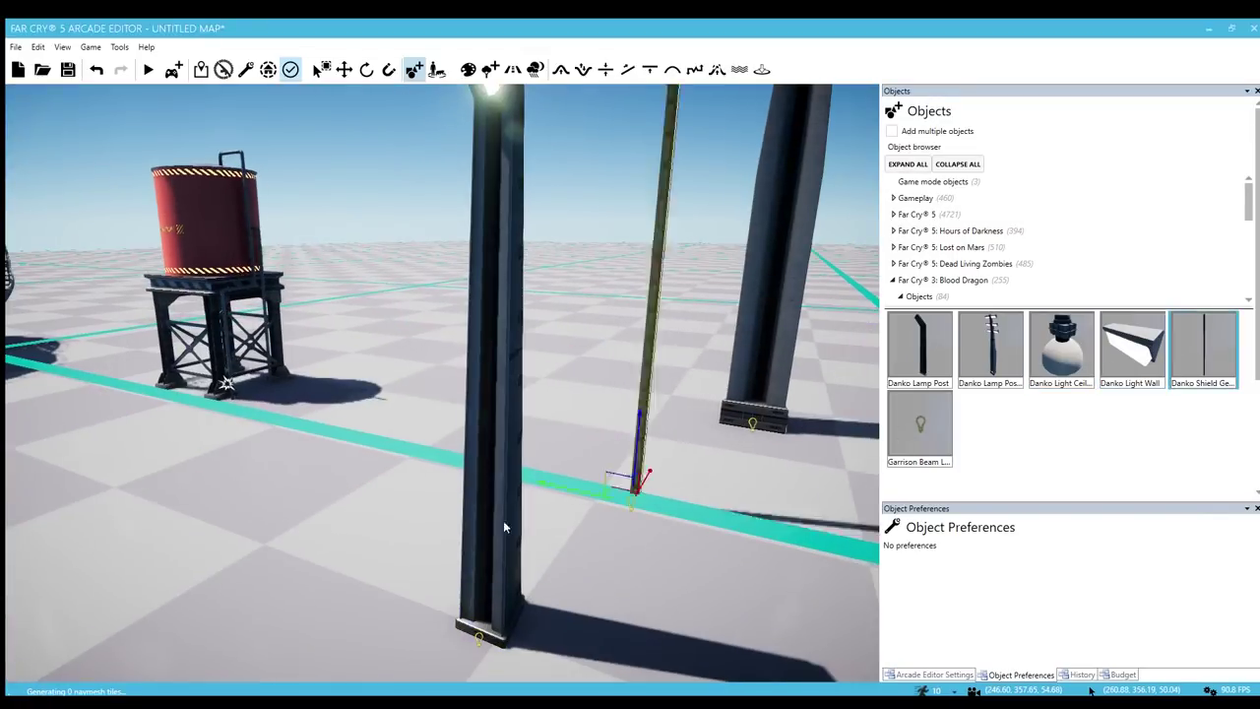
{"action": "right_click_drag", "start_coordinate": [503, 520], "coordinate": [375, 525]}
{"action": "key", "text": "s"}
{"action": "left_click", "coordinate": [932, 431]}
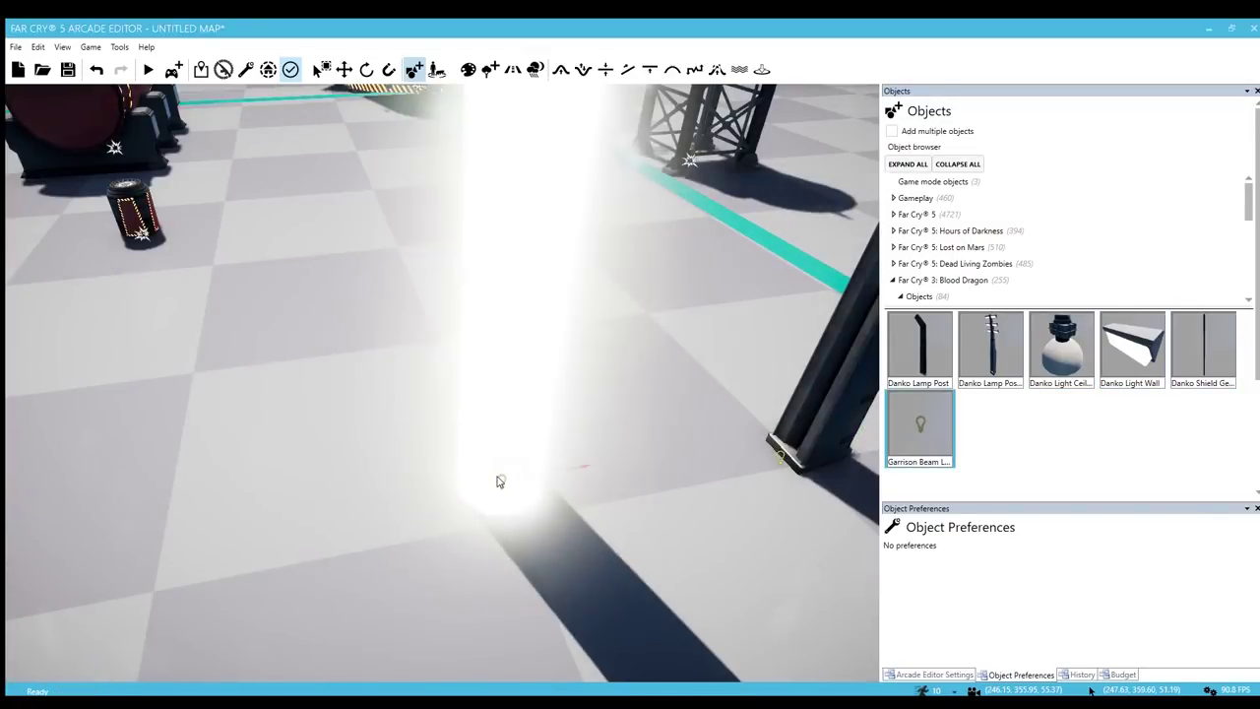
{"action": "key", "text": "s"}
{"action": "right_click_drag", "start_coordinate": [501, 482], "coordinate": [491, 514]}
{"action": "key", "text": "s"}
Open the Blood Dragon Mechanical category and preview the corner and straight Danko pipe models
{"action": "scroll", "coordinate": [1047, 246], "scroll_direction": "down", "scroll_amount": 1}
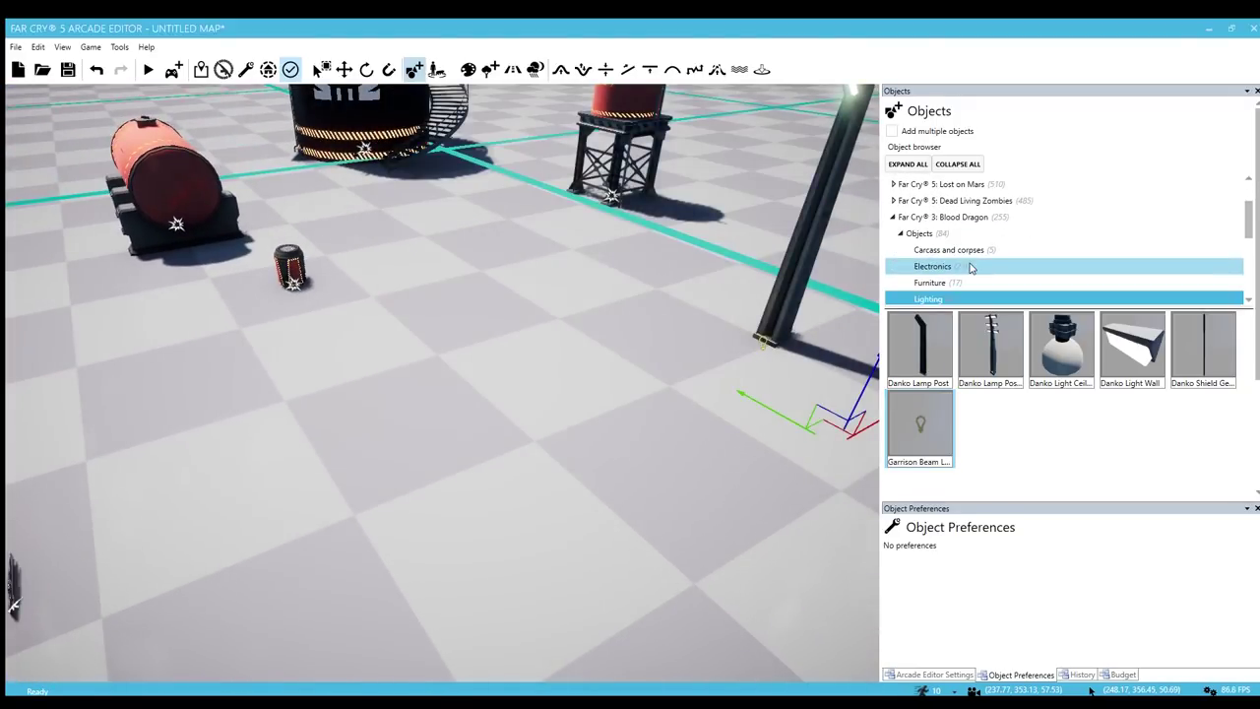
{"action": "left_click", "coordinate": [963, 283]}
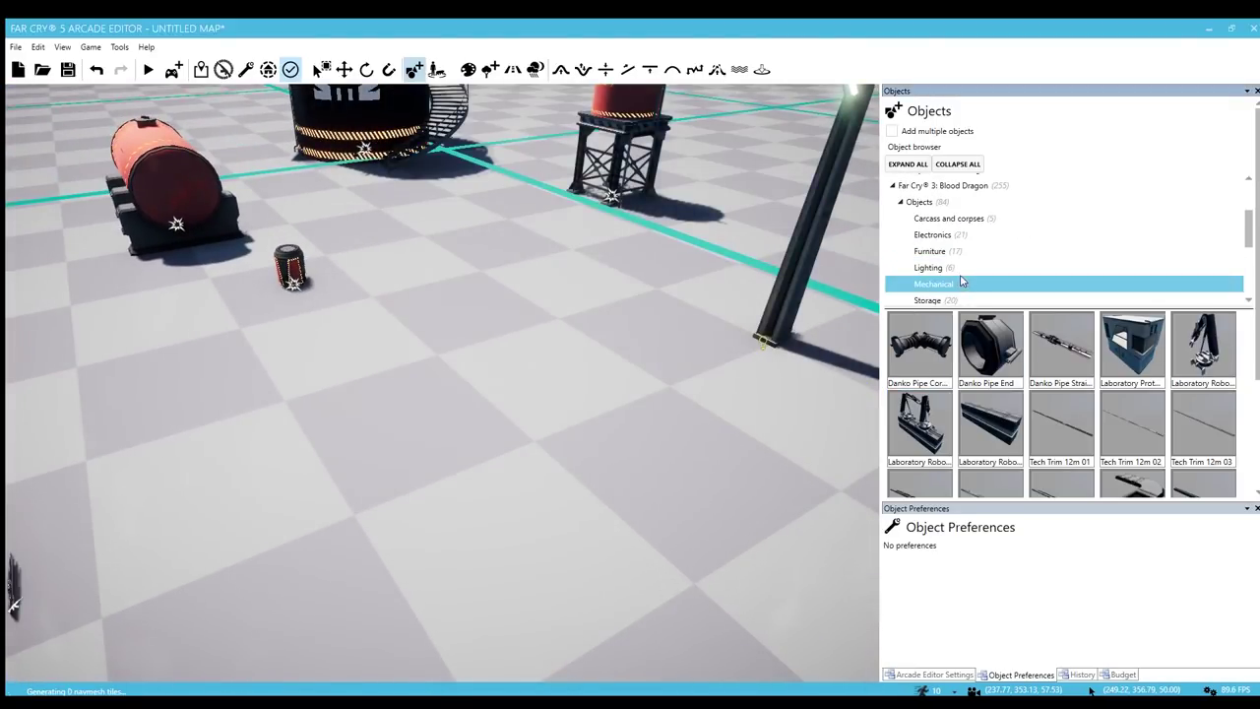
{"action": "left_click", "coordinate": [921, 340]}
{"action": "key", "text": "w"}
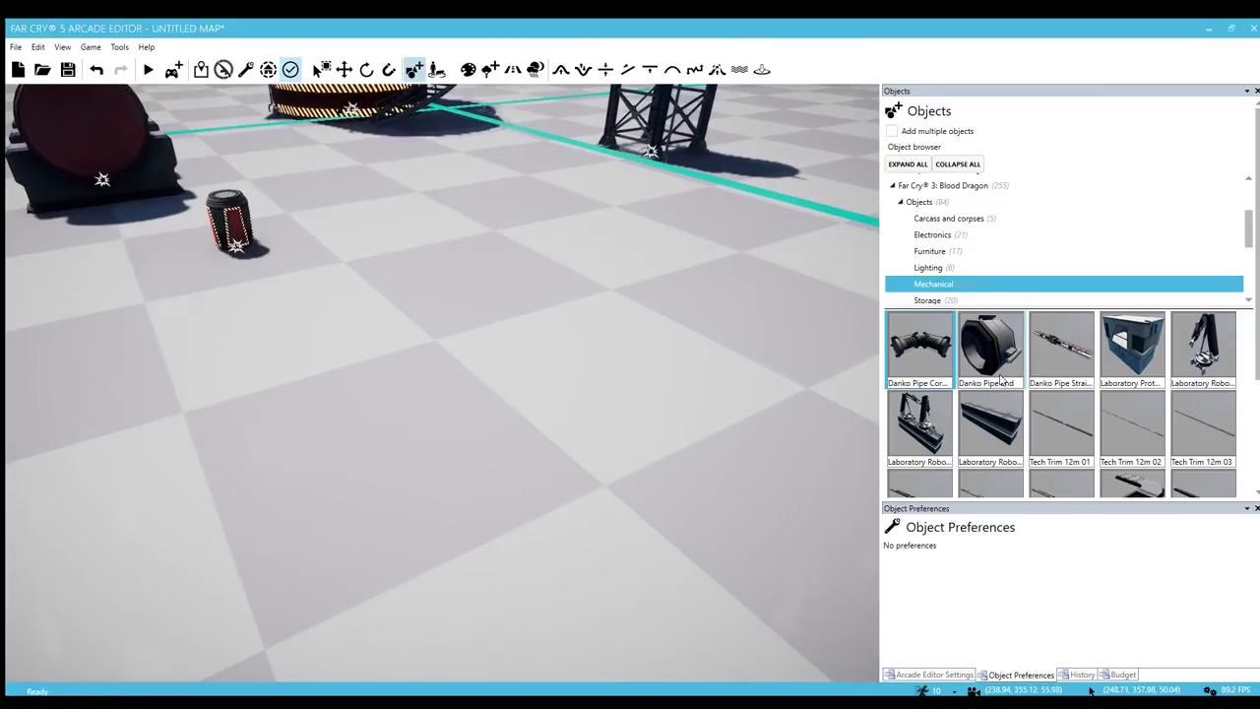
{"action": "key", "text": "w"}
{"action": "left_click", "coordinate": [1064, 366]}
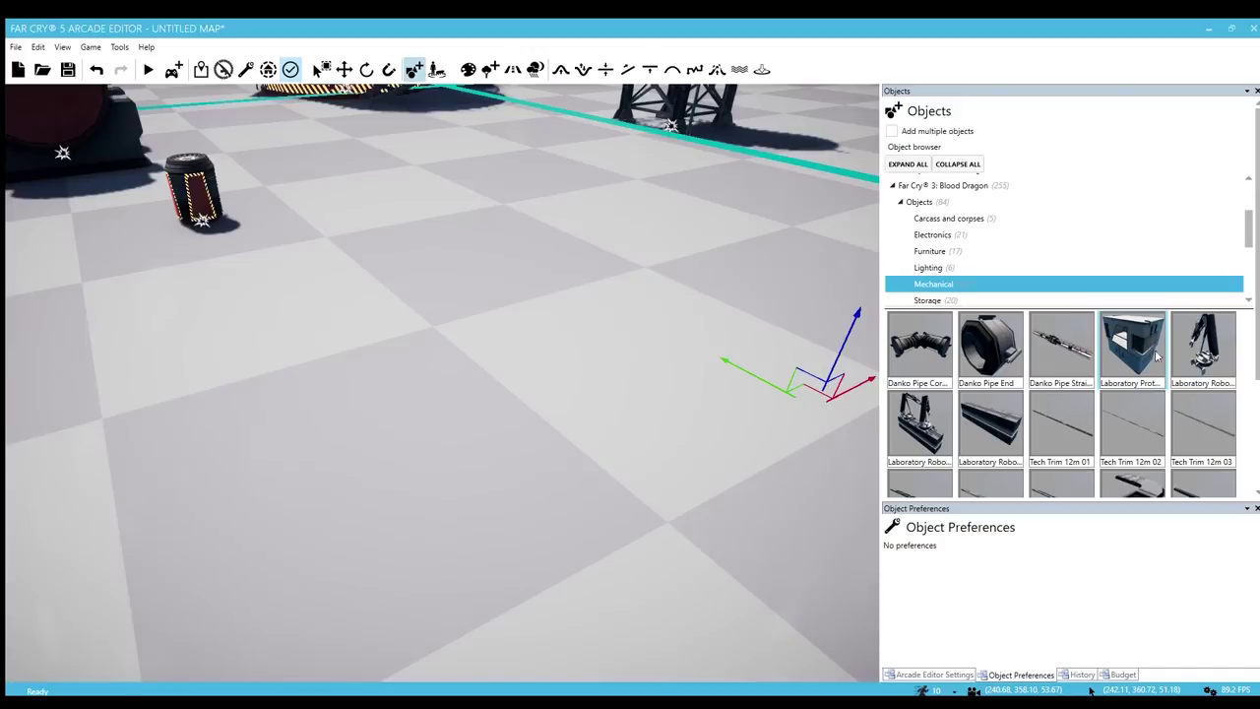
Preview the laboratory robot arm models and their base on the open floor near the radioactive barrel
{"action": "left_click", "coordinate": [1203, 345]}
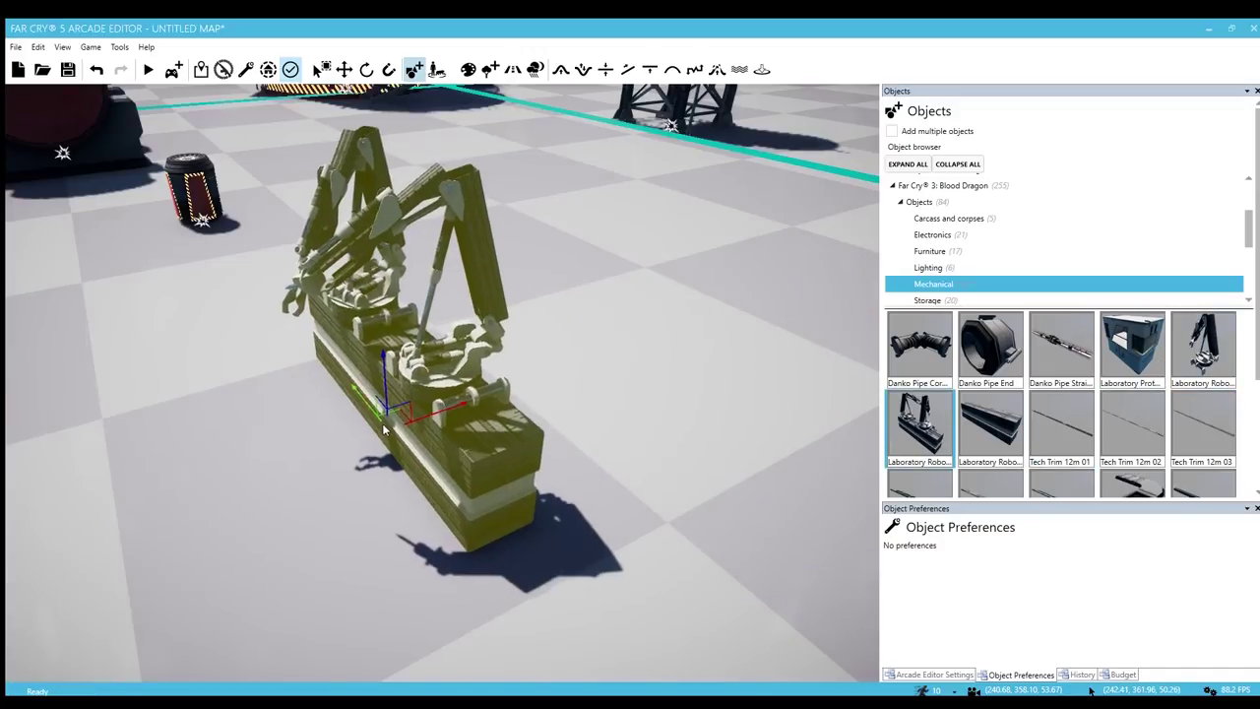
{"action": "left_click", "coordinate": [990, 423]}
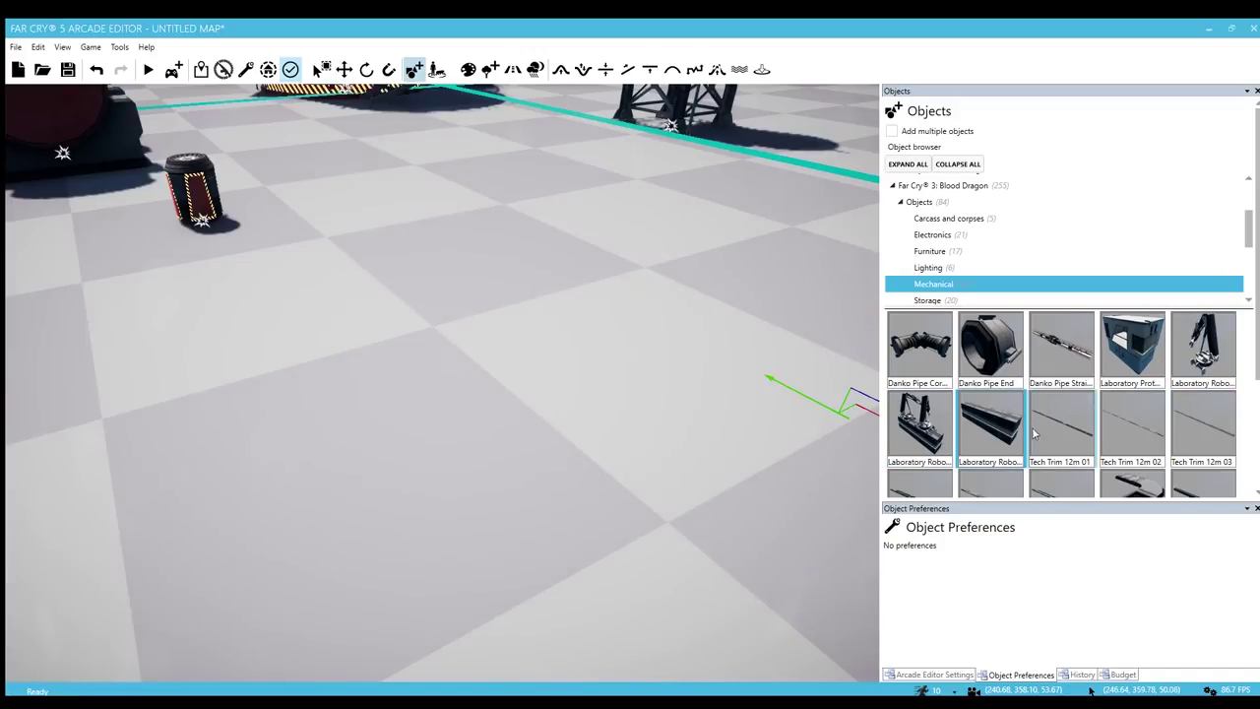
{"action": "scroll", "coordinate": [1258, 365], "scroll_direction": "down", "scroll_amount": 3}
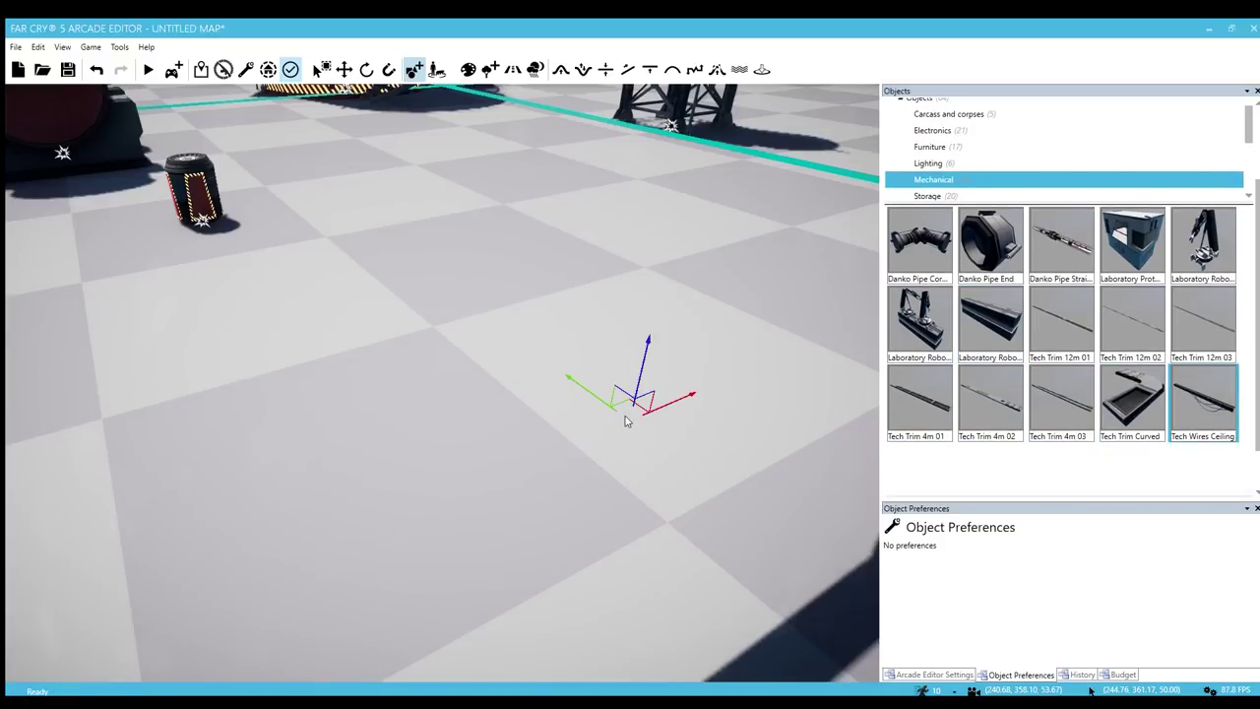
Examine the Tech Wires Ceiling model's beam and hanging cables beside the smaller lamp post
{"action": "key", "text": "d"}
{"action": "right_click_drag", "start_coordinate": [628, 421], "coordinate": [552, 374]}
{"action": "key", "text": "d"}
{"action": "key", "text": "w"}
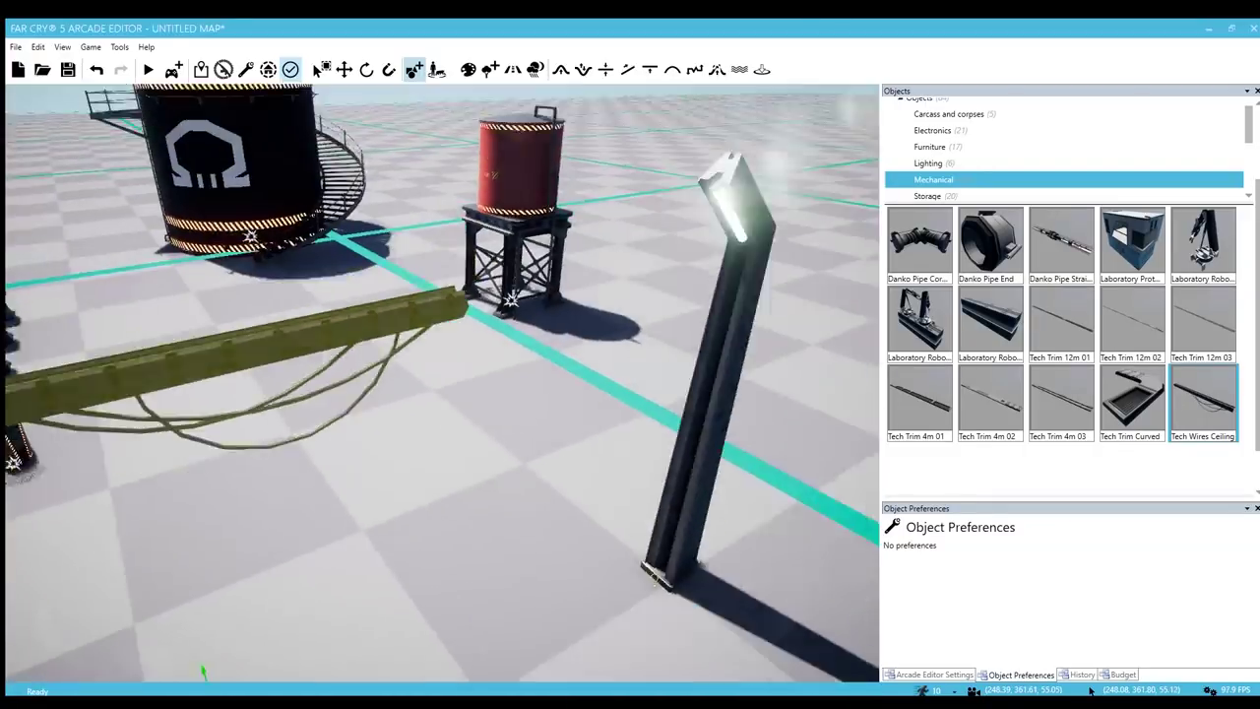
{"action": "right_click_drag", "start_coordinate": [823, 463], "coordinate": [823, 435]}
{"action": "key", "text": "s"}
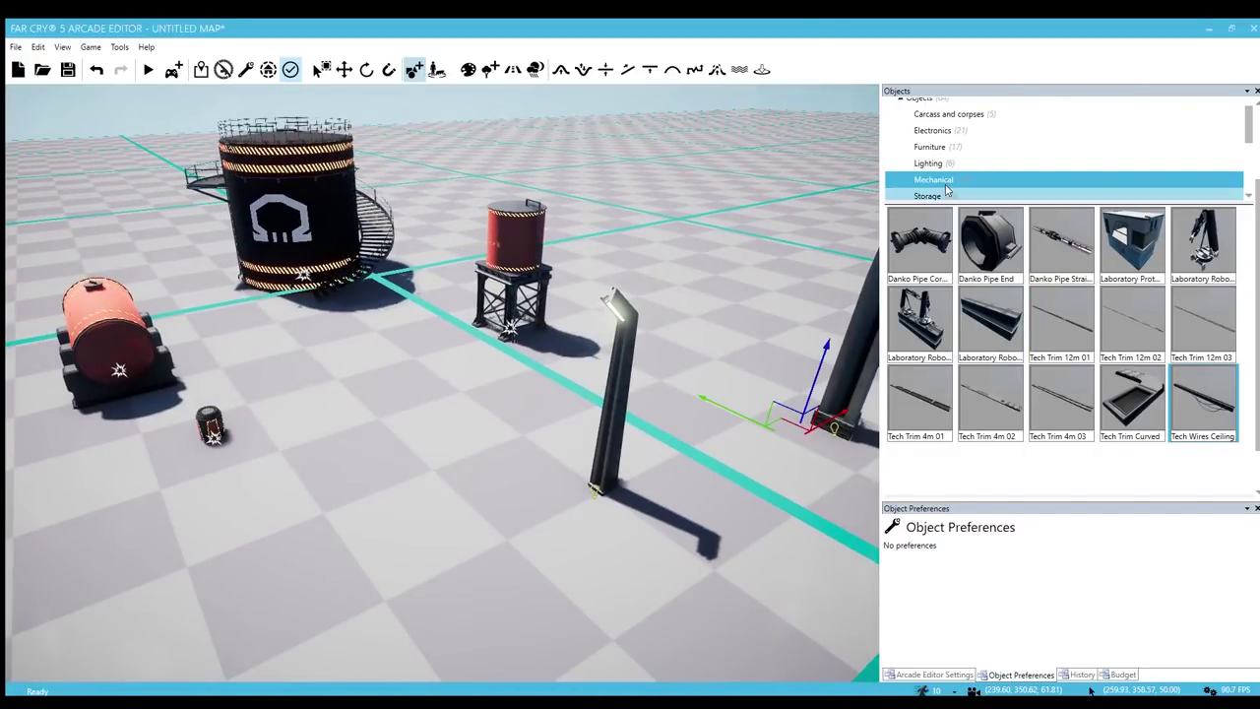
Open the Storage category and place the first Danko equipment crate in front of the large Omega tank
{"action": "left_click", "coordinate": [945, 194]}
{"action": "key", "text": "w"}
{"action": "right_click_drag", "start_coordinate": [395, 449], "coordinate": [295, 449]}
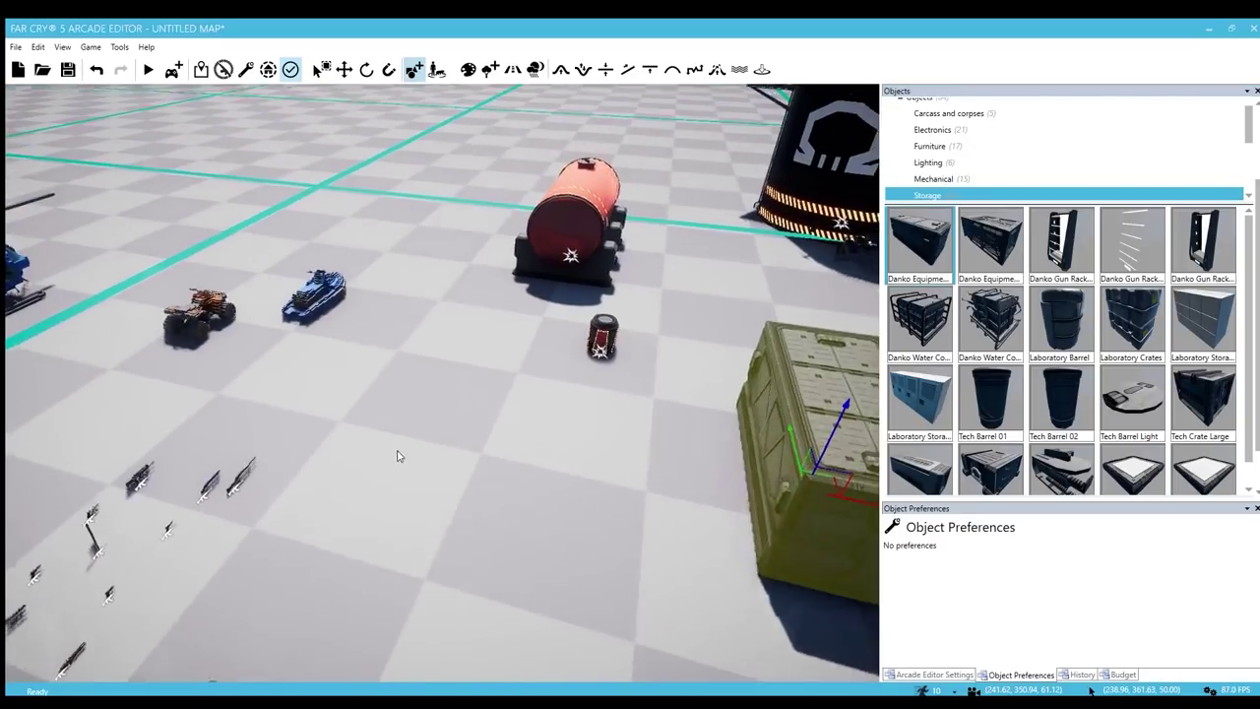
{"action": "right_click_drag", "start_coordinate": [390, 500], "coordinate": [463, 448]}
{"action": "left_click", "coordinate": [584, 434]}
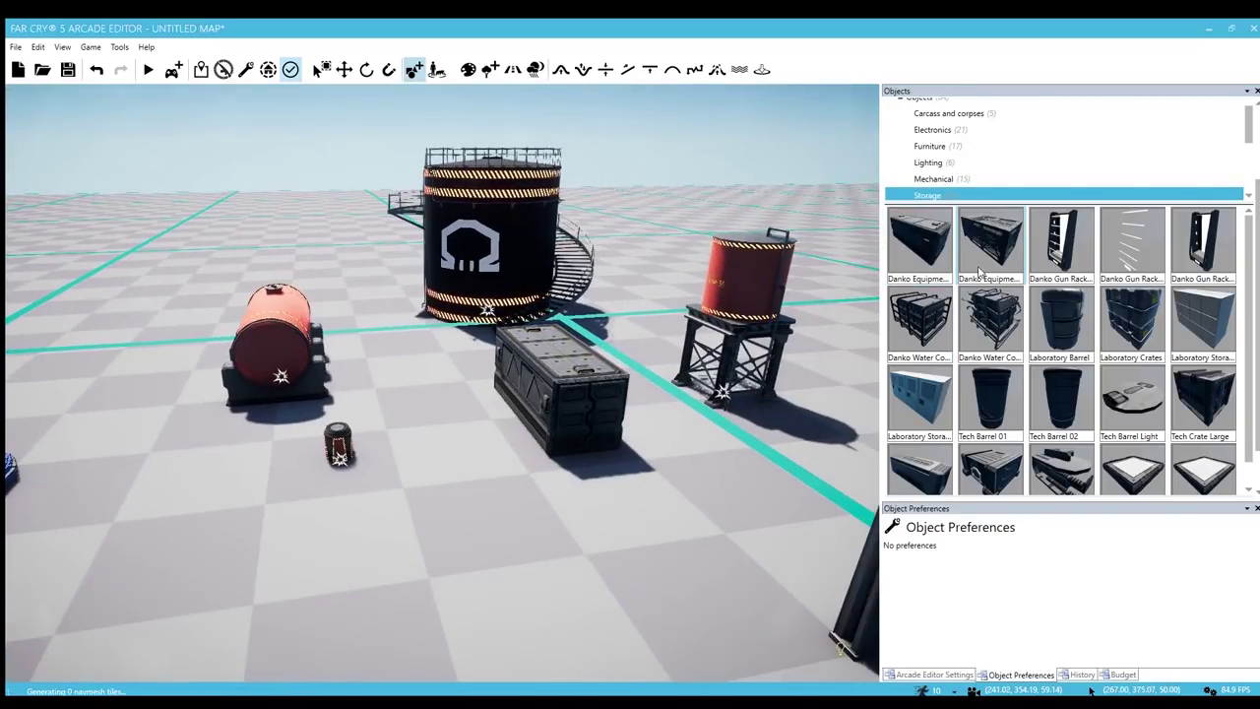
Preview the second Danko equipment crate and the first Danko gun rack on the open floor
{"action": "left_click", "coordinate": [977, 274]}
{"action": "mouse_move", "coordinate": [479, 529]}
{"action": "right_mouse_down"}
{"action": "mouse_move", "coordinate": [509, 528]}
{"action": "mouse_move", "coordinate": [462, 544]}
{"action": "right_mouse_up"}
{"action": "left_click", "coordinate": [1066, 258]}
{"action": "key", "text": "w"}
{"action": "right_click_drag", "start_coordinate": [517, 501], "coordinate": [266, 443]}
Preview the Danko Water Container on the open floor facing the parked vehicles
{"action": "key", "text": "s"}
{"action": "right_click_drag", "start_coordinate": [437, 562], "coordinate": [594, 523]}
{"action": "key", "text": "w"}
{"action": "right_click_drag", "start_coordinate": [431, 490], "coordinate": [418, 488]}
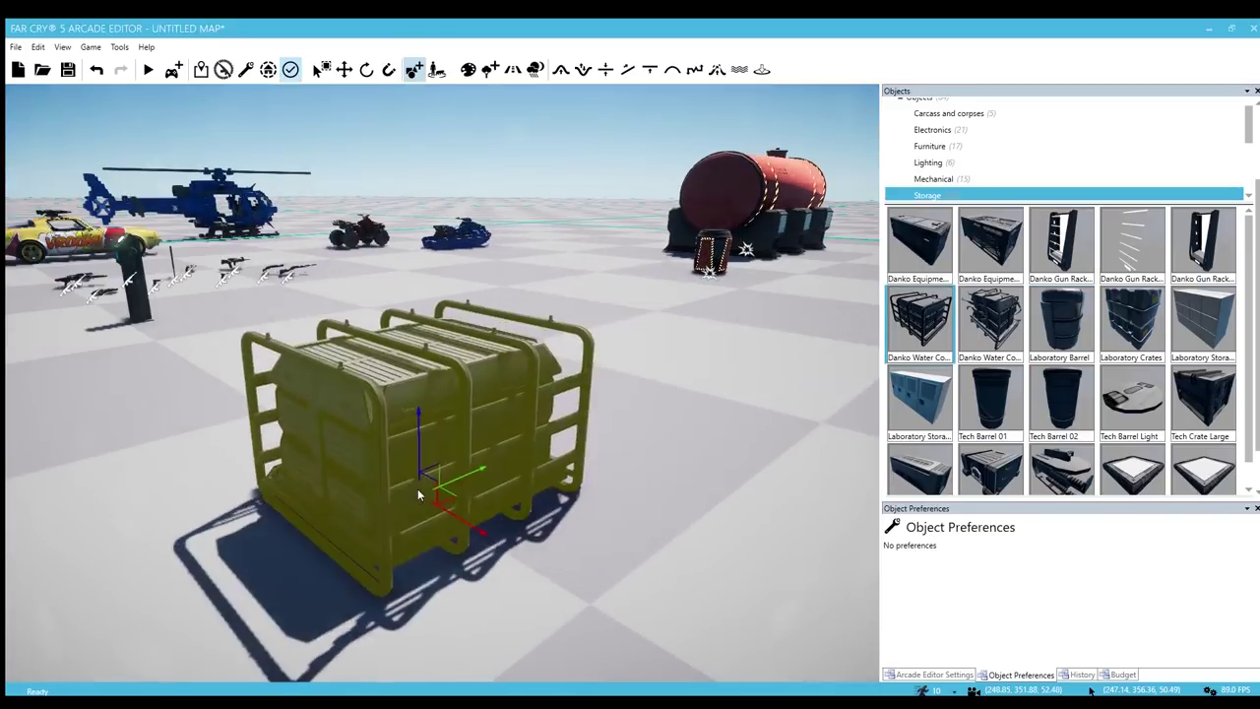
{"action": "left_click_drag", "start_coordinate": [1253, 366], "coordinate": [1253, 412]}
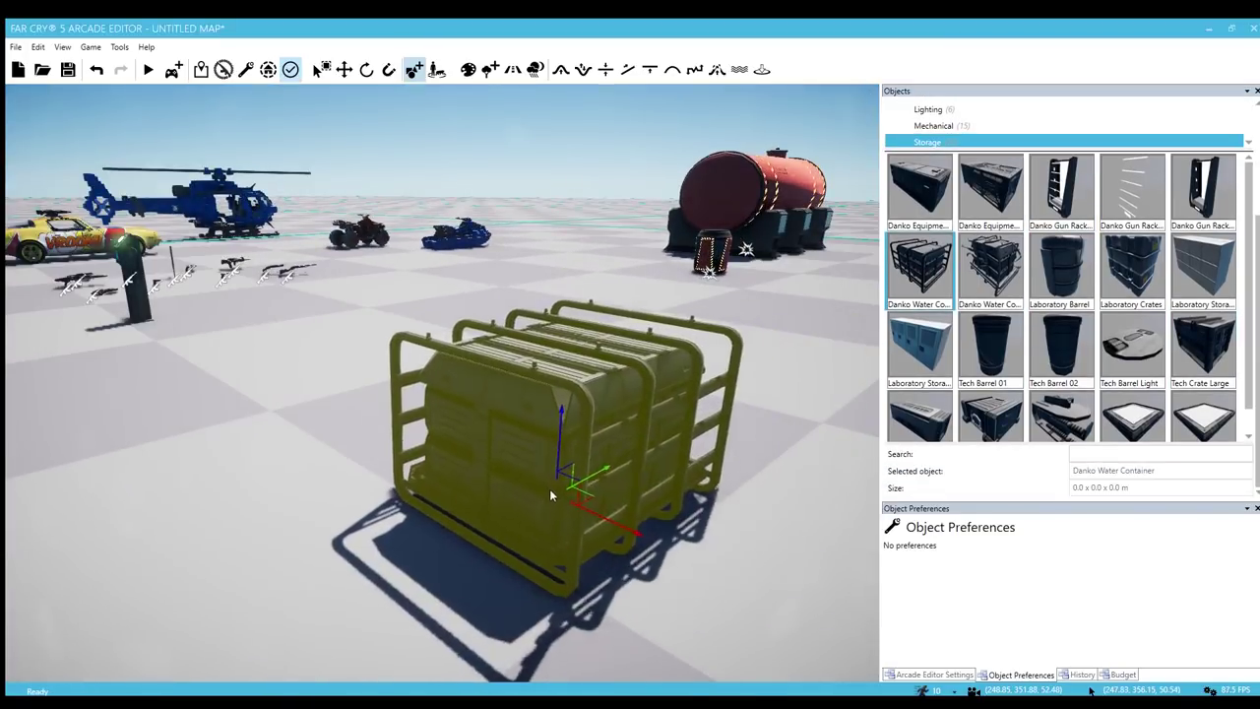
{"action": "key", "text": "w"}
{"action": "right_click_drag", "start_coordinate": [550, 489], "coordinate": [479, 439]}
Preview the second water container, the laboratory storage lockers and the Tech Crate Large on the open floor
{"action": "left_click", "coordinate": [991, 266]}
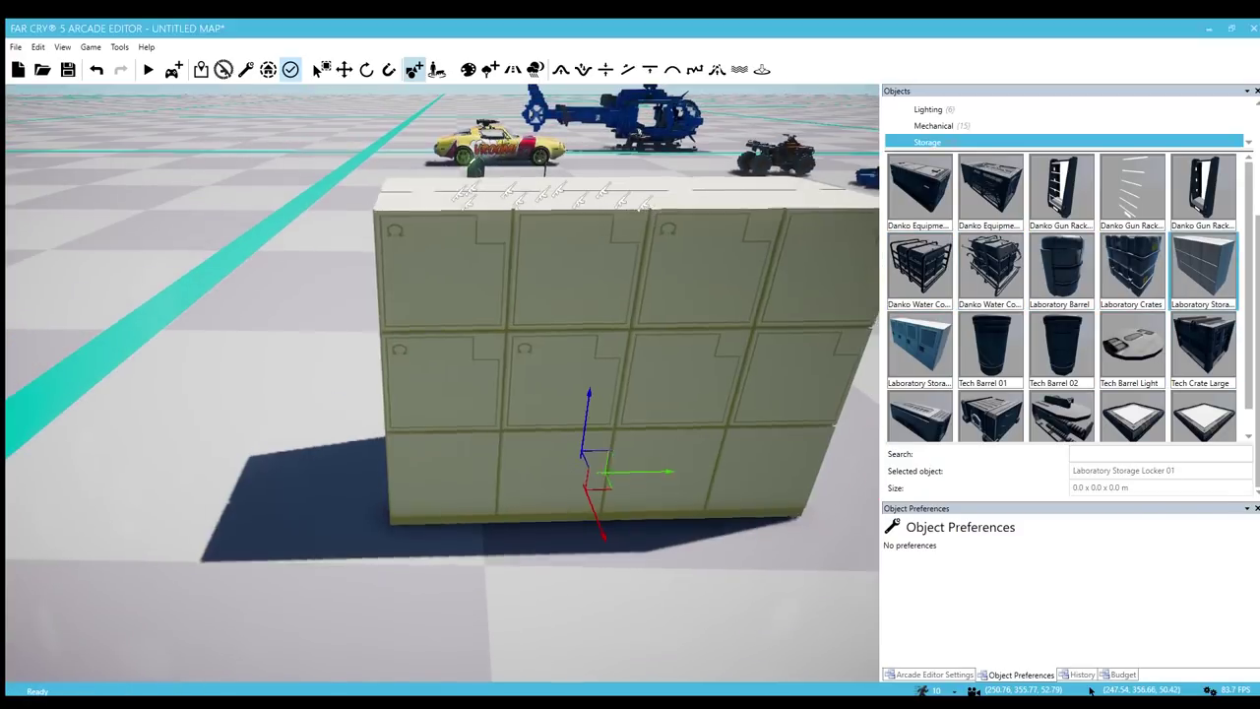
{"action": "left_click", "coordinate": [920, 350]}
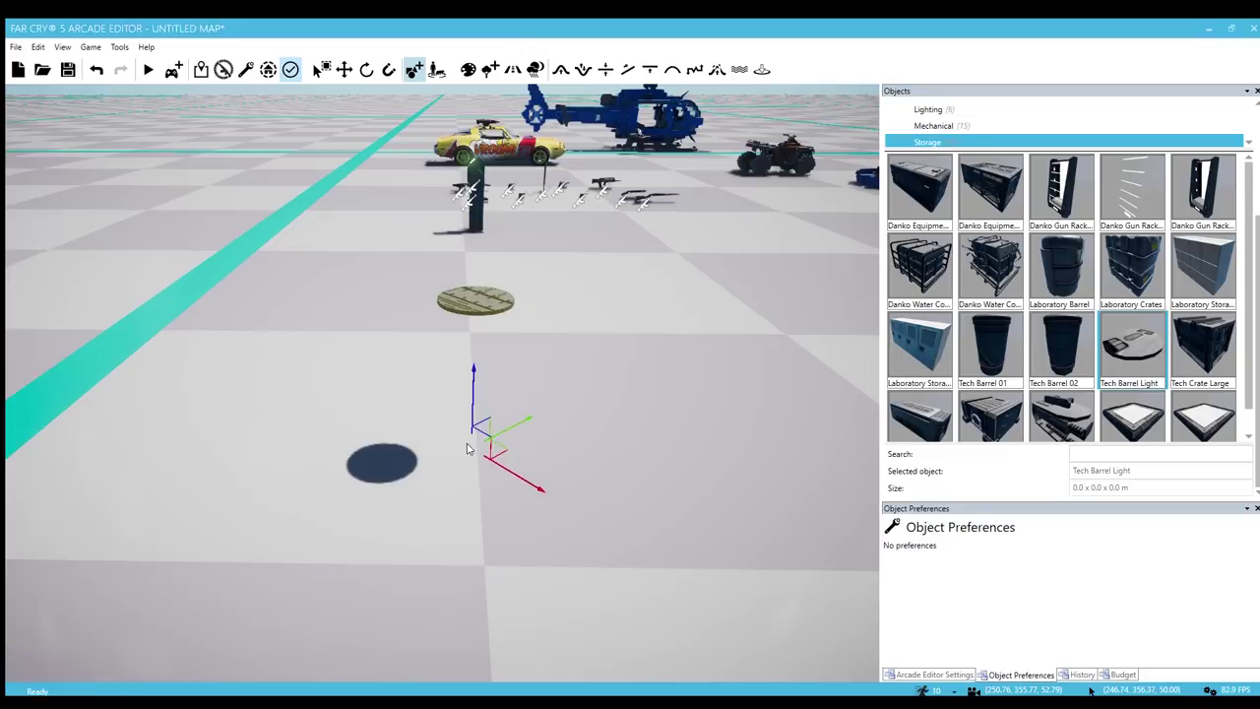
{"action": "left_click", "coordinate": [1200, 364]}
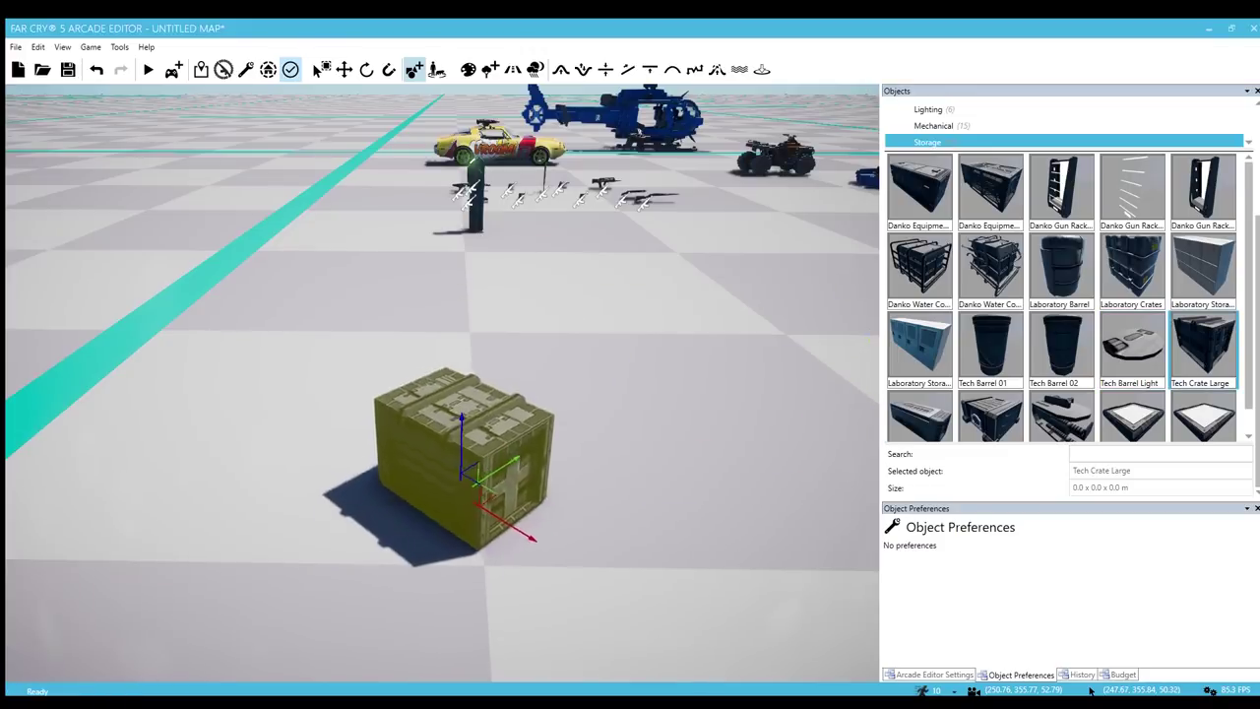
{"action": "key", "text": "w"}
{"action": "key", "text": "d"}
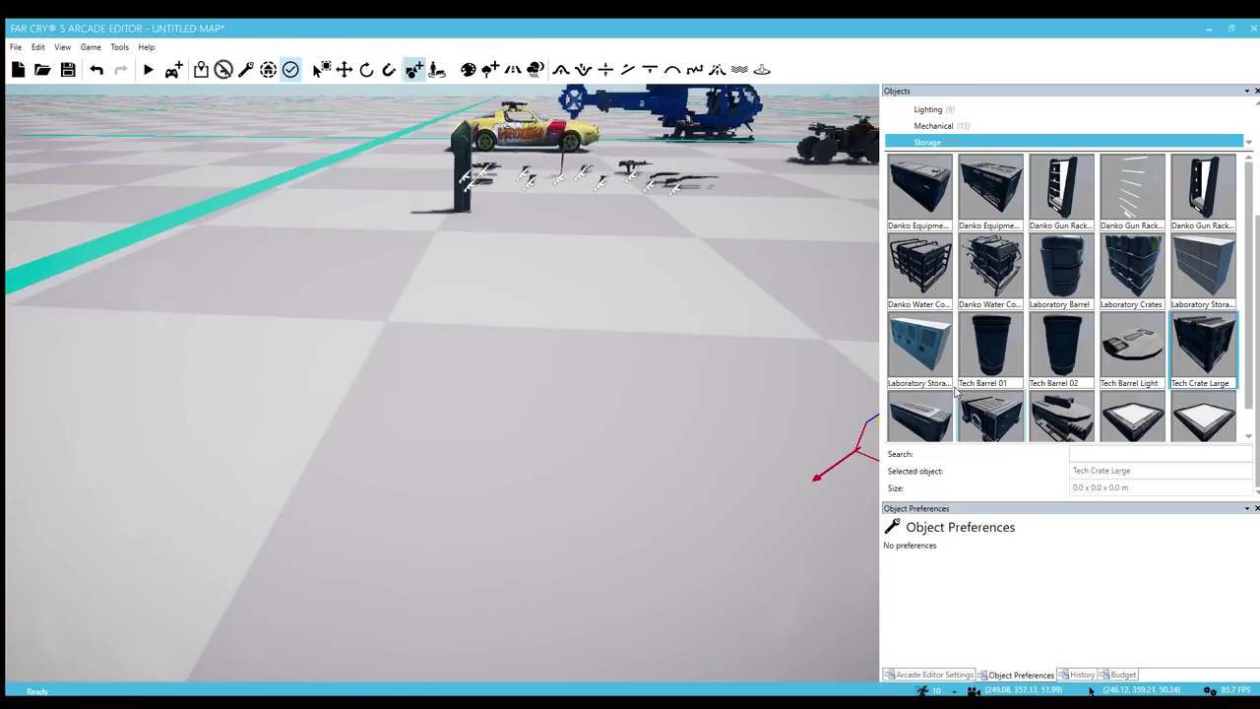
Preview the Tech Crate Medium and the Tech Palette 02 on the open floor
{"action": "scroll", "coordinate": [956, 392], "scroll_direction": "down", "scroll_amount": 1}
{"action": "left_click", "coordinate": [936, 404]}
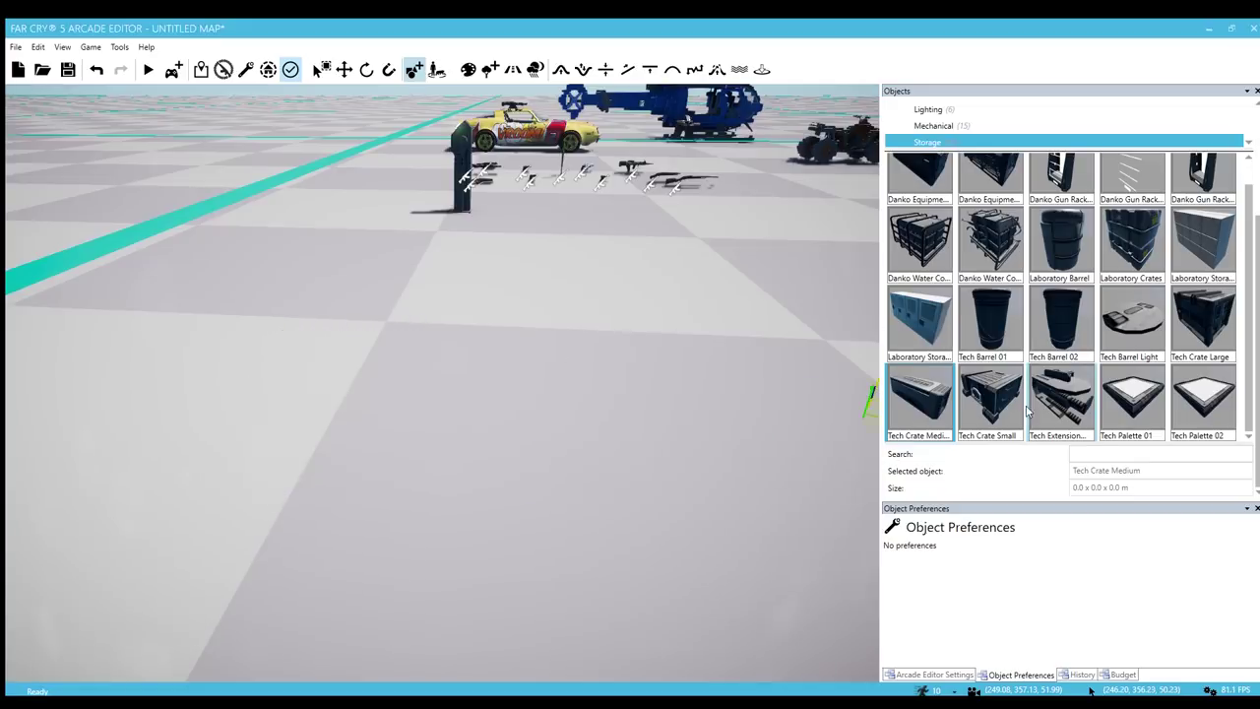
{"action": "key", "text": "s"}
{"action": "mouse_move", "coordinate": [455, 396]}
{"action": "right_mouse_down"}
{"action": "mouse_move", "coordinate": [462, 419]}
{"action": "mouse_move", "coordinate": [455, 389]}
{"action": "right_mouse_up"}
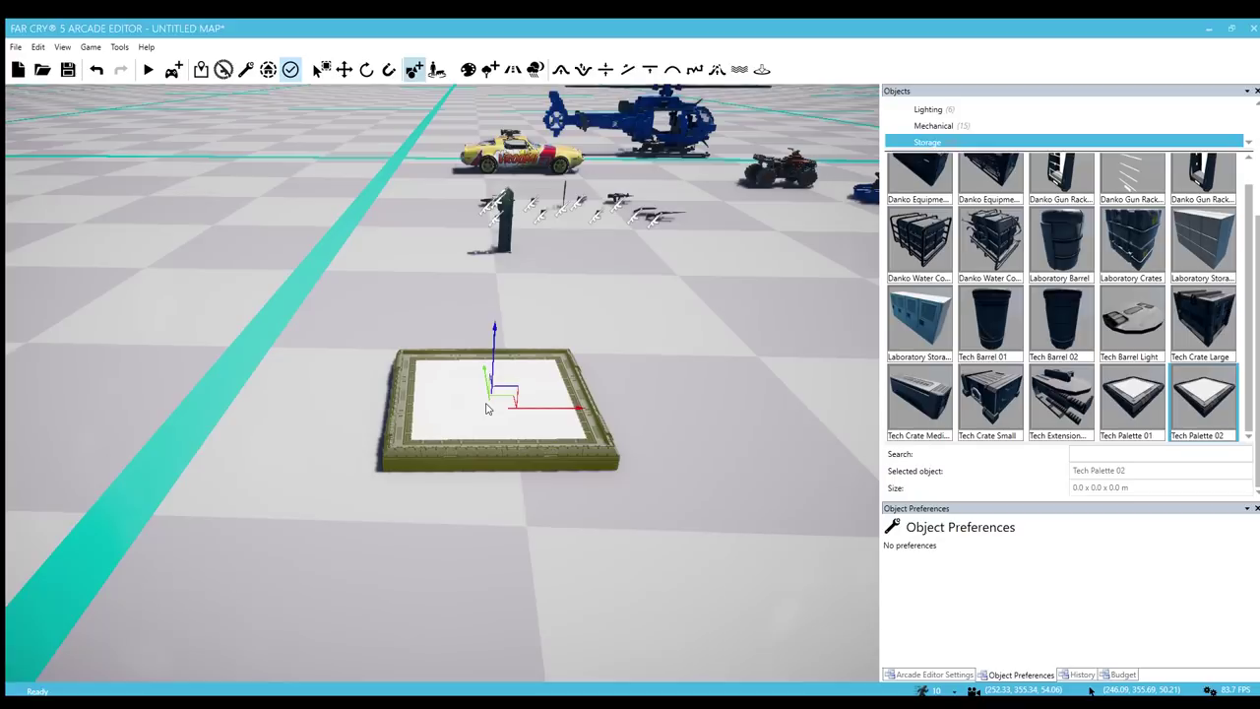
Place a Tech Palette 02 on the open floor and delete it again
{"action": "key", "text": "d"}
{"action": "right_click_drag", "start_coordinate": [488, 405], "coordinate": [486, 411]}
{"action": "left_click_drag", "start_coordinate": [486, 411], "coordinate": [521, 411]}
{"action": "key", "text": "Escape"}
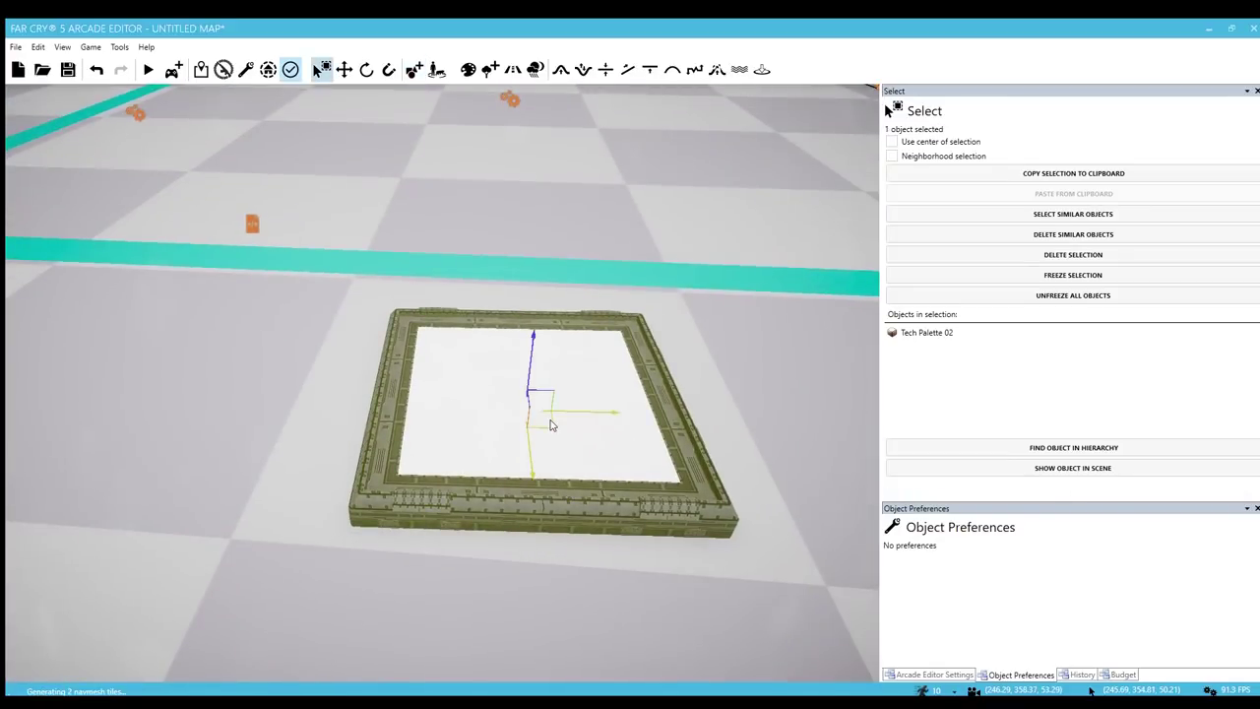
{"action": "scroll", "coordinate": [552, 426], "scroll_direction": "down", "scroll_amount": 3}
{"action": "key", "text": "Delete"}
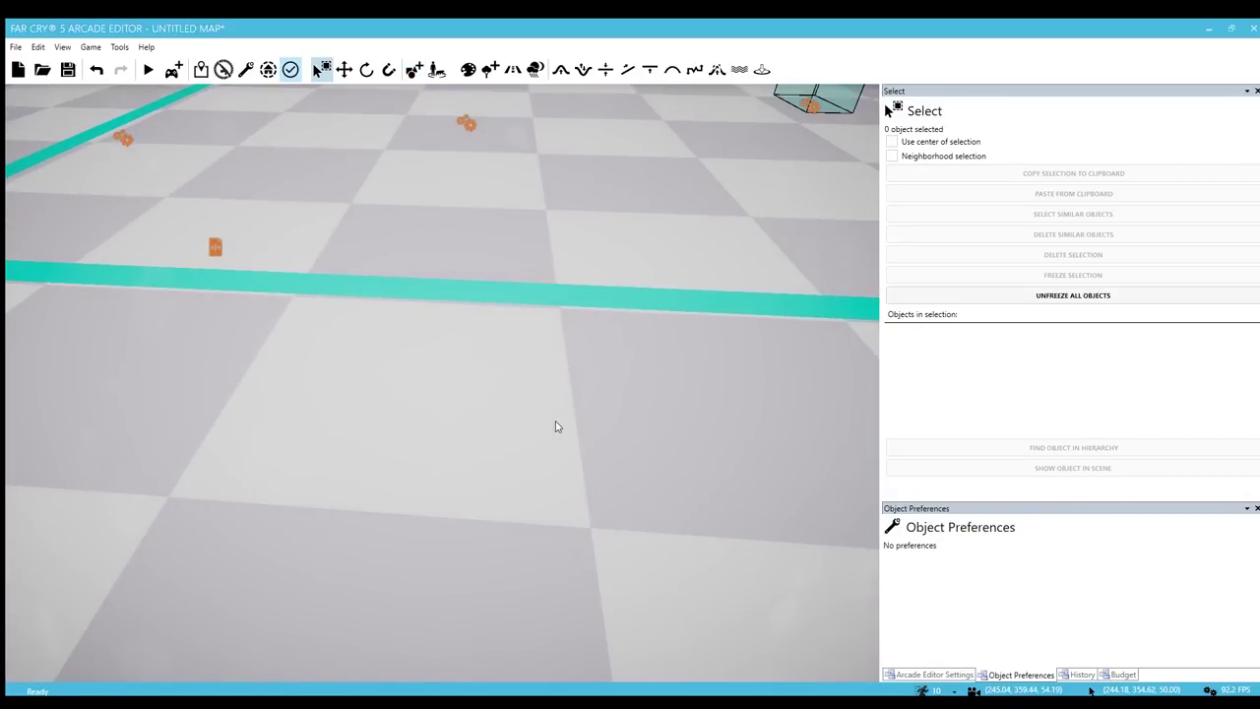
Open the Blood Dragon Bunker structures and preview the first base barrack corridor frame on the floor
{"action": "key", "text": "5"}
{"action": "scroll", "coordinate": [1031, 370], "scroll_direction": "down", "scroll_amount": 2}
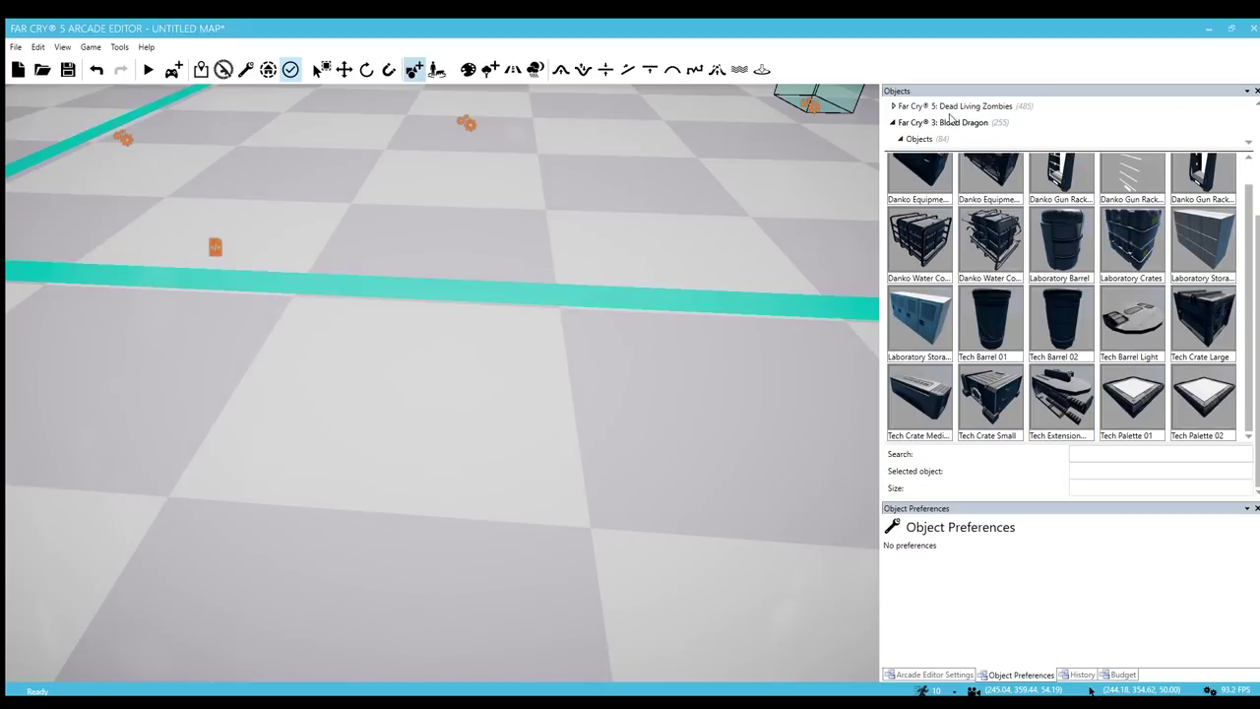
{"action": "scroll", "coordinate": [1255, 242], "scroll_direction": "up", "scroll_amount": 3}
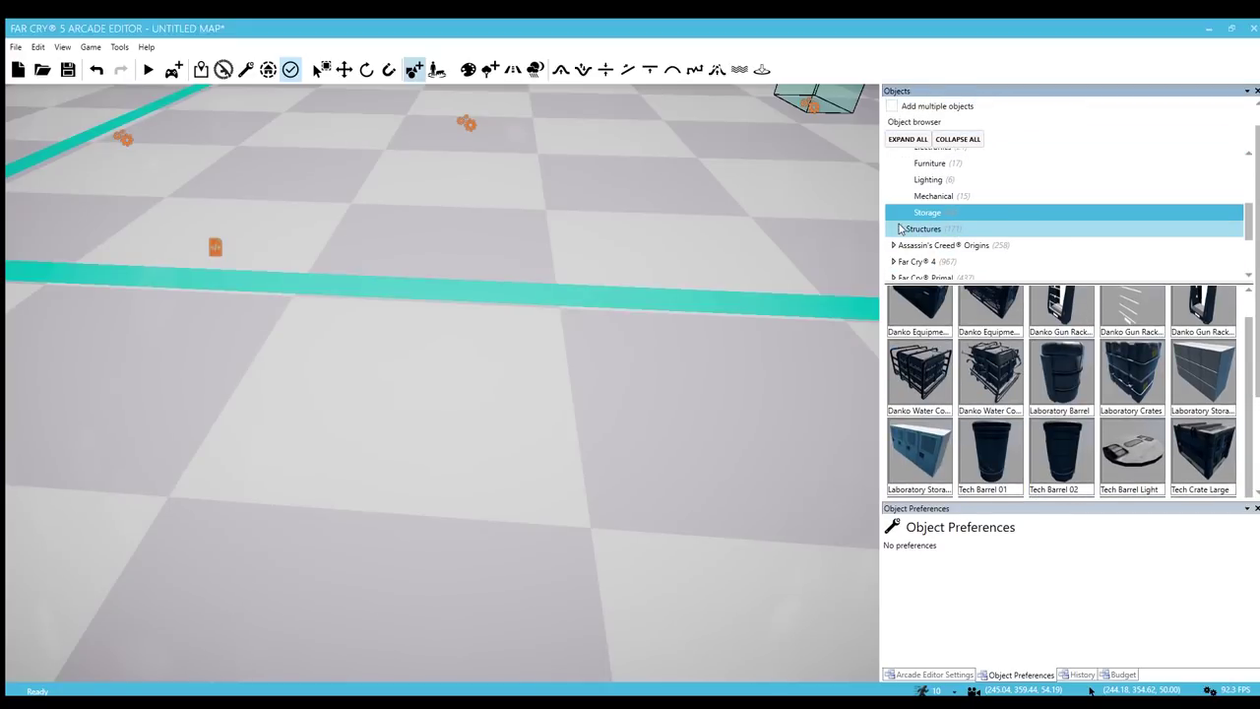
{"action": "left_click", "coordinate": [938, 244]}
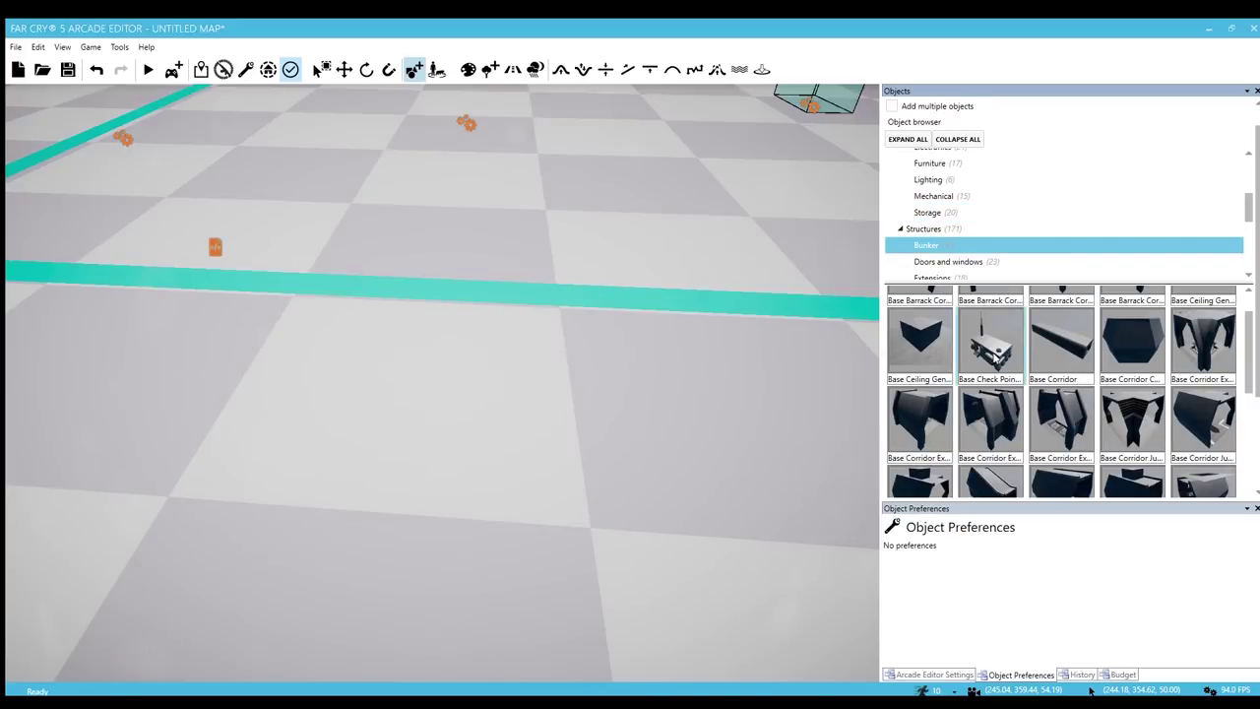
{"action": "scroll", "coordinate": [995, 357], "scroll_direction": "up", "scroll_amount": 1}
{"action": "left_click", "coordinate": [924, 329]}
{"action": "right_click_drag", "start_coordinate": [377, 377], "coordinate": [336, 392]}
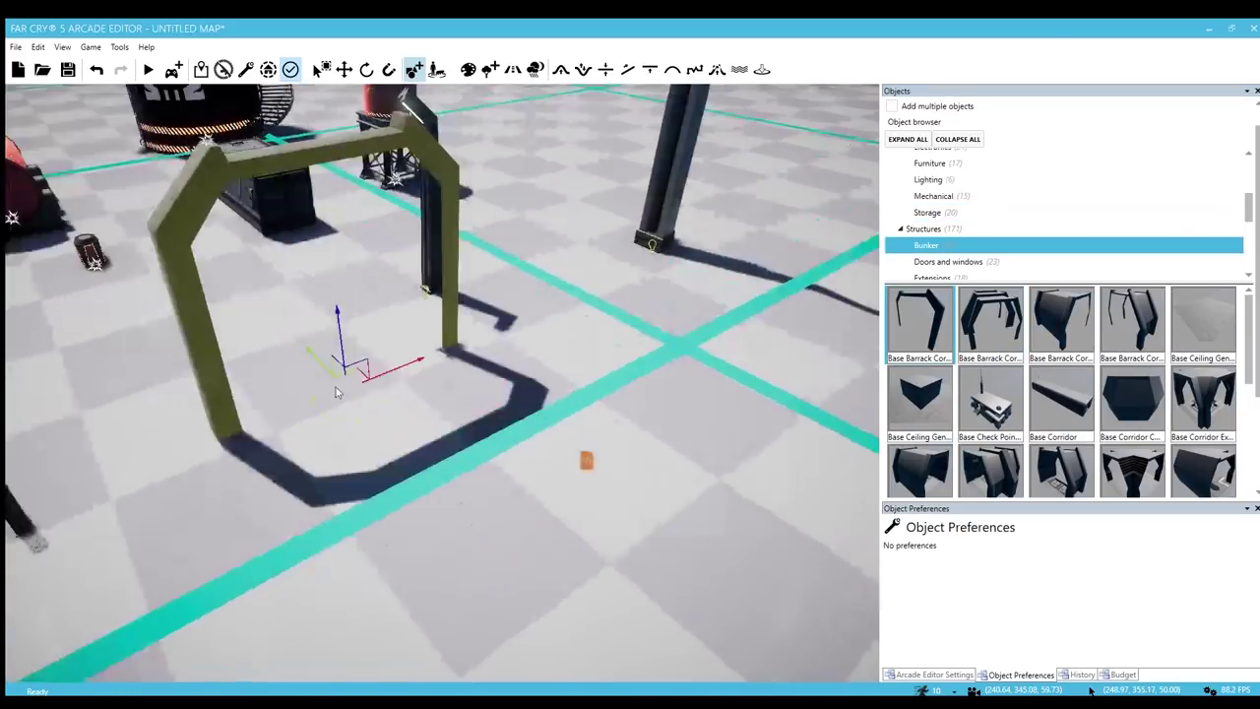
{"action": "right_click_drag", "start_coordinate": [709, 404], "coordinate": [320, 406]}
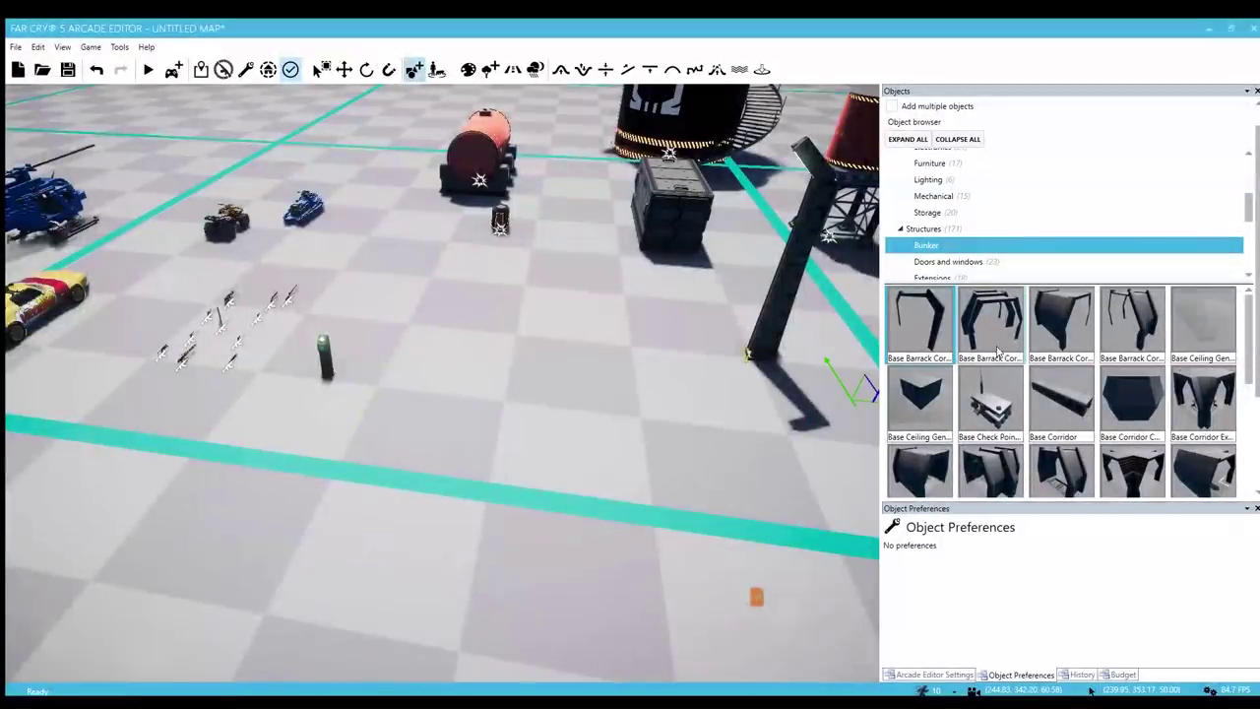
Preview the remaining base barrack corridor models and a base ceiling piece near the small green-lit post
{"action": "left_click", "coordinate": [997, 351]}
{"action": "left_click", "coordinate": [1072, 348]}
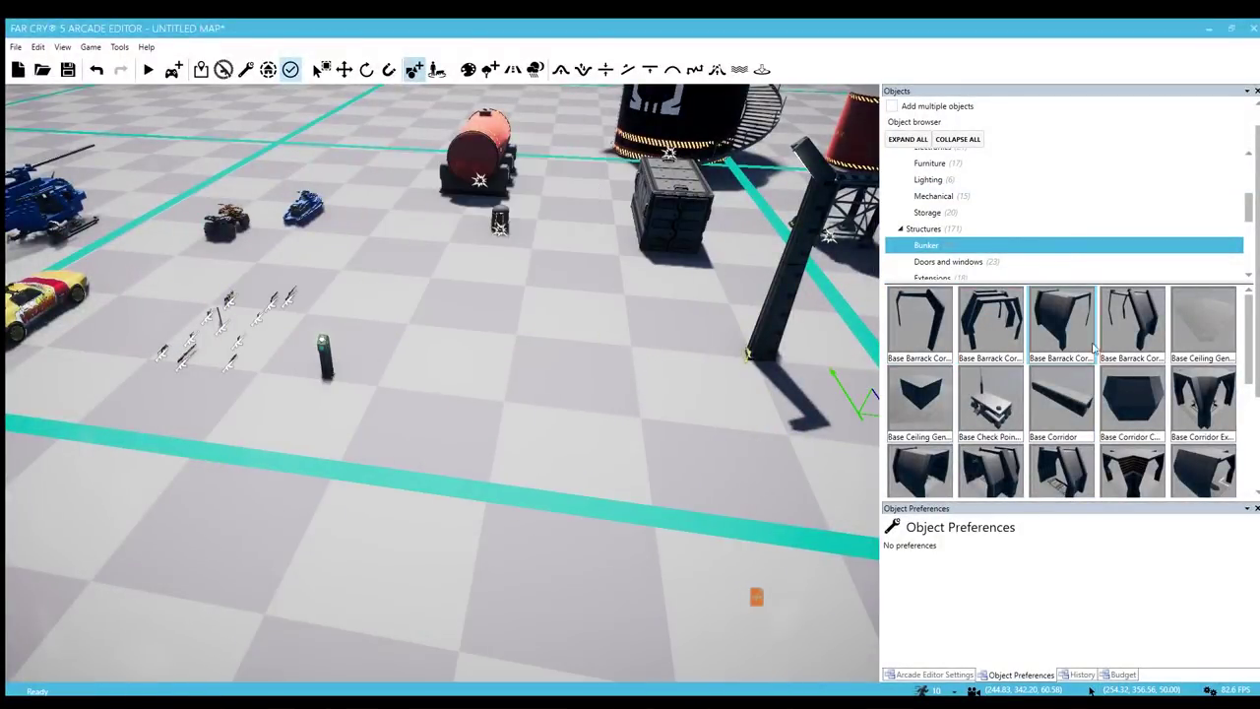
{"action": "left_click", "coordinate": [1132, 320]}
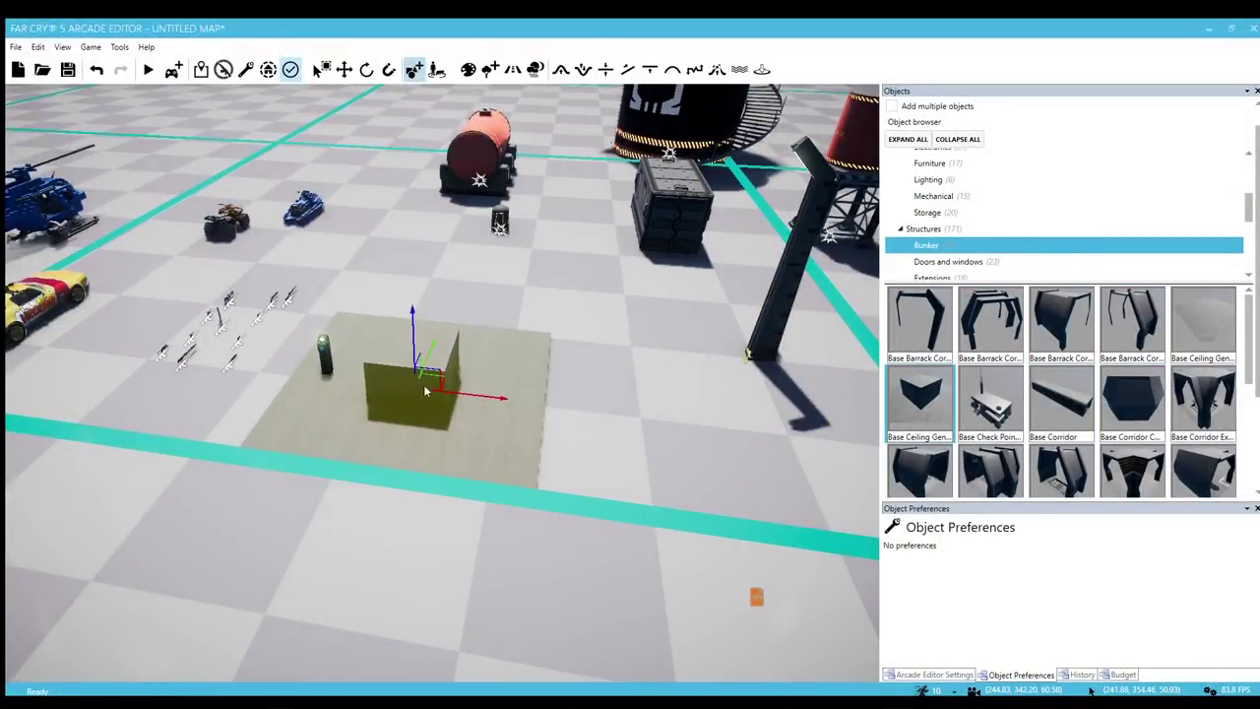
Preview the base check point structure on the open floor in front of the placed objects
{"action": "left_click", "coordinate": [991, 399]}
{"action": "key", "text": "s"}
{"action": "mouse_move", "coordinate": [607, 472]}
{"action": "right_mouse_down"}
{"action": "mouse_move", "coordinate": [602, 493]}
{"action": "mouse_move", "coordinate": [610, 423]}
{"action": "mouse_move", "coordinate": [679, 413]}
{"action": "mouse_move", "coordinate": [709, 471]}
{"action": "mouse_move", "coordinate": [788, 482]}
{"action": "mouse_move", "coordinate": [622, 476]}
{"action": "right_mouse_up"}
{"action": "key", "text": "w"}
{"action": "key", "text": "s"}
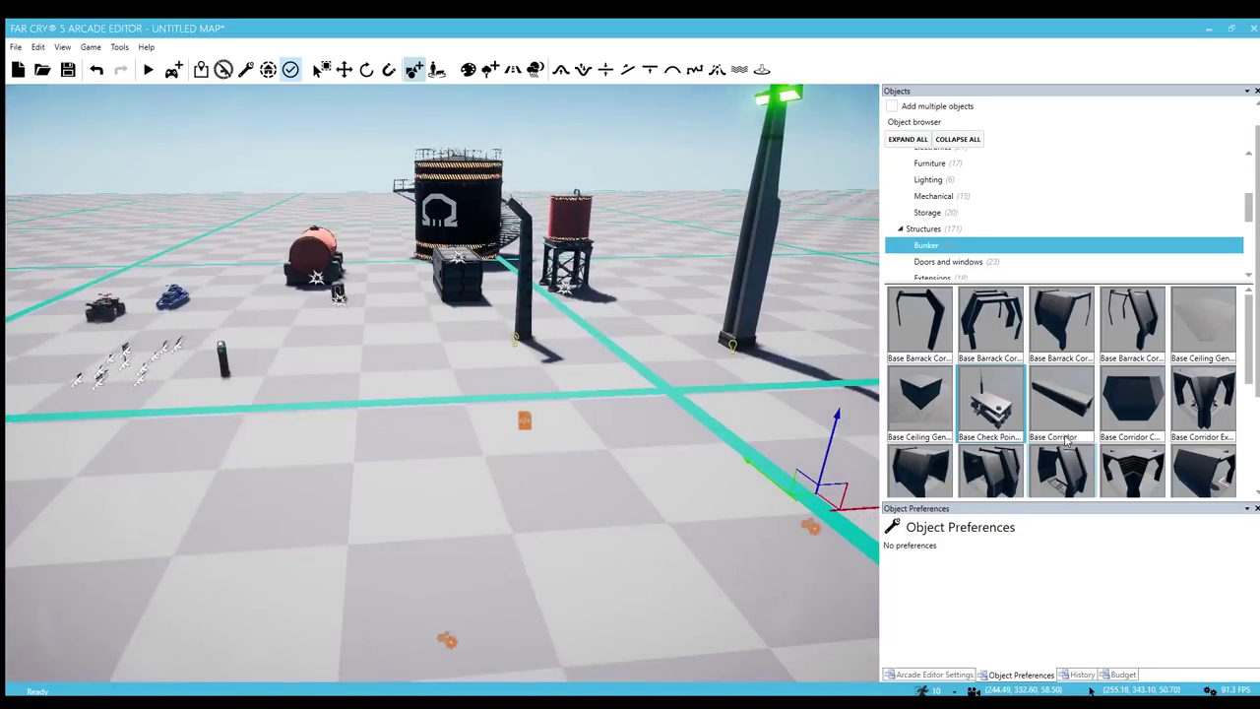
Preview the Base Corridor piece on an open stretch of floor away from the placed objects
{"action": "left_click", "coordinate": [1062, 400]}
{"action": "right_click_drag", "start_coordinate": [435, 427], "coordinate": [707, 406]}
{"action": "key", "text": "w"}
{"action": "key", "text": "s"}
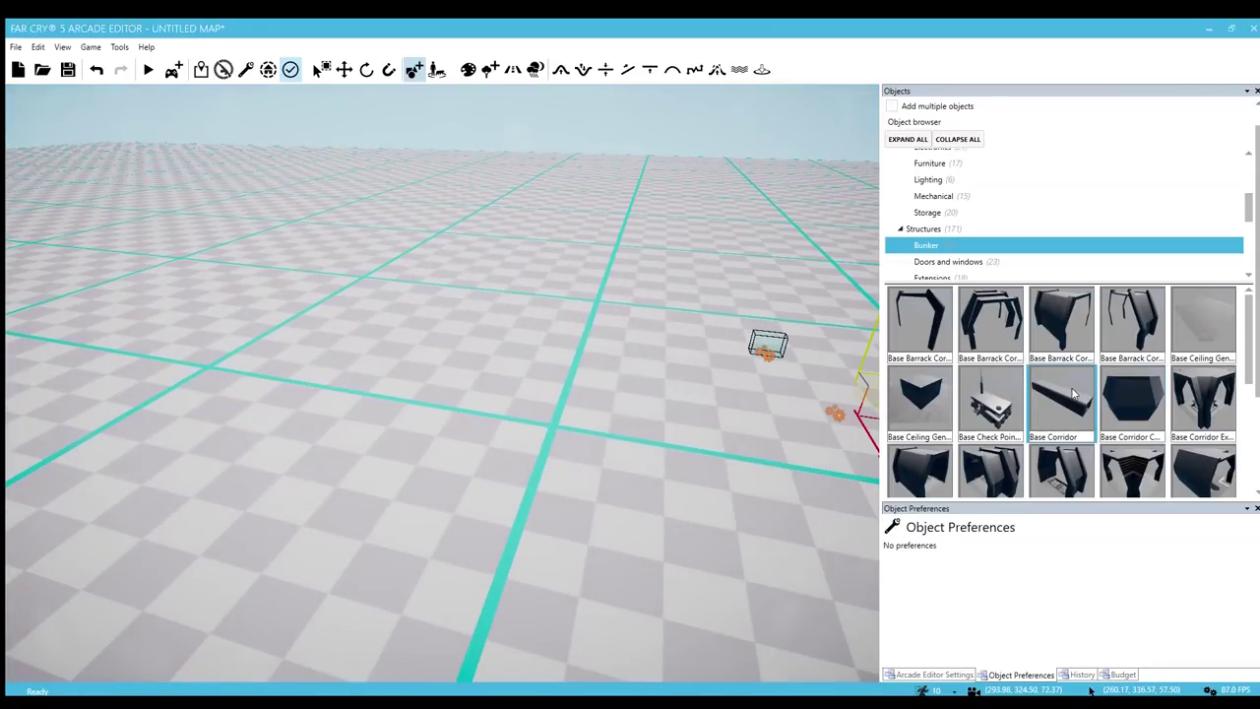
Preview the base corridor exit and corridor junction models on the open floor
{"action": "left_click", "coordinate": [1203, 399]}
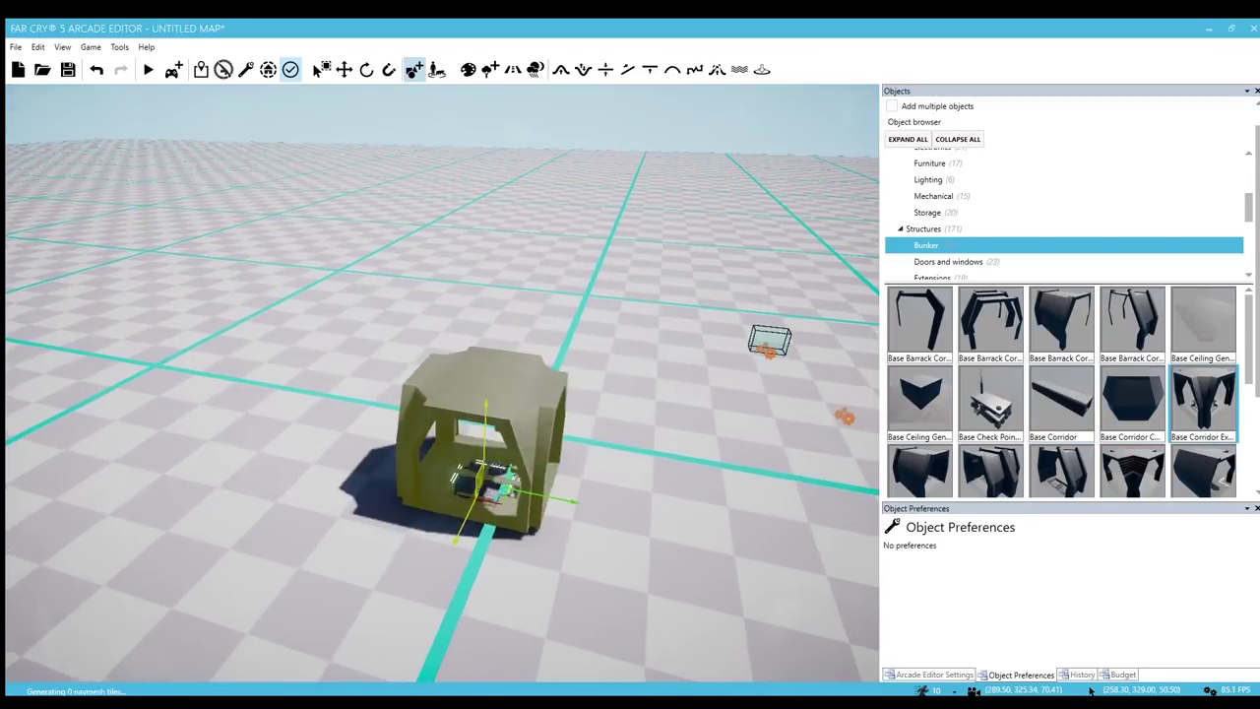
{"action": "right_click_drag", "start_coordinate": [492, 485], "coordinate": [465, 493]}
{"action": "key", "text": "w"}
{"action": "left_click", "coordinate": [1062, 465]}
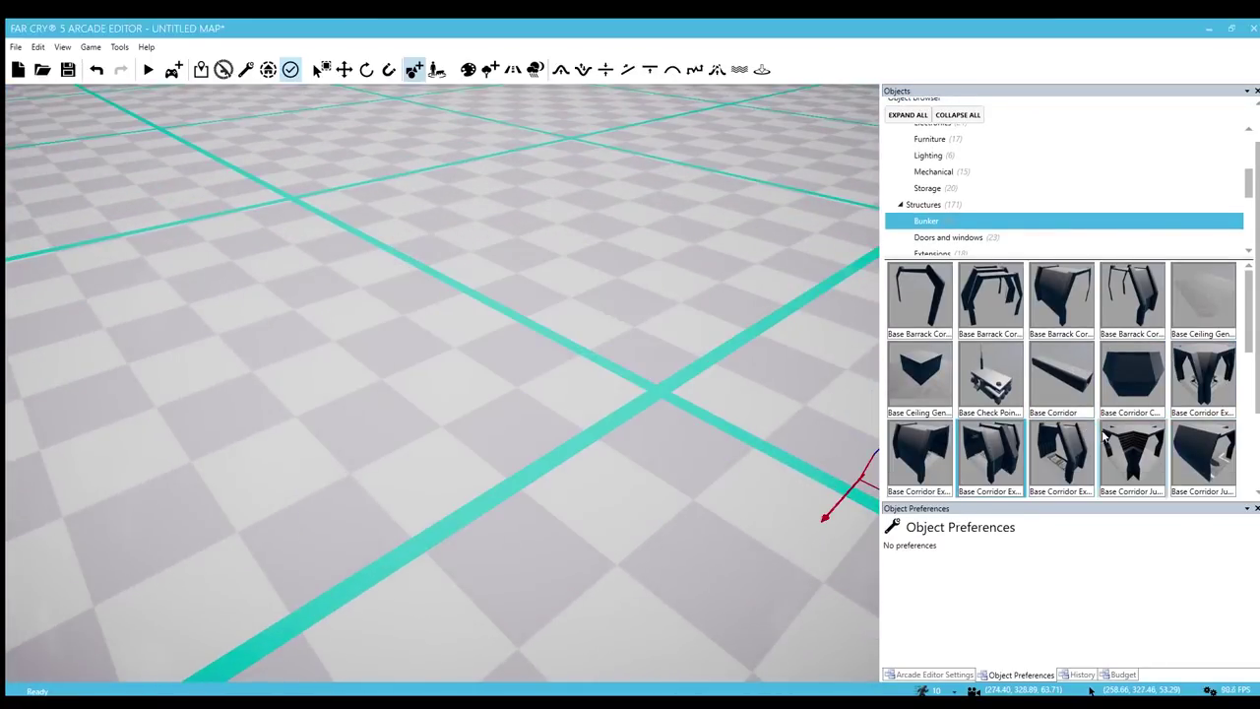
{"action": "scroll", "coordinate": [1157, 420], "scroll_direction": "down", "scroll_amount": 1}
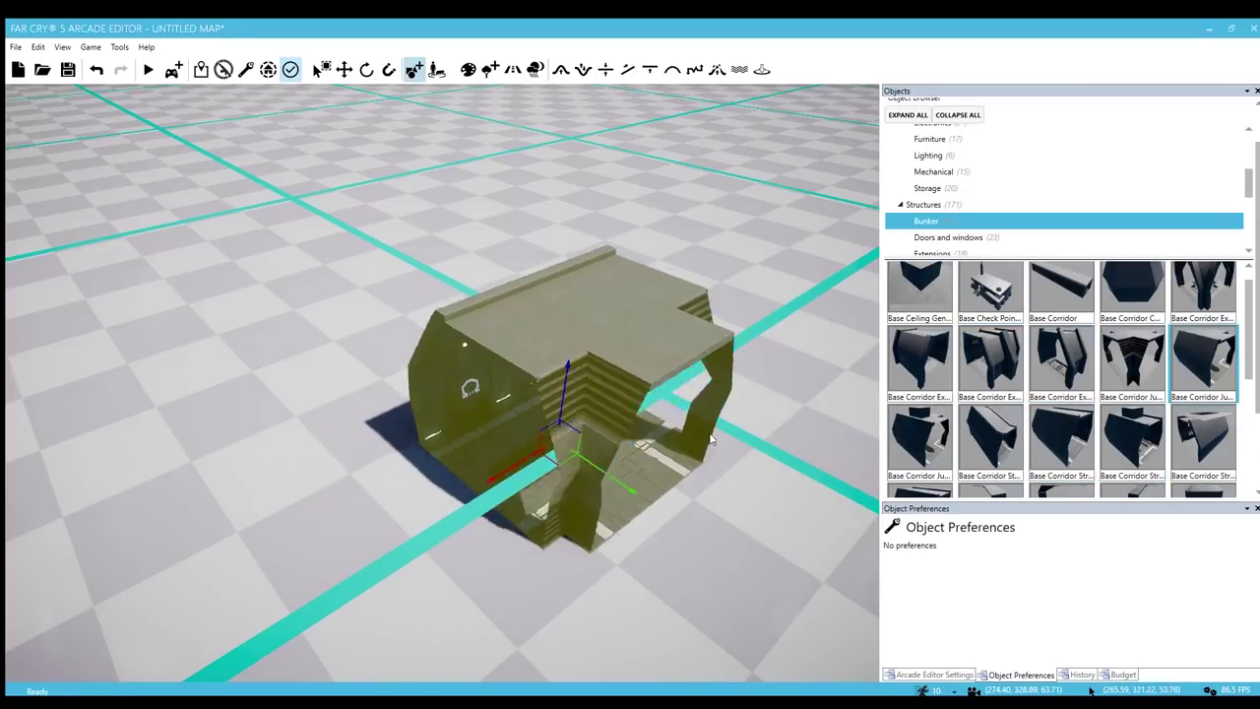
{"action": "scroll", "coordinate": [1009, 391], "scroll_direction": "down", "scroll_amount": 1}
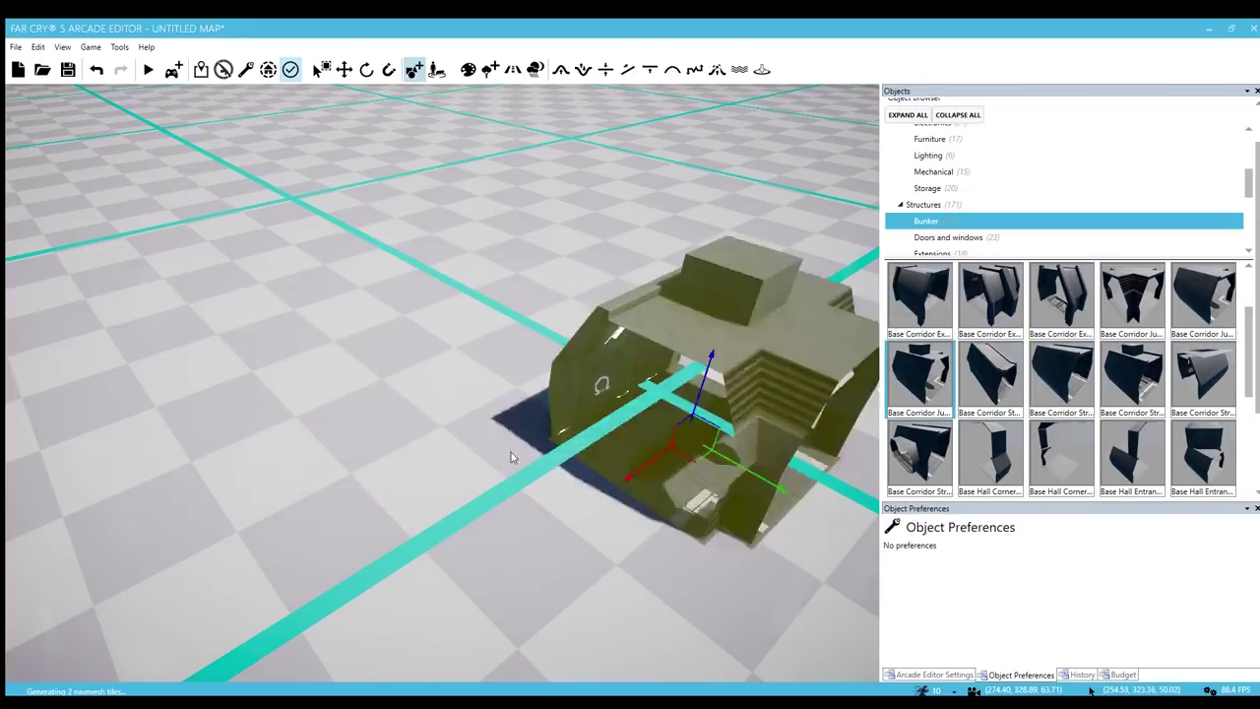
Preview the straight base corridor models on the open floor
{"action": "left_click", "coordinate": [1133, 374]}
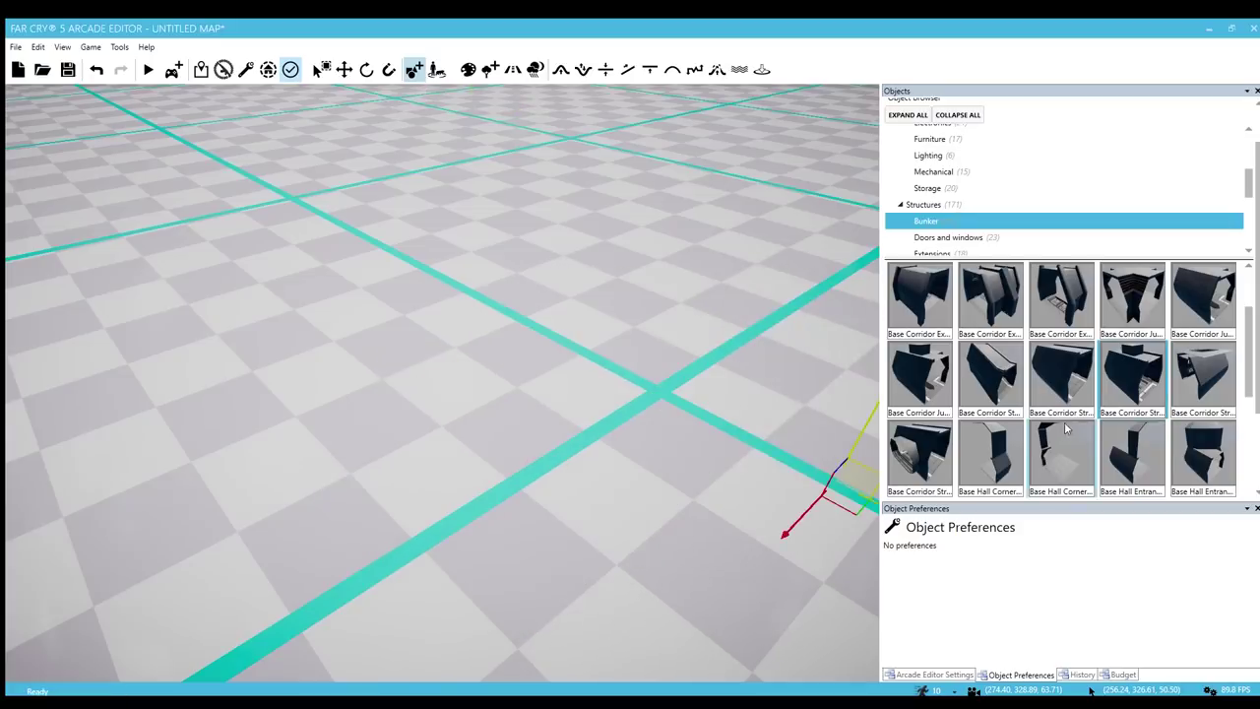
{"action": "scroll", "coordinate": [1066, 428], "scroll_direction": "down", "scroll_amount": 1}
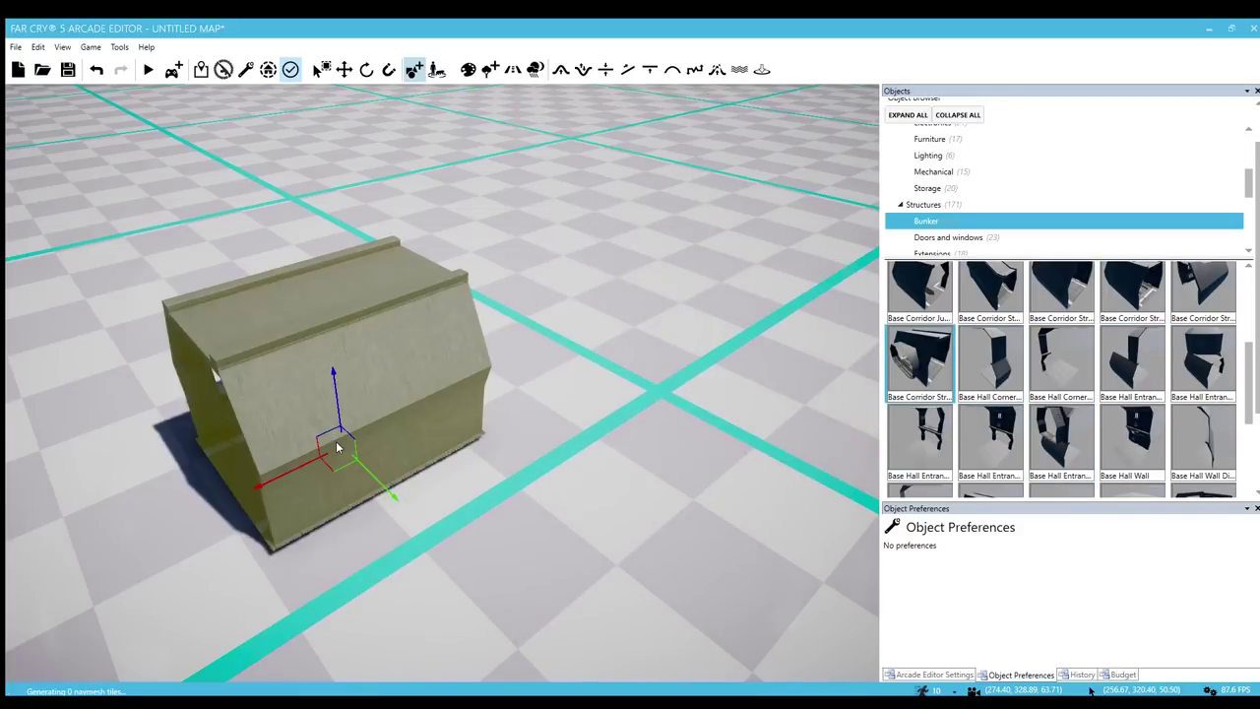
{"action": "scroll", "coordinate": [945, 369], "scroll_direction": "down", "scroll_amount": 1}
Preview a base hall entrance piece on the floor and view it up close
{"action": "left_click", "coordinate": [1203, 330]}
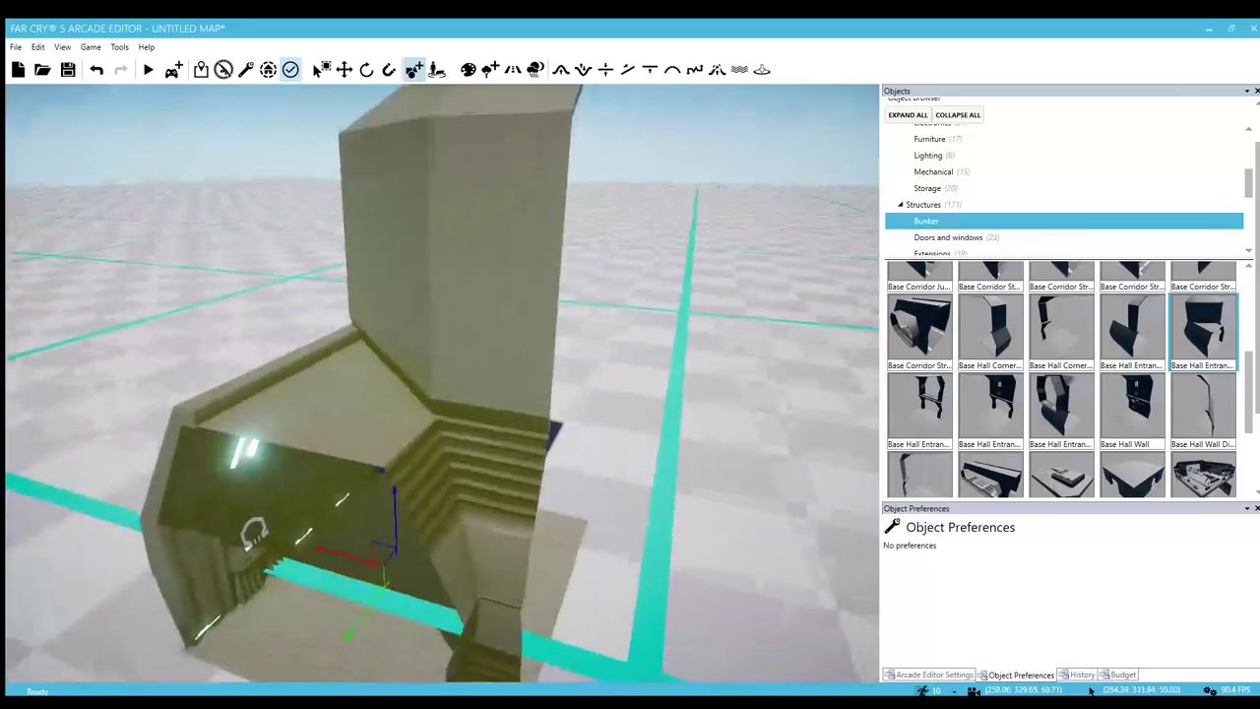
{"action": "right_click_drag", "start_coordinate": [396, 561], "coordinate": [576, 458]}
{"action": "scroll", "coordinate": [1039, 431], "scroll_direction": "down", "scroll_amount": 1}
Preview the first base modular entrance structure and inspect it from several angles
{"action": "left_click", "coordinate": [1062, 425]}
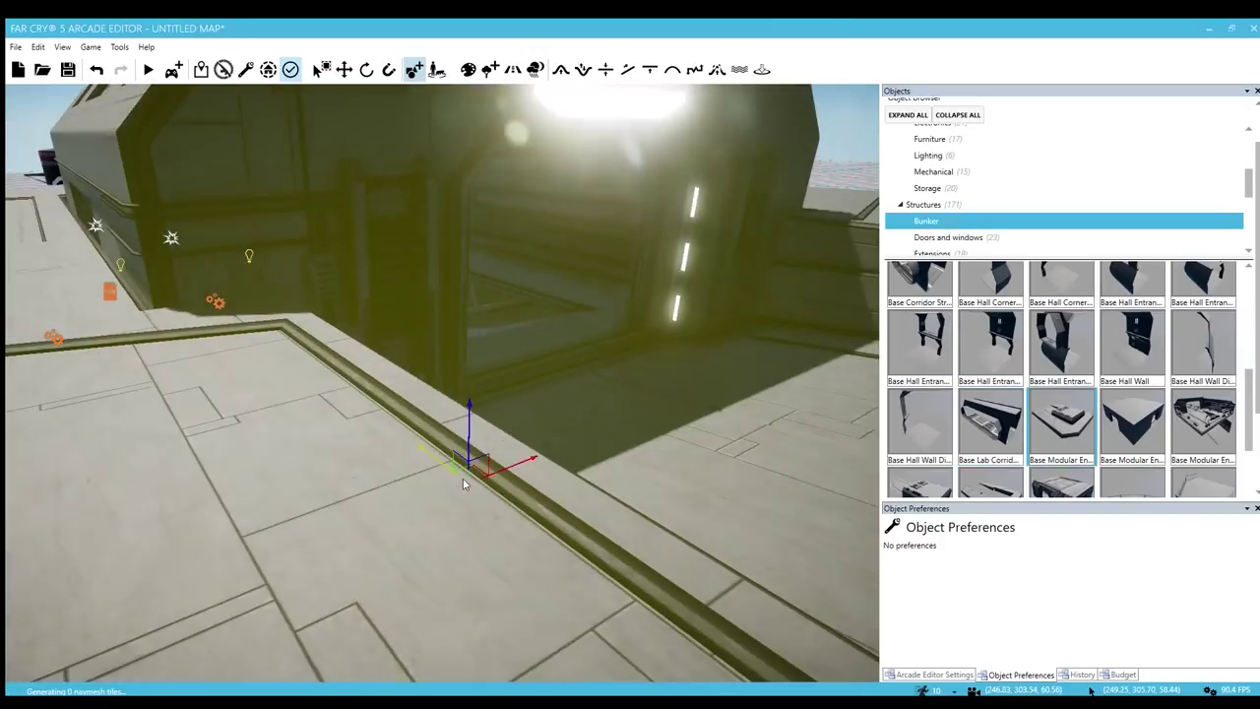
{"action": "right_click_drag", "start_coordinate": [479, 456], "coordinate": [536, 473]}
{"action": "key", "text": "w"}
{"action": "mouse_move", "coordinate": [450, 430]}
{"action": "right_mouse_down"}
{"action": "mouse_move", "coordinate": [473, 361]}
{"action": "mouse_move", "coordinate": [380, 305]}
{"action": "mouse_move", "coordinate": [394, 246]}
{"action": "mouse_move", "coordinate": [428, 325]}
{"action": "mouse_move", "coordinate": [344, 281]}
{"action": "mouse_move", "coordinate": [450, 444]}
{"action": "right_mouse_up"}
{"action": "key", "text": "s"}
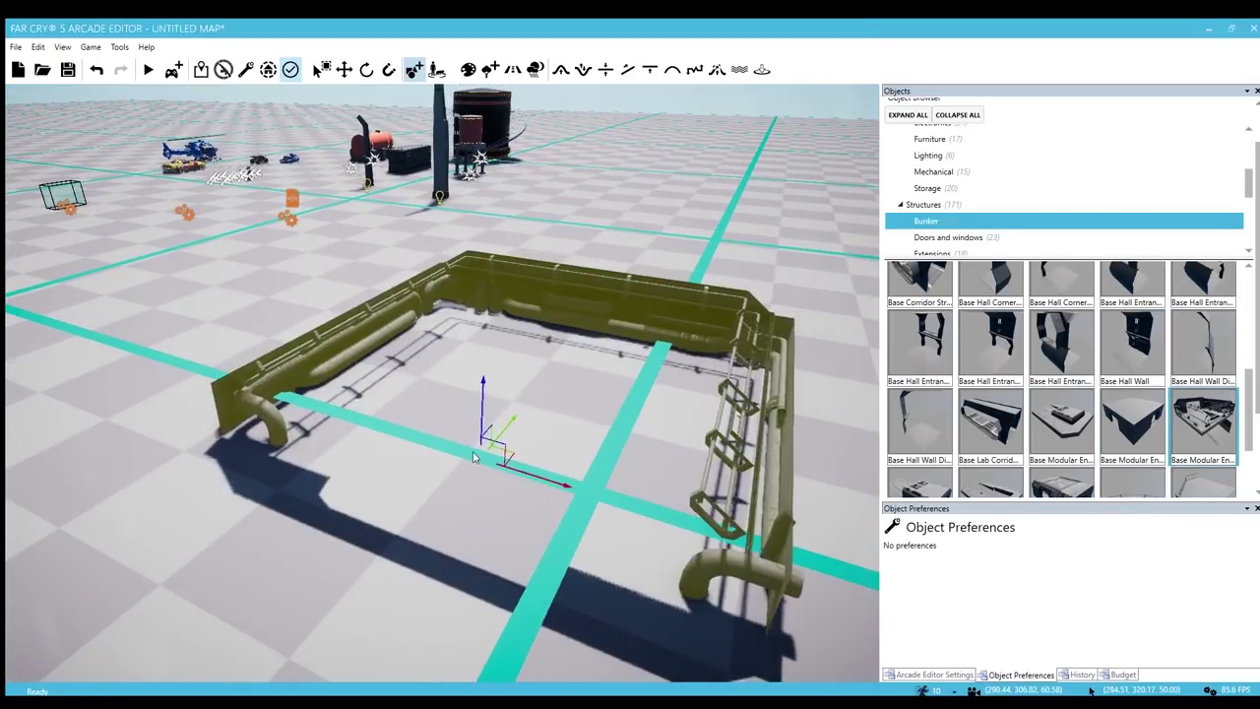
Preview the remaining base modular entrance pieces on the open floor
{"action": "left_click", "coordinate": [1132, 453]}
{"action": "key", "text": "w"}
{"action": "right_click_drag", "start_coordinate": [502, 385], "coordinate": [551, 305]}
{"action": "scroll", "coordinate": [1046, 377], "scroll_direction": "down", "scroll_amount": 1}
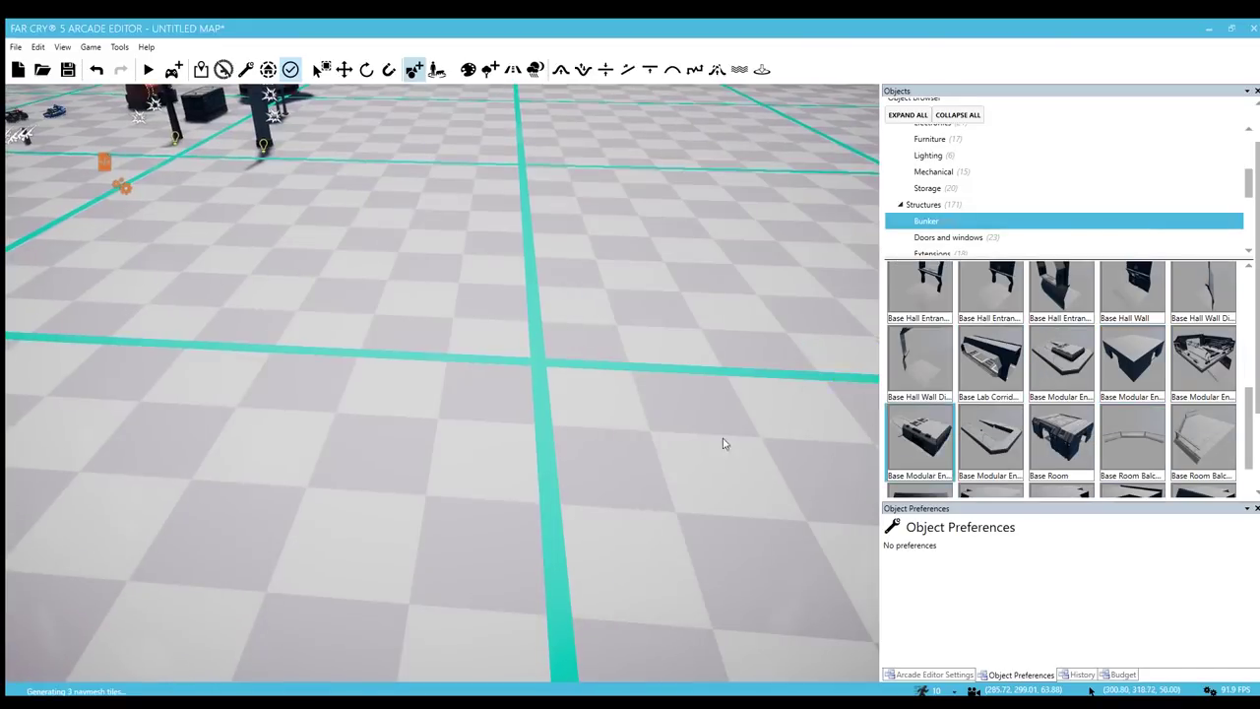
{"action": "left_click", "coordinate": [990, 437]}
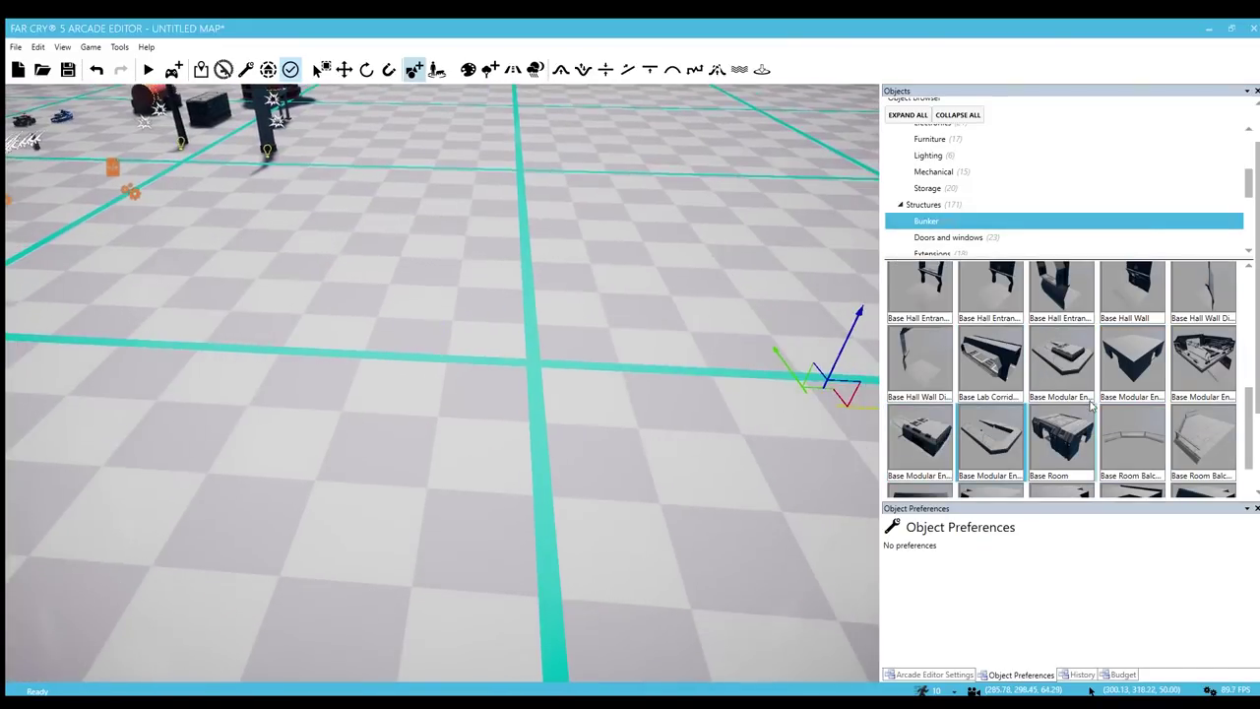
Preview the Base Room and a base room balcony piece on the floor
{"action": "left_click", "coordinate": [1062, 441]}
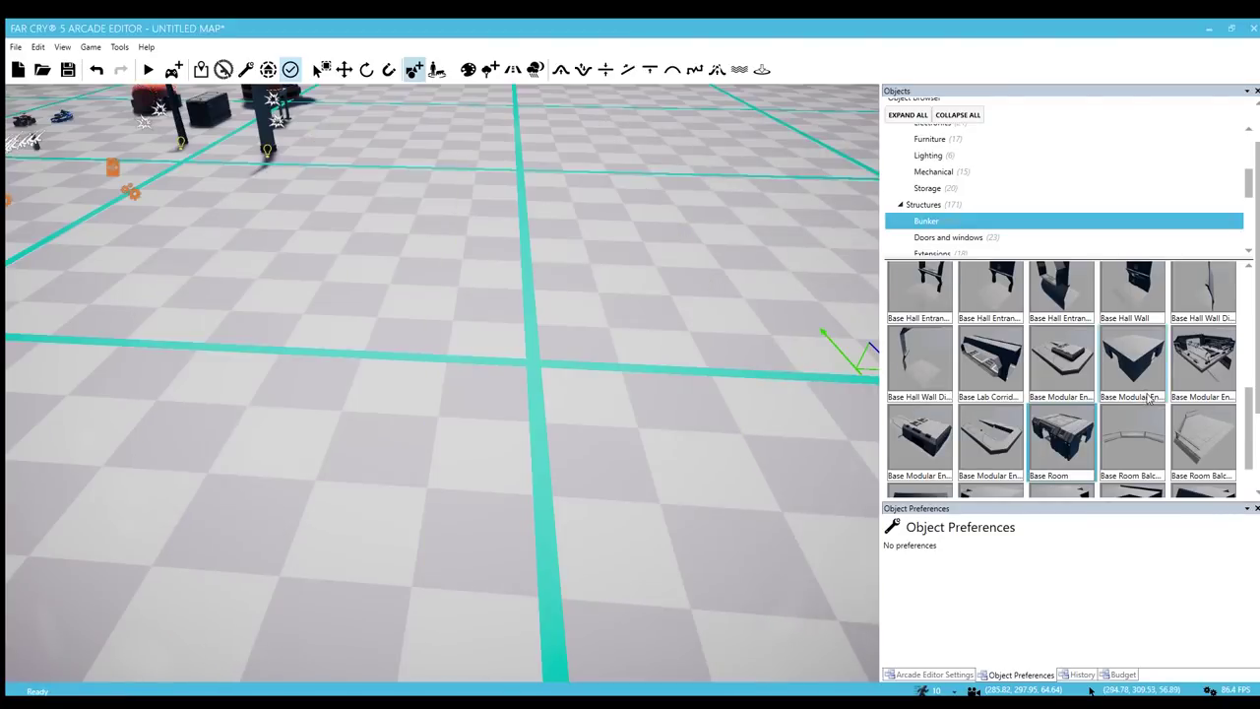
{"action": "scroll", "coordinate": [1130, 367], "scroll_direction": "down", "scroll_amount": 1}
{"action": "key", "text": "w"}
{"action": "right_click_drag", "start_coordinate": [498, 418], "coordinate": [394, 394]}
{"action": "key", "text": "w"}
{"action": "key", "text": "s"}
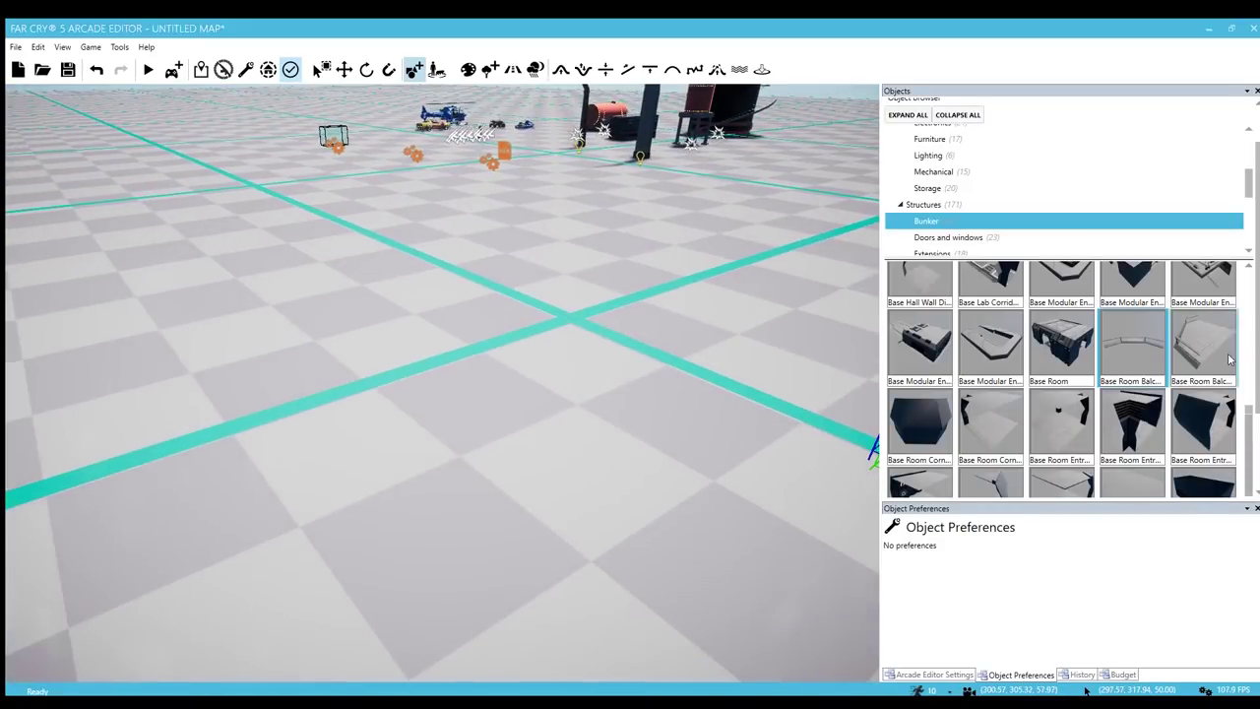
Preview the base room corner, entrance and wall pieces and a base stairwell level
{"action": "scroll", "coordinate": [1113, 409], "scroll_direction": "down", "scroll_amount": 1}
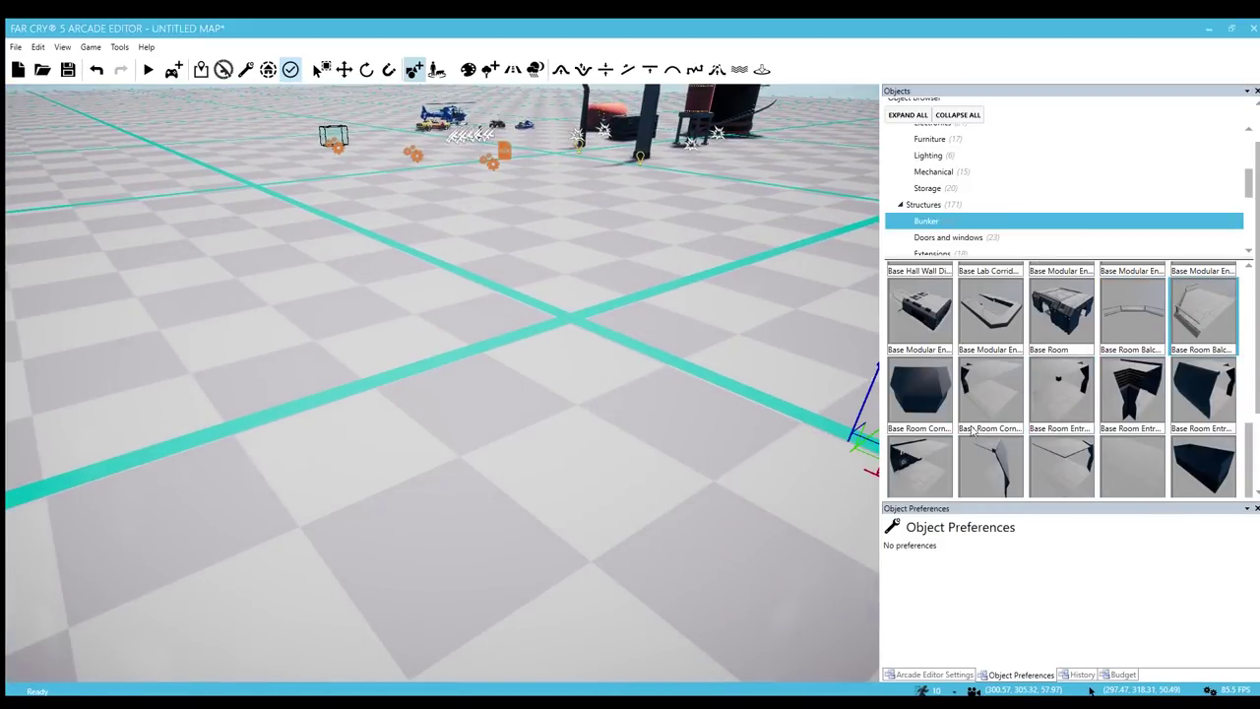
{"action": "left_click", "coordinate": [930, 406]}
{"action": "left_click", "coordinate": [1132, 393]}
{"action": "scroll", "coordinate": [1092, 412], "scroll_direction": "down", "scroll_amount": 1}
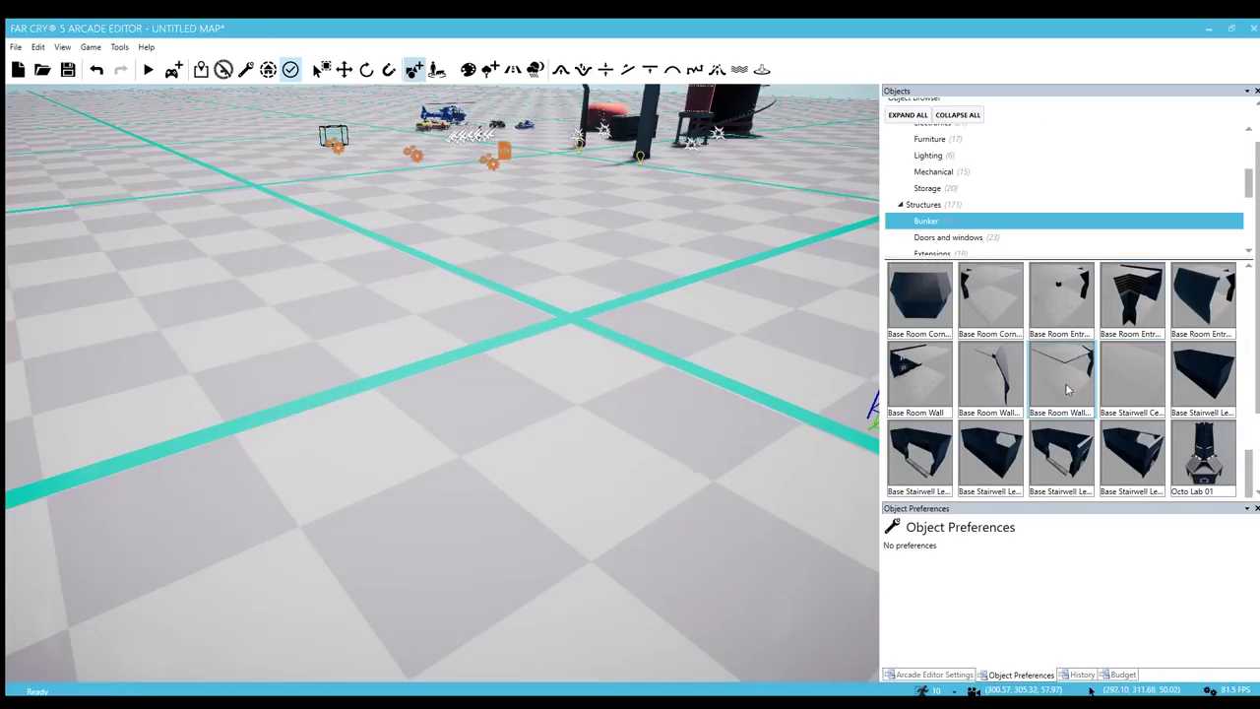
{"action": "scroll", "coordinate": [1063, 394], "scroll_direction": "down", "scroll_amount": 1}
{"action": "left_click", "coordinate": [1132, 429]}
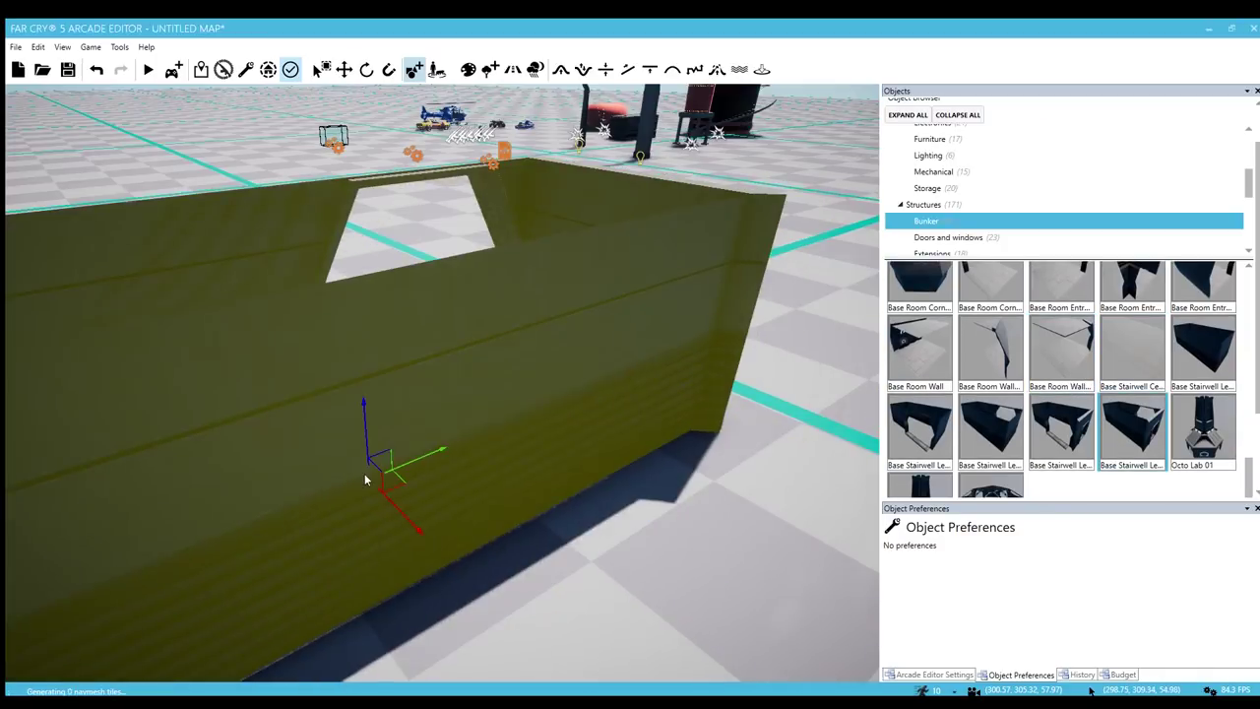
Preview the Octo Lab 01 structure and look around its interior
{"action": "left_click", "coordinate": [1203, 428]}
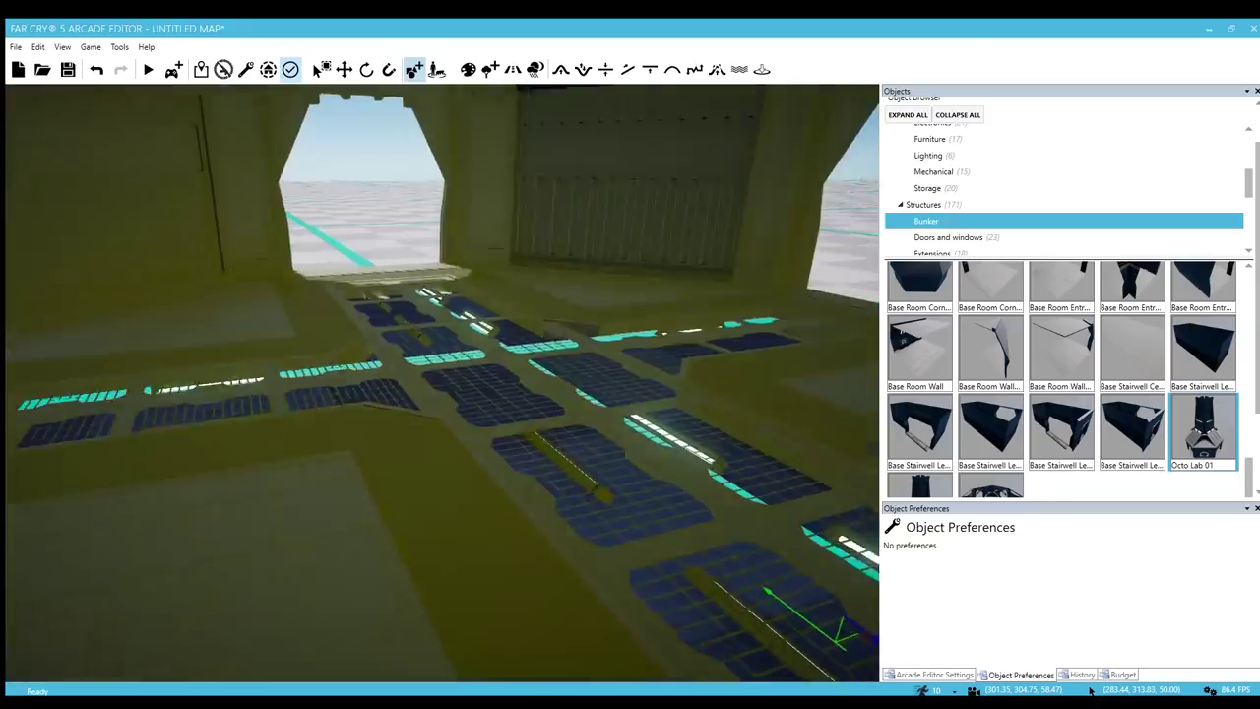
{"action": "key", "text": "w"}
{"action": "right_click_drag", "start_coordinate": [443, 385], "coordinate": [424, 217]}
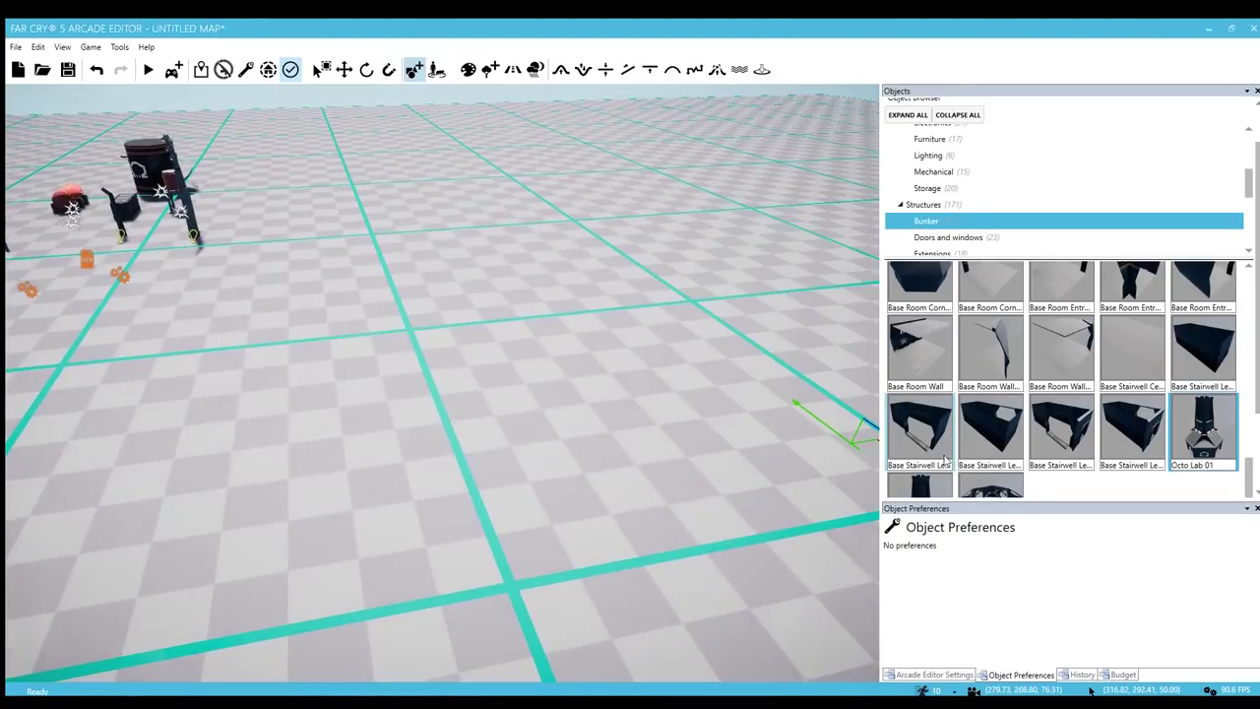
Preview the Octo Lab Exterior structure on the open floor
{"action": "scroll", "coordinate": [946, 458], "scroll_direction": "down", "scroll_amount": 1}
{"action": "left_click", "coordinate": [931, 458]}
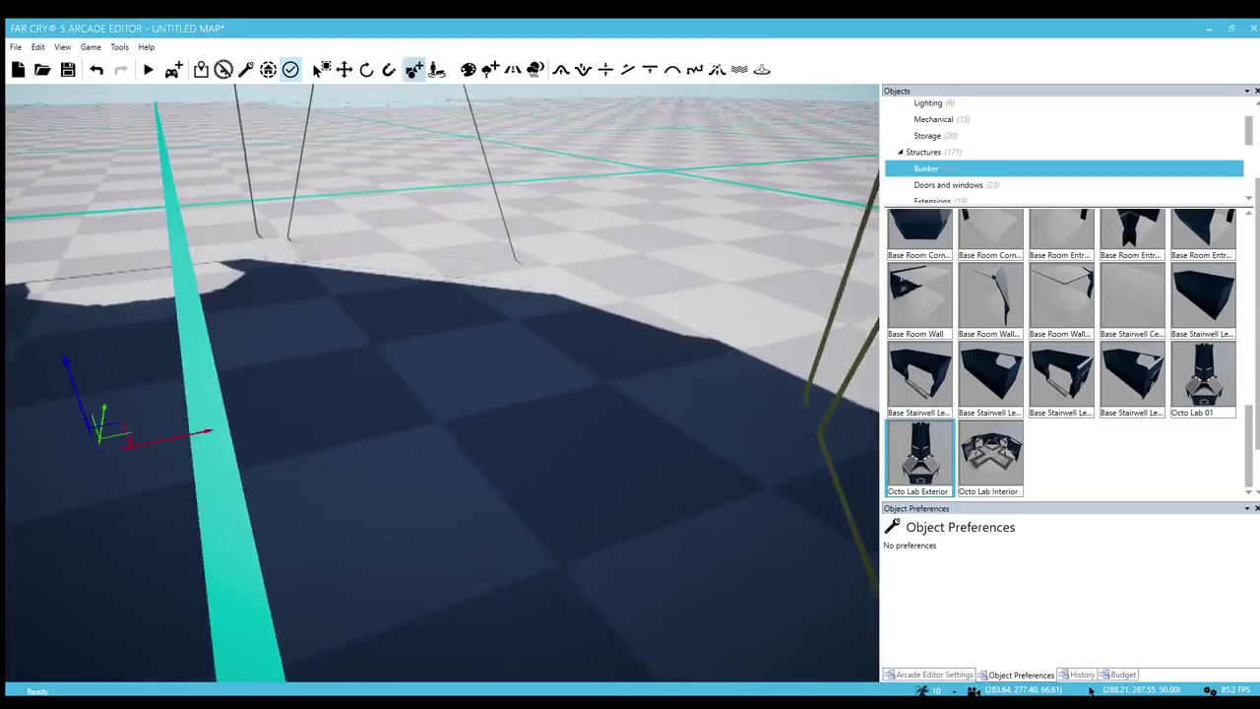
{"action": "key", "text": "s"}
{"action": "mouse_move", "coordinate": [443, 384]}
{"action": "right_mouse_down"}
{"action": "mouse_move", "coordinate": [394, 296]}
{"action": "mouse_move", "coordinate": [434, 384]}
{"action": "right_mouse_up"}
Preview the Octo Lab Interior and examine its floor and walls from above
{"action": "left_click", "coordinate": [988, 463]}
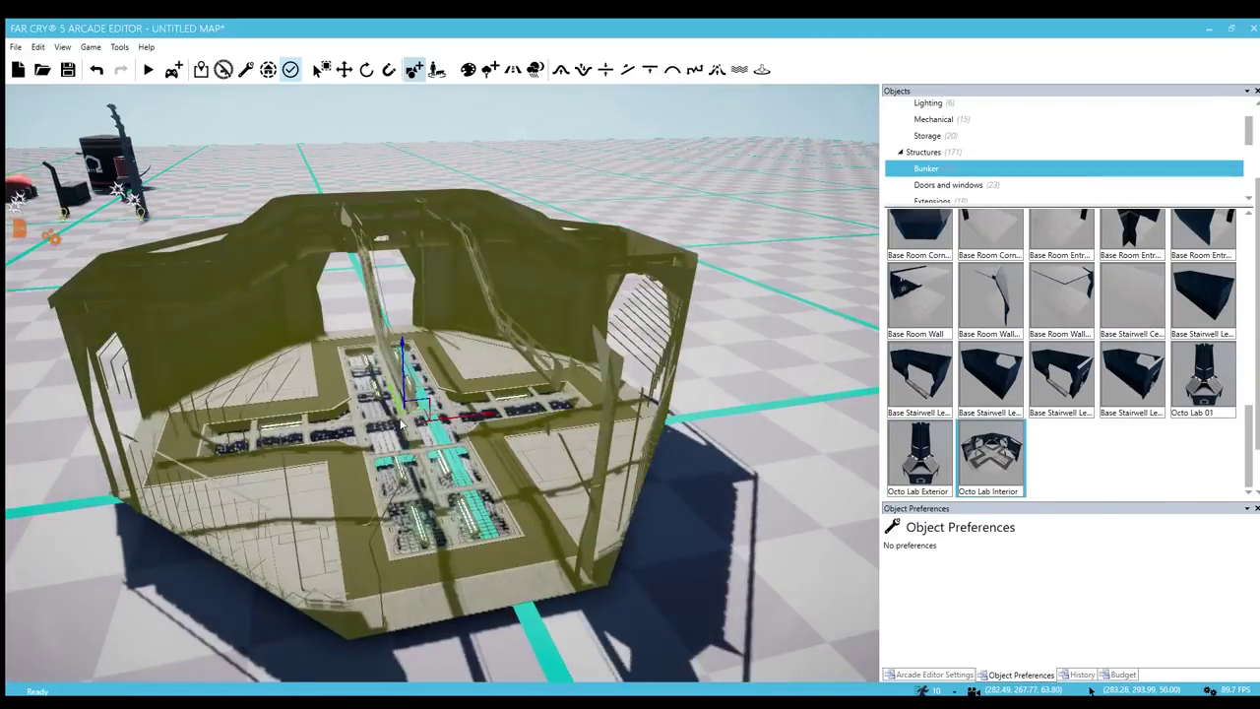
{"action": "key", "text": "w"}
{"action": "right_click_drag", "start_coordinate": [401, 425], "coordinate": [458, 416]}
{"action": "key", "text": "s"}
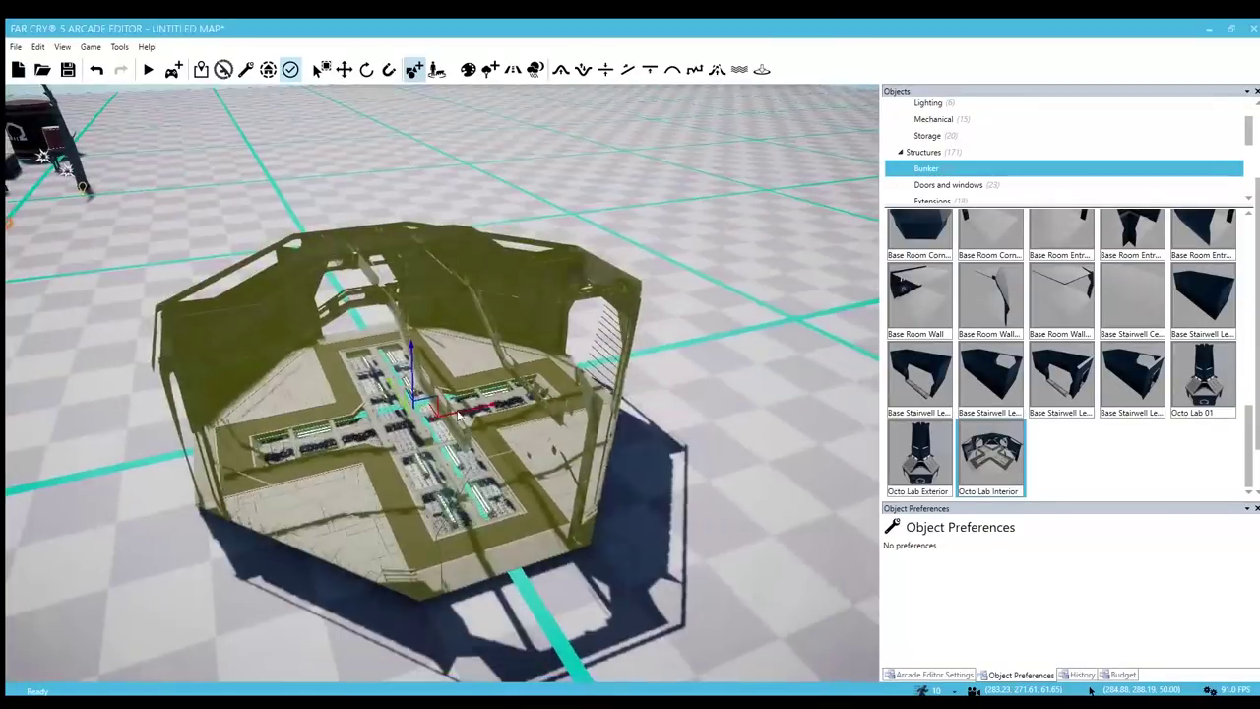
Open the Doors and windows structures and preview the second base barrack corridor door on the floor
{"action": "left_click", "coordinate": [947, 186]}
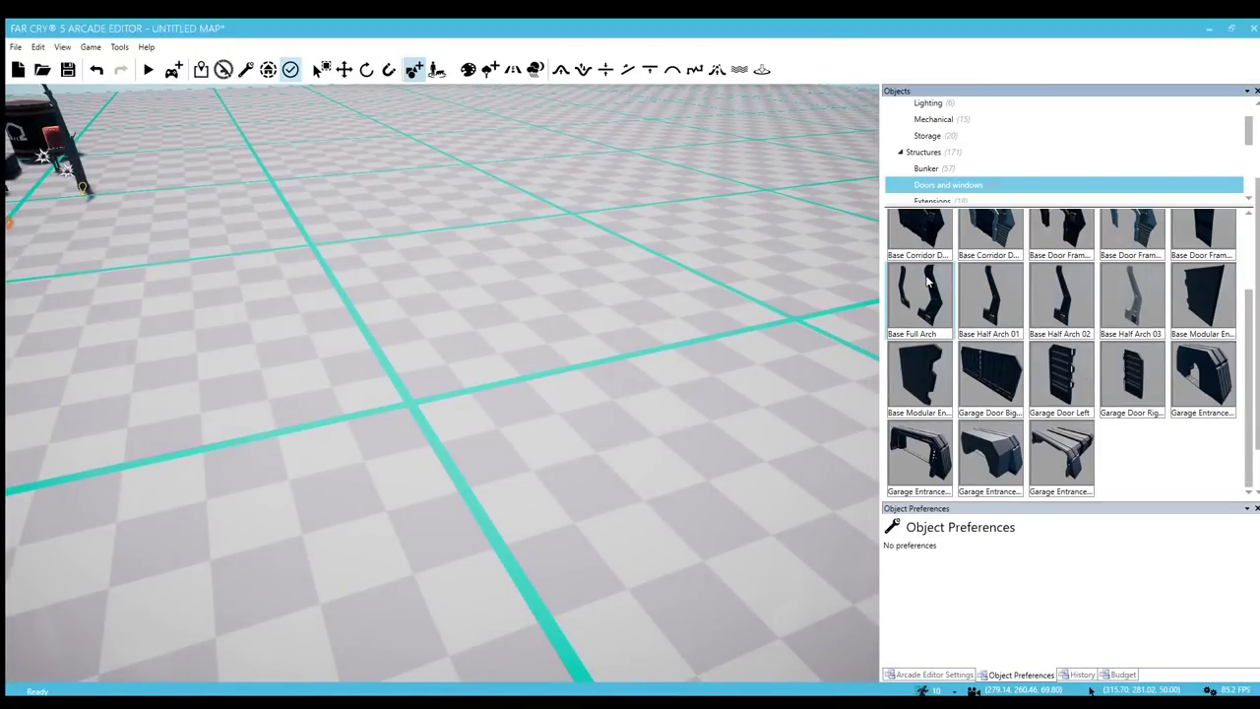
{"action": "scroll", "coordinate": [928, 276], "scroll_direction": "up", "scroll_amount": 2}
{"action": "key", "text": "w"}
{"action": "right_click_drag", "start_coordinate": [470, 401], "coordinate": [515, 430]}
{"action": "left_click", "coordinate": [991, 248]}
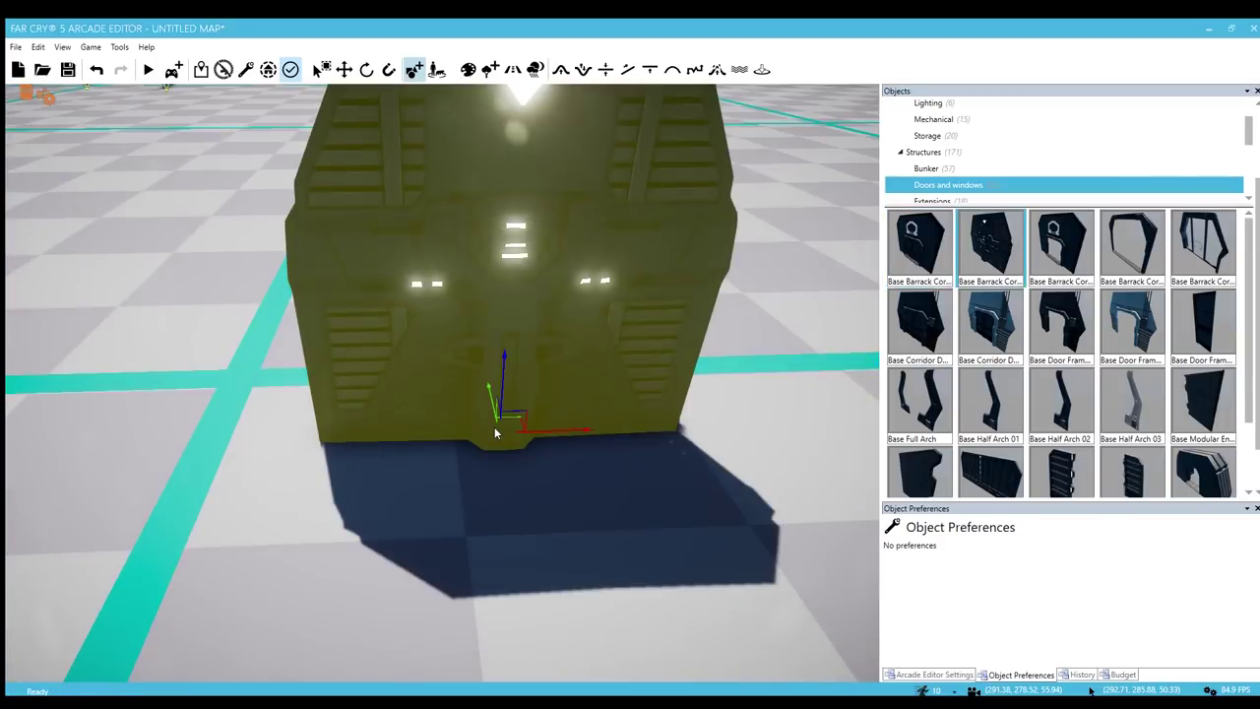
{"action": "right_click_drag", "start_coordinate": [452, 479], "coordinate": [450, 474]}
{"action": "key", "text": "s"}
Preview the other base barrack corridor pieces: the omega-marked doorway, the open frame and the window frame
{"action": "left_click", "coordinate": [1062, 246]}
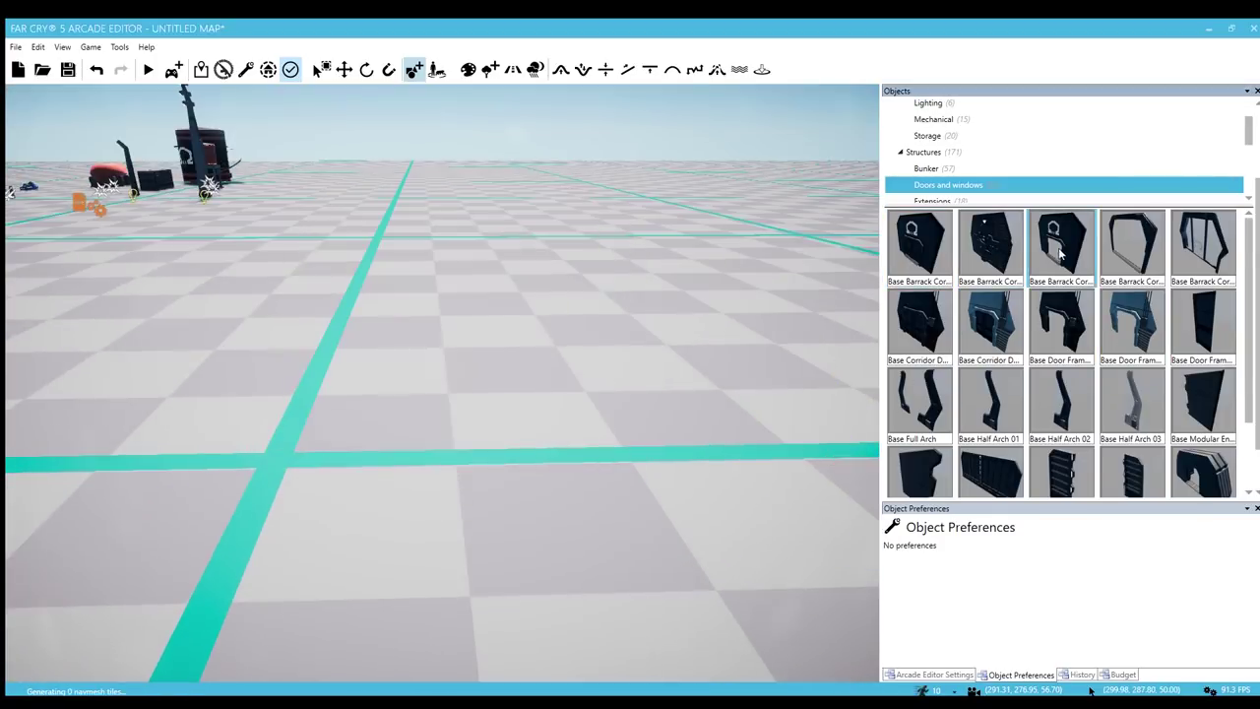
{"action": "scroll", "coordinate": [394, 512], "scroll_direction": "up", "scroll_amount": 3}
{"action": "left_click", "coordinate": [1132, 246]}
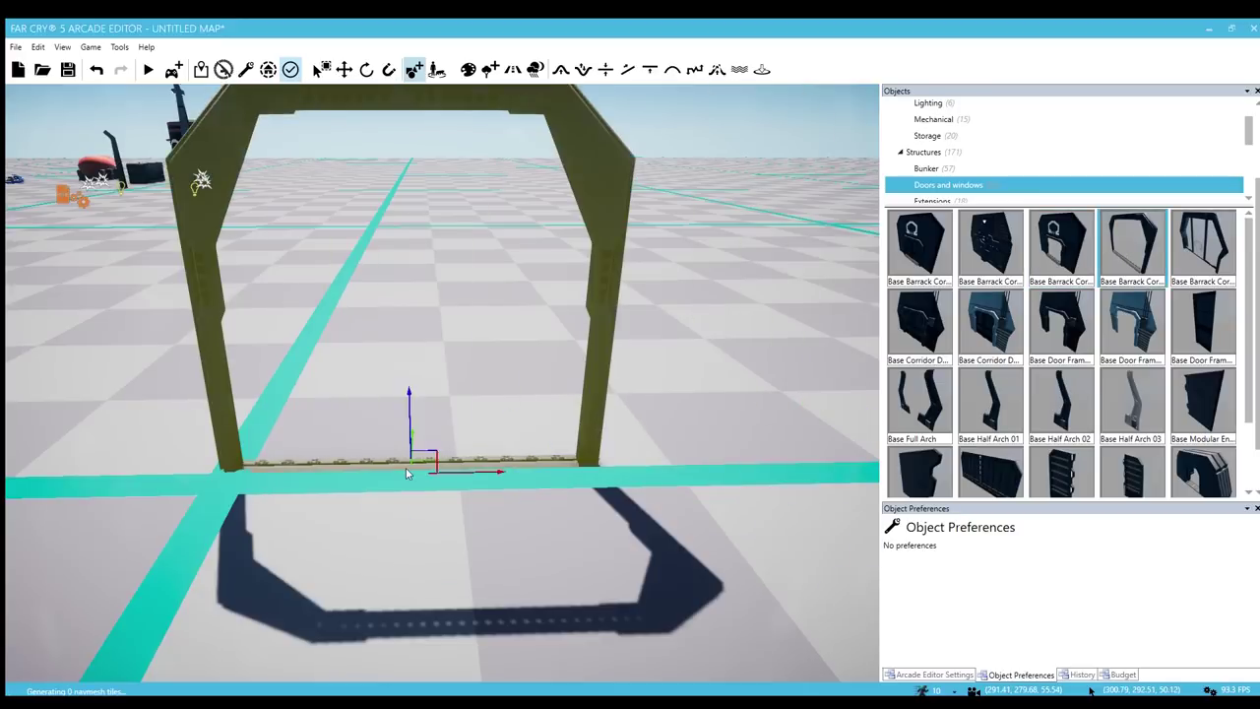
{"action": "left_click", "coordinate": [1203, 246]}
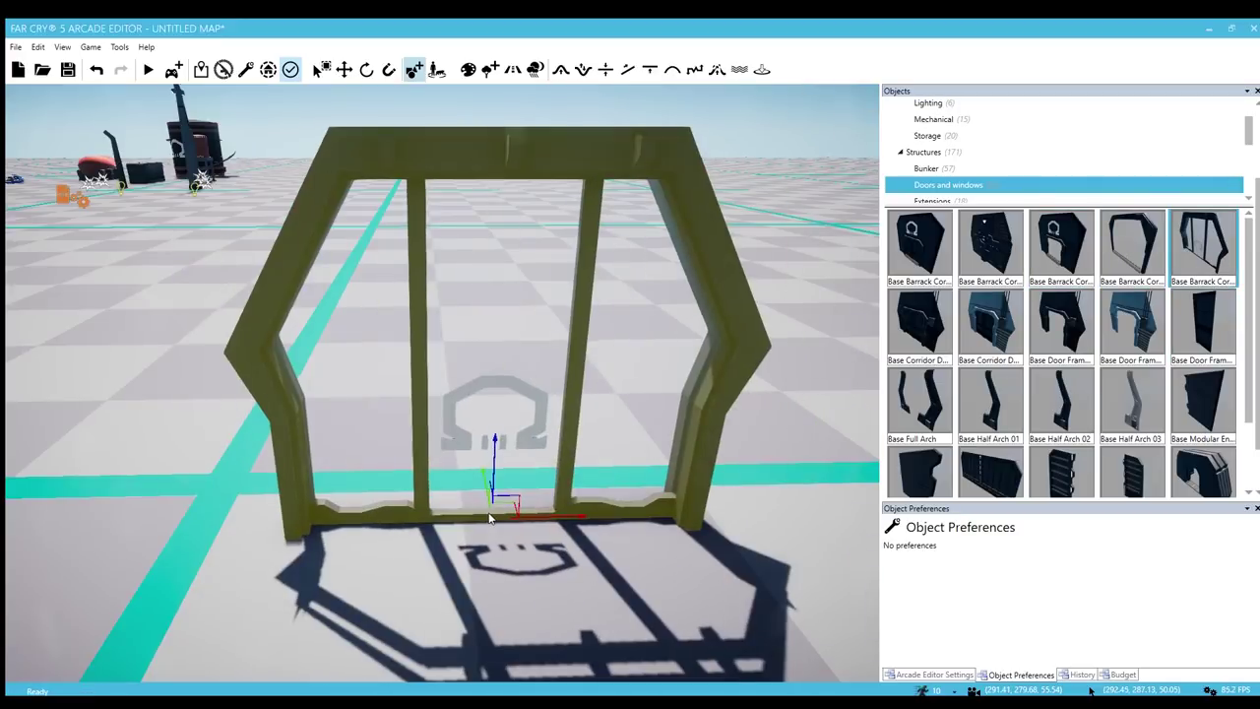
{"action": "mouse_move", "coordinate": [727, 383]}
{"action": "right_mouse_down"}
{"action": "mouse_move", "coordinate": [749, 372]}
{"action": "mouse_move", "coordinate": [716, 391]}
{"action": "right_mouse_up"}
{"action": "right_click_drag", "start_coordinate": [429, 500], "coordinate": [211, 483]}
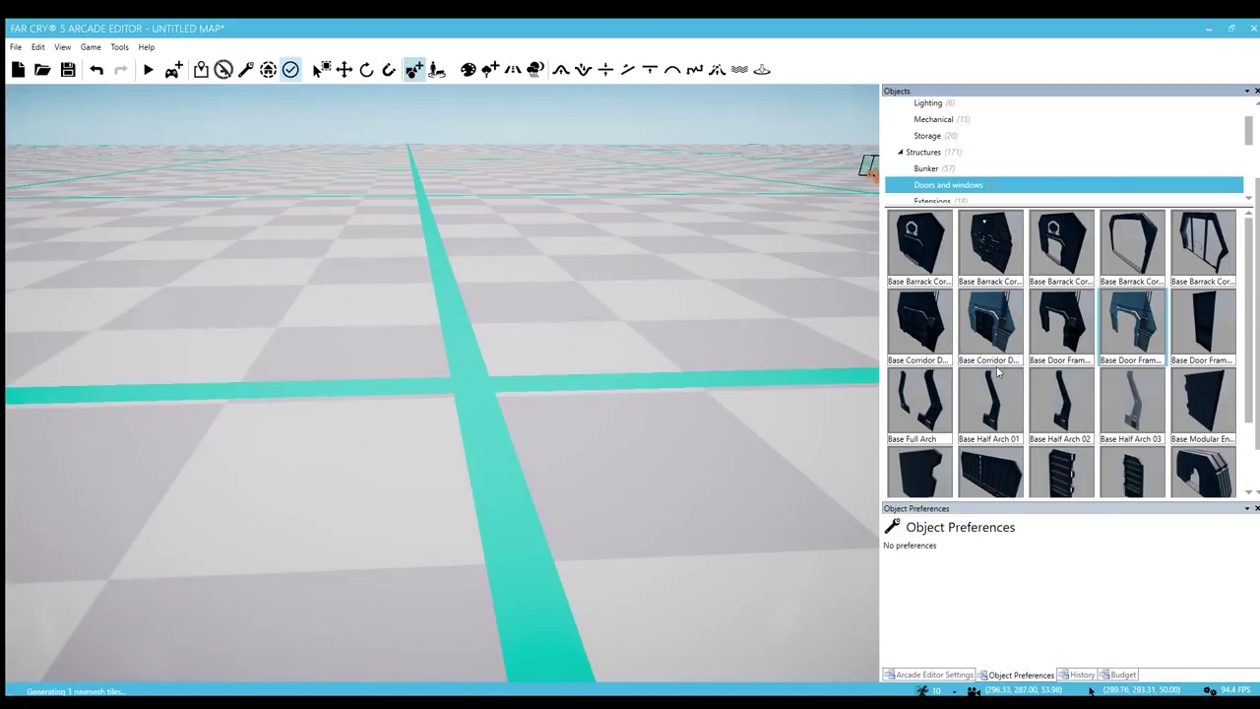
Preview a base corridor door and the Base Half Arch 01 on the floor
{"action": "left_click", "coordinate": [986, 336]}
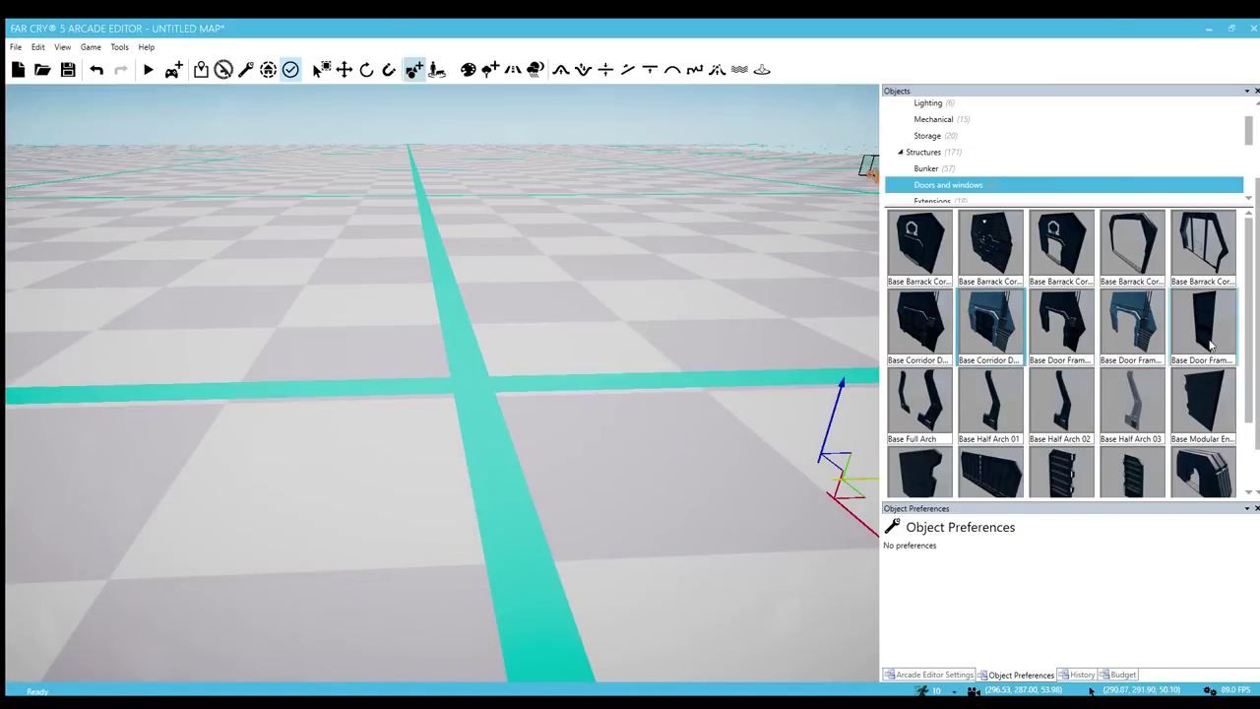
{"action": "left_click", "coordinate": [990, 404]}
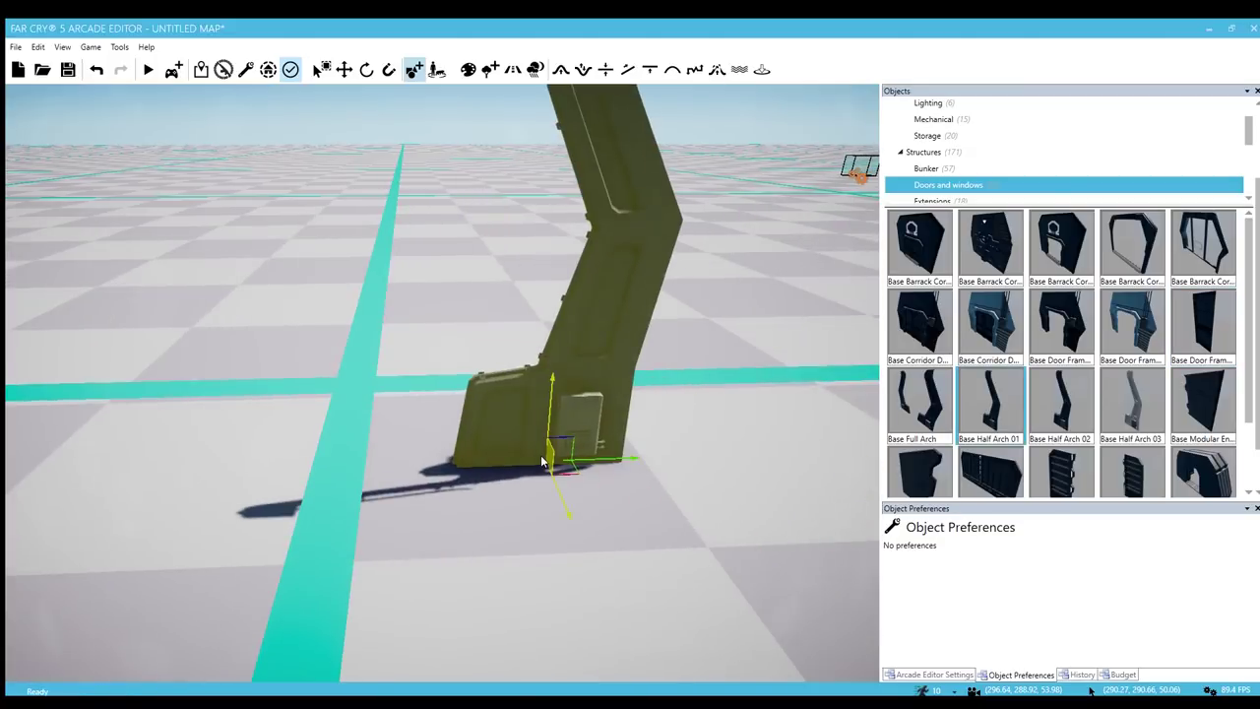
Preview the garage entrance structures on the open floor
{"action": "scroll", "coordinate": [1120, 368], "scroll_direction": "down", "scroll_amount": 1}
{"action": "scroll", "coordinate": [1064, 394], "scroll_direction": "down", "scroll_amount": 1}
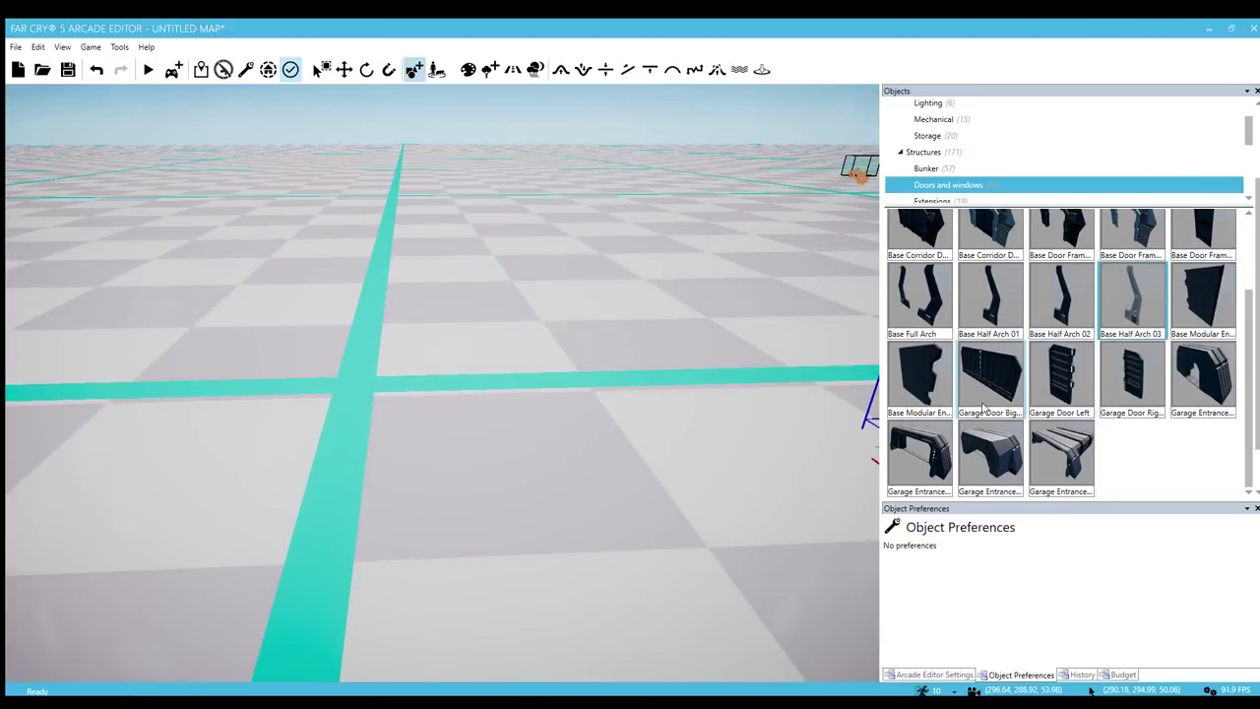
{"action": "left_click", "coordinate": [920, 458]}
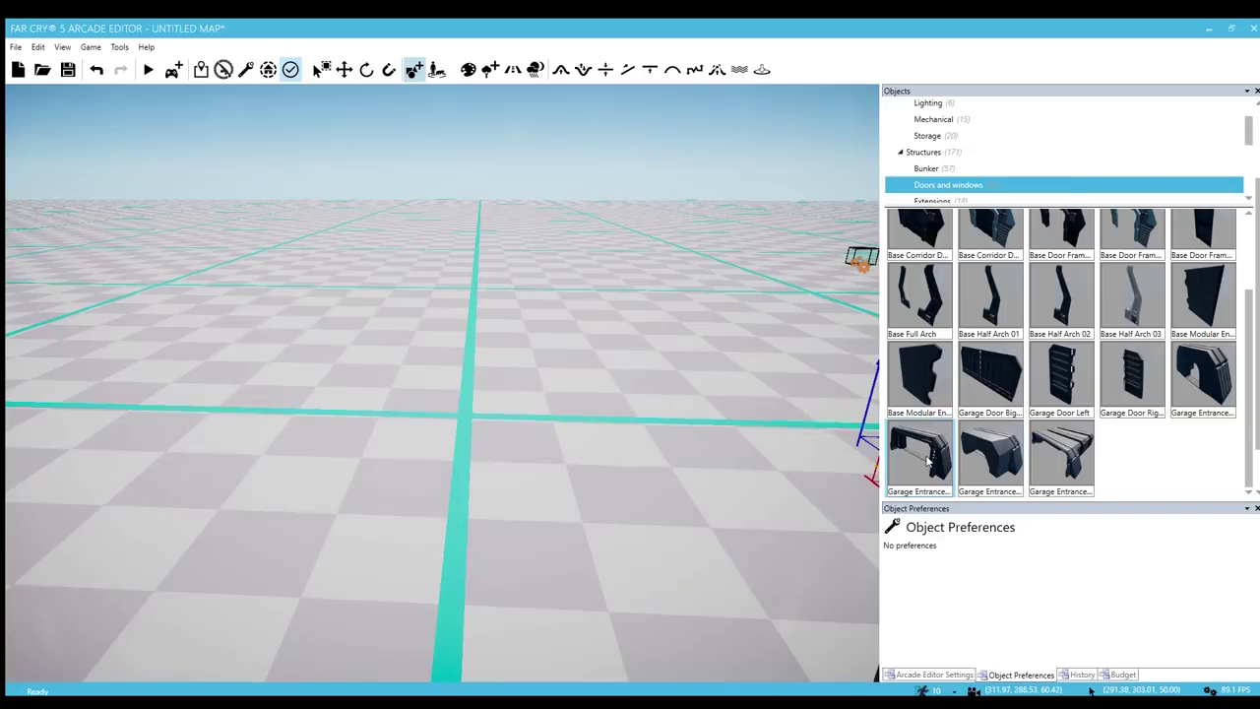
{"action": "left_click", "coordinate": [1034, 449]}
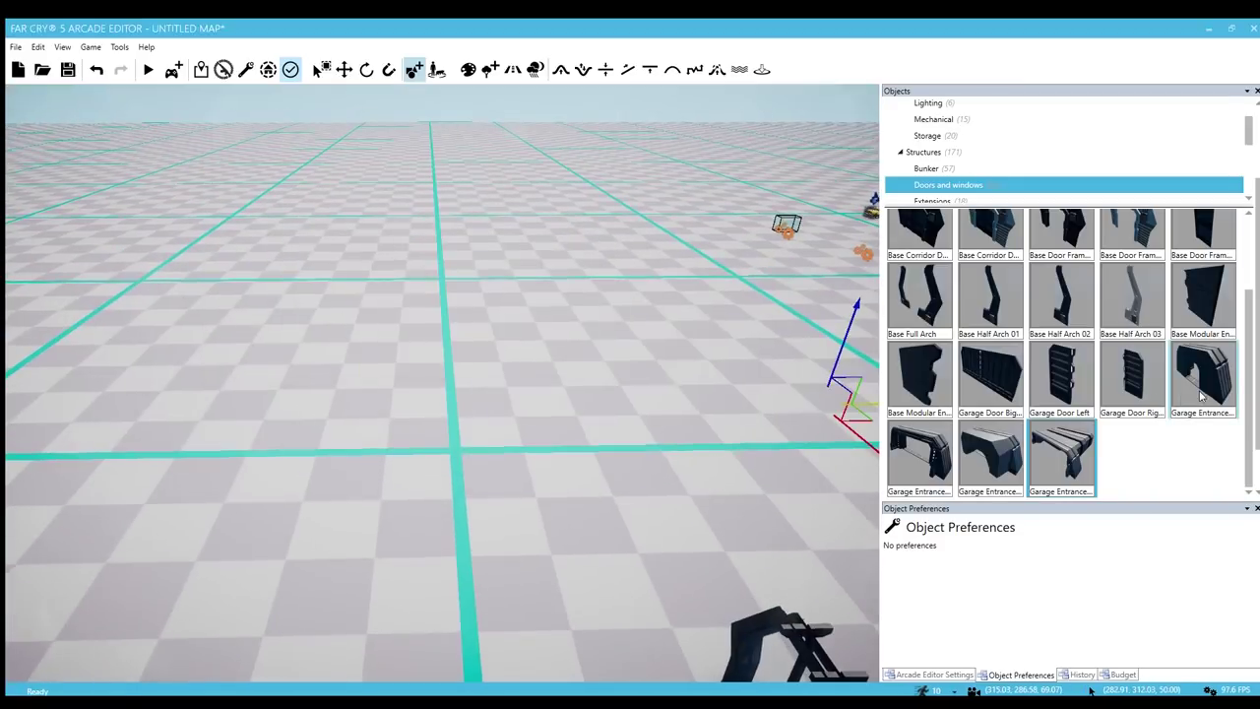
Open the Extensions structures and preview the base column and the base lab jump pad piece
{"action": "left_click", "coordinate": [962, 200]}
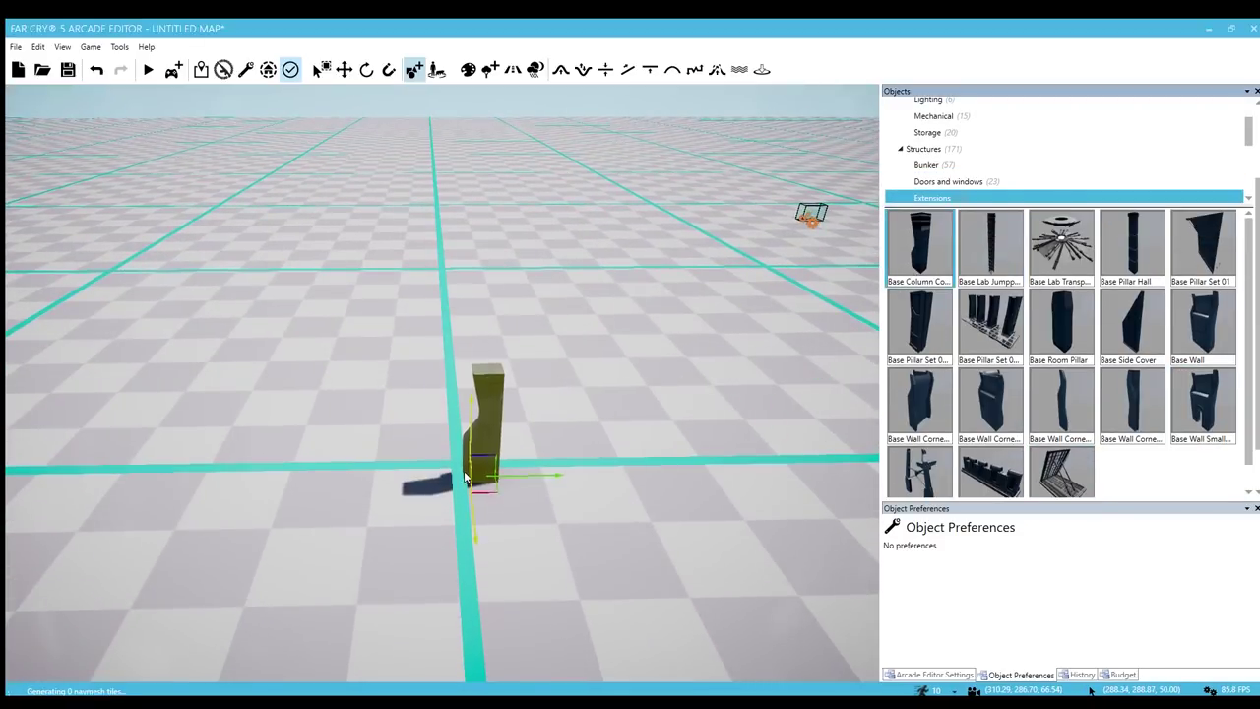
{"action": "key", "text": "w"}
{"action": "right_click_drag", "start_coordinate": [465, 478], "coordinate": [472, 491]}
{"action": "key", "text": "d"}
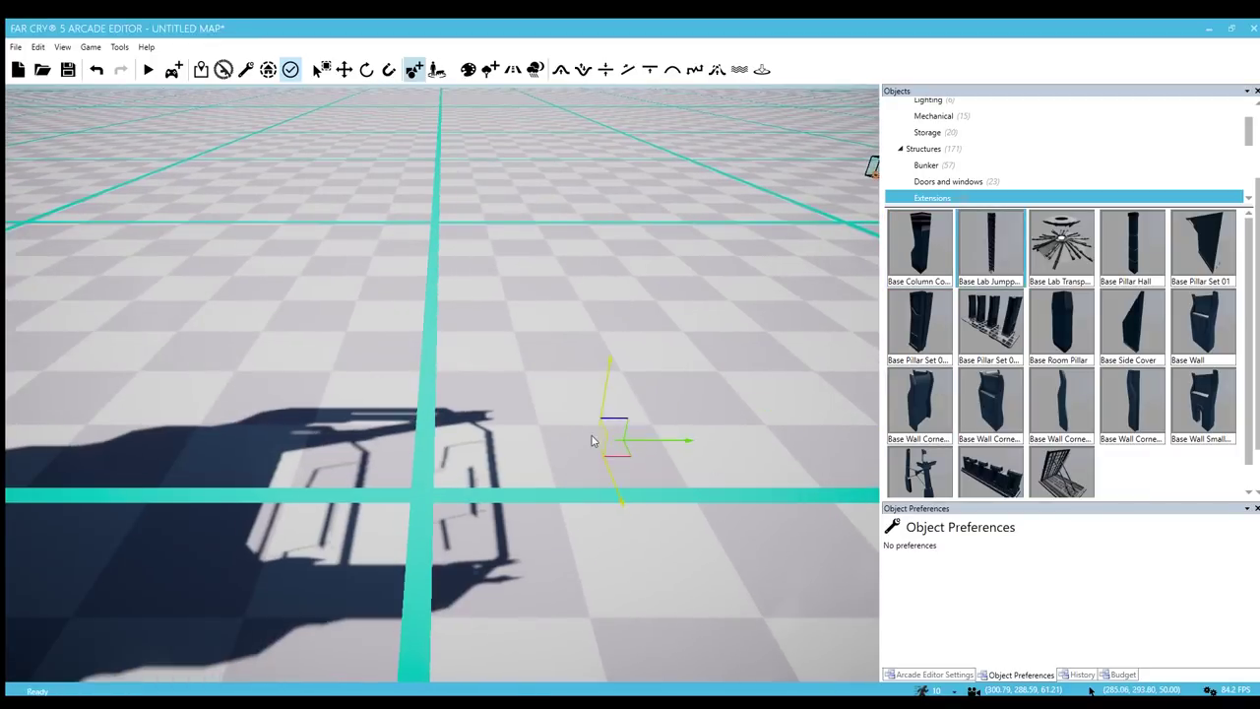
Inspect the interior of the large jump pad structure from below and pick the base lab piece beside it
{"action": "key", "text": "d"}
{"action": "right_click_drag", "start_coordinate": [593, 442], "coordinate": [581, 157]}
{"action": "key", "text": "w"}
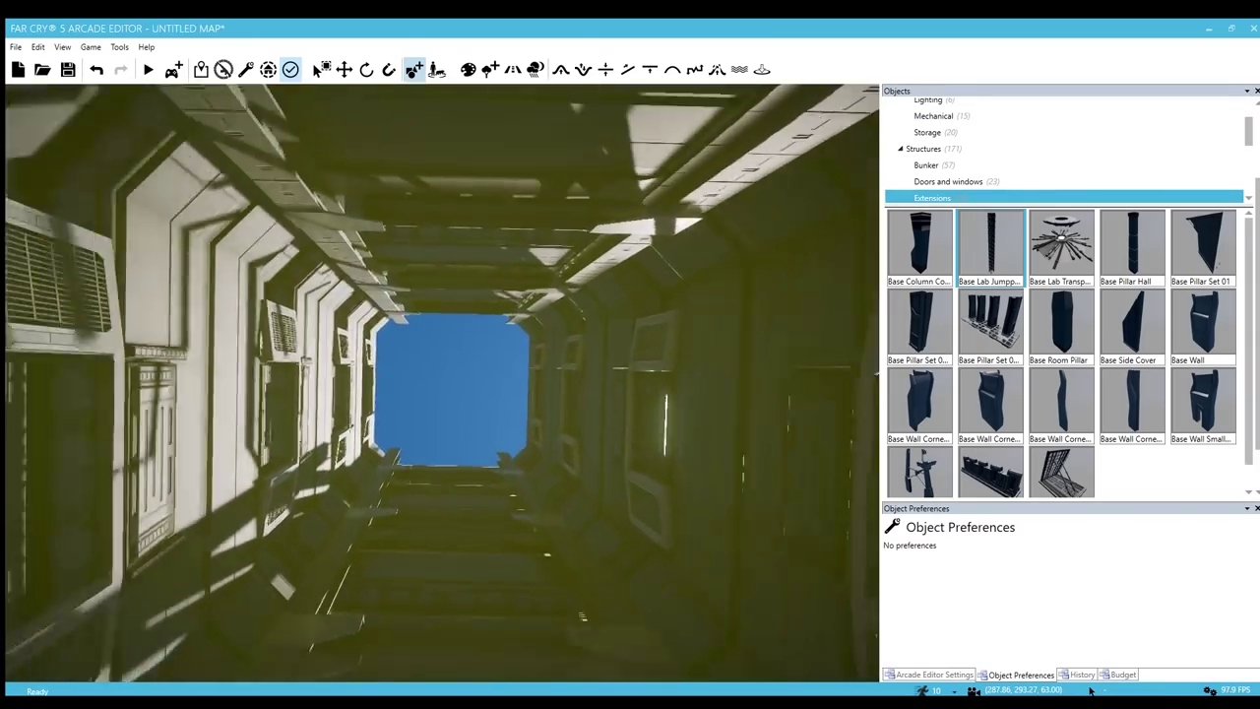
{"action": "right_click_drag", "start_coordinate": [451, 389], "coordinate": [461, 581]}
{"action": "key", "text": "s"}
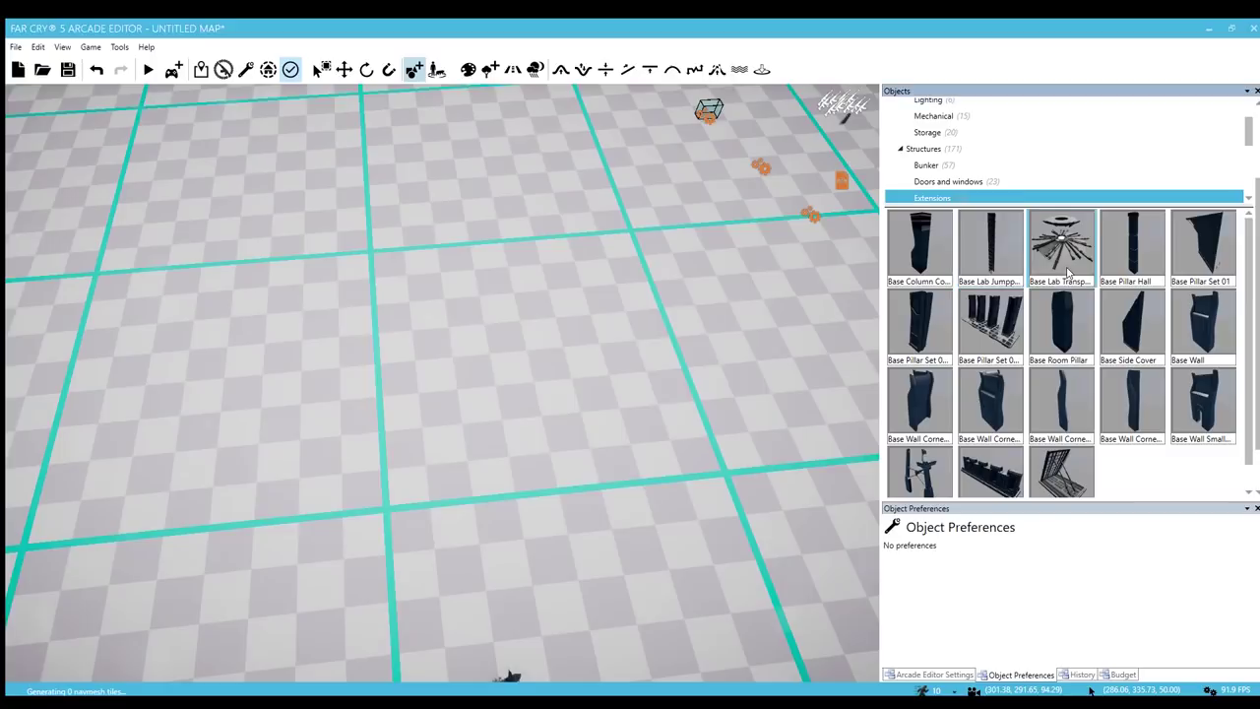
{"action": "left_click", "coordinate": [1069, 274]}
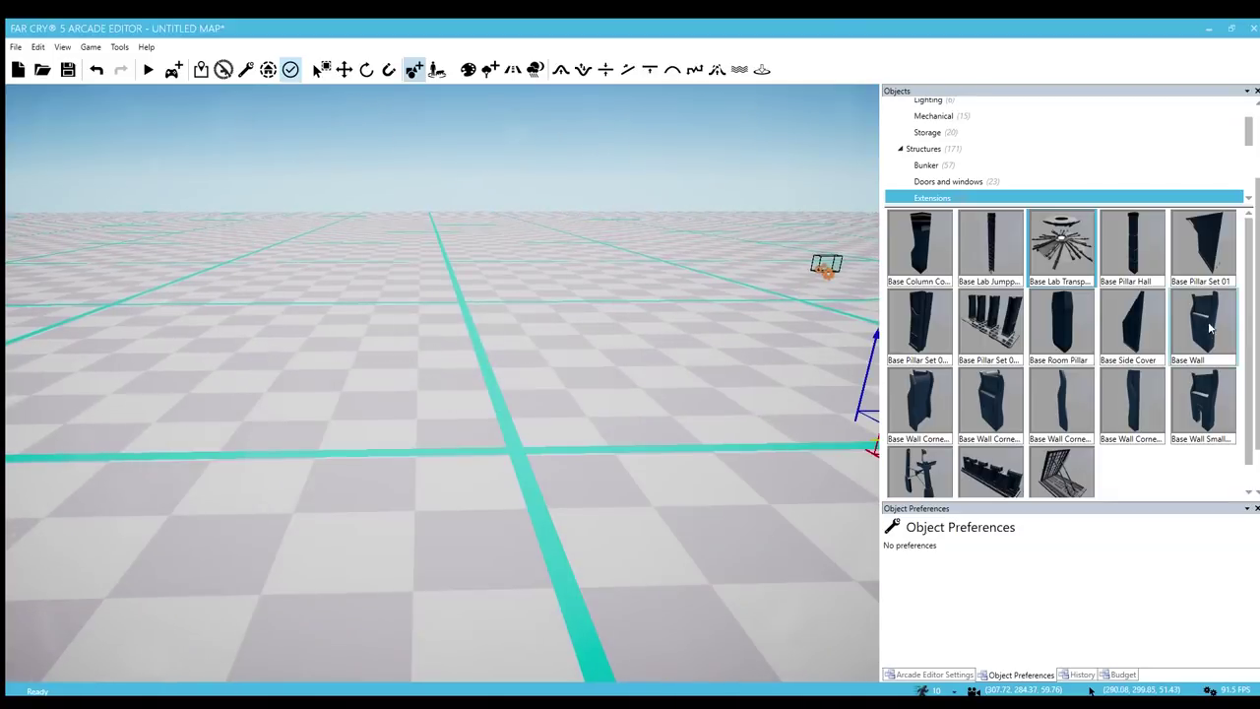
Preview Base Pillar Set 01, another pillar set and the base wall corner pieces on the floor
{"action": "left_click", "coordinate": [1203, 246]}
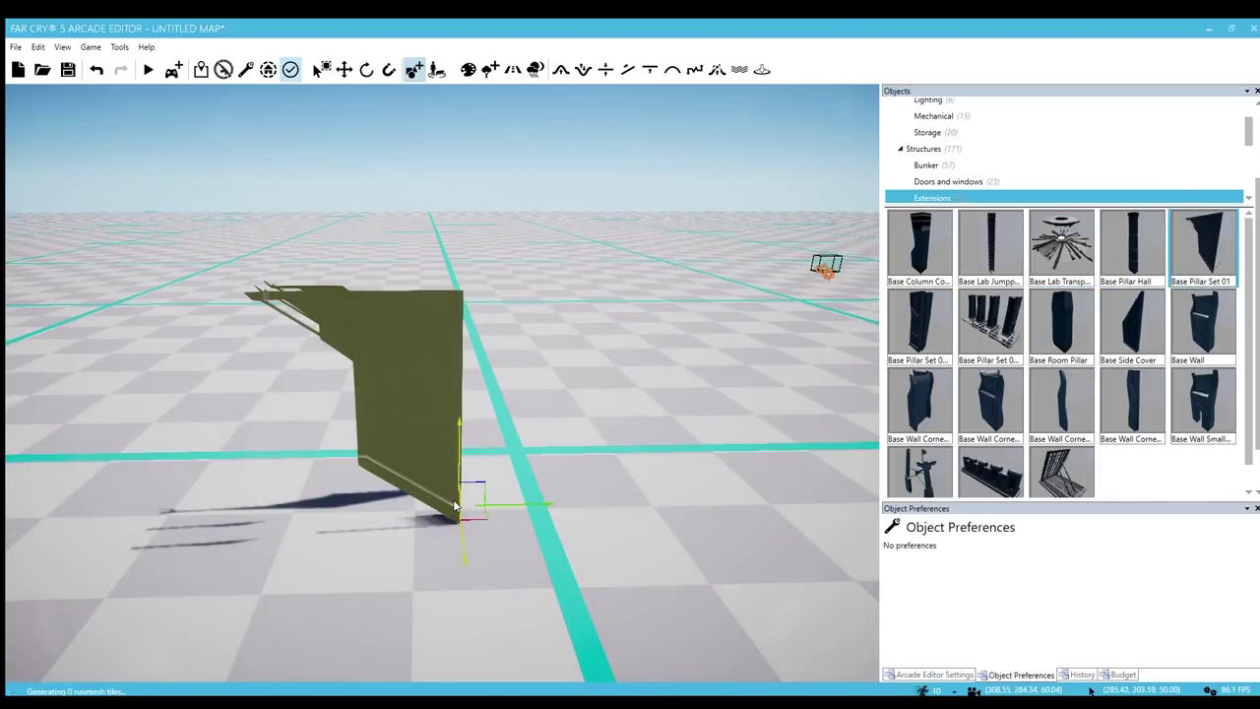
{"action": "left_click", "coordinate": [991, 325]}
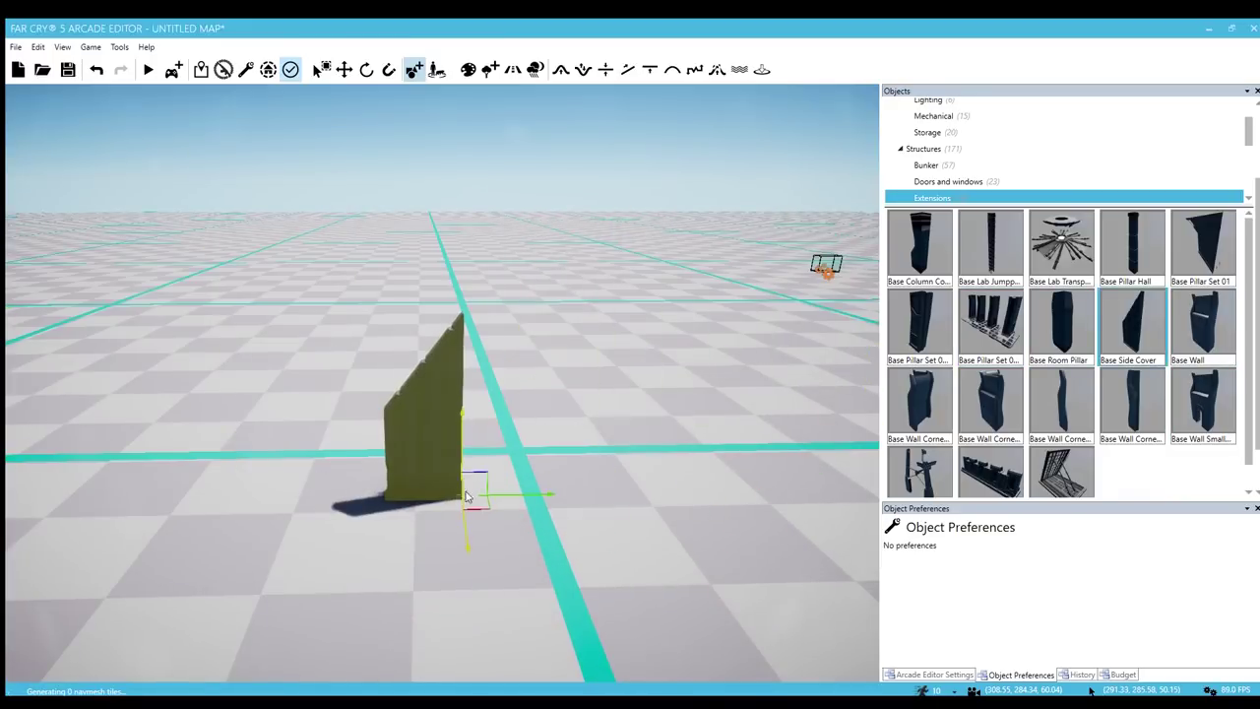
{"action": "left_click", "coordinate": [997, 426]}
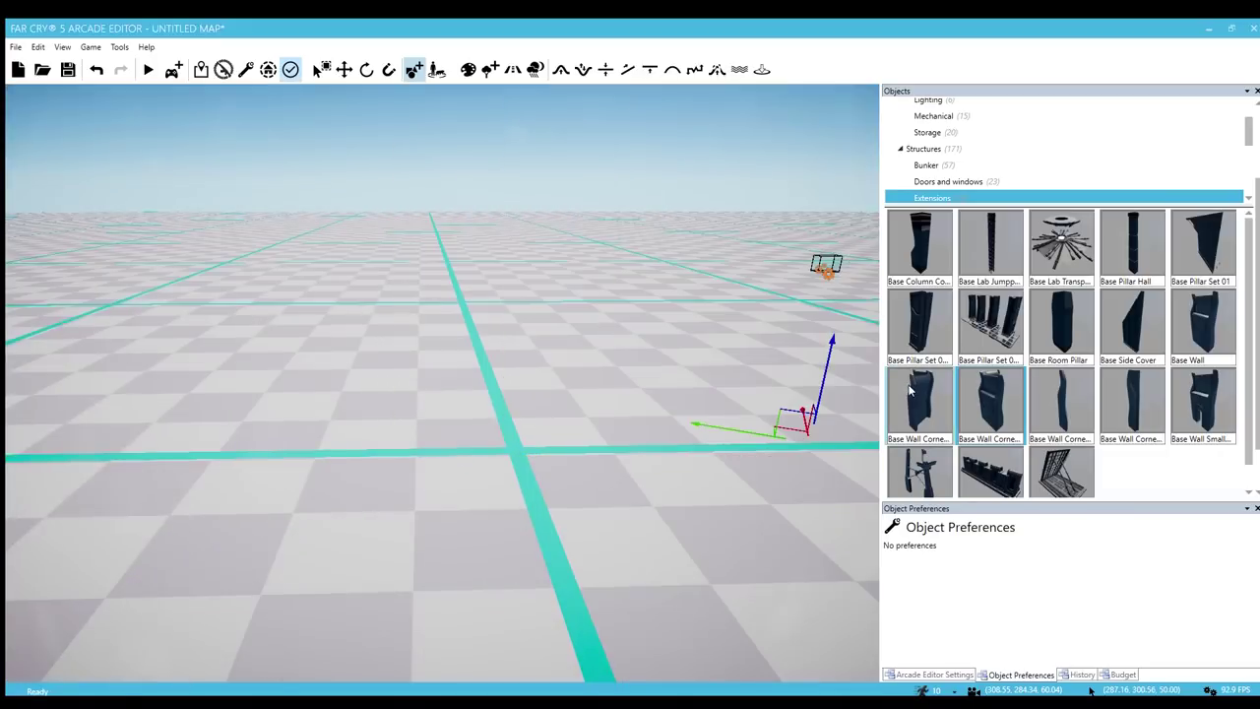
{"action": "left_click", "coordinate": [1132, 404]}
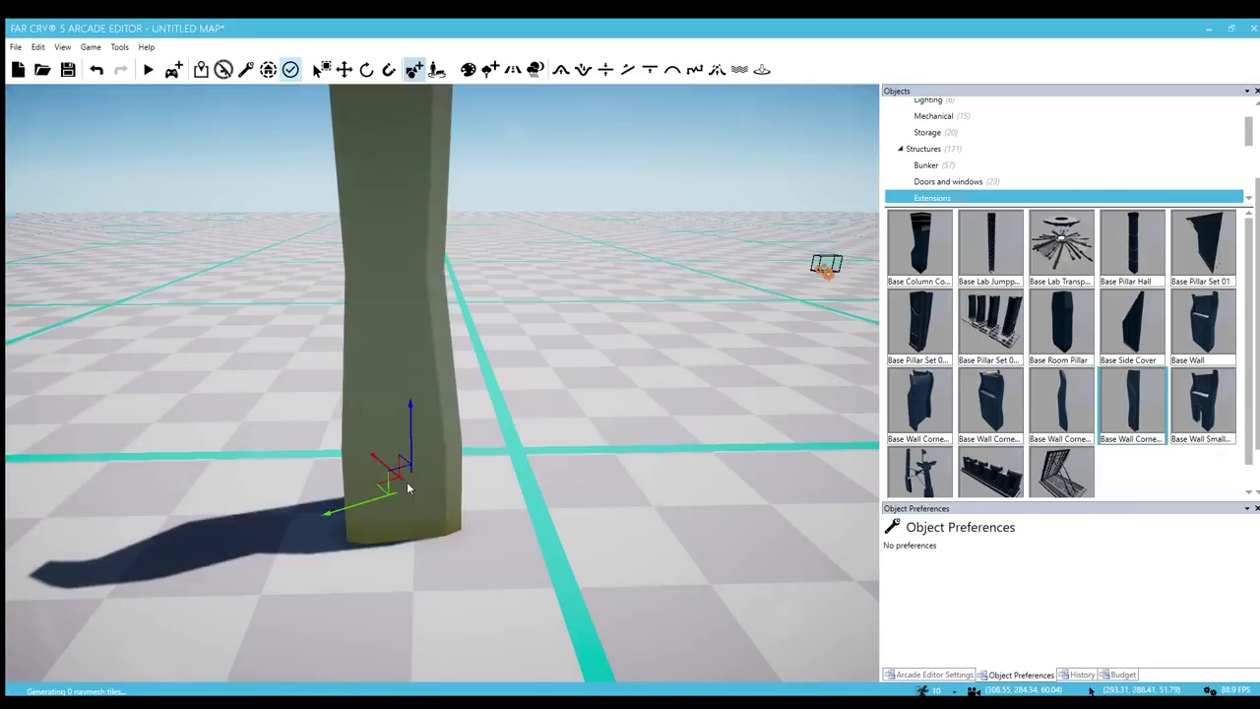
Preview the Building Military extension and examine its full height from a distance
{"action": "scroll", "coordinate": [1000, 480], "scroll_direction": "down", "scroll_amount": 1}
{"action": "left_click", "coordinate": [922, 458]}
{"action": "scroll", "coordinate": [464, 512], "scroll_direction": "up", "scroll_amount": 3}
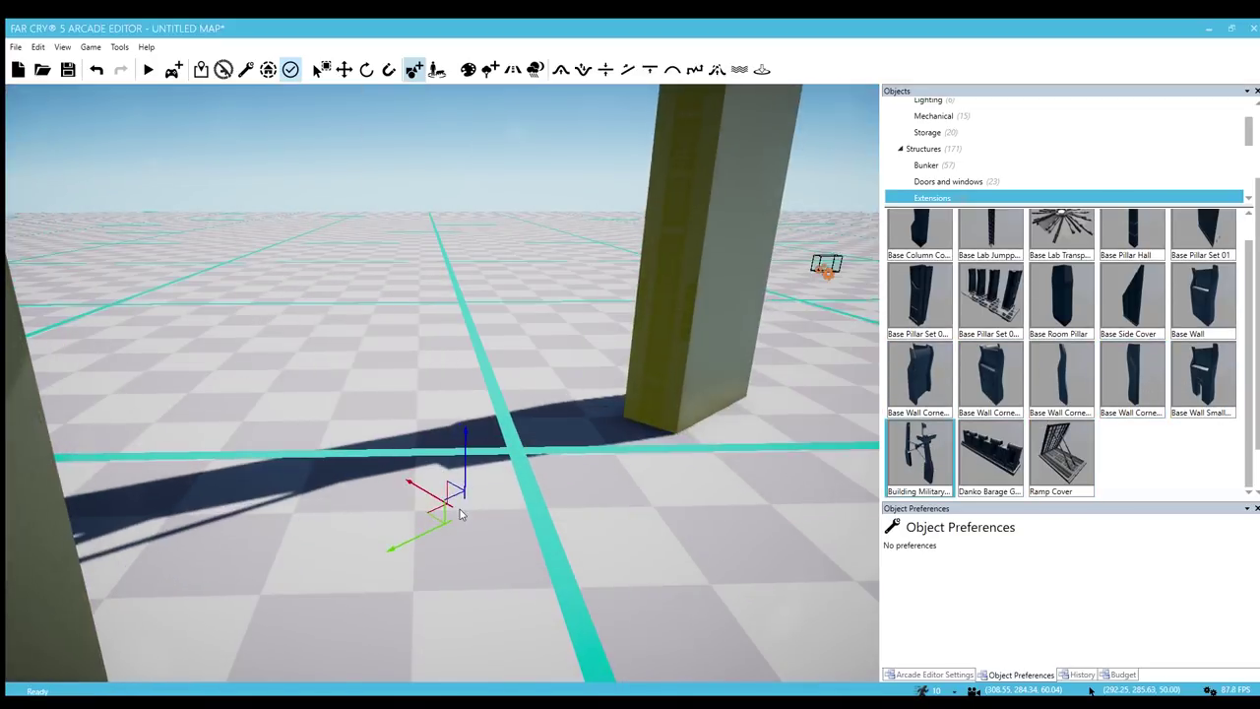
{"action": "right_click_drag", "start_coordinate": [463, 512], "coordinate": [464, 601]}
{"action": "key", "text": "s"}
{"action": "right_click_drag", "start_coordinate": [414, 281], "coordinate": [414, 207]}
{"action": "key", "text": "s"}
{"action": "scroll", "coordinate": [442, 532], "scroll_direction": "up", "scroll_amount": 4}
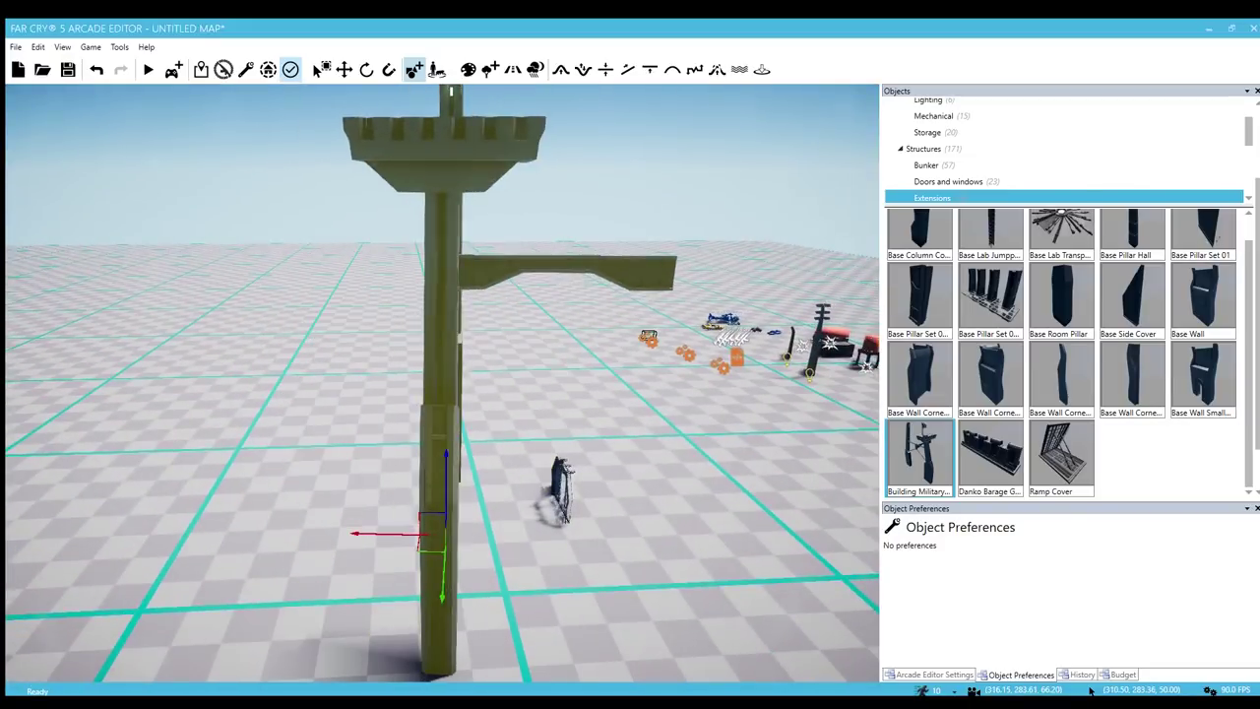
{"action": "right_click_drag", "start_coordinate": [443, 532], "coordinate": [364, 557]}
{"action": "key", "text": "w"}
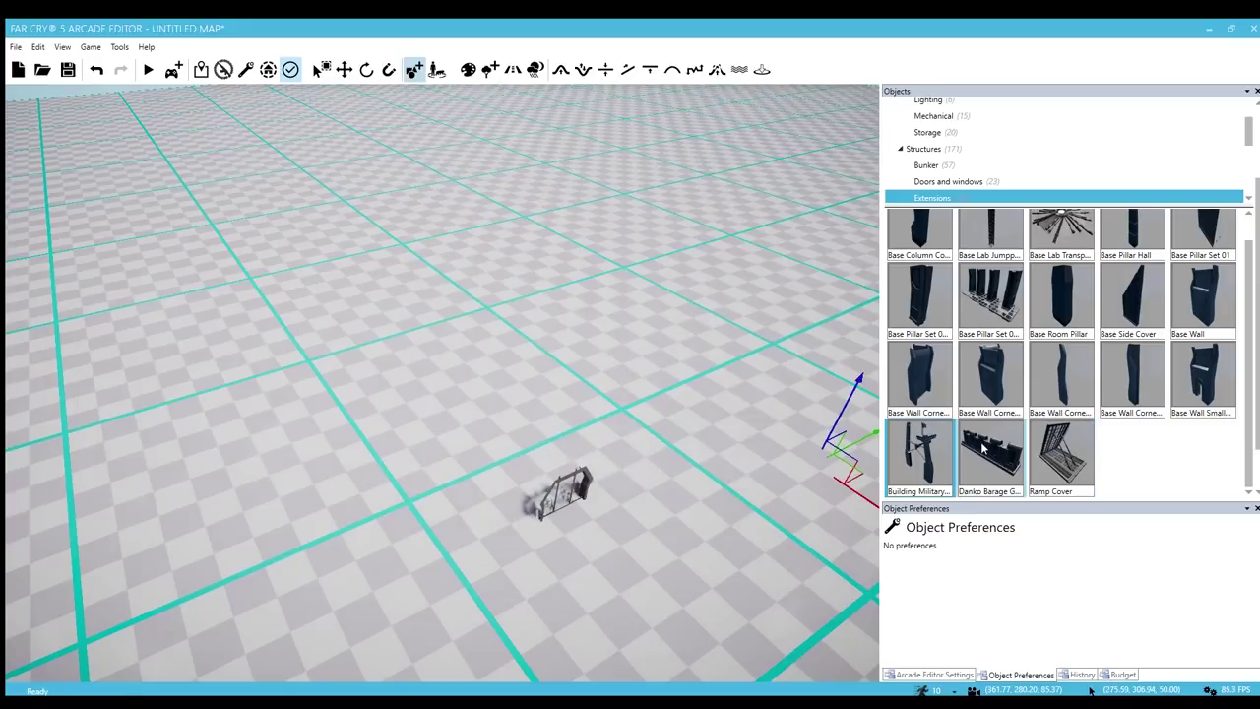
Preview the Ramp Cover extension and view it from close up
{"action": "key", "text": "w"}
{"action": "right_click_drag", "start_coordinate": [472, 443], "coordinate": [533, 343]}
{"action": "left_click", "coordinate": [1075, 453]}
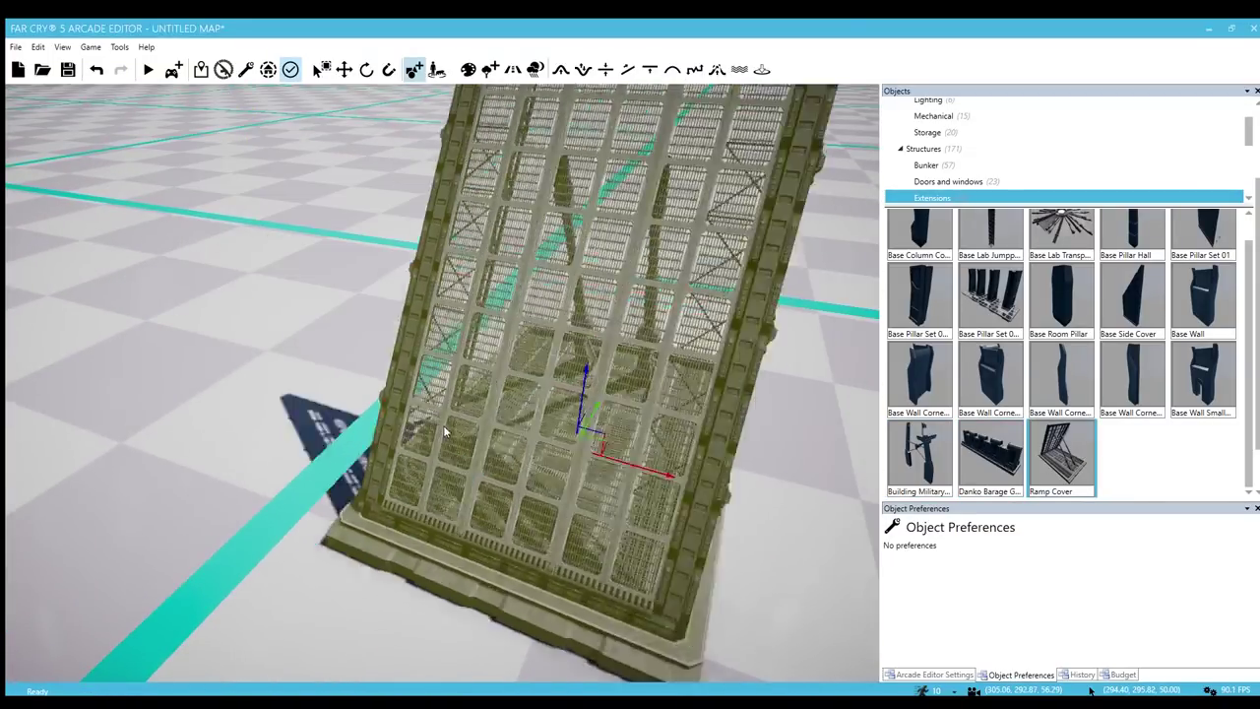
{"action": "right_click_drag", "start_coordinate": [374, 433], "coordinate": [389, 419]}
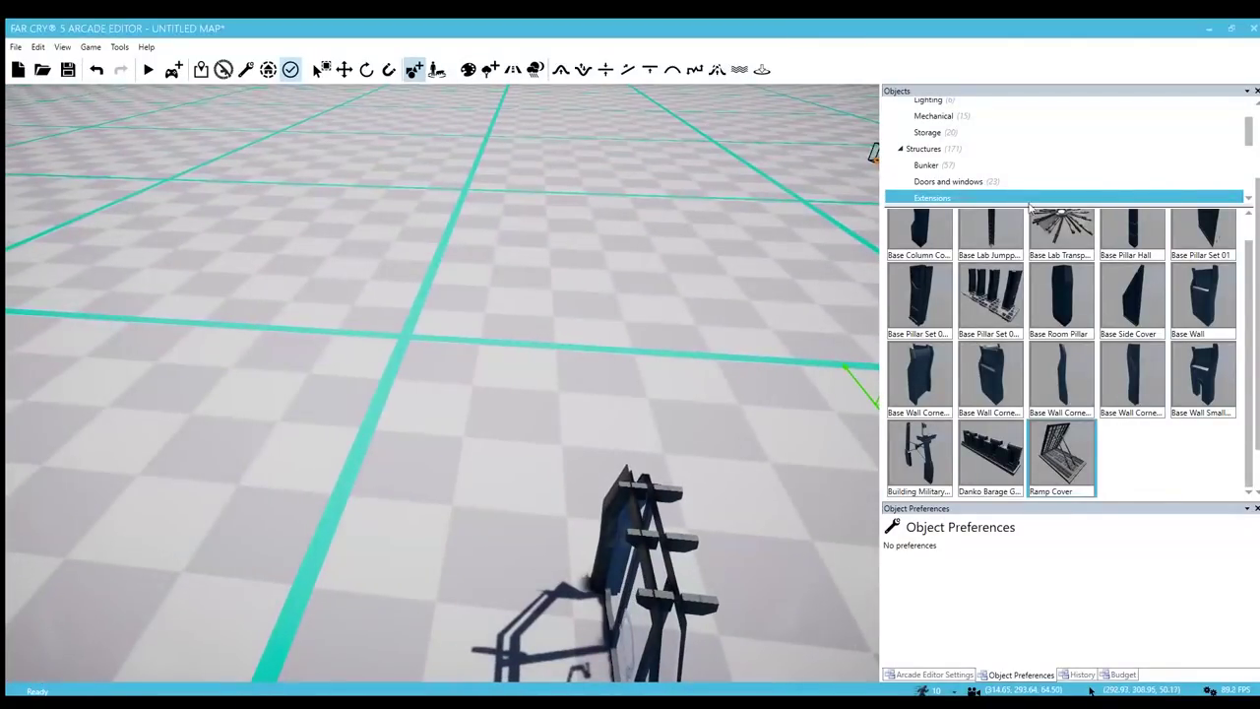
{"action": "key", "text": "w"}
{"action": "right_click_drag", "start_coordinate": [444, 367], "coordinate": [476, 394]}
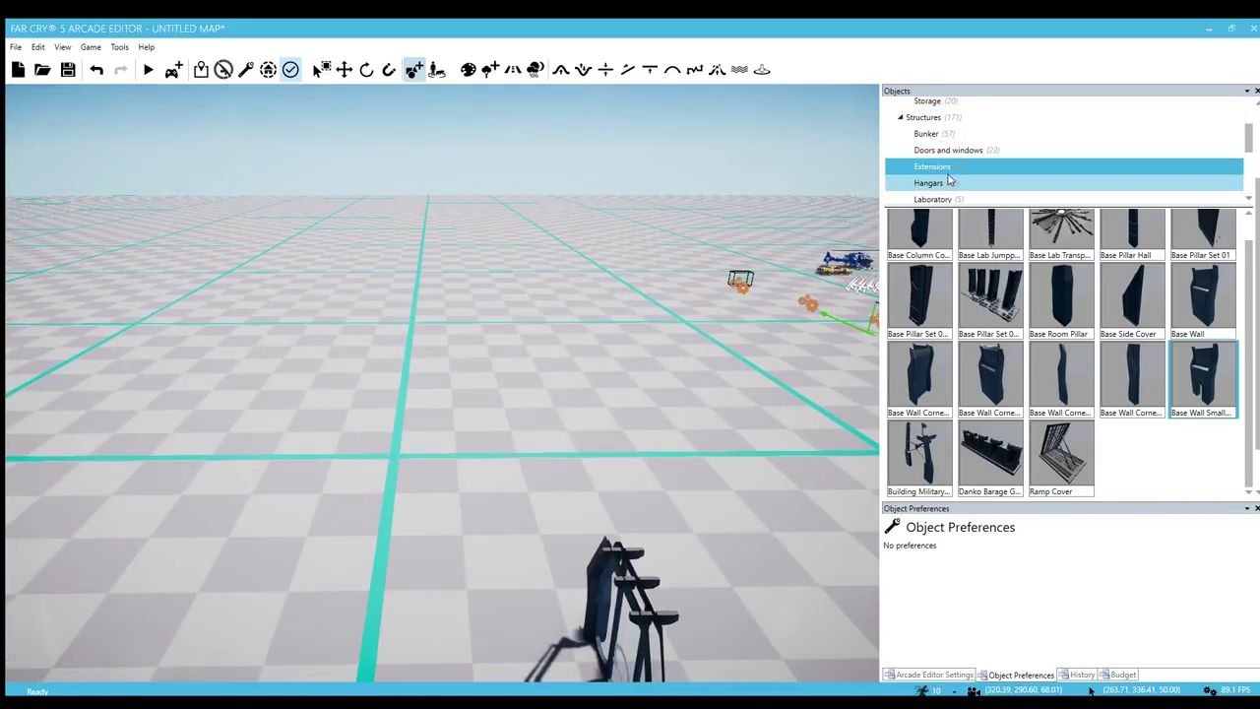
Open the Hangars structures, preview Base Hangar 01 and examine its exterior and interior
{"action": "left_click", "coordinate": [929, 182]}
{"action": "left_click_drag", "start_coordinate": [921, 246], "coordinate": [520, 390]}
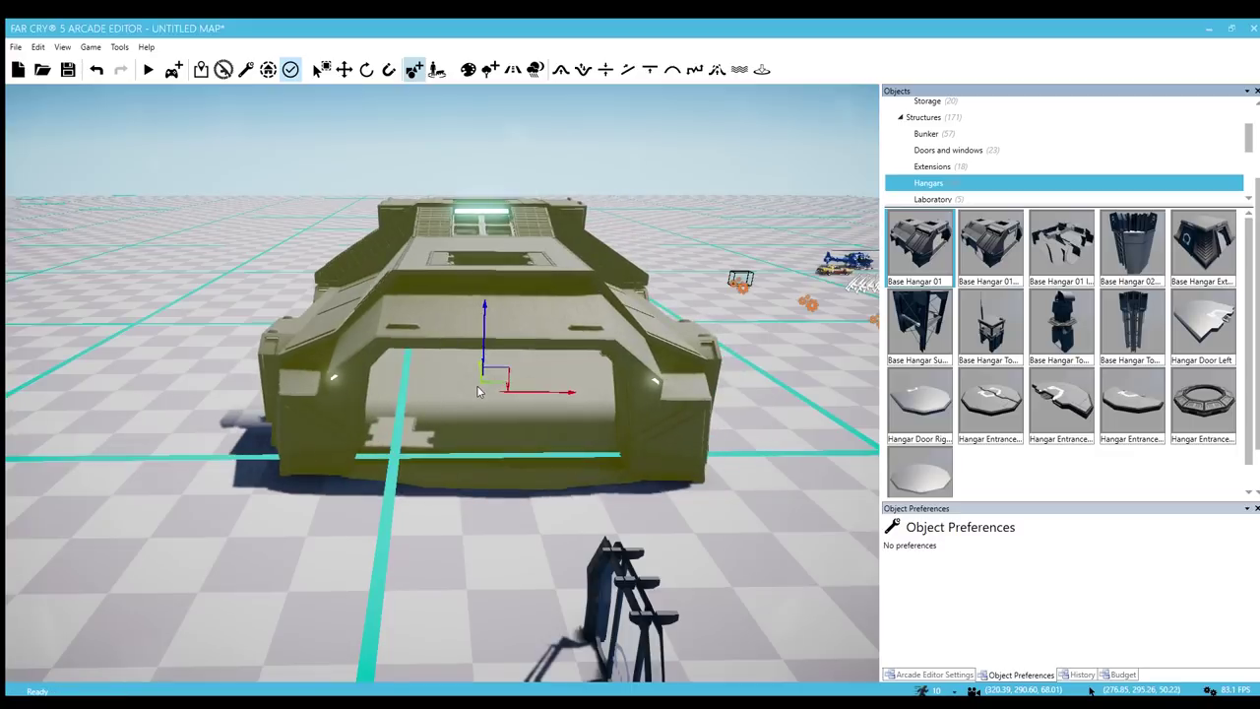
{"action": "key", "text": "w"}
{"action": "right_click_drag", "start_coordinate": [520, 390], "coordinate": [679, 354]}
{"action": "key", "text": "w"}
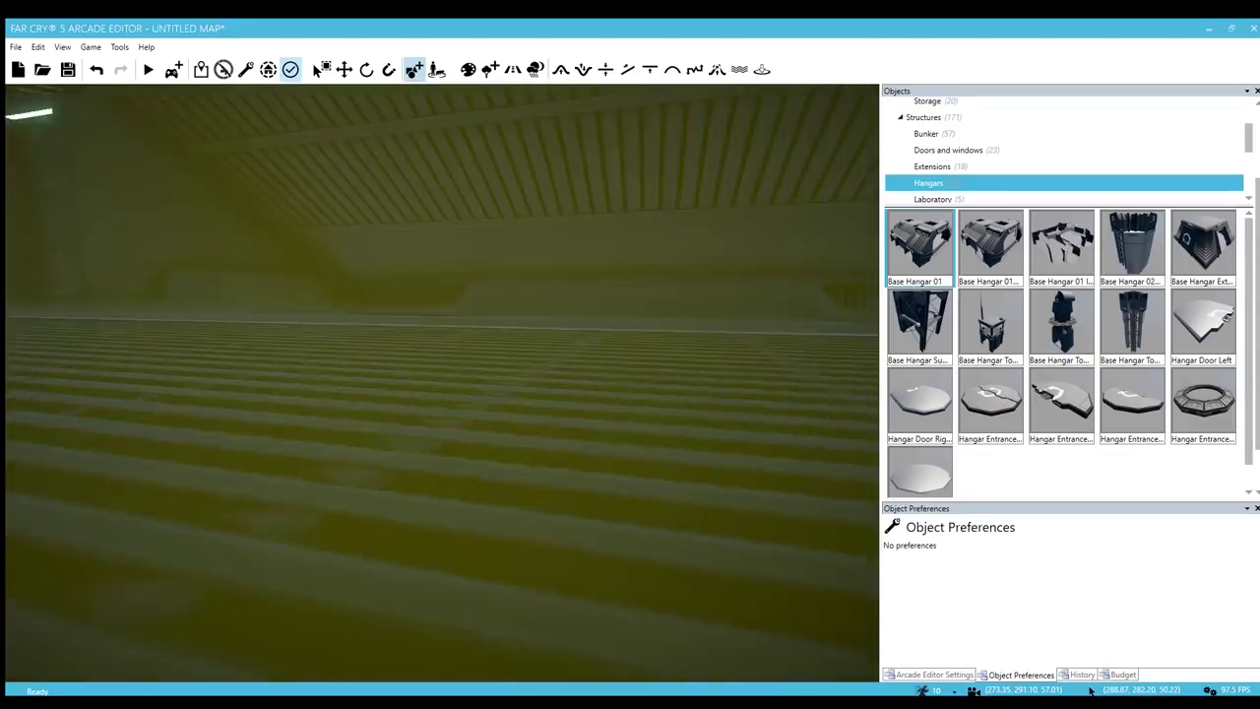
{"action": "key", "text": "s"}
{"action": "right_click_drag", "start_coordinate": [516, 355], "coordinate": [630, 374]}
Preview the second Base Hangar 01 variant from outside and browse the remaining hangar pieces
{"action": "left_click", "coordinate": [1006, 254]}
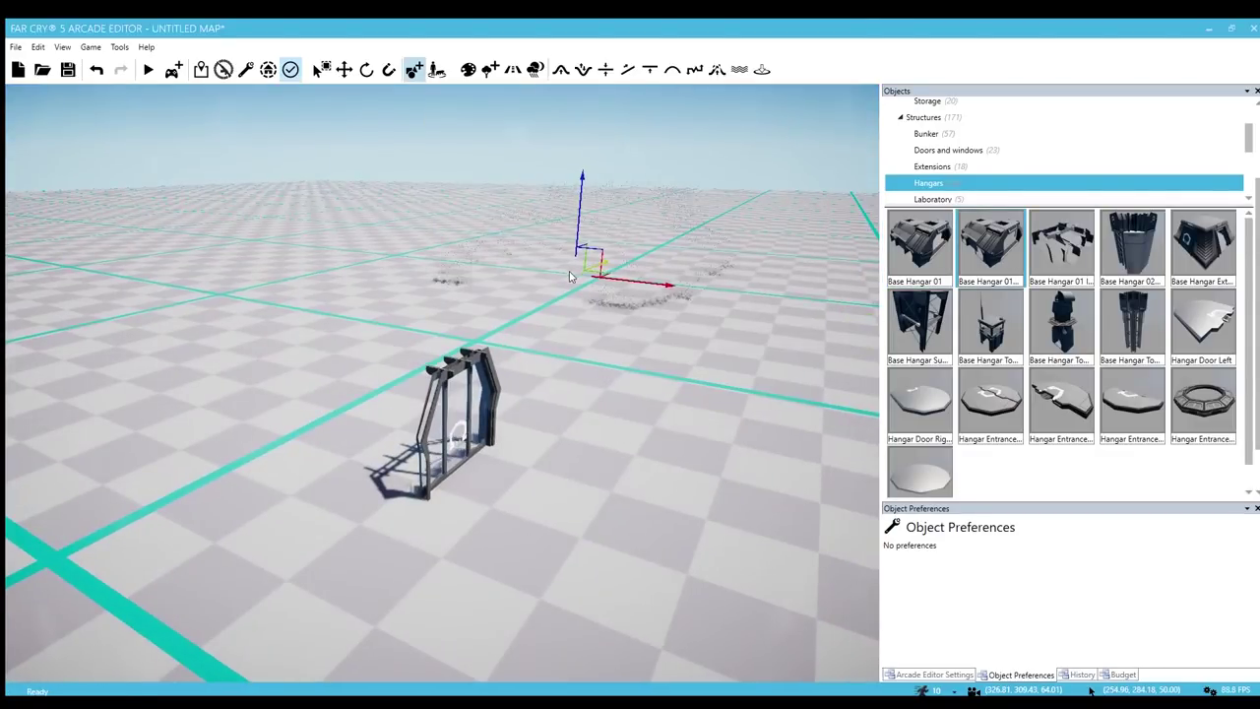
{"action": "key", "text": "w"}
{"action": "right_click_drag", "start_coordinate": [571, 276], "coordinate": [618, 301]}
{"action": "key", "text": "s"}
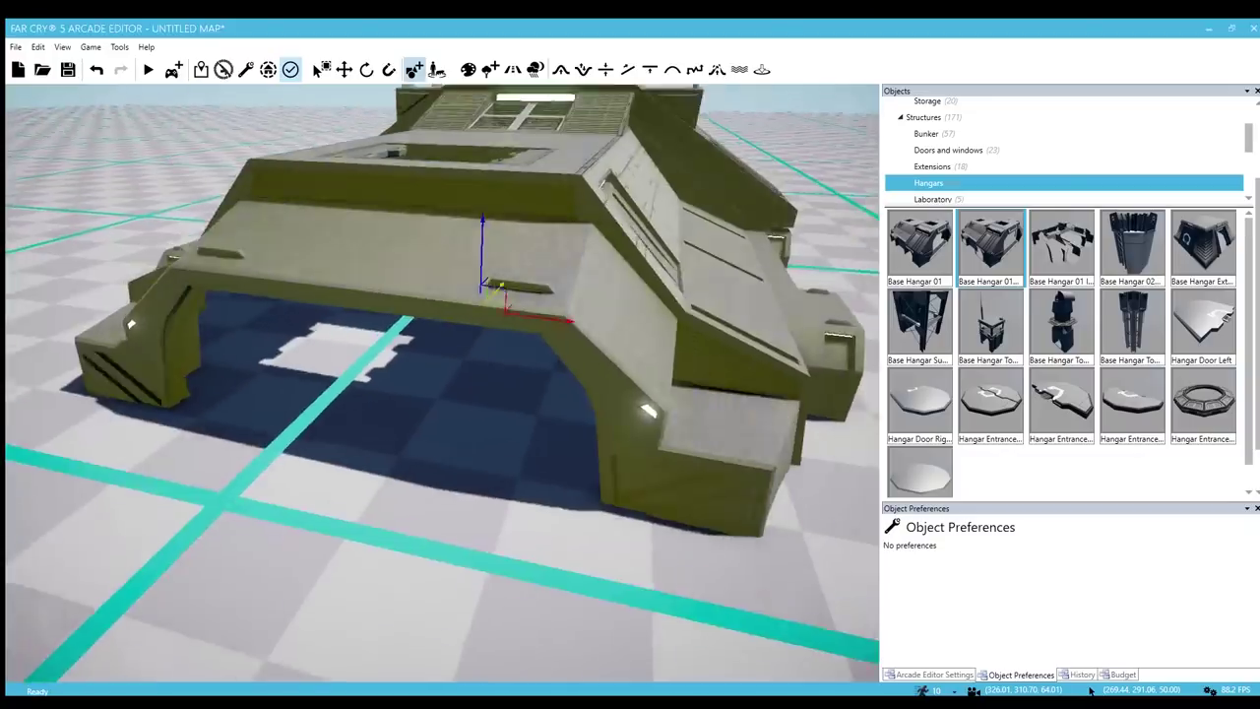
{"action": "key", "text": "w"}
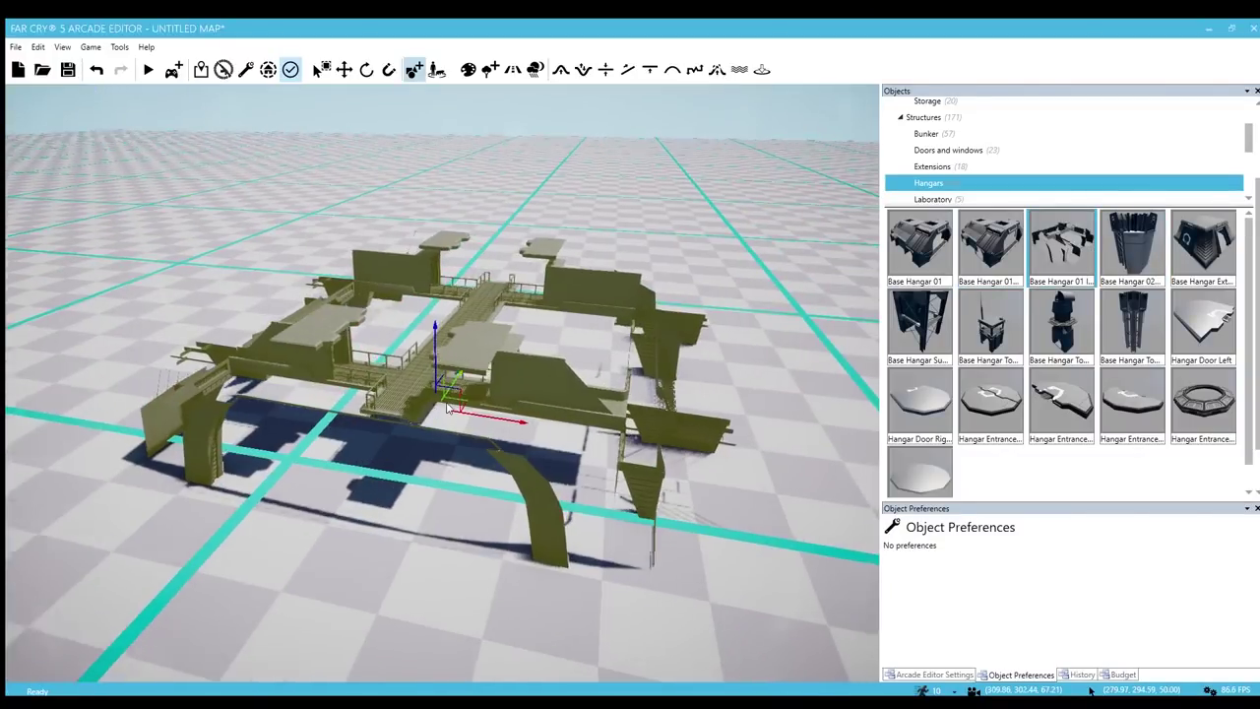
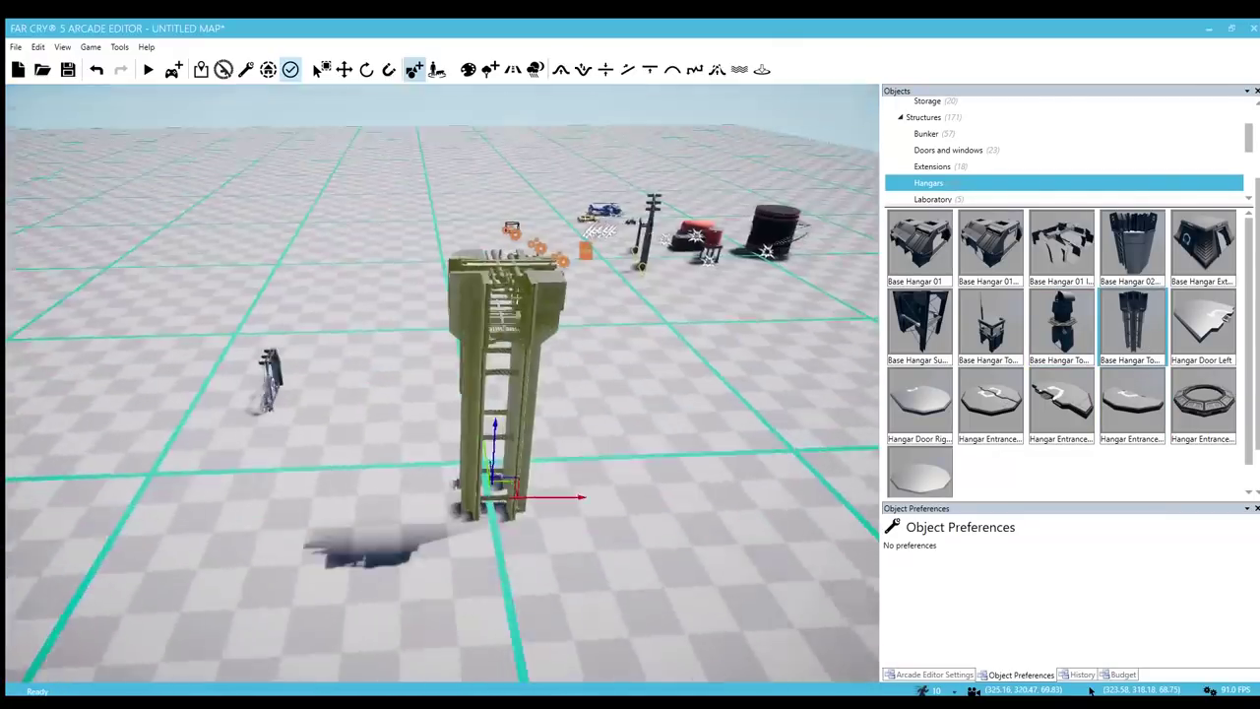
{"action": "scroll", "coordinate": [1167, 375], "scroll_direction": "down", "scroll_amount": 1}
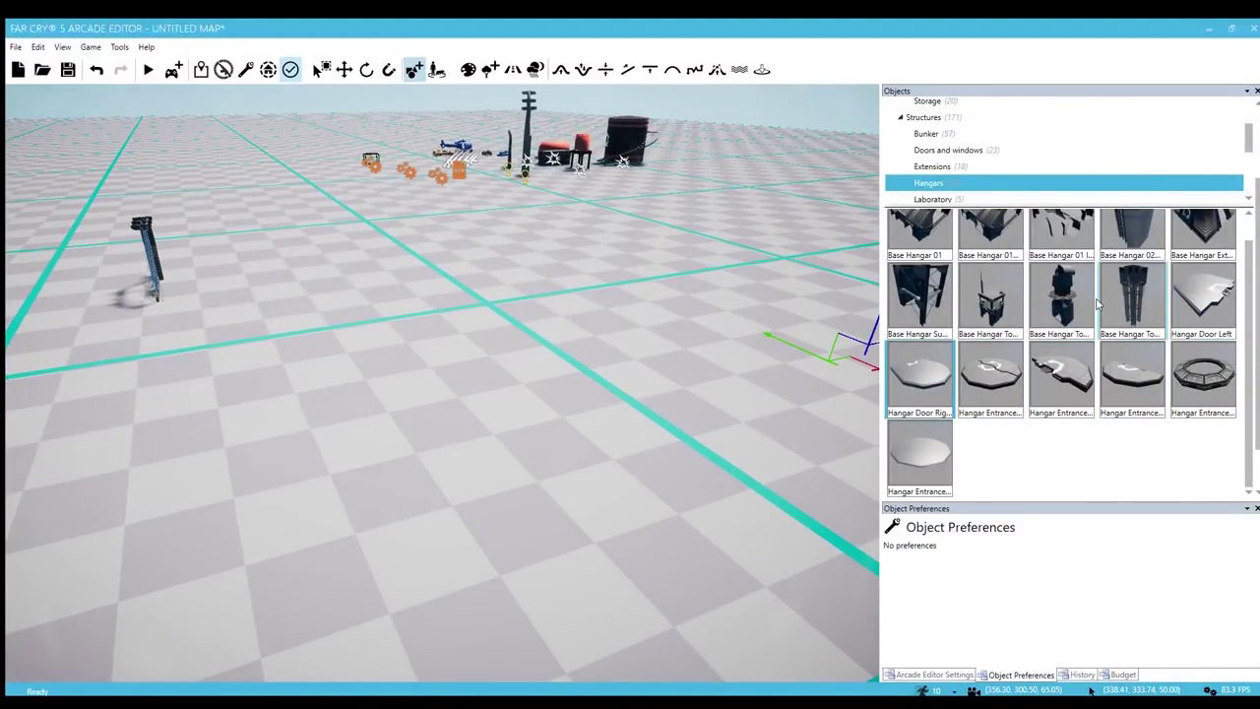
Open the Laboratory structures, preview the Laboratory Facility and tour its interior
{"action": "left_click", "coordinate": [933, 199]}
{"action": "left_click", "coordinate": [920, 244]}
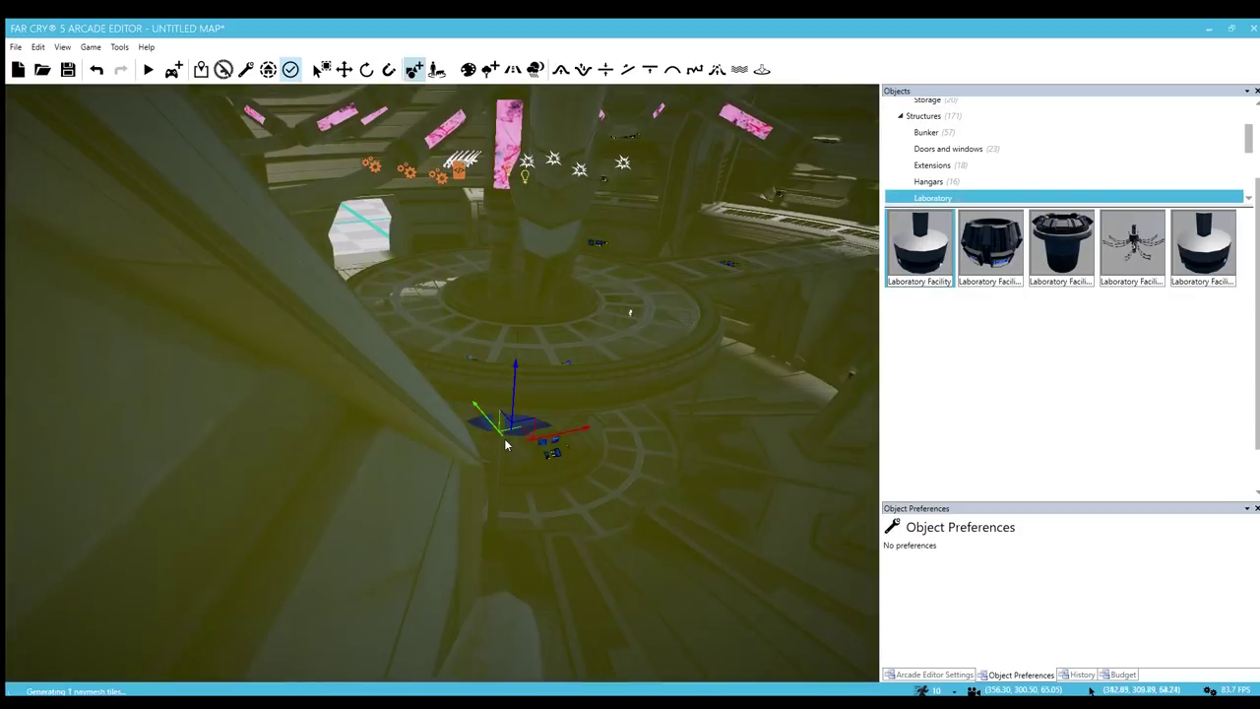
{"action": "right_click_drag", "start_coordinate": [493, 436], "coordinate": [384, 217]}
{"action": "key", "text": "w"}
{"action": "key", "text": "w"}
{"action": "right_click_drag", "start_coordinate": [443, 296], "coordinate": [433, 320]}
{"action": "right_click_drag", "start_coordinate": [483, 398], "coordinate": [463, 400]}
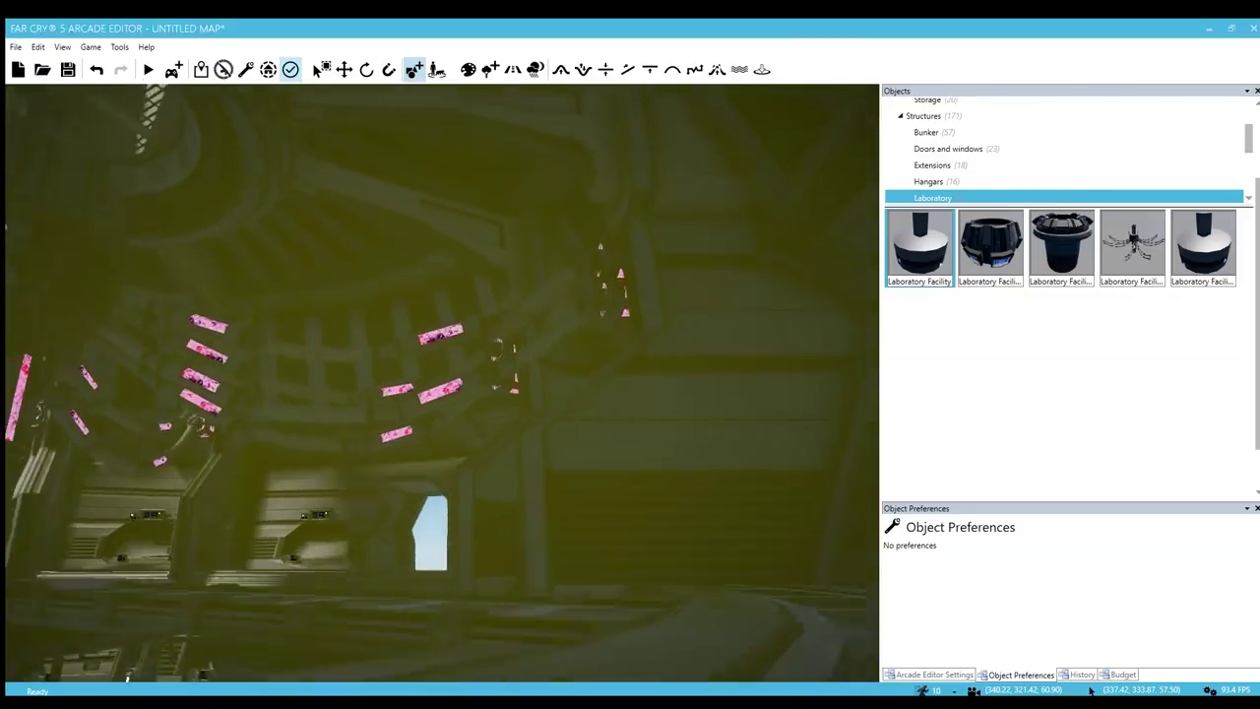
{"action": "key", "text": "s"}
{"action": "right_click_drag", "start_coordinate": [483, 416], "coordinate": [490, 520]}
{"action": "key", "text": "w"}
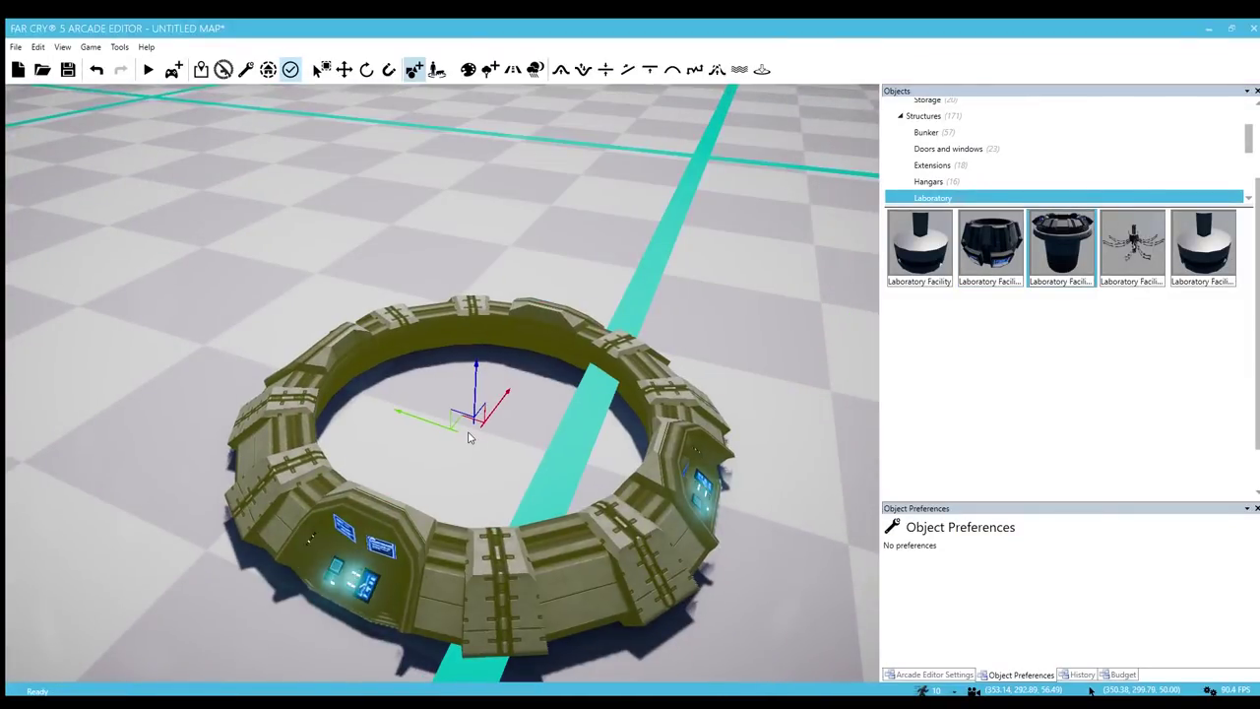
Place the ring-shaped laboratory facility piece with the glowing screens on the floor
{"action": "right_click_drag", "start_coordinate": [412, 409], "coordinate": [418, 455]}
{"action": "key", "text": "w"}
{"action": "key", "text": "s"}
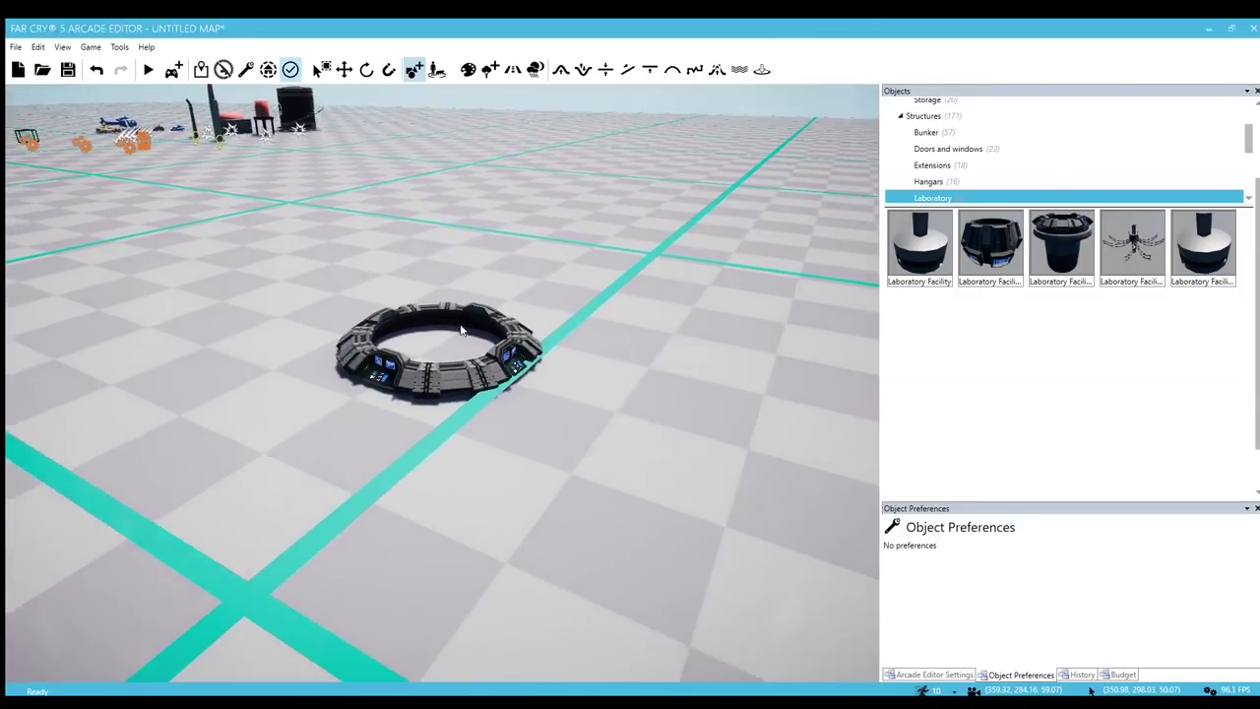
{"action": "key", "text": "s"}
{"action": "right_click_drag", "start_coordinate": [461, 330], "coordinate": [500, 366]}
{"action": "left_click", "coordinate": [483, 418]}
Preview the last Laboratory Facility variant over the placed ring and look around its open interior
{"action": "left_click", "coordinate": [1203, 246]}
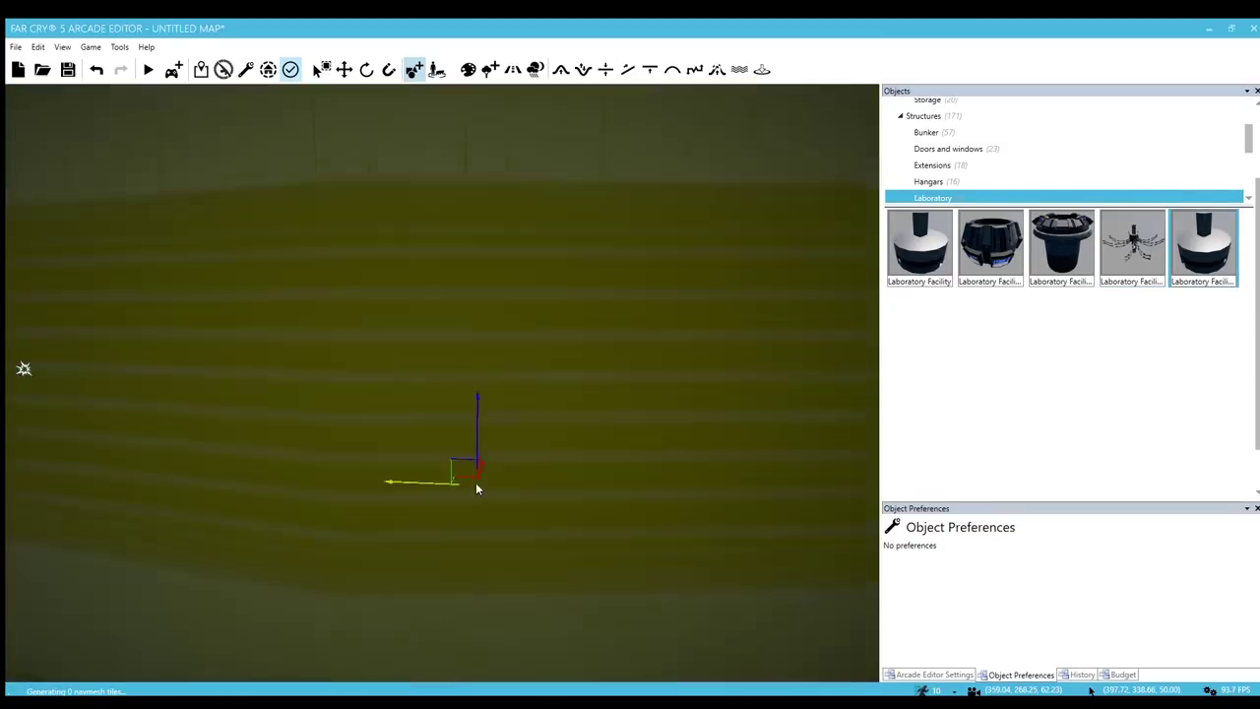
{"action": "key", "text": "w"}
{"action": "right_click_drag", "start_coordinate": [508, 487], "coordinate": [418, 464]}
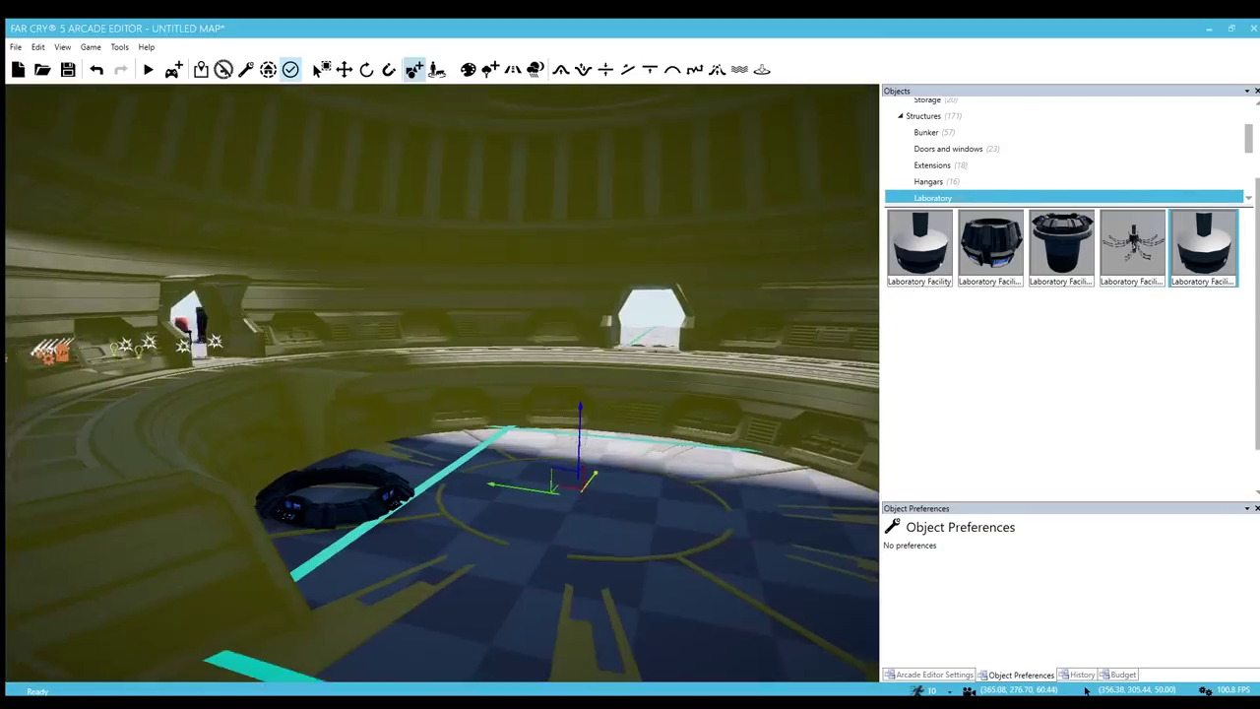
{"action": "right_click_drag", "start_coordinate": [591, 492], "coordinate": [847, 469]}
{"action": "key", "text": "w"}
{"action": "key", "text": "w"}
{"action": "right_click_drag", "start_coordinate": [443, 384], "coordinate": [704, 380]}
{"action": "key", "text": "w"}
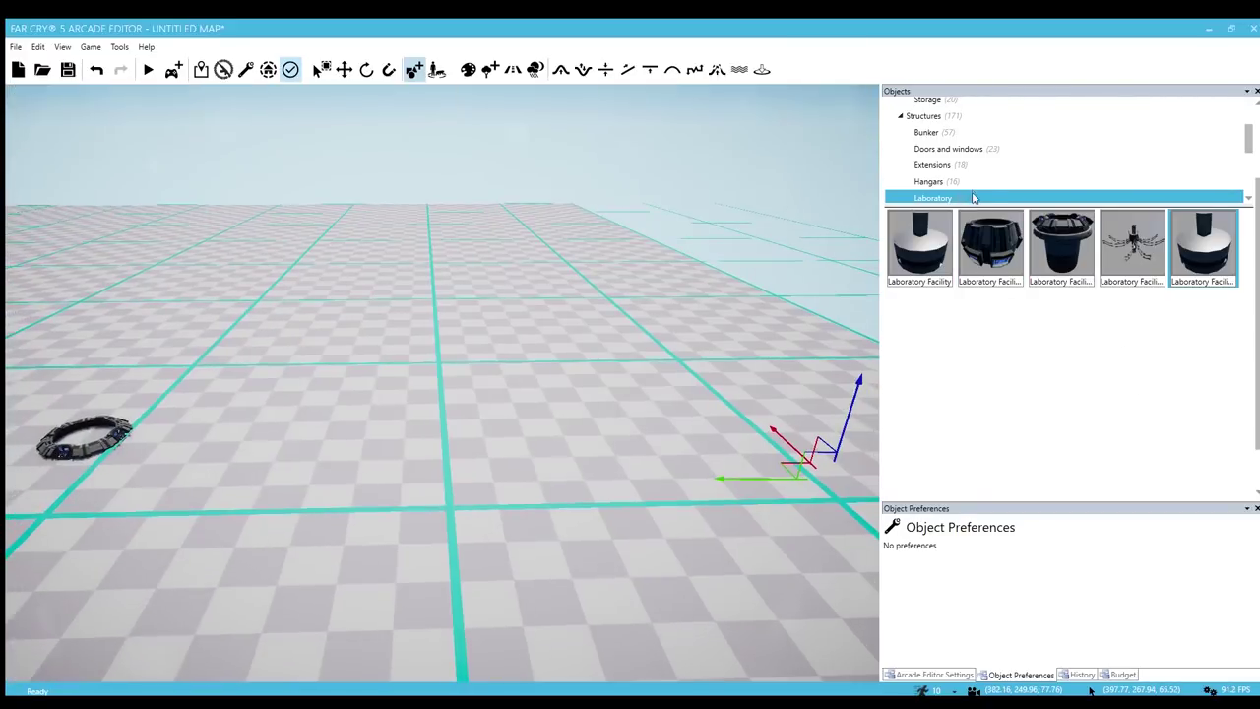
Open the Platforms structures and preview a base bridge section near the striped storage tank
{"action": "scroll", "coordinate": [970, 175], "scroll_direction": "down", "scroll_amount": 2}
{"action": "left_click", "coordinate": [943, 153]}
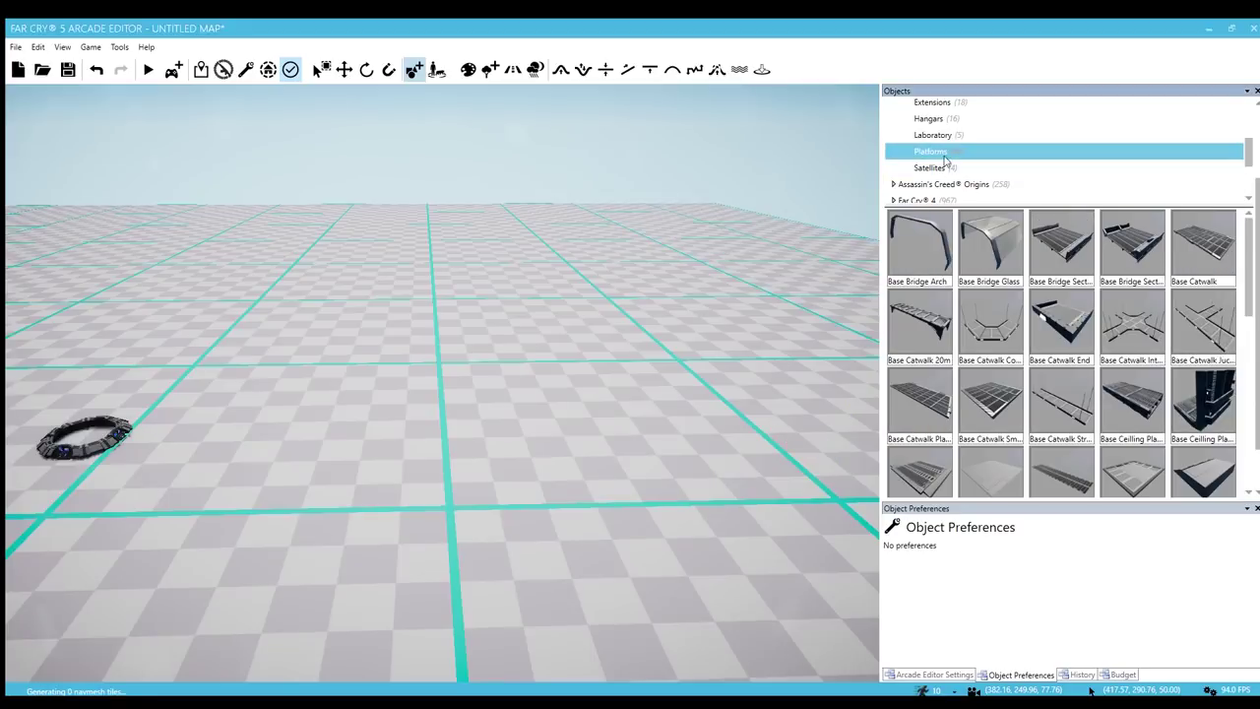
{"action": "key", "text": "w"}
{"action": "right_click_drag", "start_coordinate": [408, 525], "coordinate": [438, 566]}
{"action": "key", "text": "w"}
{"action": "key", "text": "w"}
{"action": "key", "text": "w"}
{"action": "left_click", "coordinate": [1060, 255]}
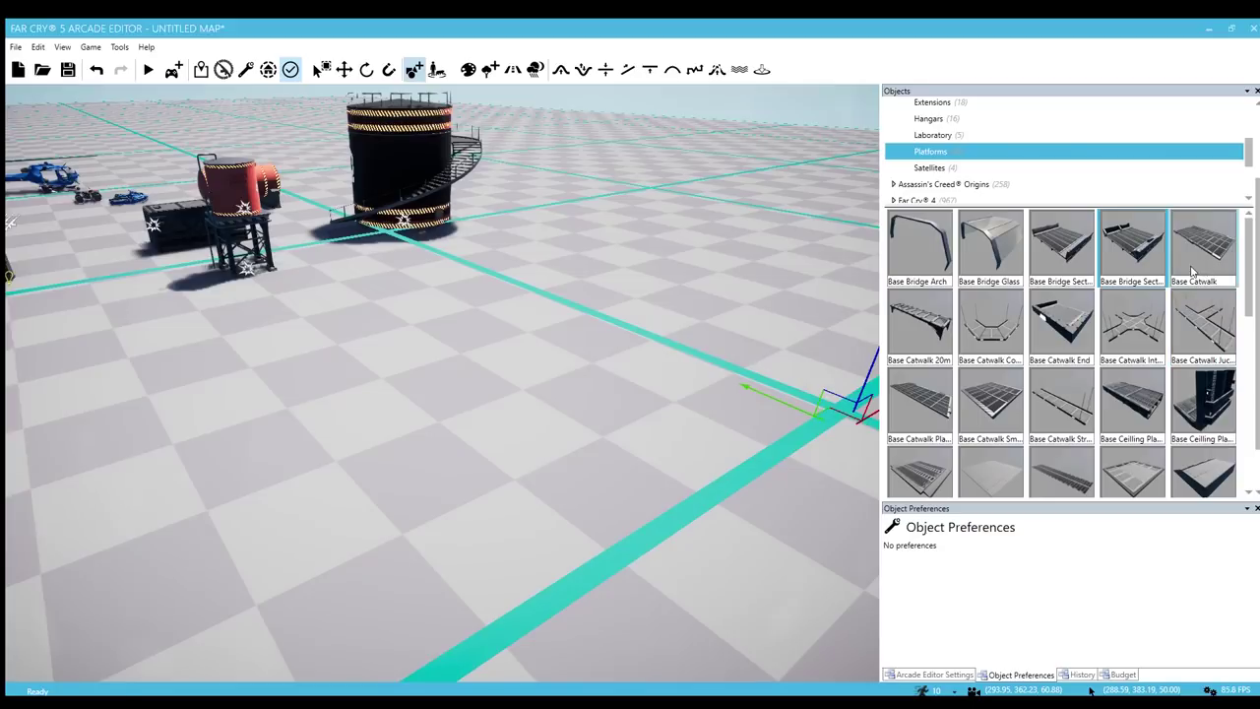
Preview the Base Catwalk 20m, the base entrance platform, and the generic floor, Base Generic Grill and generic platform pieces
{"action": "left_click", "coordinate": [919, 325]}
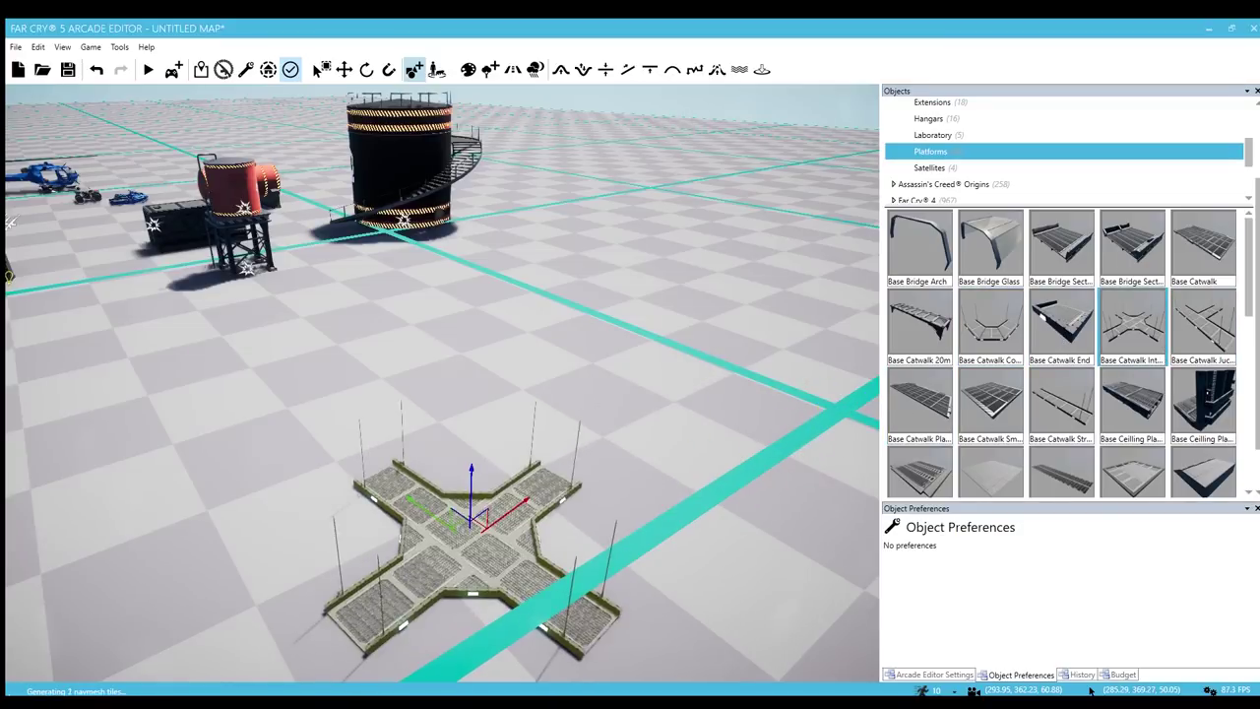
{"action": "left_click", "coordinate": [930, 477]}
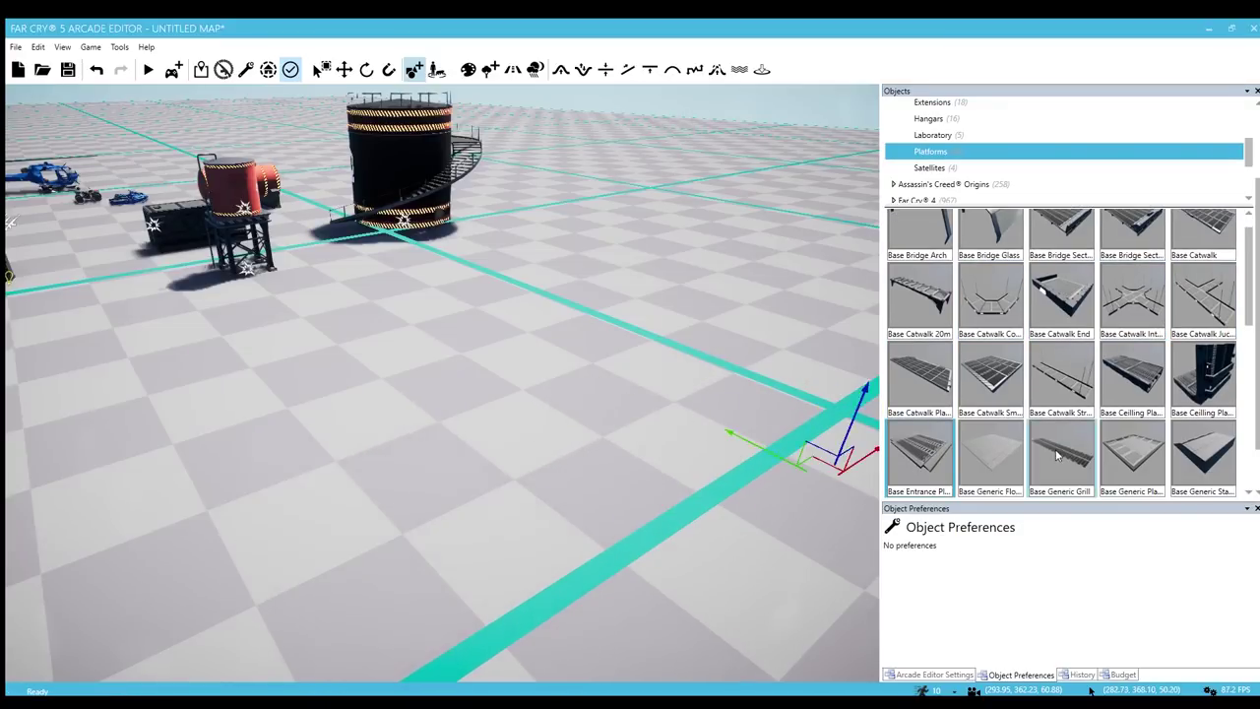
{"action": "left_click", "coordinate": [993, 457]}
{"action": "left_click", "coordinate": [1059, 465]}
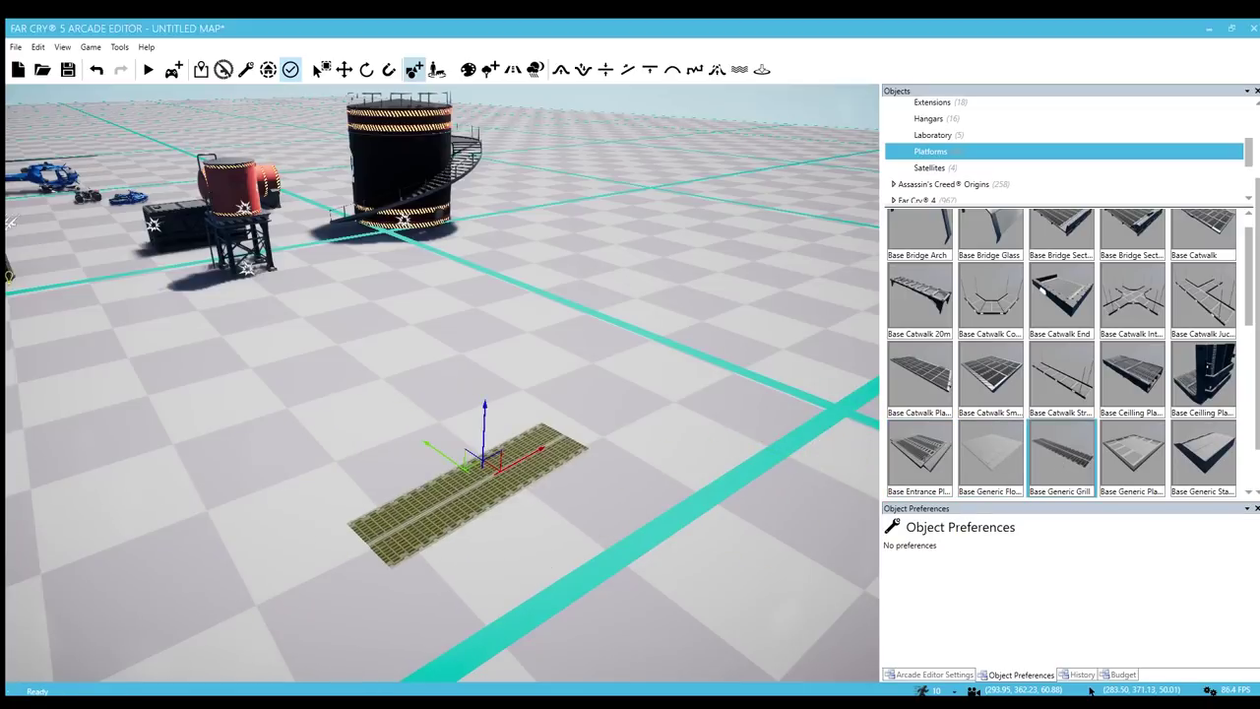
{"action": "left_click", "coordinate": [1123, 467]}
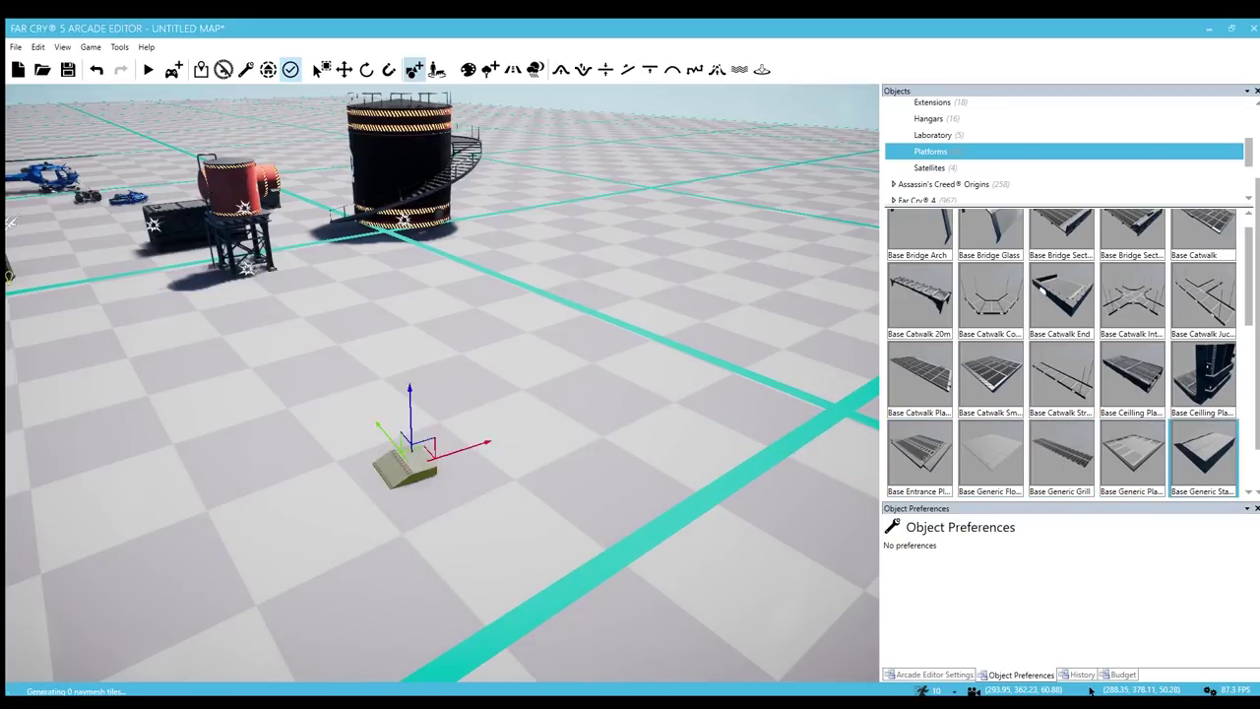
Preview the railed base hangar catwalk, the base heli pad piece and the Base Lab Catwalk
{"action": "scroll", "coordinate": [1133, 403], "scroll_direction": "down", "scroll_amount": 1}
{"action": "left_click", "coordinate": [920, 455]}
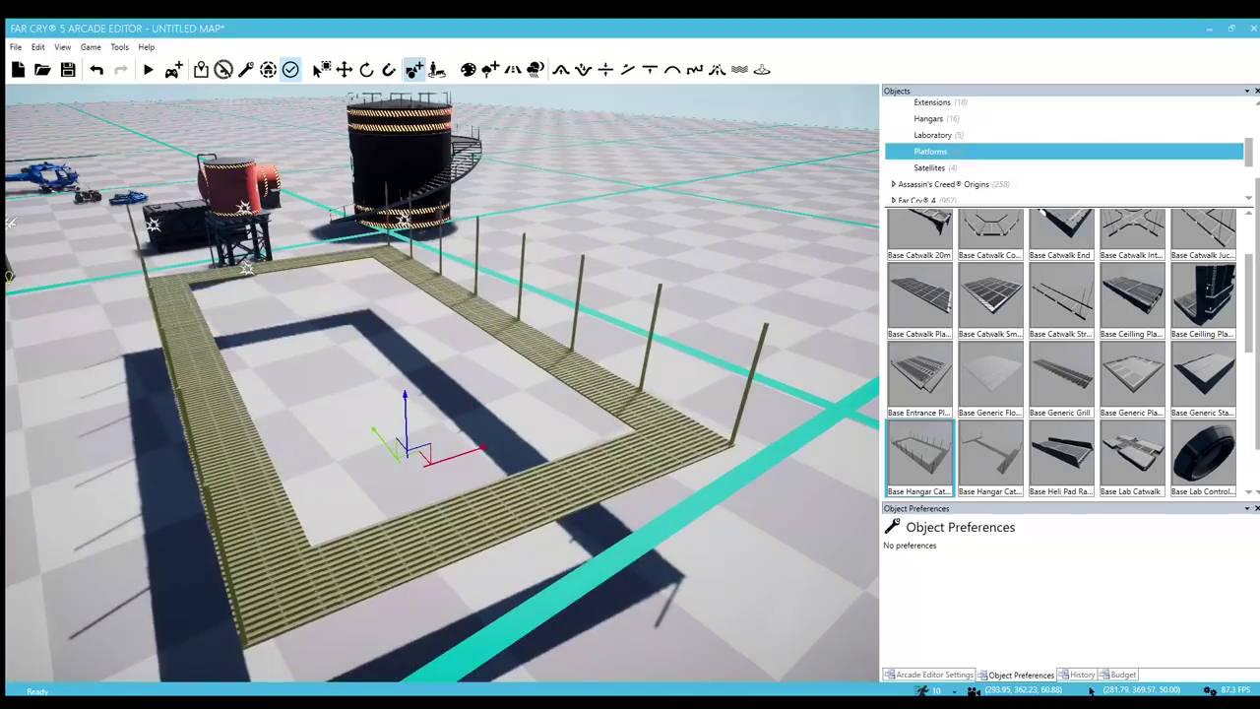
{"action": "left_click", "coordinate": [1064, 451]}
{"action": "left_click", "coordinate": [1133, 457]}
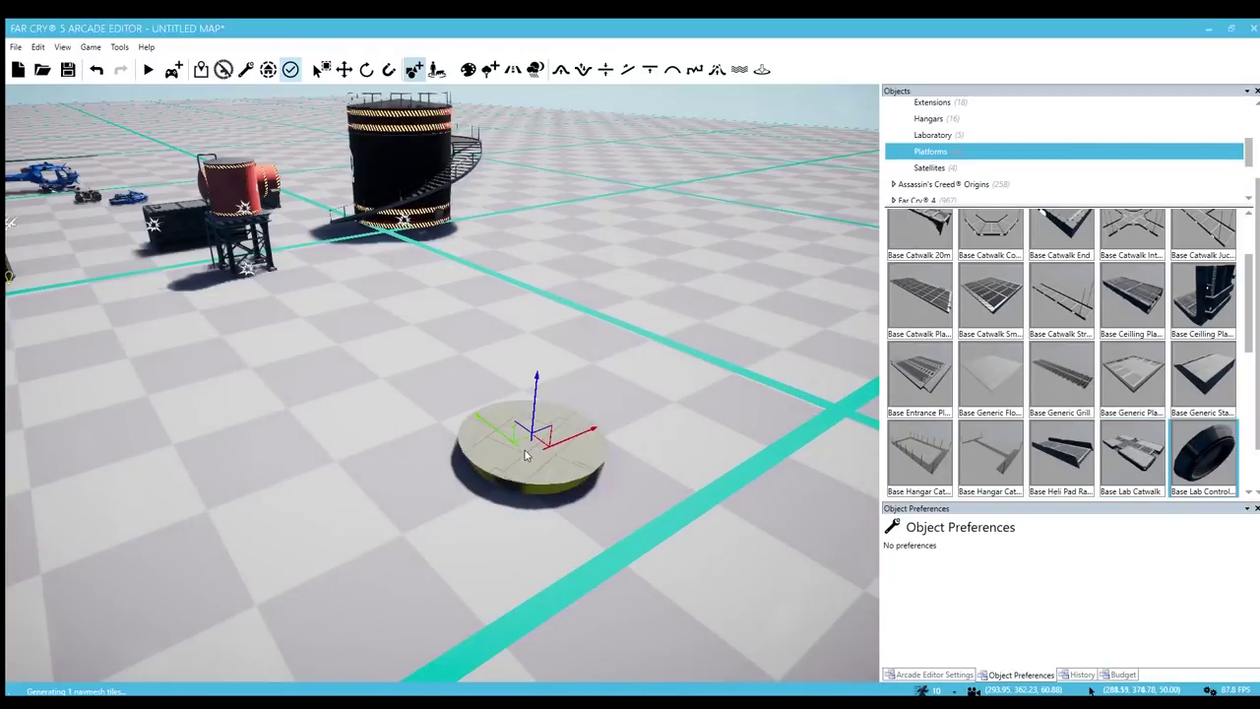
Preview the two base outside stair structures, the base platform floor and the railed base platform piece
{"action": "scroll", "coordinate": [1134, 407], "scroll_direction": "down", "scroll_amount": 1}
{"action": "left_click", "coordinate": [920, 455]}
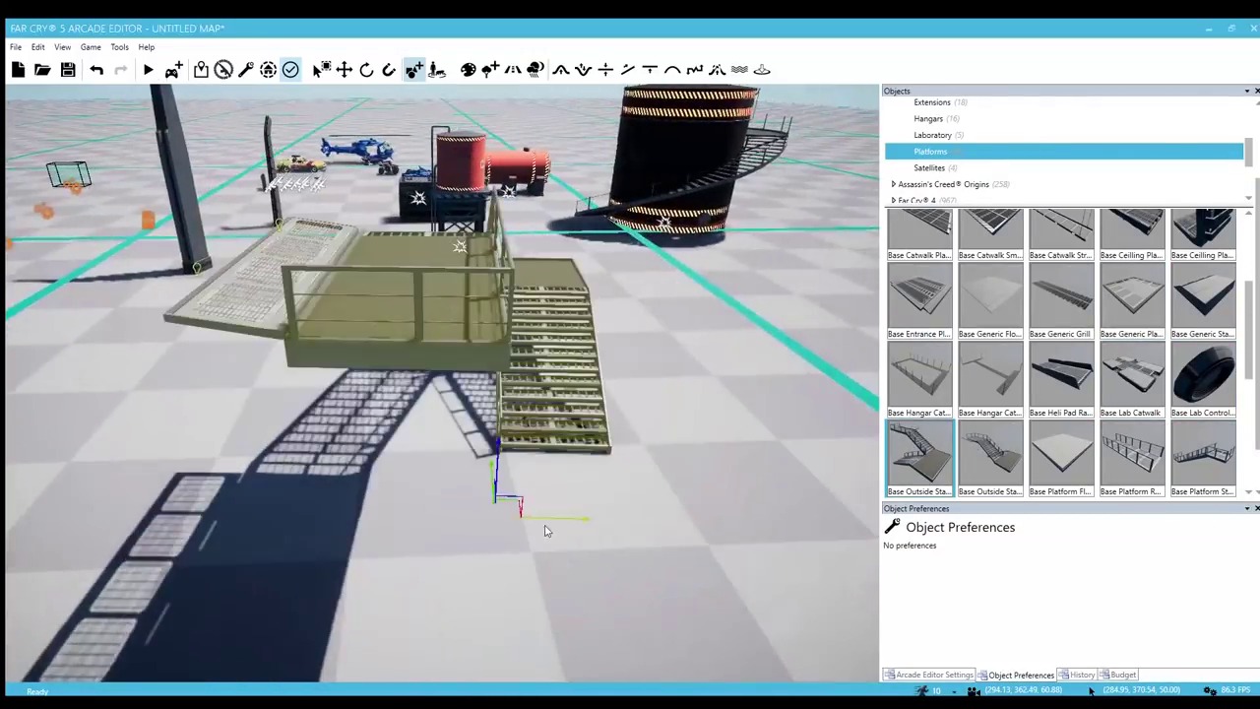
{"action": "left_click", "coordinate": [991, 455]}
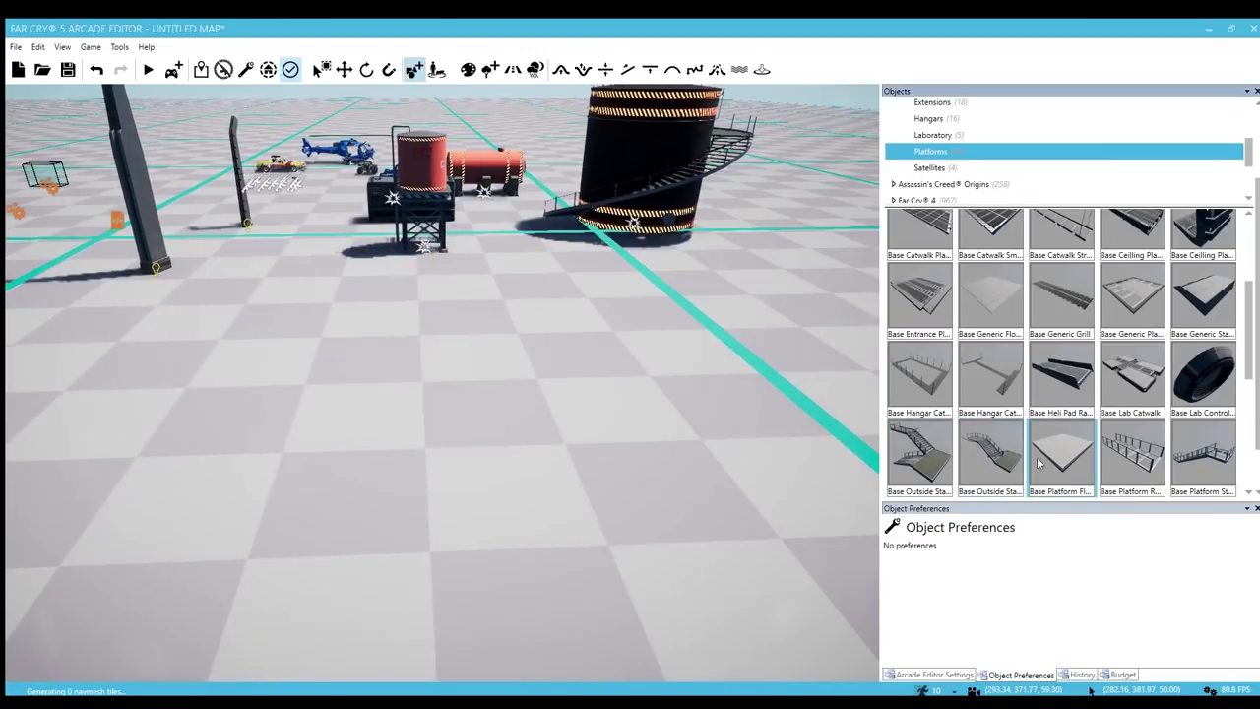
{"action": "left_click", "coordinate": [1123, 457]}
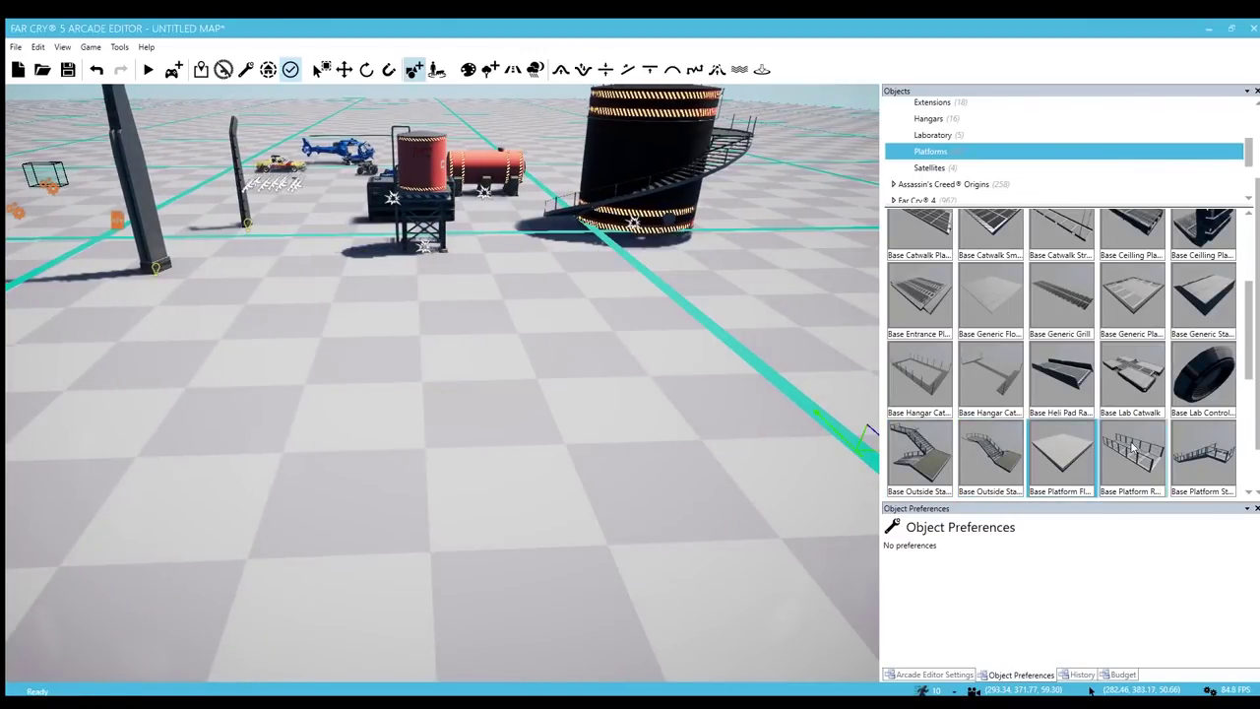
{"action": "right_click_drag", "start_coordinate": [437, 453], "coordinate": [197, 473]}
Preview several base platform stair variants, including the railed landing pieces and the longer railed staircase
{"action": "scroll", "coordinate": [1207, 421], "scroll_direction": "down", "scroll_amount": 2}
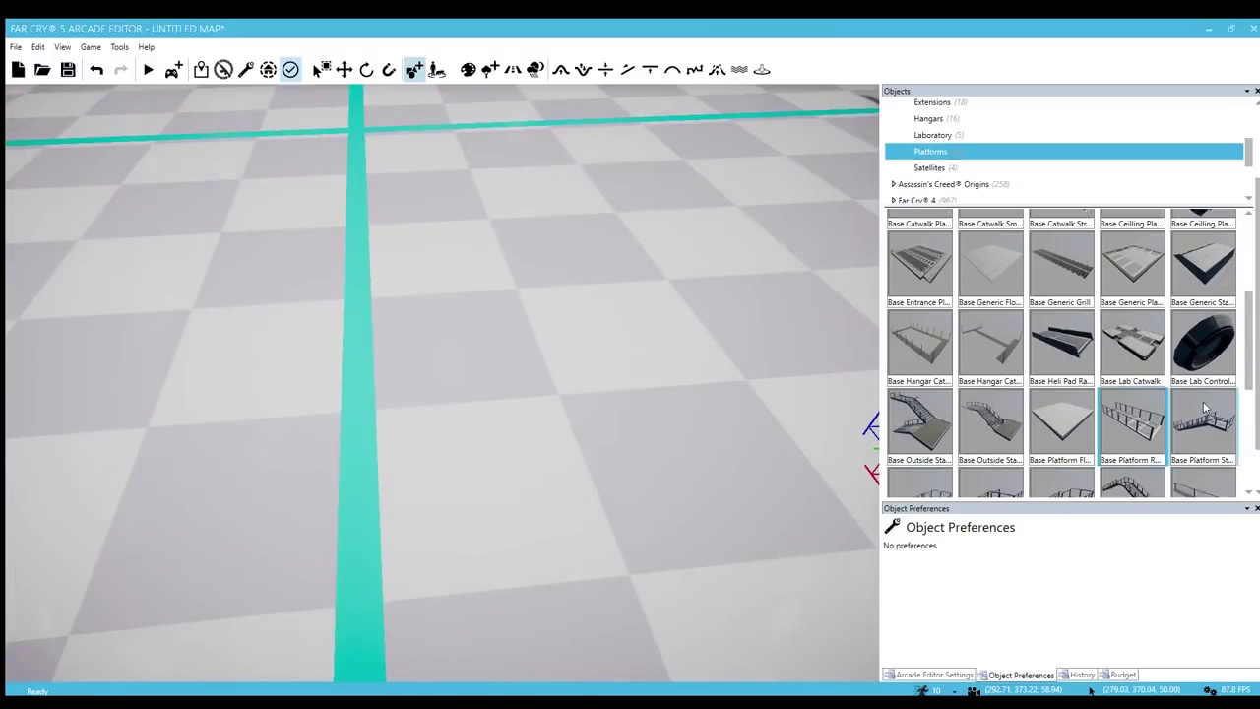
{"action": "left_click", "coordinate": [1209, 416]}
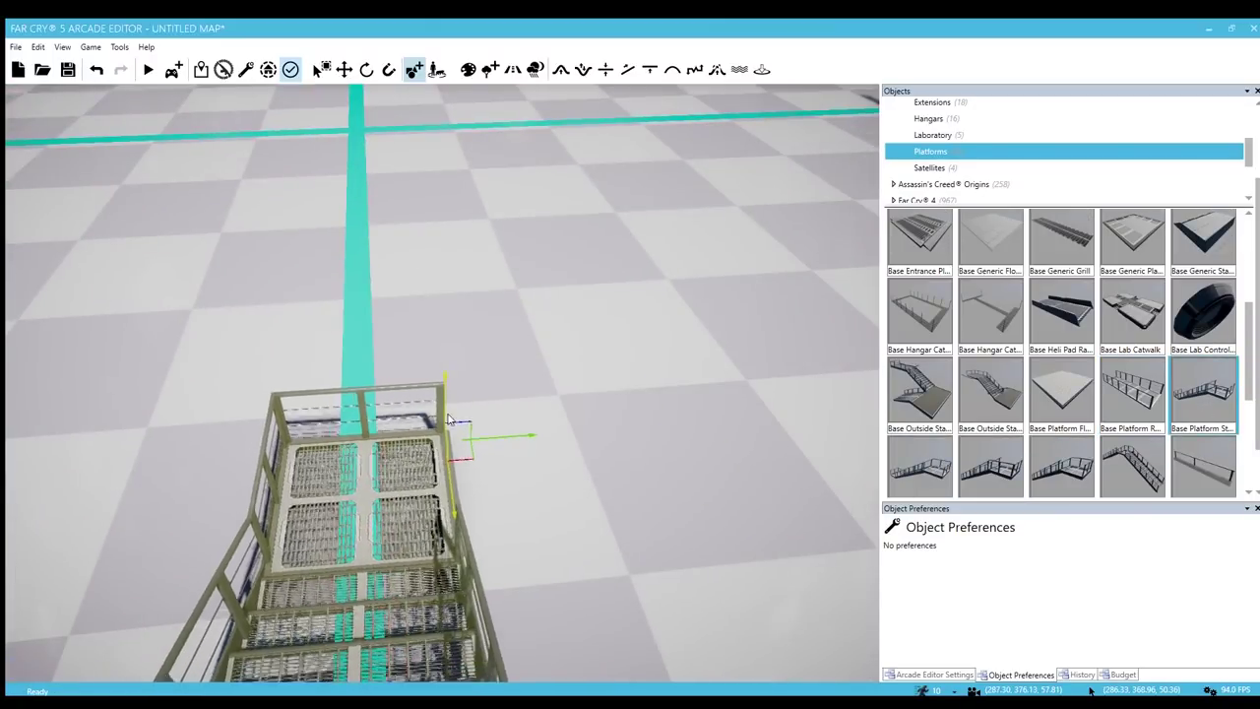
{"action": "right_click_drag", "start_coordinate": [456, 219], "coordinate": [370, 219]}
{"action": "scroll", "coordinate": [991, 394], "scroll_direction": "down", "scroll_amount": 1}
{"action": "left_click", "coordinate": [991, 404]}
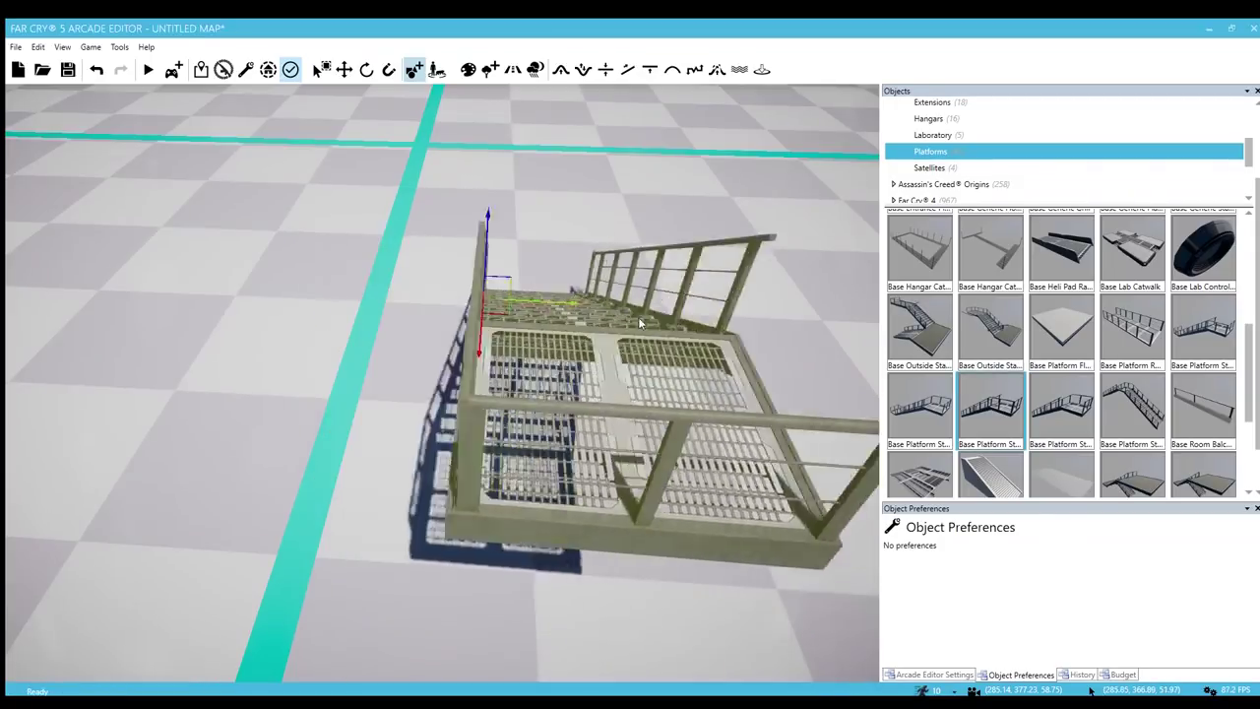
{"action": "left_click", "coordinate": [1132, 404]}
{"action": "right_click_drag", "start_coordinate": [474, 258], "coordinate": [426, 228]}
Preview the Base Stairs structure and look it over from close up and from above
{"action": "scroll", "coordinate": [1054, 422], "scroll_direction": "down", "scroll_amount": 1}
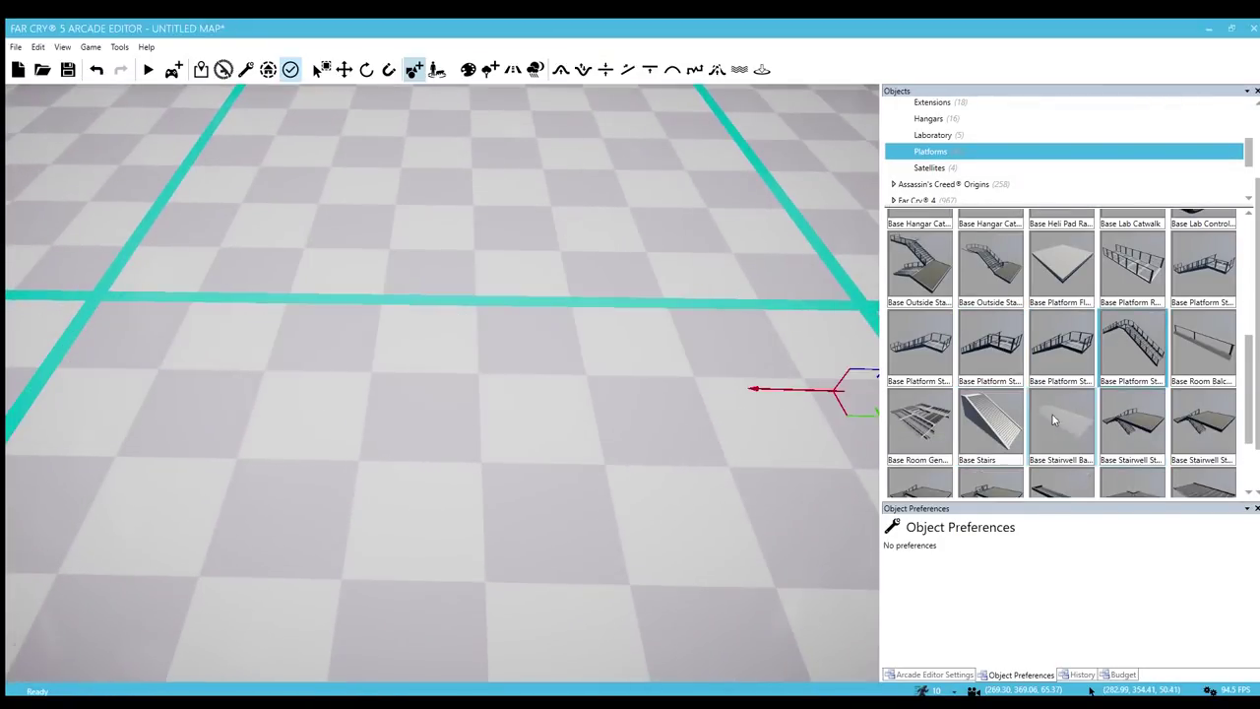
{"action": "key", "text": "w"}
{"action": "key", "text": "a"}
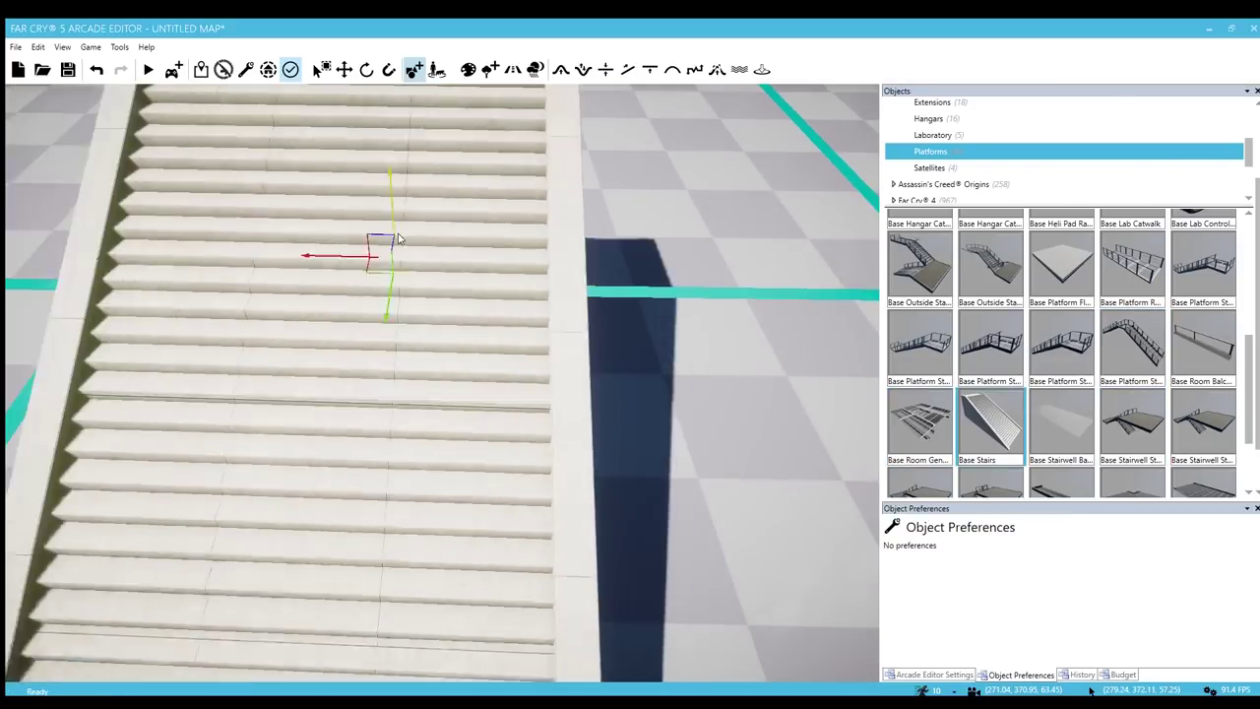
{"action": "key", "text": "s"}
{"action": "right_click_drag", "start_coordinate": [408, 289], "coordinate": [357, 292]}
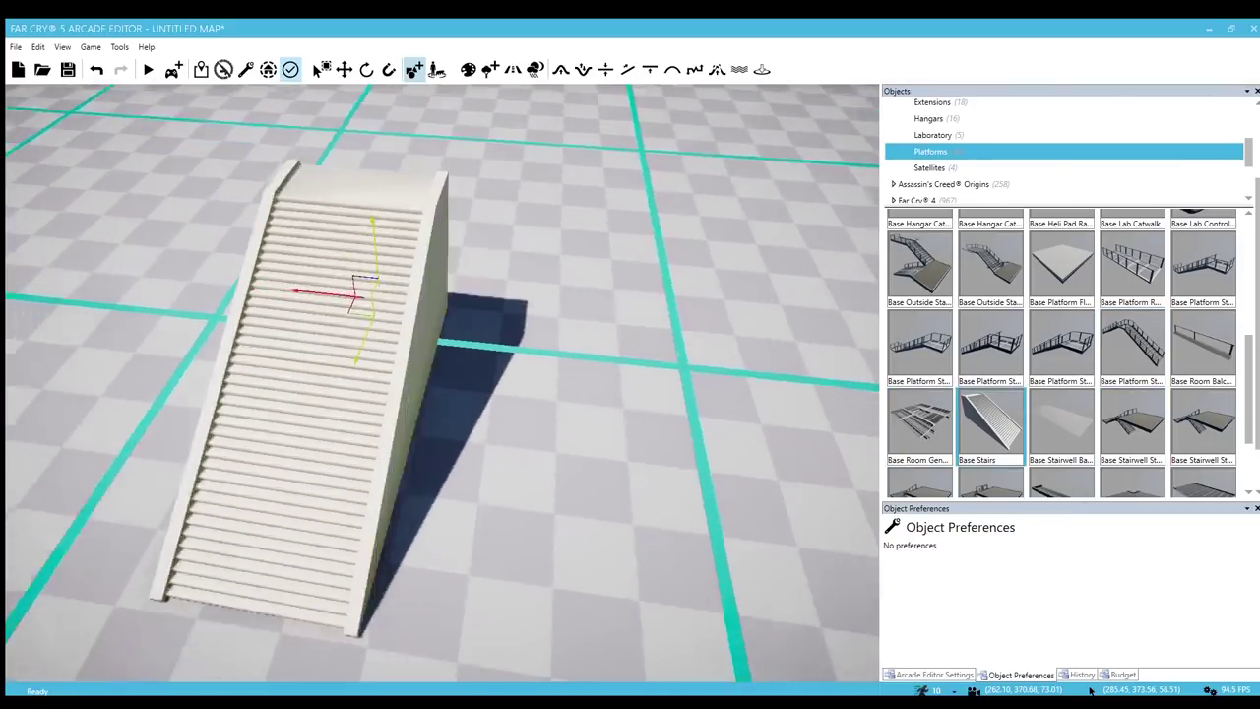
Preview the flat base stairwell piece and the first base stairwell with its two landings
{"action": "key", "text": "w"}
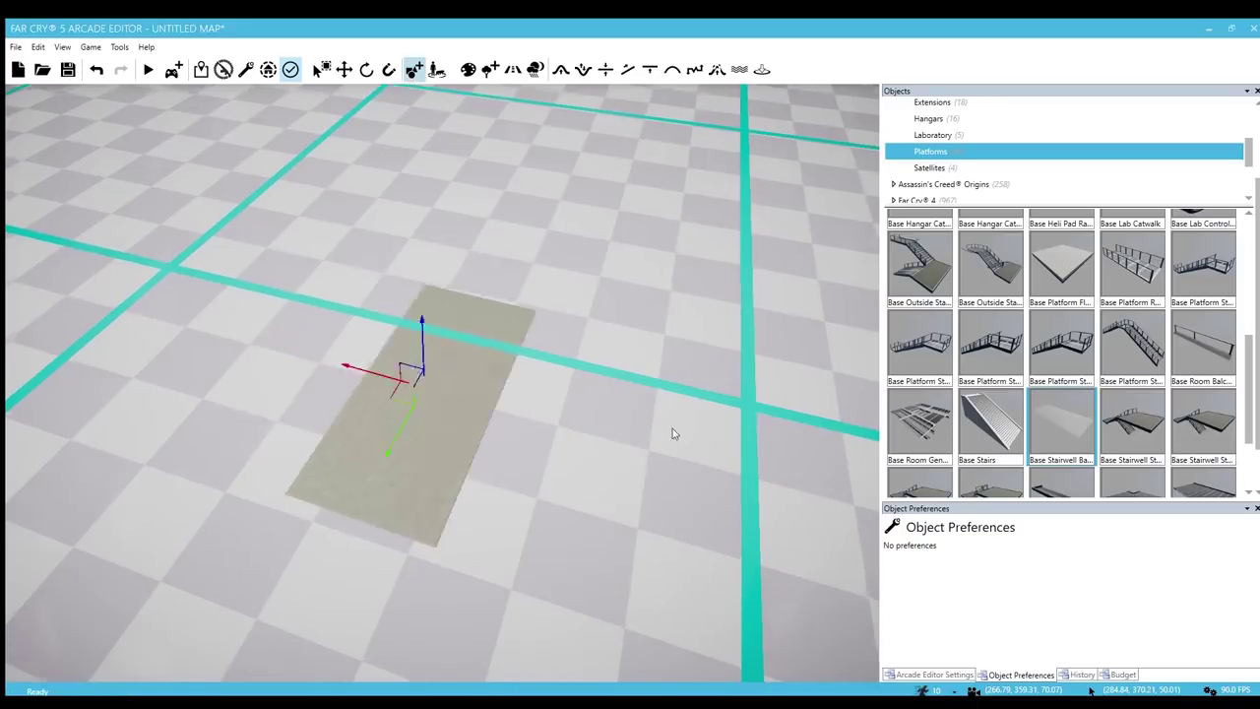
{"action": "key", "text": "w"}
{"action": "left_click", "coordinate": [1133, 424]}
{"action": "key", "text": "w"}
{"action": "mouse_move", "coordinate": [459, 397]}
{"action": "right_mouse_down"}
{"action": "mouse_move", "coordinate": [551, 402]}
{"action": "mouse_move", "coordinate": [483, 399]}
{"action": "right_mouse_up"}
{"action": "key", "text": "s"}
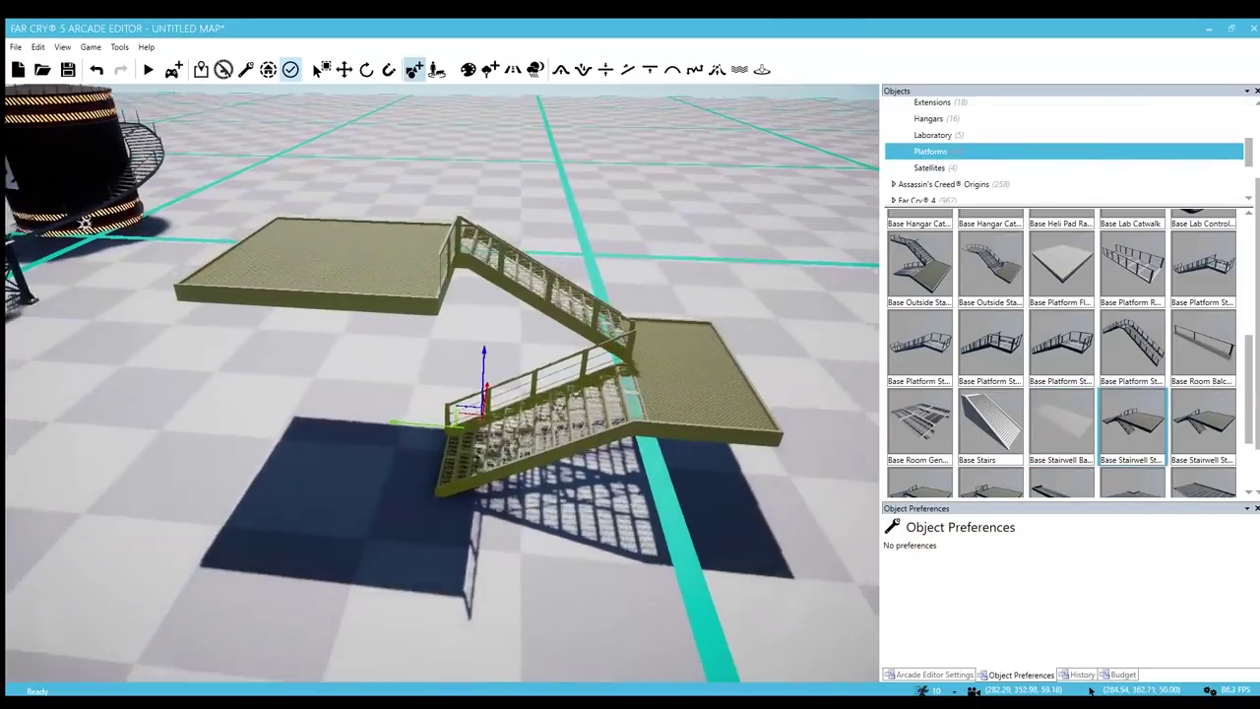
Preview the remaining base stairwell variants, the Base Walkway Cap and the angled base walkway piece
{"action": "left_click", "coordinate": [1203, 424]}
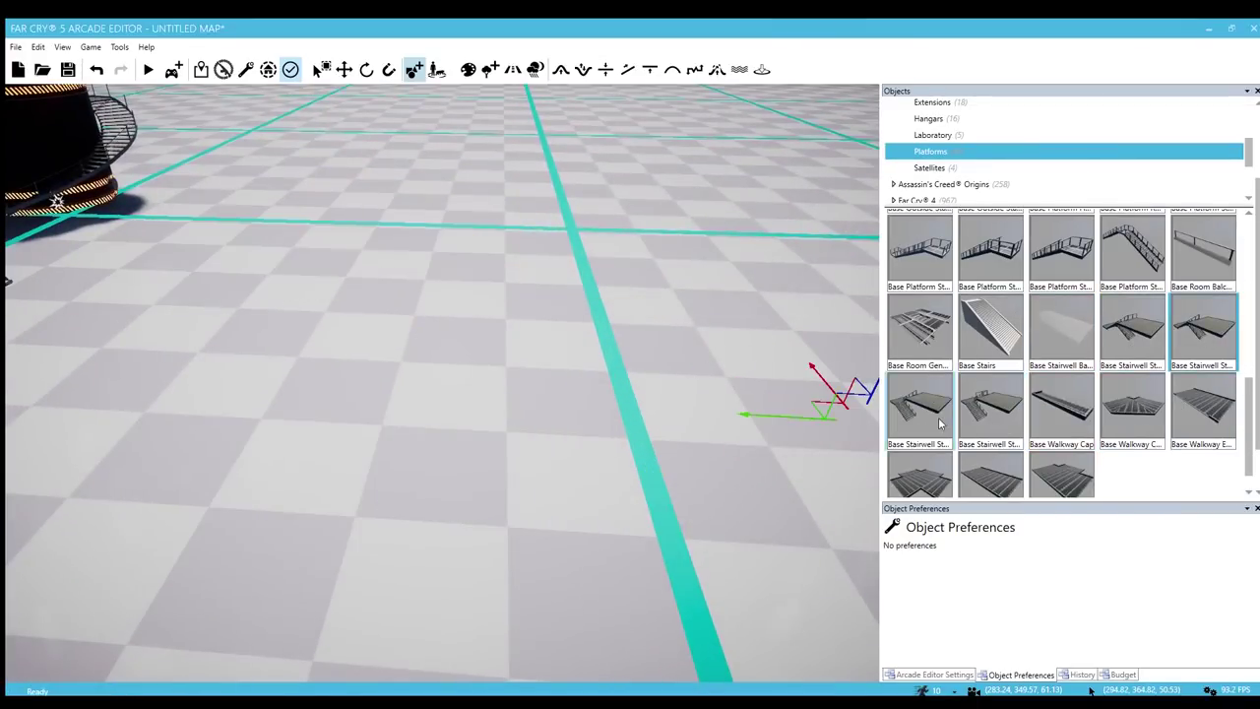
{"action": "left_click", "coordinate": [941, 424]}
{"action": "left_click", "coordinate": [1009, 413]}
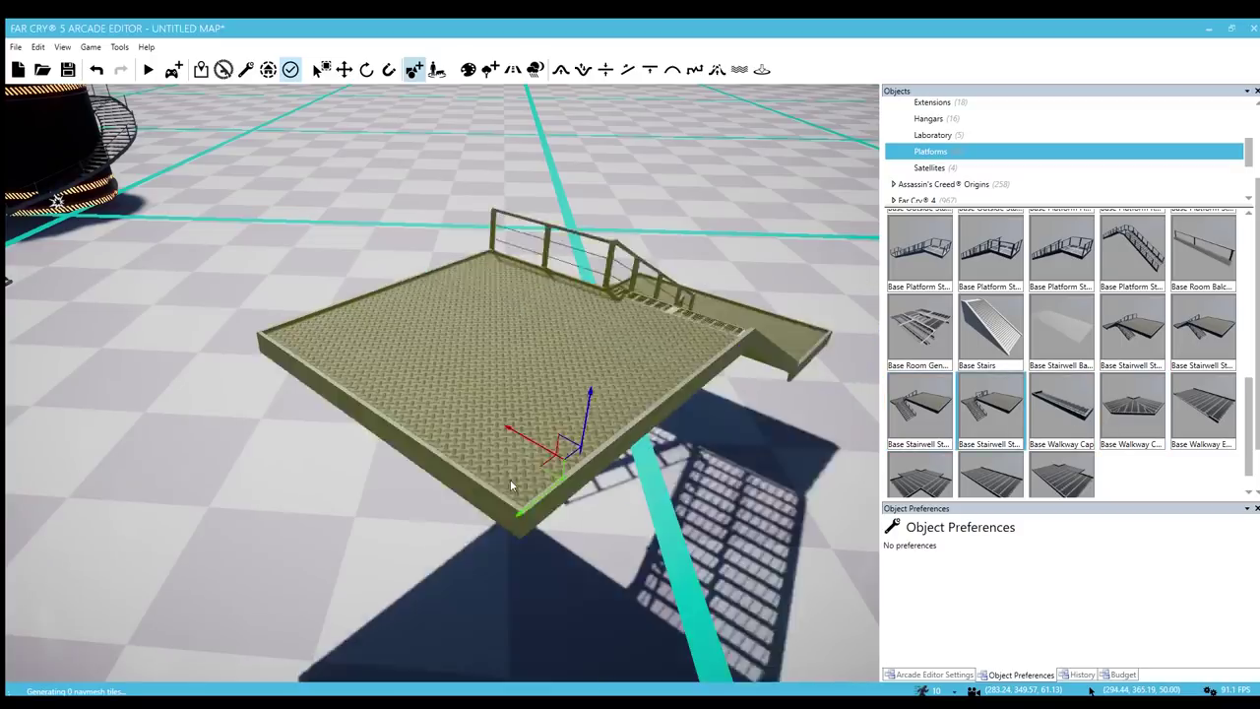
{"action": "left_click", "coordinate": [1062, 431]}
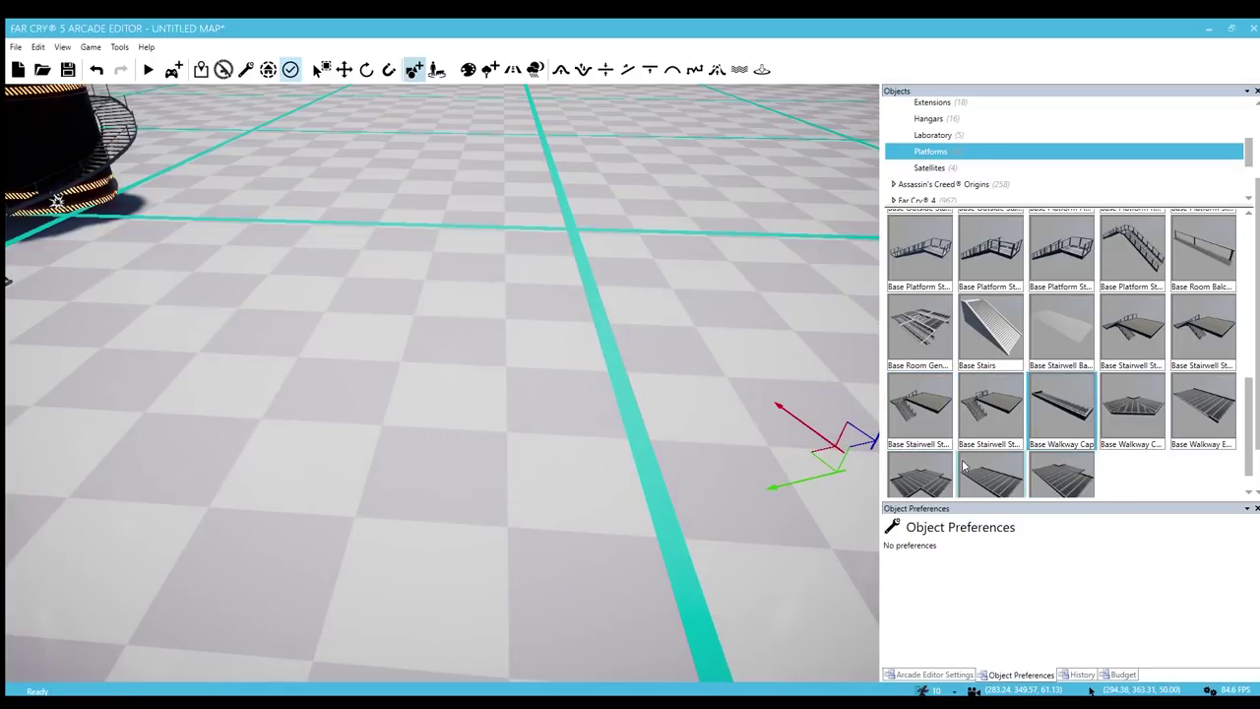
{"action": "left_click", "coordinate": [936, 473]}
{"action": "left_click", "coordinate": [1108, 410]}
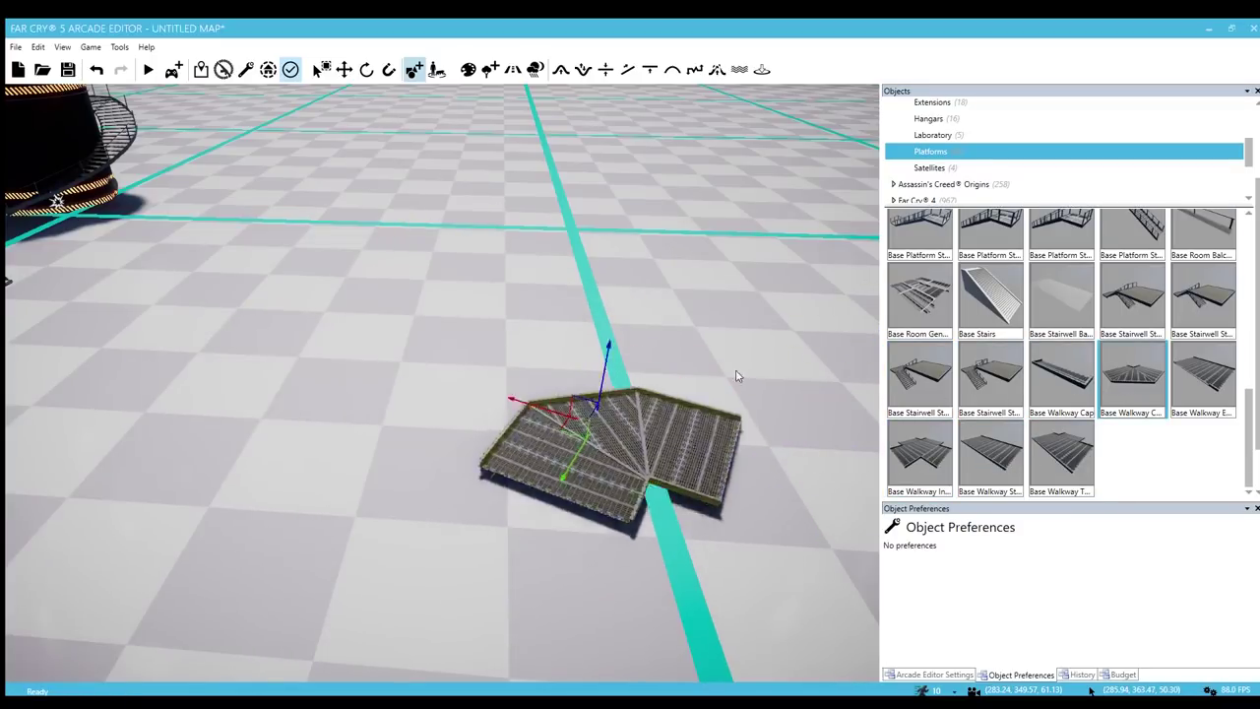
Open the Satellites structures and preview the first Danko antenna, looking at it from farther away
{"action": "left_click", "coordinate": [930, 168]}
{"action": "left_click", "coordinate": [921, 246]}
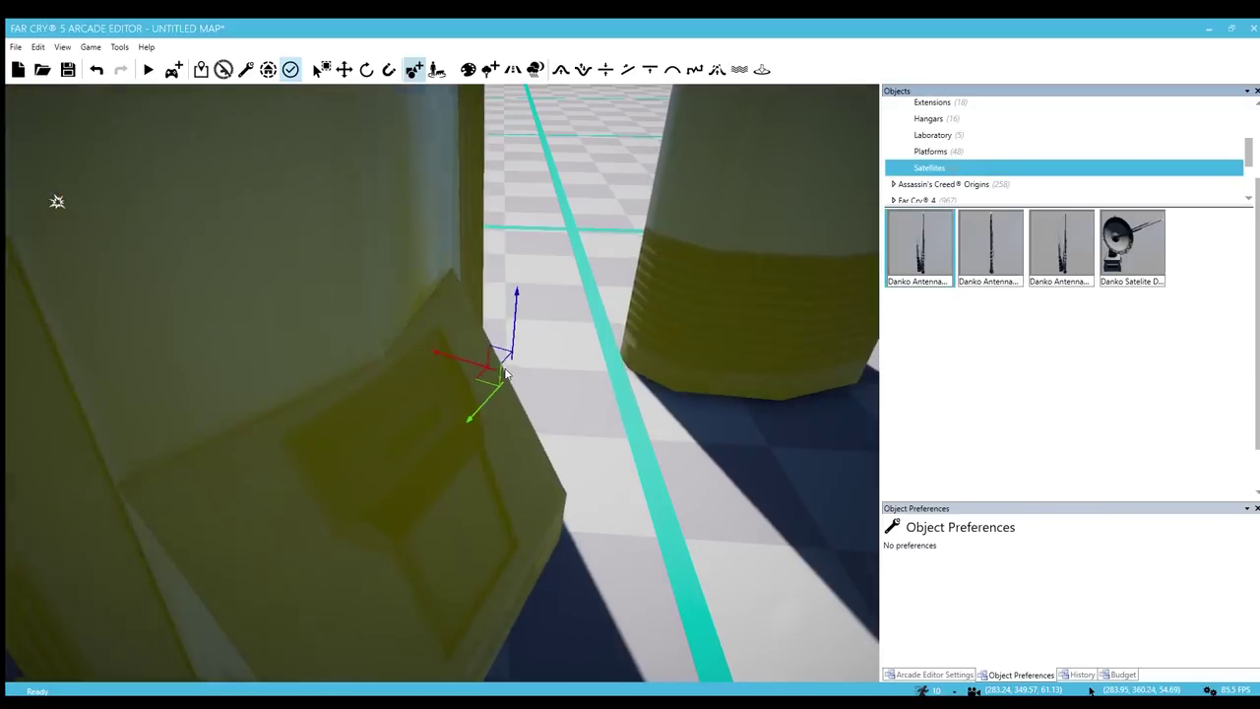
{"action": "key", "text": "s"}
{"action": "mouse_move", "coordinate": [506, 373]}
{"action": "right_mouse_down"}
{"action": "mouse_move", "coordinate": [522, 163]}
{"action": "mouse_move", "coordinate": [508, 174]}
{"action": "mouse_move", "coordinate": [512, 394]}
{"action": "right_mouse_up"}
{"action": "key", "text": "s"}
{"action": "key", "text": "w"}
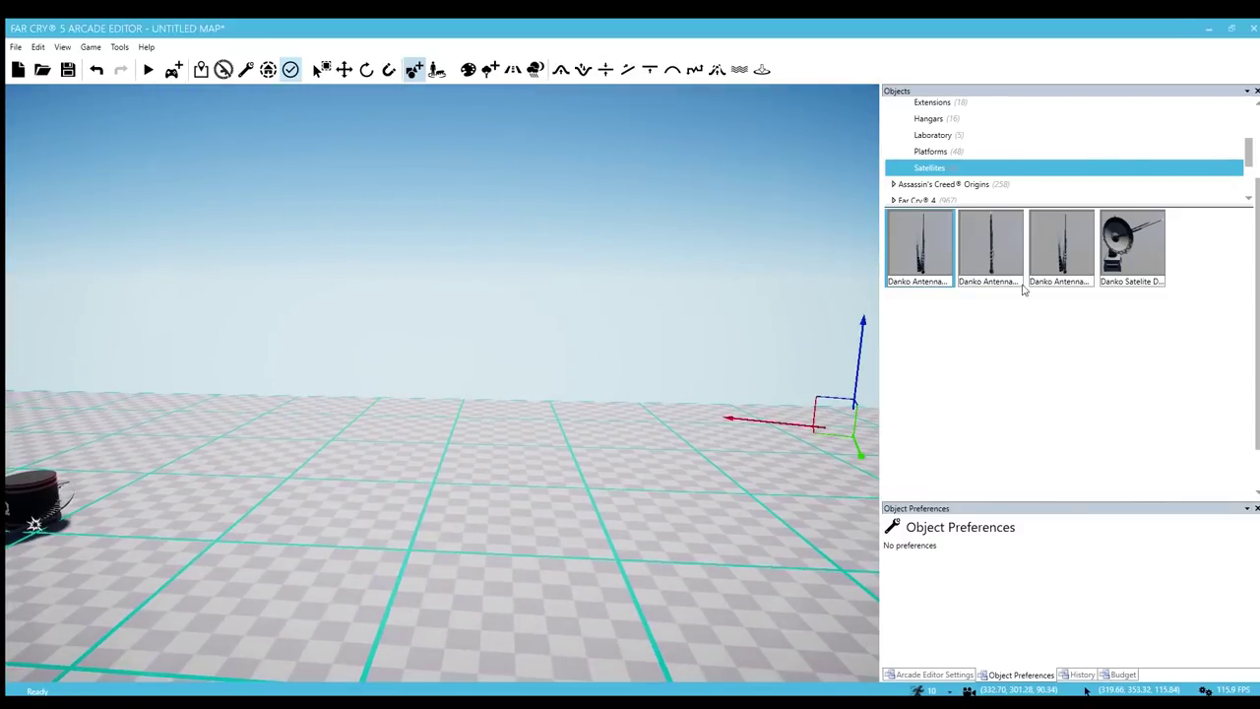
Preview the third Danko antenna on the map and look around it
{"action": "right_click_drag", "start_coordinate": [370, 559], "coordinate": [330, 571]}
{"action": "key", "text": "w"}
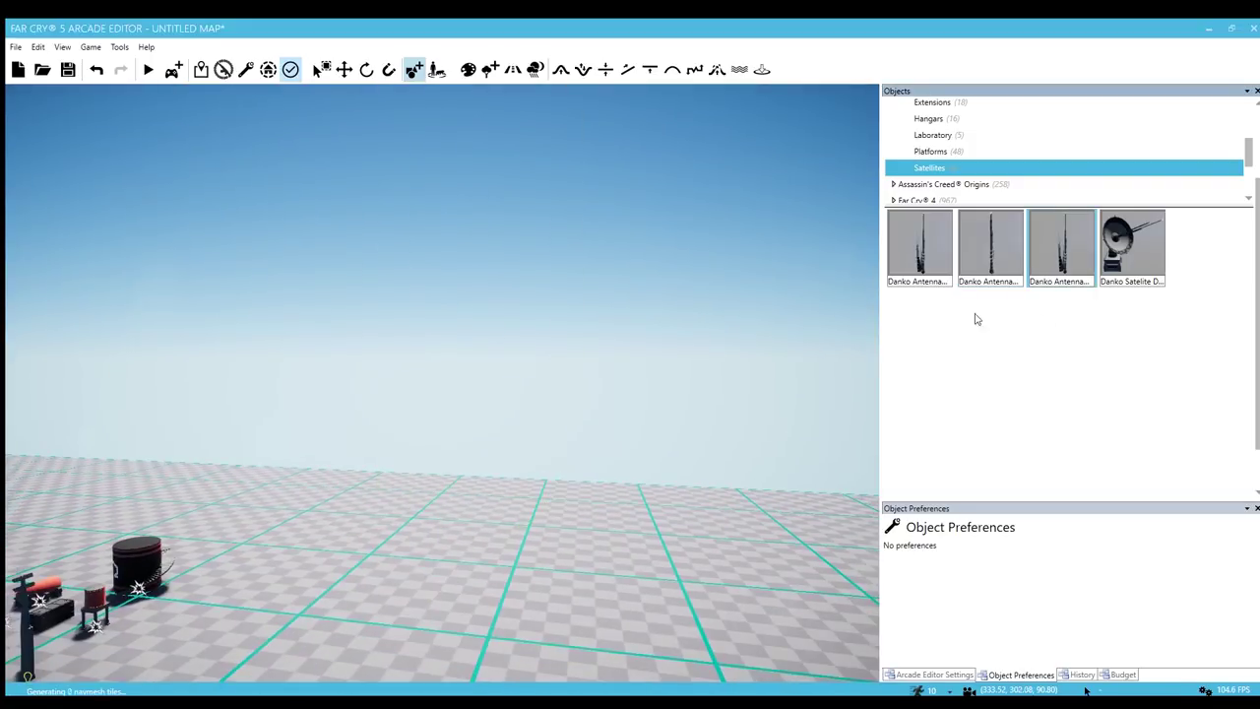
{"action": "right_click_drag", "start_coordinate": [473, 335], "coordinate": [473, 551]}
{"action": "right_click_drag", "start_coordinate": [428, 295], "coordinate": [522, 221]}
{"action": "key", "text": "w"}
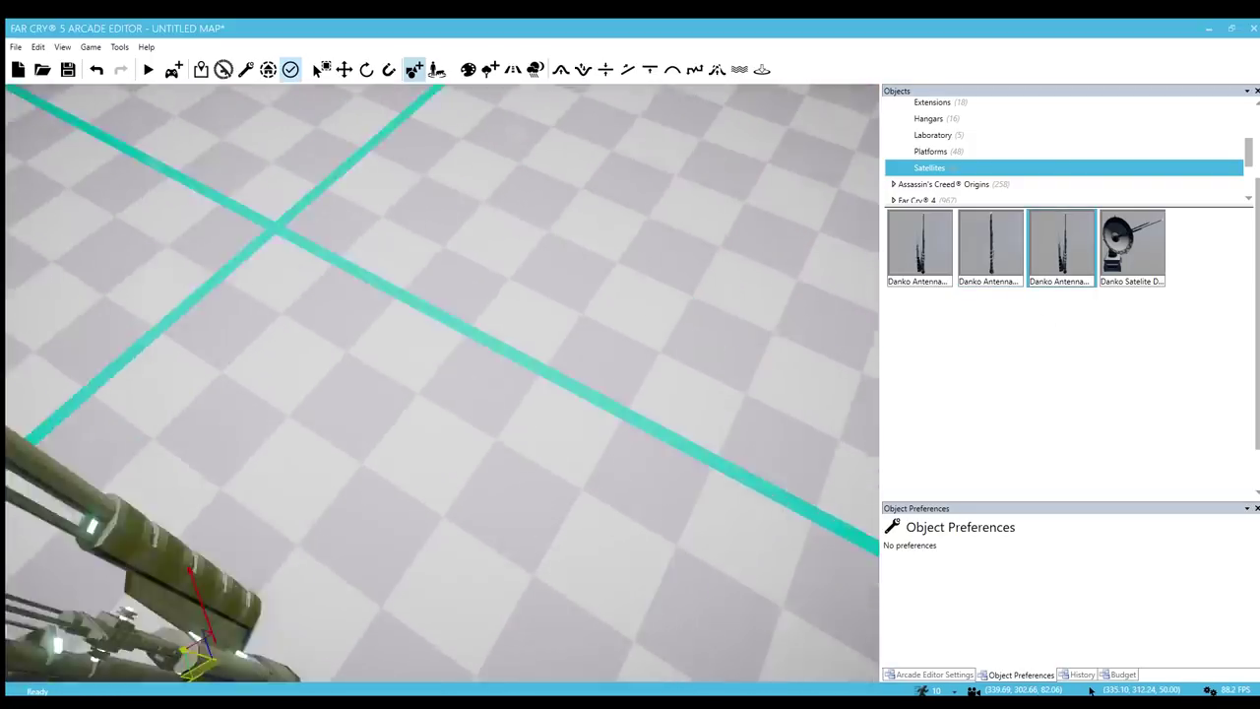
{"action": "key", "text": "s"}
{"action": "right_click_drag", "start_coordinate": [512, 360], "coordinate": [473, 187]}
Preview the Danko satellite dish on the map and look at its dish and base from close by
{"action": "left_click", "coordinate": [1146, 238]}
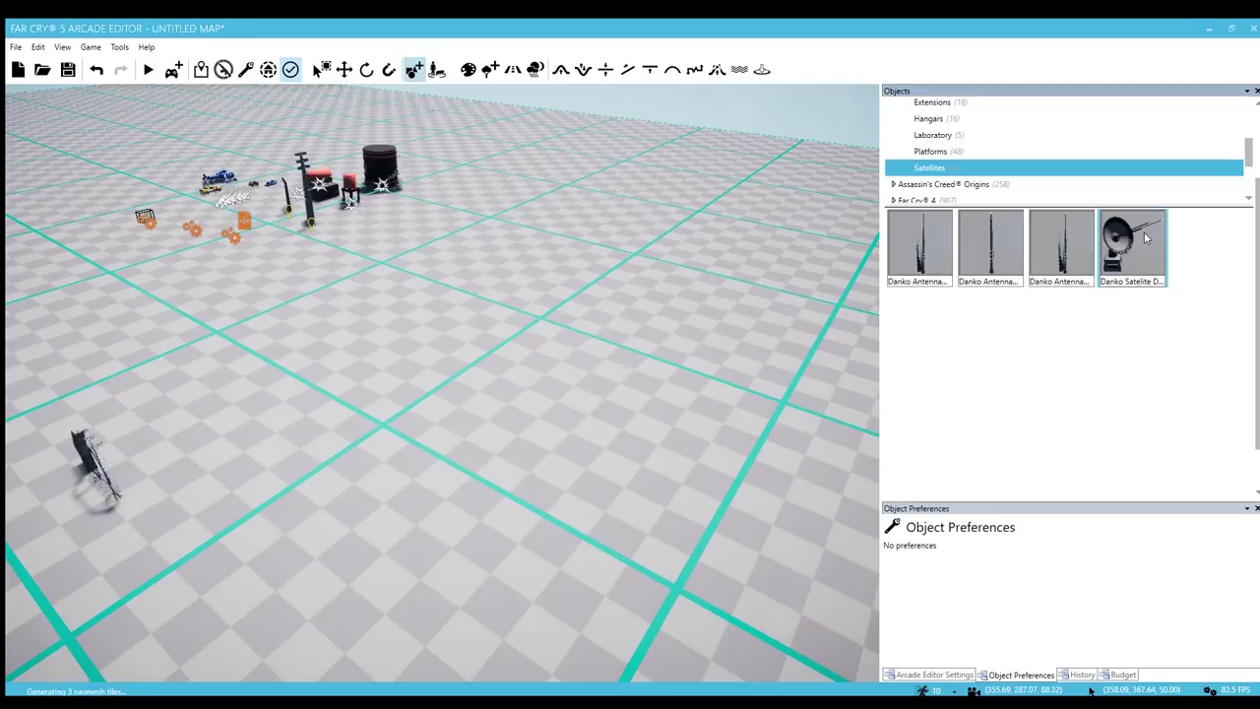
{"action": "key", "text": "w"}
{"action": "right_click_drag", "start_coordinate": [577, 419], "coordinate": [394, 246]}
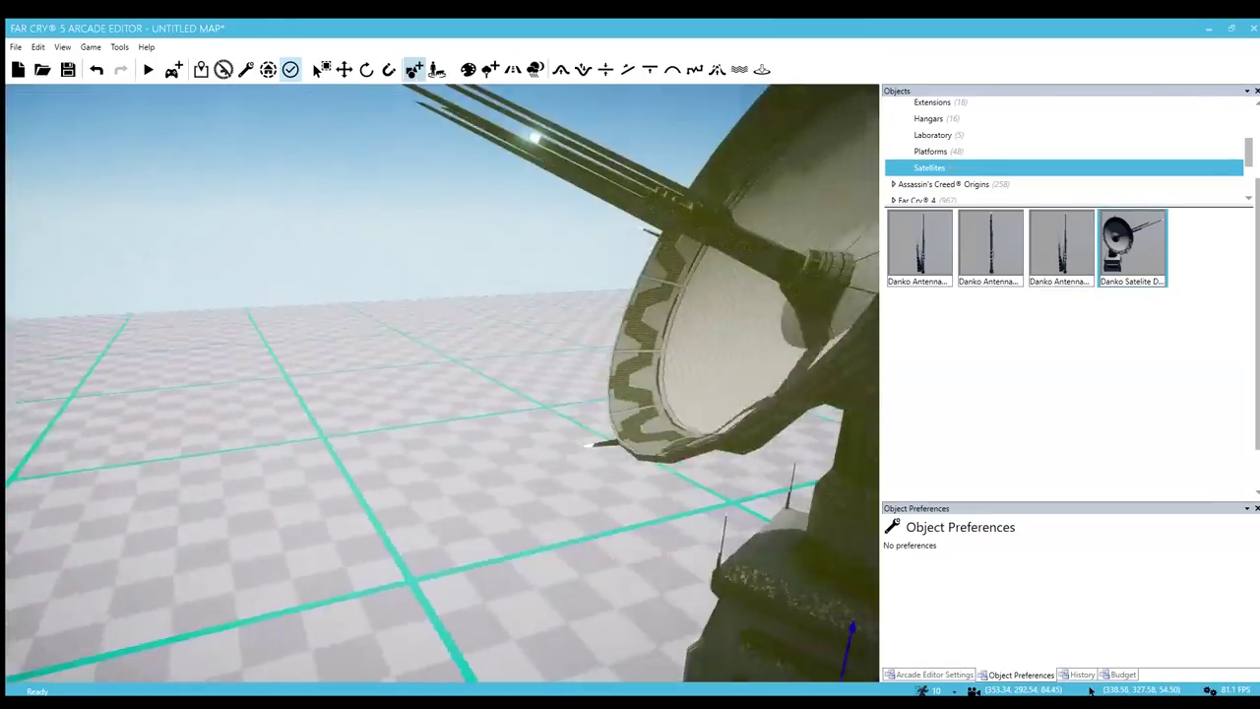
{"action": "right_click_drag", "start_coordinate": [394, 434], "coordinate": [547, 443]}
{"action": "left_click_drag", "start_coordinate": [470, 541], "coordinate": [929, 177]}
Browse the object library to Audio and Visuals and open the Soundpoints category under Audio
{"action": "scroll", "coordinate": [930, 169], "scroll_direction": "up", "scroll_amount": 1}
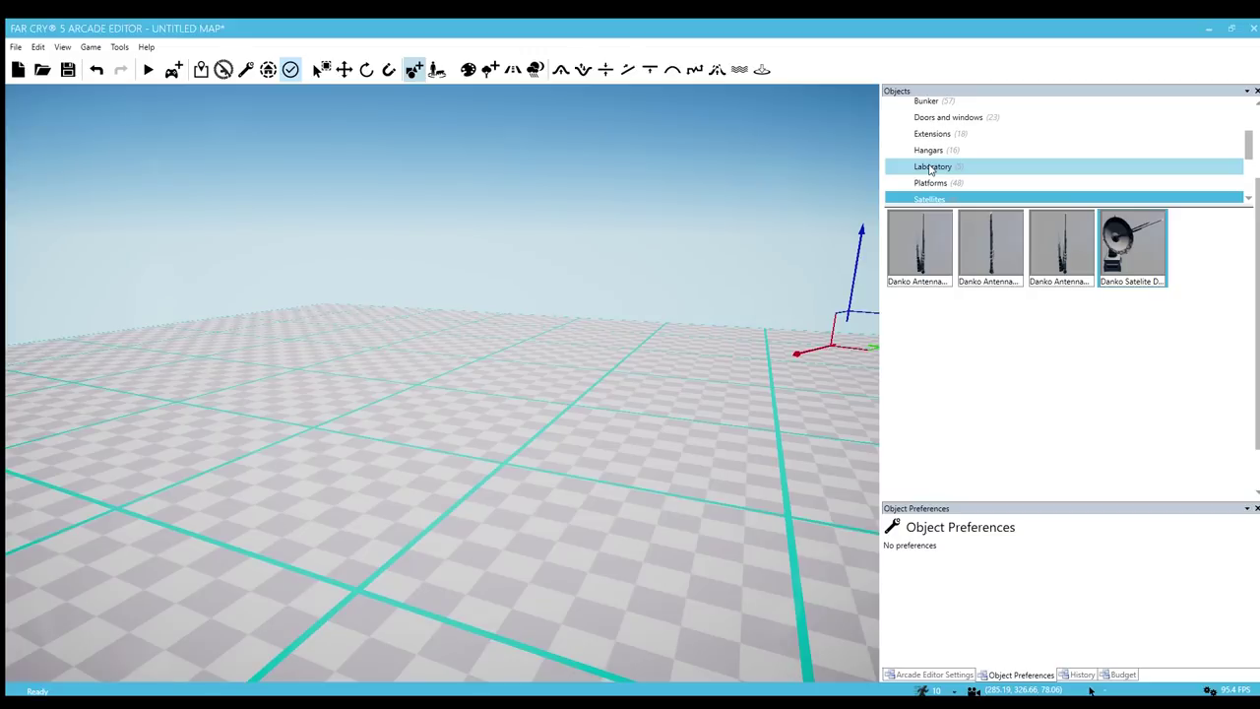
{"action": "scroll", "coordinate": [936, 170], "scroll_direction": "up", "scroll_amount": 5}
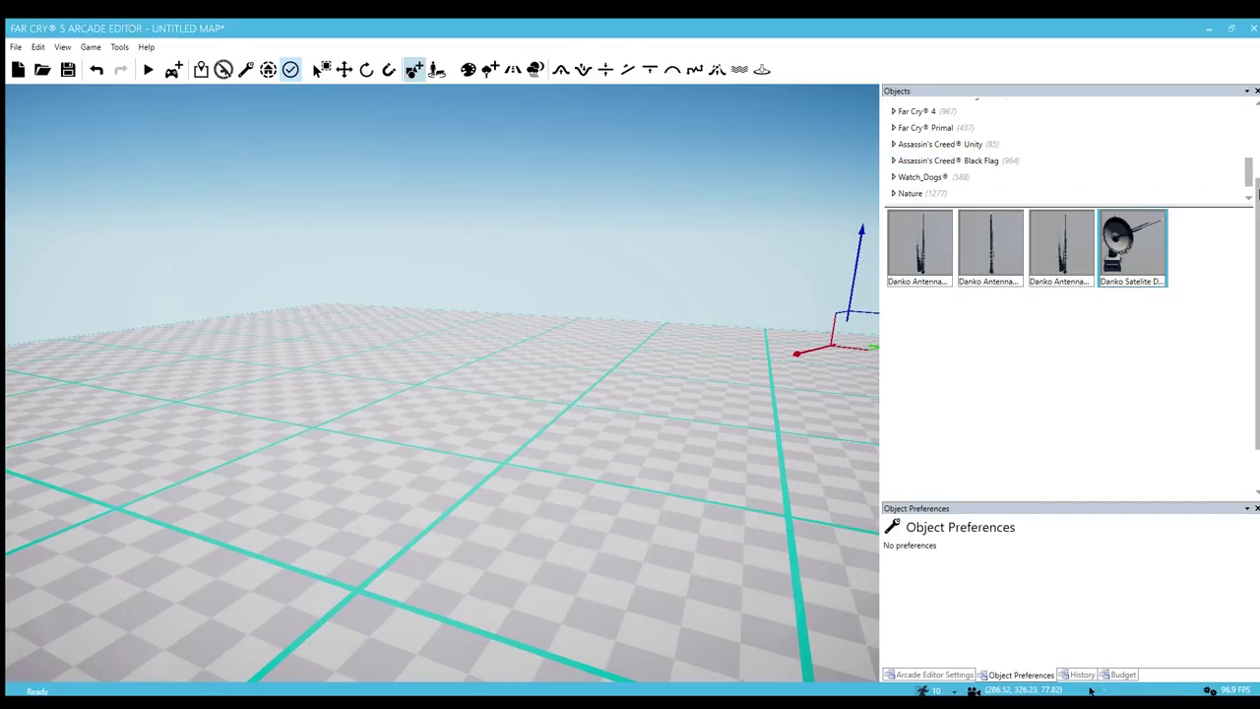
{"action": "left_click_drag", "start_coordinate": [1256, 198], "coordinate": [1258, 186]}
{"action": "scroll", "coordinate": [919, 161], "scroll_direction": "down", "scroll_amount": 1}
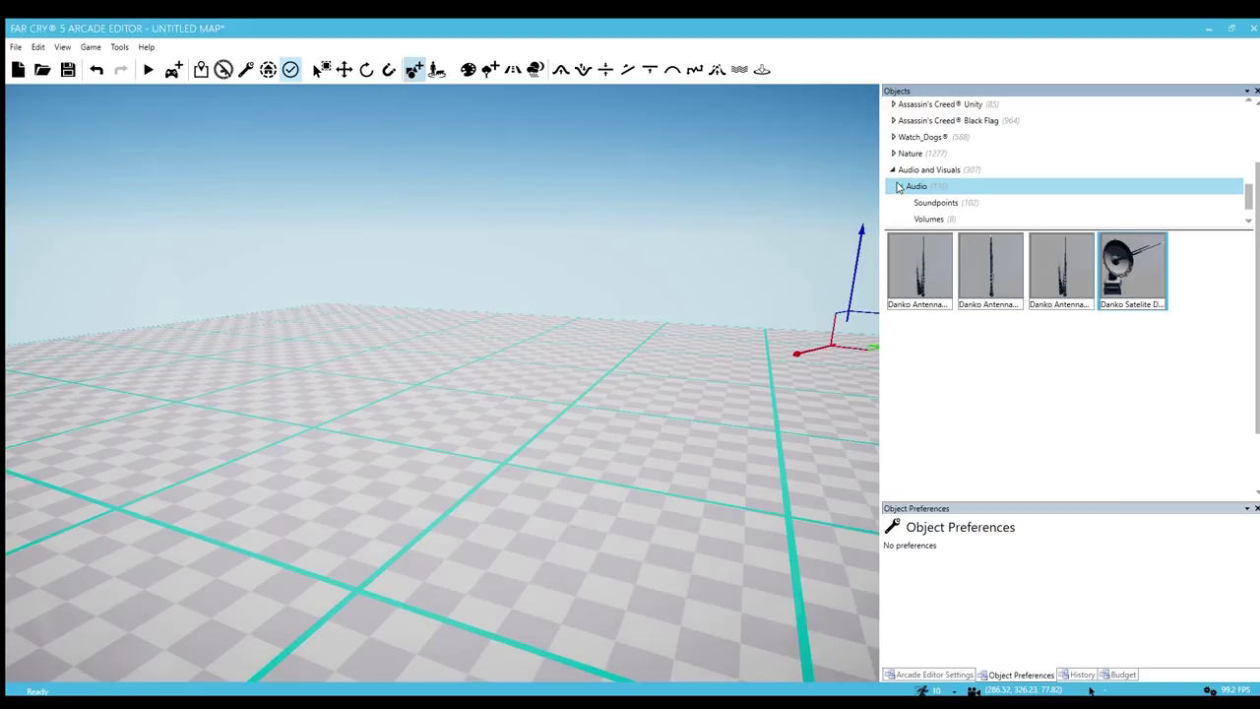
{"action": "left_click", "coordinate": [935, 203]}
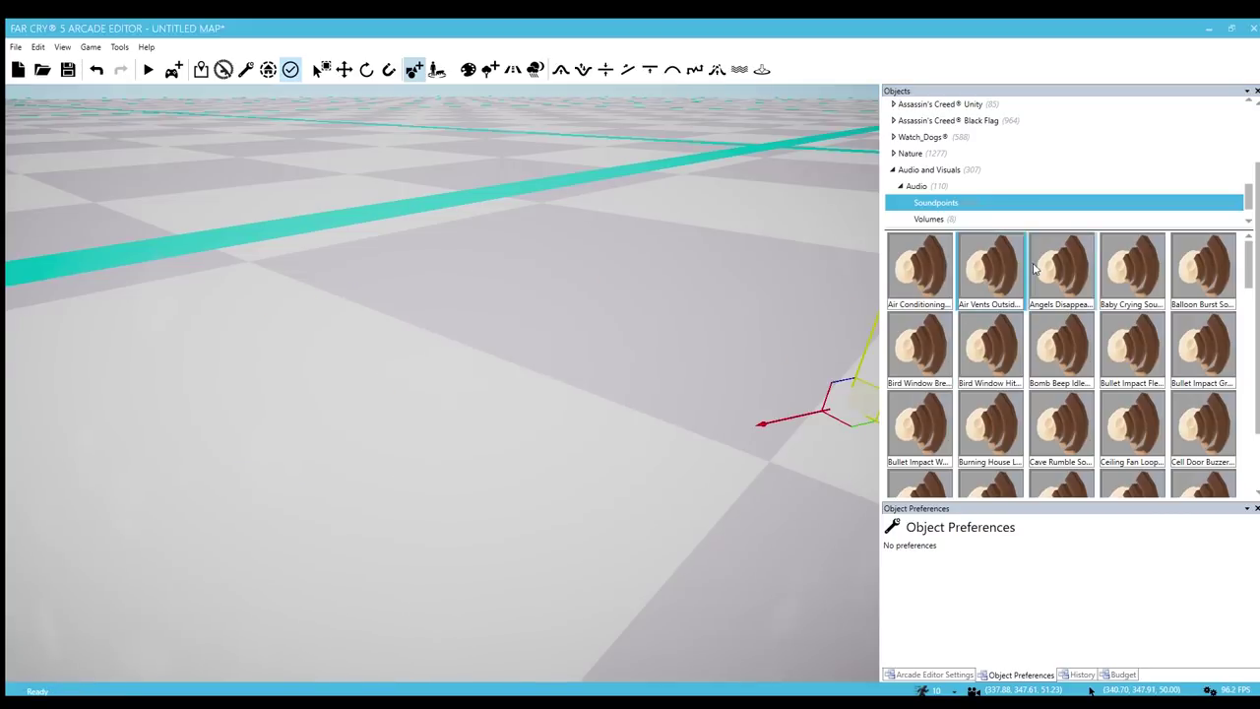
Preview the Baby Crying, Bomb Beep Idle, Bullet Impact Flesh and Crowd Quiet soundpoints on the map
{"action": "left_click_drag", "start_coordinate": [1034, 268], "coordinate": [1114, 261]}
{"action": "left_click_drag", "start_coordinate": [1011, 335], "coordinate": [415, 534]}
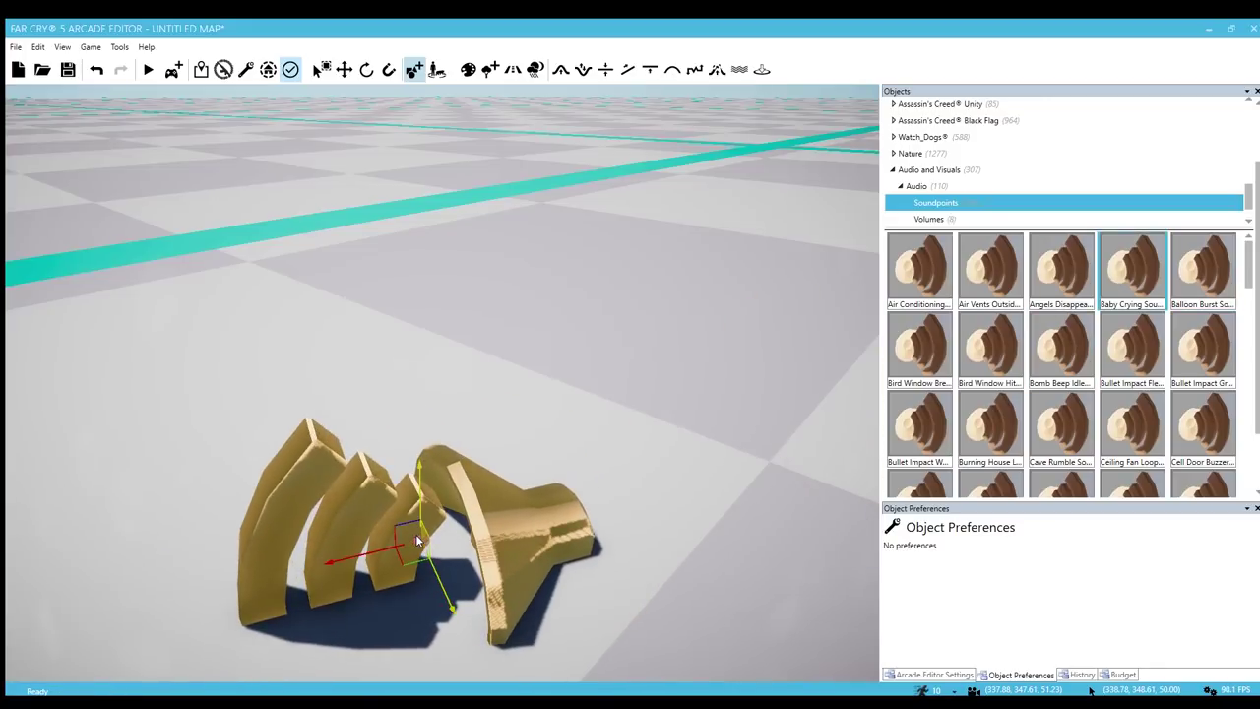
{"action": "left_click_drag", "start_coordinate": [415, 534], "coordinate": [438, 557]}
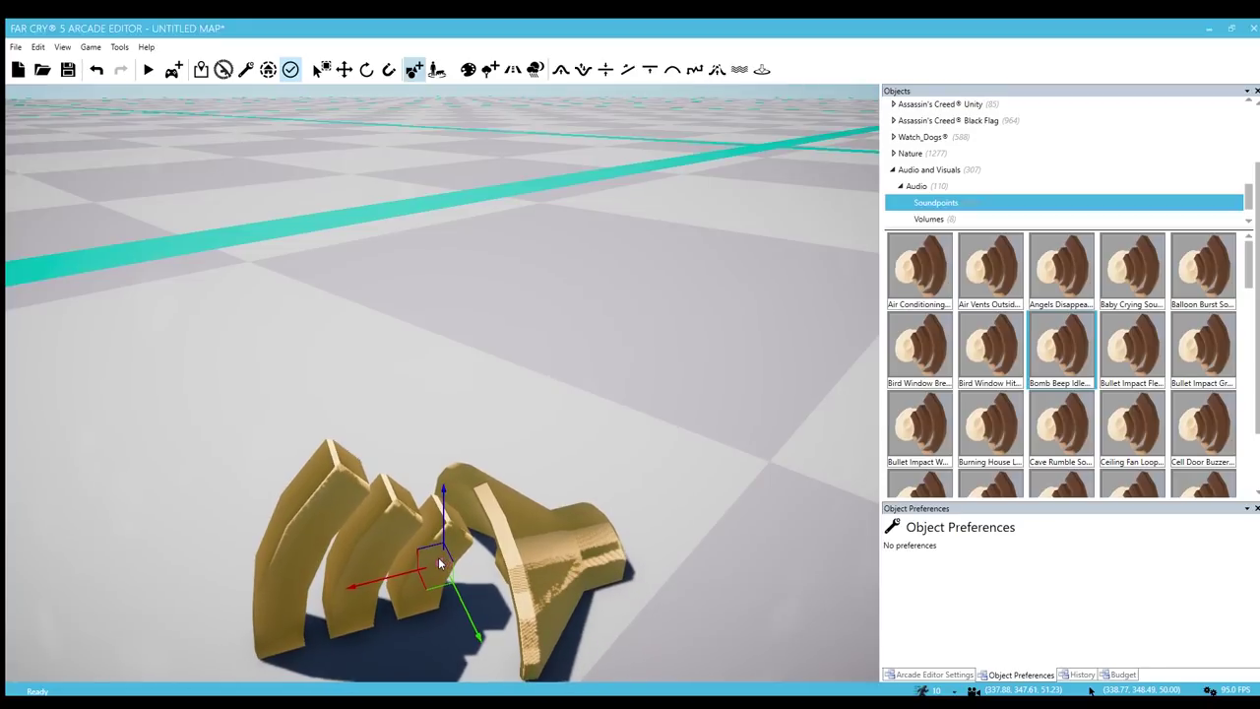
{"action": "left_click", "coordinate": [1128, 365]}
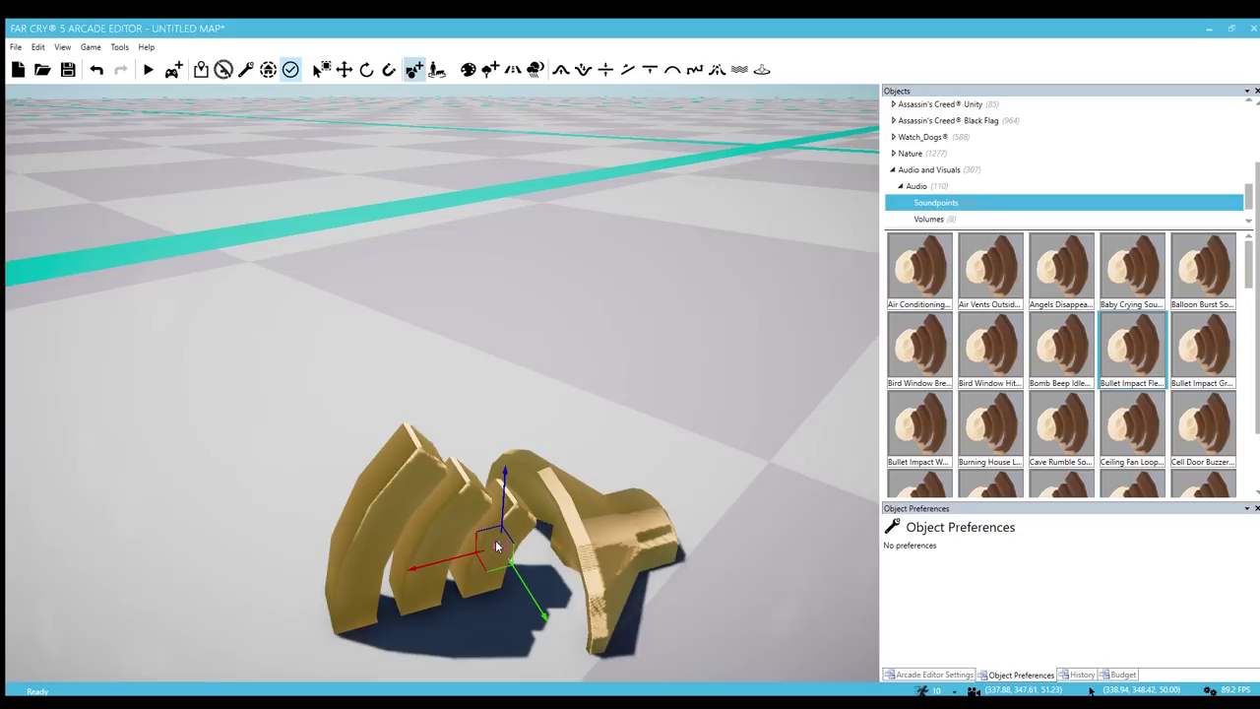
{"action": "left_click_drag", "start_coordinate": [497, 546], "coordinate": [1147, 440]}
{"action": "left_click_drag", "start_coordinate": [1045, 409], "coordinate": [479, 577]}
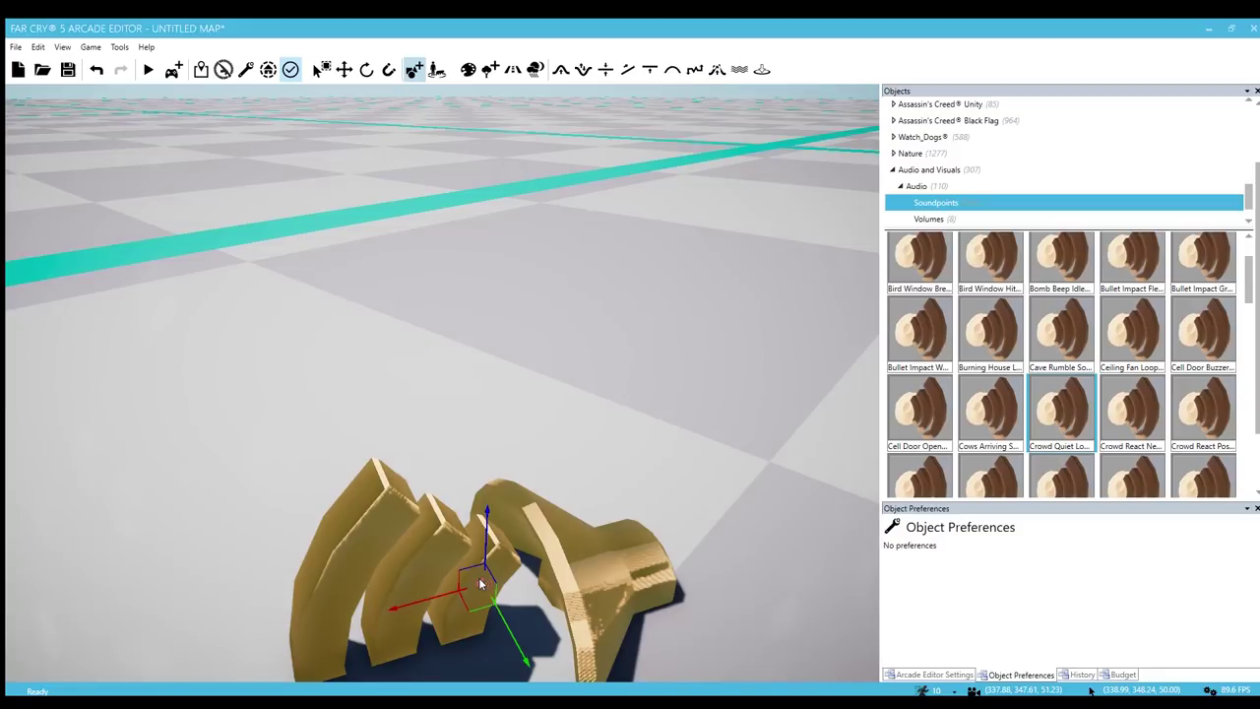
Reveal the selected object's full name in the Objects list, and preview the Crowd React Positive and Distant Cougar soundpoints
{"action": "left_click_drag", "start_coordinate": [481, 584], "coordinate": [1204, 478]}
{"action": "left_click_drag", "start_coordinate": [1258, 421], "coordinate": [1257, 465]}
{"action": "left_click", "coordinate": [1203, 351]}
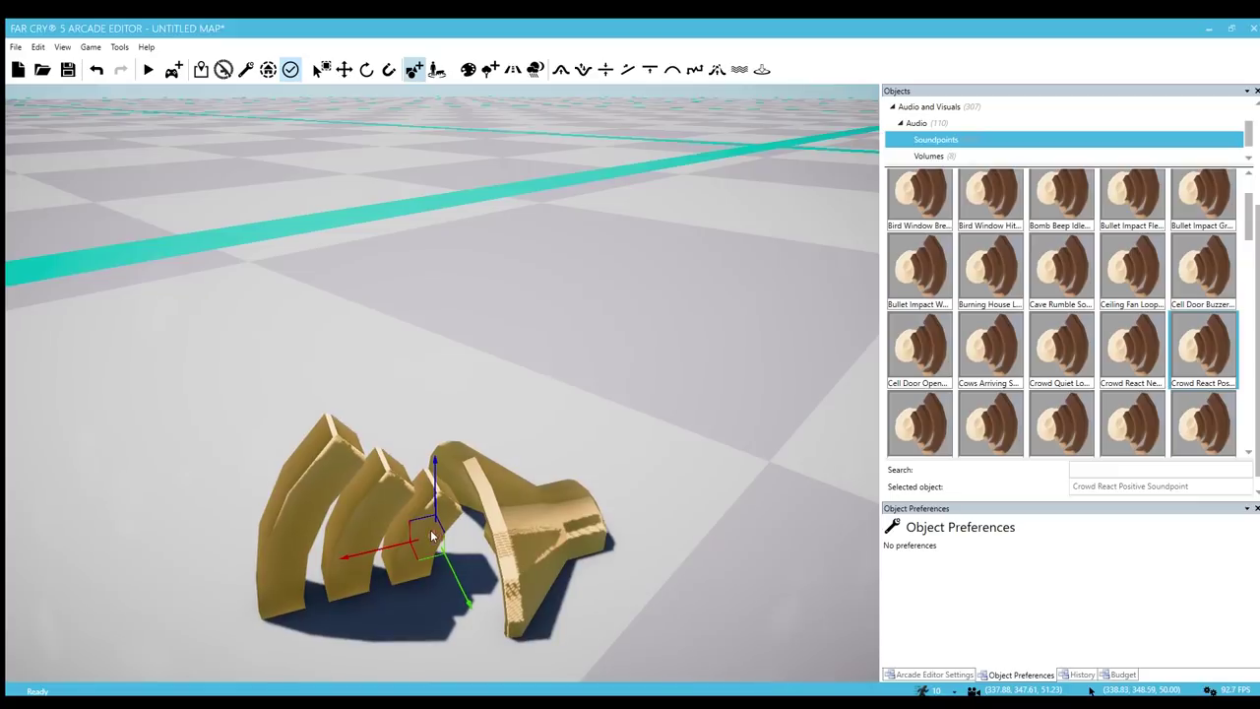
{"action": "scroll", "coordinate": [1061, 345], "scroll_direction": "down", "scroll_amount": 1}
{"action": "left_click", "coordinate": [920, 394]}
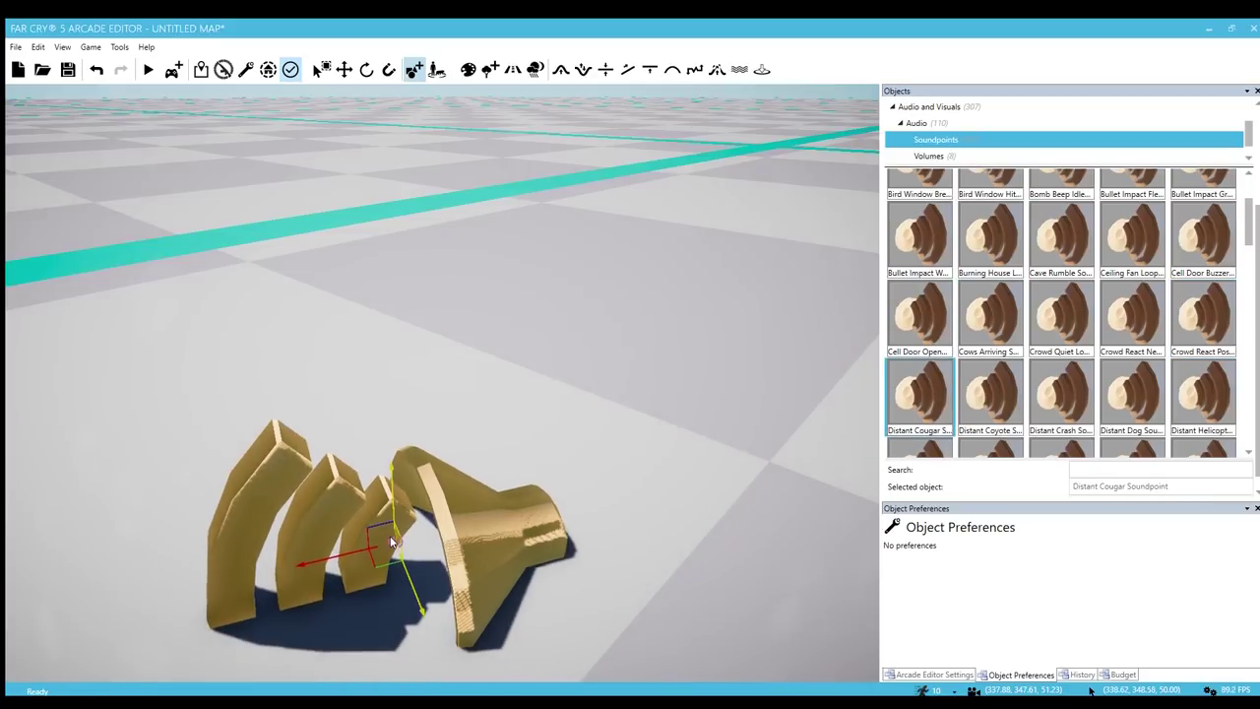
Preview the Distant Coyote, Distant Crash, Distant Helicopter and Distant Dog soundpoints
{"action": "scroll", "coordinate": [991, 379], "scroll_direction": "down", "scroll_amount": 1}
{"action": "left_click", "coordinate": [991, 364]}
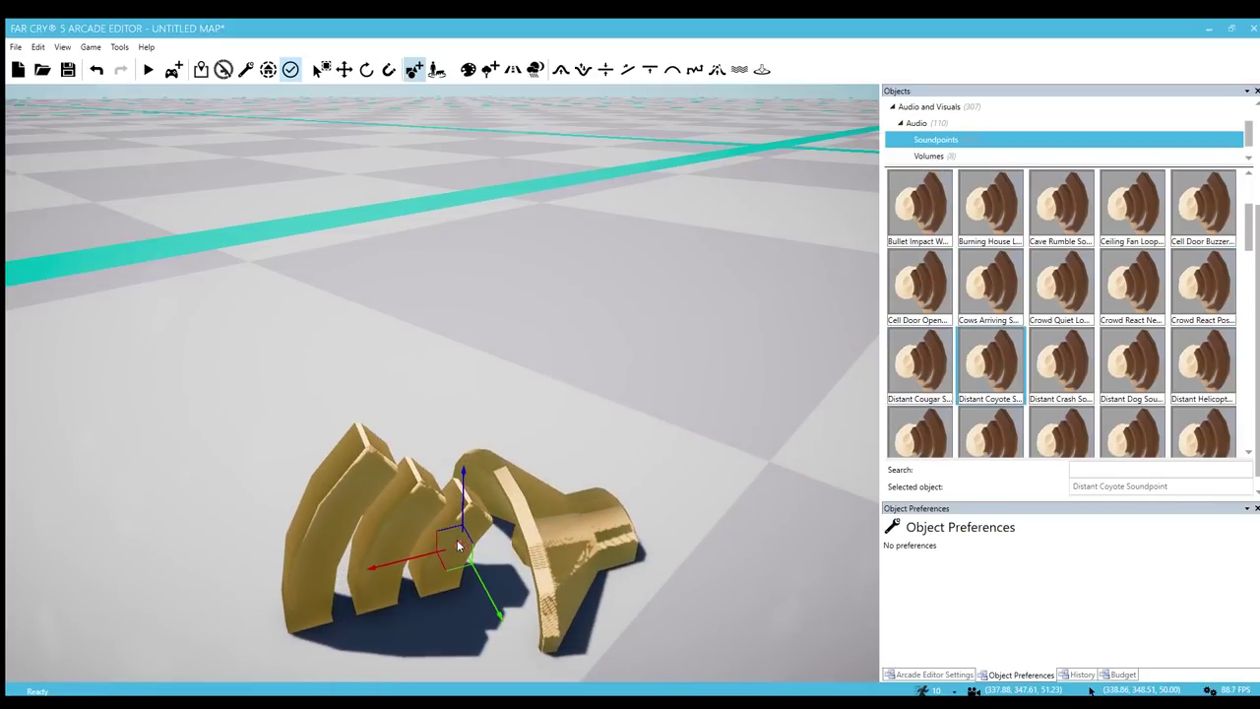
{"action": "left_click", "coordinate": [1061, 365]}
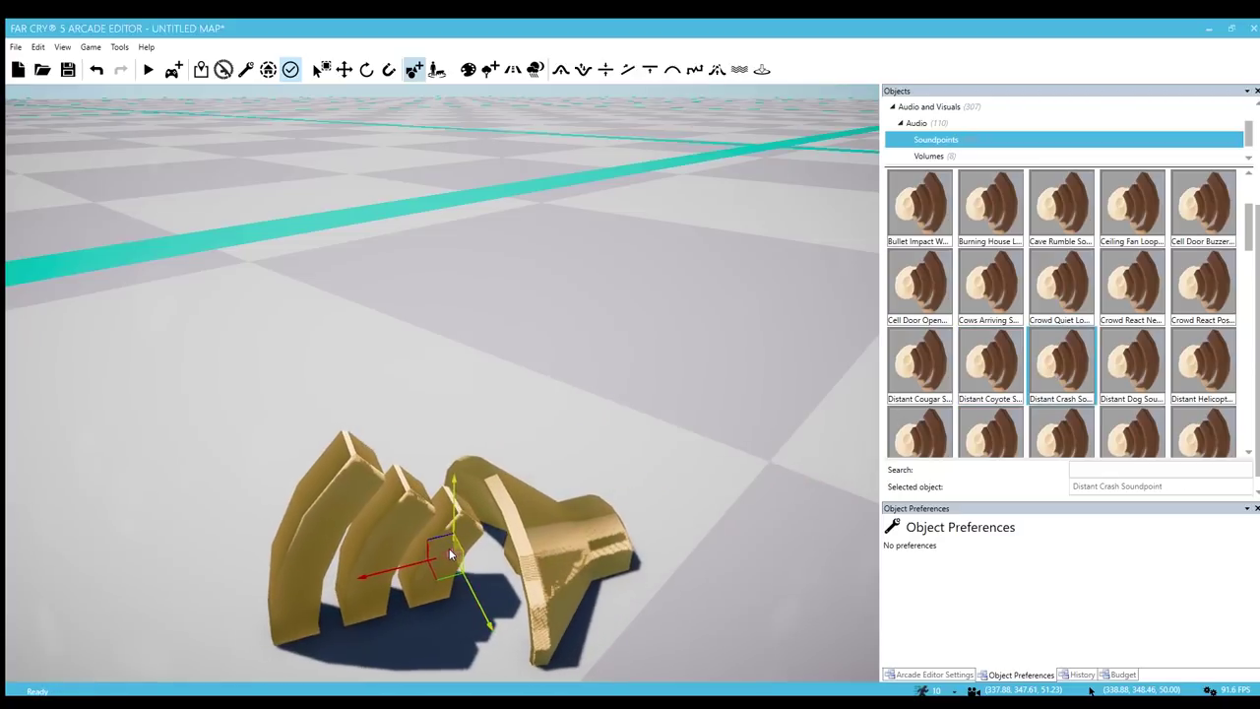
{"action": "left_click", "coordinate": [1180, 377]}
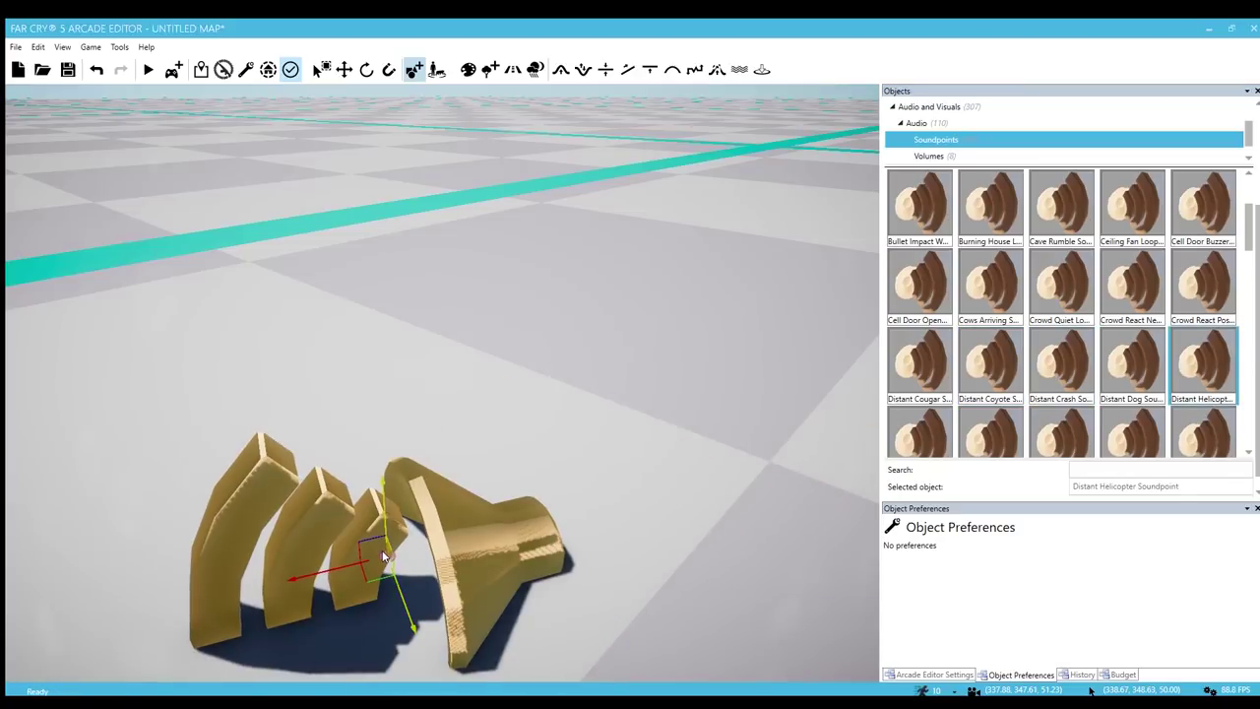
{"action": "scroll", "coordinate": [1040, 389], "scroll_direction": "down", "scroll_amount": 1}
{"action": "left_click", "coordinate": [1141, 337]}
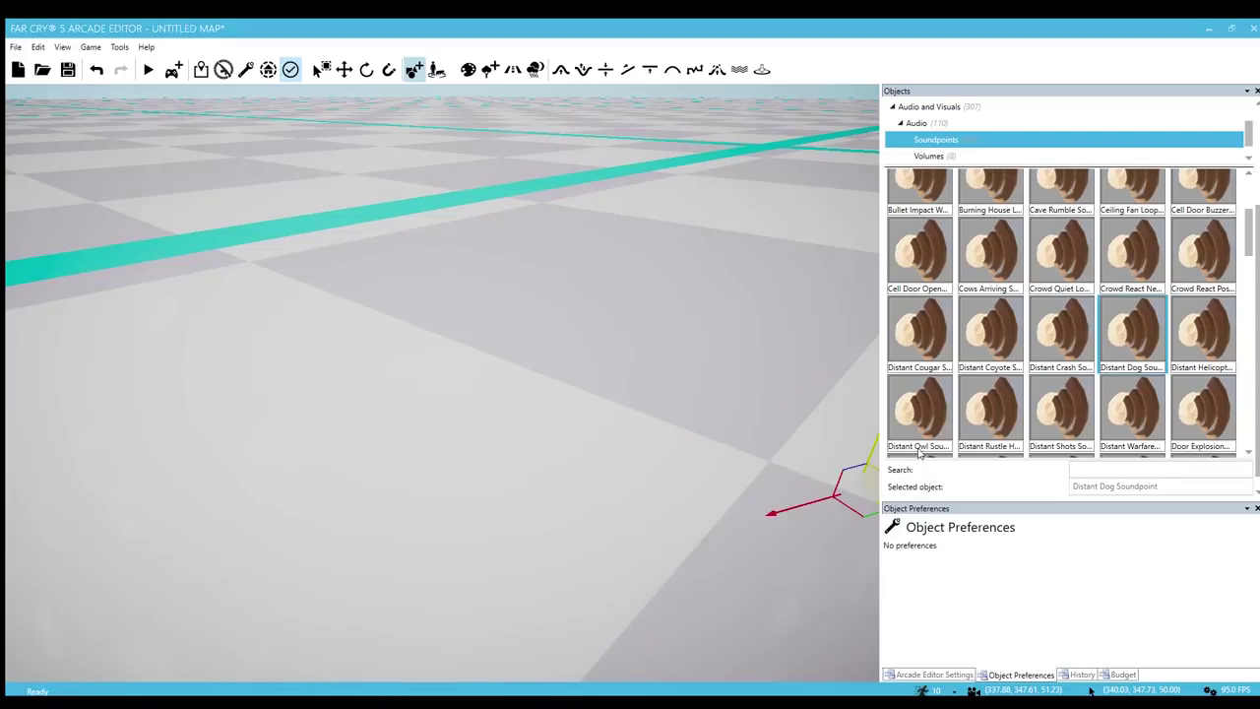
Preview the Distant Rustle, Distant Shots and Distant Warfare soundpoints, examining the Distant Warfare marker up close on the map
{"action": "left_click", "coordinate": [991, 409]}
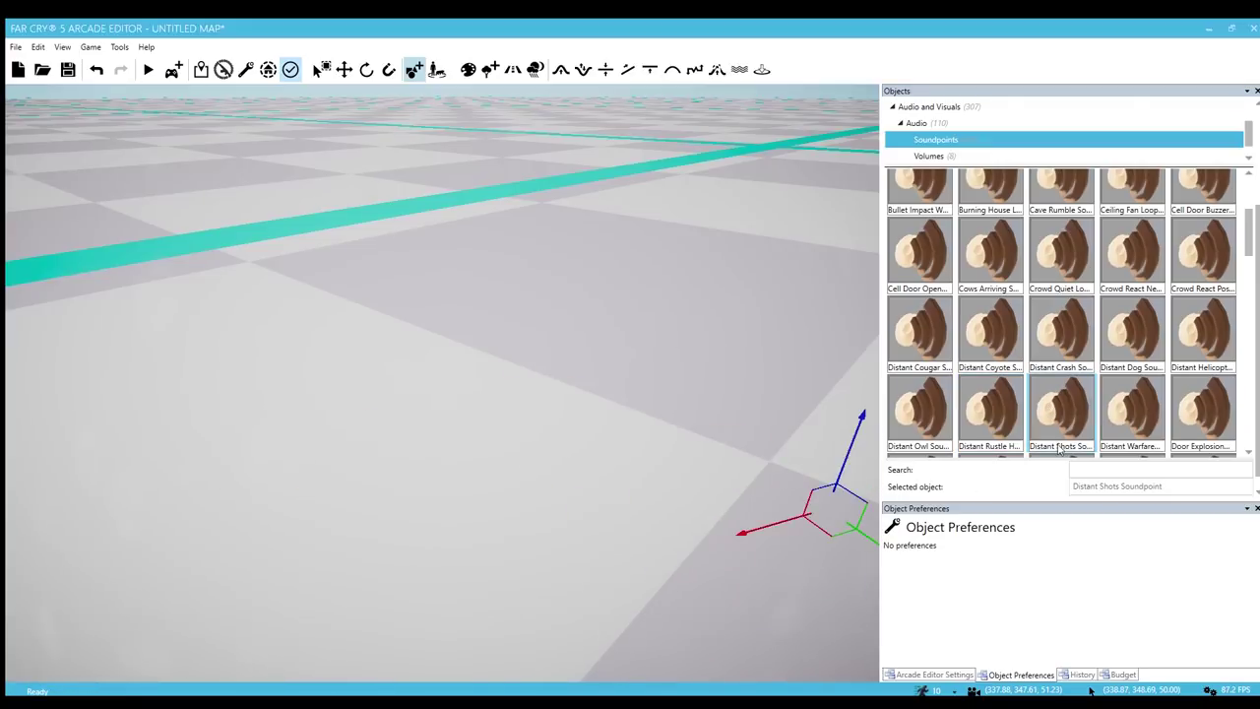
{"action": "left_click", "coordinate": [1131, 409]}
{"action": "scroll", "coordinate": [472, 512], "scroll_direction": "down", "scroll_amount": 3}
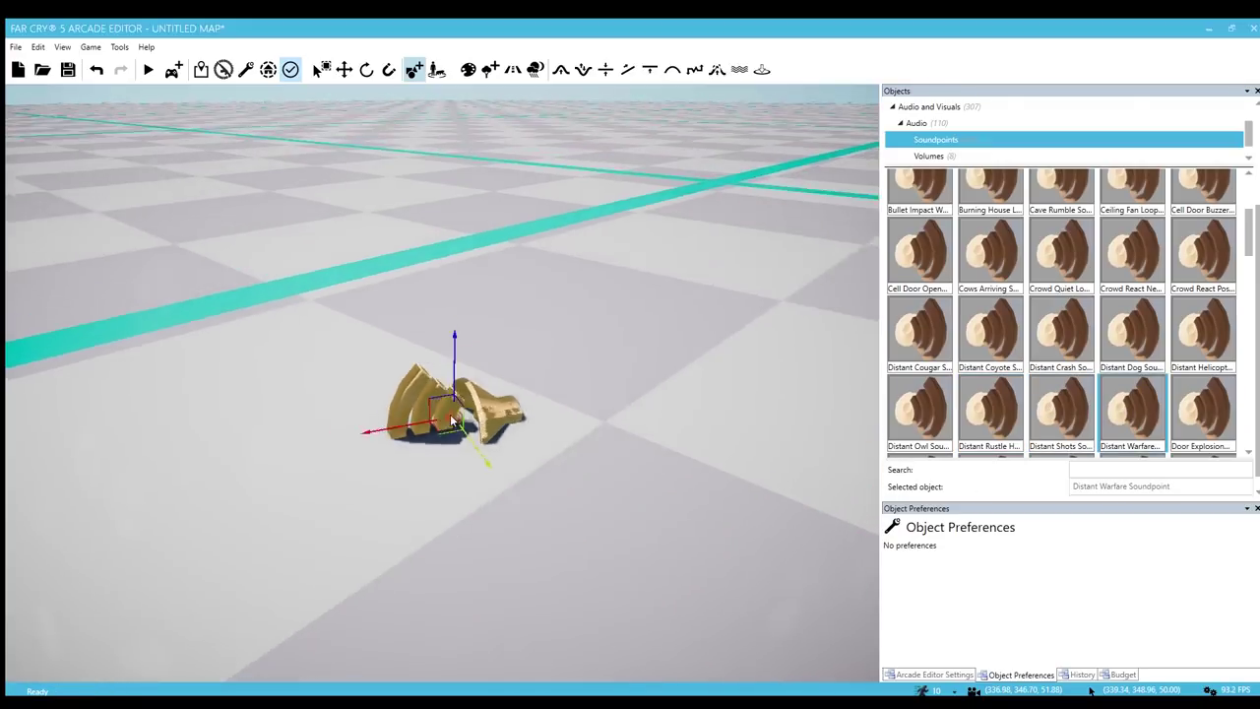
{"action": "right_click_drag", "start_coordinate": [427, 515], "coordinate": [455, 504]}
{"action": "scroll", "coordinate": [457, 512], "scroll_direction": "up", "scroll_amount": 3}
{"action": "right_click_drag", "start_coordinate": [480, 640], "coordinate": [427, 589]}
{"action": "scroll", "coordinate": [427, 589], "scroll_direction": "up", "scroll_amount": 2}
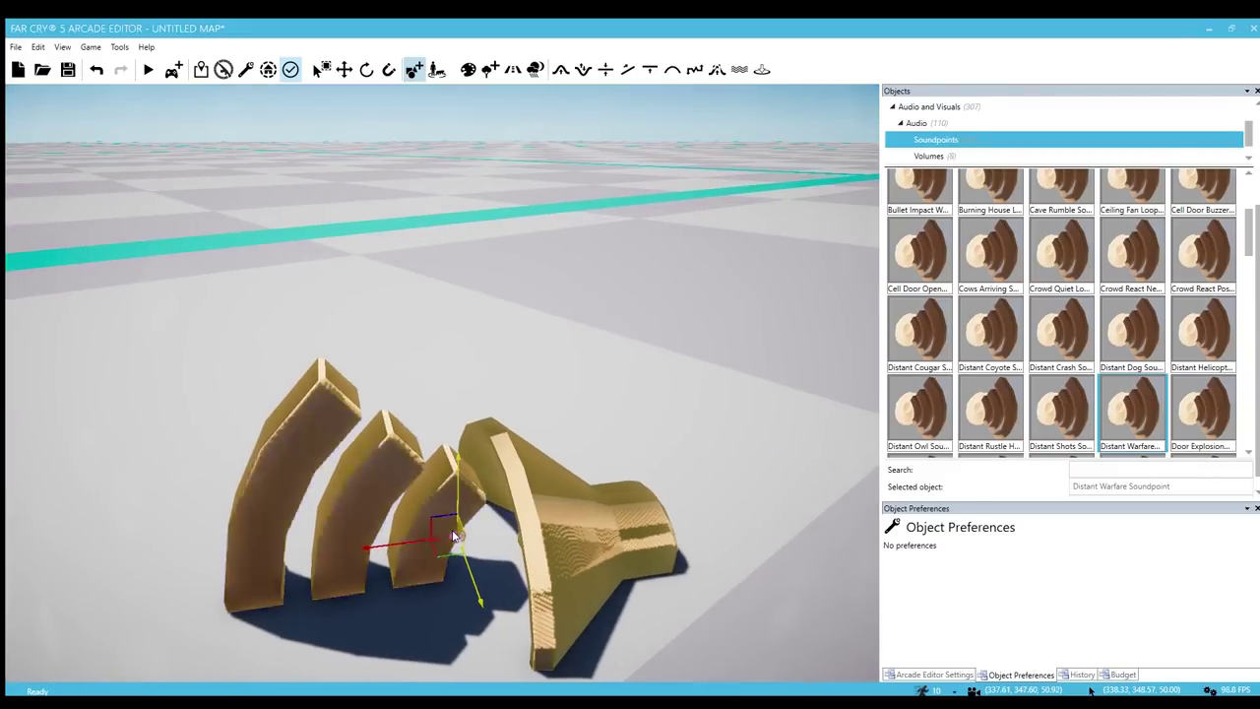
Preview the Door Explosion, Door Unlock, Dragon Roar, Electric Panel and Electrical Box Loop soundpoints on the map
{"action": "scroll", "coordinate": [1231, 236], "scroll_direction": "down", "scroll_amount": 2}
{"action": "left_click", "coordinate": [1202, 254]}
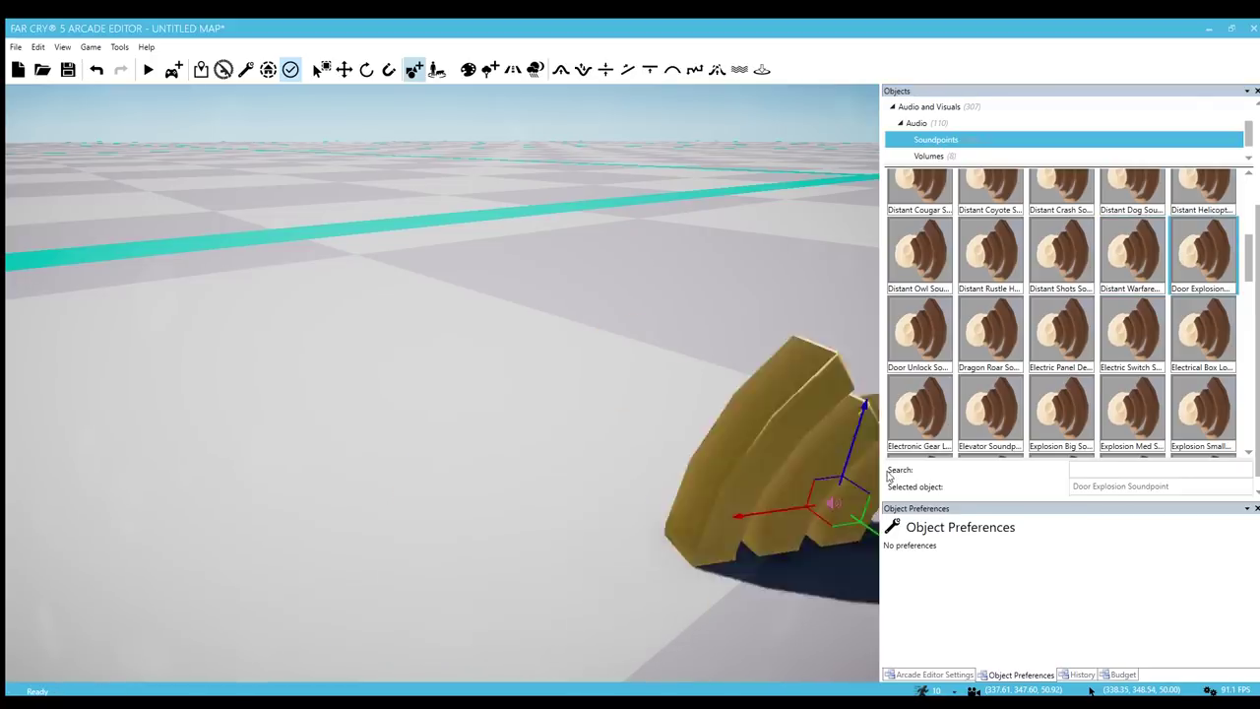
{"action": "left_click", "coordinate": [919, 332]}
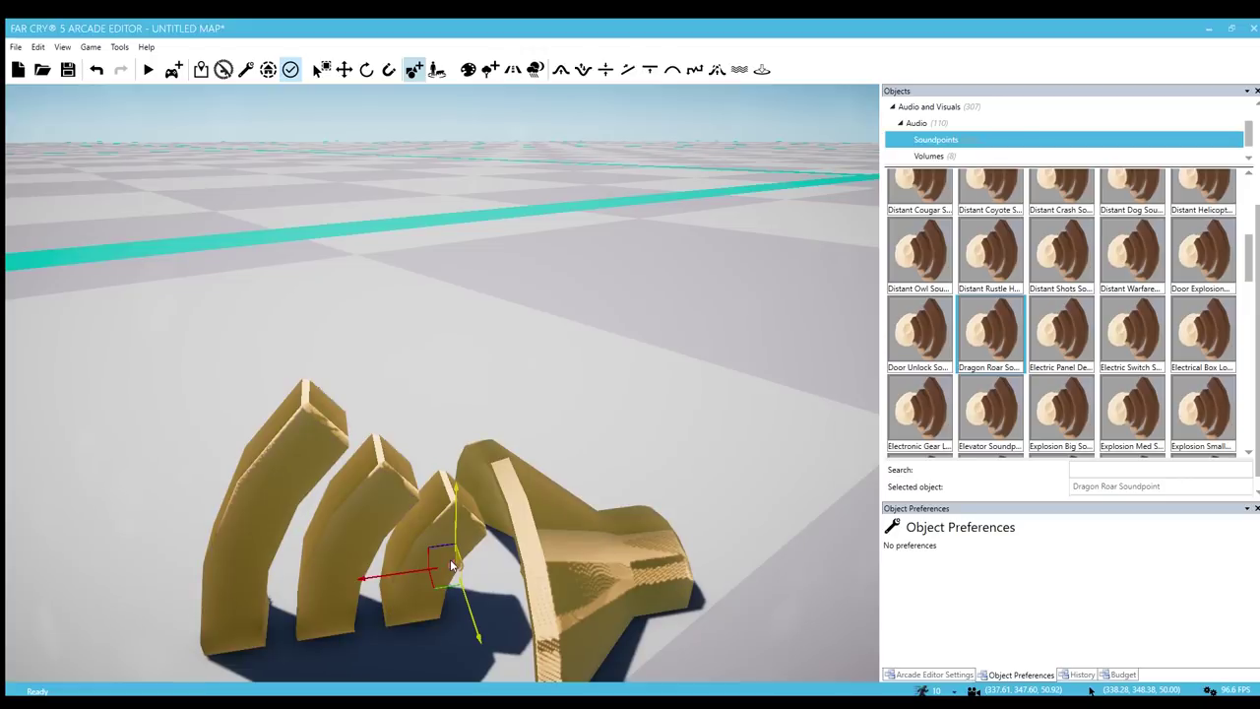
{"action": "left_click", "coordinate": [1062, 333]}
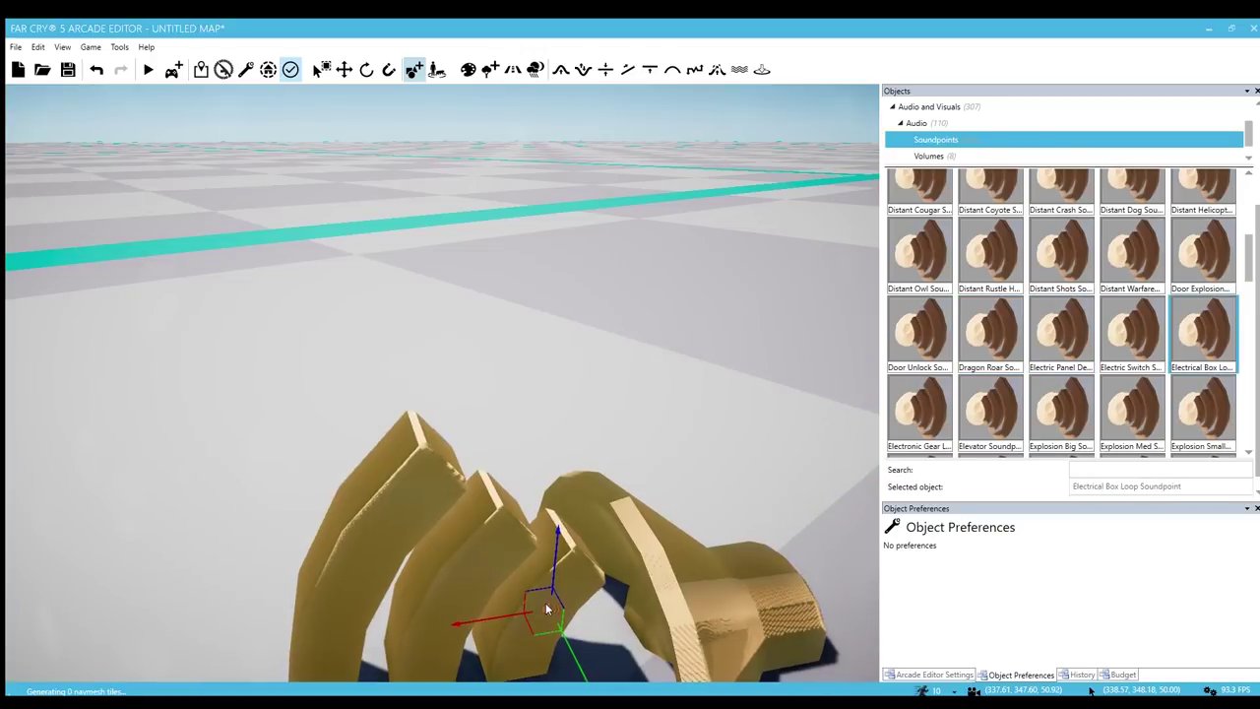
Preview the Elevator, Explosion Big and Explosion Small soundpoints on the map
{"action": "left_click", "coordinate": [993, 422]}
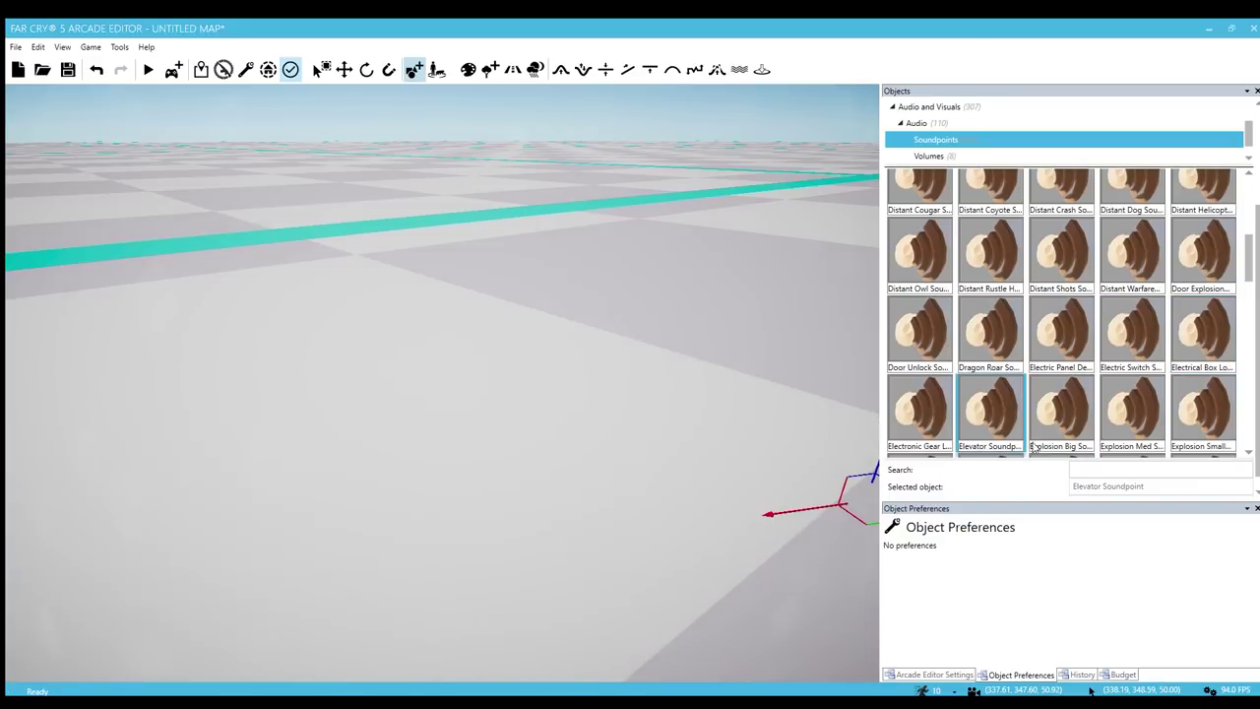
{"action": "left_click", "coordinate": [1063, 416]}
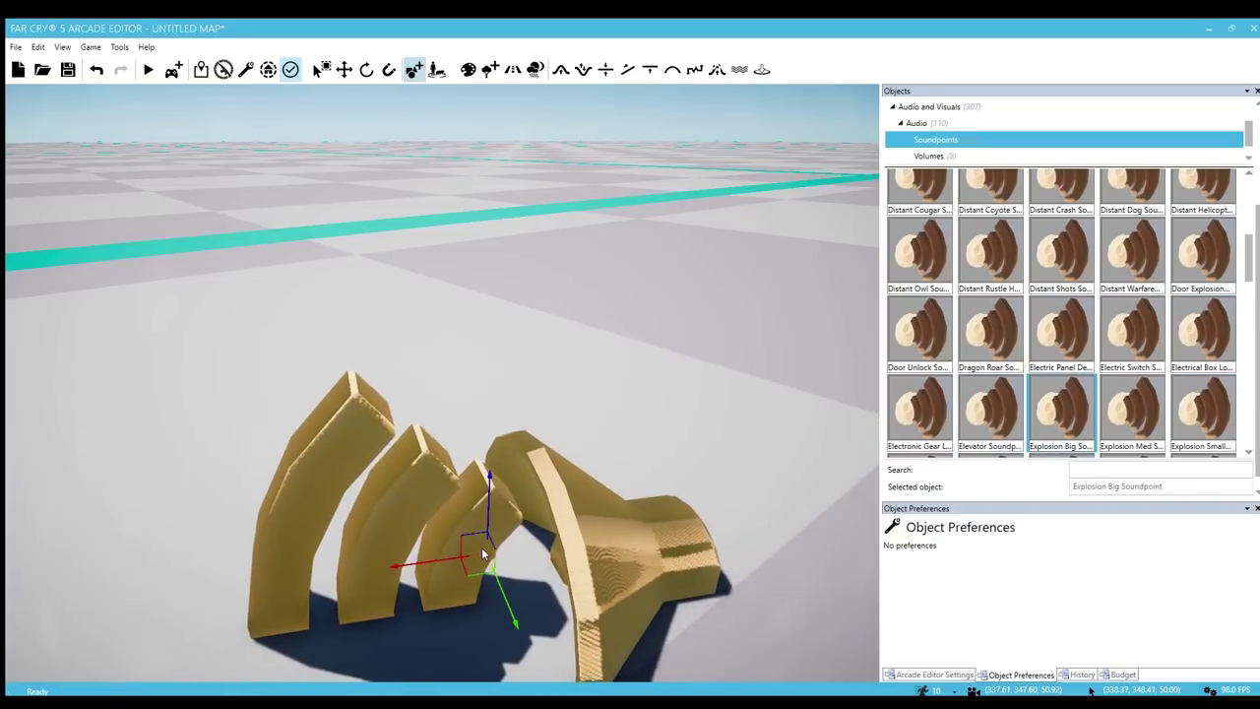
{"action": "left_click", "coordinate": [988, 424]}
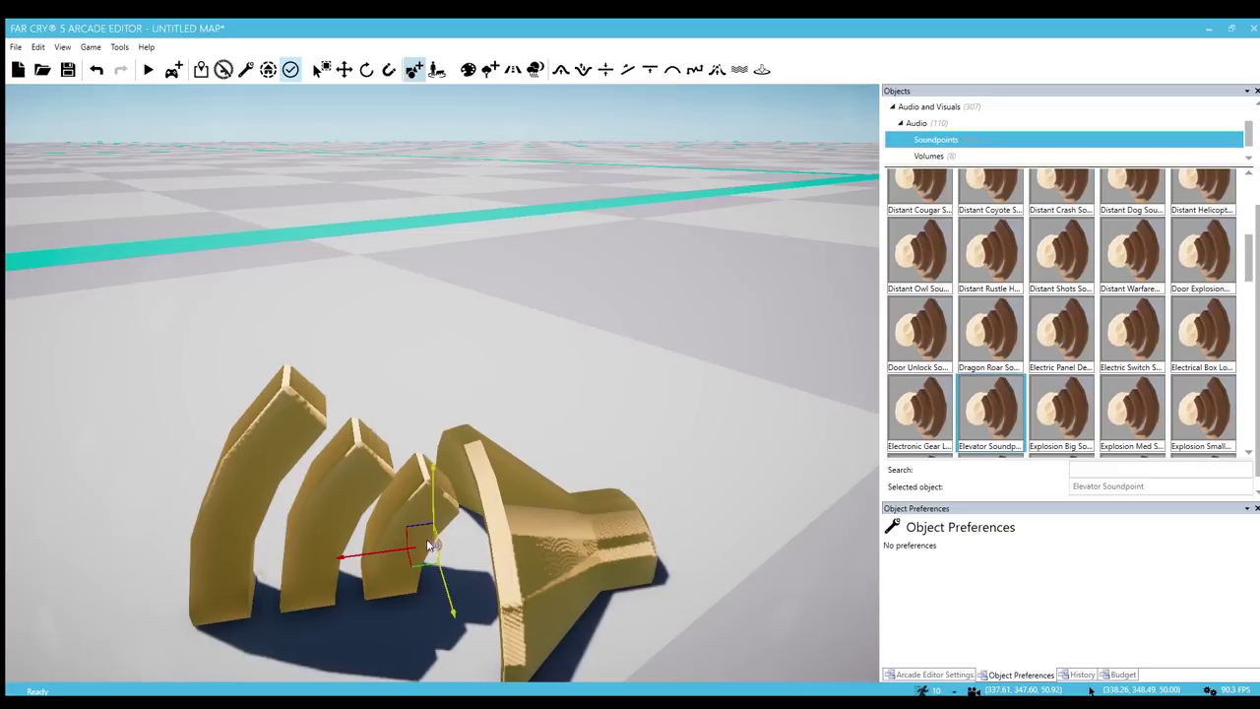
{"action": "left_click", "coordinate": [1074, 409]}
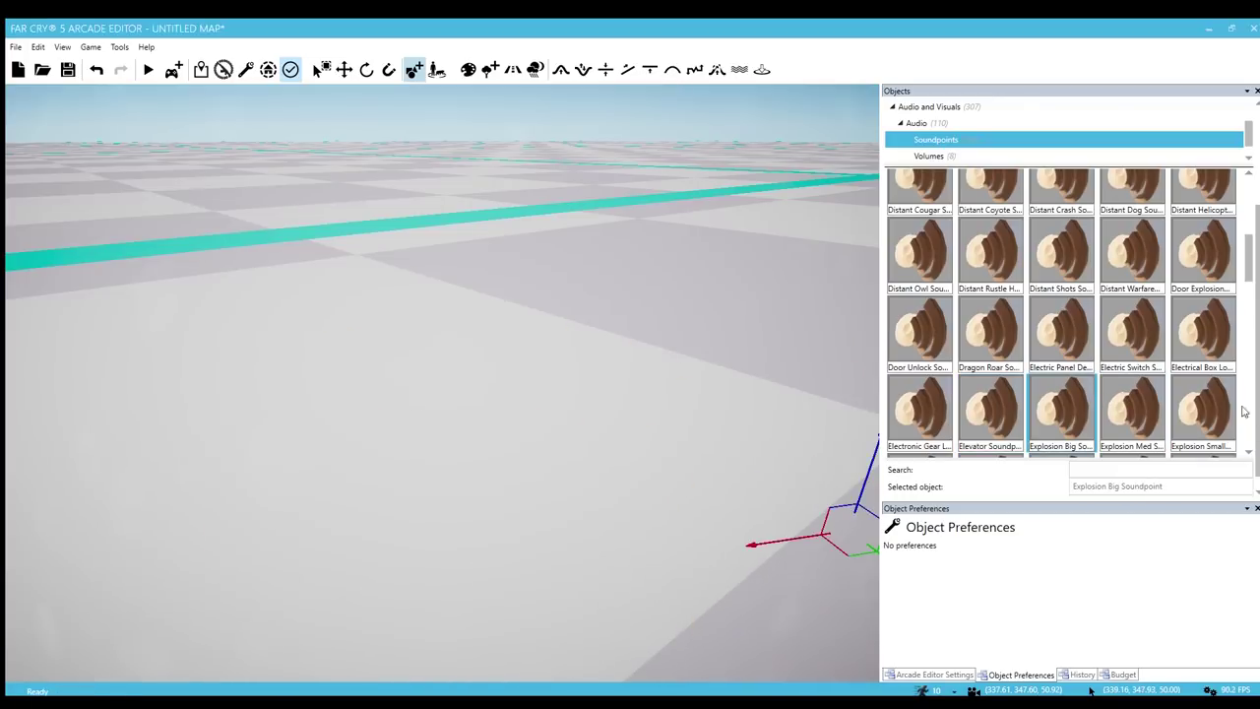
{"action": "left_click", "coordinate": [1212, 416]}
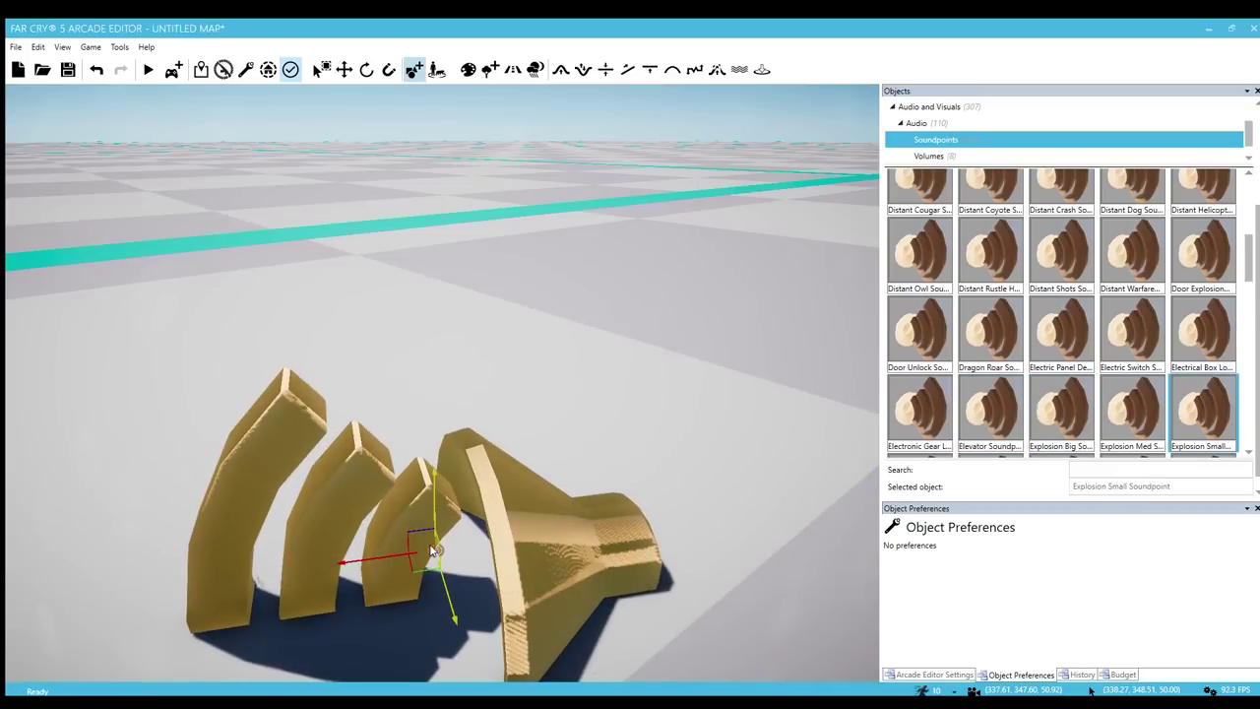
Preview the Fire Big Loop, Fire Medium Loop, Fireworks Large Loop and Fireworks soundpoints on the map
{"action": "scroll", "coordinate": [1064, 413], "scroll_direction": "down", "scroll_amount": 1}
{"action": "left_click", "coordinate": [920, 418]}
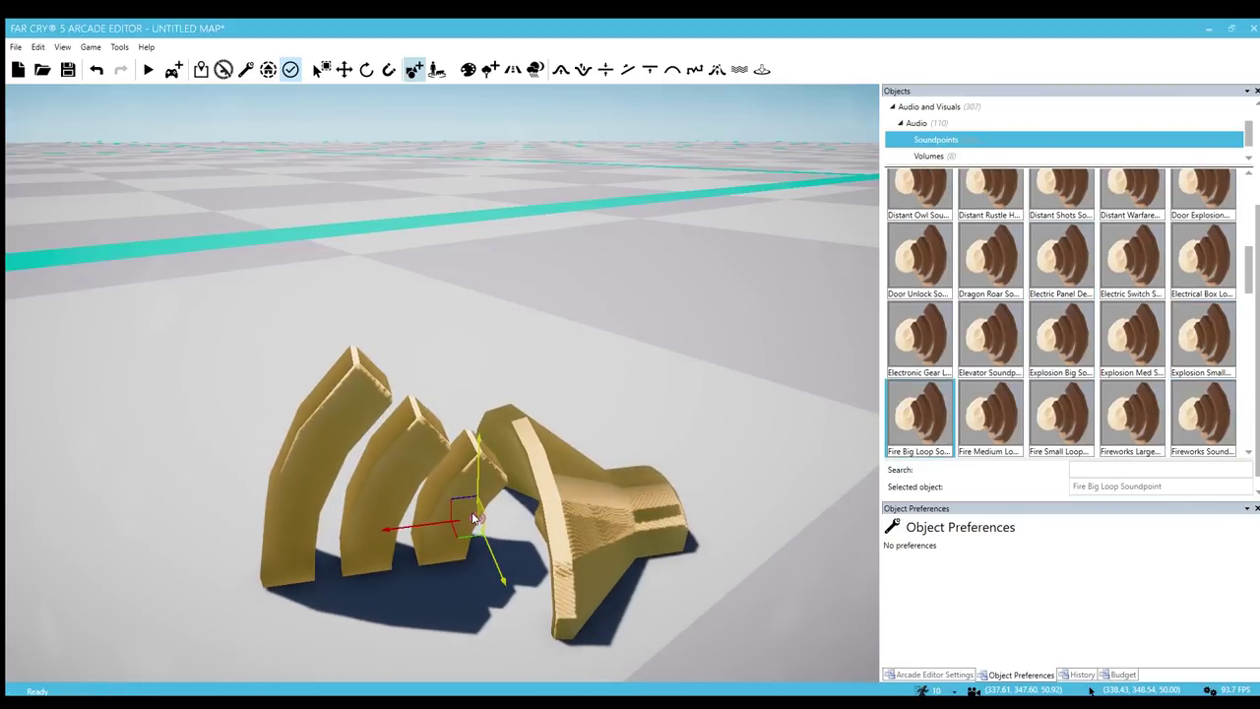
{"action": "left_click", "coordinate": [993, 419]}
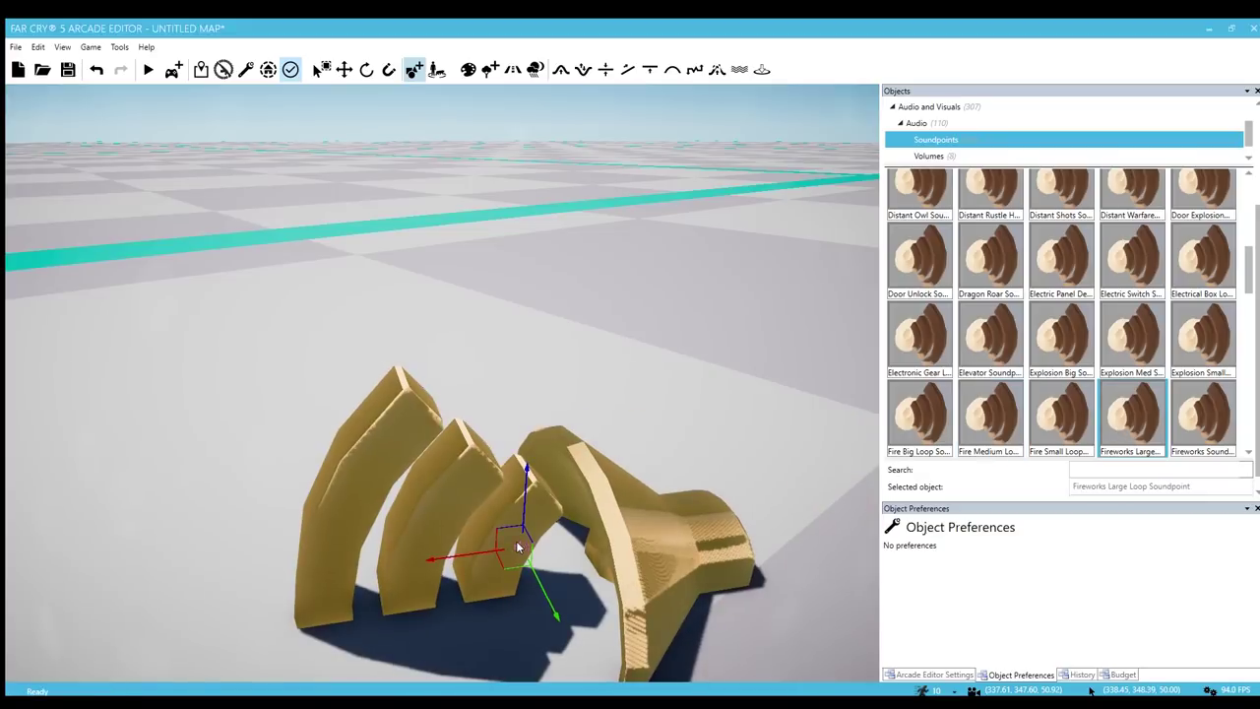
{"action": "scroll", "coordinate": [1144, 413], "scroll_direction": "down", "scroll_amount": 1}
{"action": "left_click", "coordinate": [1144, 414]}
{"action": "scroll", "coordinate": [1144, 414], "scroll_direction": "down", "scroll_amount": 1}
{"action": "left_click", "coordinate": [1203, 355]}
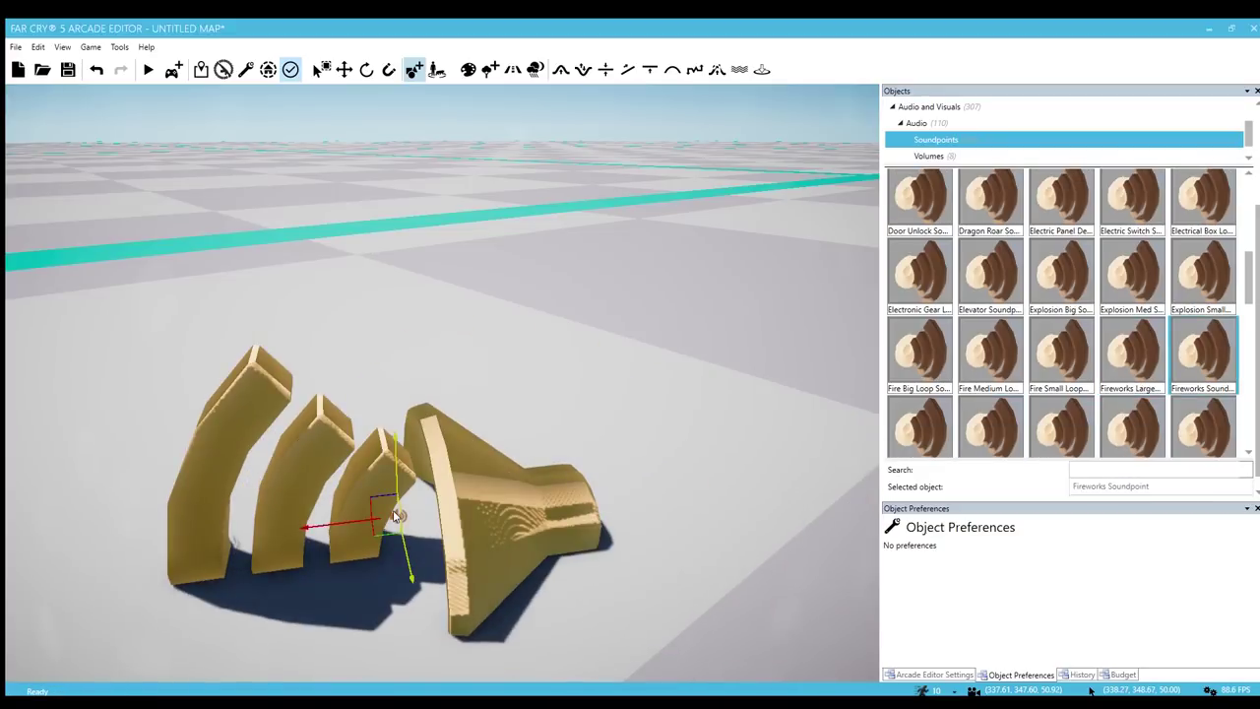
Preview the Flies Buzz Over Carcass Loop, Gate Close, Hack Start, Hack End and Geyser Erupt soundpoints
{"action": "scroll", "coordinate": [920, 413], "scroll_direction": "down", "scroll_amount": 1}
{"action": "left_click", "coordinate": [919, 399]}
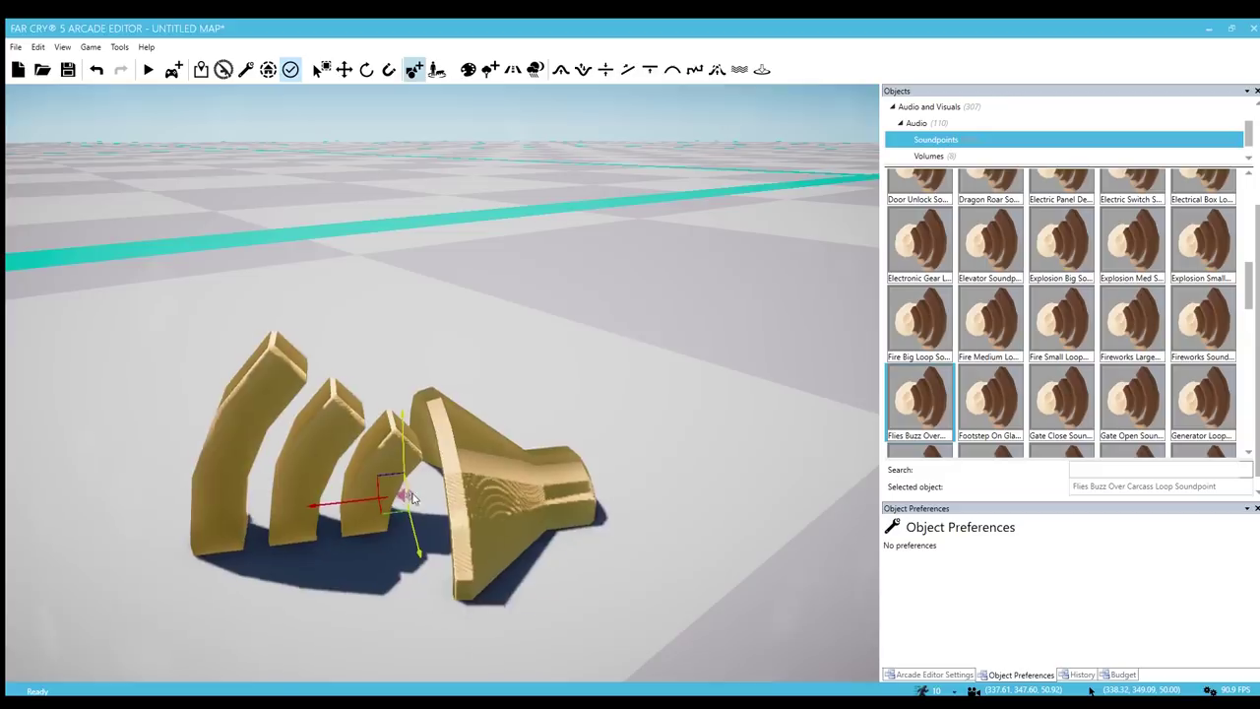
{"action": "scroll", "coordinate": [993, 391], "scroll_direction": "down", "scroll_amount": 1}
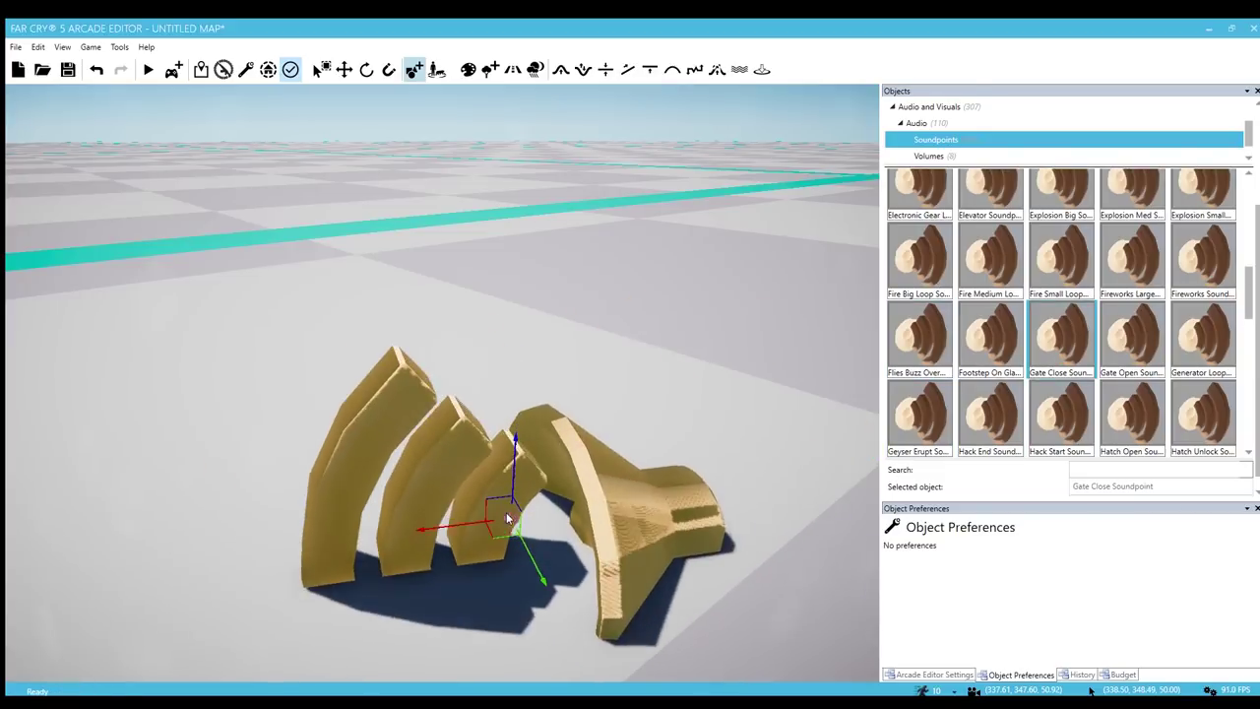
{"action": "left_click", "coordinate": [1062, 419]}
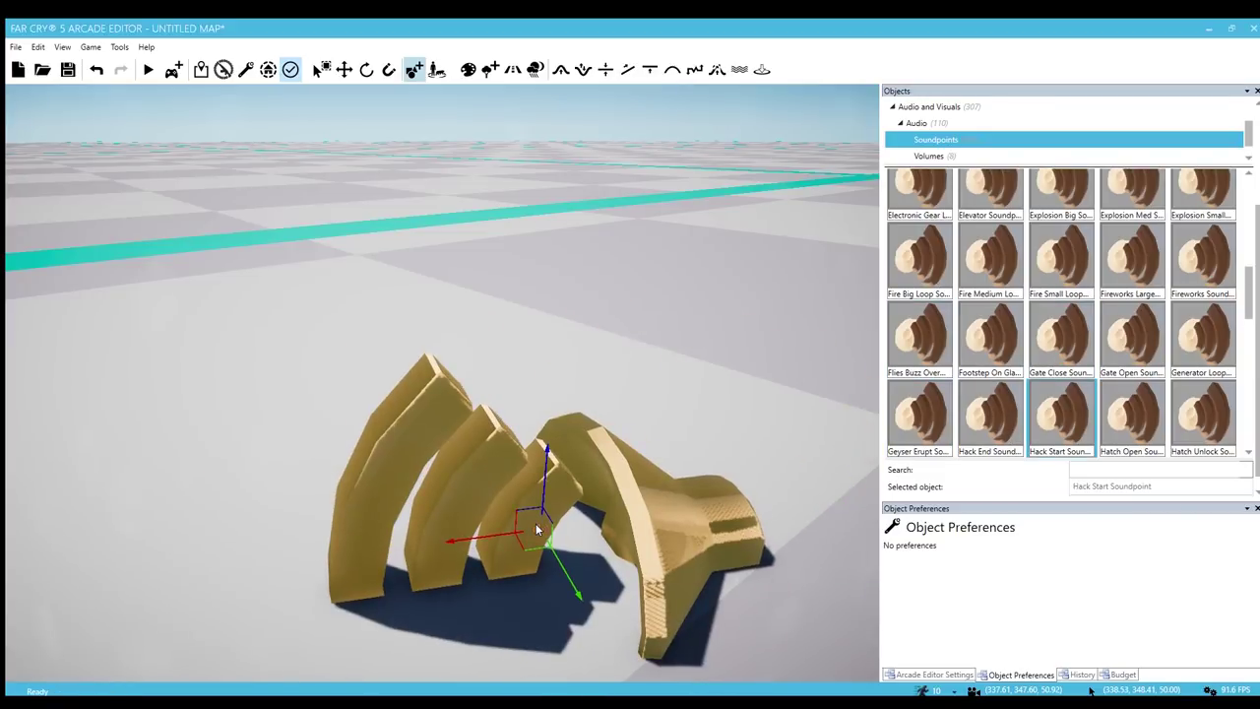
{"action": "left_click", "coordinate": [991, 418]}
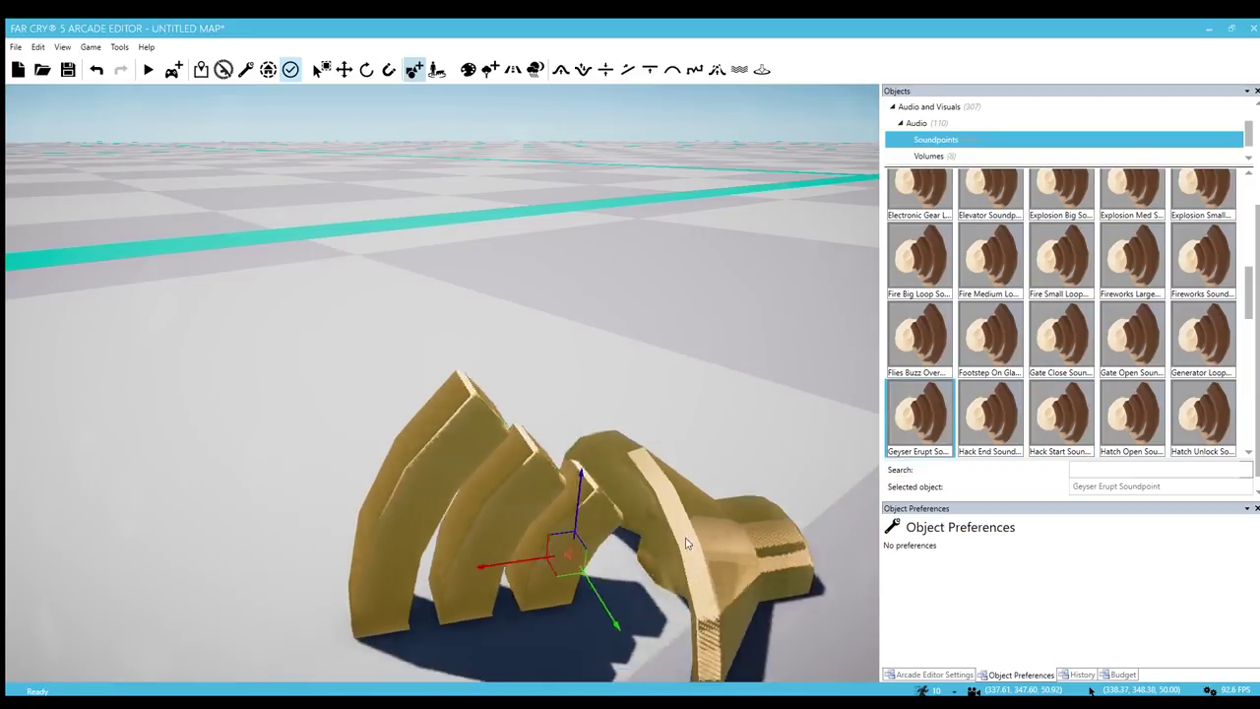
Preview the Hatch Open, Horn Jeep, Horn Civilian Car and Horn Cargo Truck soundpoints on the map
{"action": "left_click", "coordinate": [1103, 441]}
{"action": "scroll", "coordinate": [1069, 346], "scroll_direction": "down", "scroll_amount": 2}
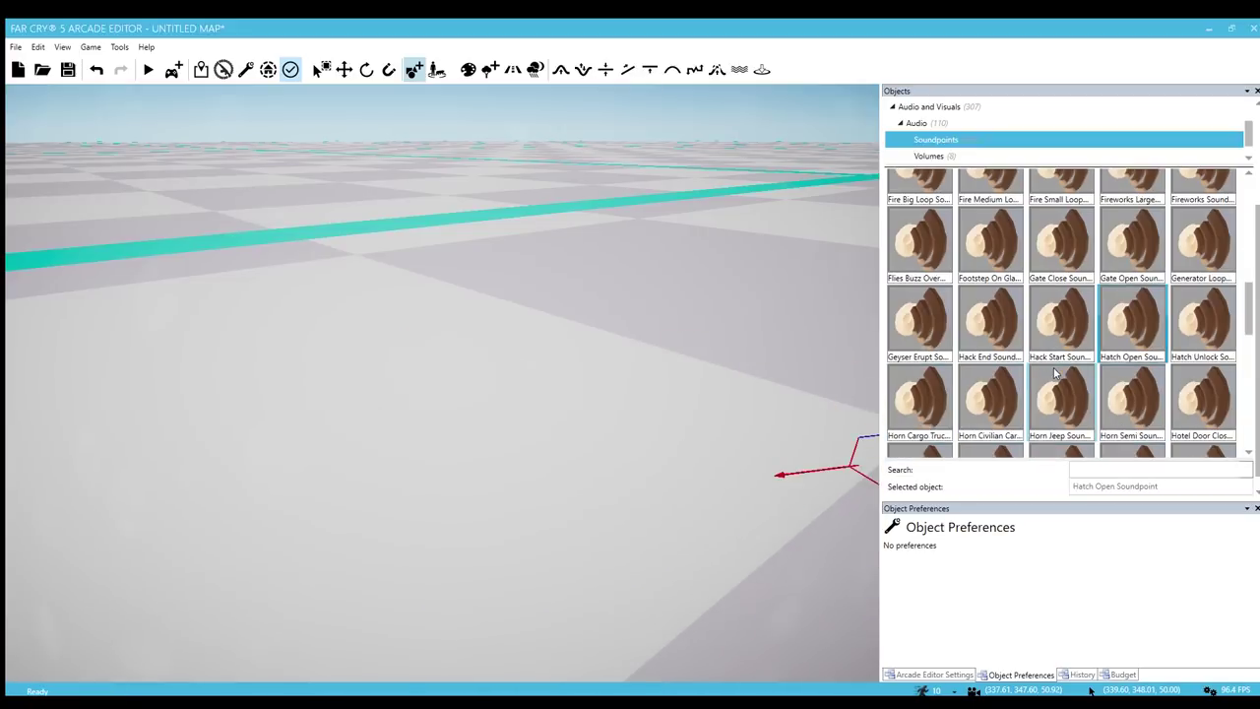
{"action": "left_click", "coordinate": [1061, 339]}
{"action": "left_click", "coordinate": [990, 340]}
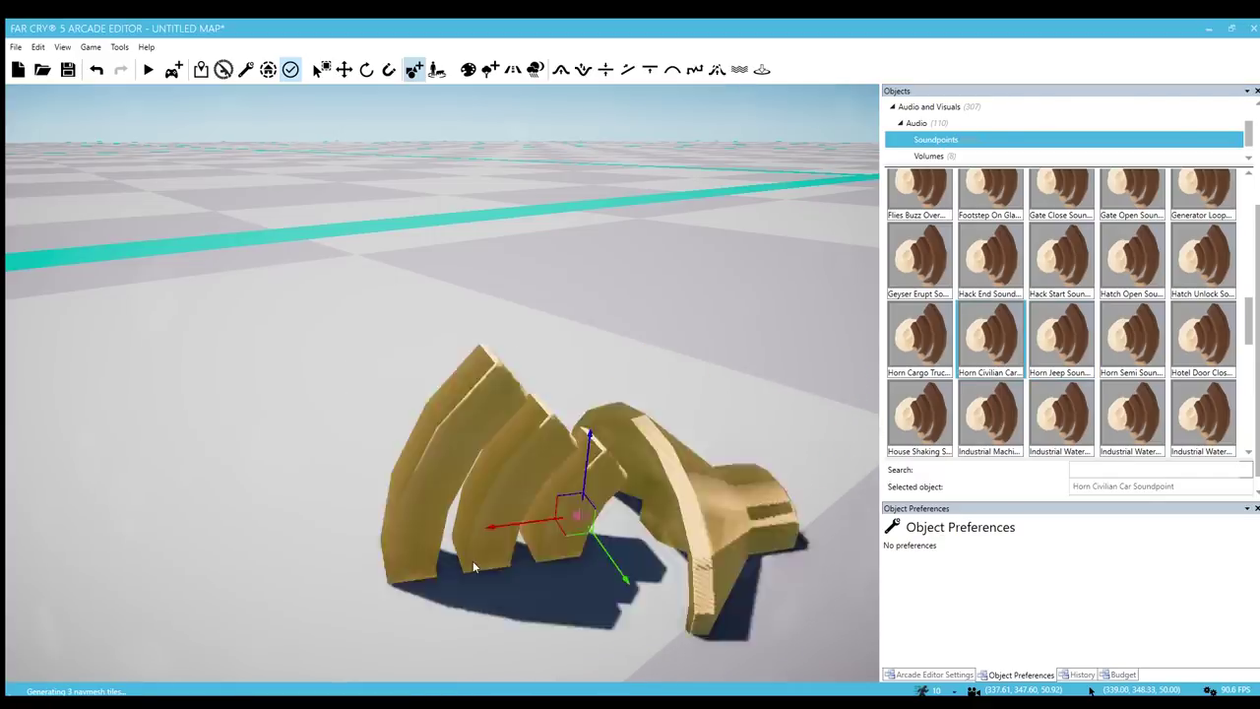
{"action": "left_click", "coordinate": [919, 339]}
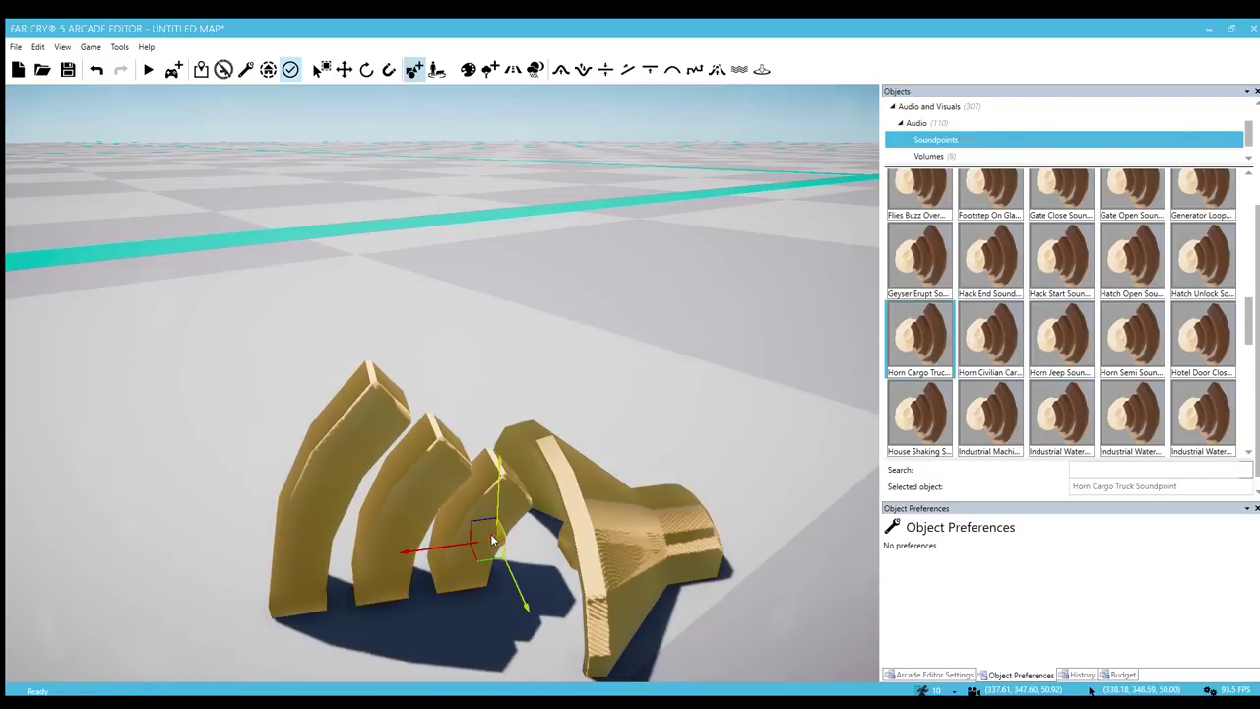
Preview the Industrial Machine Loop, Industrial Water Pump Pressure Loop and Industrial Water Pump Suction Loop soundpoints
{"action": "left_click", "coordinate": [991, 419]}
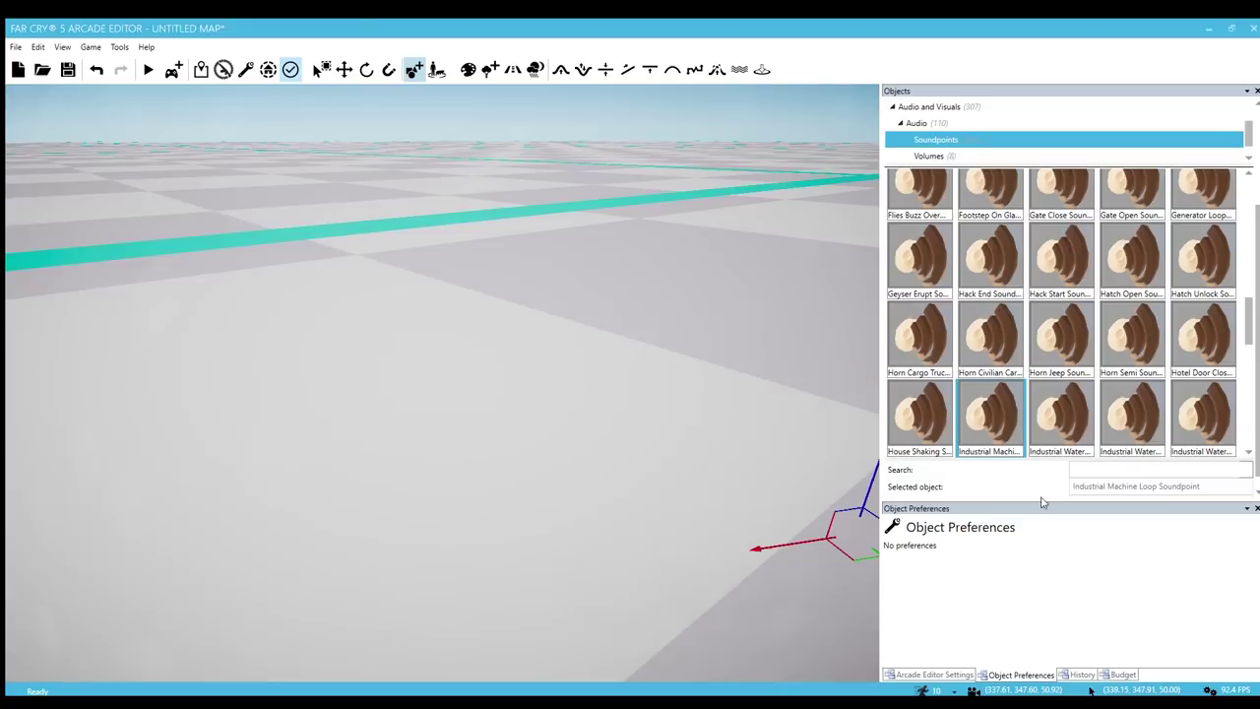
{"action": "left_click", "coordinate": [1135, 433]}
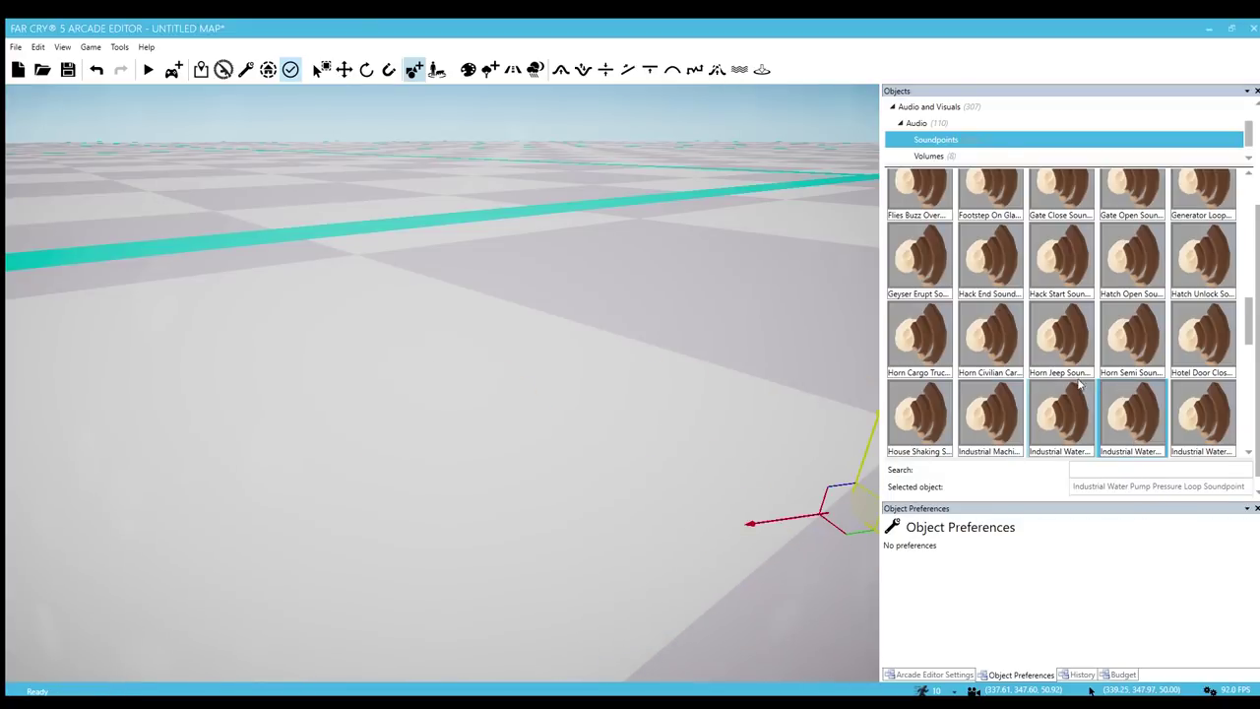
{"action": "scroll", "coordinate": [1172, 379], "scroll_direction": "down", "scroll_amount": 1}
{"action": "left_click", "coordinate": [1176, 372]}
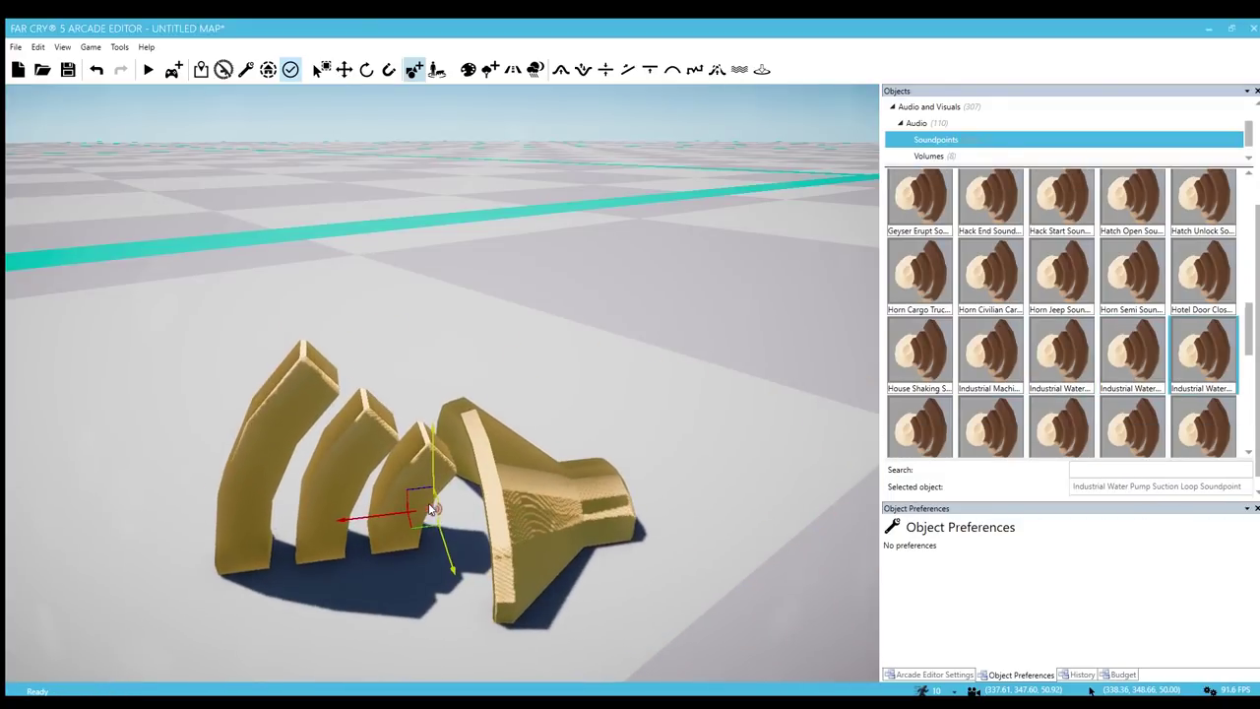
Preview the Jeep Pull Away, Light Flicker and Metall Fence Slide Stop soundpoints on the map
{"action": "scroll", "coordinate": [1005, 365], "scroll_direction": "down", "scroll_amount": 1}
{"action": "left_click", "coordinate": [992, 402]}
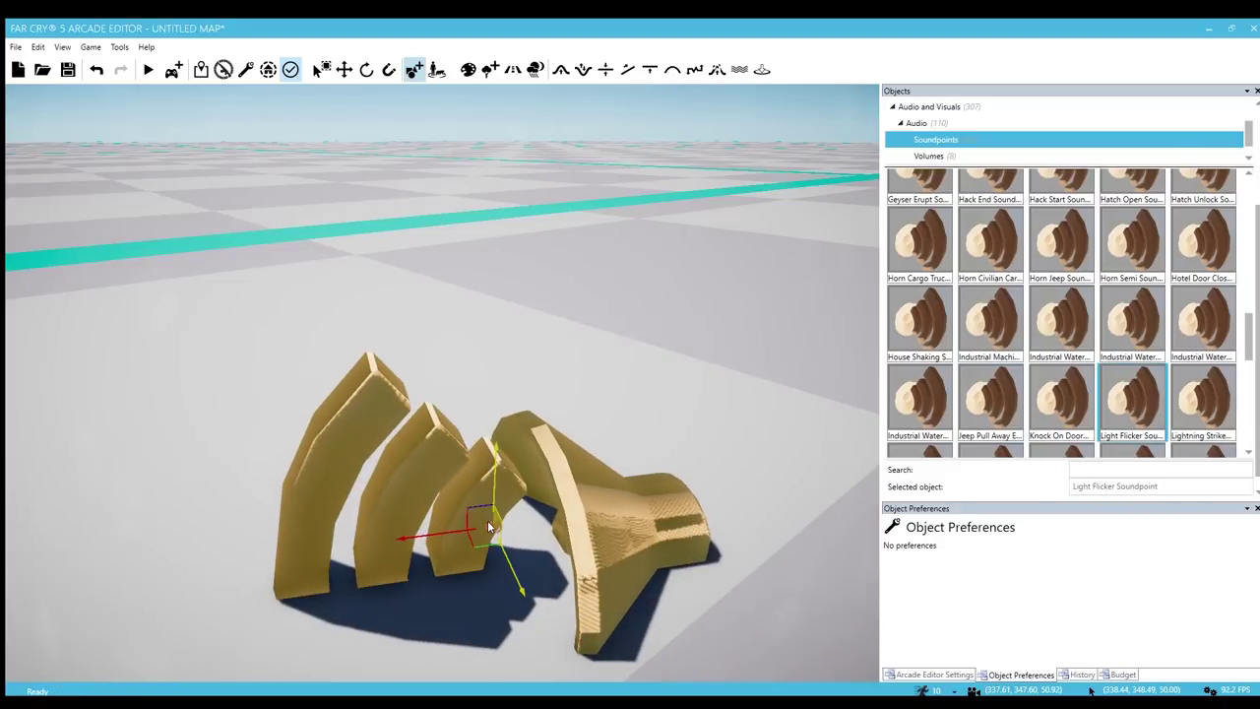
{"action": "left_click", "coordinate": [1133, 401]}
{"action": "scroll", "coordinate": [1089, 408], "scroll_direction": "down", "scroll_amount": 1}
{"action": "left_click", "coordinate": [1187, 382]}
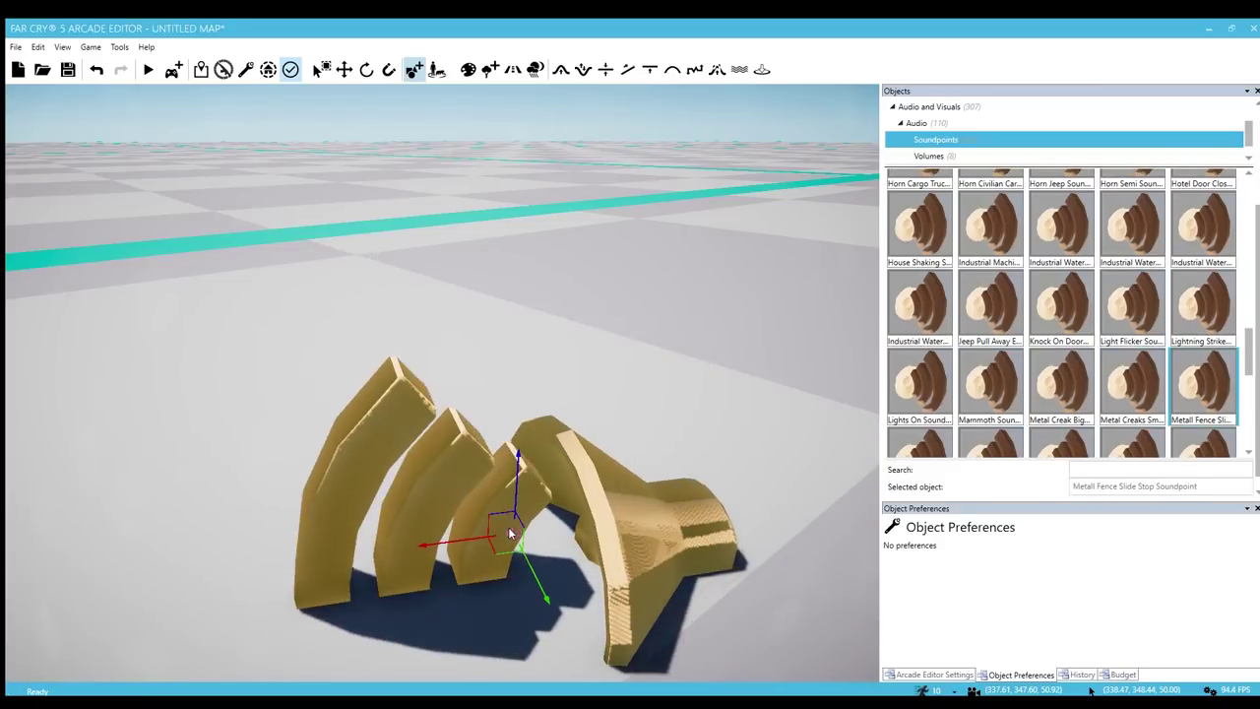
Preview the Mammoth, Mine Collapse and Nuclear Shockwave soundpoints on the map
{"action": "scroll", "coordinate": [1044, 347], "scroll_direction": "down", "scroll_amount": 1}
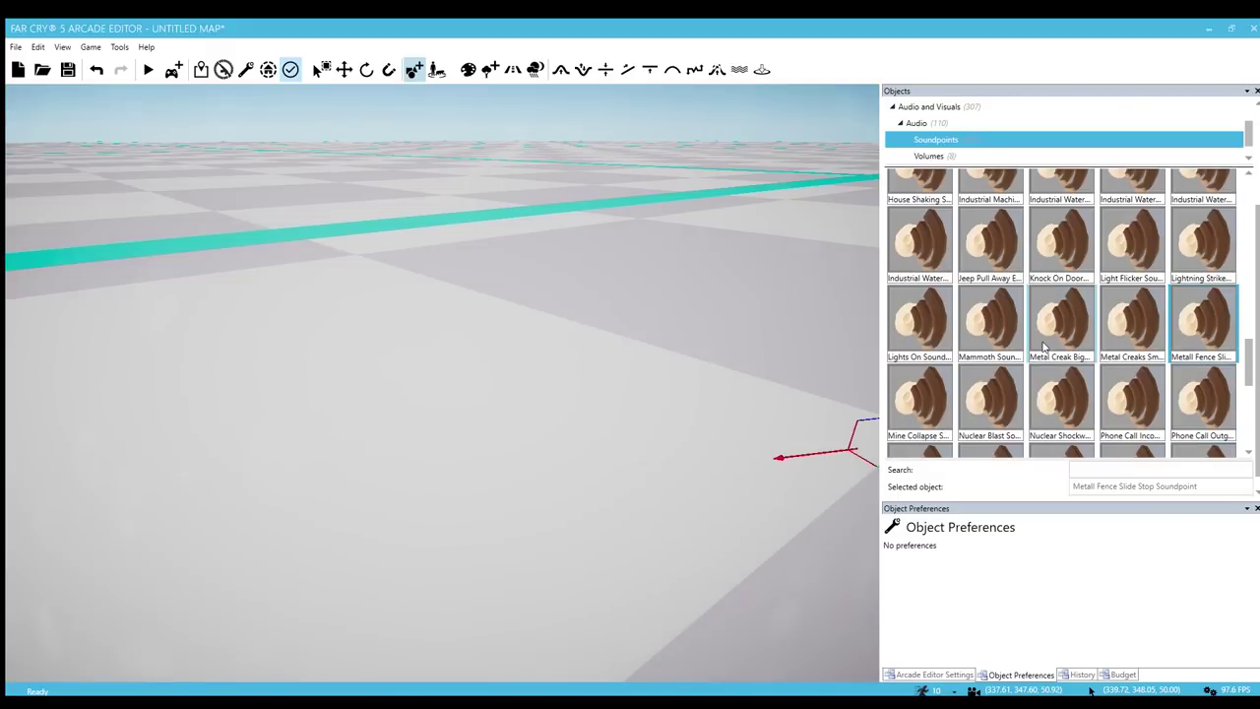
{"action": "left_click", "coordinate": [971, 339]}
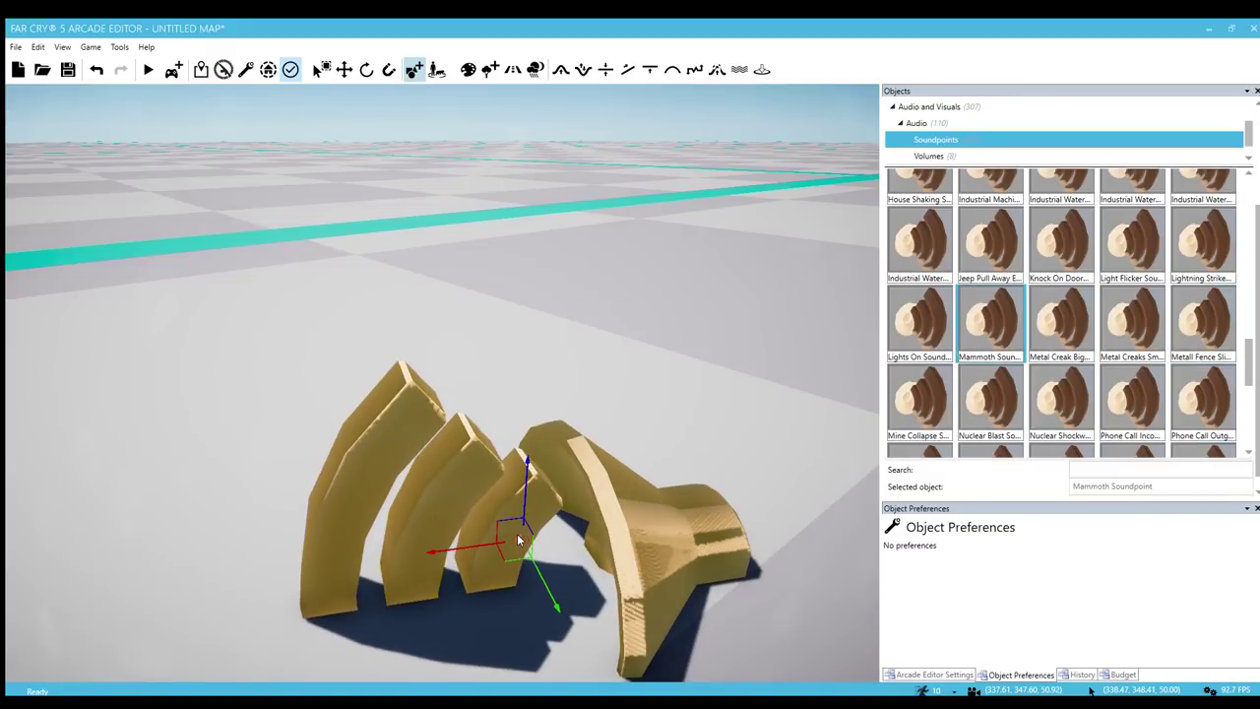
{"action": "left_click", "coordinate": [919, 399]}
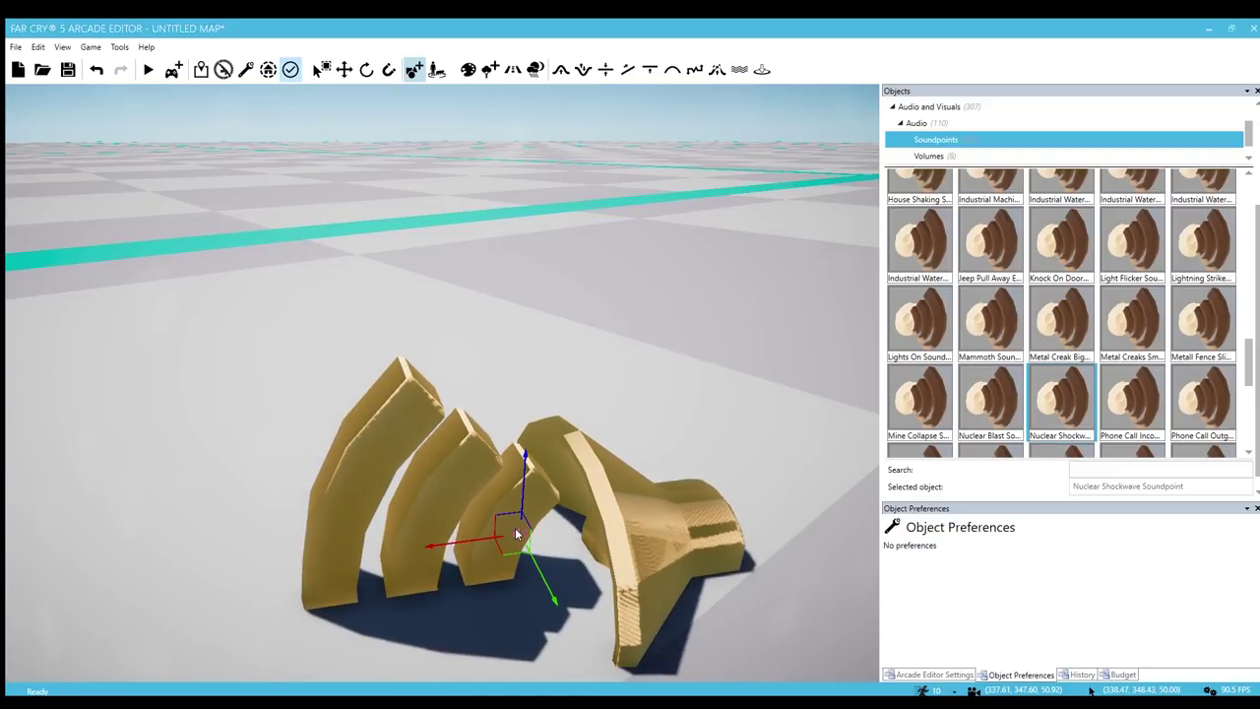
Preview the Phone Call Incoming, Phone Call Outgoing, Pipe Pressure Loop and Sprinklers soundpoints
{"action": "left_click", "coordinate": [1132, 399]}
{"action": "scroll", "coordinate": [1187, 372], "scroll_direction": "down", "scroll_amount": 1}
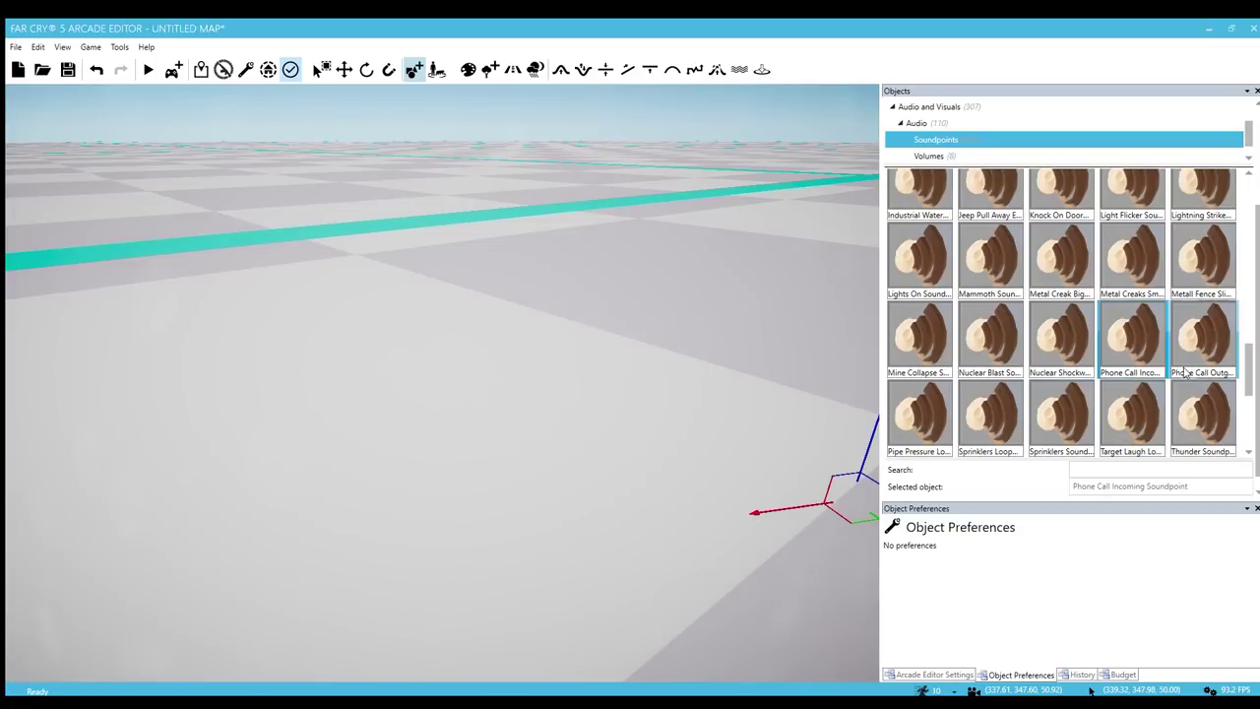
{"action": "left_click", "coordinate": [1193, 346]}
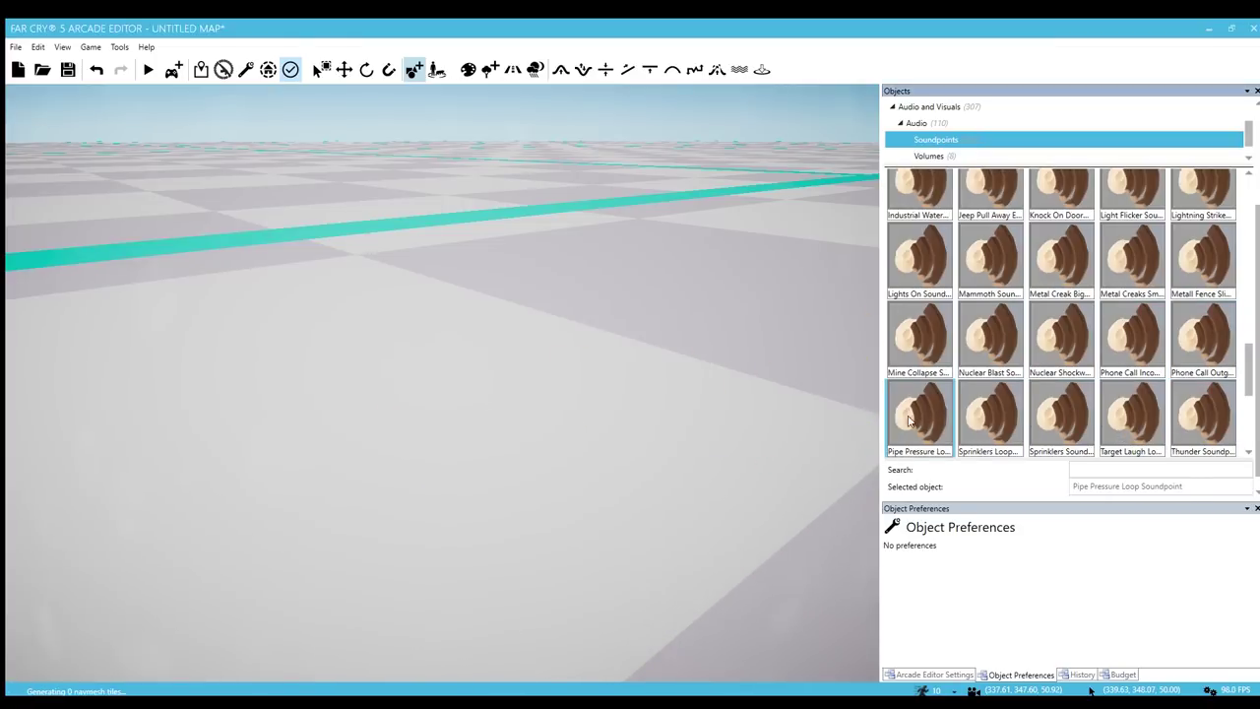
{"action": "scroll", "coordinate": [1119, 352], "scroll_direction": "down", "scroll_amount": 1}
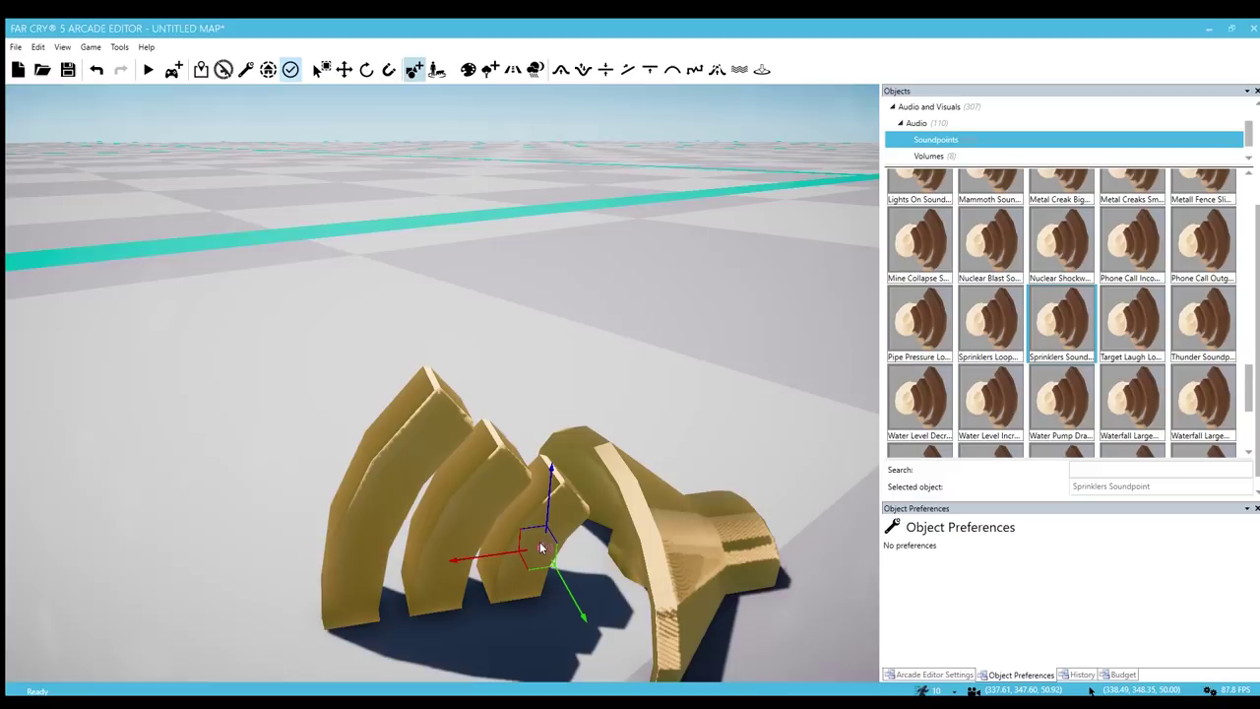
Preview the Waterfall Large 01 Loop, Waterfall Med 02 Loop and Wingsuit Passby soundpoints at the end of the category
{"action": "scroll", "coordinate": [1128, 405], "scroll_direction": "down", "scroll_amount": 1}
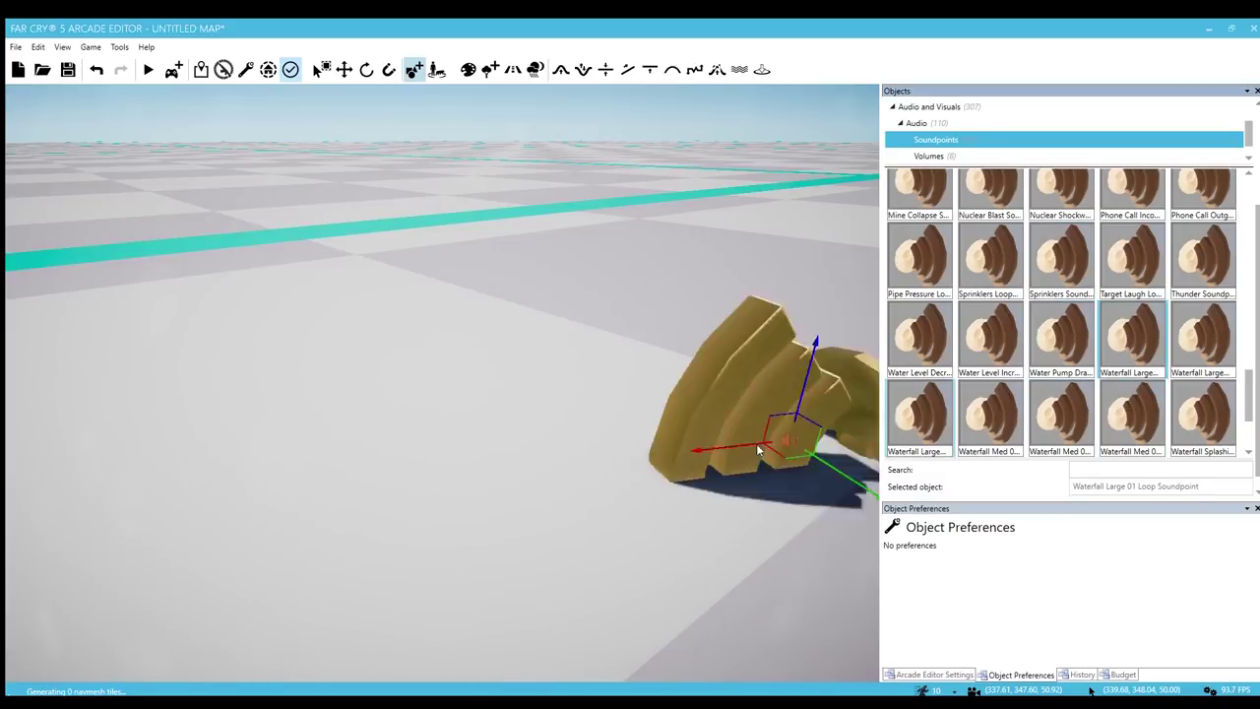
{"action": "left_click_drag", "start_coordinate": [756, 443], "coordinate": [578, 507]}
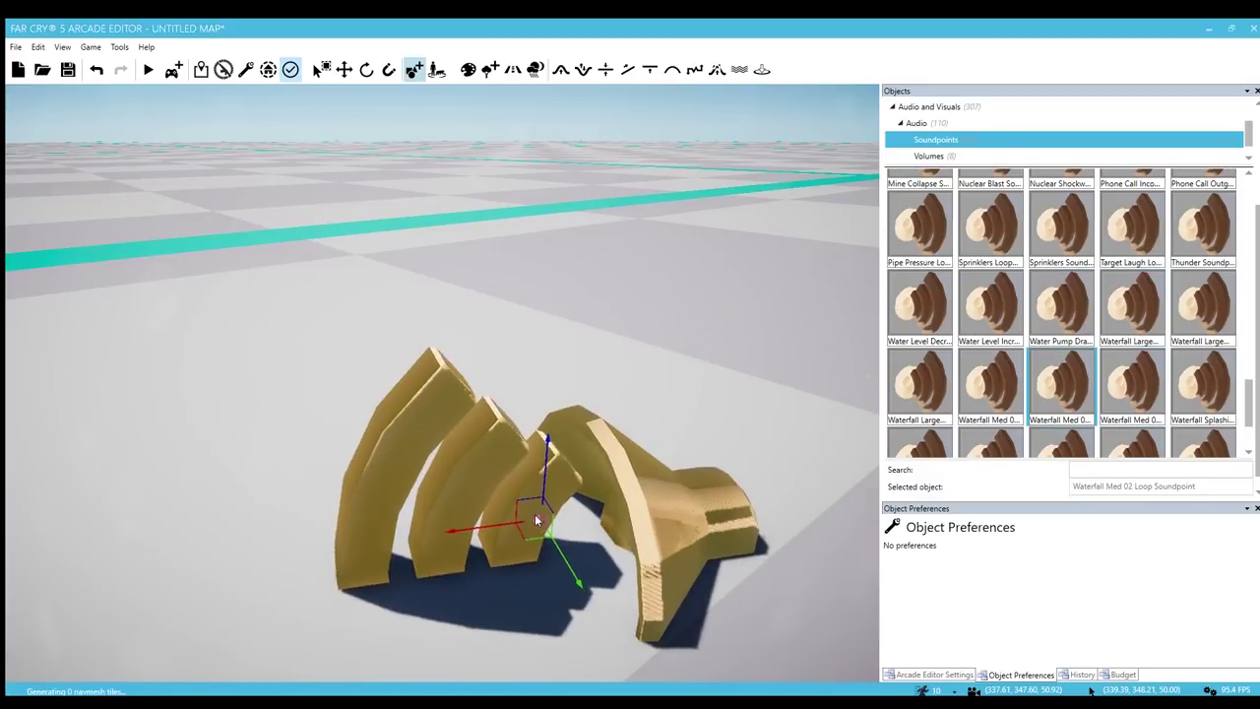
{"action": "scroll", "coordinate": [968, 417], "scroll_direction": "down", "scroll_amount": 2}
{"action": "left_click", "coordinate": [968, 417]}
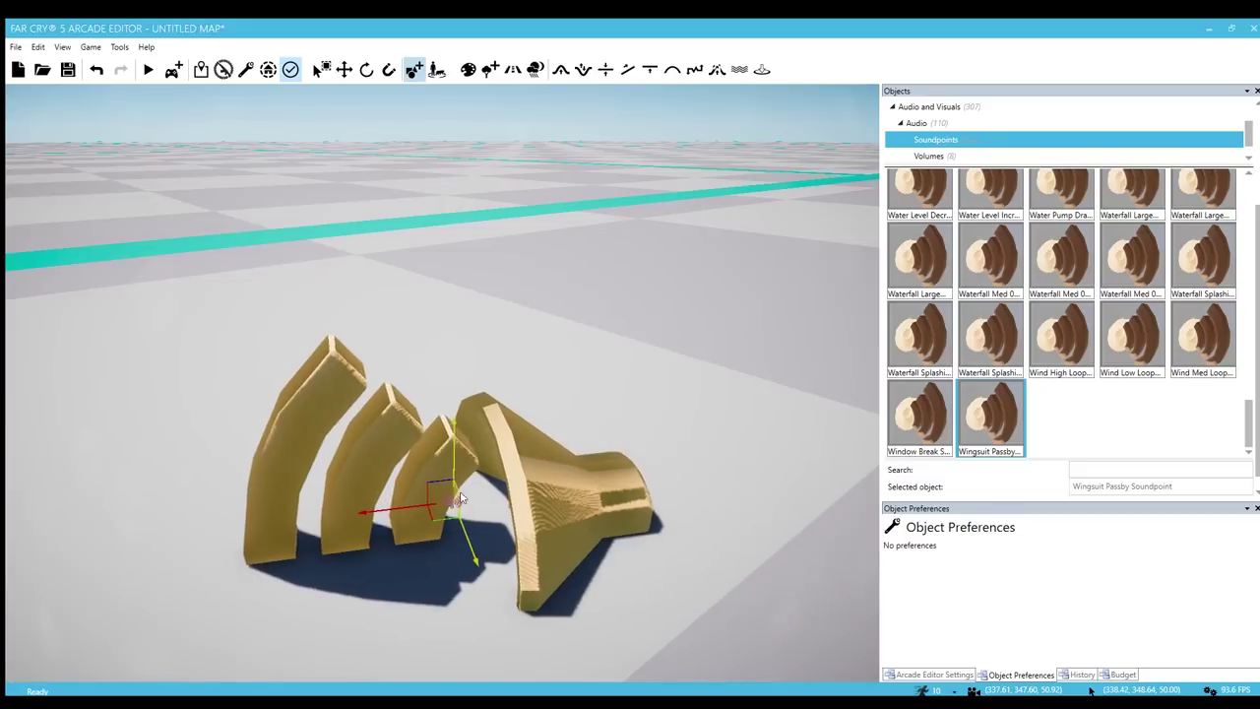
Place the Waterfall Splashing Rocks 02 Loop soundpoint on the map, inspect it up close, and delete it
{"action": "left_click", "coordinate": [901, 372]}
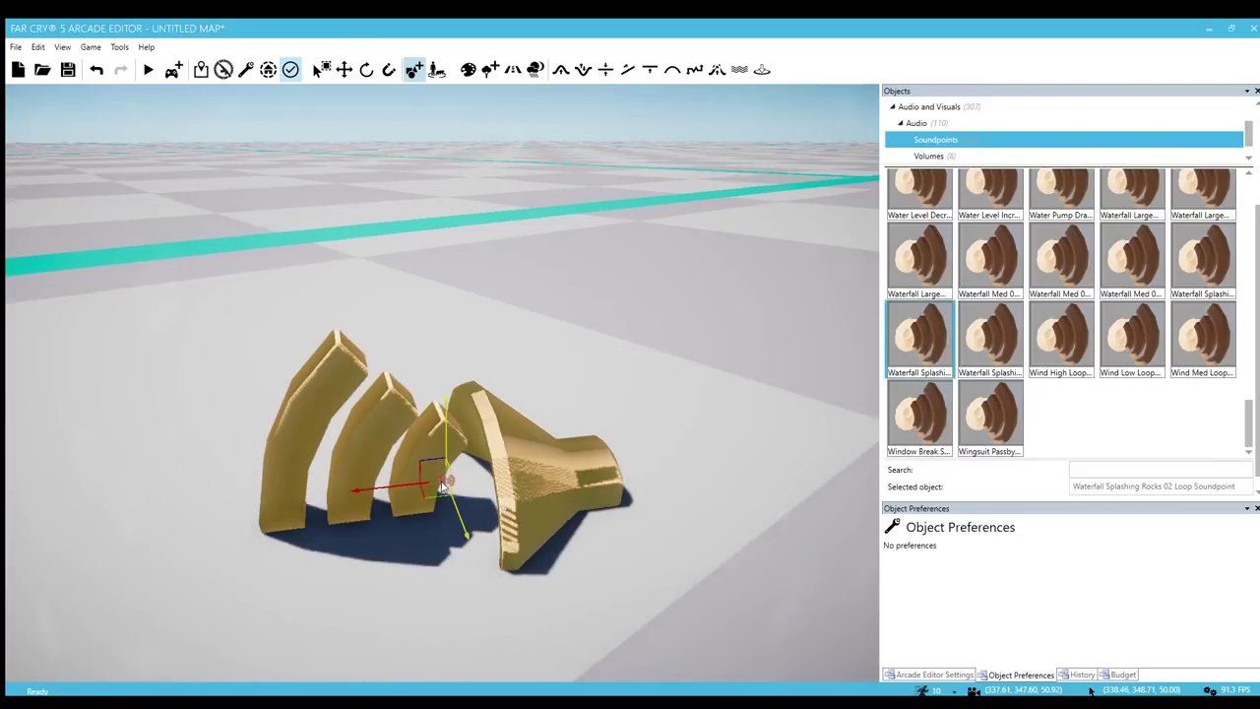
{"action": "scroll", "coordinate": [436, 482], "scroll_direction": "down", "scroll_amount": 1}
{"action": "left_click", "coordinate": [455, 476]}
{"action": "right_click_drag", "start_coordinate": [455, 476], "coordinate": [512, 477]}
{"action": "left_click", "coordinate": [581, 449]}
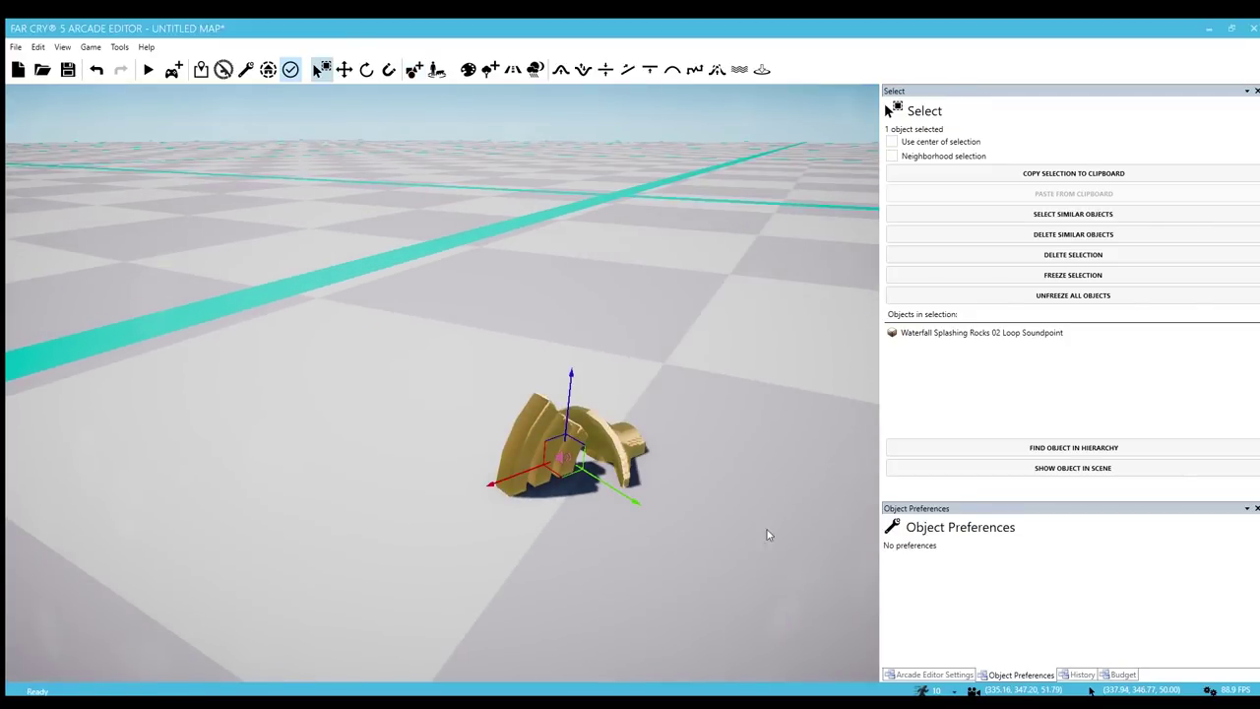
{"action": "mouse_move", "coordinate": [675, 493]}
{"action": "right_mouse_down"}
{"action": "mouse_move", "coordinate": [684, 438]}
{"action": "mouse_move", "coordinate": [636, 445]}
{"action": "mouse_move", "coordinate": [675, 493]}
{"action": "right_mouse_up"}
{"action": "key", "text": "s"}
{"action": "key", "text": "w"}
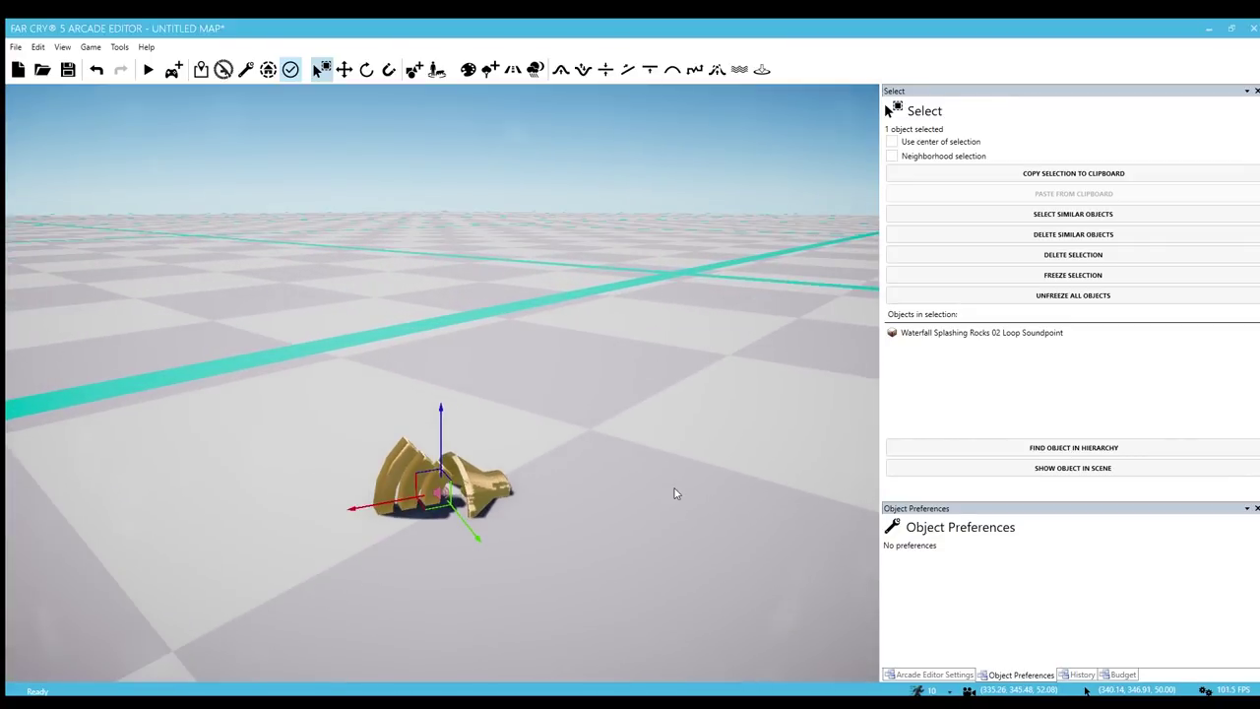
{"action": "key", "text": "Delete"}
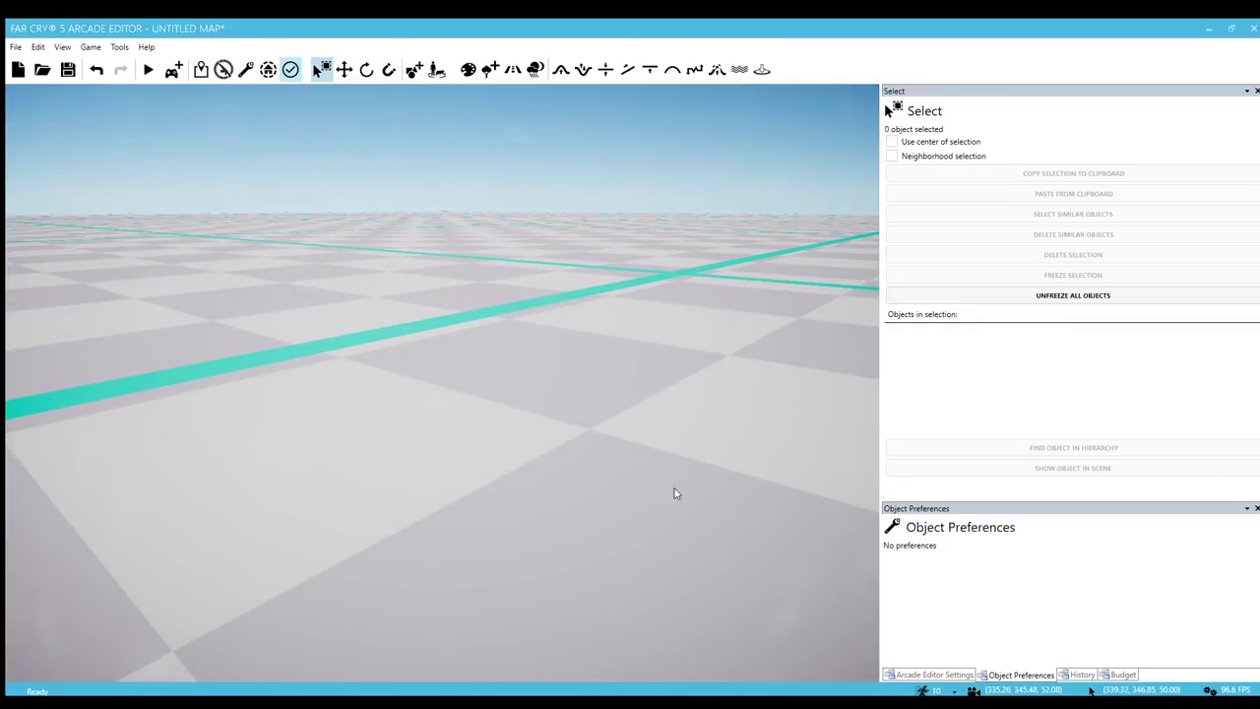
Browse the audio Volumes category and preview the Bunker Audio Management Volume on the map
{"action": "key", "text": "5"}
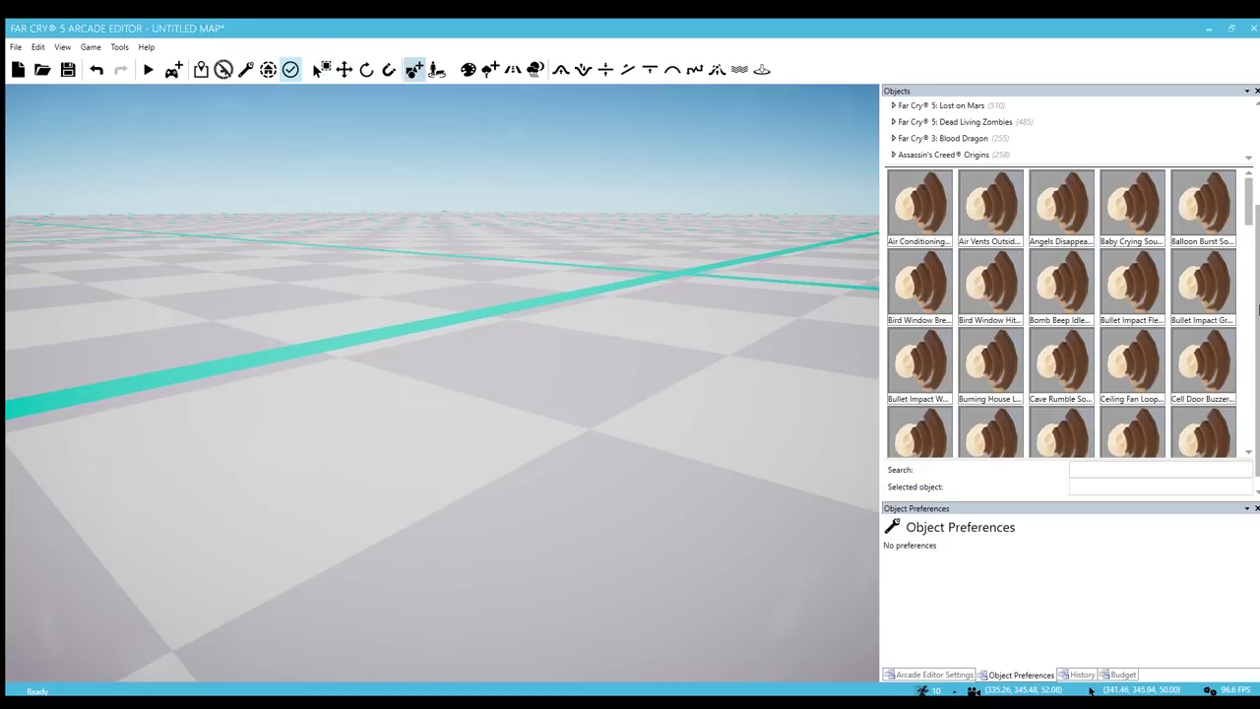
{"action": "left_click_drag", "start_coordinate": [1258, 309], "coordinate": [1251, 211]}
{"action": "scroll", "coordinate": [1059, 257], "scroll_direction": "down", "scroll_amount": 5}
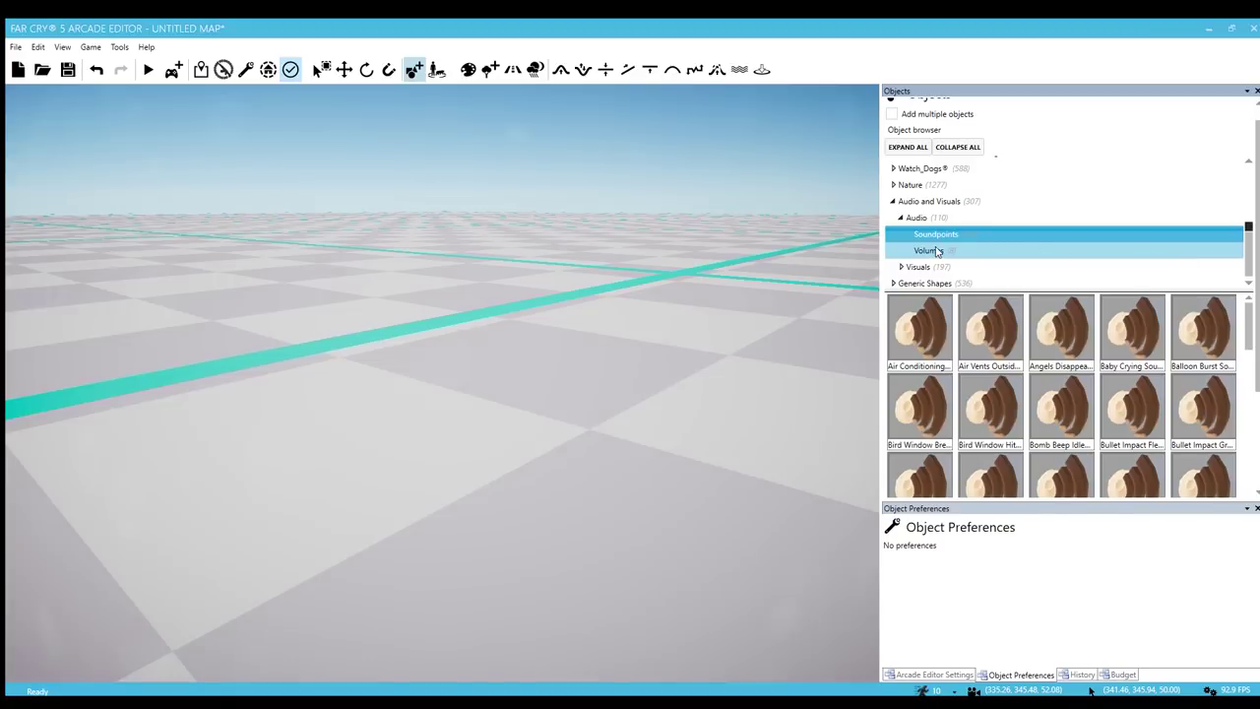
{"action": "left_click", "coordinate": [937, 253]}
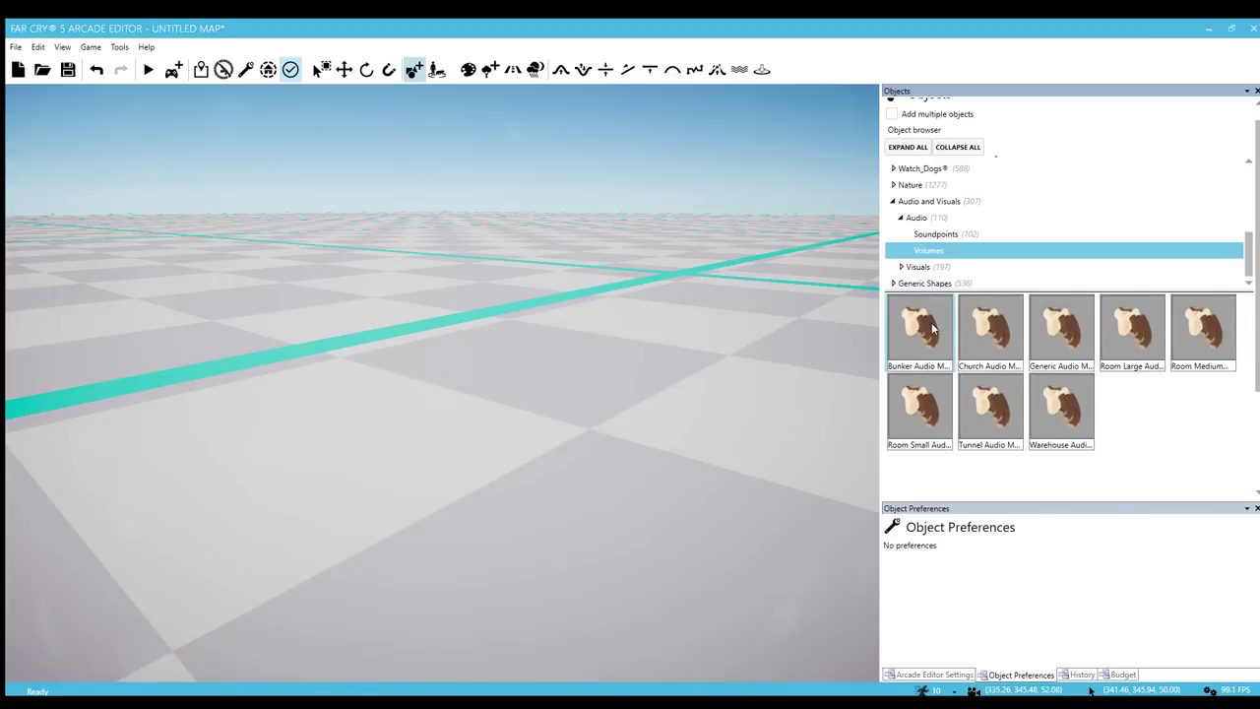
{"action": "left_click_drag", "start_coordinate": [934, 330], "coordinate": [504, 459]}
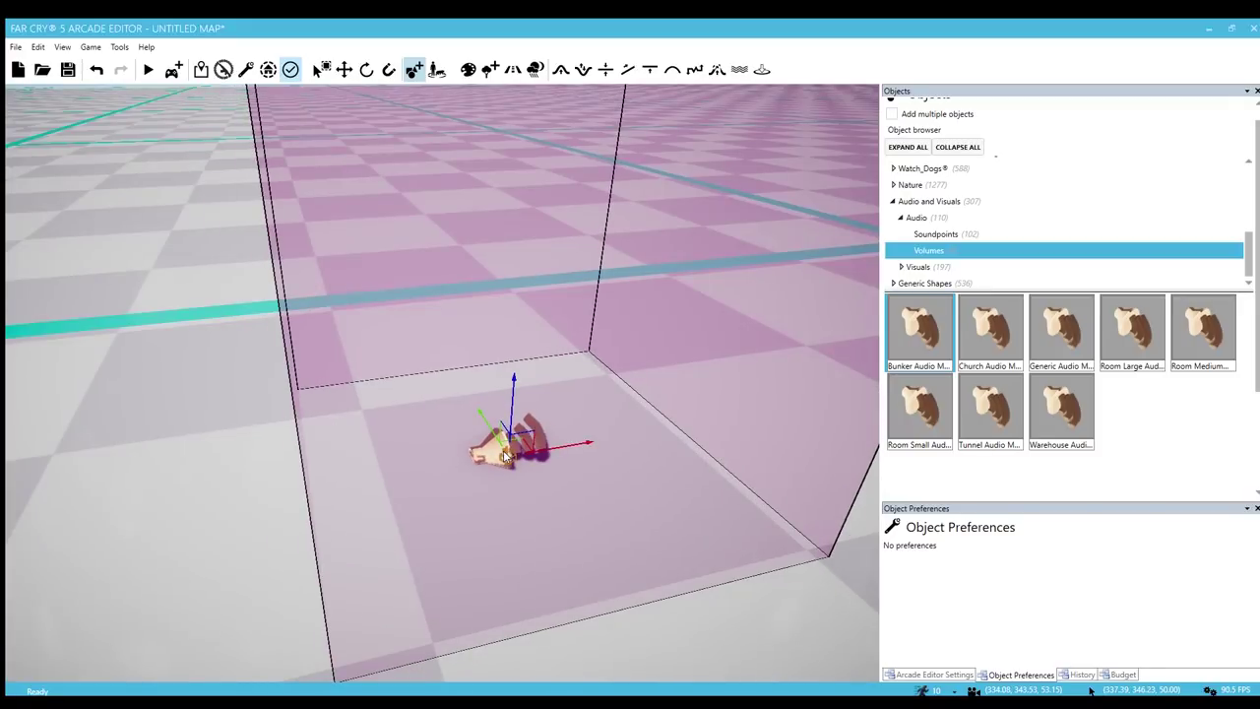
{"action": "scroll", "coordinate": [505, 455], "scroll_direction": "up", "scroll_amount": 6}
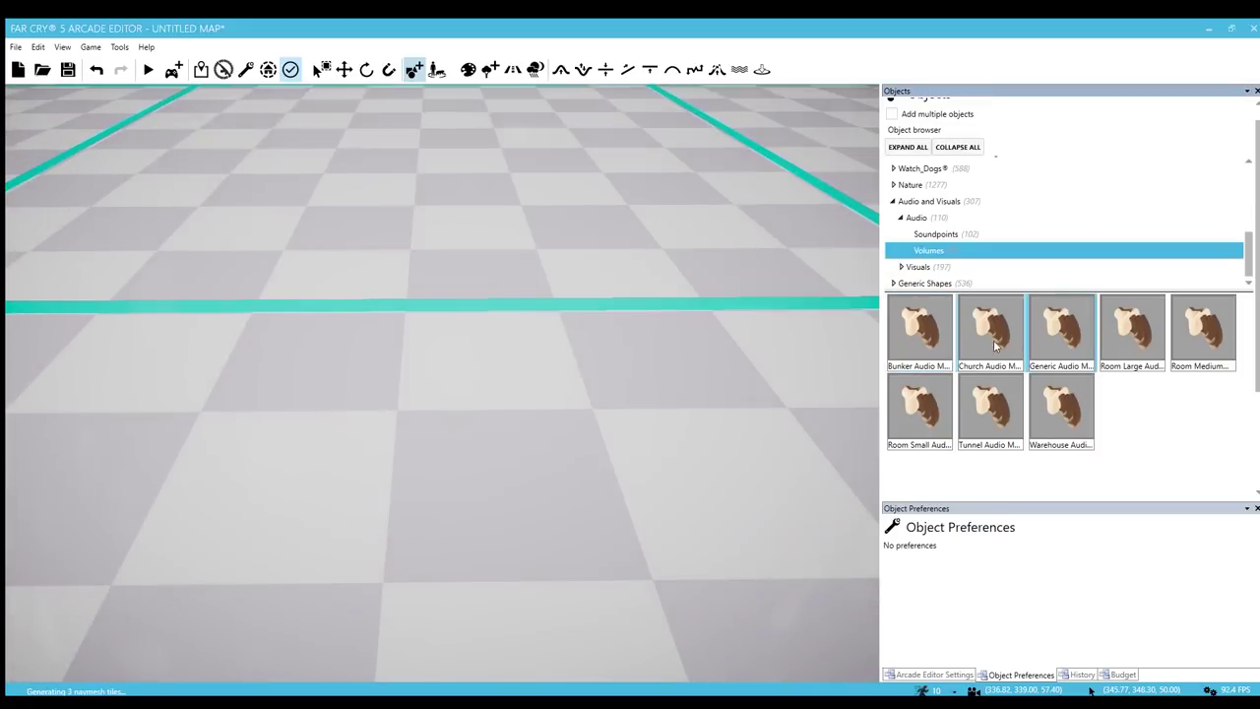
Place a Church Audio Management Volume on the map and select it to show its properties
{"action": "left_click_drag", "start_coordinate": [995, 345], "coordinate": [527, 433]}
{"action": "key", "text": "f"}
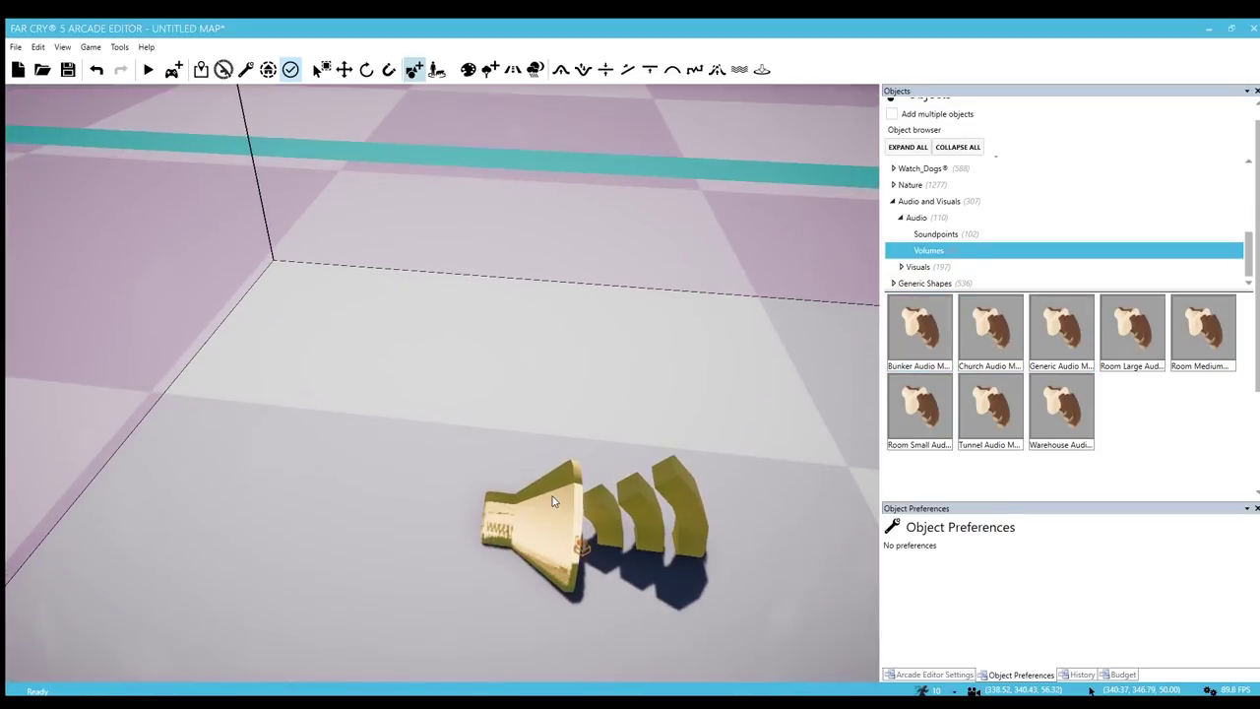
{"action": "left_click", "coordinate": [552, 501]}
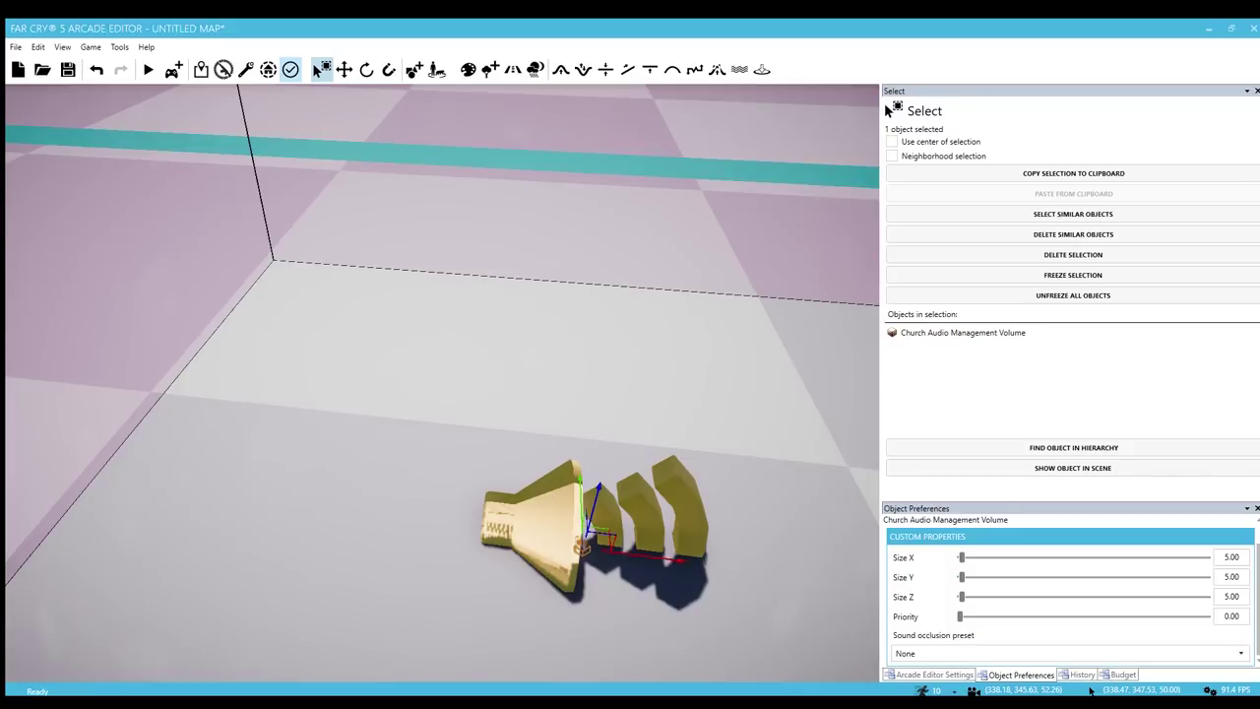
{"action": "key", "text": "f"}
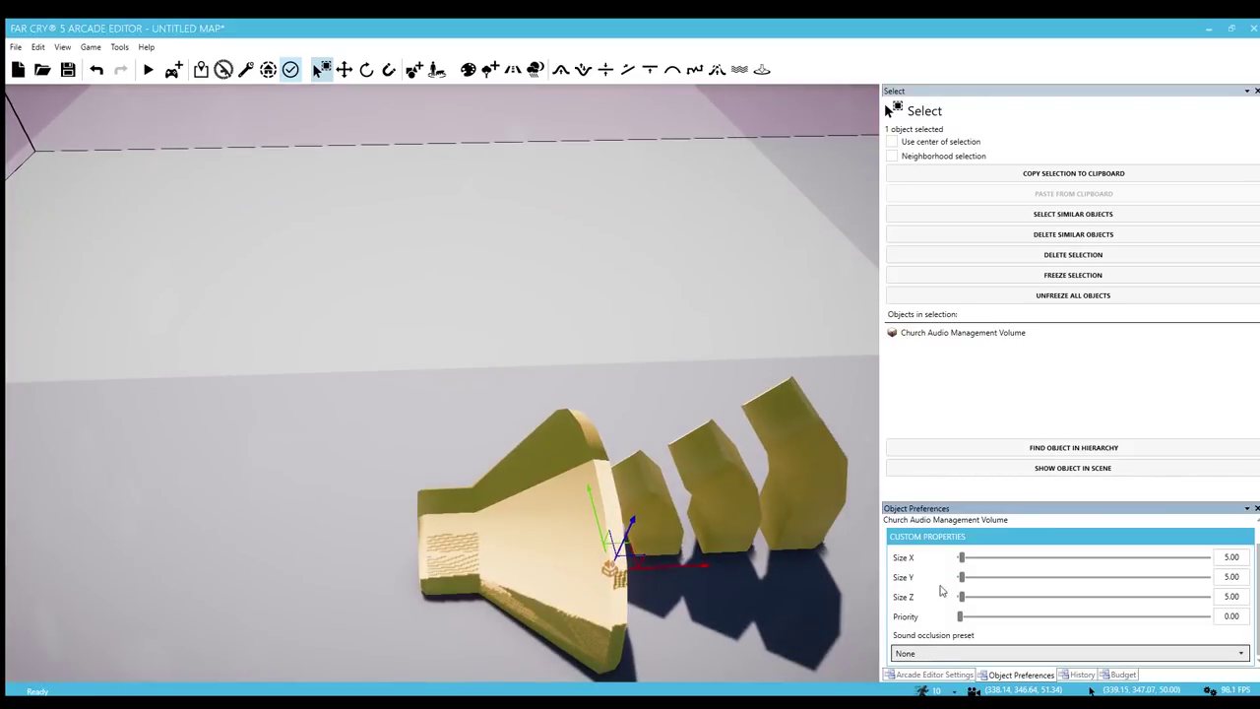
Set the church volume's sound occlusion preset to 100% and its priority to 0.80
{"action": "left_click", "coordinate": [931, 535]}
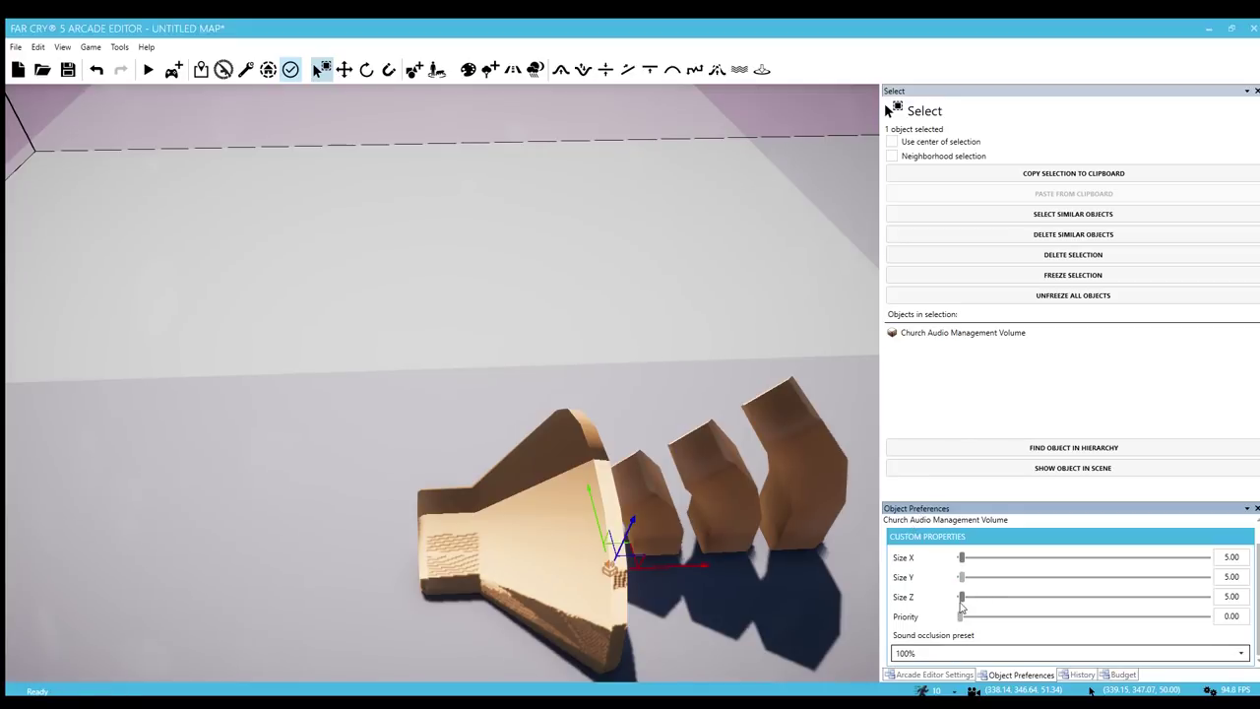
{"action": "left_click_drag", "start_coordinate": [981, 616], "coordinate": [1165, 619]}
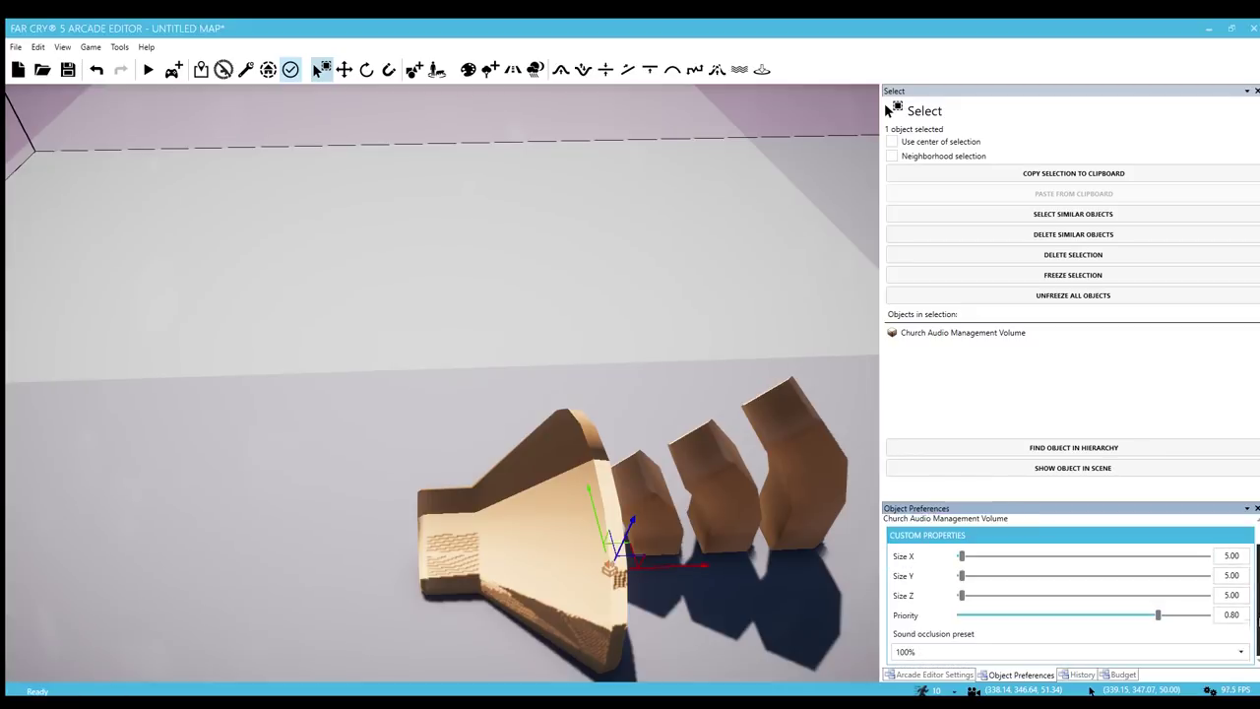
{"action": "scroll", "coordinate": [579, 431], "scroll_direction": "down", "scroll_amount": 5}
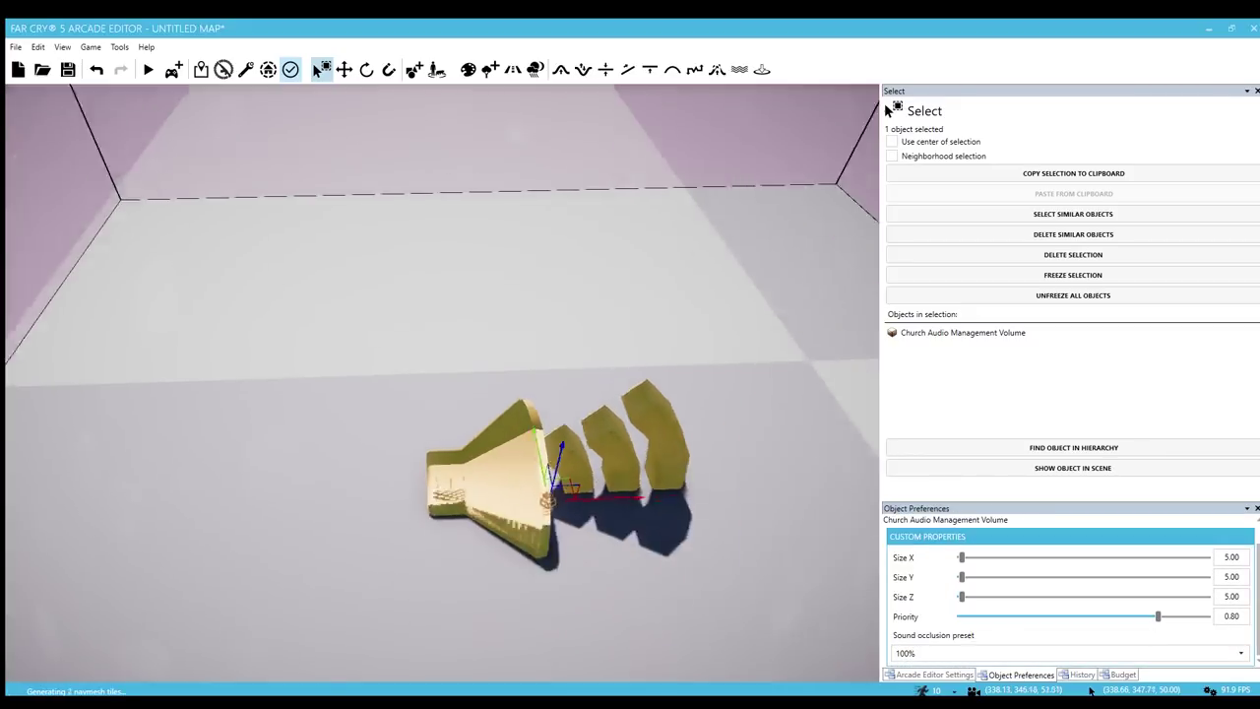
Delete the Church Audio Management Volume from the map
{"action": "left_click", "coordinate": [481, 417]}
{"action": "scroll", "coordinate": [482, 417], "scroll_direction": "up", "scroll_amount": 1}
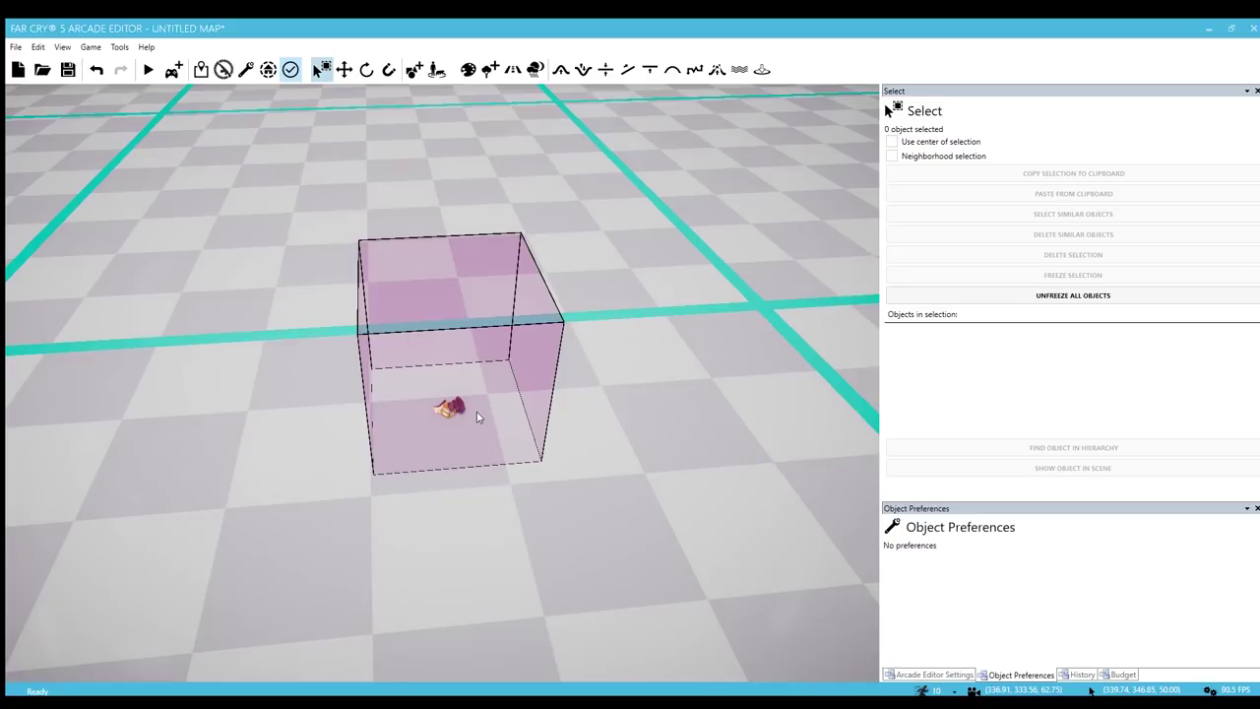
{"action": "left_click", "coordinate": [449, 412]}
{"action": "key", "text": "Delete"}
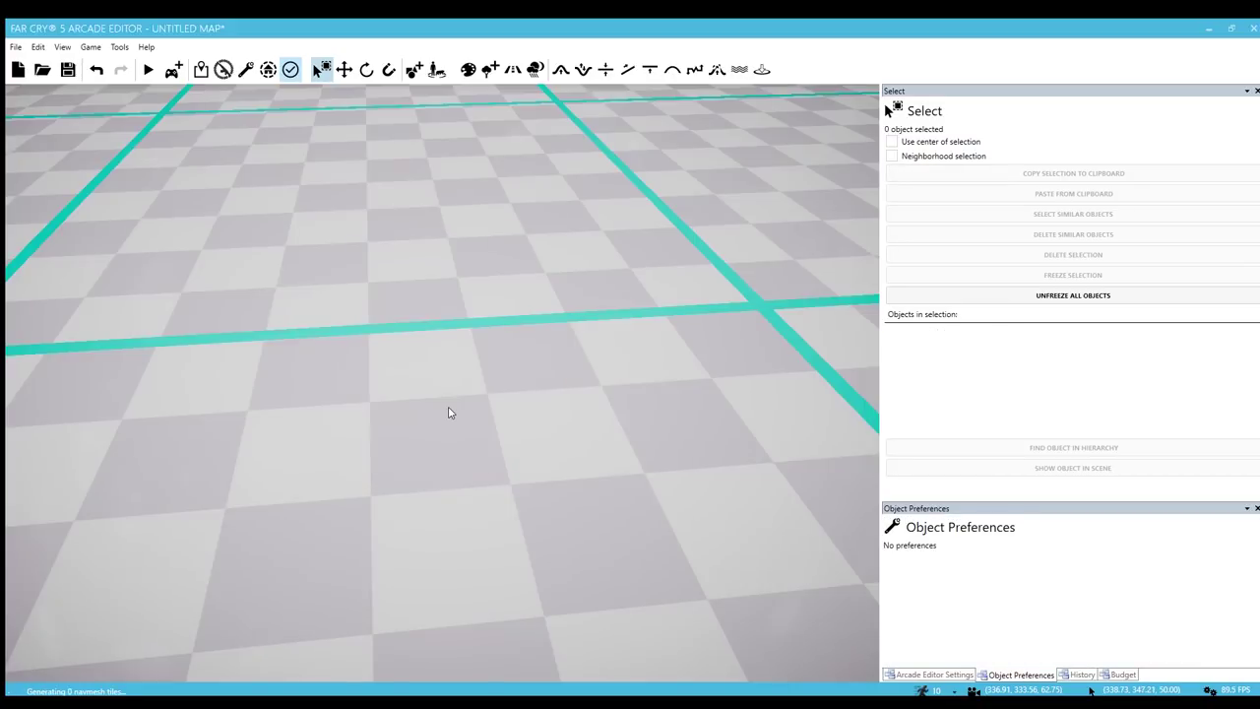
Return to the object library, collapse the Audio category and expand the Visuals category
{"action": "key", "text": "5"}
{"action": "scroll", "coordinate": [951, 253], "scroll_direction": "down", "scroll_amount": 4}
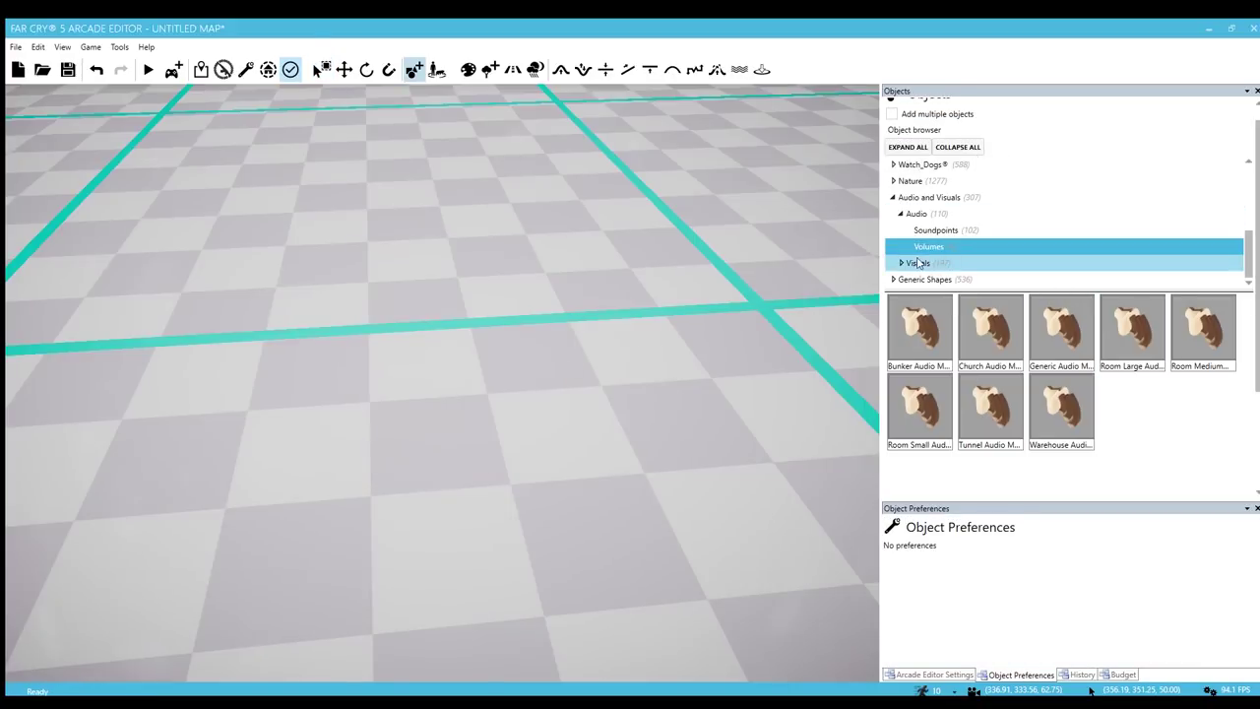
{"action": "left_click", "coordinate": [902, 214]}
{"action": "left_click", "coordinate": [899, 214]}
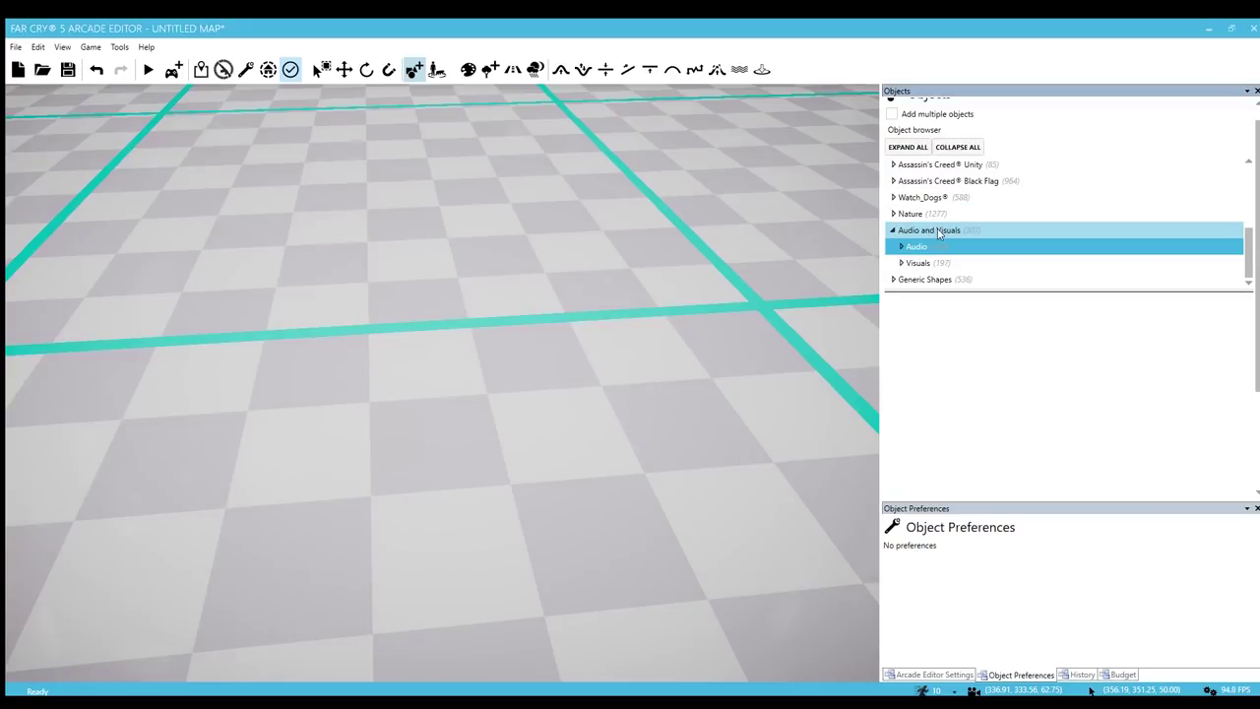
{"action": "left_click", "coordinate": [901, 263]}
{"action": "scroll", "coordinate": [926, 232], "scroll_direction": "down", "scroll_amount": 1}
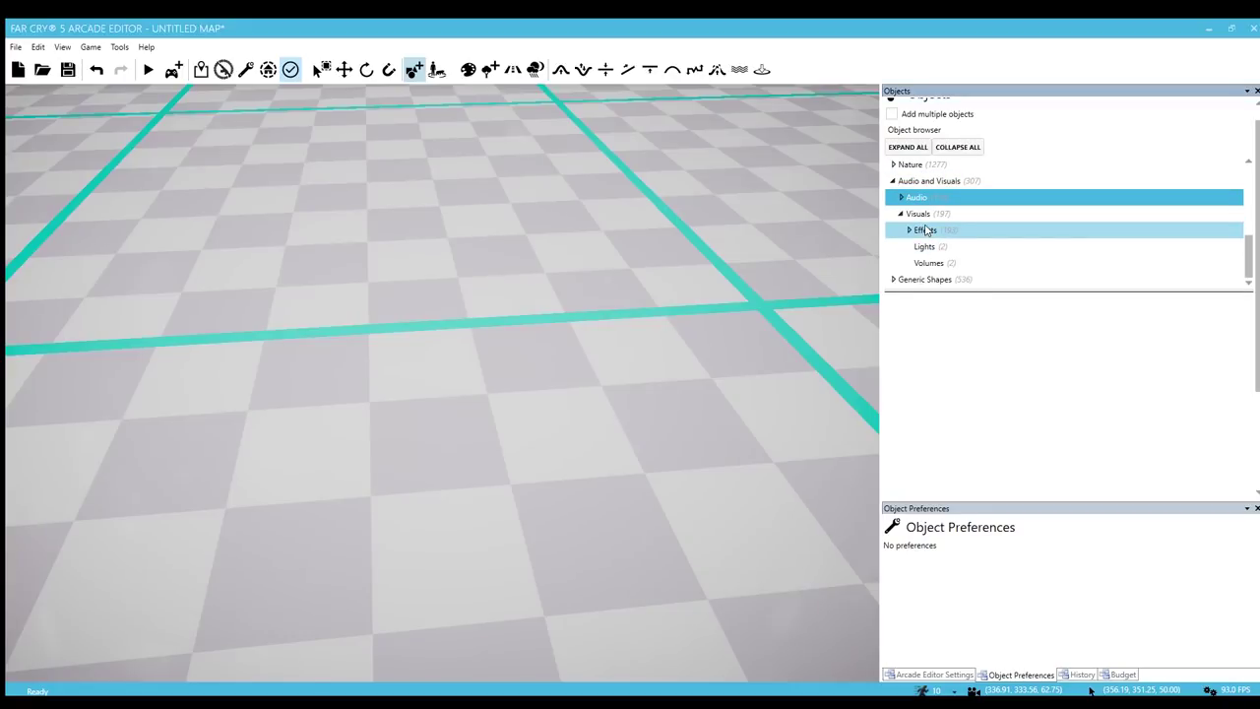
Preview the Lighting Management and Reflection Management volumes from the visual Volumes category on the map
{"action": "left_click", "coordinate": [928, 262]}
{"action": "left_click", "coordinate": [920, 329]}
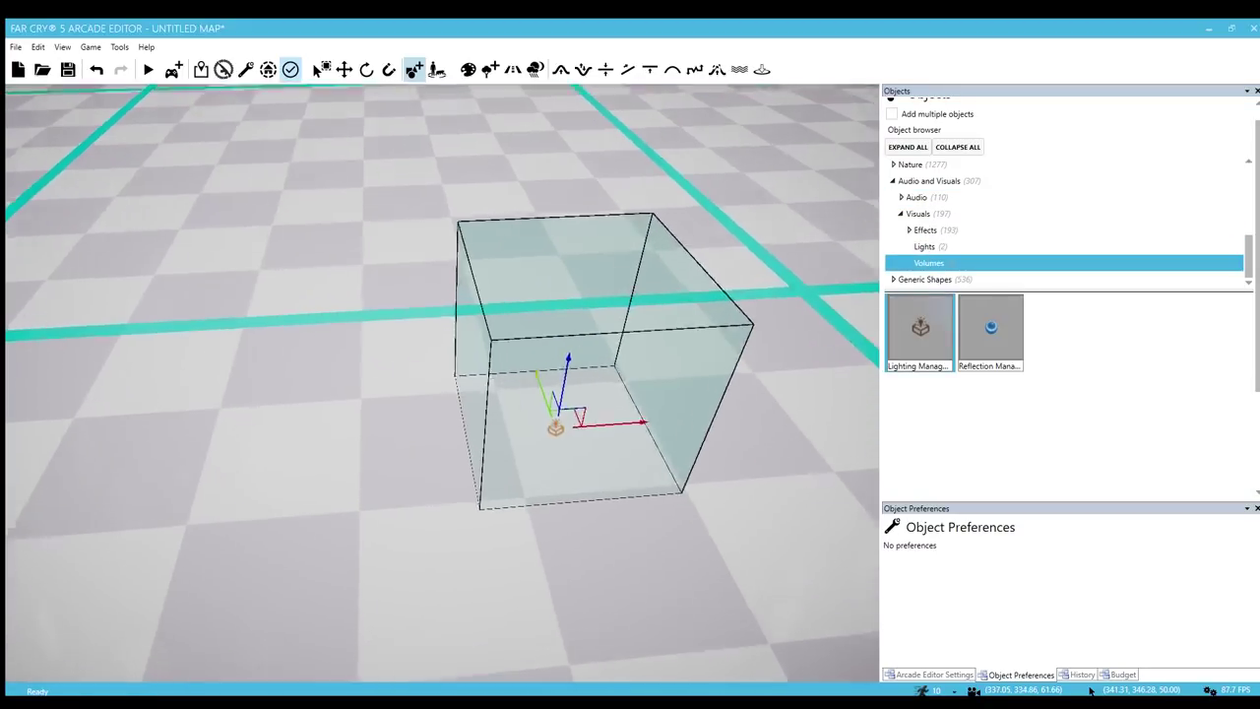
{"action": "left_click", "coordinate": [990, 340]}
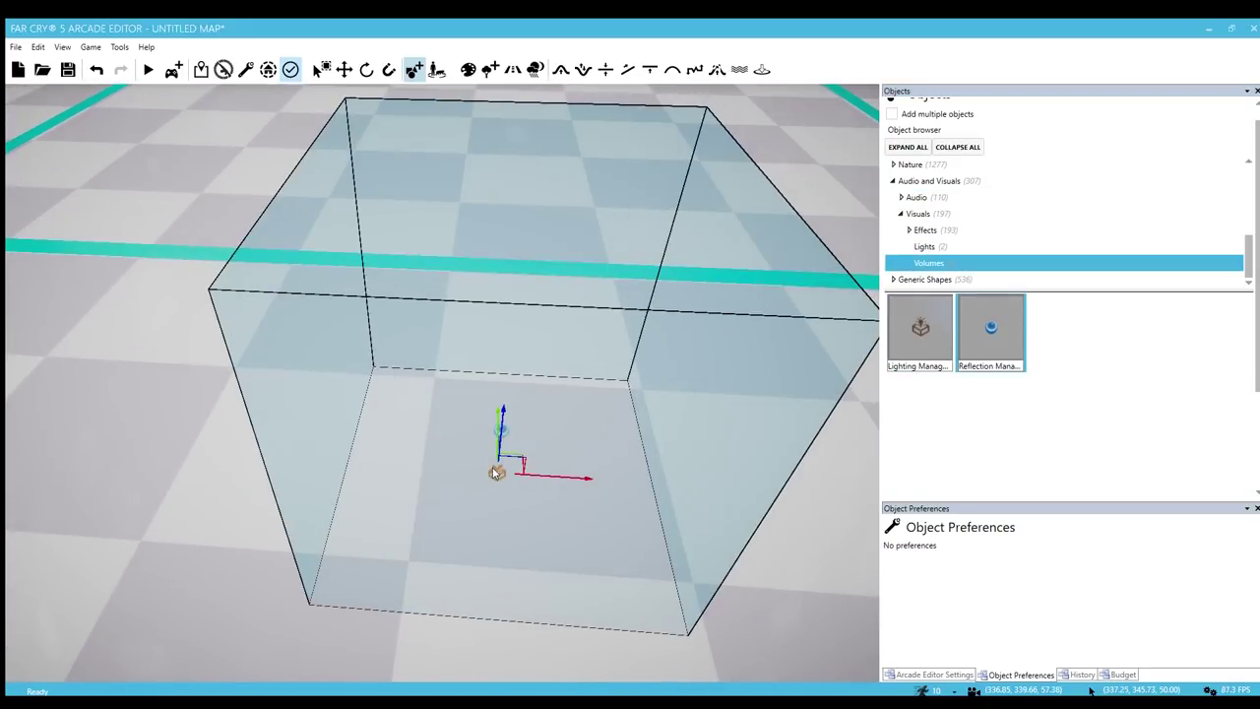
View the objects in the Lights category and expand the Effects category to browse its subcategories
{"action": "left_click", "coordinate": [924, 246]}
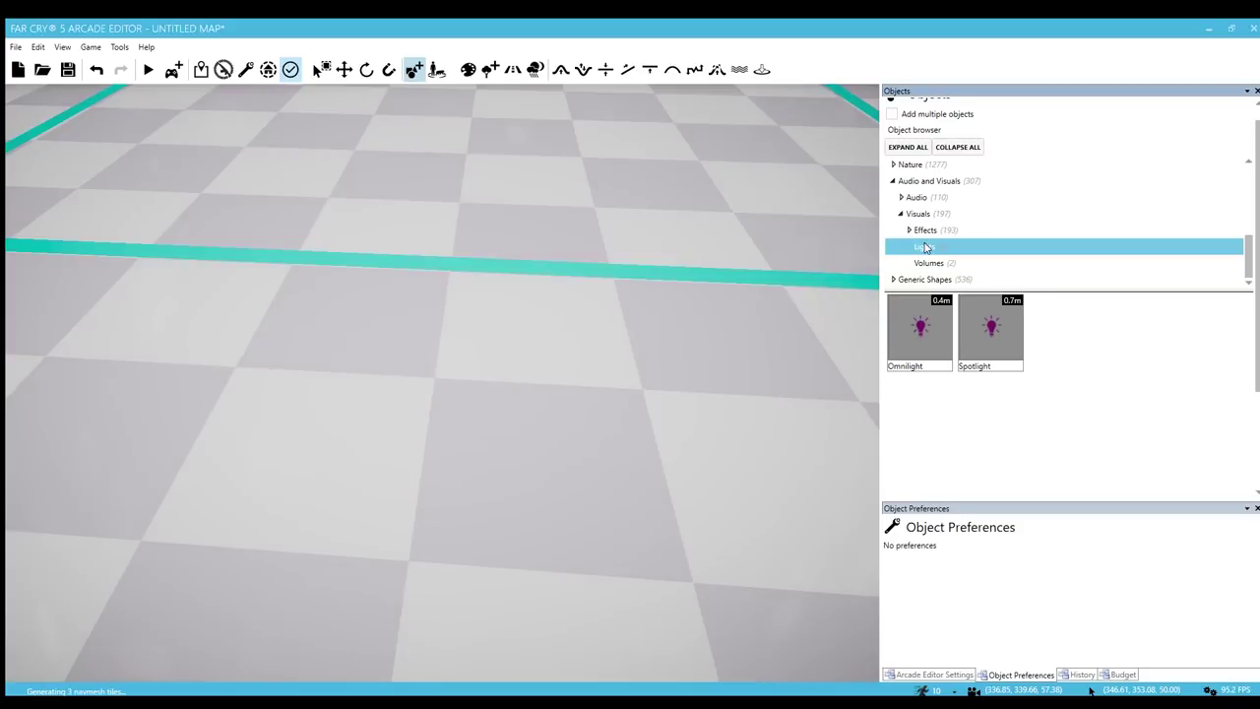
{"action": "scroll", "coordinate": [1258, 340], "scroll_direction": "up", "scroll_amount": 1}
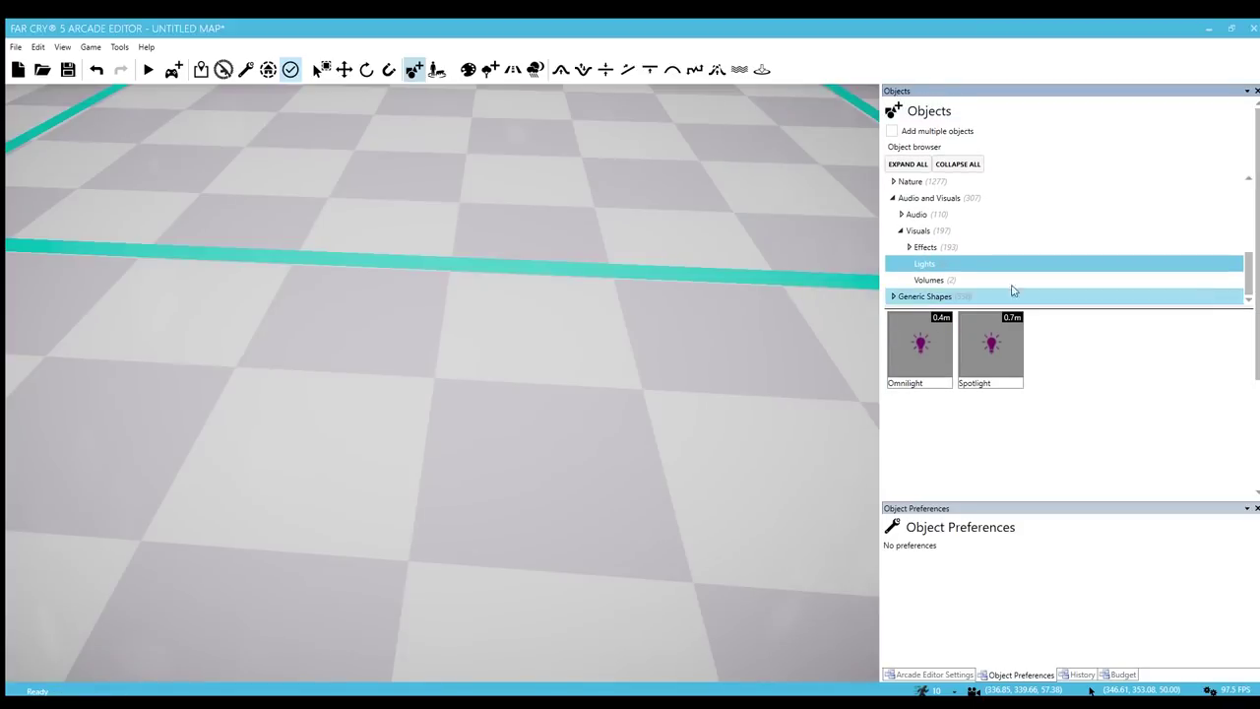
{"action": "left_click", "coordinate": [908, 249]}
{"action": "scroll", "coordinate": [944, 259], "scroll_direction": "down", "scroll_amount": 2}
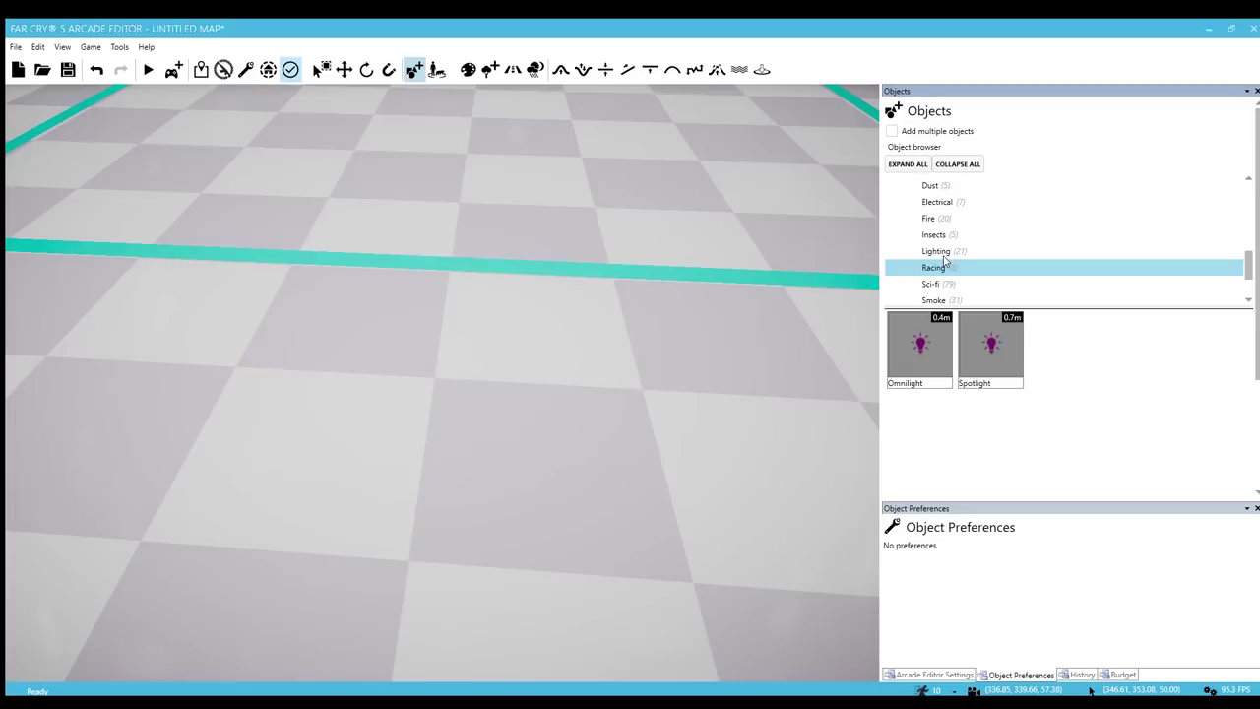
Open the Lighting effects category and preview several Guy Marvel sparkle effects over the map
{"action": "scroll", "coordinate": [945, 259], "scroll_direction": "down", "scroll_amount": 2}
{"action": "scroll", "coordinate": [948, 259], "scroll_direction": "up", "scroll_amount": 2}
{"action": "left_click", "coordinate": [947, 254]}
{"action": "scroll", "coordinate": [1126, 382], "scroll_direction": "down", "scroll_amount": 2}
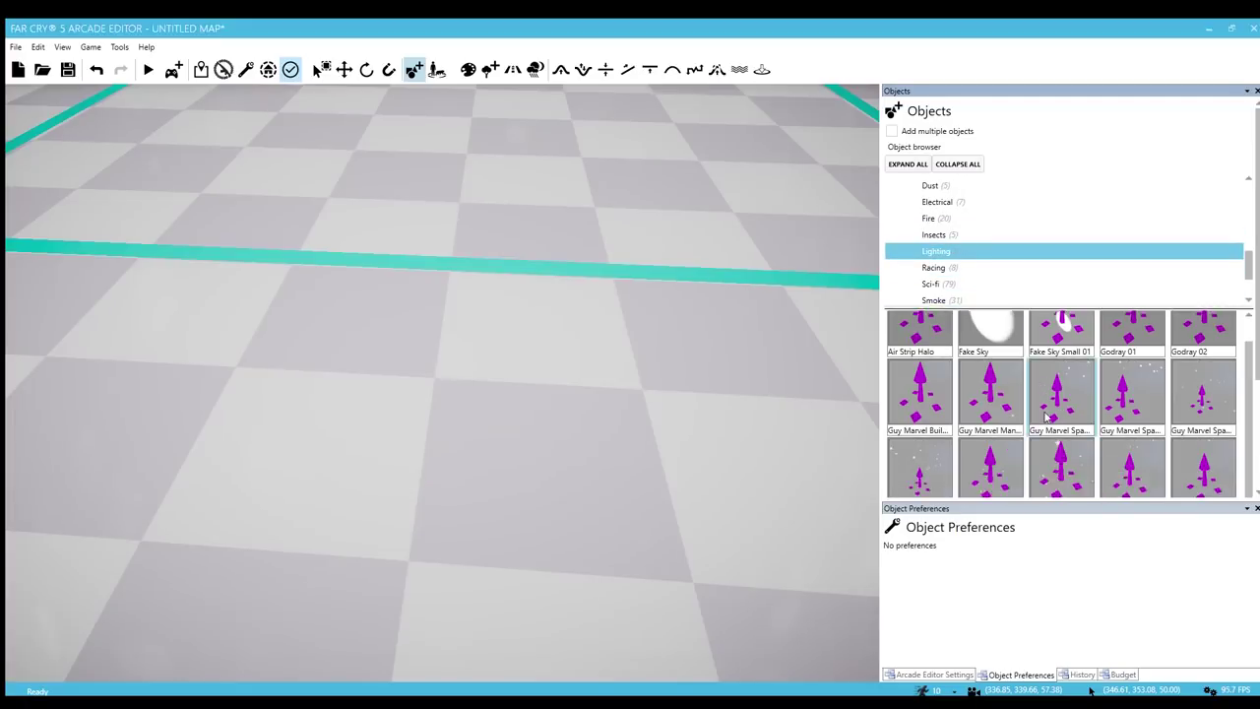
{"action": "left_click", "coordinate": [1124, 382]}
{"action": "right_click_drag", "start_coordinate": [562, 366], "coordinate": [526, 399]}
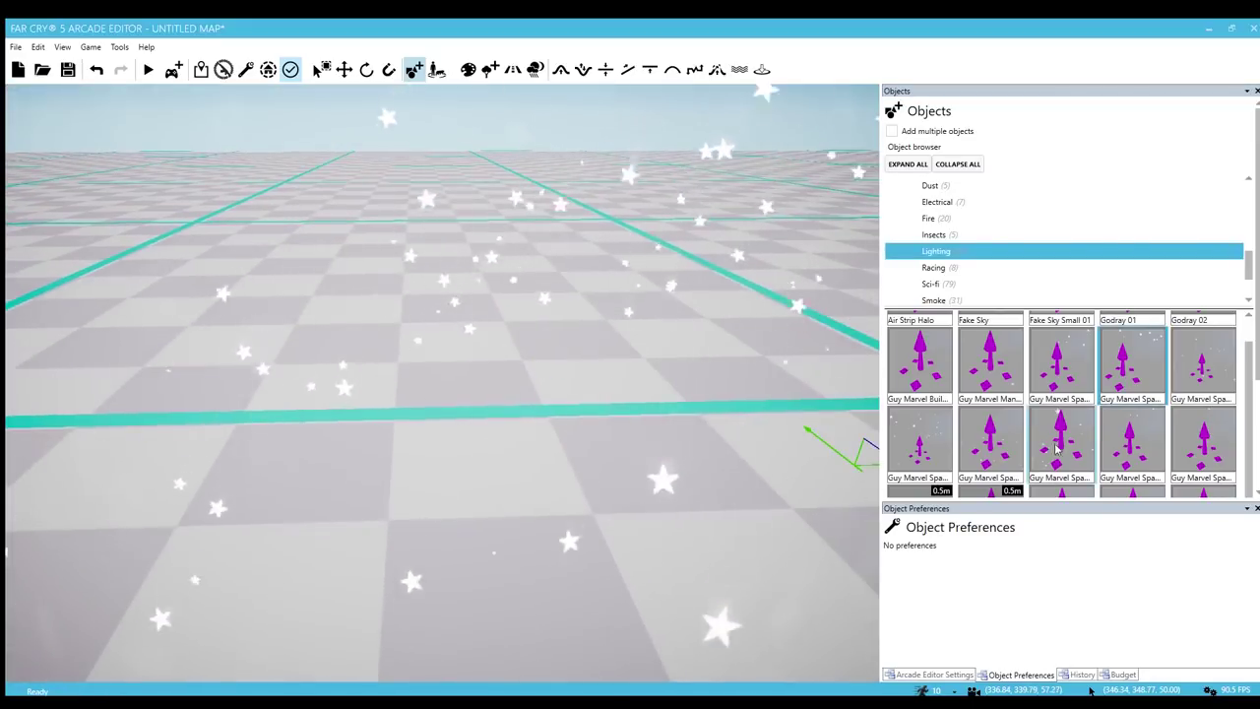
{"action": "scroll", "coordinate": [925, 458], "scroll_direction": "down", "scroll_amount": 3}
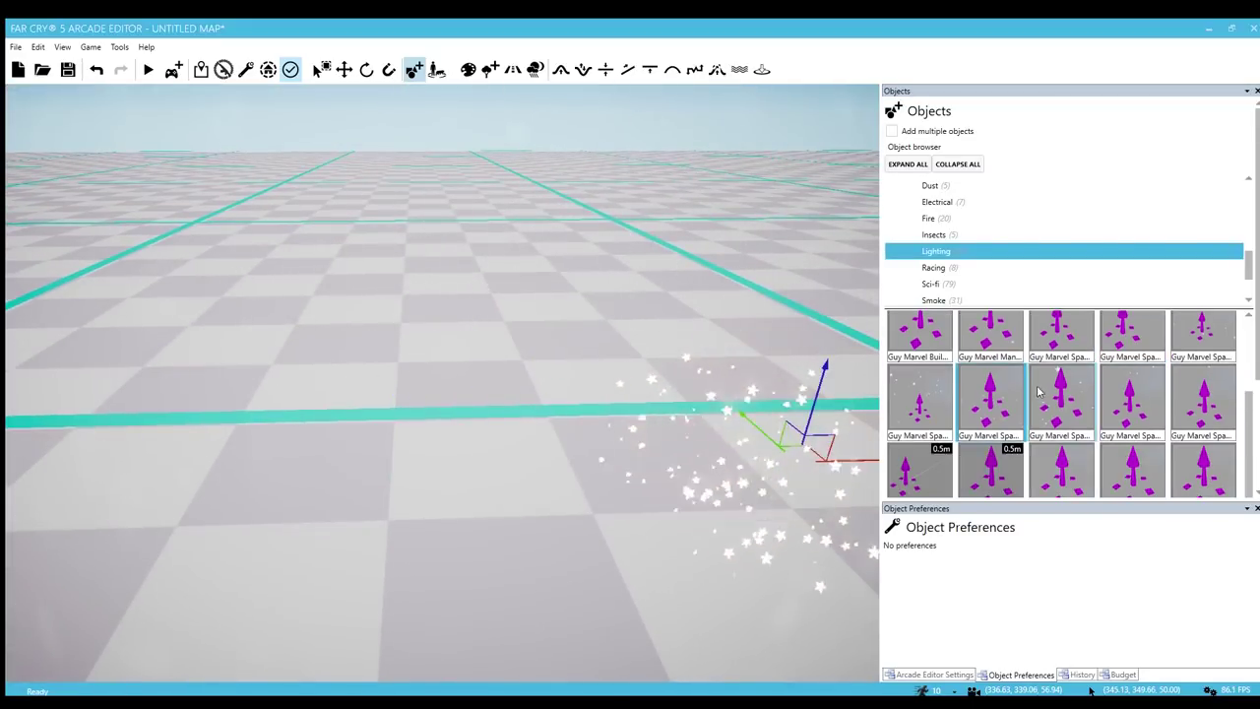
{"action": "left_click", "coordinate": [925, 458]}
{"action": "left_click", "coordinate": [922, 374]}
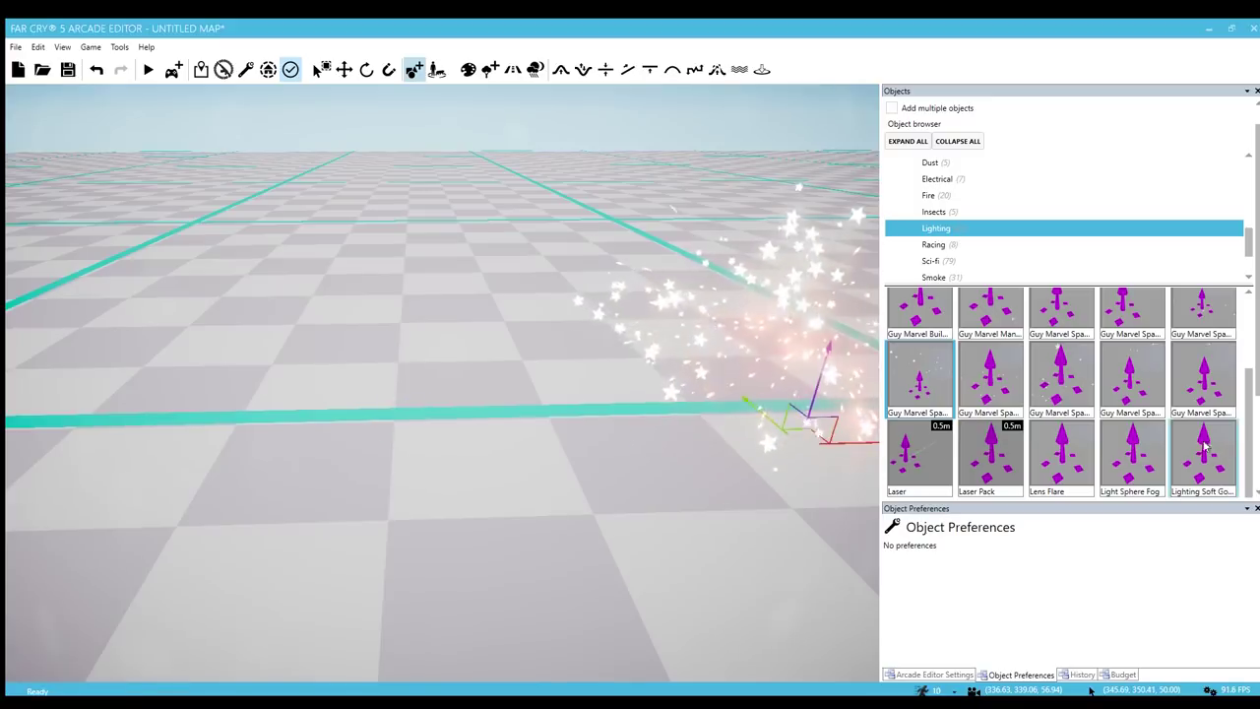
Preview the Light Sphere Fog effect on the map
{"action": "left_click", "coordinate": [1134, 455]}
{"action": "right_click_drag", "start_coordinate": [473, 372], "coordinate": [483, 434]}
{"action": "key", "text": "s"}
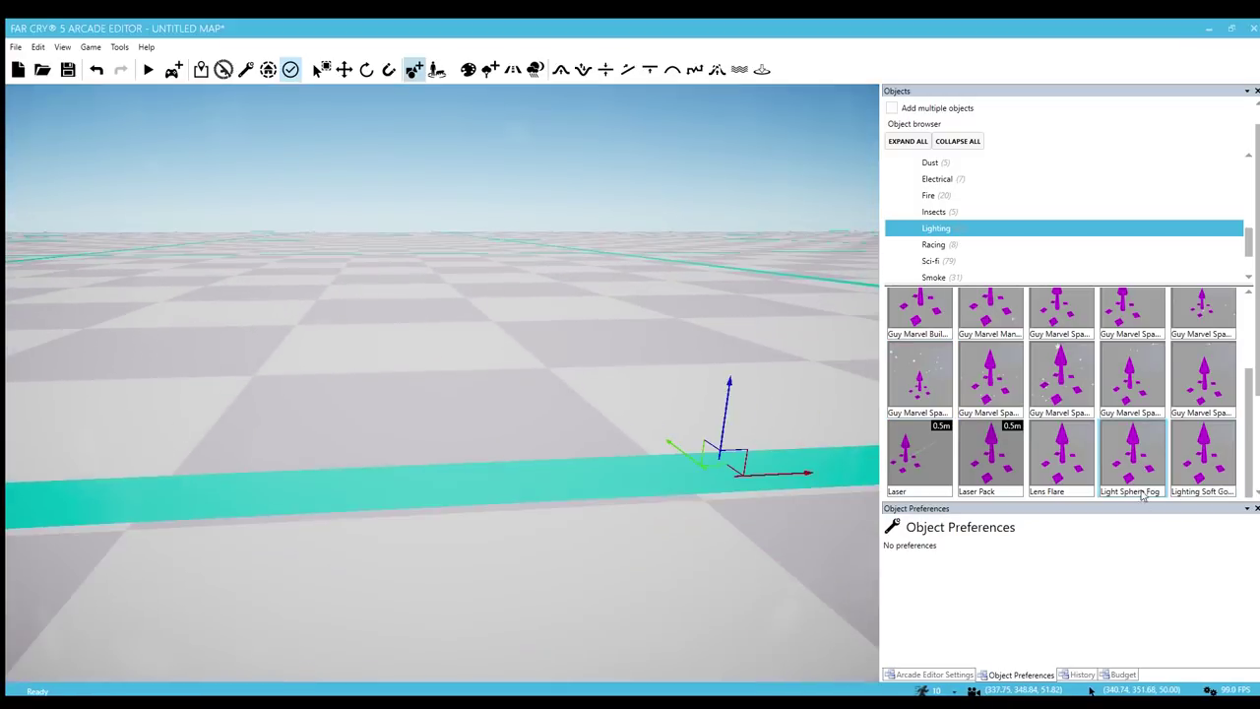
Preview the Lighting Soft effect next to Light Sphere Fog, viewing its glow from several distances
{"action": "left_click", "coordinate": [1196, 463]}
{"action": "right_click_drag", "start_coordinate": [360, 506], "coordinate": [451, 454]}
{"action": "key", "text": "s"}
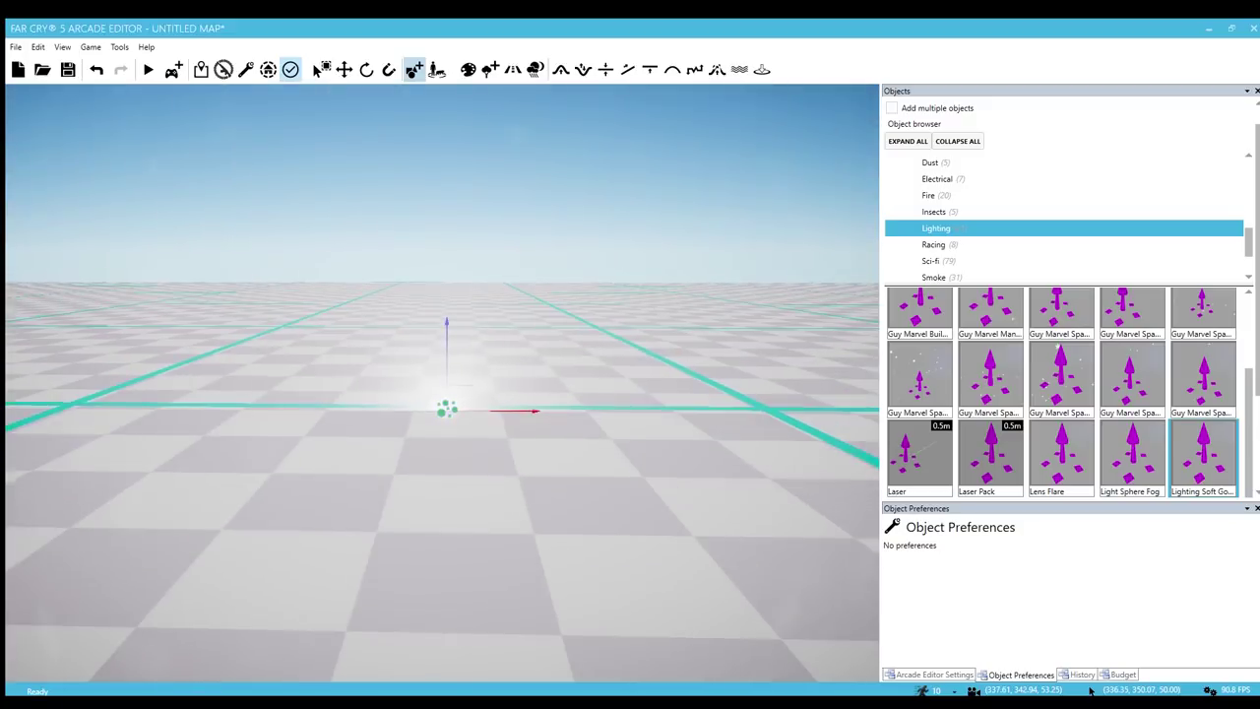
{"action": "key", "text": "w"}
{"action": "right_click_drag", "start_coordinate": [335, 472], "coordinate": [389, 481]}
{"action": "key", "text": "s"}
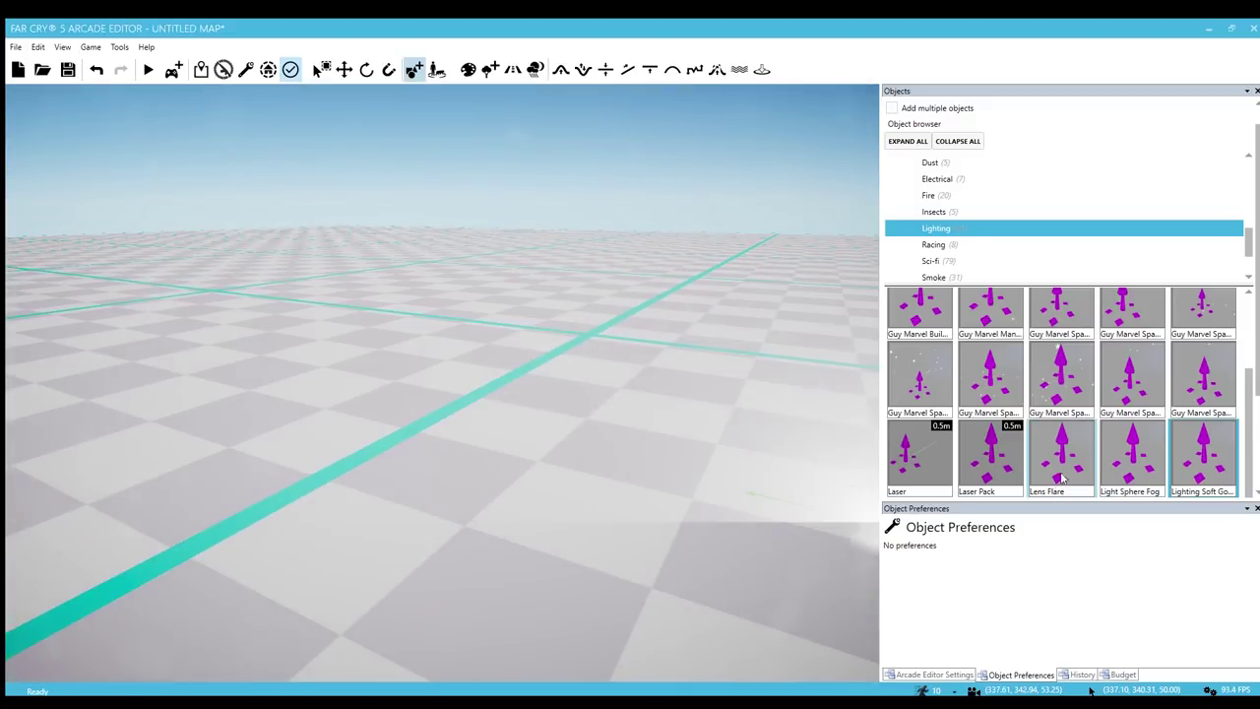
{"action": "left_click", "coordinate": [483, 482]}
Preview the Fake Sky and Air Strip Halo lighting effects on the map
{"action": "scroll", "coordinate": [1061, 394], "scroll_direction": "up", "scroll_amount": 3}
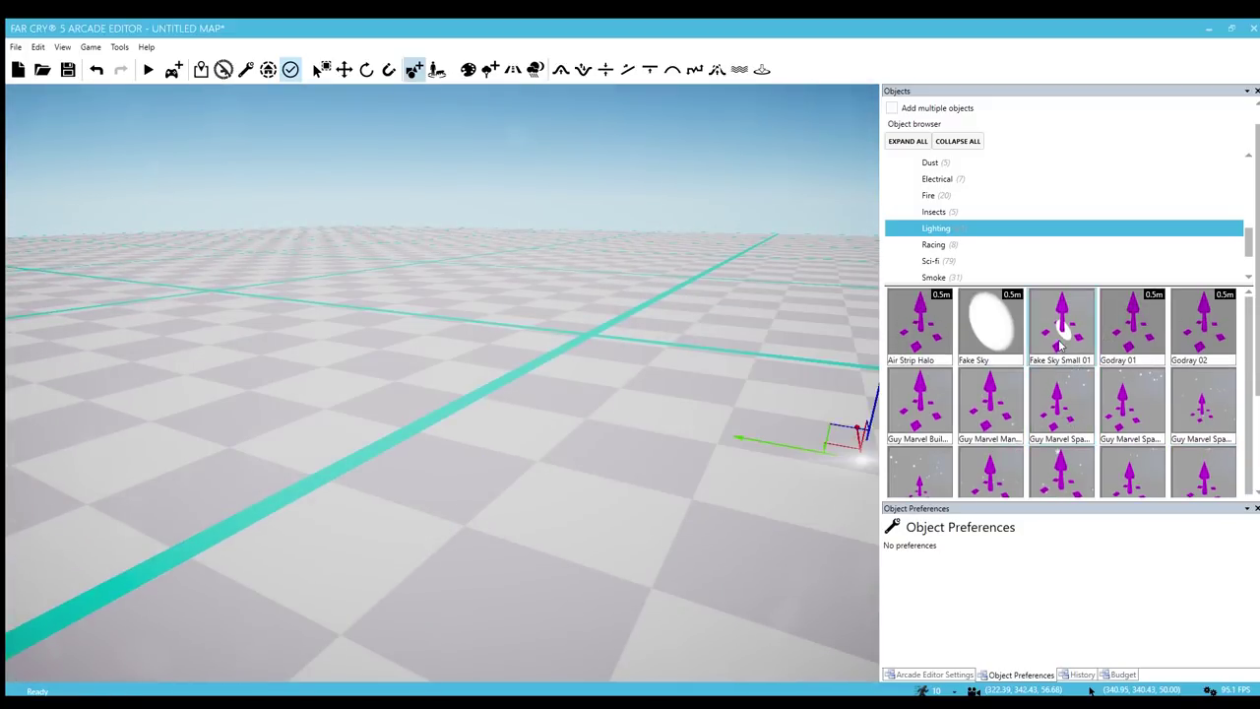
{"action": "left_click", "coordinate": [995, 313]}
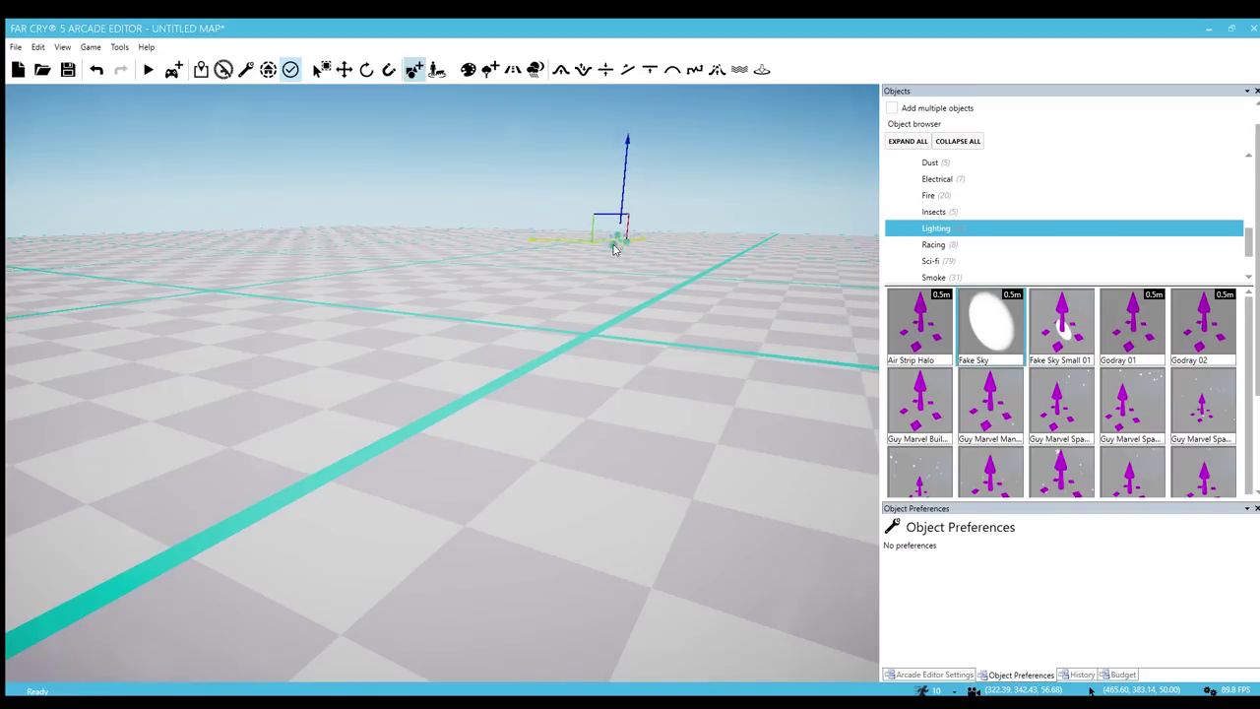
{"action": "left_click", "coordinate": [921, 323]}
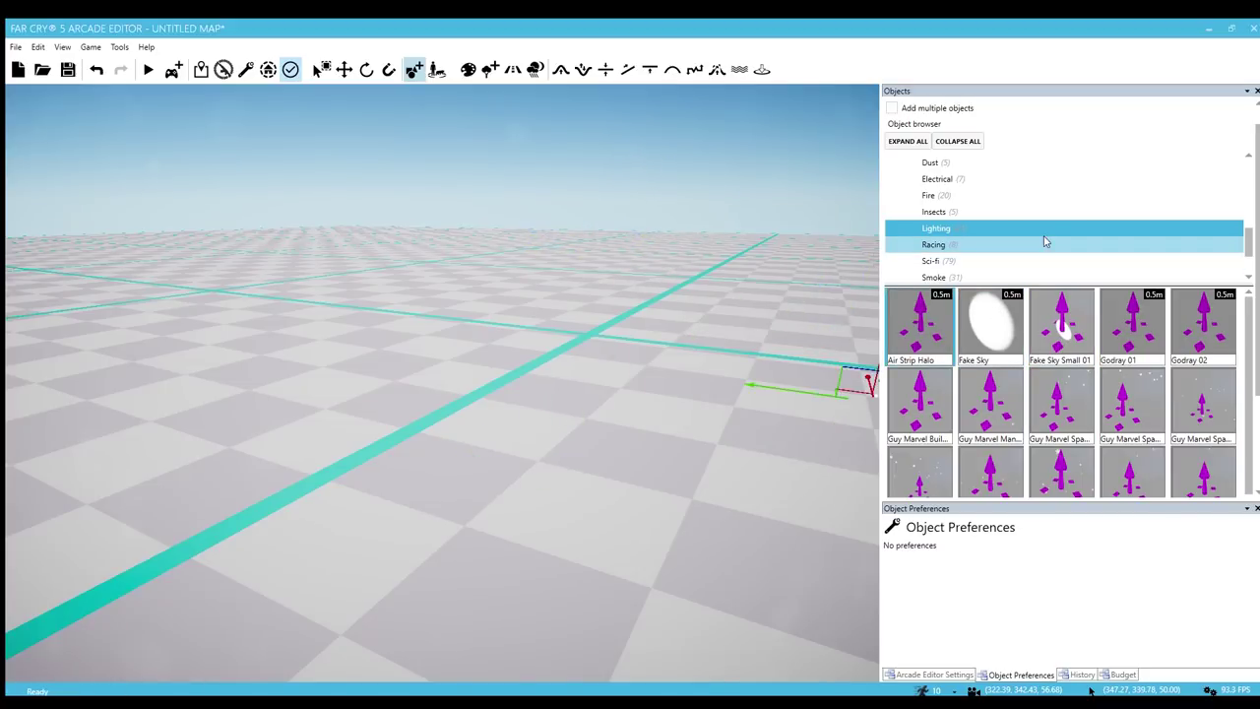
Look through the Insects and Fire effect categories
{"action": "left_click", "coordinate": [955, 212]}
{"action": "left_click", "coordinate": [946, 195]}
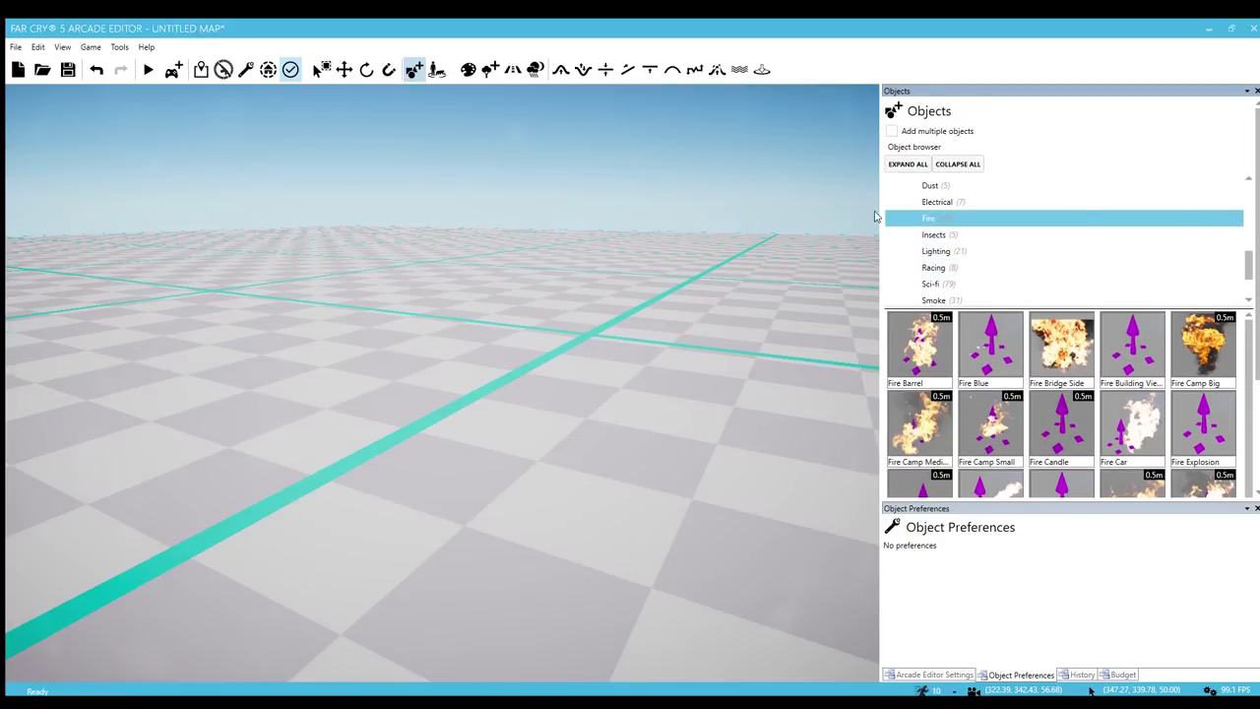
{"action": "scroll", "coordinate": [1058, 256], "scroll_direction": "down", "scroll_amount": 2}
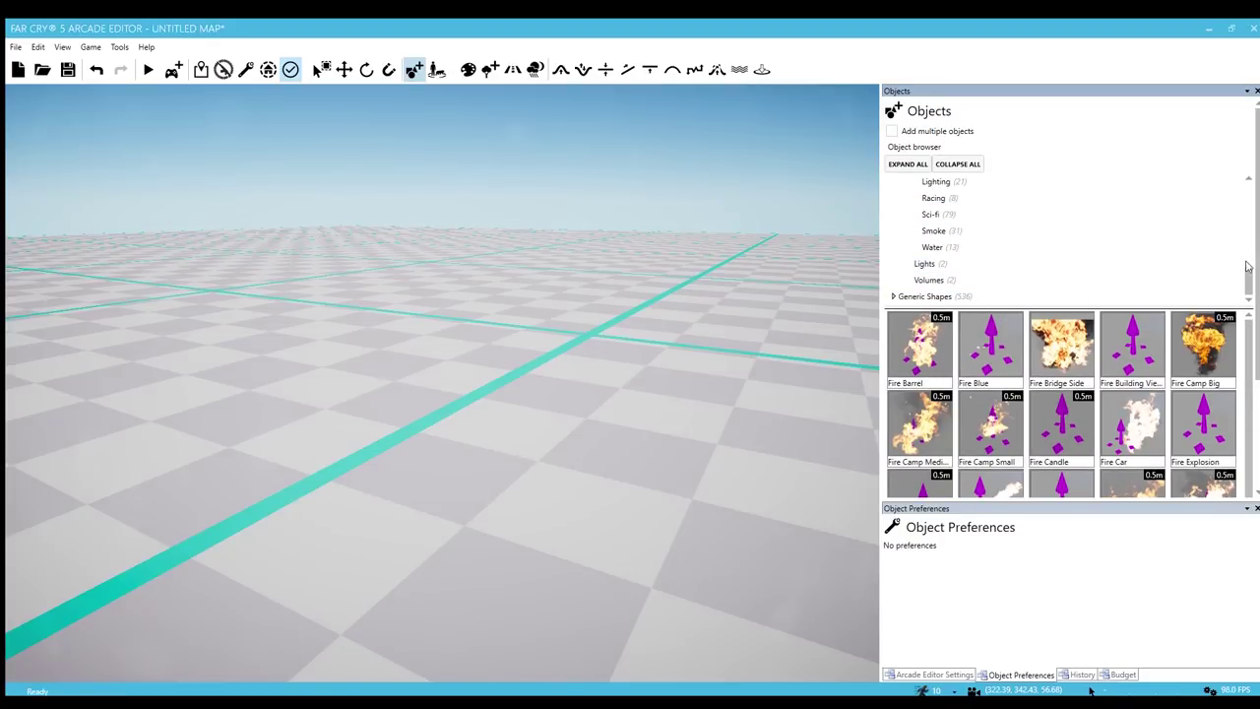
Collapse all object categories and open the No physics group of the Destructible shapes under Generic Shapes
{"action": "left_click_drag", "start_coordinate": [1247, 266], "coordinate": [1247, 182]}
{"action": "left_click", "coordinate": [958, 164]}
{"action": "scroll", "coordinate": [952, 247], "scroll_direction": "down", "scroll_amount": 3}
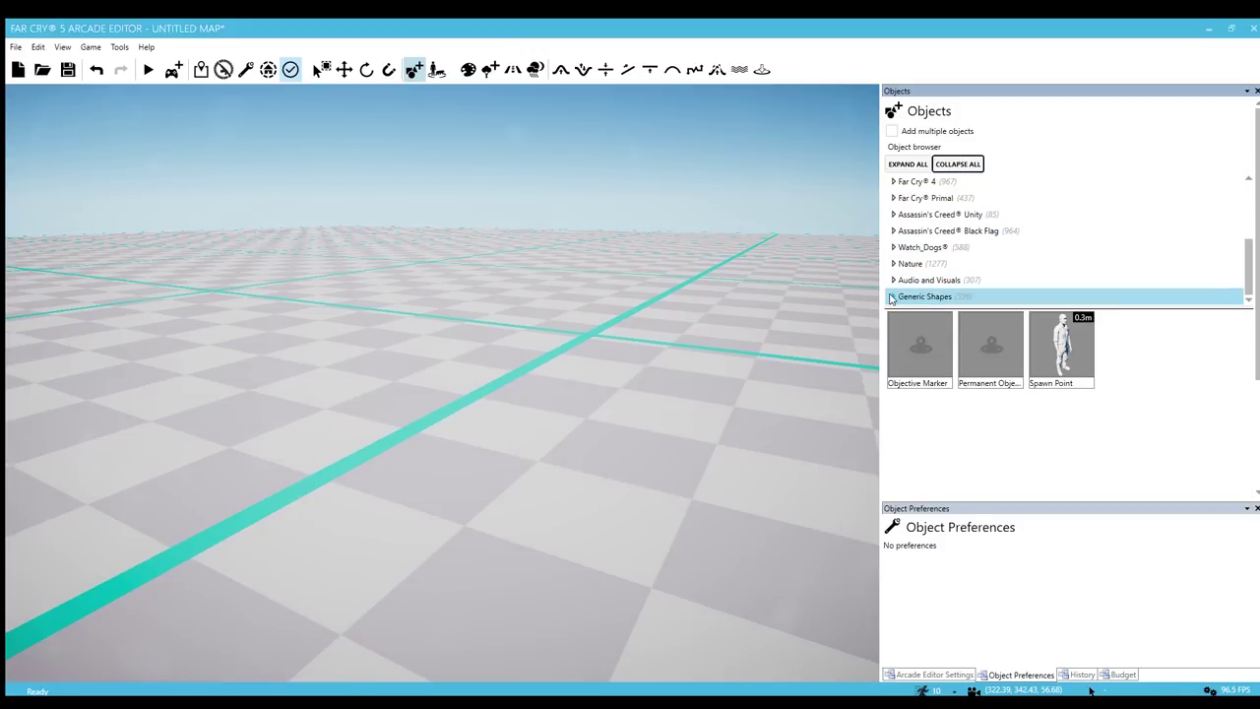
{"action": "scroll", "coordinate": [892, 300], "scroll_direction": "up", "scroll_amount": 3}
{"action": "scroll", "coordinate": [1240, 225], "scroll_direction": "down", "scroll_amount": 1}
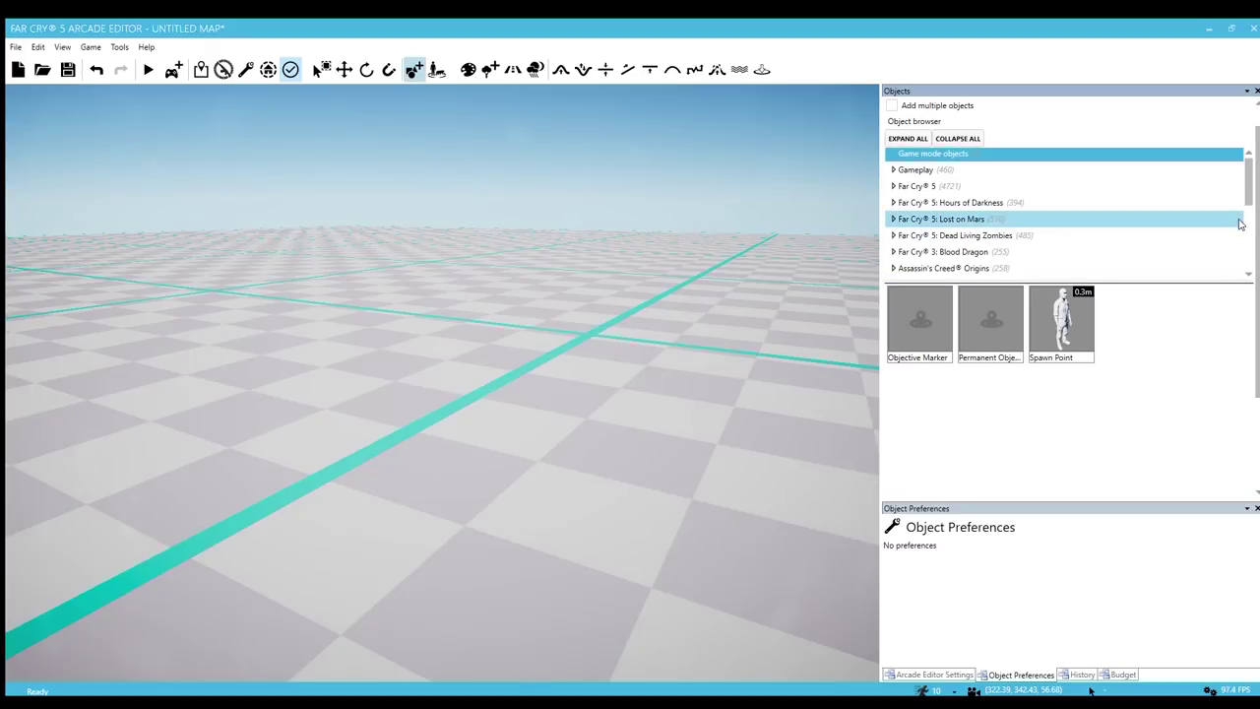
{"action": "scroll", "coordinate": [1084, 246], "scroll_direction": "down", "scroll_amount": 3}
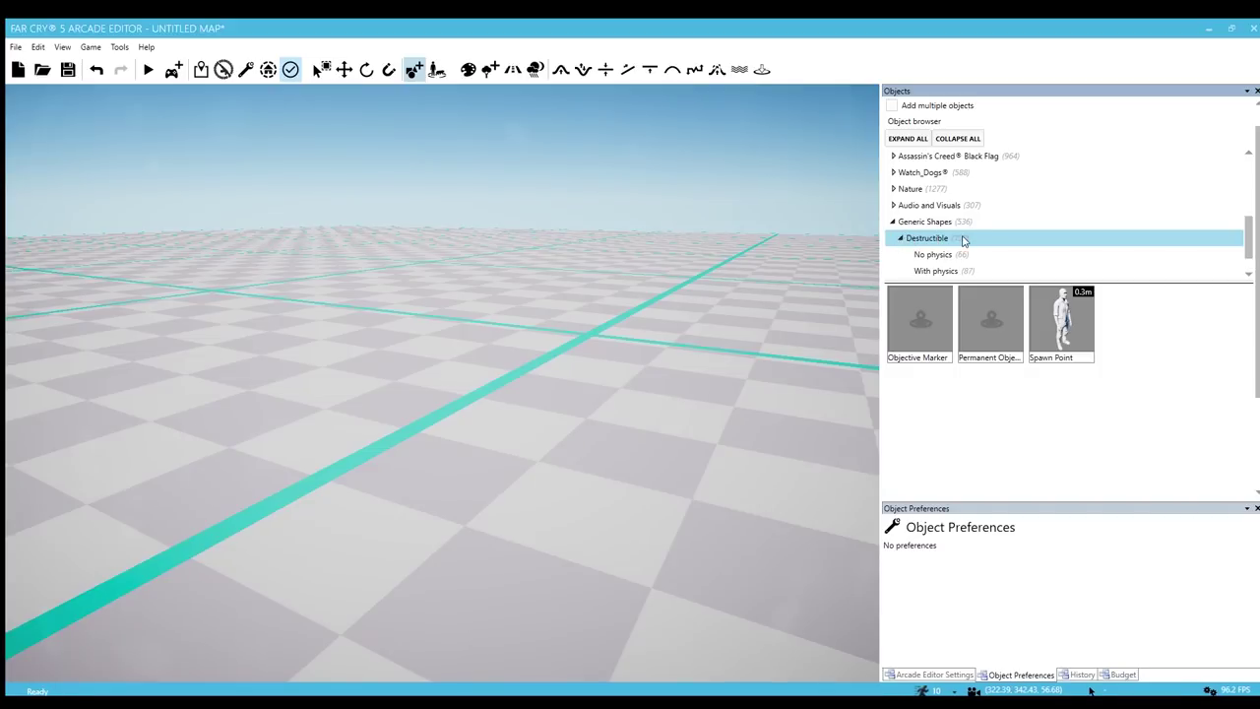
{"action": "left_click", "coordinate": [927, 253]}
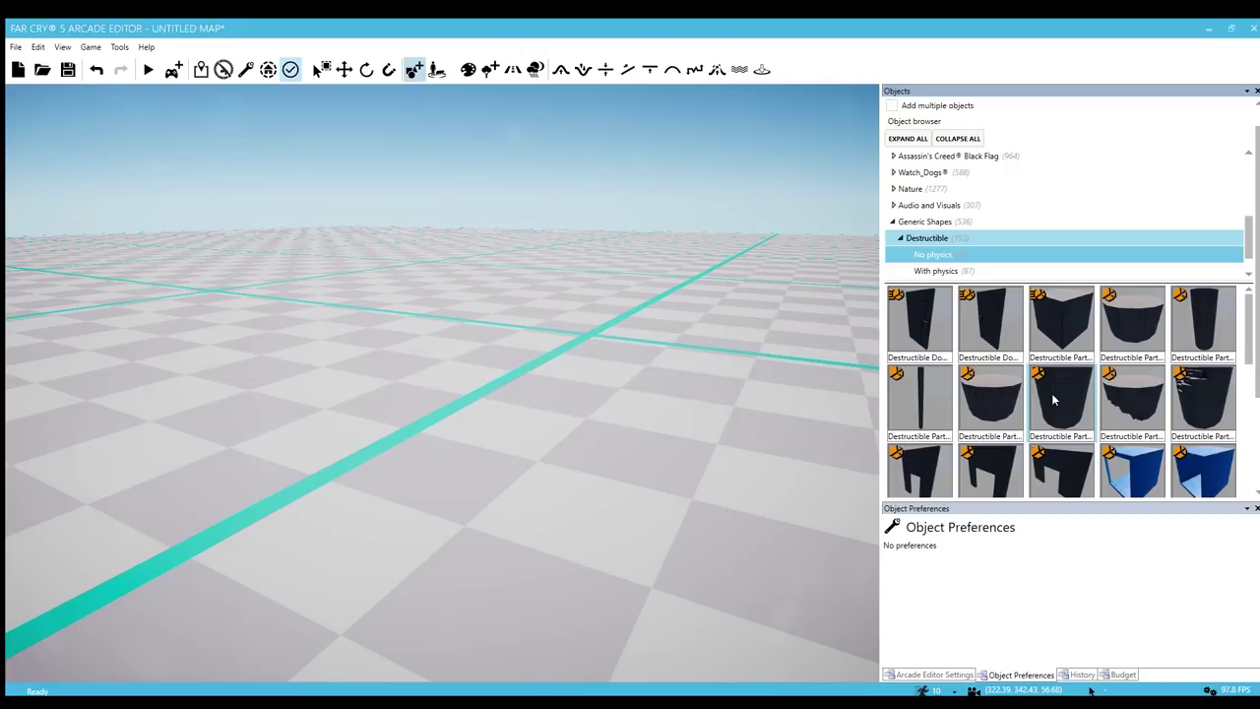
Preview the destructible cube from the no-physics shapes on the grid
{"action": "left_click", "coordinate": [1066, 330]}
{"action": "left_click", "coordinate": [583, 471]}
{"action": "right_click_drag", "start_coordinate": [583, 470], "coordinate": [551, 551]}
{"action": "key", "text": "w"}
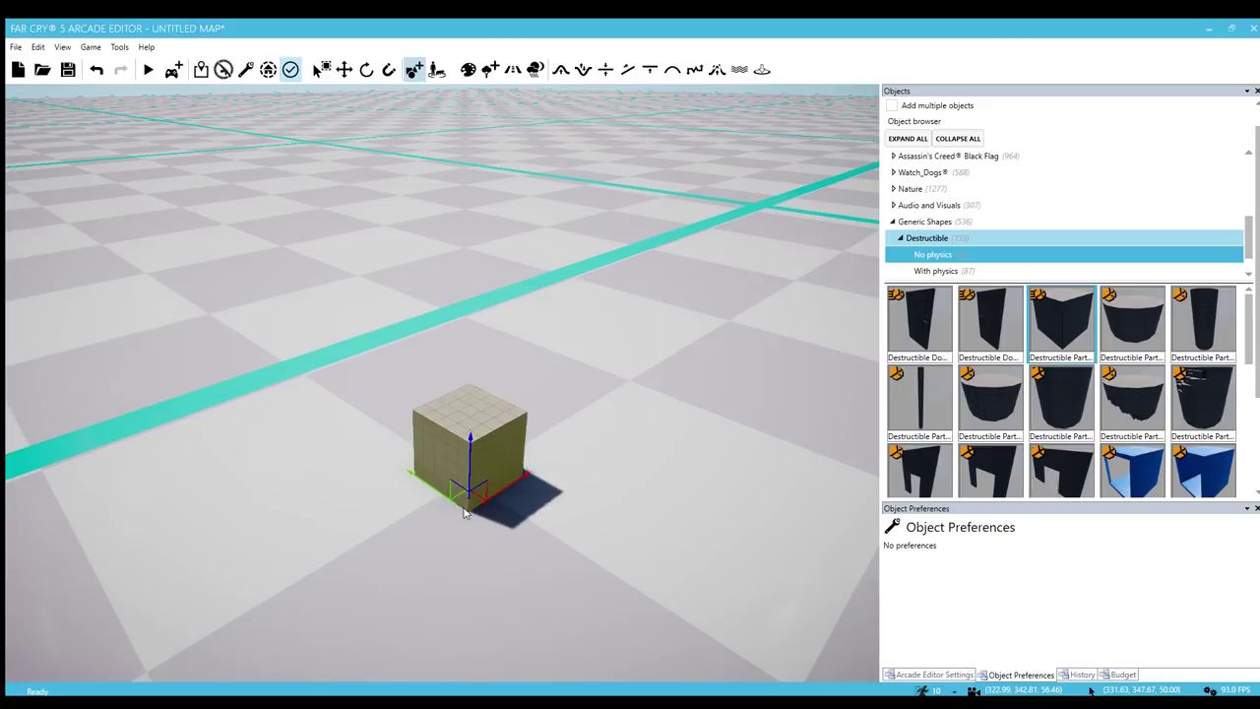
{"action": "key", "text": "w"}
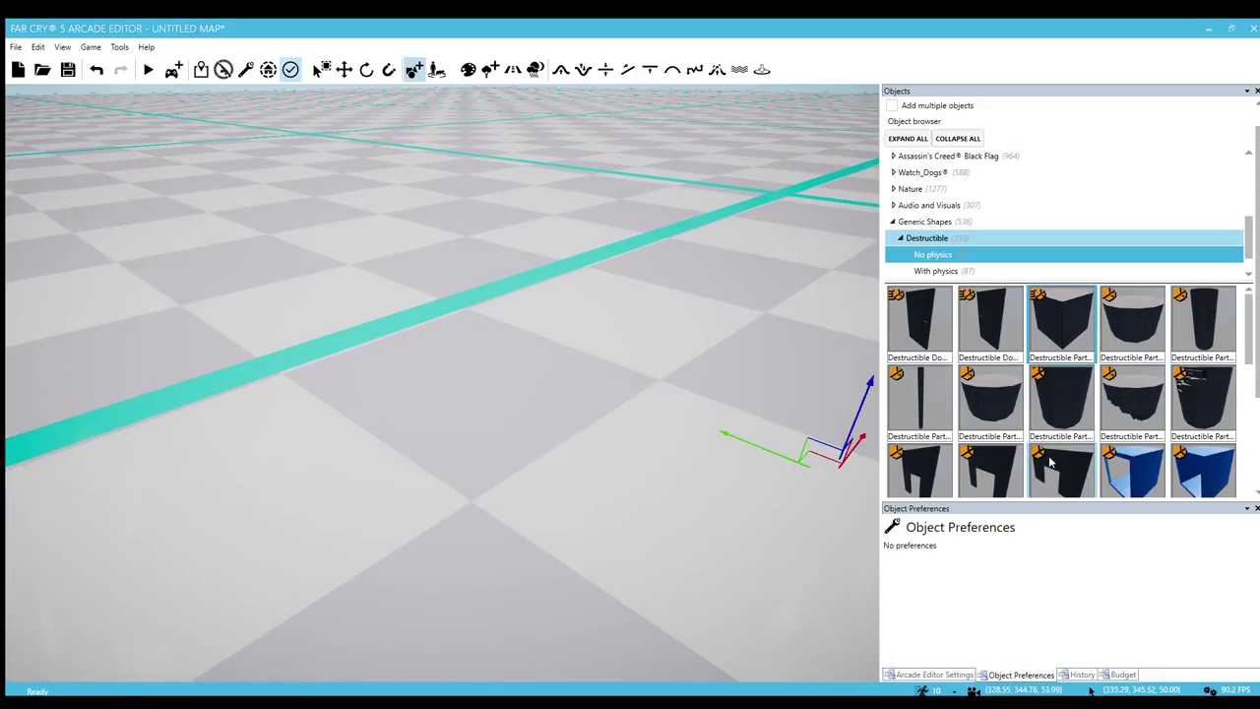
Preview the wide and the narrow destructible wall pieces with a doorway opening on the grid
{"action": "left_click", "coordinate": [1051, 464]}
{"action": "right_click_drag", "start_coordinate": [463, 506], "coordinate": [464, 506]}
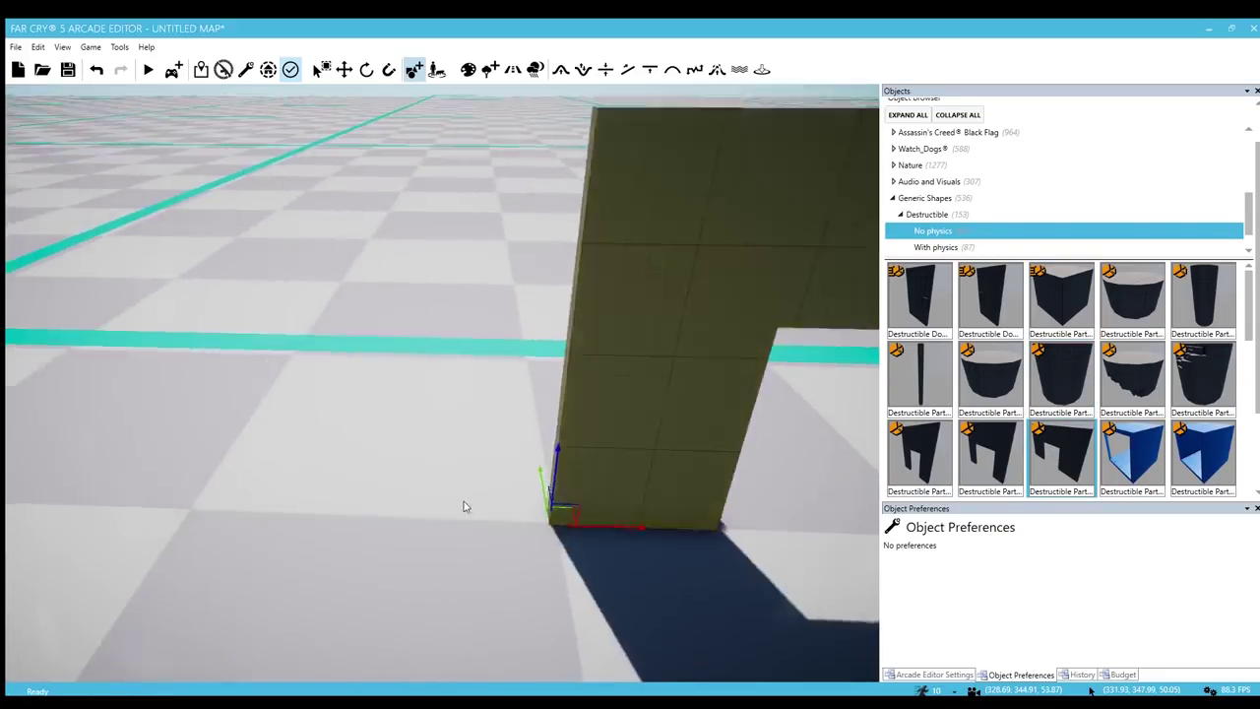
{"action": "left_click", "coordinate": [946, 458]}
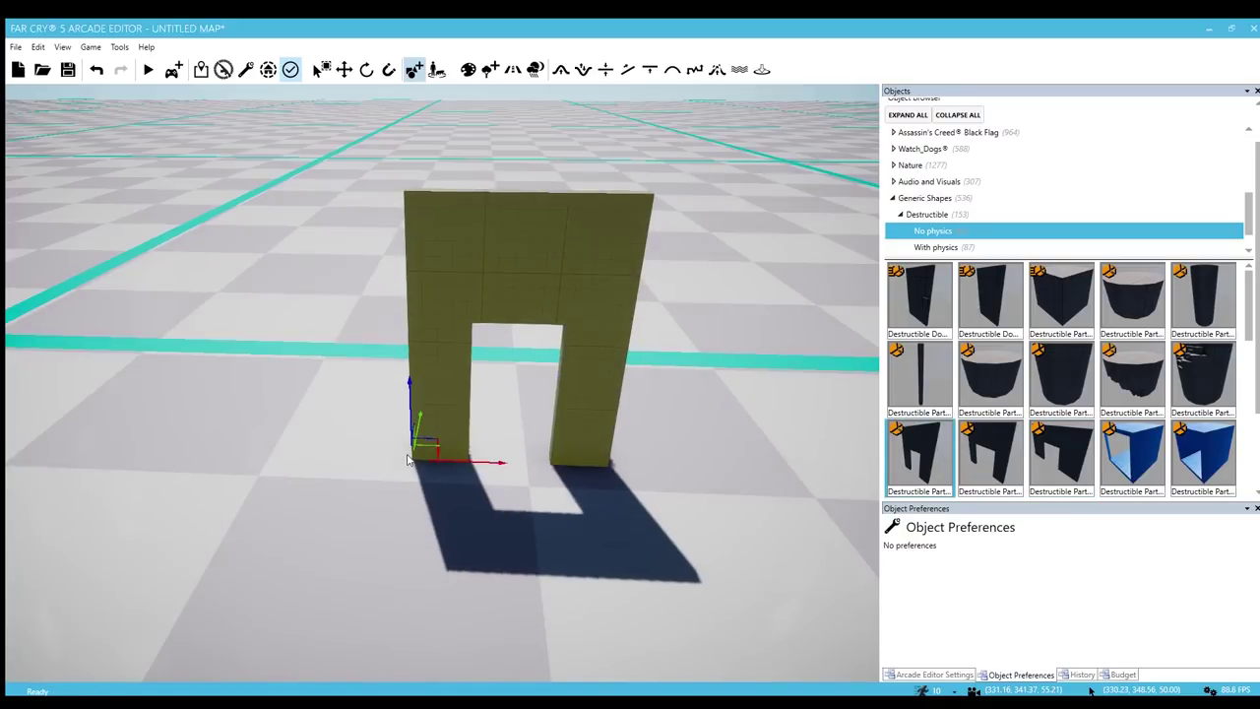
{"action": "right_click_drag", "start_coordinate": [414, 461], "coordinate": [409, 464]}
Browse the remaining no-physics destructible shapes and compare them with the With physics group
{"action": "scroll", "coordinate": [970, 384], "scroll_direction": "down", "scroll_amount": 4}
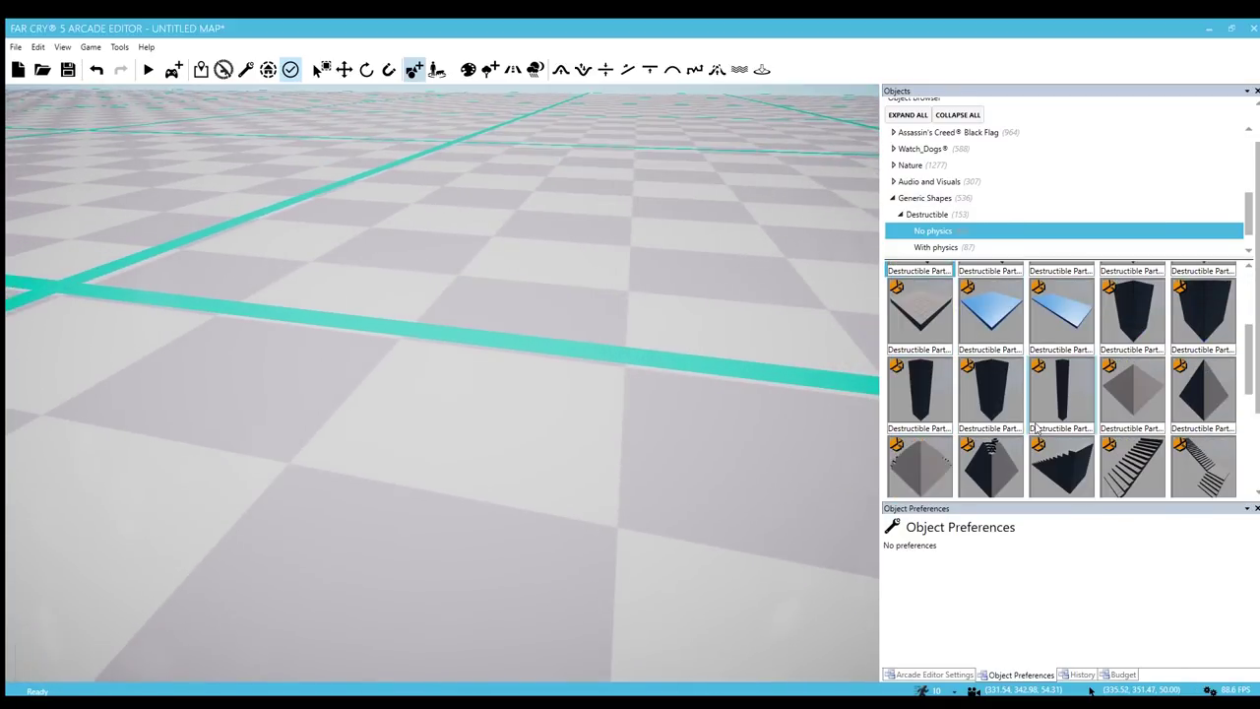
{"action": "left_click", "coordinate": [1117, 419]}
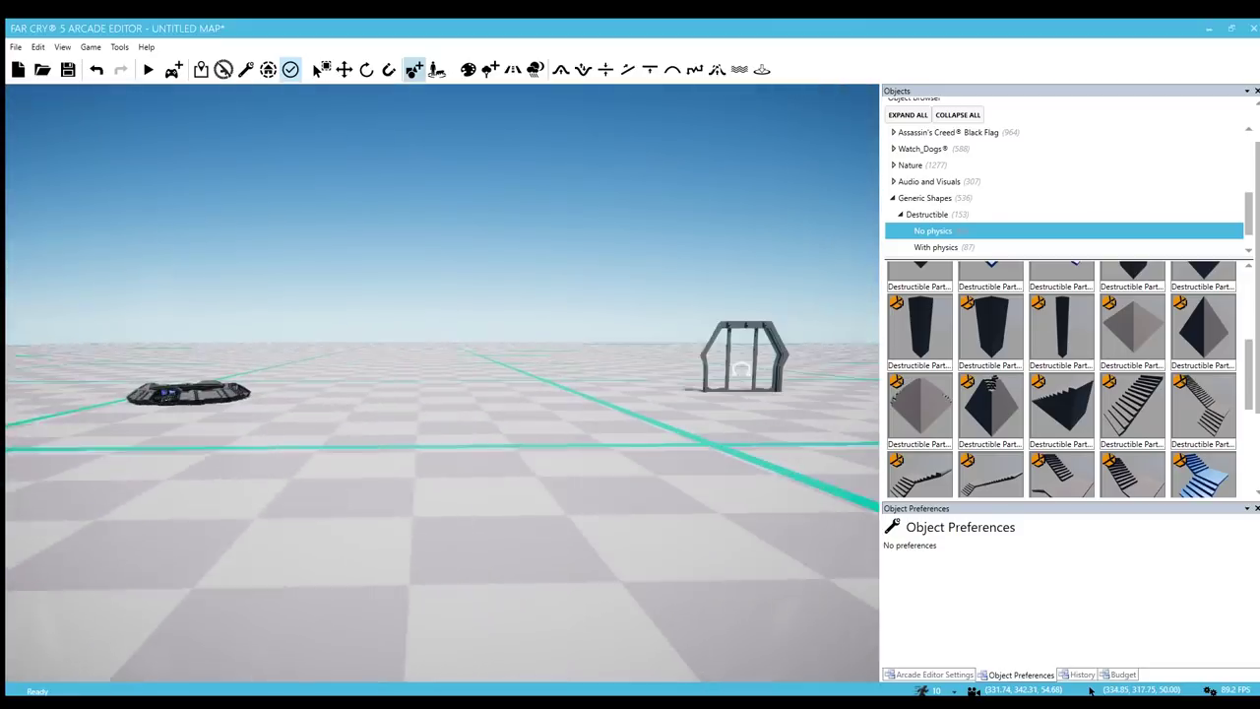
{"action": "right_click_drag", "start_coordinate": [497, 433], "coordinate": [522, 435]}
{"action": "left_click", "coordinate": [523, 435]}
{"action": "scroll", "coordinate": [1120, 308], "scroll_direction": "up", "scroll_amount": 1}
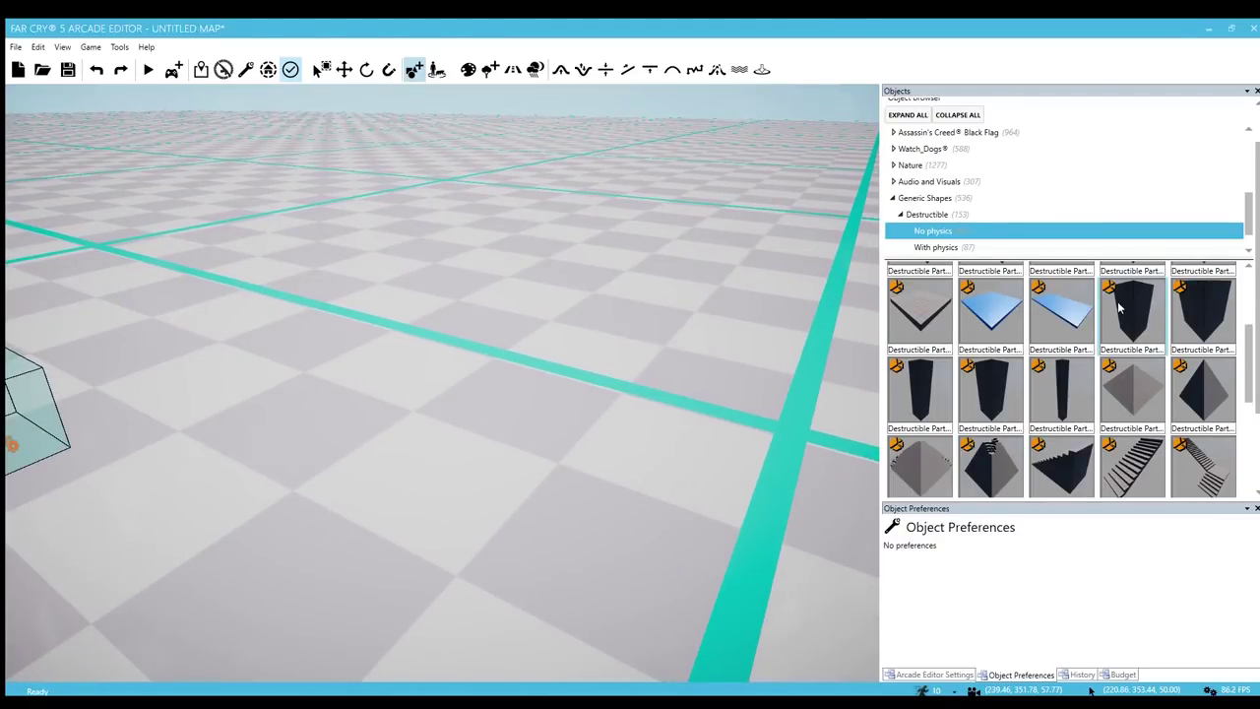
{"action": "left_click", "coordinate": [952, 244]}
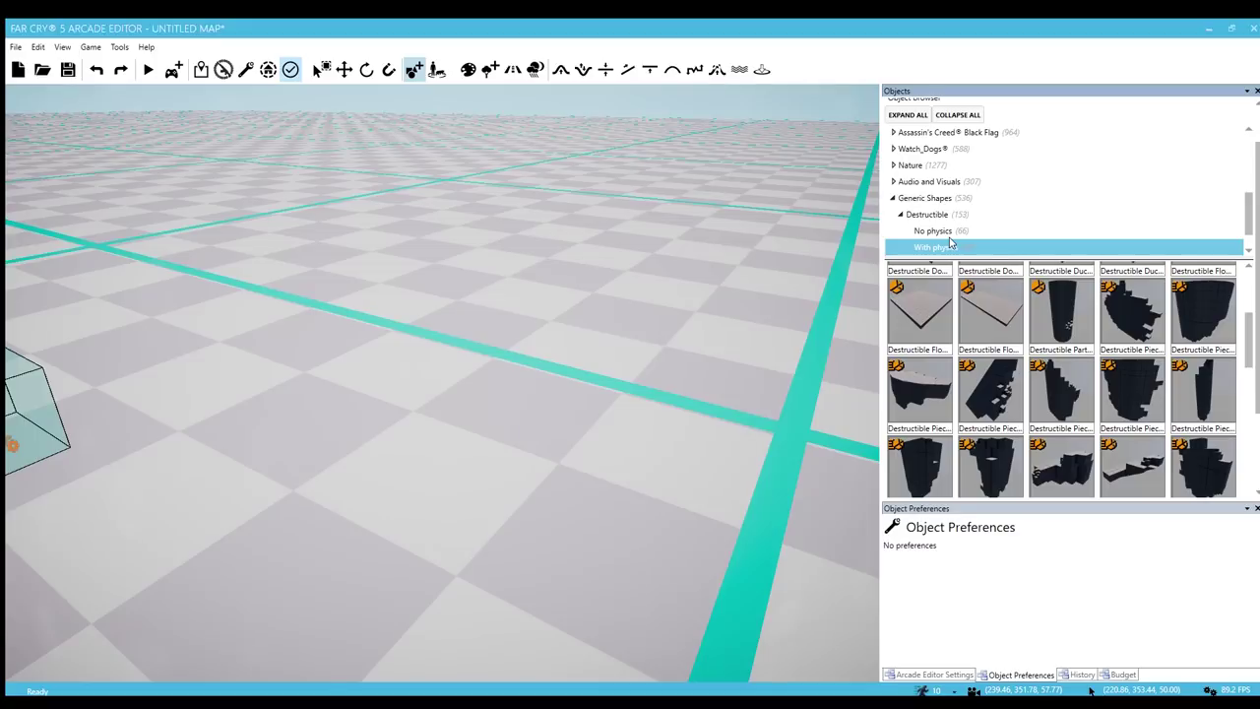
{"action": "left_click", "coordinate": [943, 232]}
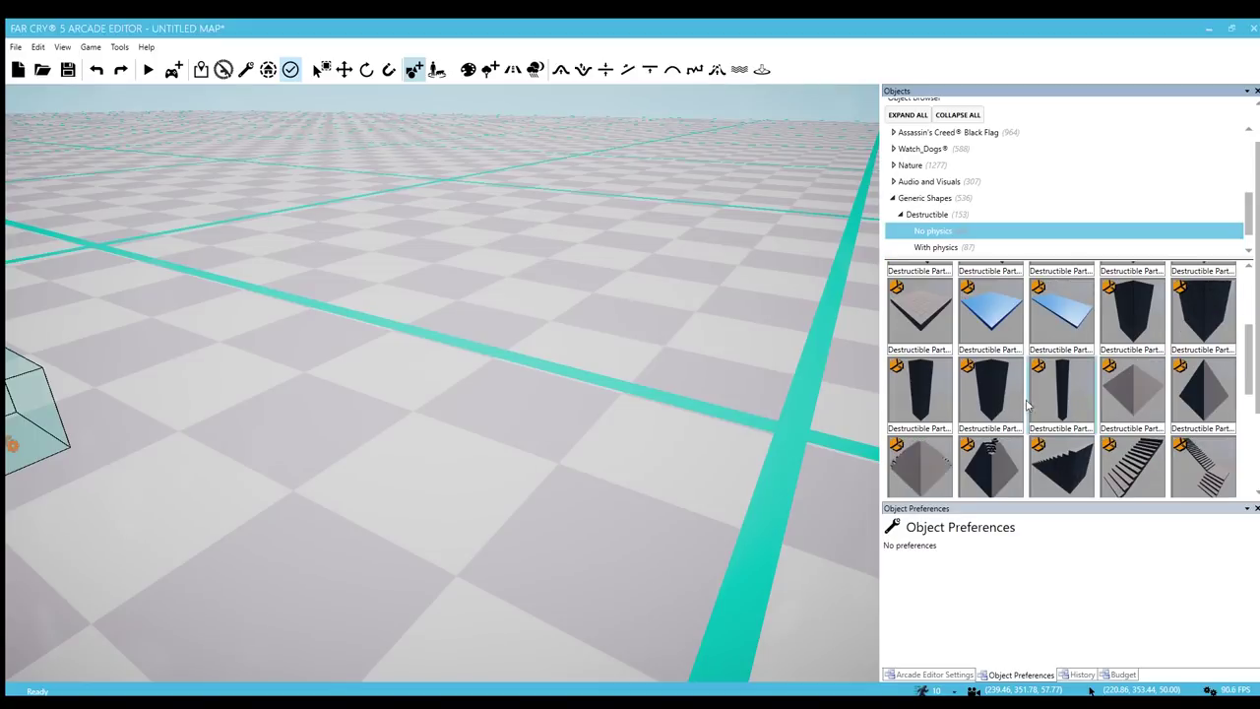
{"action": "scroll", "coordinate": [1027, 404], "scroll_direction": "up", "scroll_amount": 3}
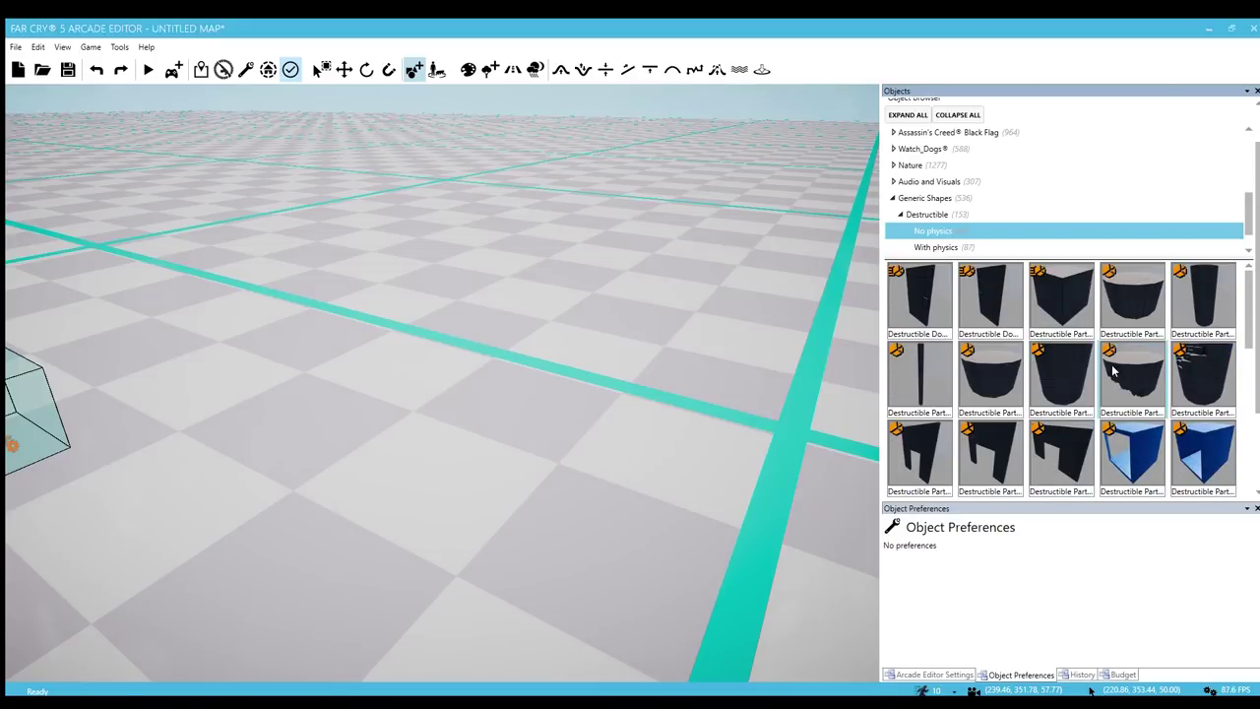
Place the wide destructible cylinder with the broken lower edge near the yellow car, and try out the small cylinder
{"action": "left_click_drag", "start_coordinate": [1114, 370], "coordinate": [423, 353]}
{"action": "right_click_drag", "start_coordinate": [459, 433], "coordinate": [591, 394]}
{"action": "key", "text": "s"}
{"action": "left_click_drag", "start_coordinate": [1133, 303], "coordinate": [657, 428]}
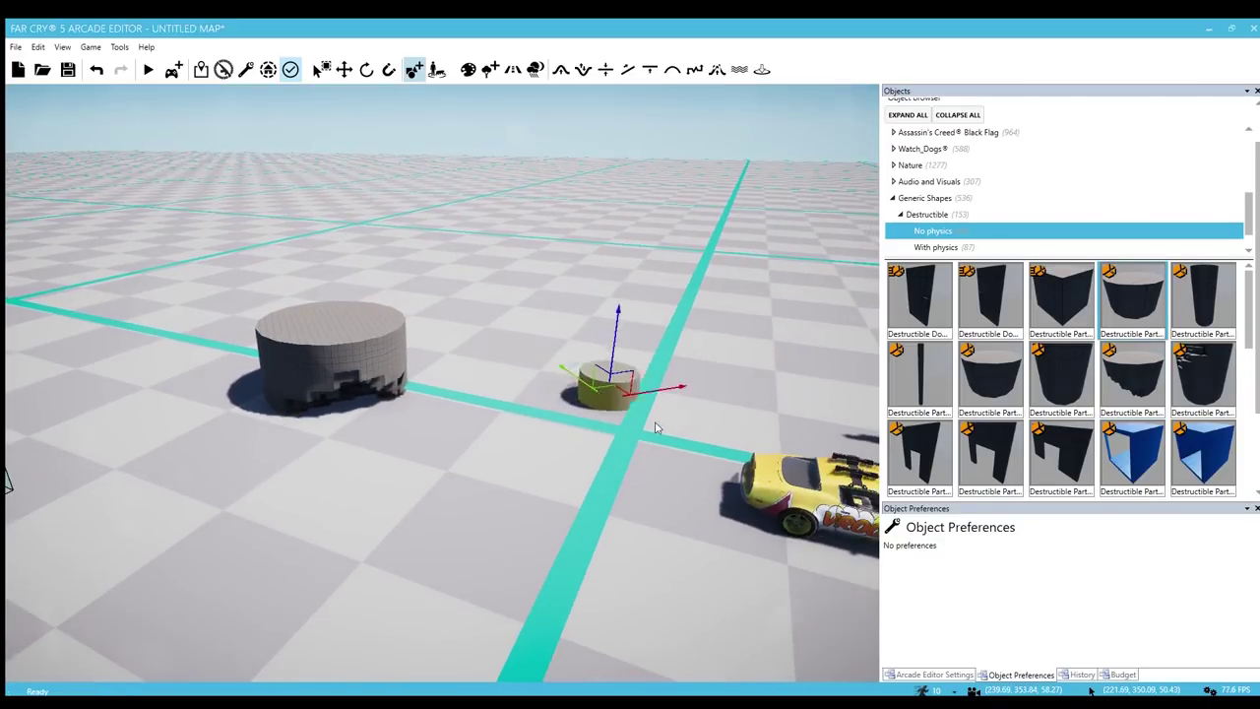
{"action": "key", "text": "w"}
Place a no-physics destructible door and the large intact cylinder beside the broken cylinder
{"action": "left_click", "coordinate": [923, 303]}
{"action": "left_click_drag", "start_coordinate": [420, 481], "coordinate": [502, 413]}
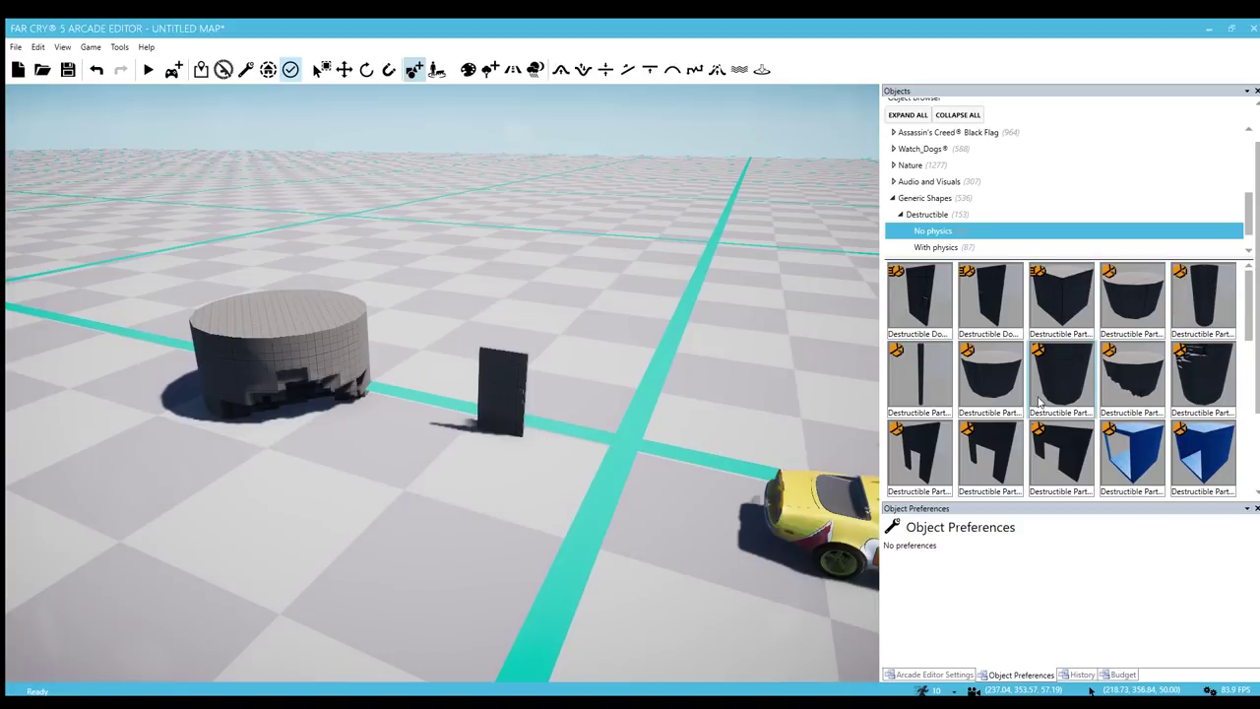
{"action": "left_click_drag", "start_coordinate": [1049, 380], "coordinate": [631, 350]}
Place the solid destructible staircase from the No physics group between the broken cylinder and the large cylinder
{"action": "left_click", "coordinate": [945, 247]}
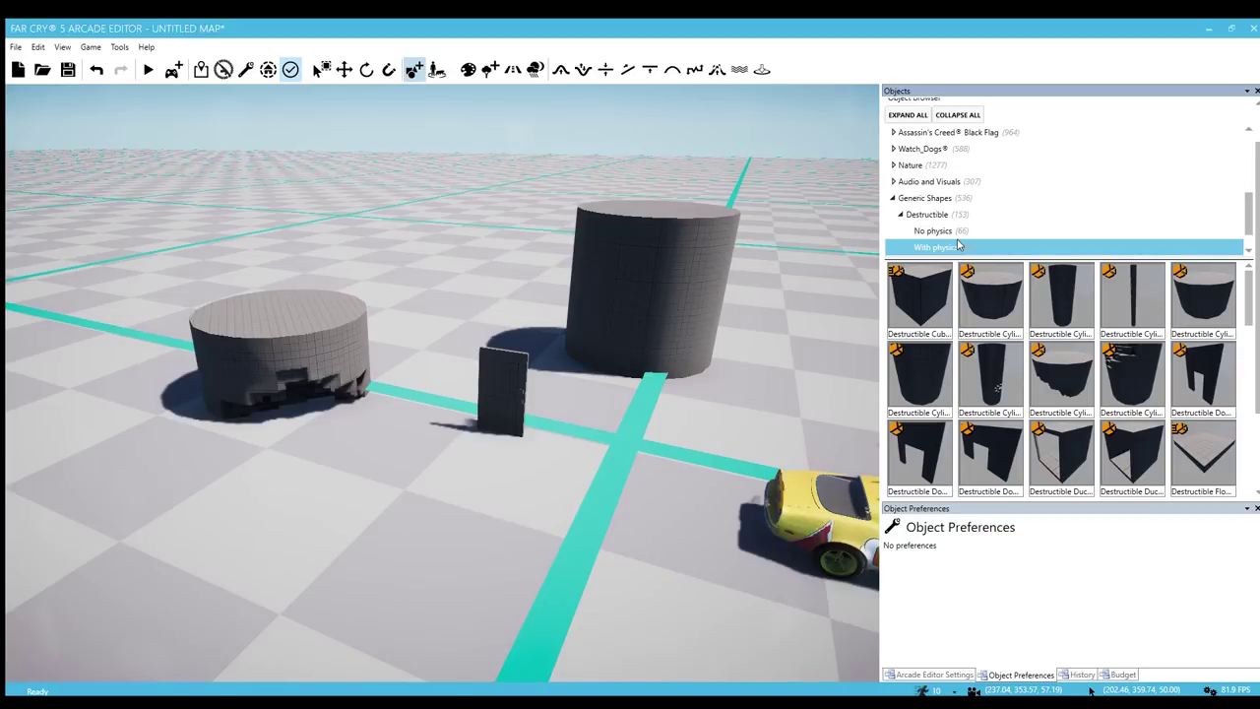
{"action": "left_click", "coordinate": [932, 229]}
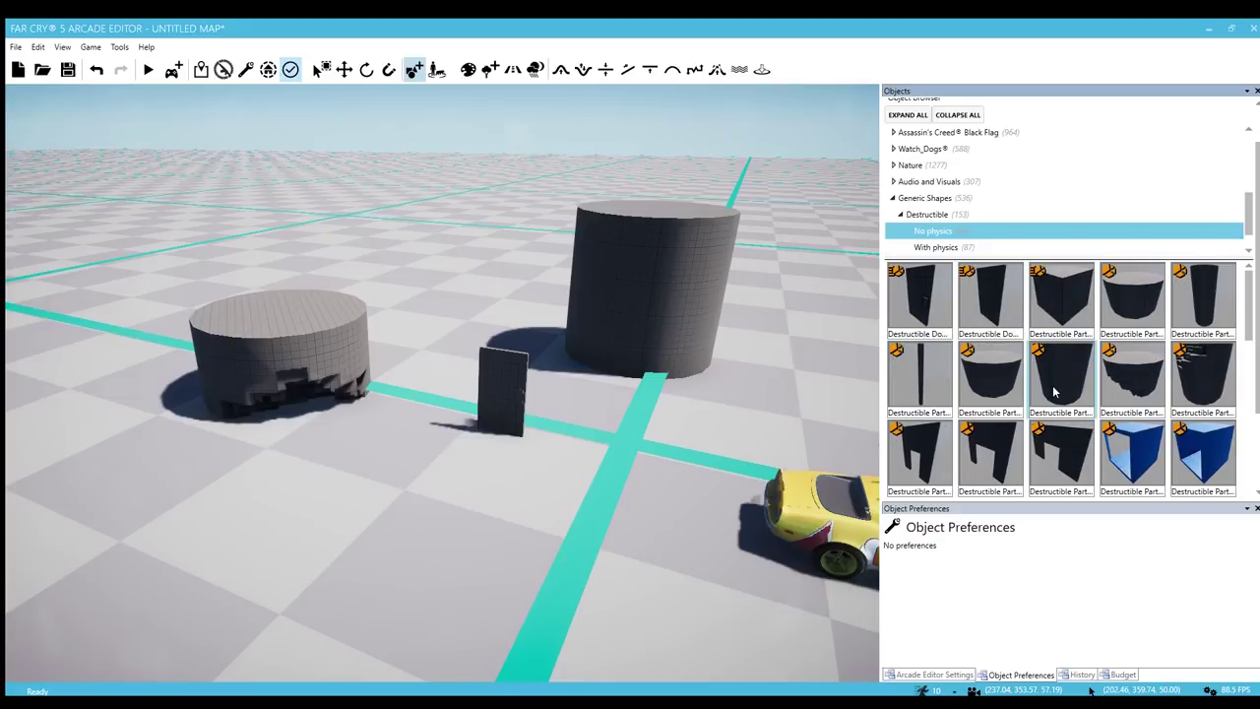
{"action": "scroll", "coordinate": [1056, 391], "scroll_direction": "down", "scroll_amount": 6}
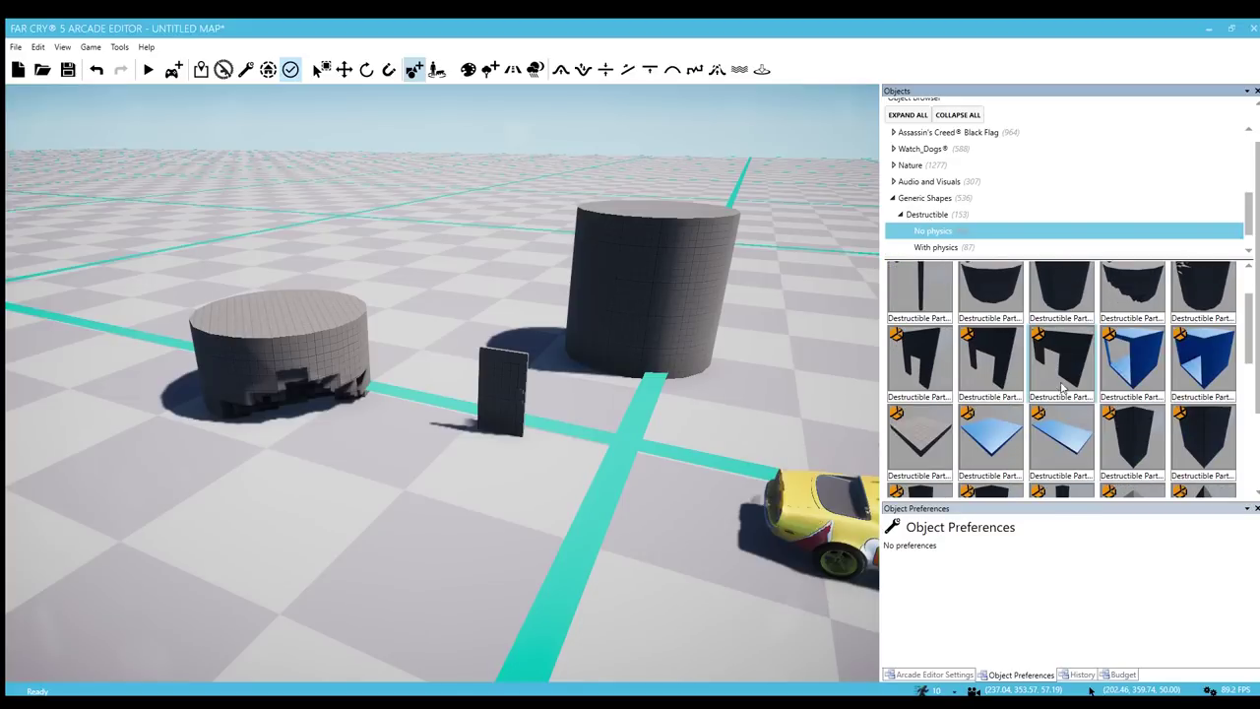
{"action": "left_click", "coordinate": [1074, 393]}
{"action": "right_click_drag", "start_coordinate": [498, 481], "coordinate": [500, 512]}
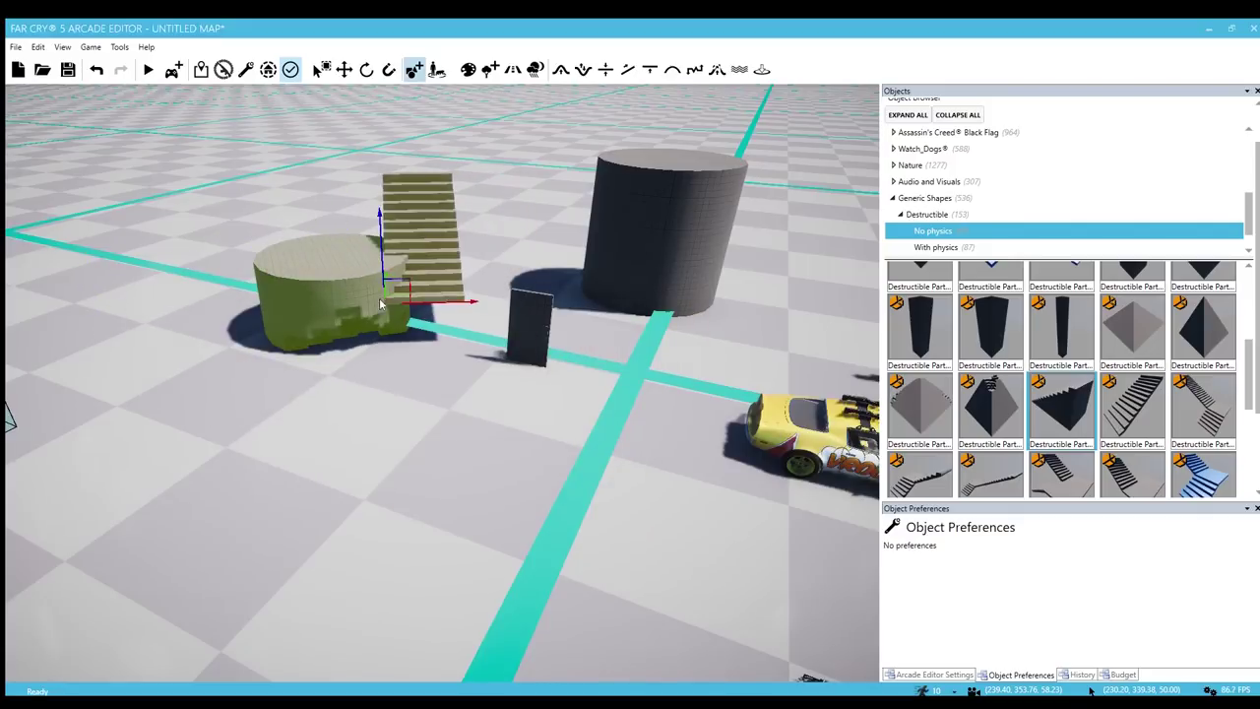
{"action": "left_click", "coordinate": [449, 296]}
{"action": "key", "text": "w"}
Place a destructible ramp in front of the large cylinder and add the hollow cylinder with the ruined upper edge
{"action": "scroll", "coordinate": [1199, 399], "scroll_direction": "down", "scroll_amount": 3}
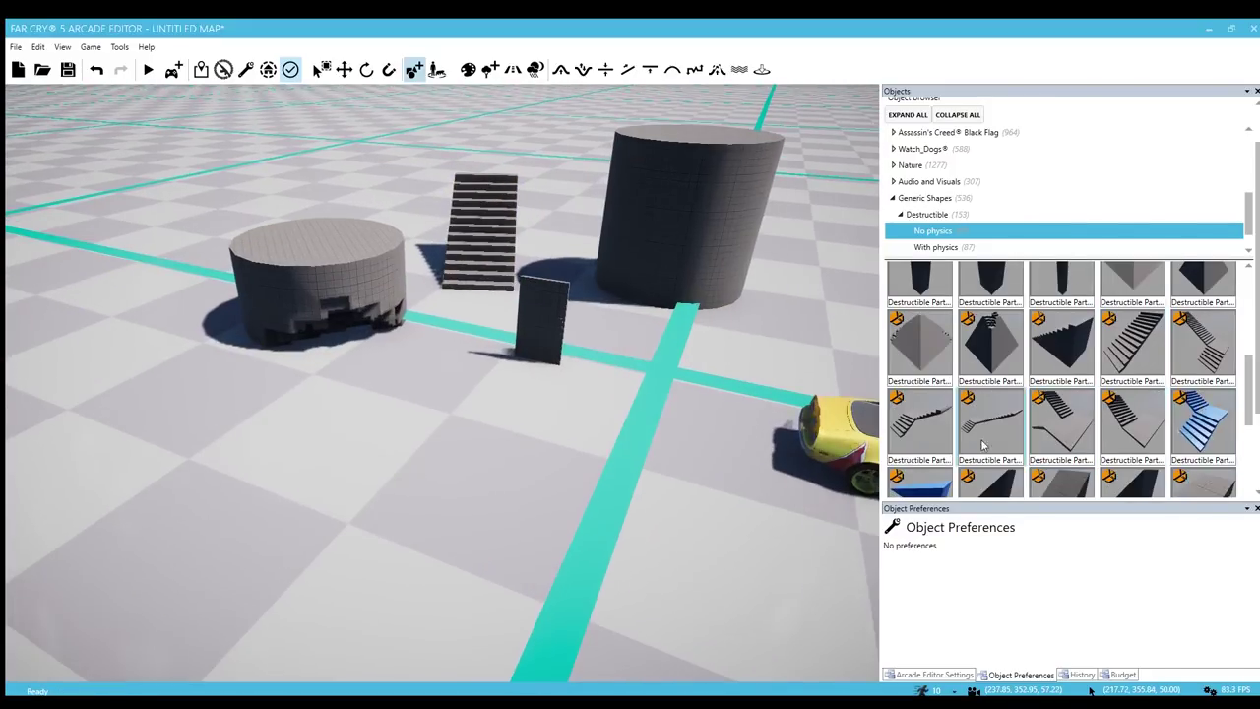
{"action": "left_click_drag", "start_coordinate": [1065, 369], "coordinate": [635, 424]}
{"action": "scroll", "coordinate": [980, 396], "scroll_direction": "down", "scroll_amount": 1}
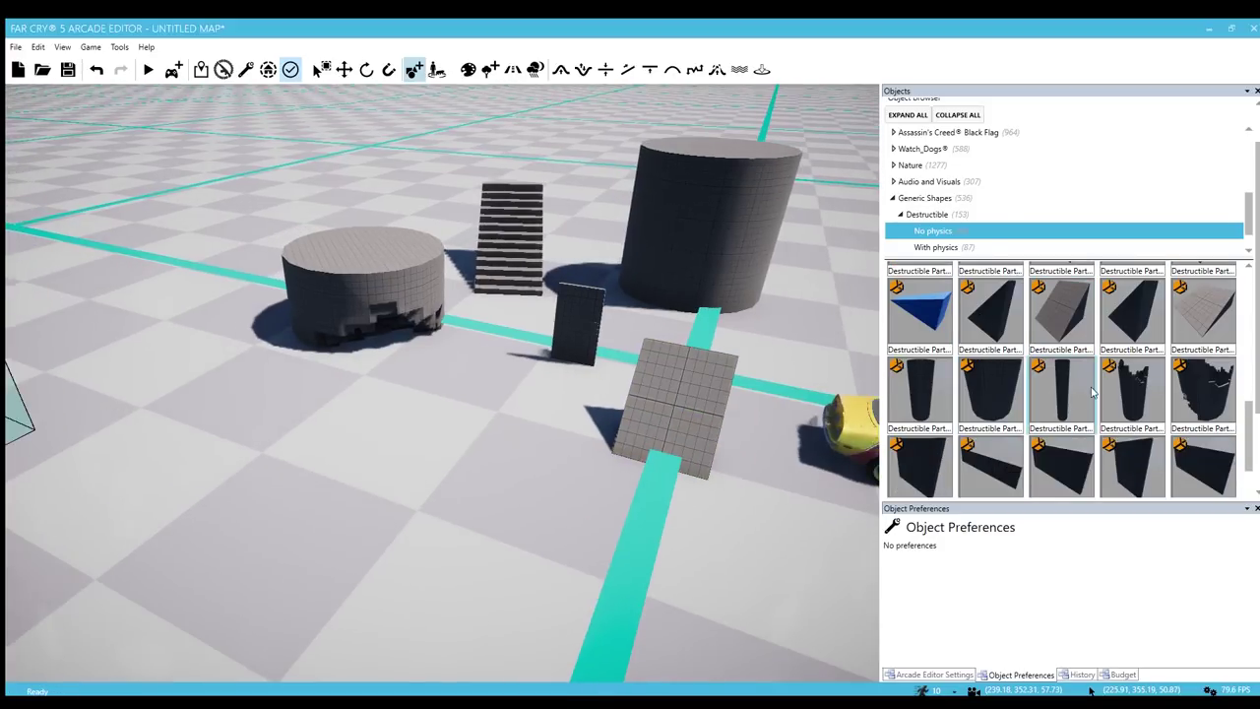
{"action": "left_click_drag", "start_coordinate": [1179, 396], "coordinate": [634, 445]}
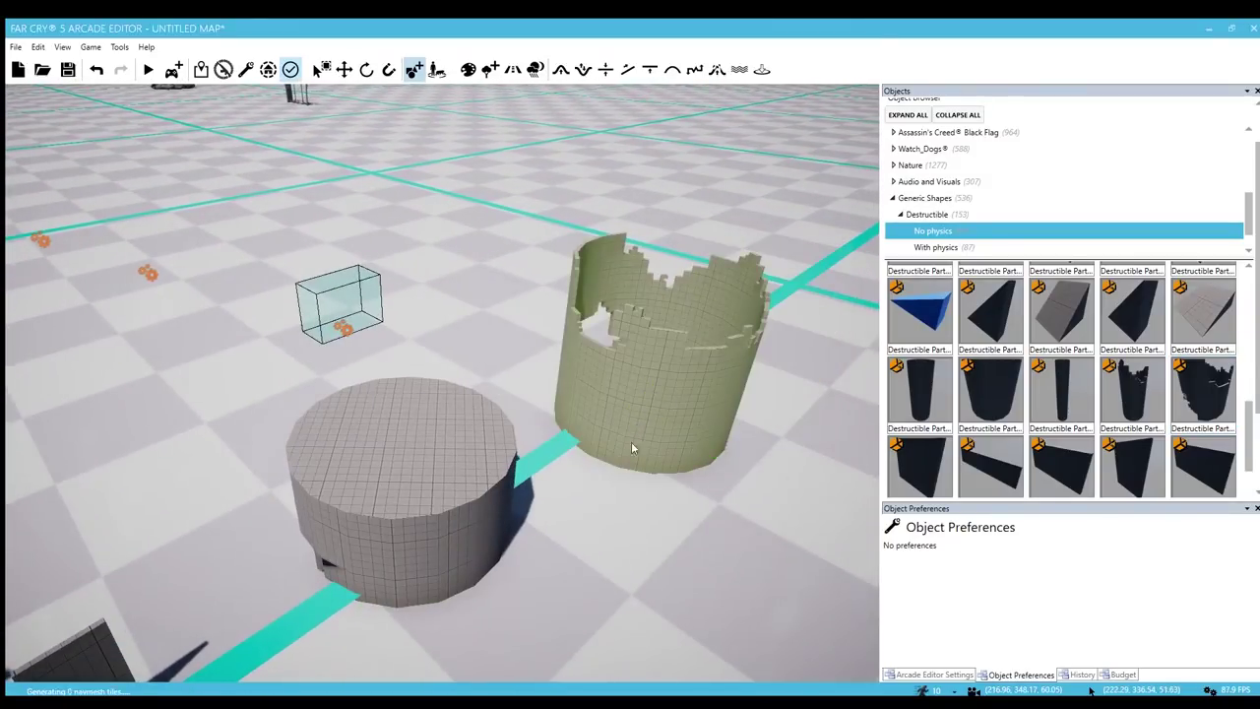
Place the destructible wall with a square window opening in front of the wide cylinder, and a small framed glass window beside it
{"action": "scroll", "coordinate": [1101, 449], "scroll_direction": "down", "scroll_amount": 2}
{"action": "left_click_drag", "start_coordinate": [1127, 431], "coordinate": [448, 488]}
{"action": "scroll", "coordinate": [1073, 399], "scroll_direction": "down", "scroll_amount": 1}
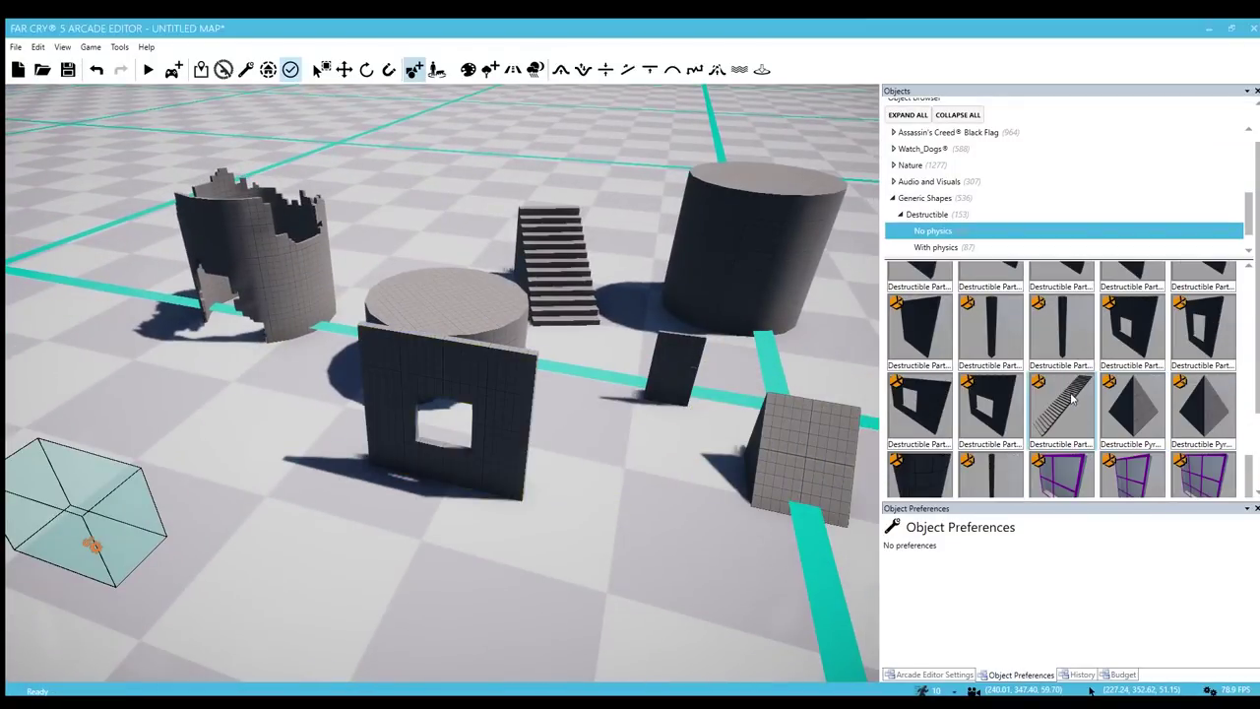
{"action": "scroll", "coordinate": [1127, 402], "scroll_direction": "down", "scroll_amount": 1}
{"action": "left_click_drag", "start_coordinate": [1062, 425], "coordinate": [587, 455]}
Try out the Destructible Tube 50x100 near the placed window
{"action": "left_click_drag", "start_coordinate": [923, 428], "coordinate": [450, 506]}
{"action": "key", "text": "w"}
{"action": "key", "text": "d"}
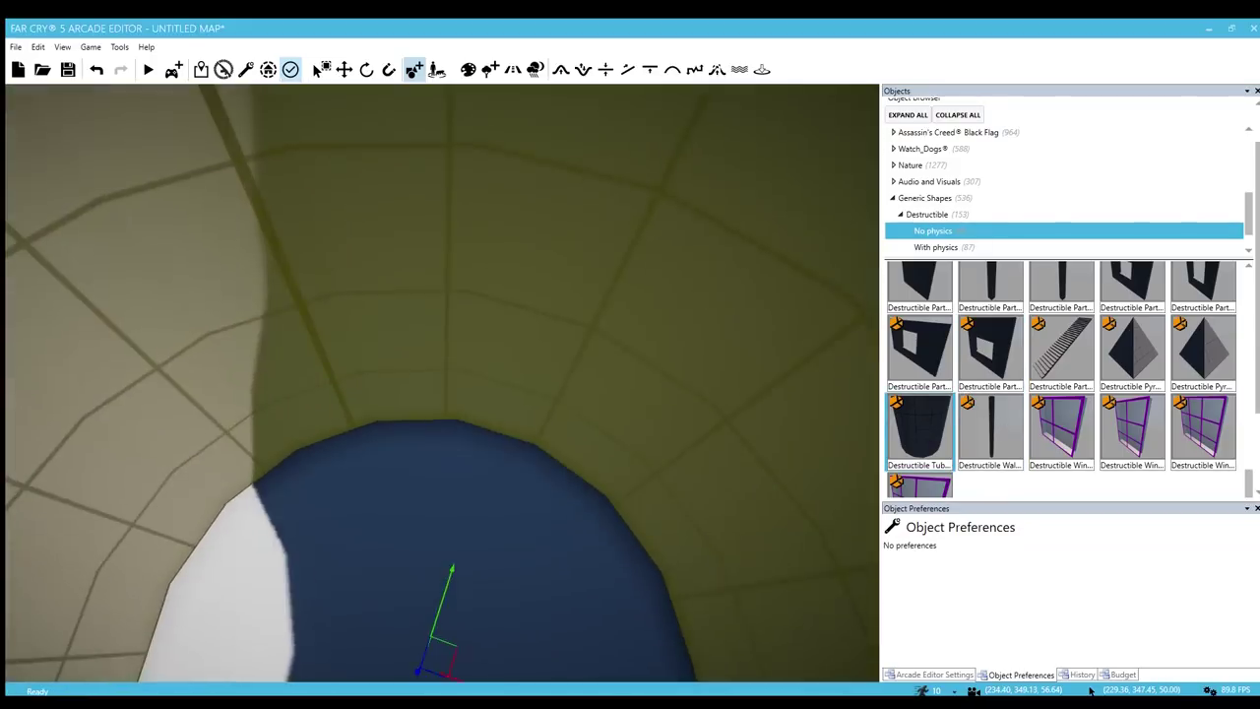
Place a flat destructible floor slab from the No physics group behind the ramp
{"action": "scroll", "coordinate": [442, 470], "scroll_direction": "down", "scroll_amount": 5}
{"action": "mouse_move", "coordinate": [1257, 396]}
{"action": "left_mouse_down"}
{"action": "mouse_move", "coordinate": [1249, 487]}
{"action": "mouse_move", "coordinate": [1244, 376]}
{"action": "left_mouse_up"}
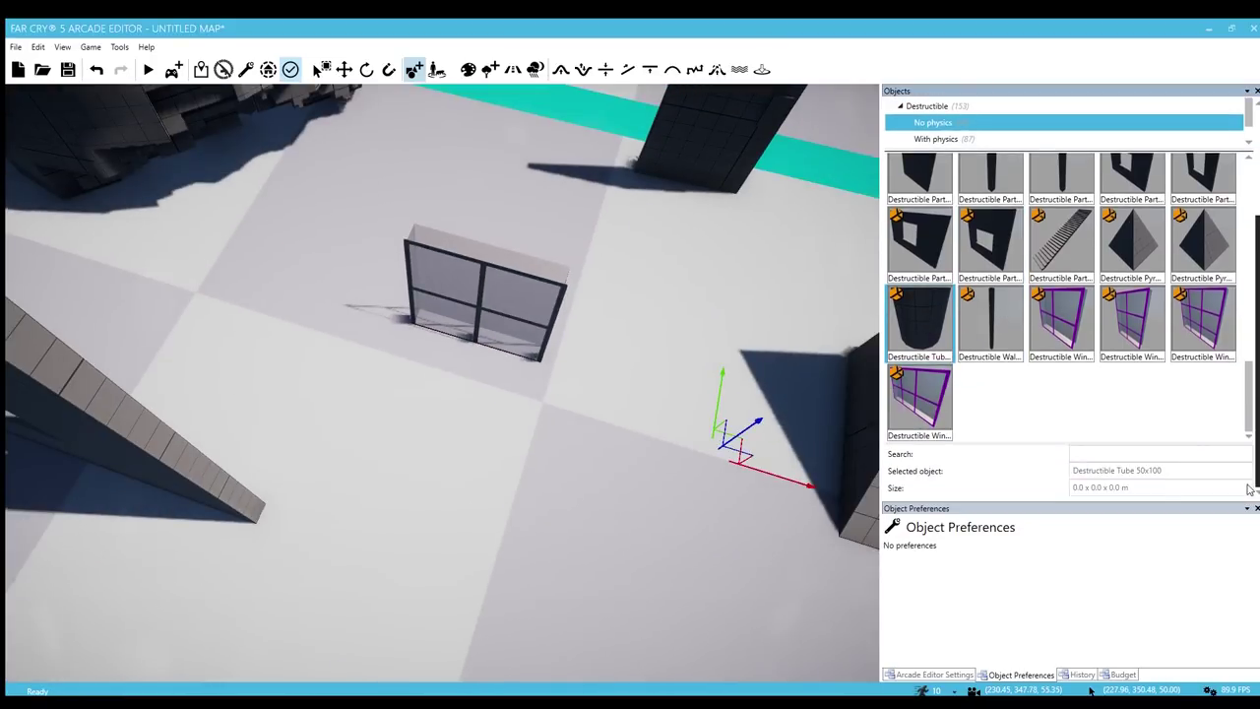
{"action": "scroll", "coordinate": [400, 367], "scroll_direction": "down", "scroll_amount": 4}
{"action": "scroll", "coordinate": [1032, 366], "scroll_direction": "up", "scroll_amount": 4}
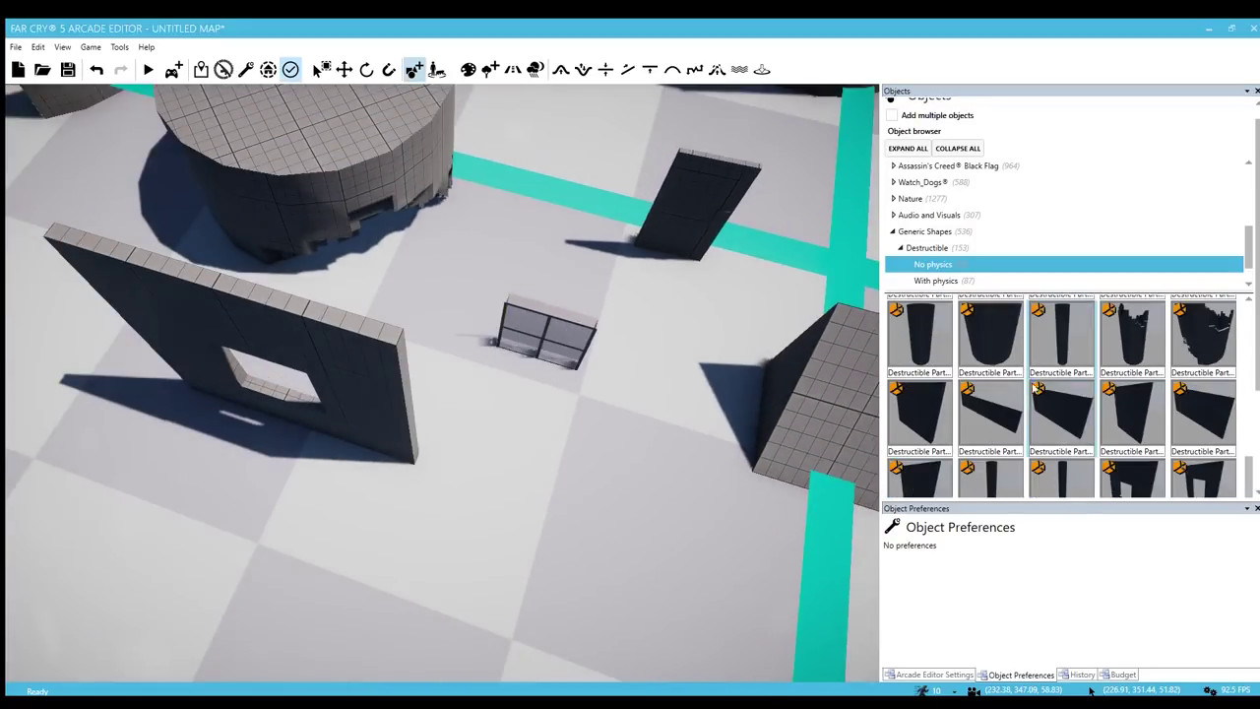
{"action": "scroll", "coordinate": [1037, 388], "scroll_direction": "up", "scroll_amount": 3}
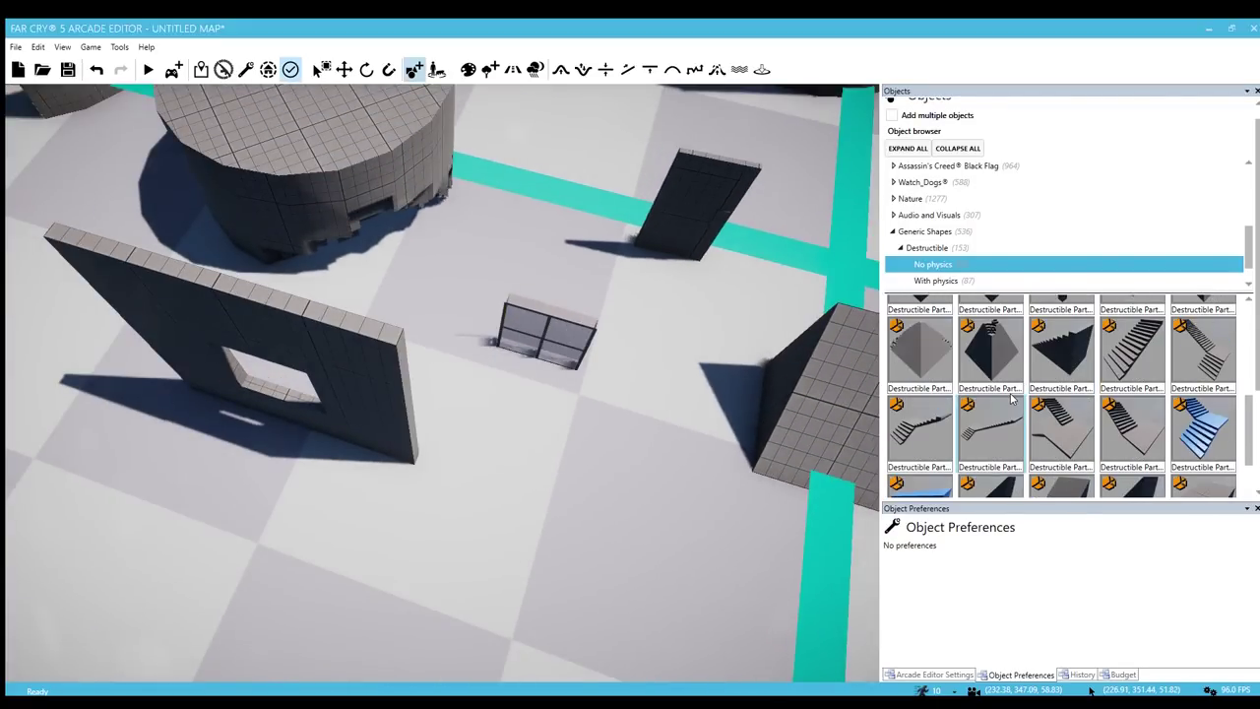
{"action": "scroll", "coordinate": [1011, 396], "scroll_direction": "up", "scroll_amount": 3}
{"action": "left_click_drag", "start_coordinate": [1017, 418], "coordinate": [619, 497]}
{"action": "left_click", "coordinate": [620, 497]}
Select all the placed destructible shapes together, add the yellow car to the selection, and clear it
{"action": "right_click_drag", "start_coordinate": [619, 497], "coordinate": [604, 518]}
{"action": "key", "text": "2"}
{"action": "right_click_drag", "start_coordinate": [450, 531], "coordinate": [301, 527]}
{"action": "key", "text": "s"}
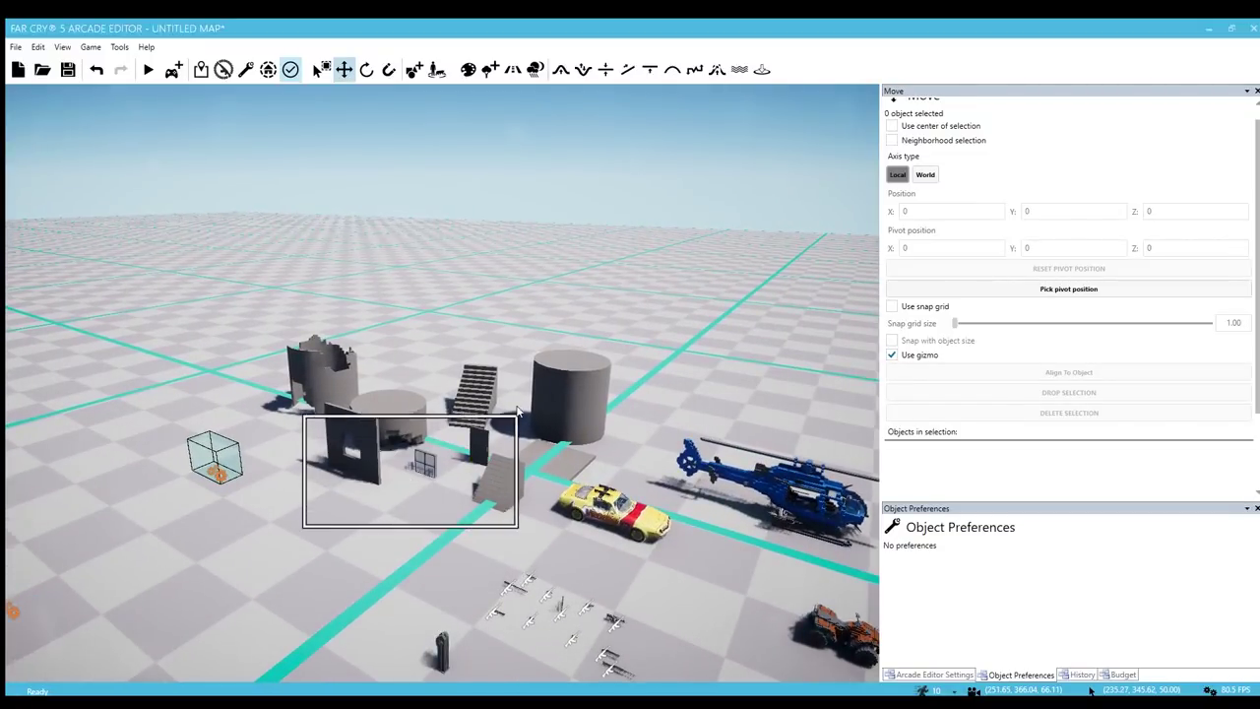
{"action": "left_click_drag", "start_coordinate": [516, 410], "coordinate": [549, 360]}
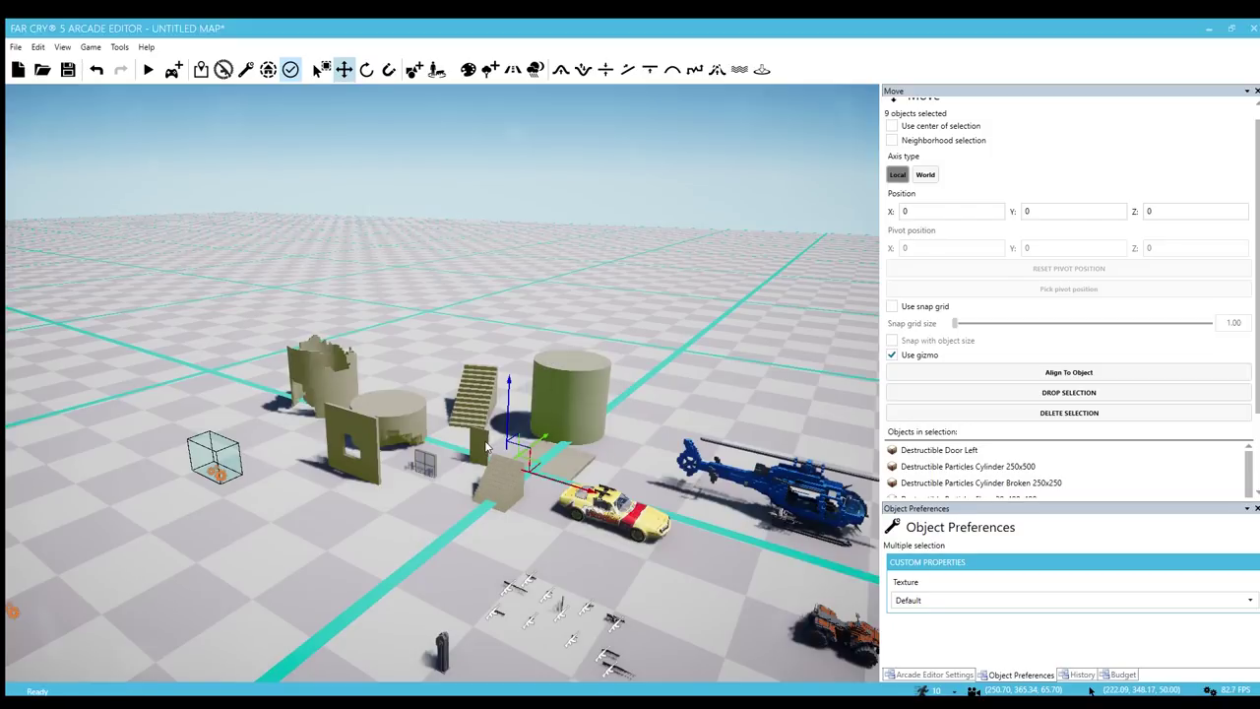
{"action": "left_click", "coordinate": [610, 522], "text": "ctrl"}
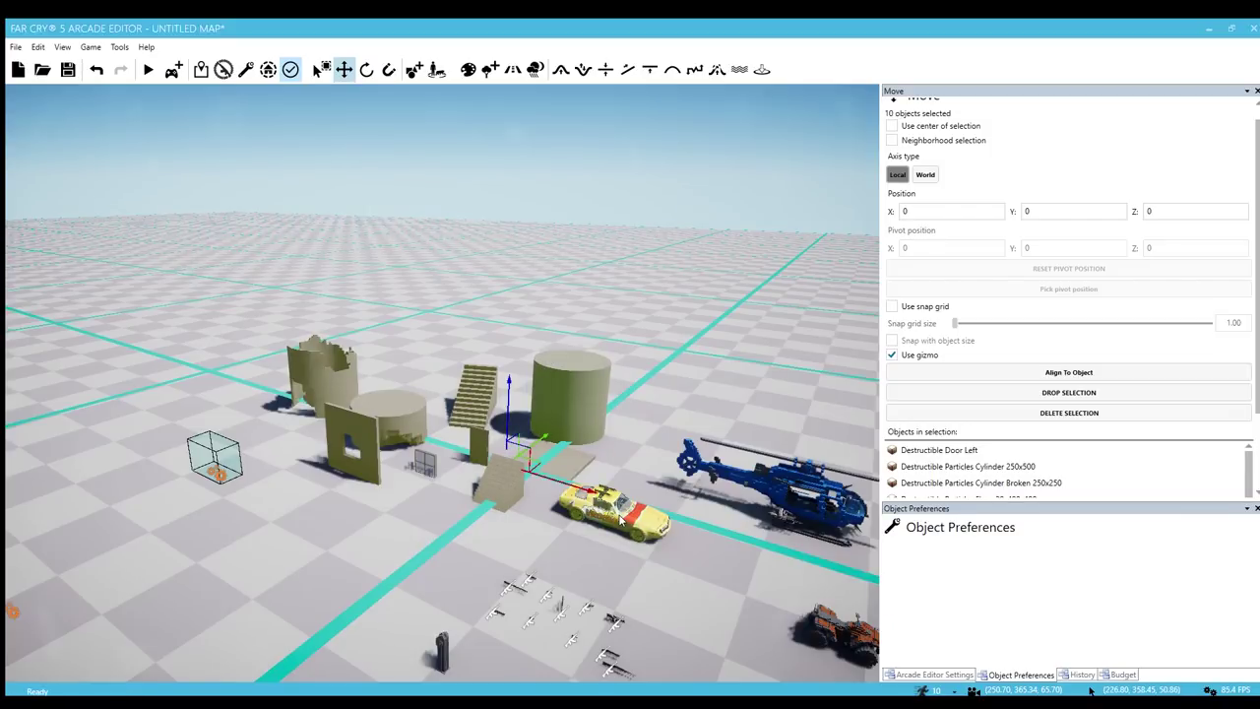
{"action": "left_click", "coordinate": [303, 537]}
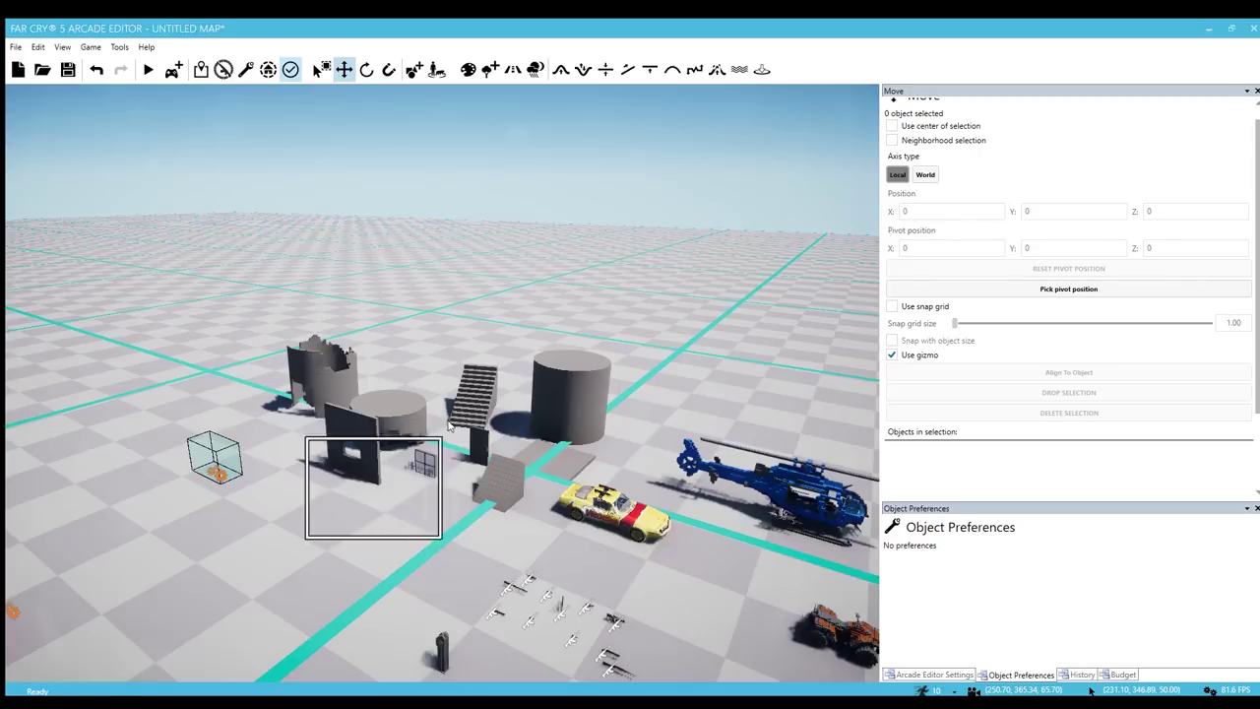
Select only the placed destructible shapes, set their texture to Concrete_Old, and deselect them
{"action": "left_click_drag", "start_coordinate": [449, 425], "coordinate": [539, 342]}
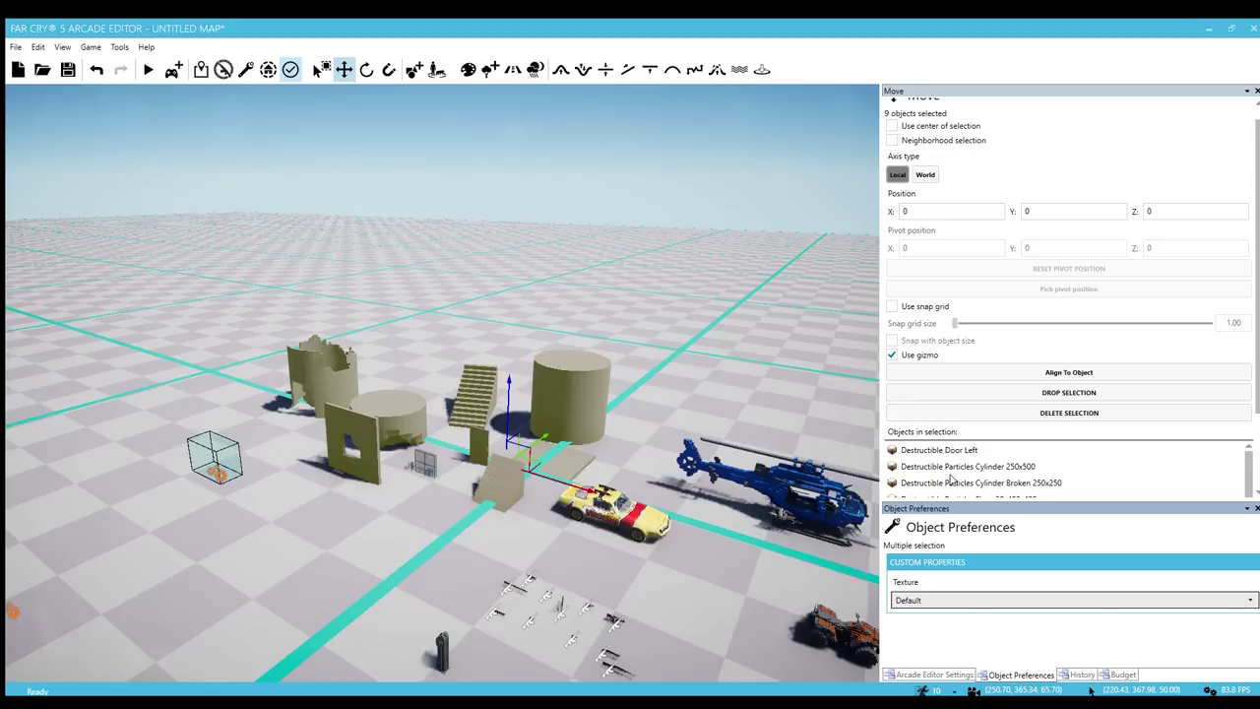
{"action": "left_click", "coordinate": [951, 493]}
{"action": "key", "text": "w"}
{"action": "right_click_drag", "start_coordinate": [425, 530], "coordinate": [409, 591]}
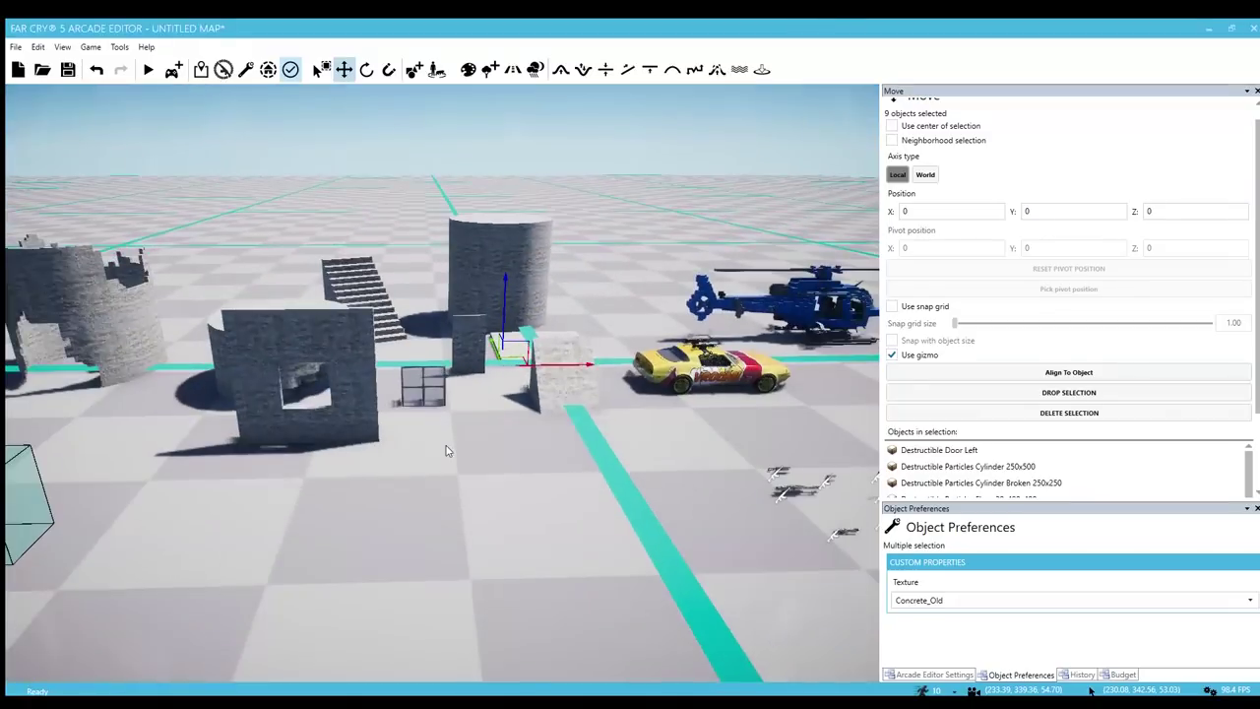
{"action": "left_click", "coordinate": [453, 483]}
{"action": "right_click_drag", "start_coordinate": [452, 479], "coordinate": [472, 491]}
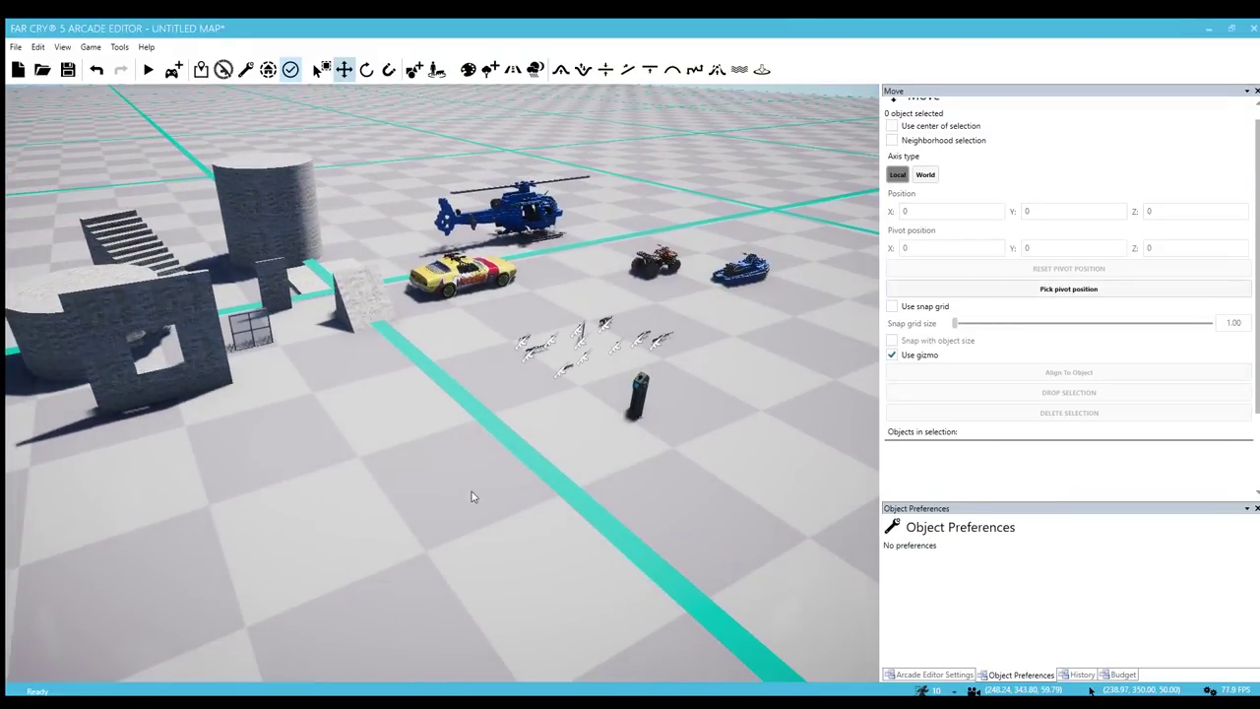
Place the Destructible Cylinder Broken 250x500 from the With physics group on the open floor beyond the green-lit pole
{"action": "key", "text": "5"}
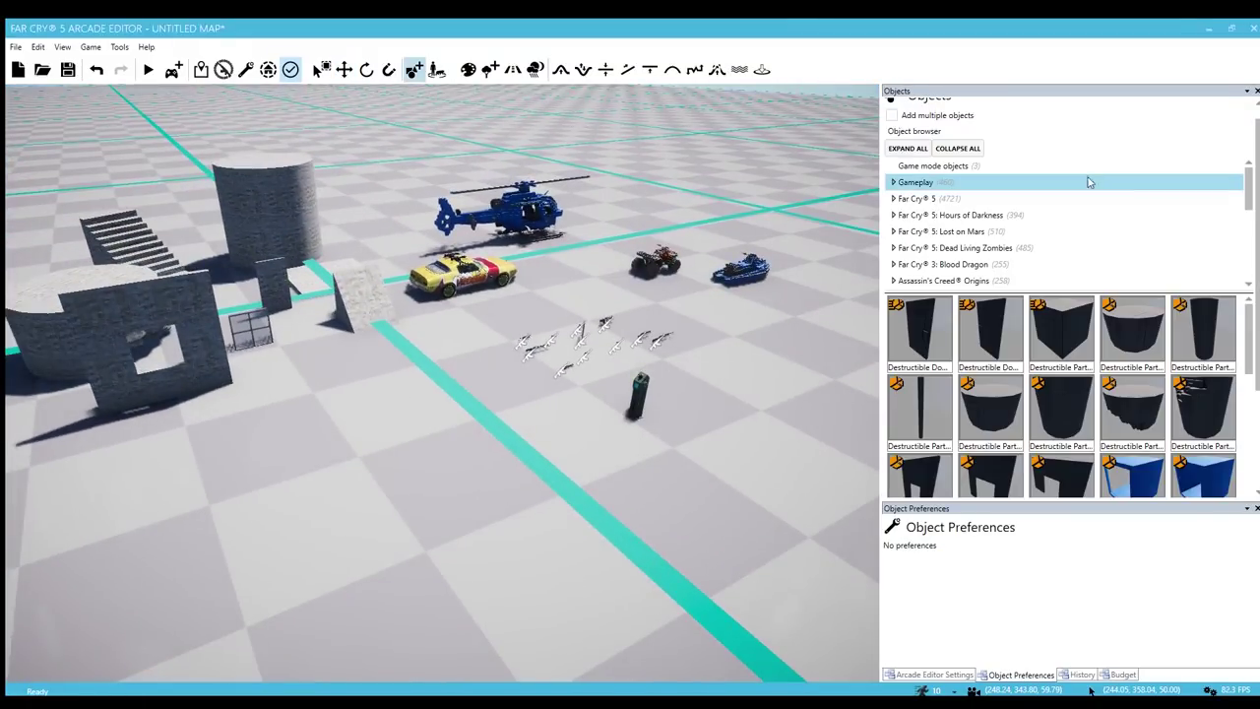
{"action": "mouse_move", "coordinate": [1255, 348]}
{"action": "left_mouse_down"}
{"action": "mouse_move", "coordinate": [1255, 386]}
{"action": "mouse_move", "coordinate": [1256, 372]}
{"action": "left_mouse_up"}
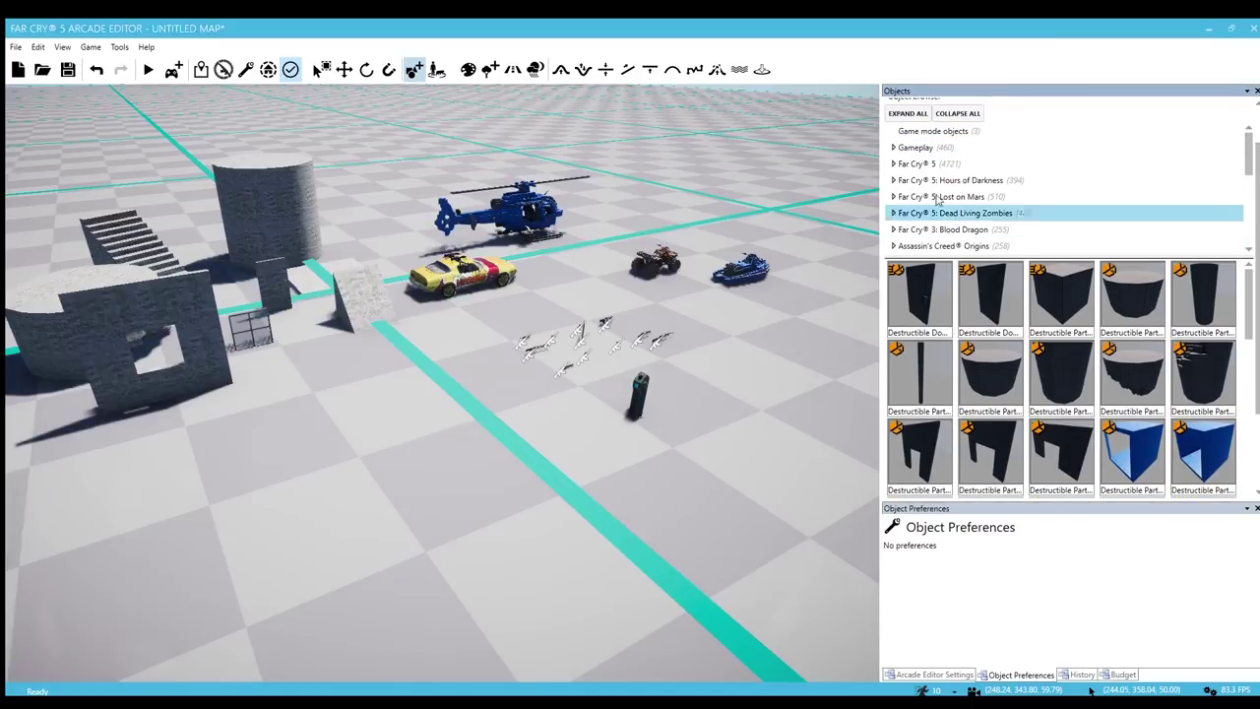
{"action": "scroll", "coordinate": [942, 207], "scroll_direction": "down", "scroll_amount": 4}
{"action": "left_click", "coordinate": [936, 214]}
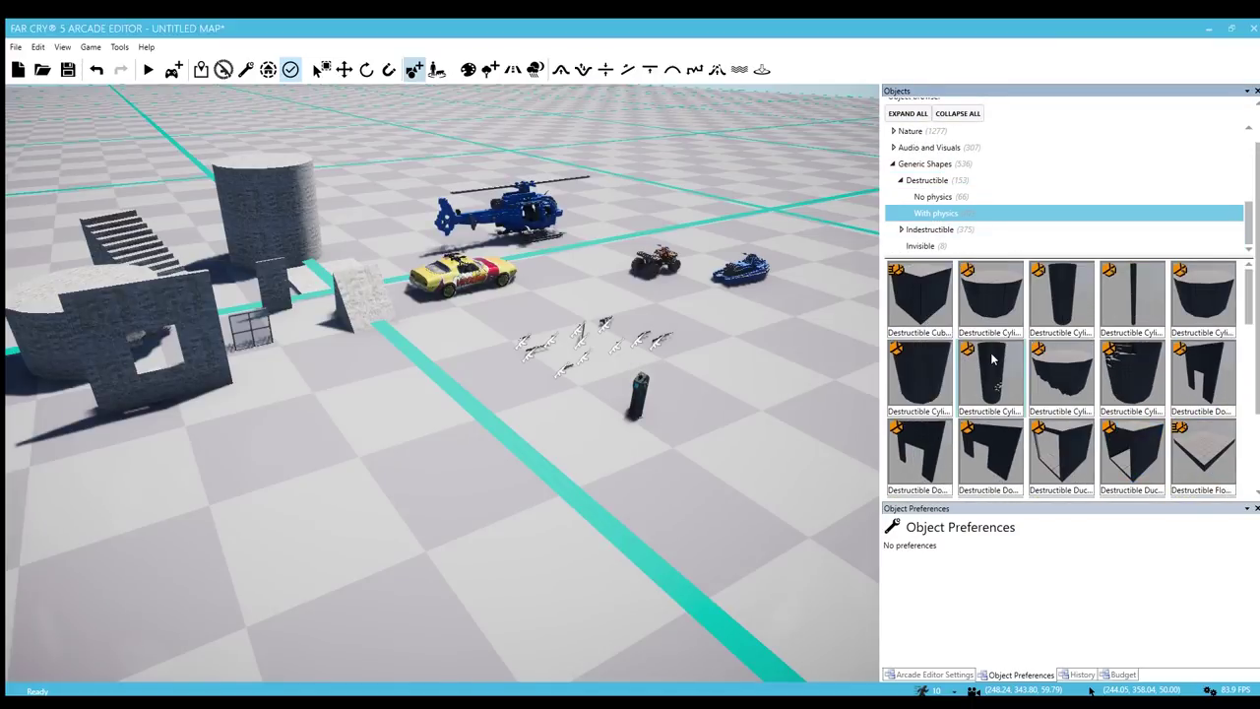
{"action": "left_click", "coordinate": [1133, 375]}
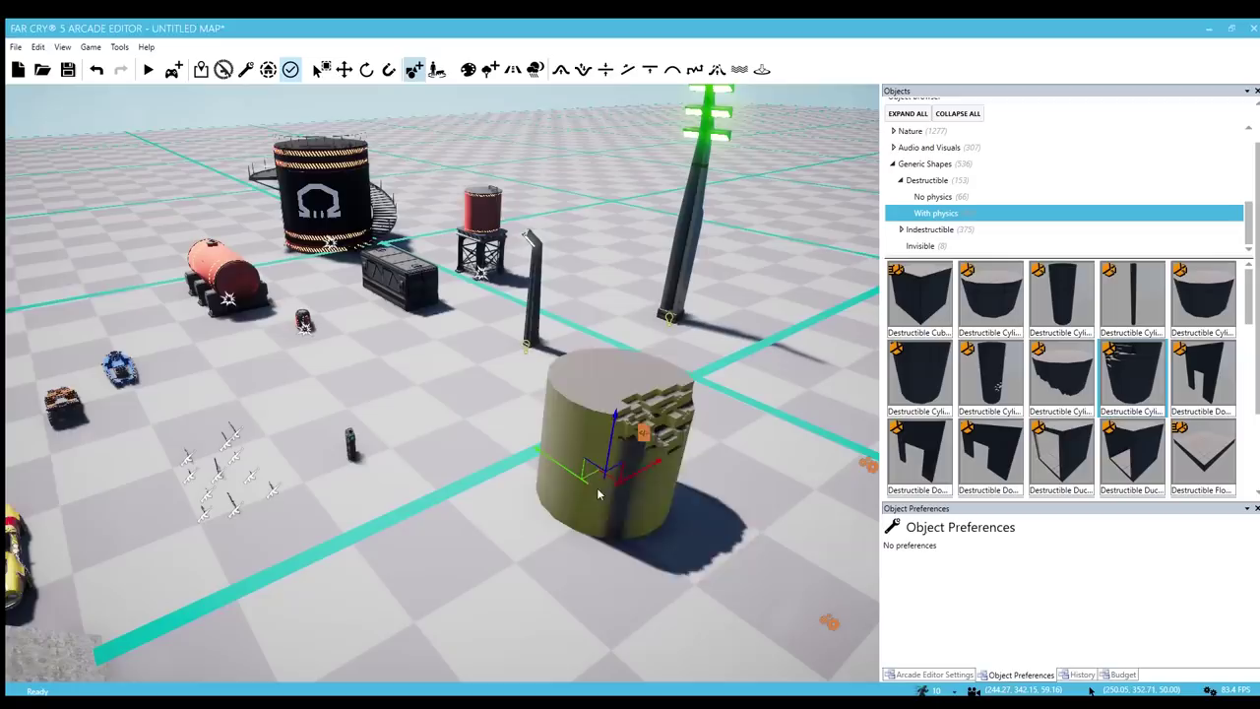
{"action": "right_click_drag", "start_coordinate": [617, 486], "coordinate": [561, 423]}
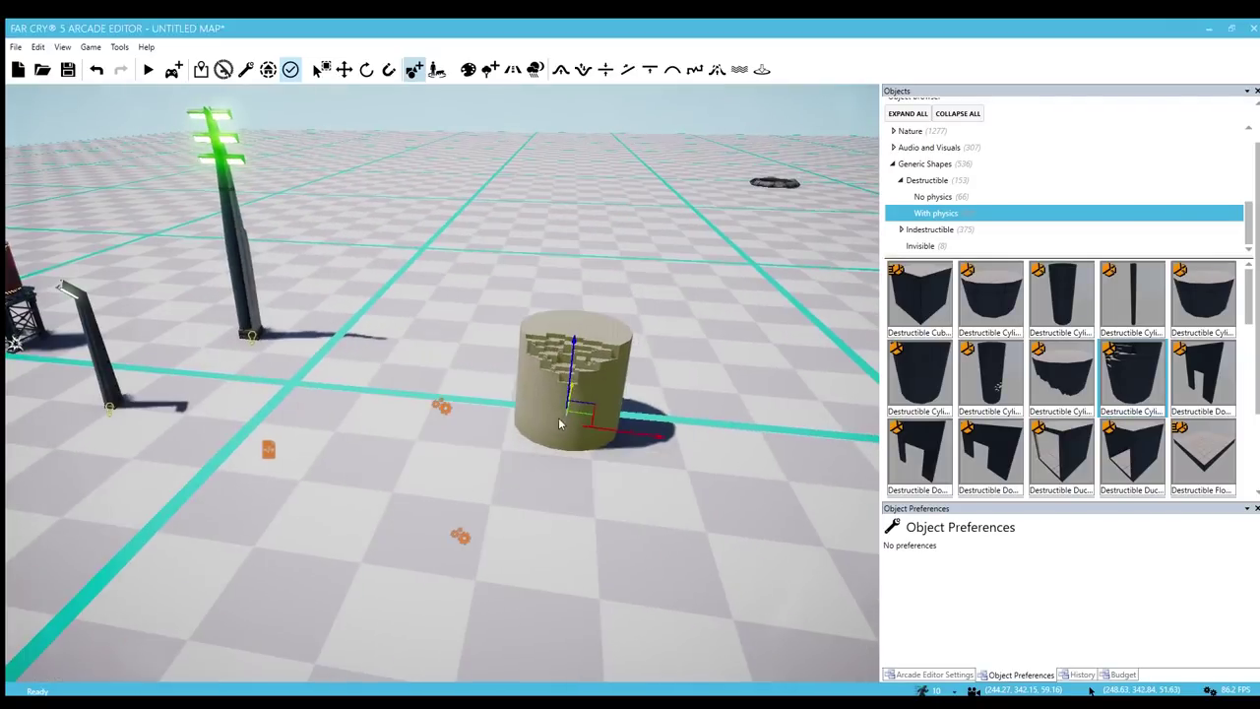
Place the Destructible Door Wall 400x600x20, the thin Destructible Cylinder 20x500 and a flat jagged wall piece near the broken cylinder
{"action": "left_click", "coordinate": [990, 453]}
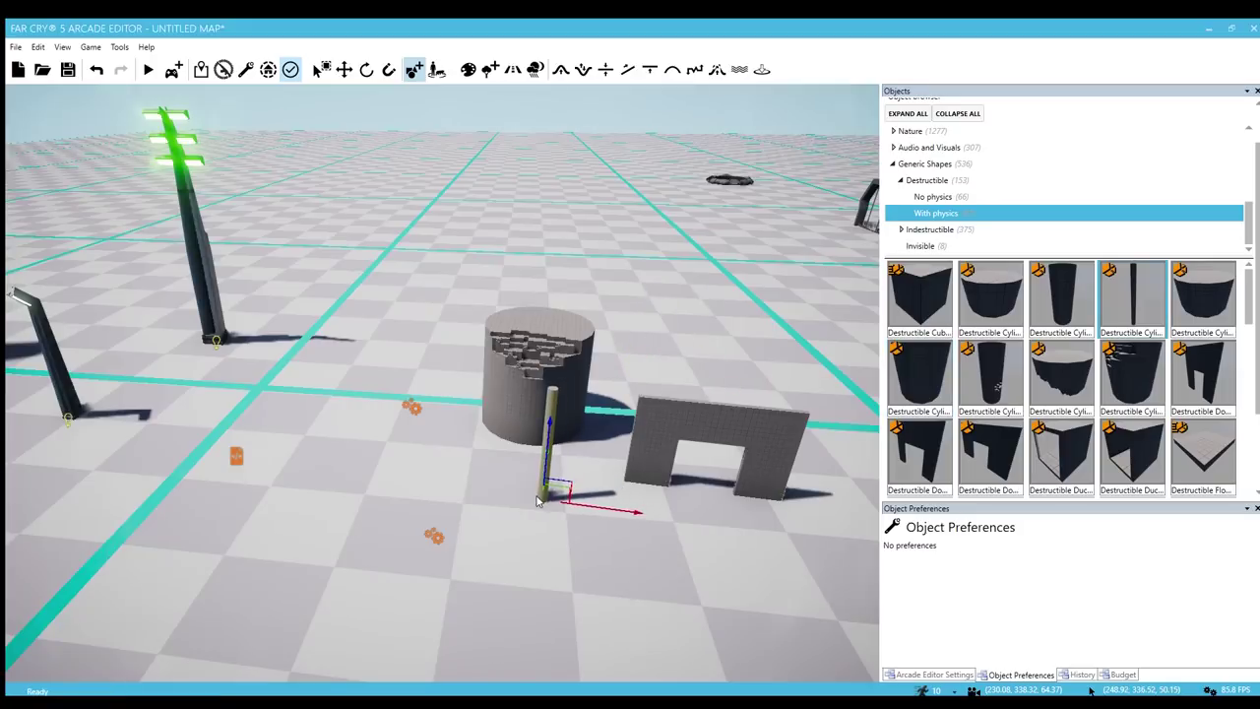
{"action": "left_click", "coordinate": [537, 501]}
{"action": "scroll", "coordinate": [1054, 416], "scroll_direction": "down", "scroll_amount": 3}
{"action": "left_click", "coordinate": [1116, 330]}
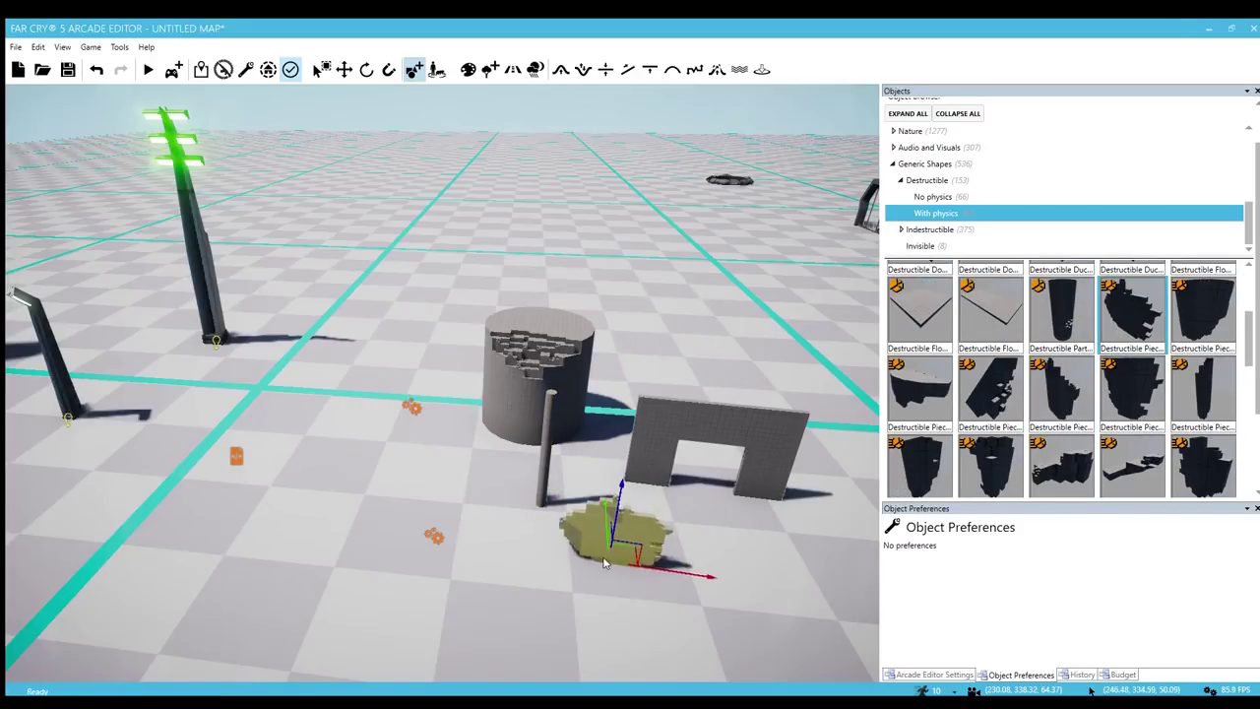
{"action": "left_click", "coordinate": [617, 532]}
Place a curved ruined piece beside the jagged wall piece, and a sloped broken piece further along the row
{"action": "right_click_drag", "start_coordinate": [439, 513], "coordinate": [441, 508]}
{"action": "key", "text": "w"}
{"action": "scroll", "coordinate": [444, 504], "scroll_direction": "down", "scroll_amount": 6}
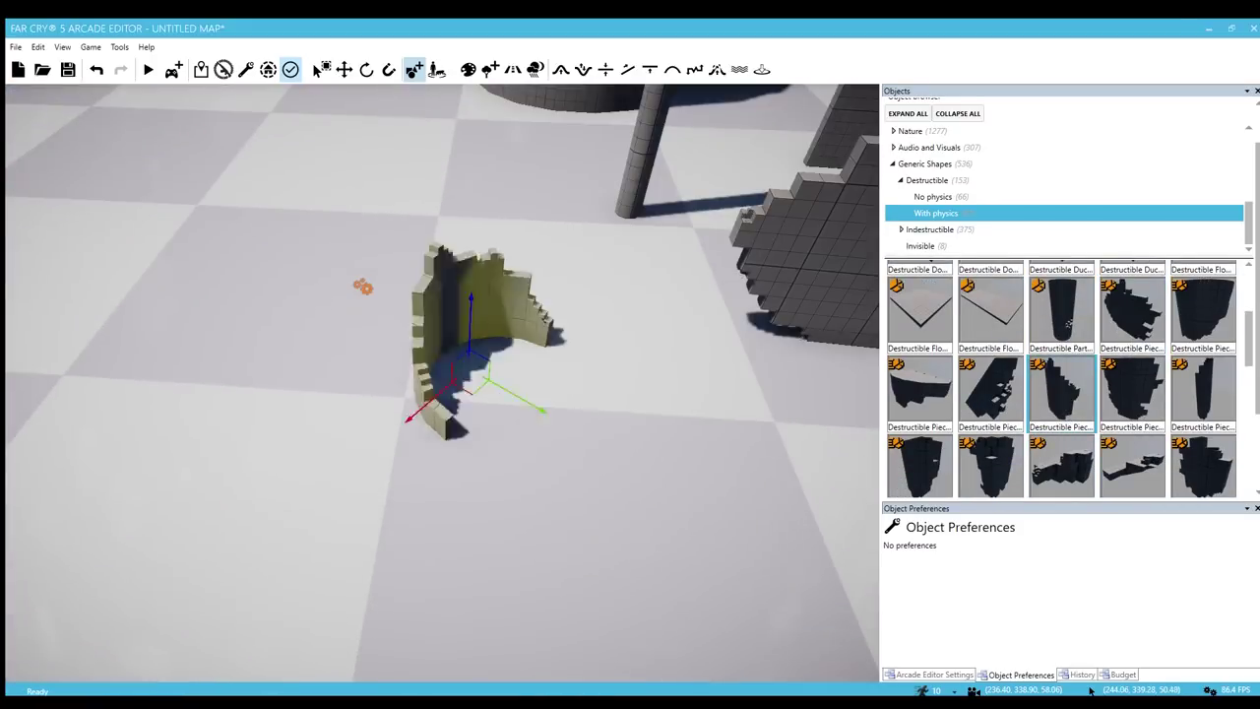
{"action": "left_click", "coordinate": [395, 261]}
{"action": "key", "text": "s"}
{"action": "key", "text": "a"}
{"action": "left_click", "coordinate": [999, 398]}
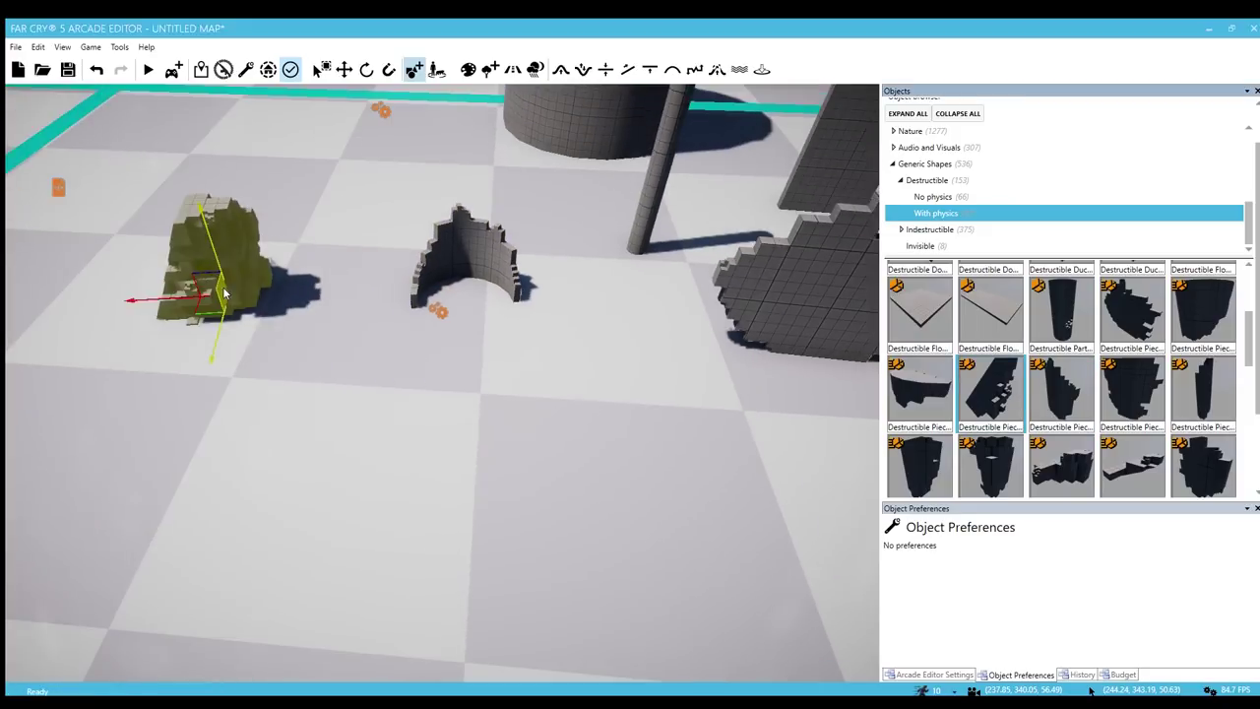
{"action": "scroll", "coordinate": [215, 290], "scroll_direction": "down", "scroll_amount": 4}
{"action": "left_click", "coordinate": [195, 227]}
Place the large curved broken piece on the other side of the jagged wall piece, in front of the door wall
{"action": "key", "text": "s"}
{"action": "left_click", "coordinate": [1145, 399]}
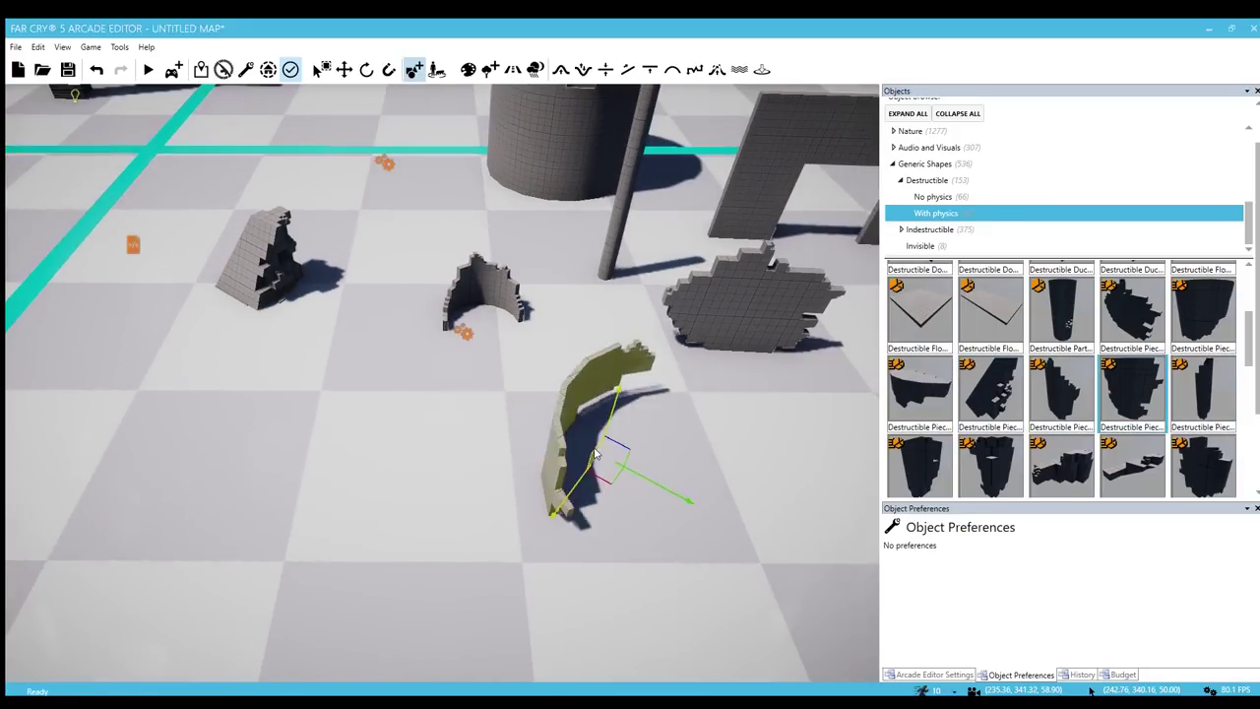
{"action": "scroll", "coordinate": [598, 461], "scroll_direction": "down", "scroll_amount": 4}
{"action": "right_click_drag", "start_coordinate": [591, 460], "coordinate": [585, 458]}
{"action": "left_click", "coordinate": [796, 404]}
{"action": "key", "text": "s"}
Place a low curved strip piece and a small jagged fragment in front of the row of broken pieces
{"action": "scroll", "coordinate": [1135, 423], "scroll_direction": "down", "scroll_amount": 2}
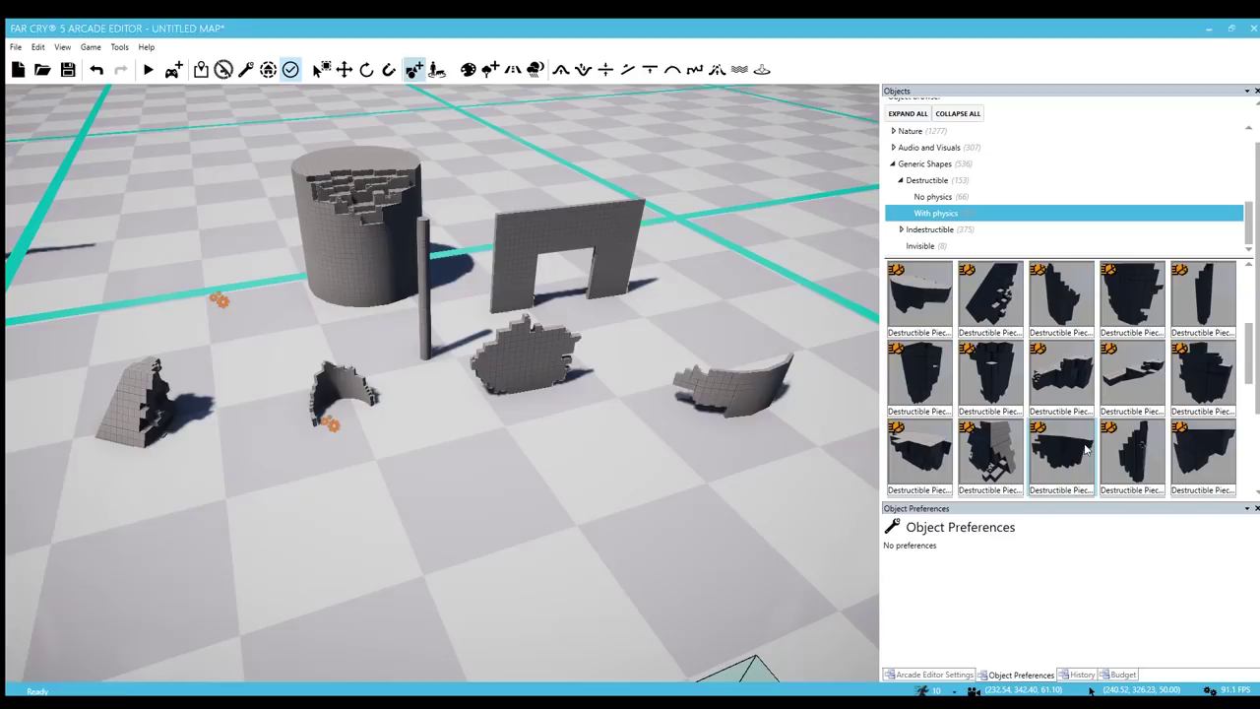
{"action": "left_click", "coordinate": [1081, 448]}
{"action": "left_click", "coordinate": [475, 461]}
{"action": "scroll", "coordinate": [1132, 394], "scroll_direction": "down", "scroll_amount": 4}
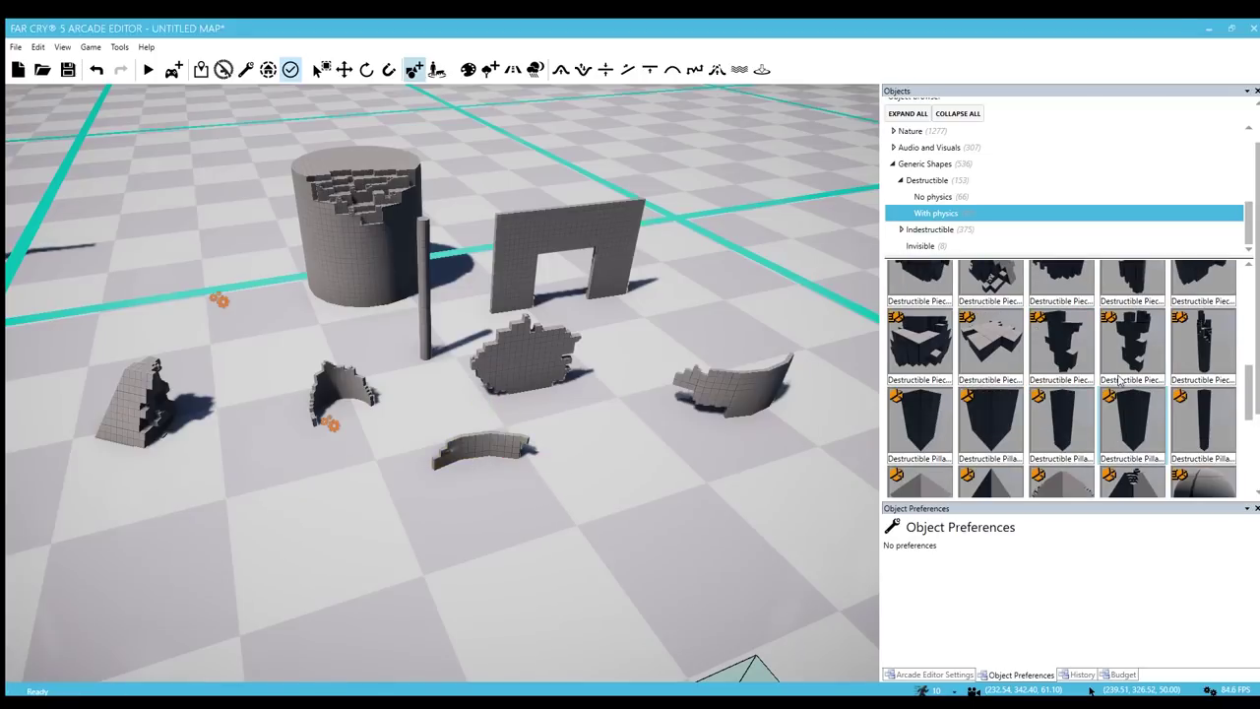
{"action": "left_click", "coordinate": [1133, 344]}
Place the partly broken destructible pyramid behind the sloped piece and a solid staircase beside the door wall
{"action": "scroll", "coordinate": [1061, 441], "scroll_direction": "down", "scroll_amount": 3}
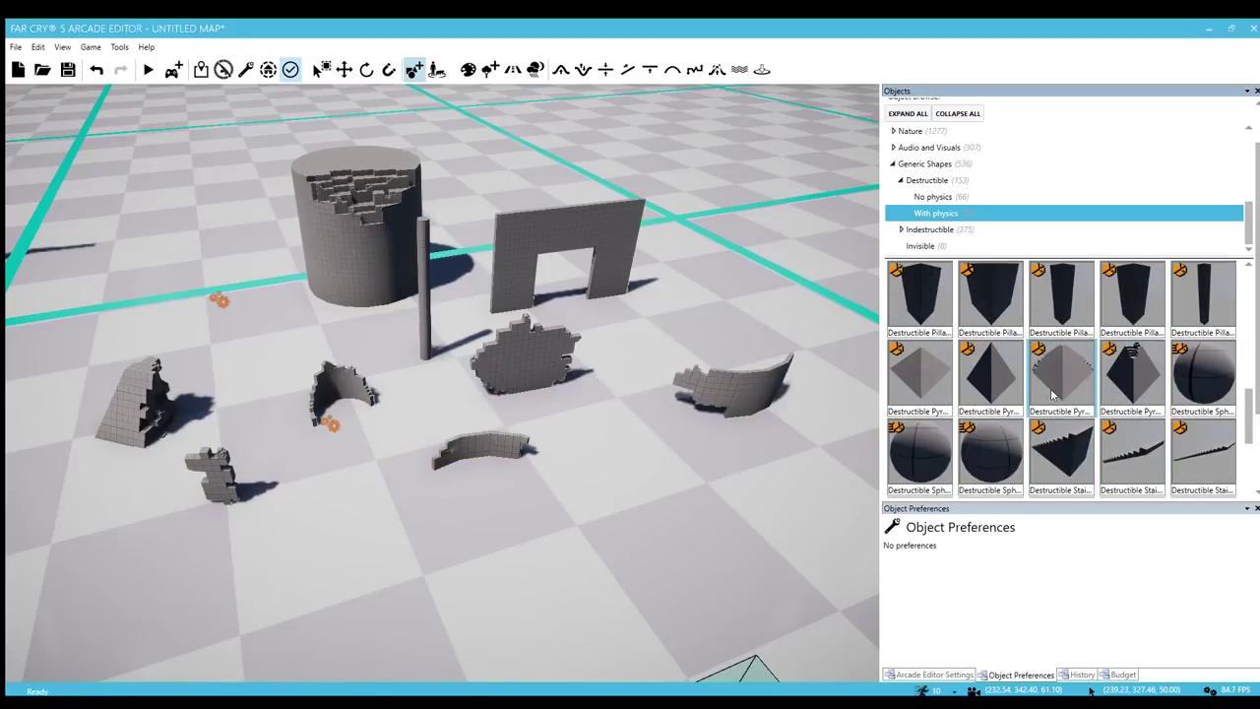
{"action": "left_click", "coordinate": [1053, 394]}
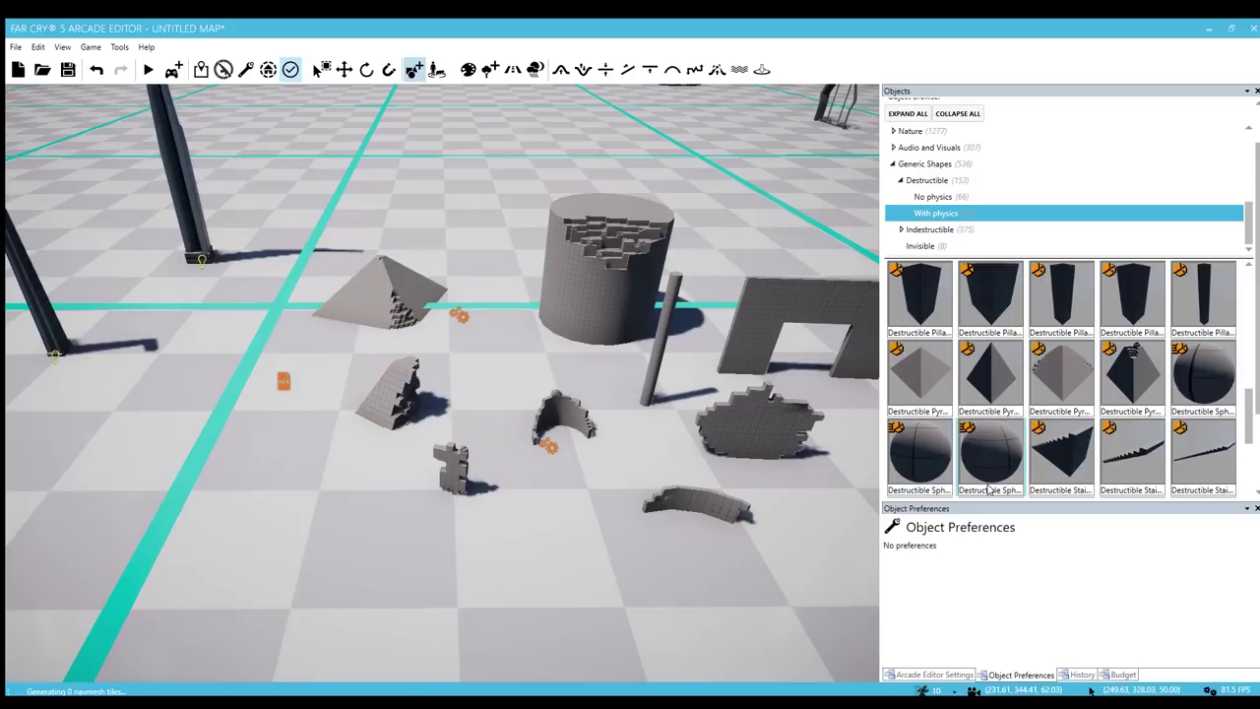
{"action": "scroll", "coordinate": [1005, 472], "scroll_direction": "down", "scroll_amount": 1}
{"action": "left_click", "coordinate": [1061, 441]}
{"action": "right_click_drag", "start_coordinate": [675, 516], "coordinate": [702, 502]}
{"action": "left_click", "coordinate": [778, 398]}
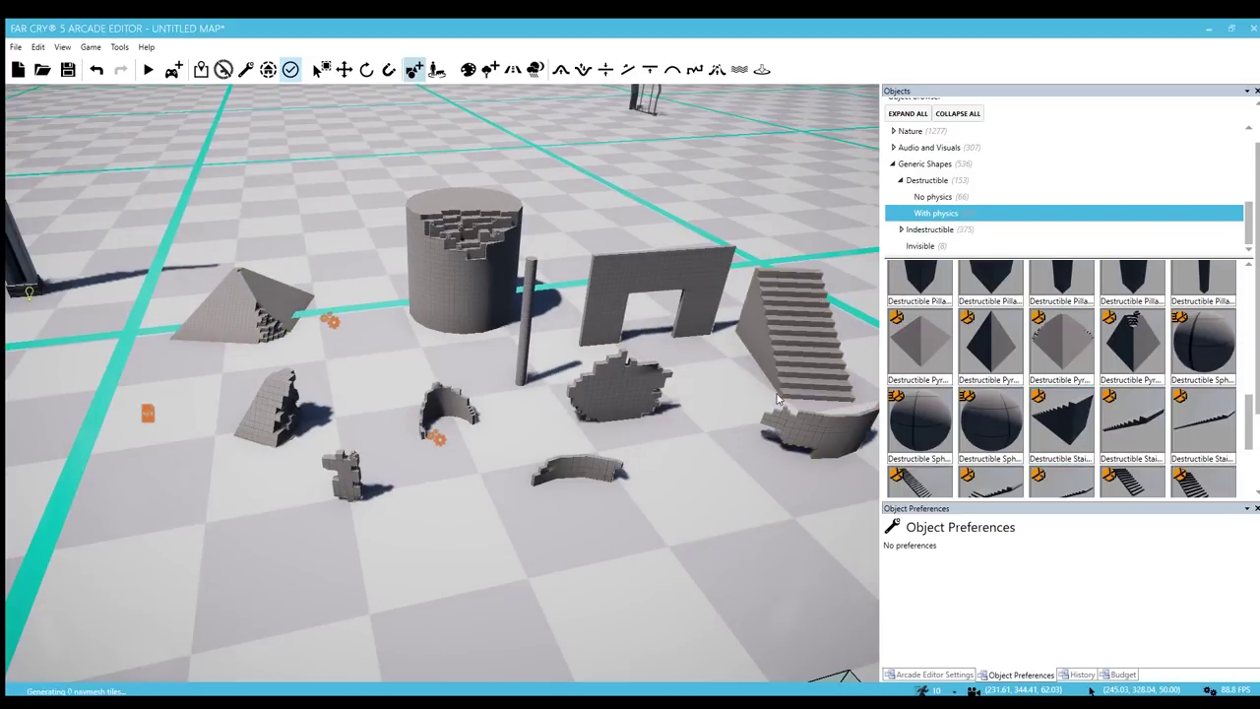
Place the destructible staircase with a landing and a second flight behind the broken pyramid
{"action": "scroll", "coordinate": [1133, 414], "scroll_direction": "down", "scroll_amount": 2}
{"action": "left_click", "coordinate": [1132, 409]}
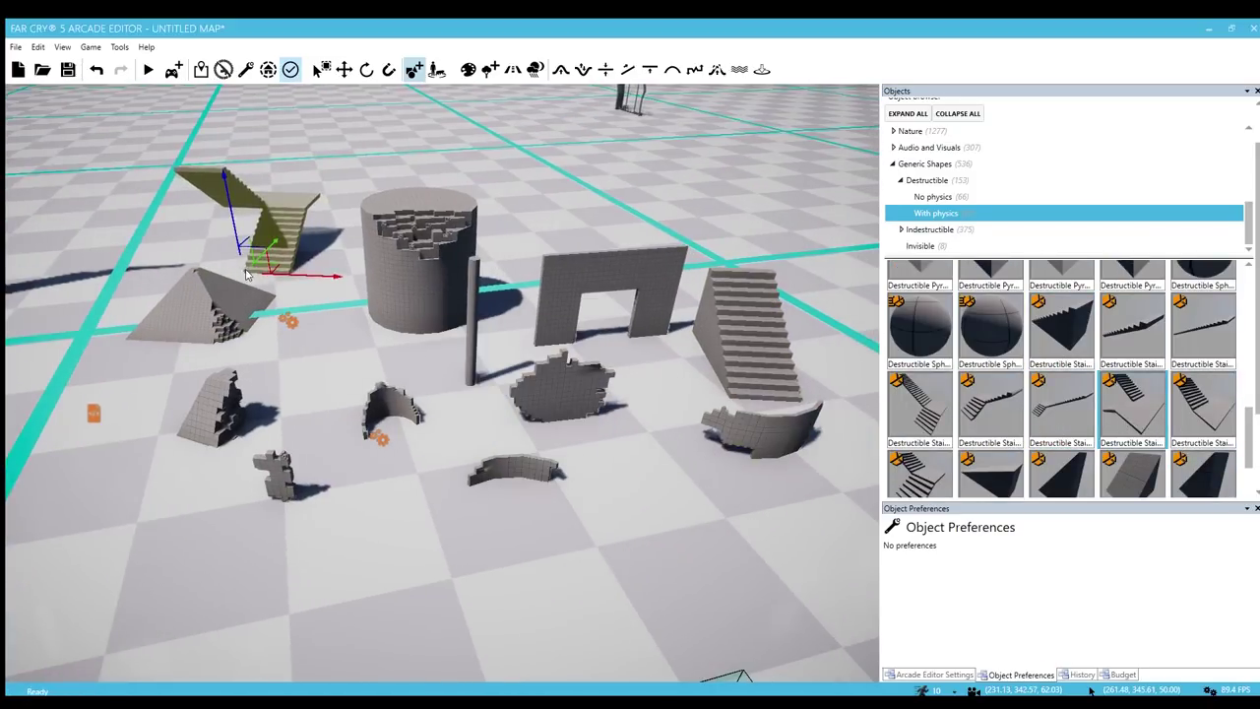
{"action": "left_click", "coordinate": [247, 276]}
{"action": "scroll", "coordinate": [346, 444], "scroll_direction": "down", "scroll_amount": 2}
Select all the with-physics shapes, leave the nearby orange effect icon out of the selection, and set their texture to Concrete_Block
{"action": "key", "text": "2"}
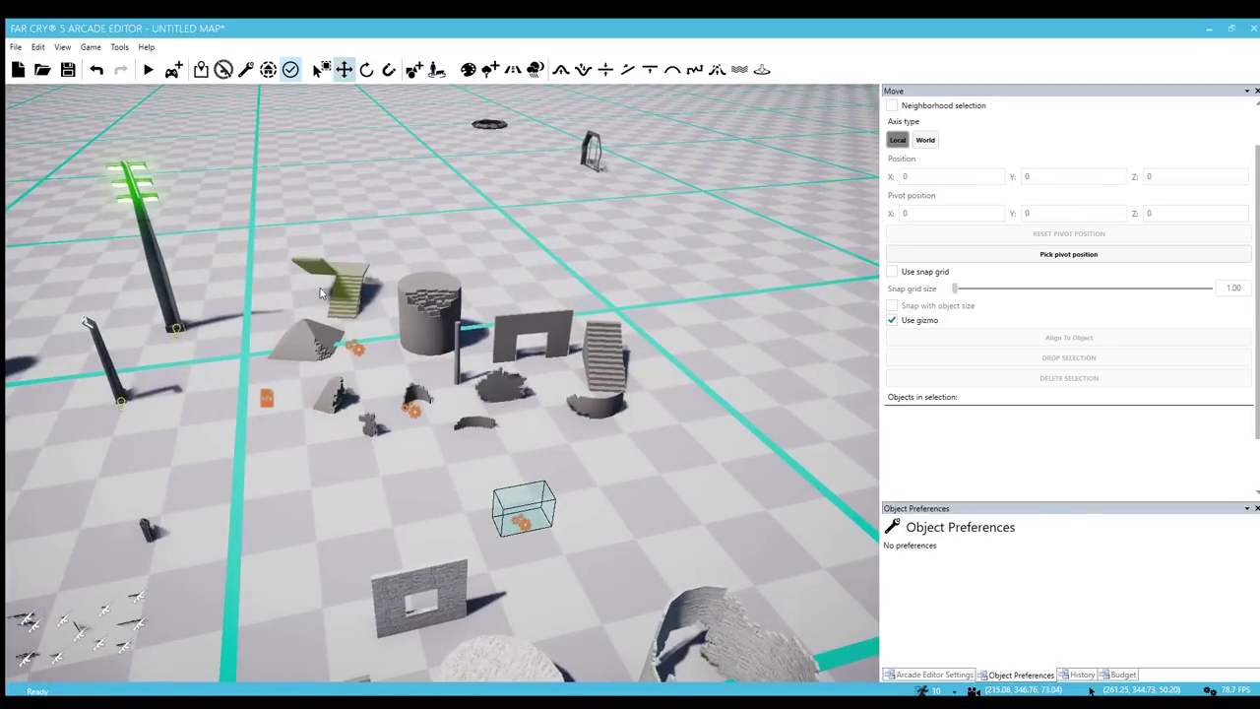
{"action": "left_click_drag", "start_coordinate": [504, 368], "coordinate": [605, 416]}
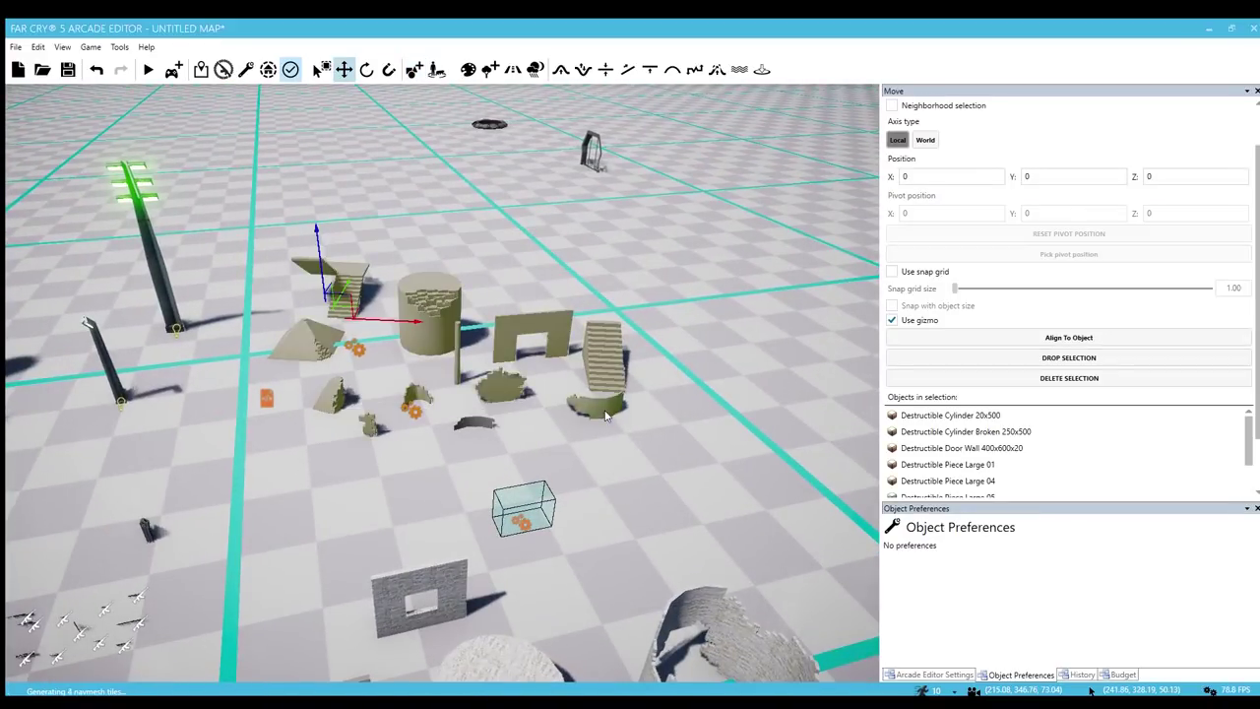
{"action": "scroll", "coordinate": [479, 424], "scroll_direction": "up", "scroll_amount": 2}
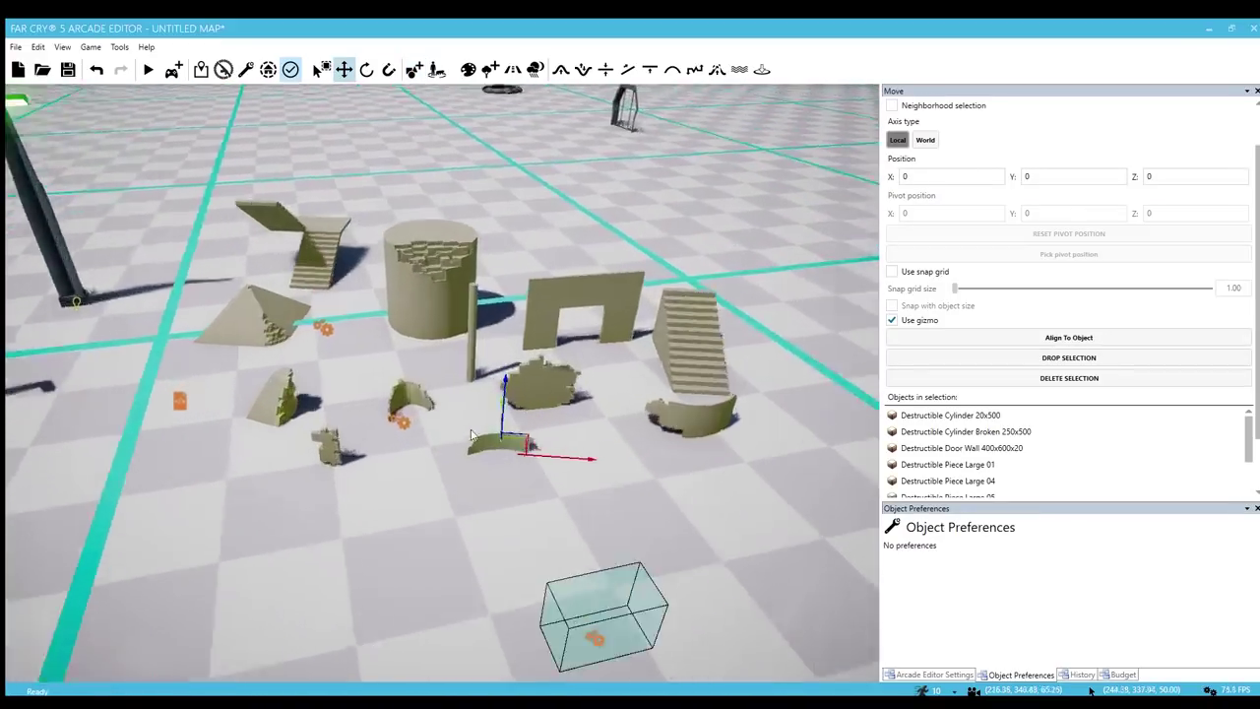
{"action": "key", "text": "q"}
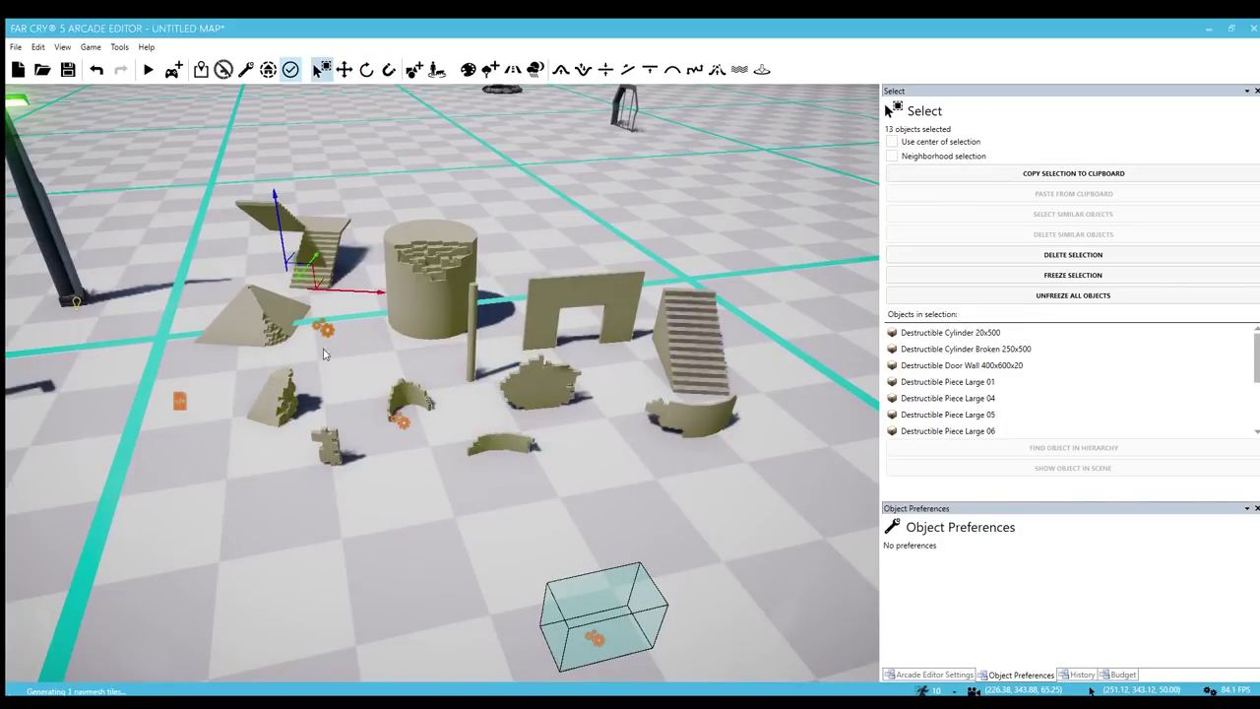
{"action": "left_click", "coordinate": [399, 423], "text": "ctrl"}
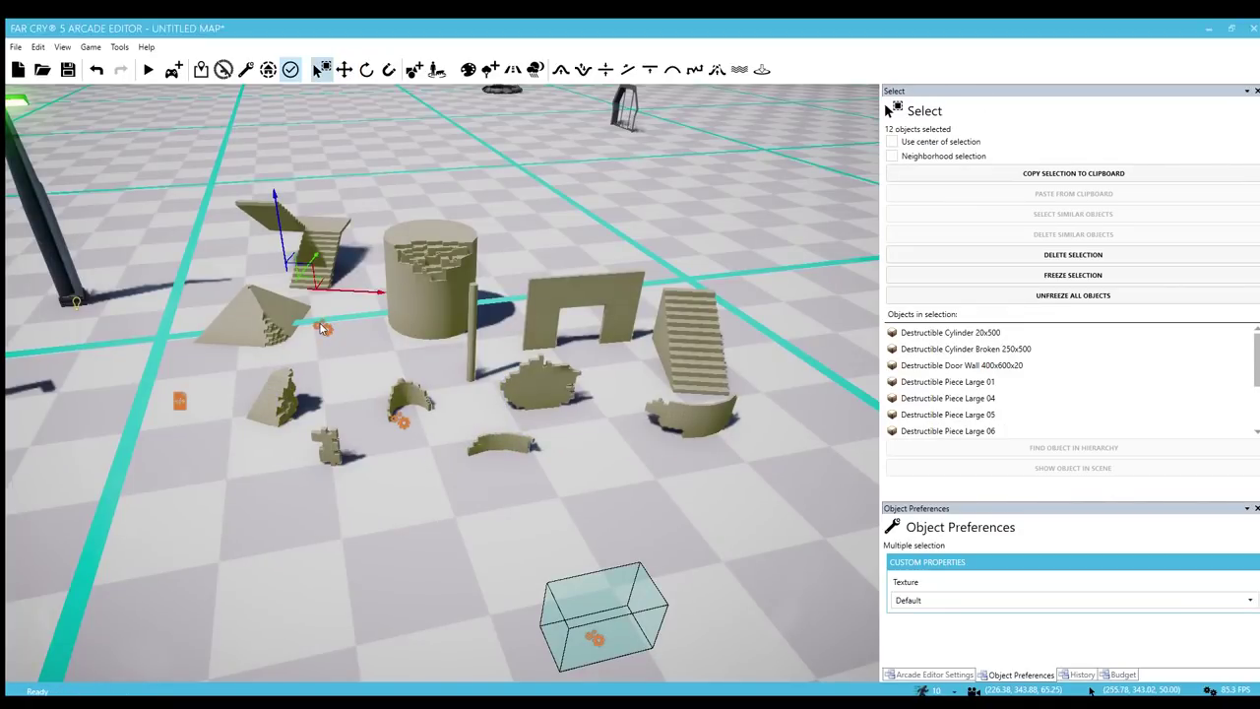
{"action": "scroll", "coordinate": [577, 566], "scroll_direction": "down", "scroll_amount": 1}
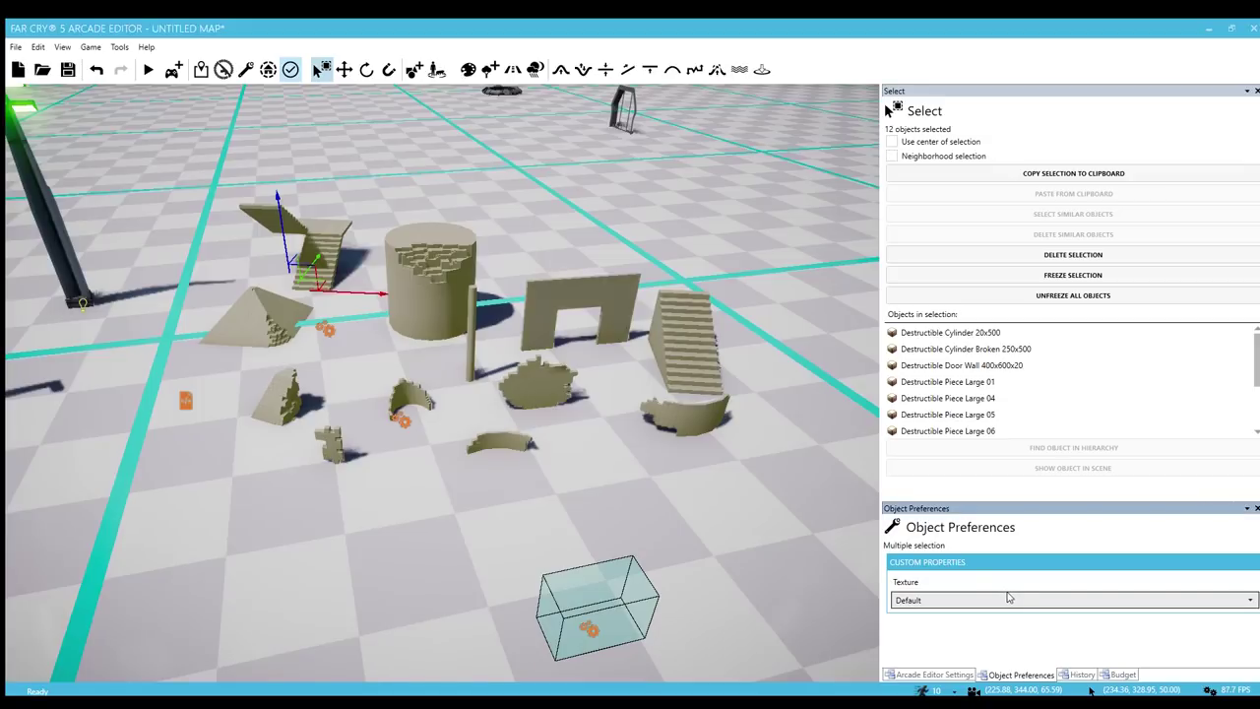
{"action": "left_click", "coordinate": [950, 435]}
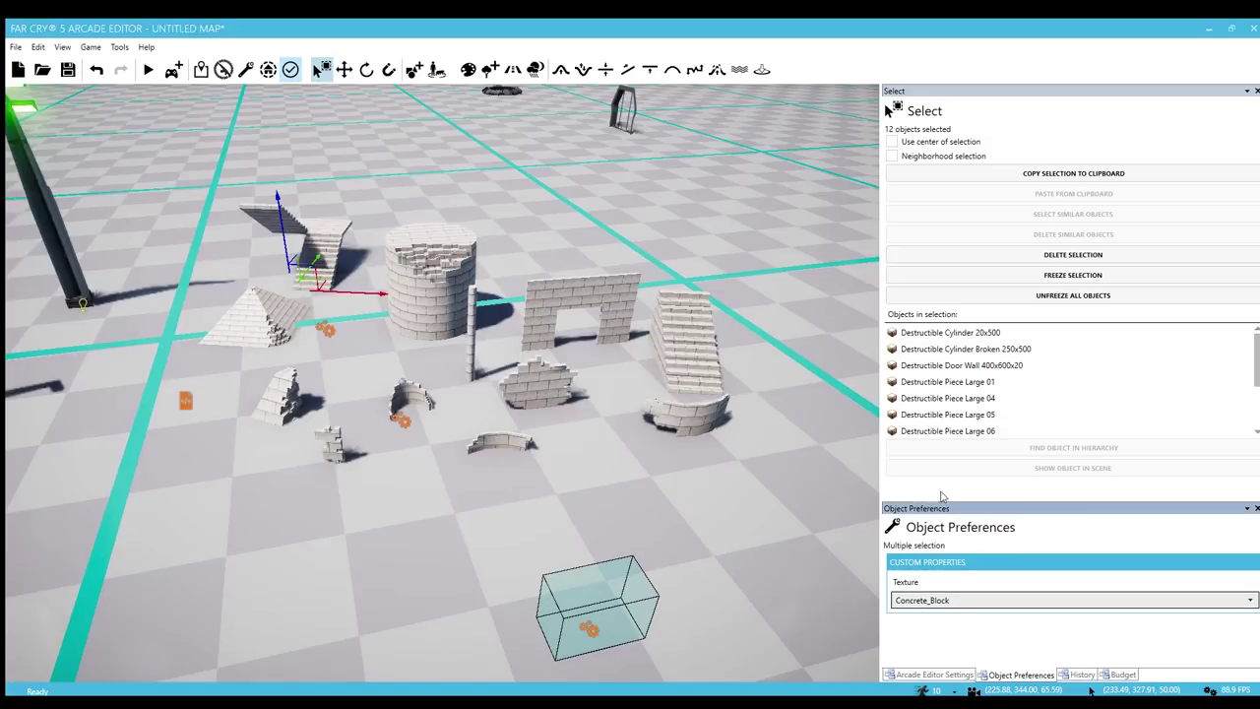
Set the texture of all selected with-physics shapes to Concrete_Segmental and clear the selection
{"action": "key", "text": "Down"}
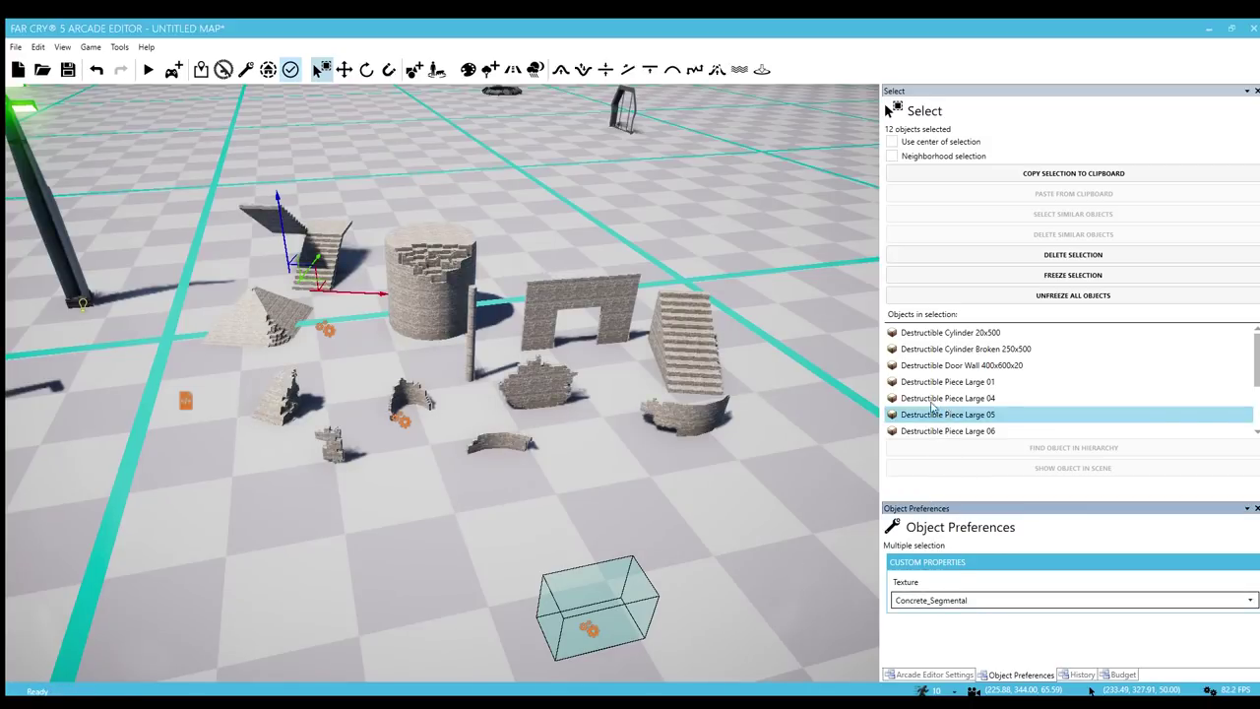
{"action": "scroll", "coordinate": [568, 493], "scroll_direction": "up", "scroll_amount": 2}
{"action": "left_click", "coordinate": [568, 493]}
{"action": "scroll", "coordinate": [535, 512], "scroll_direction": "up", "scroll_amount": 4}
{"action": "scroll", "coordinate": [531, 504], "scroll_direction": "down", "scroll_amount": 4}
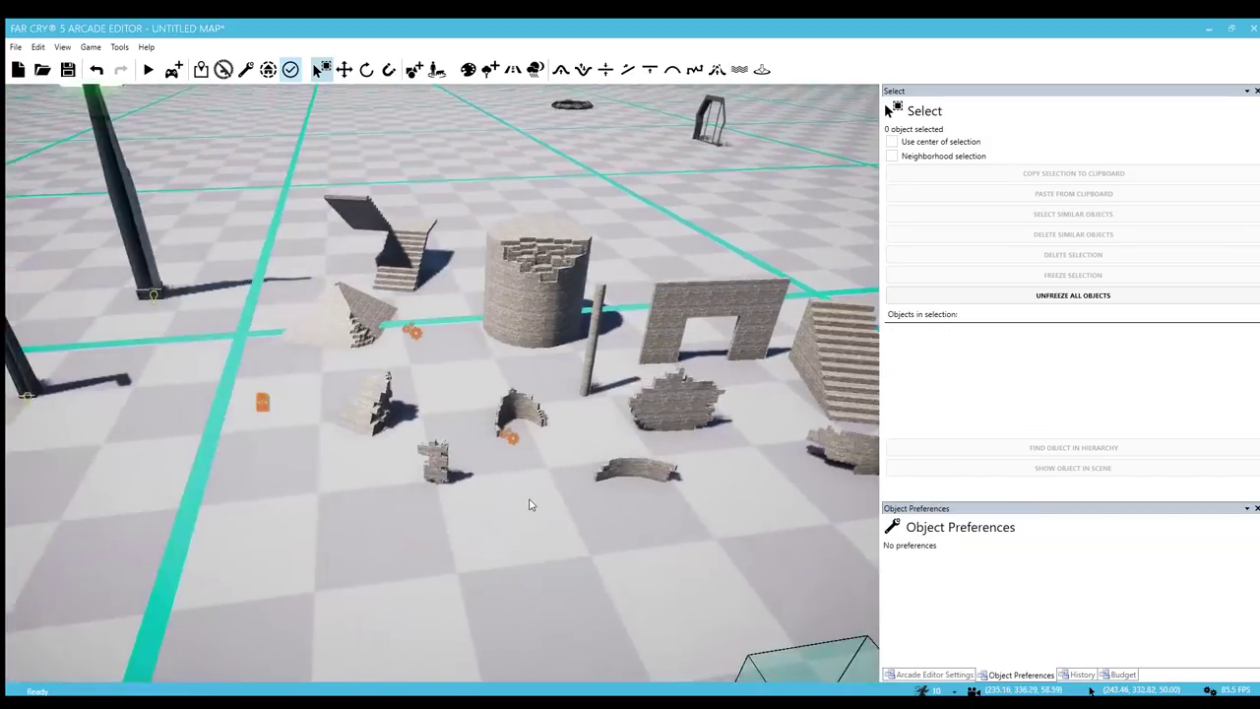
{"action": "right_click_drag", "start_coordinate": [532, 505], "coordinate": [531, 505]}
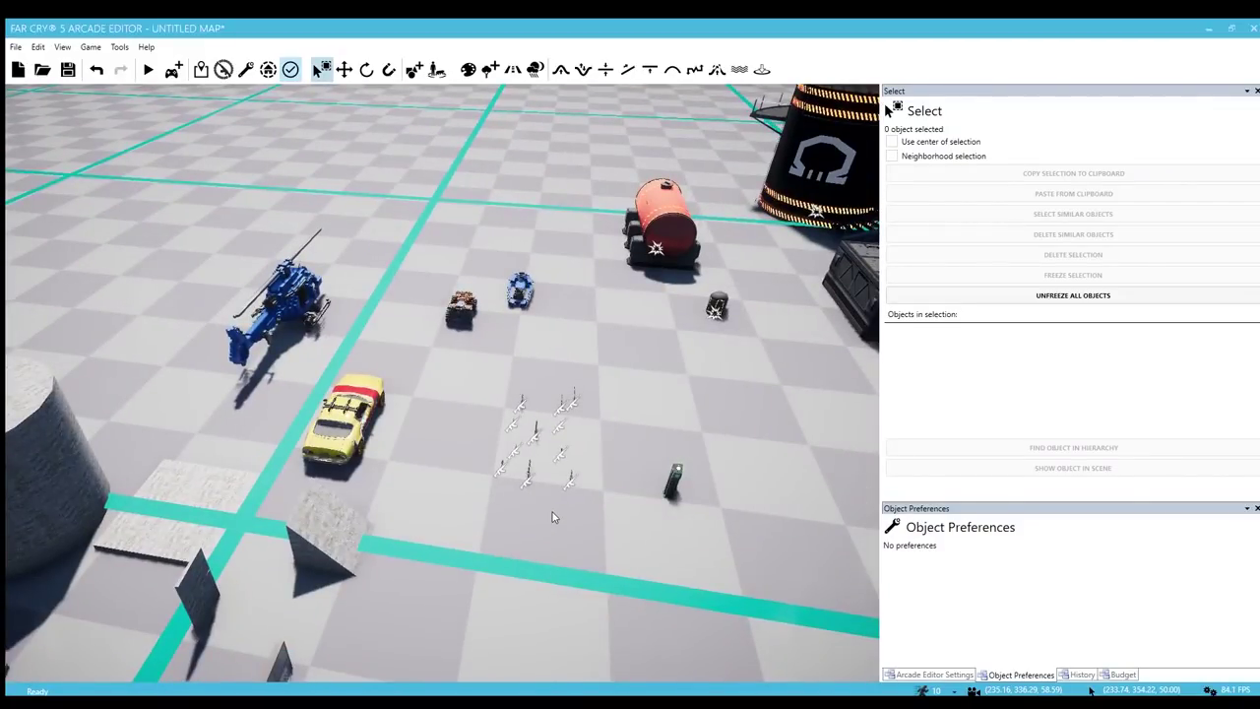
Find the Generic Barrel Explosive among the with-physics destructible shapes and preview it near the yellow car
{"action": "key", "text": "5"}
{"action": "scroll", "coordinate": [1255, 325], "scroll_direction": "down", "scroll_amount": 2}
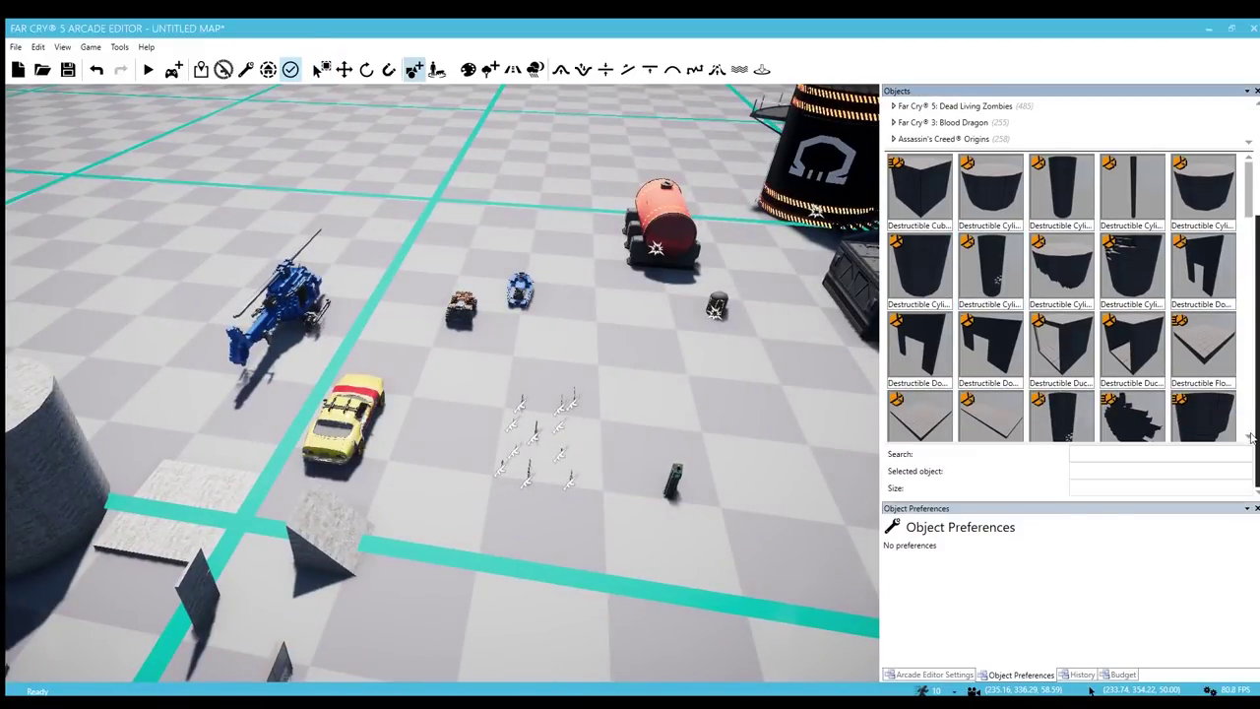
{"action": "scroll", "coordinate": [1173, 386], "scroll_direction": "down", "scroll_amount": 8}
{"action": "scroll", "coordinate": [1174, 386], "scroll_direction": "down", "scroll_amount": 5}
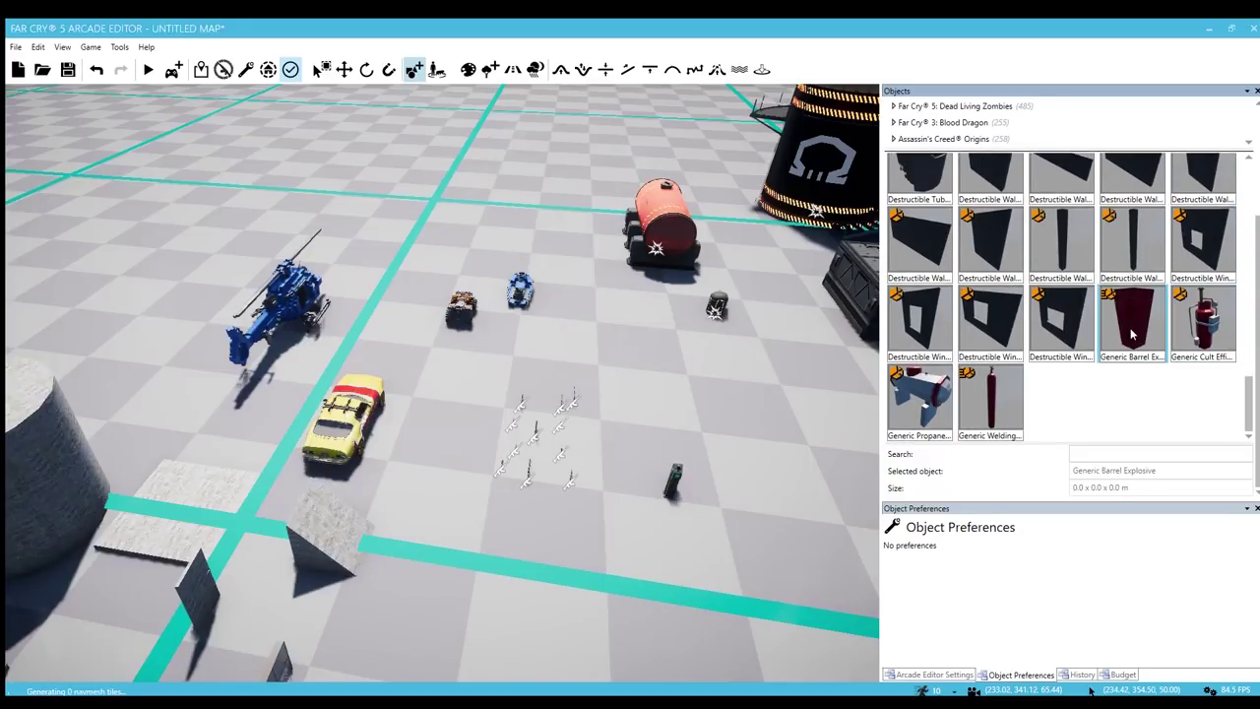
{"action": "key", "text": "w"}
{"action": "right_click_drag", "start_coordinate": [482, 465], "coordinate": [187, 487]}
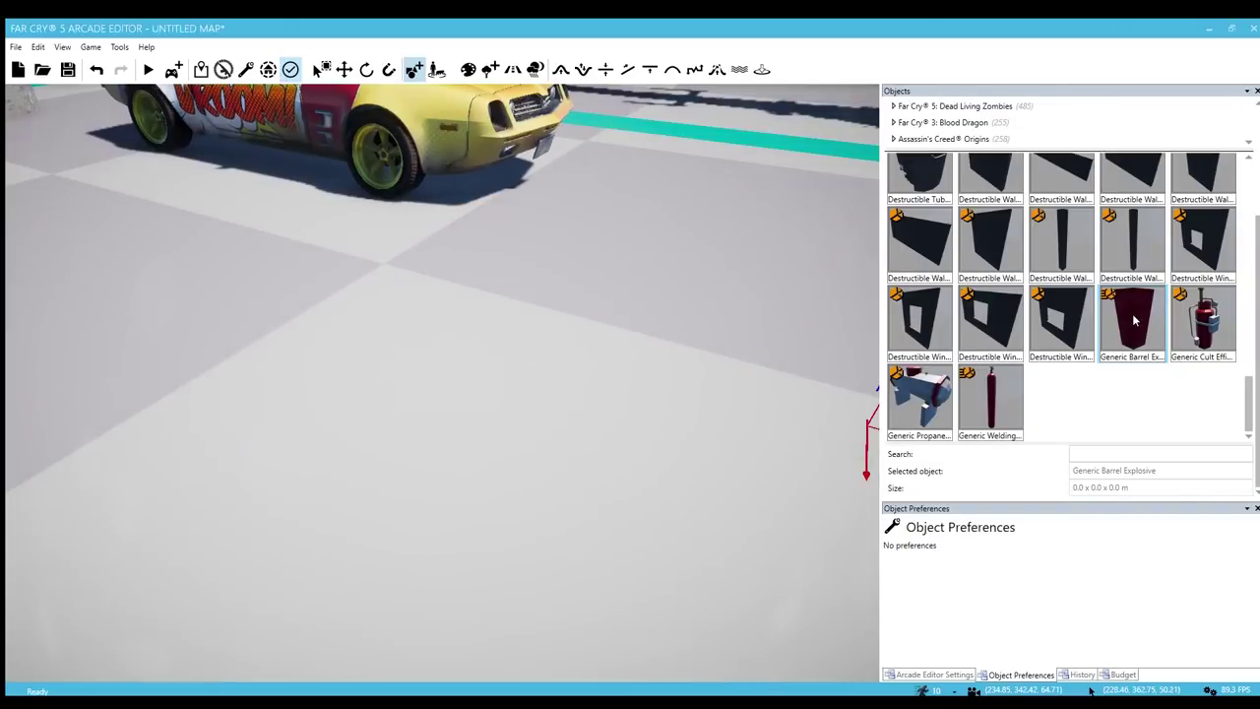
Preview the Generic Cult Effigy Tank, Generic Propane Tank Large and Generic Welding Tank on the ground in front of the yellow car
{"action": "left_click", "coordinate": [1204, 320]}
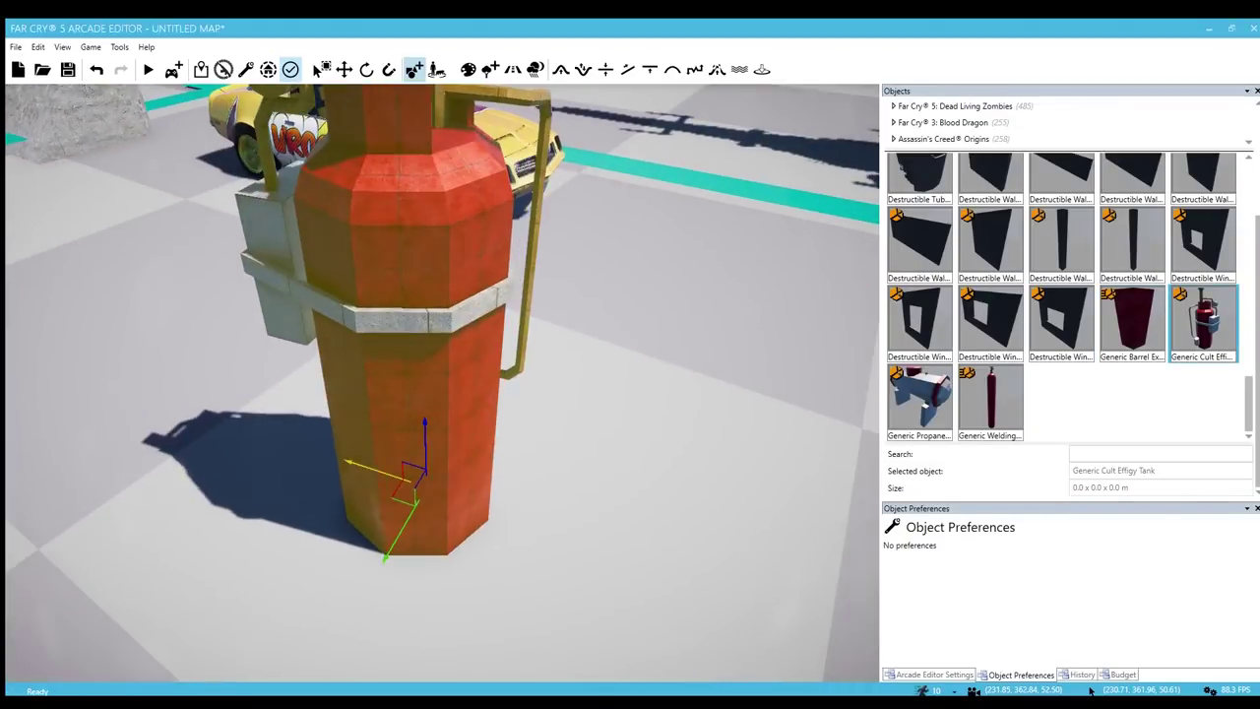
{"action": "left_click", "coordinate": [920, 399]}
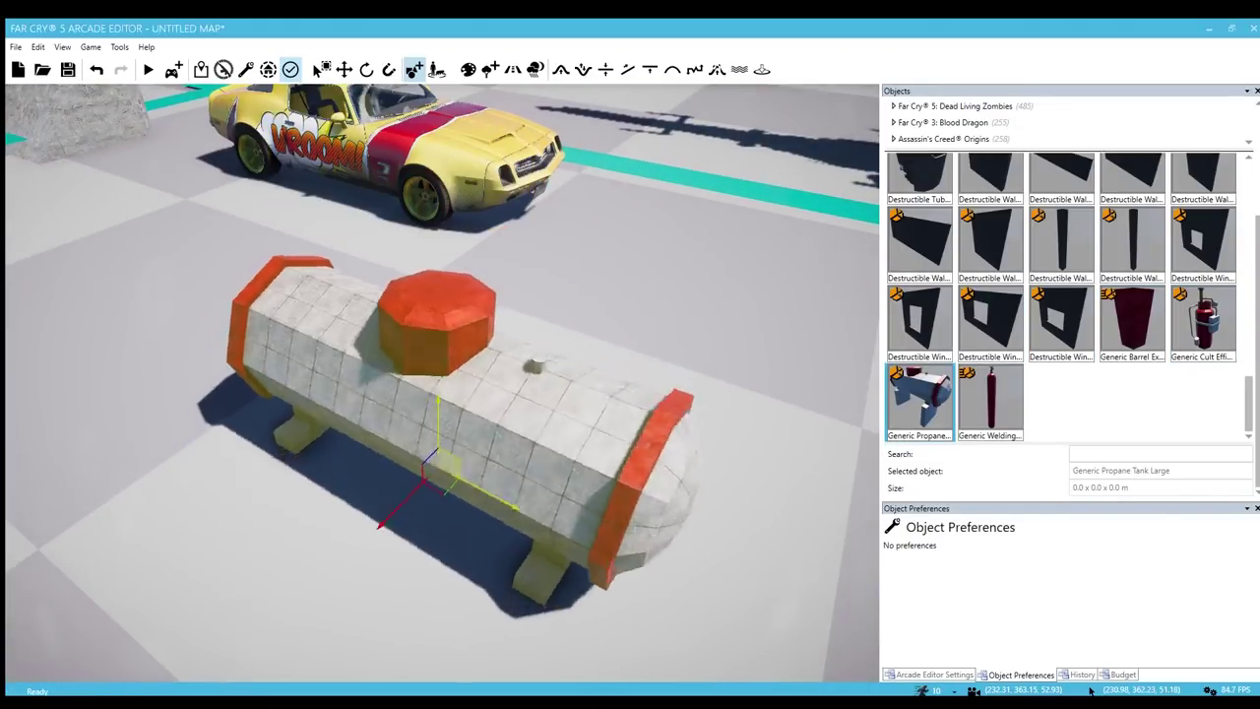
{"action": "left_click", "coordinate": [991, 398]}
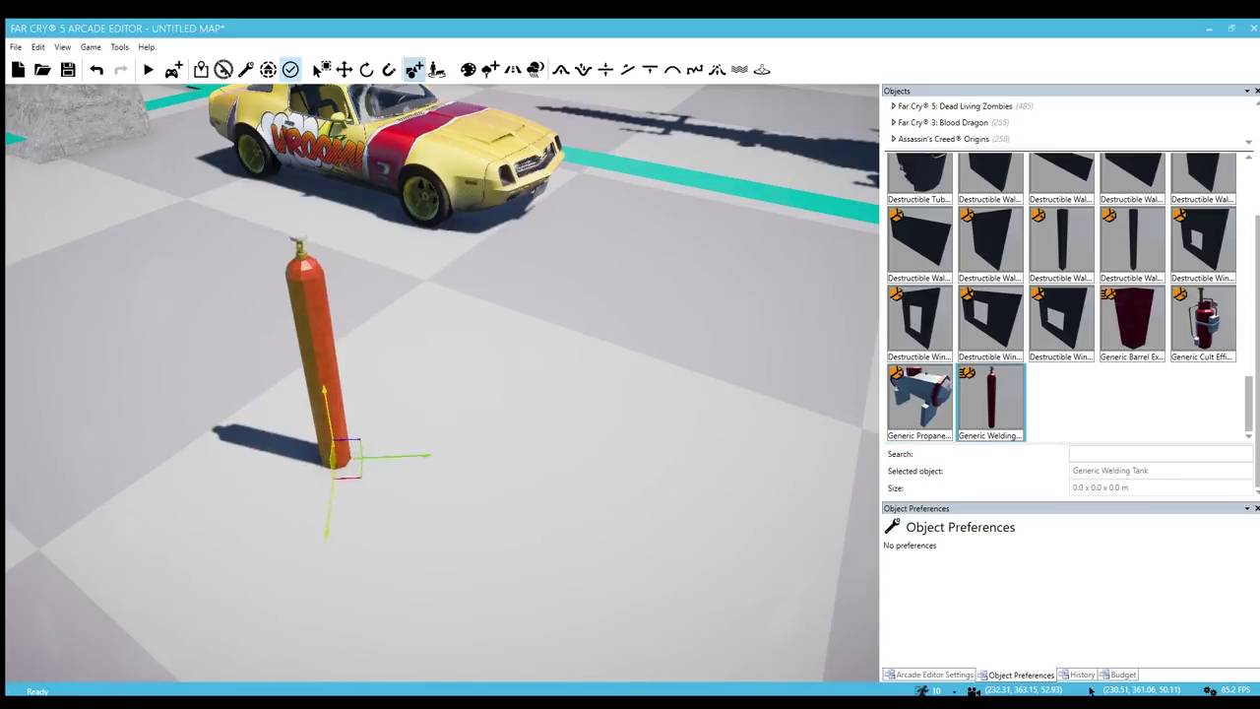
Expand the Indestructible generic shapes and look through the Tubes, Walls and Windows categories
{"action": "scroll", "coordinate": [977, 255], "scroll_direction": "up", "scroll_amount": 10}
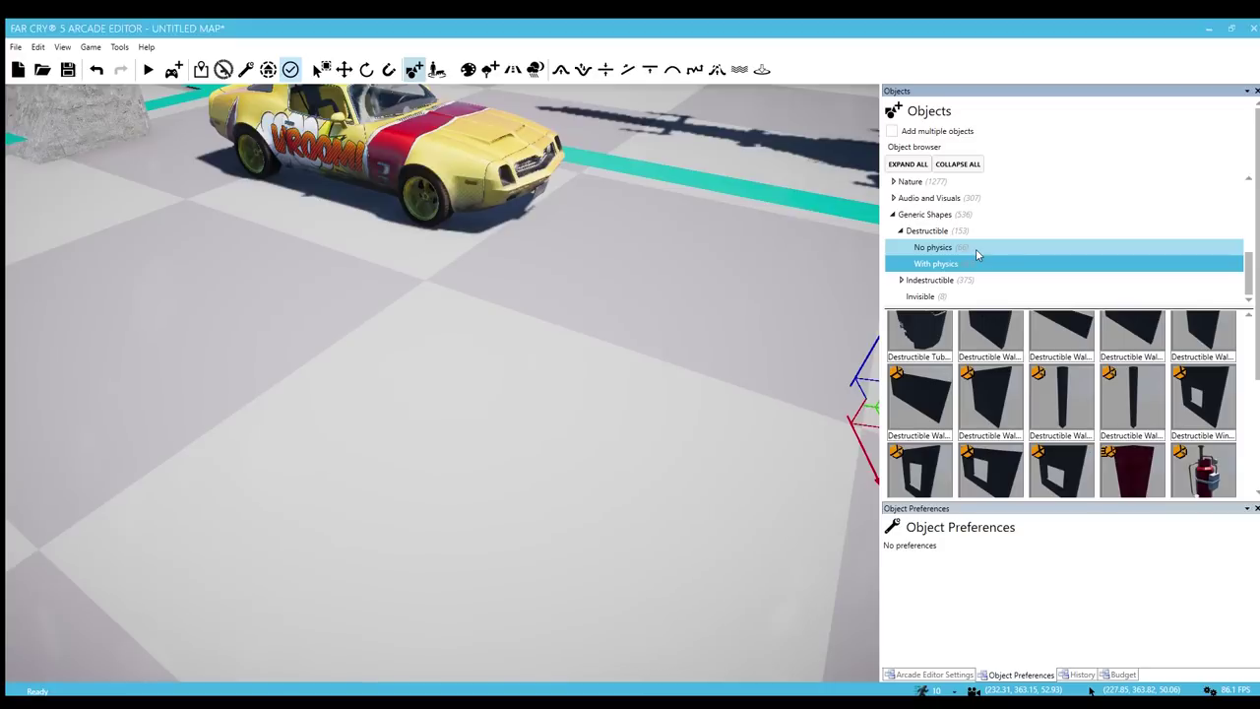
{"action": "left_click", "coordinate": [902, 280]}
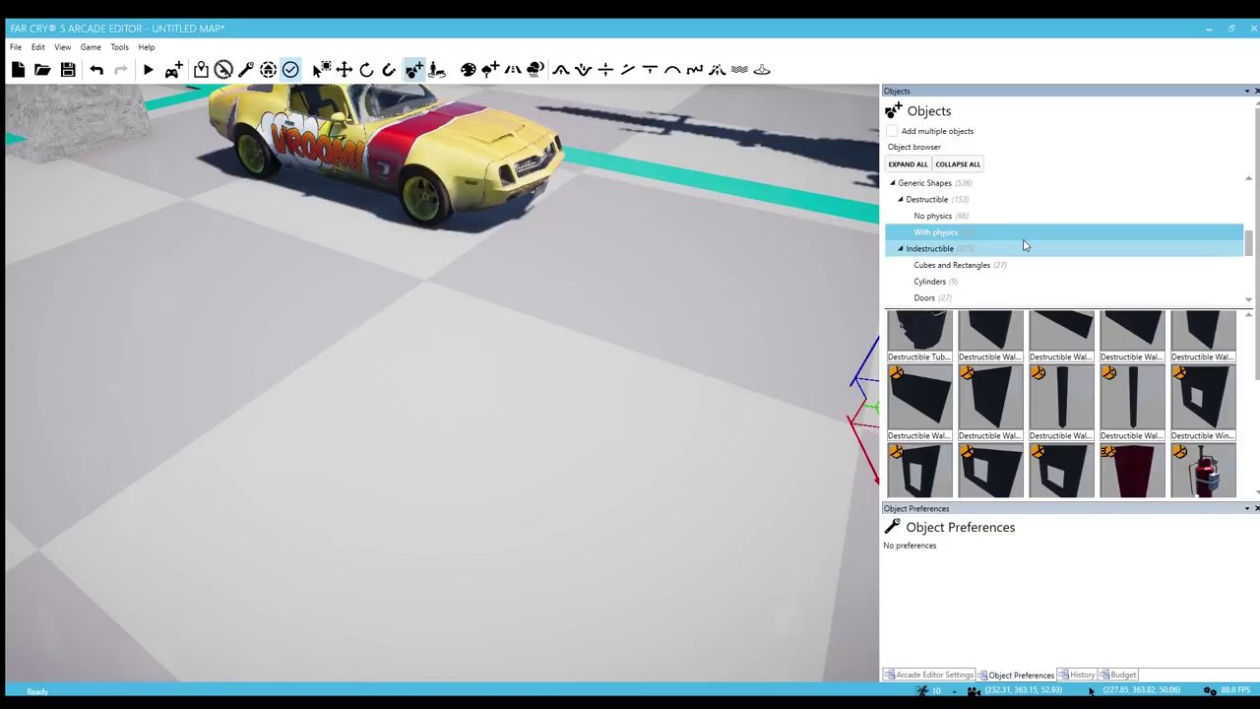
{"action": "scroll", "coordinate": [995, 246], "scroll_direction": "down", "scroll_amount": 6}
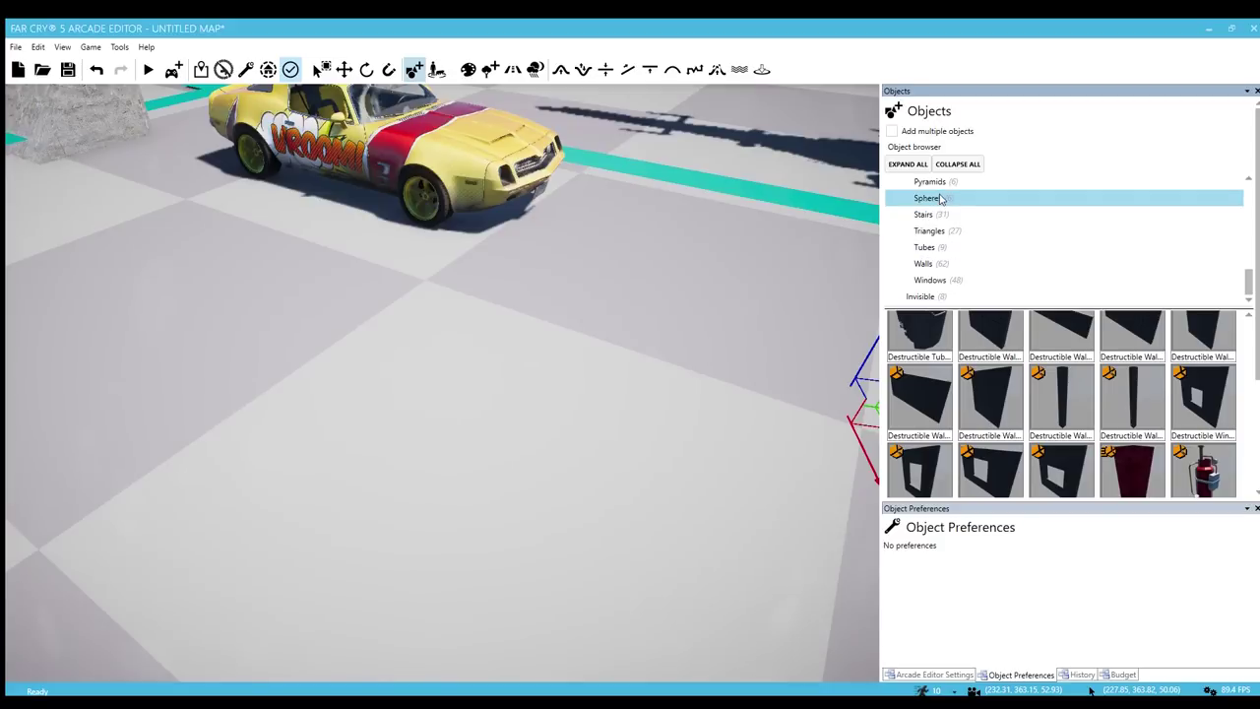
{"action": "left_click", "coordinate": [941, 249]}
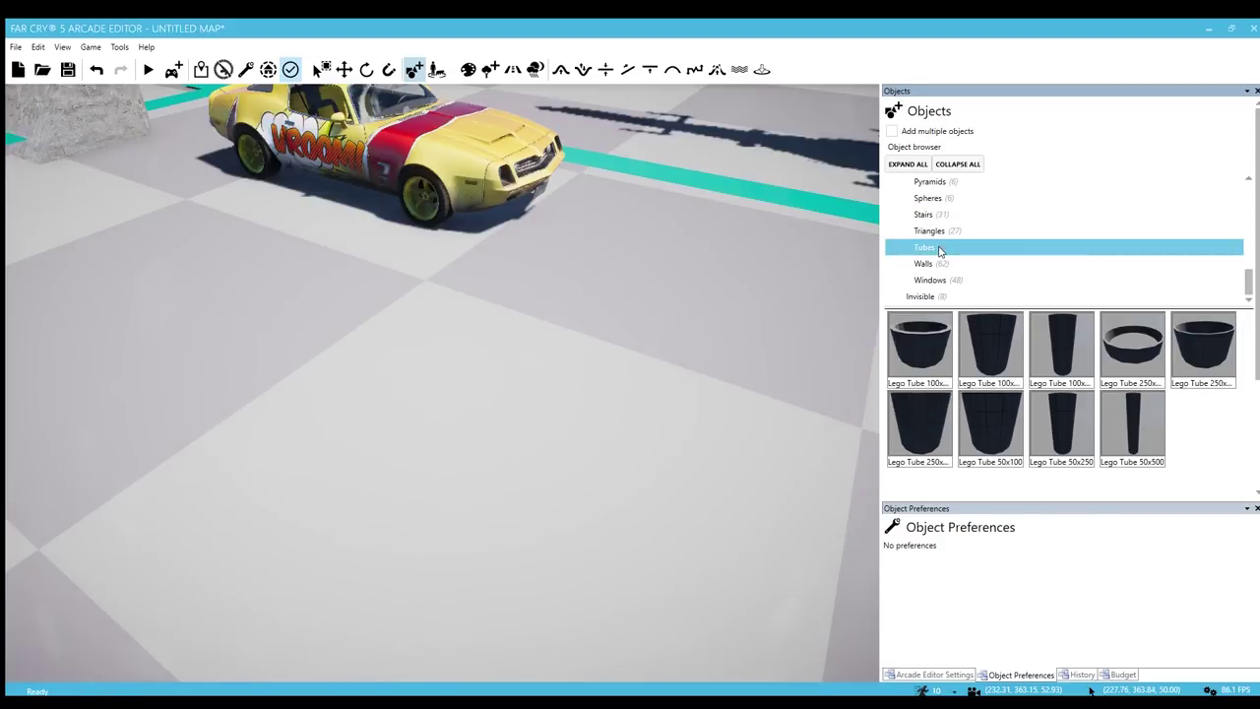
{"action": "left_click", "coordinate": [935, 263]}
{"action": "left_click", "coordinate": [938, 280]}
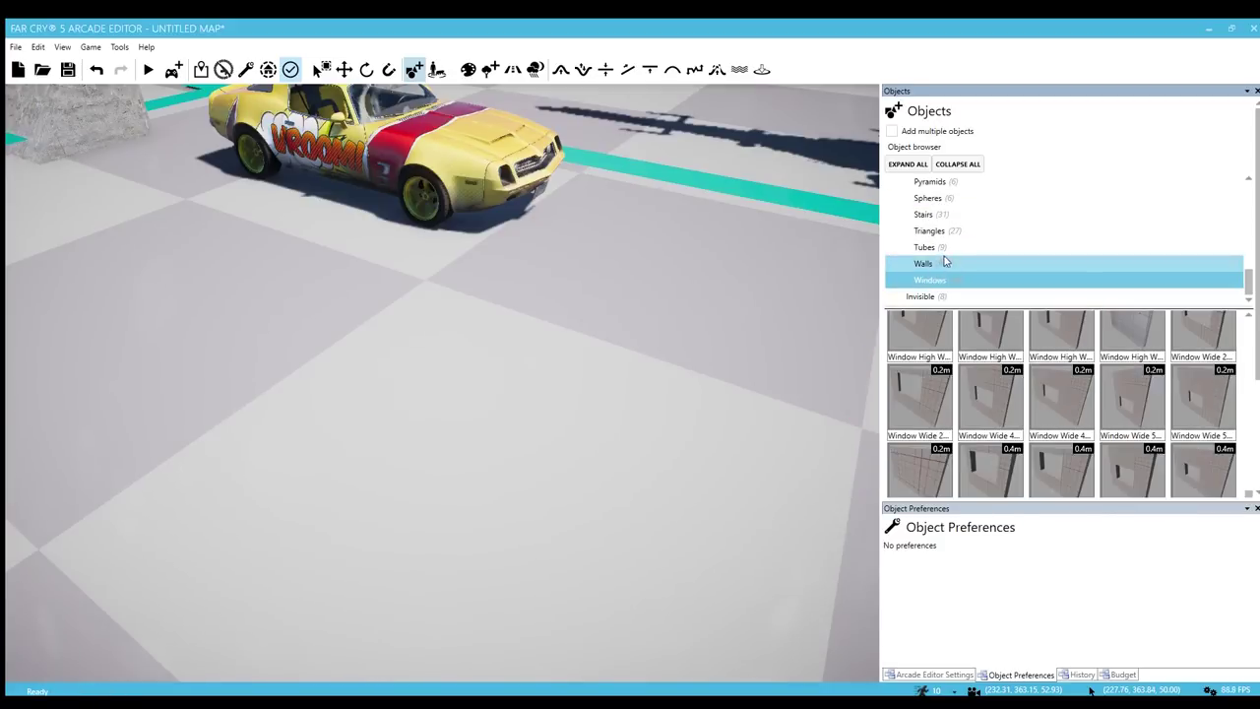
Look through the indestructible Cylinders, Doors, Platforms and Letters & Numbers categories
{"action": "scroll", "coordinate": [945, 252], "scroll_direction": "up", "scroll_amount": 1}
{"action": "scroll", "coordinate": [945, 252], "scroll_direction": "up", "scroll_amount": 3}
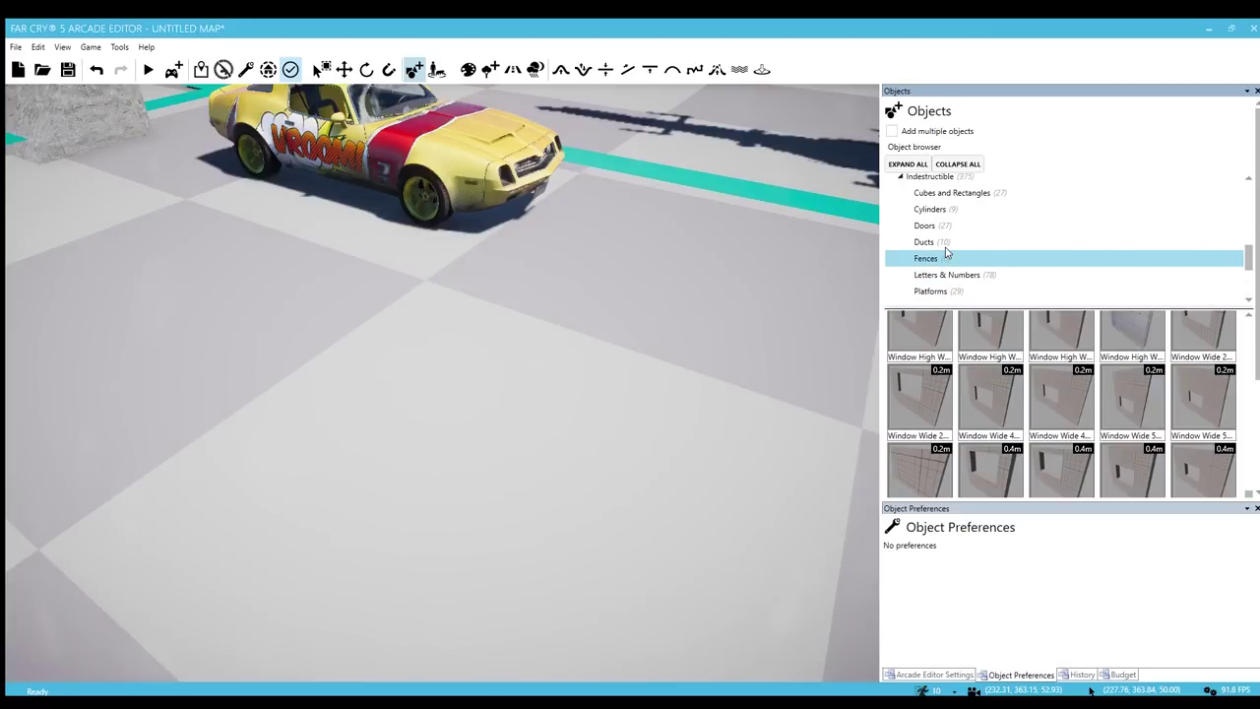
{"action": "left_click", "coordinate": [947, 249]}
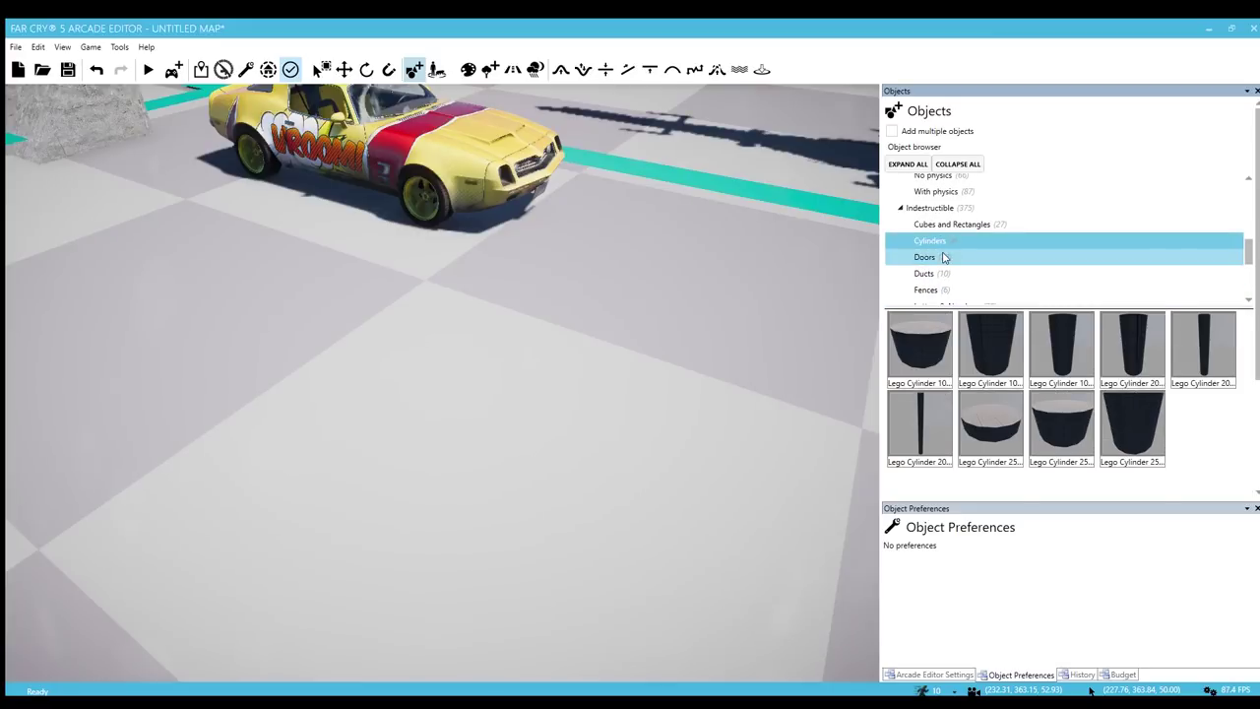
{"action": "left_click", "coordinate": [943, 257]}
{"action": "left_click", "coordinate": [943, 273]}
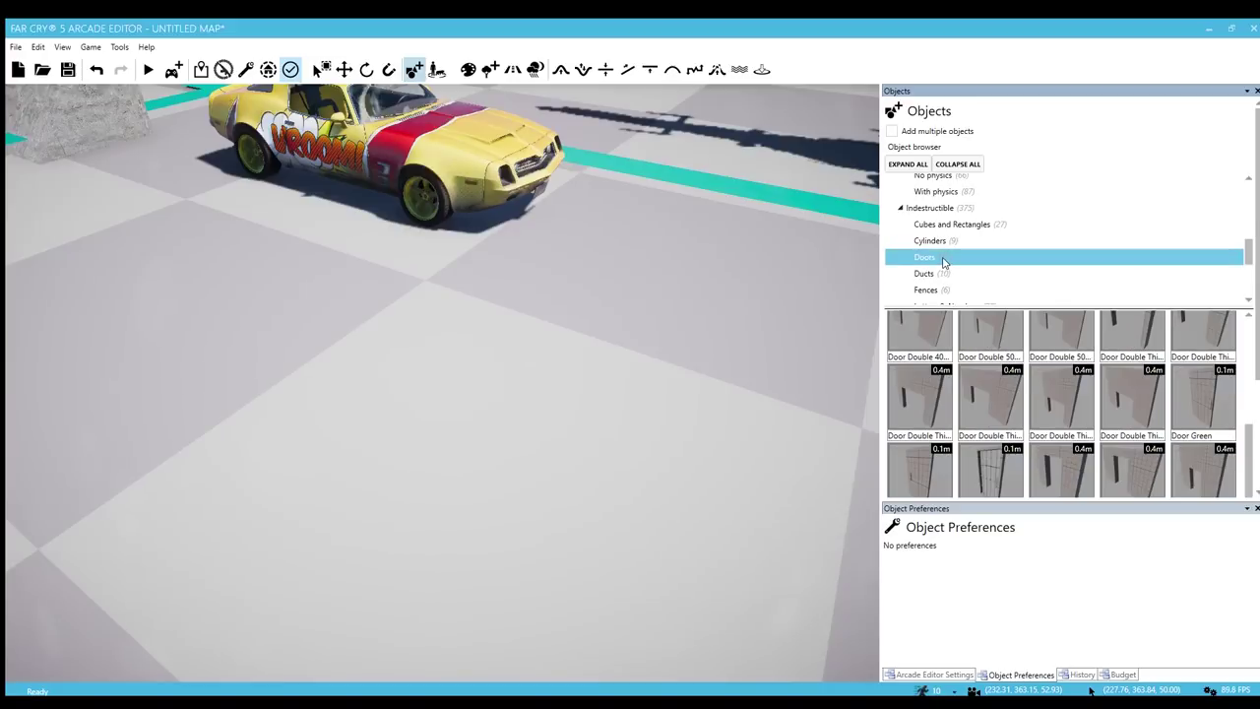
{"action": "scroll", "coordinate": [946, 258], "scroll_direction": "down", "scroll_amount": 3}
{"action": "left_click", "coordinate": [947, 244]}
{"action": "left_click", "coordinate": [946, 230]}
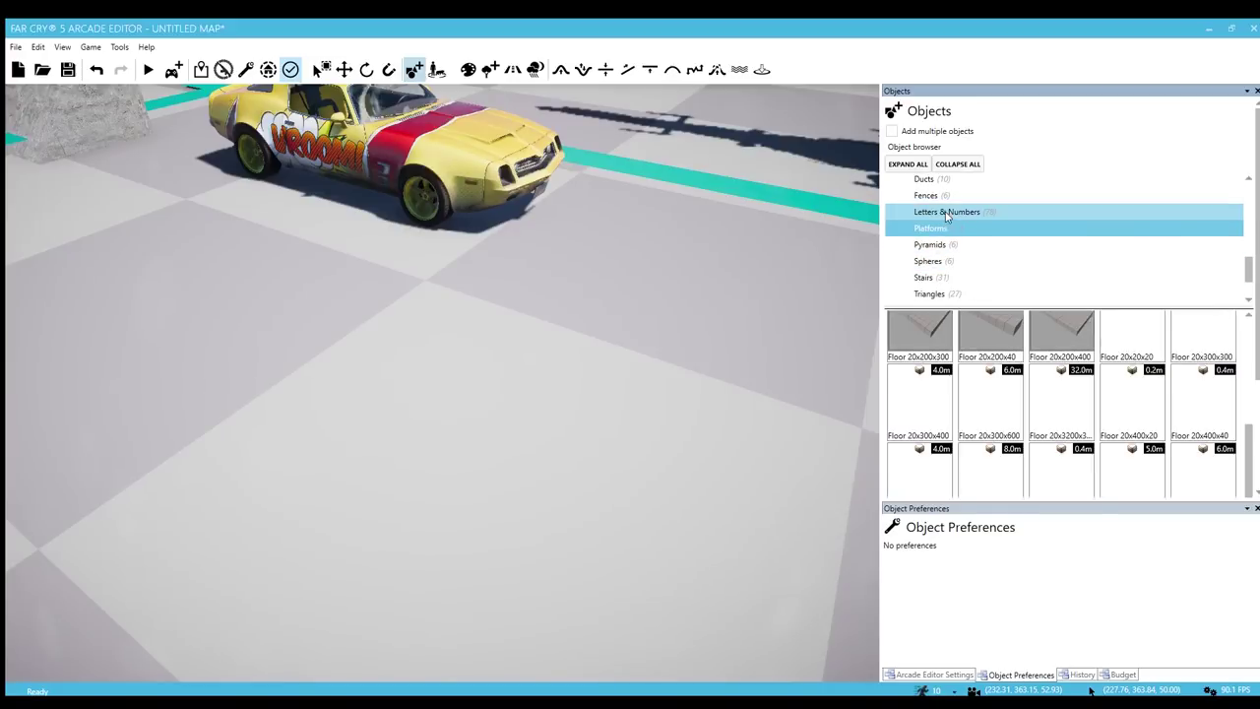
{"action": "left_click", "coordinate": [948, 212]}
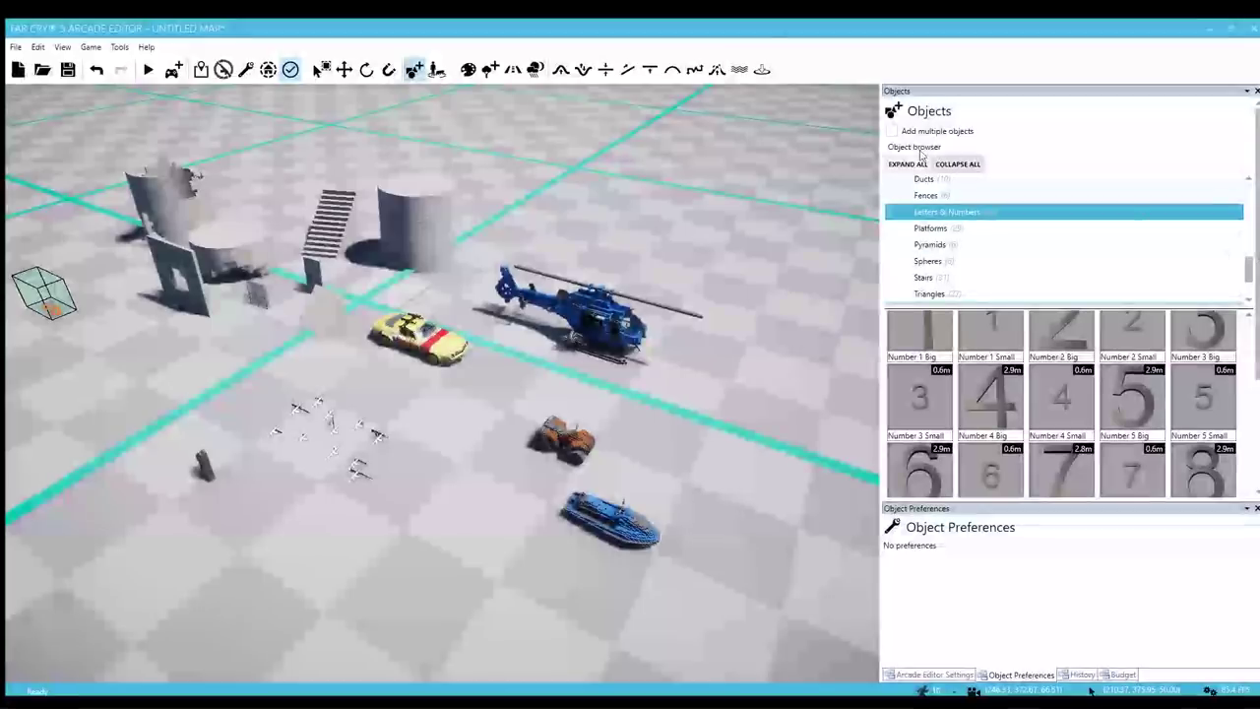
Collapse all categories of the object browser and switch to AI Management for adding AI
{"action": "left_click", "coordinate": [957, 163]}
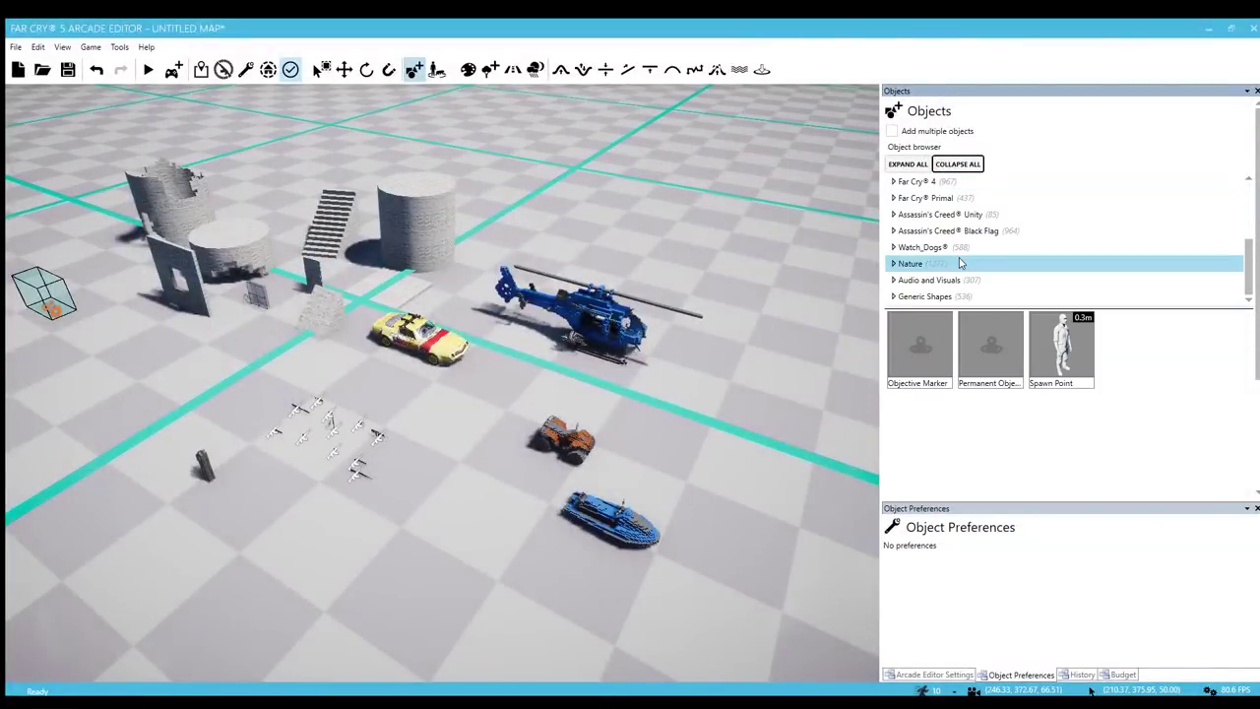
{"action": "scroll", "coordinate": [945, 252], "scroll_direction": "up", "scroll_amount": 5}
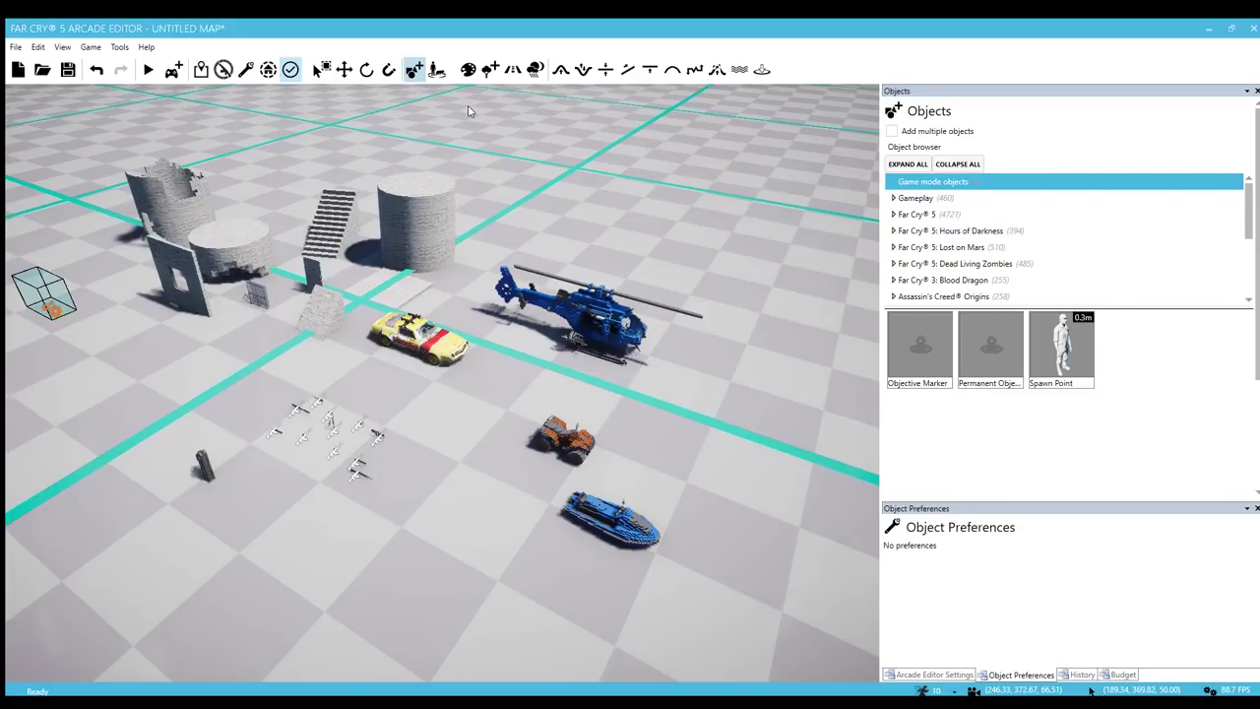
{"action": "right_click_drag", "start_coordinate": [610, 187], "coordinate": [561, 157]}
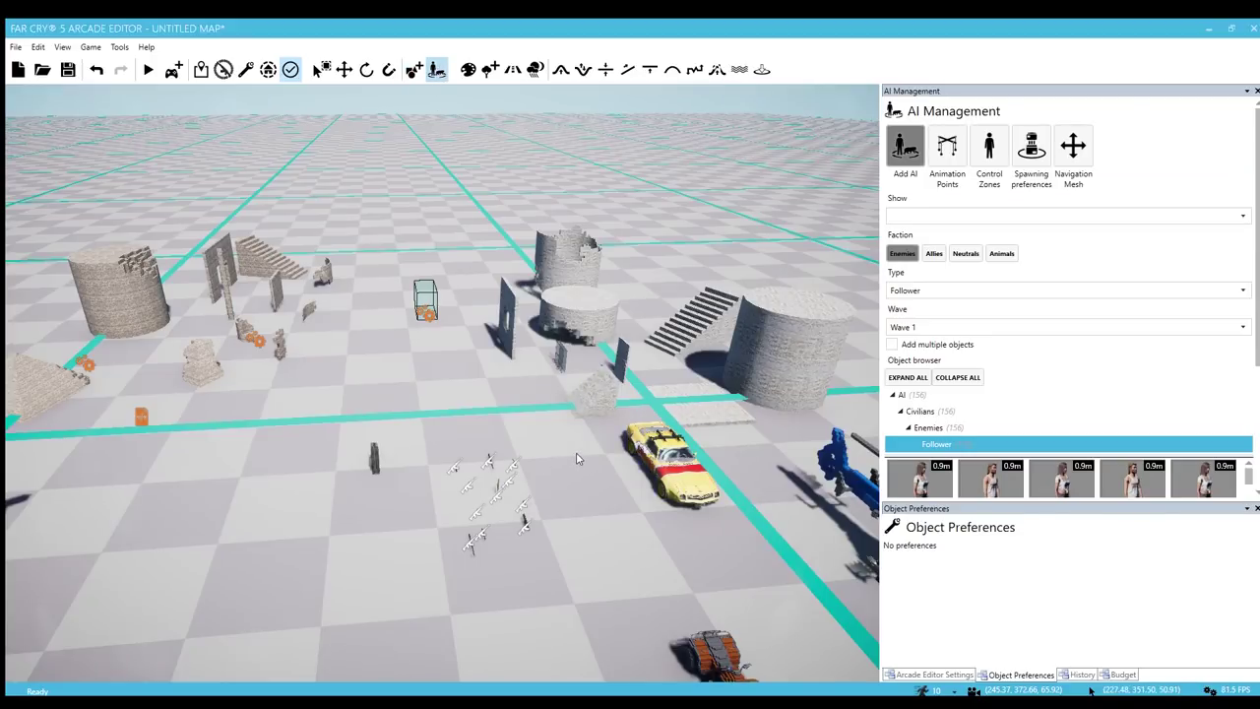
{"action": "key", "text": "w"}
{"action": "right_click_drag", "start_coordinate": [768, 443], "coordinate": [739, 449]}
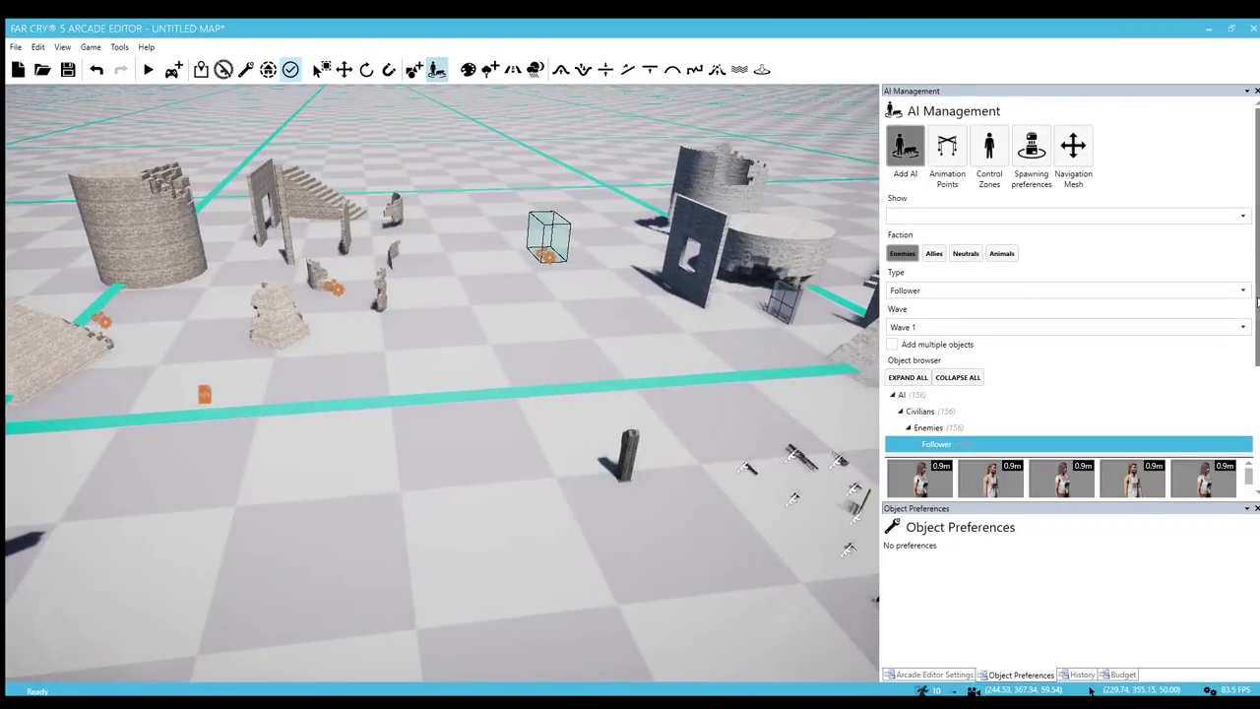
Set the type of the Enemies faction to Zombies and display the available zombie characters
{"action": "left_click_drag", "start_coordinate": [1255, 298], "coordinate": [1252, 302]}
{"action": "scroll", "coordinate": [1253, 308], "scroll_direction": "down", "scroll_amount": 2}
{"action": "scroll", "coordinate": [1252, 290], "scroll_direction": "up", "scroll_amount": 3}
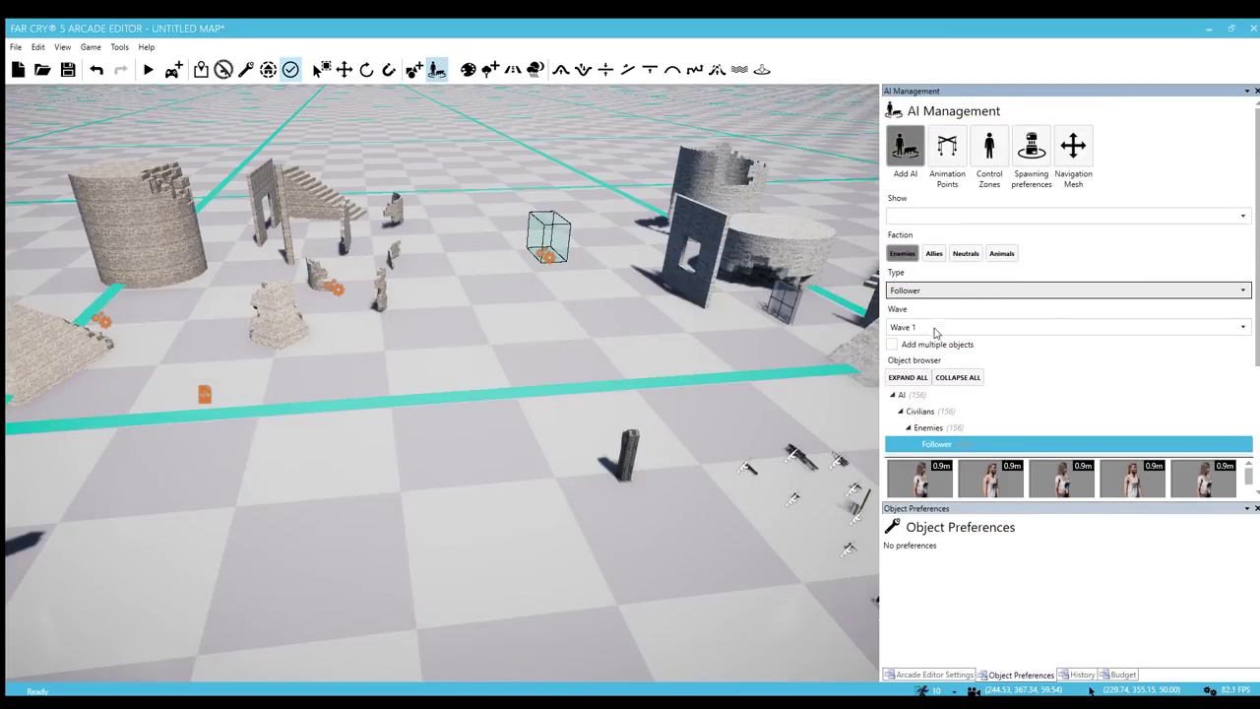
{"action": "left_click", "coordinate": [930, 393]}
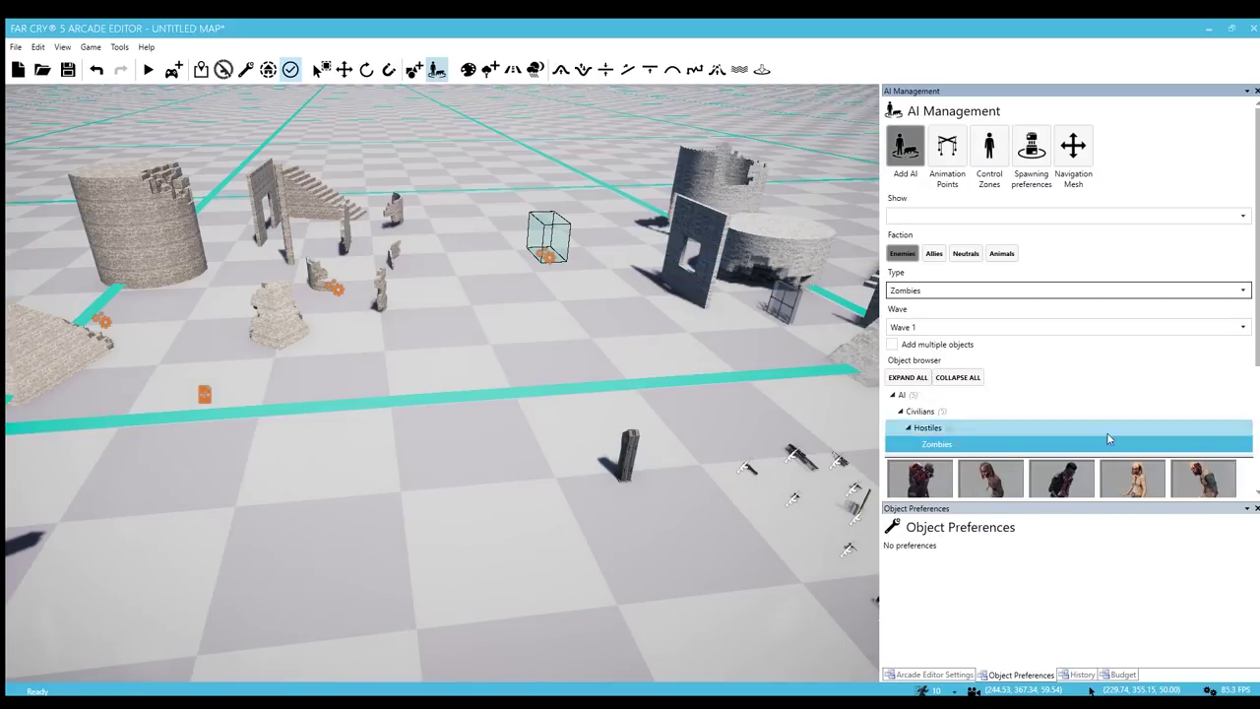
{"action": "scroll", "coordinate": [1255, 345], "scroll_direction": "down", "scroll_amount": 3}
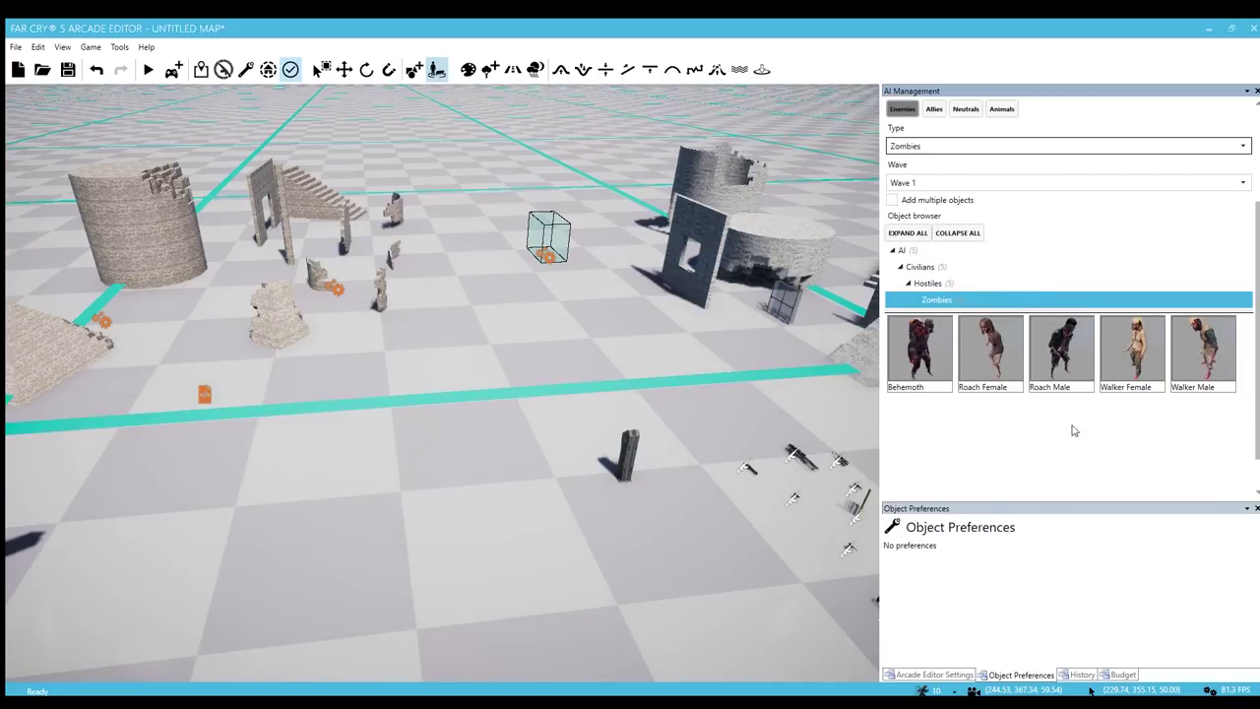
Preview the Behemoth zombie up close on the ground in front of the stone shapes
{"action": "left_click", "coordinate": [906, 375]}
{"action": "right_click_drag", "start_coordinate": [412, 424], "coordinate": [512, 392]}
{"action": "key", "text": "w"}
{"action": "key", "text": "w"}
{"action": "key", "text": "a"}
{"action": "key", "text": "w"}
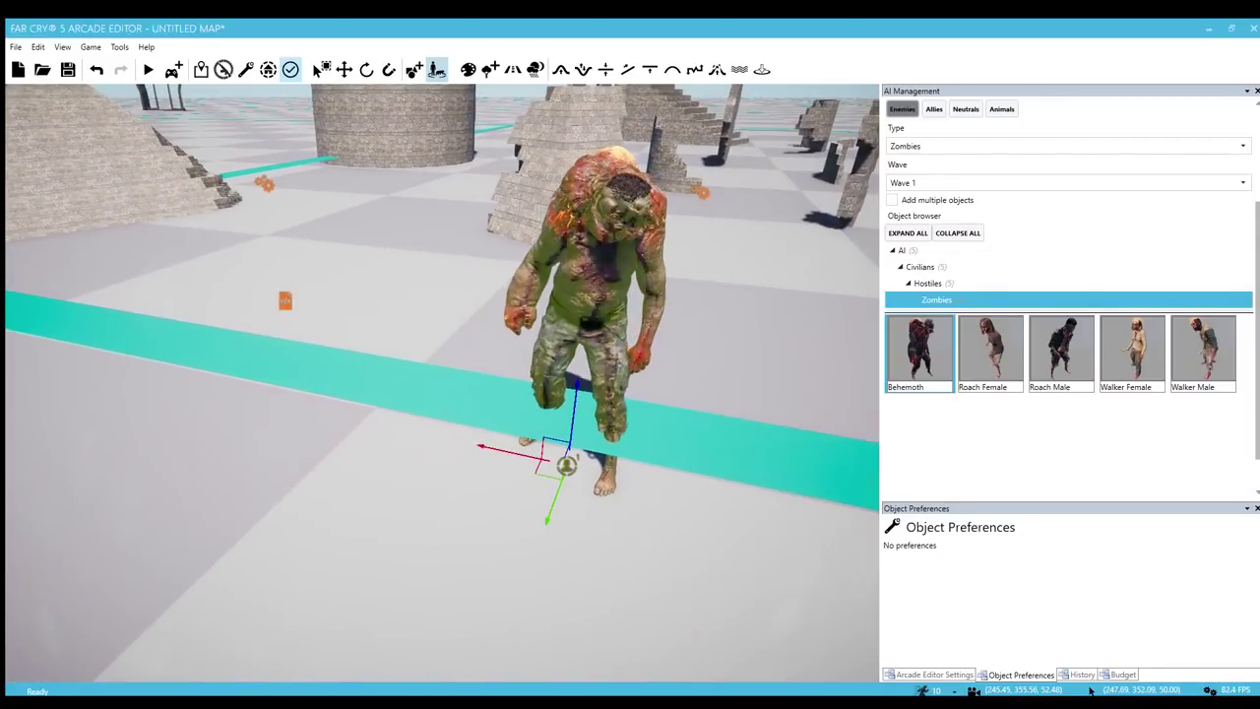
Preview the Roach Female zombie on the open ground near the broken pyramid
{"action": "key", "text": "s"}
{"action": "right_click_drag", "start_coordinate": [412, 425], "coordinate": [345, 424]}
{"action": "key", "text": "d"}
{"action": "key", "text": "d"}
{"action": "left_click", "coordinate": [990, 352]}
{"action": "key", "text": "w"}
{"action": "right_click_drag", "start_coordinate": [504, 553], "coordinate": [630, 473]}
{"action": "key", "text": "a"}
{"action": "key", "text": "w"}
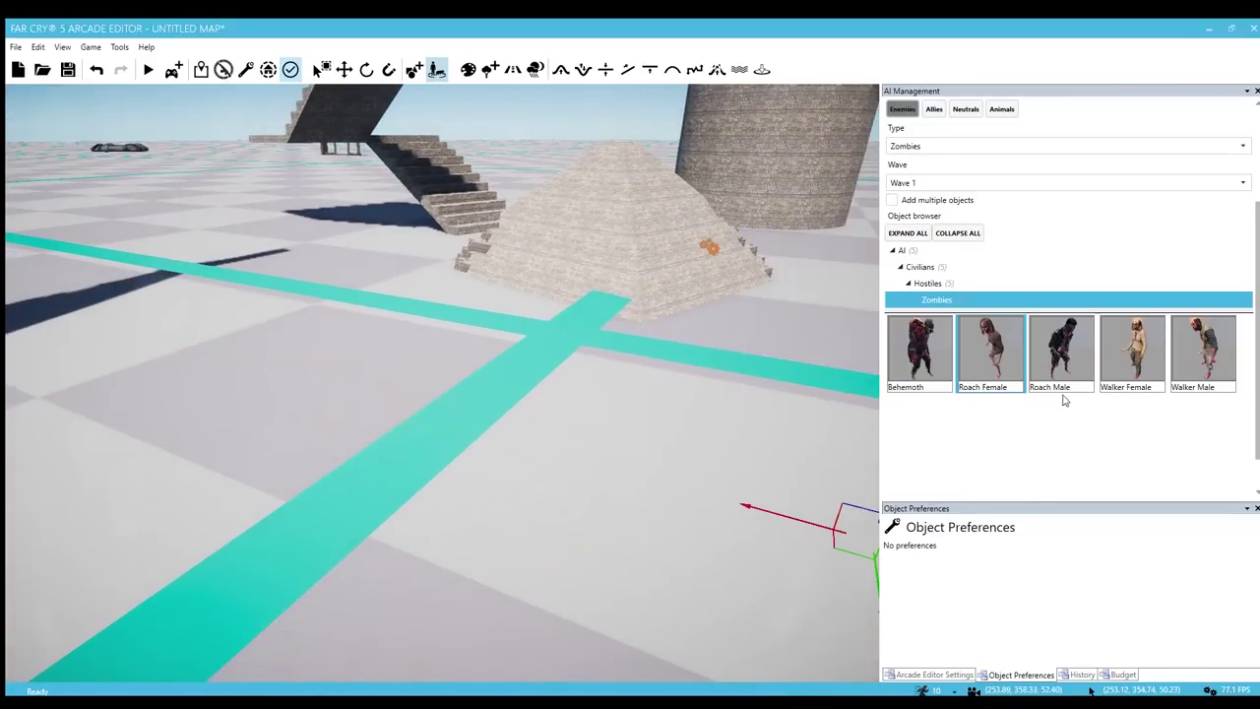
Preview the Roach Male zombie and its effects on the ground in front of the pyramid
{"action": "left_click", "coordinate": [1062, 379]}
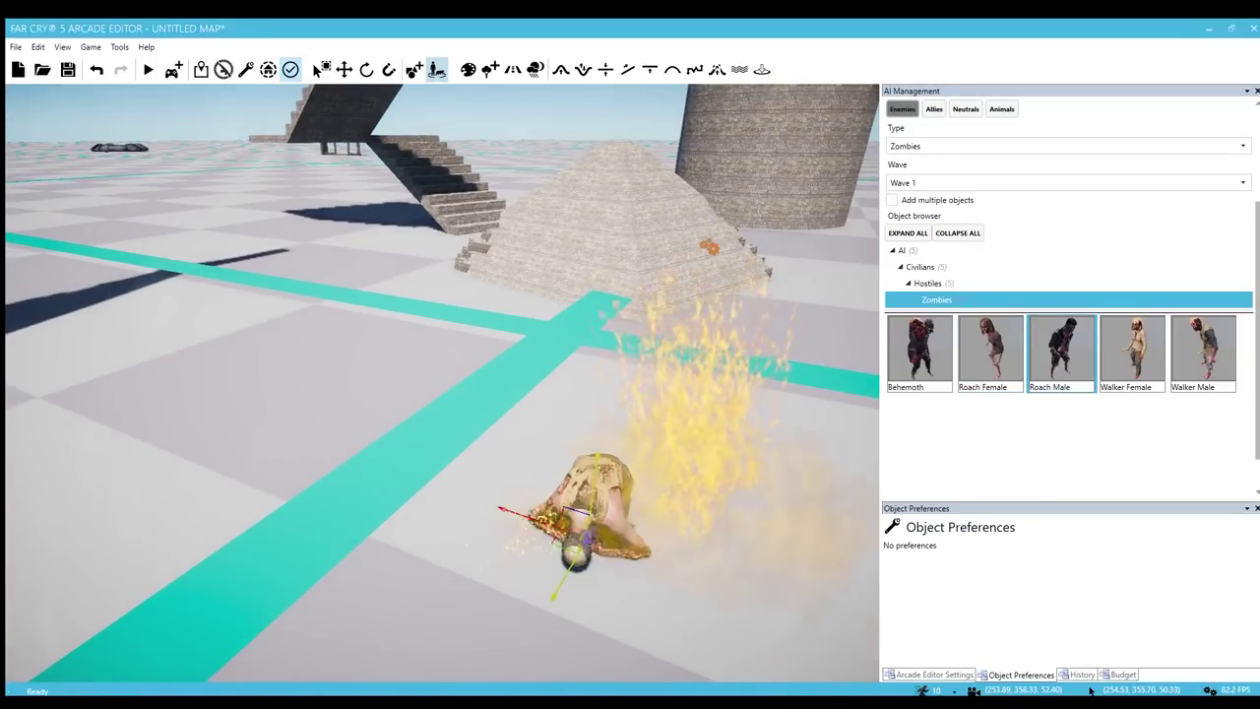
{"action": "right_click_drag", "start_coordinate": [576, 536], "coordinate": [621, 540]}
{"action": "key", "text": "w"}
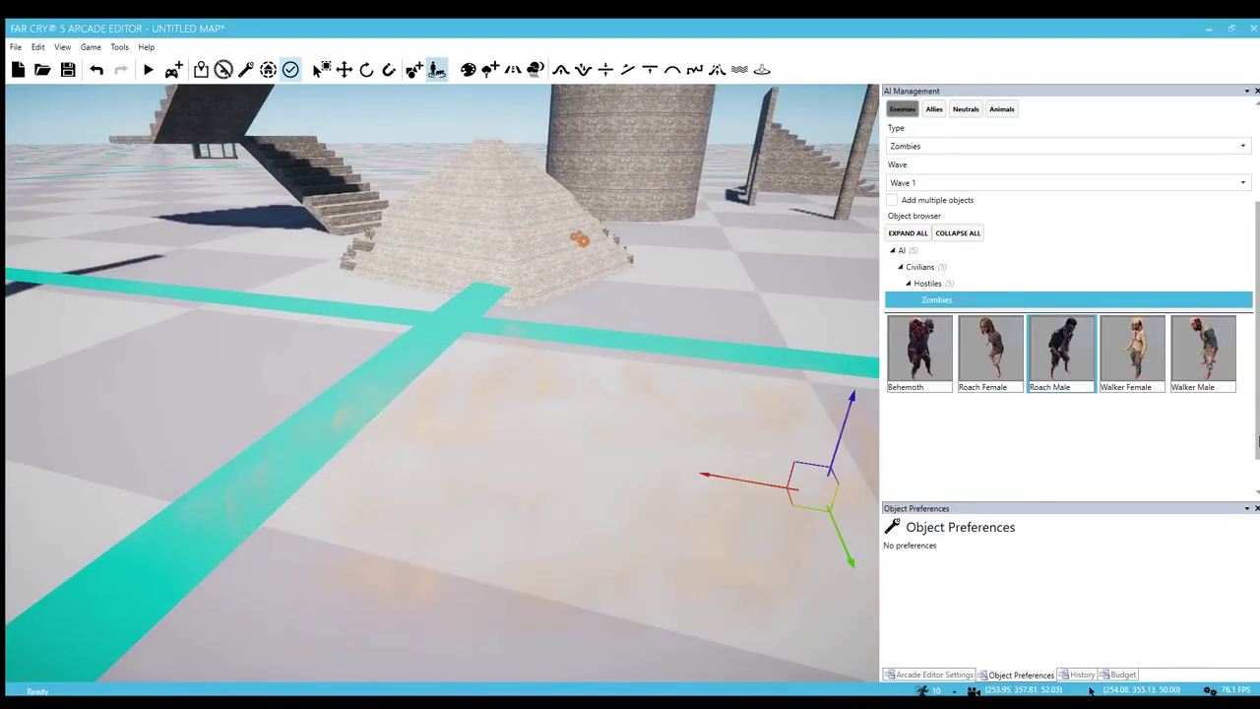
Preview the Walker Female and Walker Male zombies on the ground in front of the pyramid
{"action": "left_click", "coordinate": [1135, 369]}
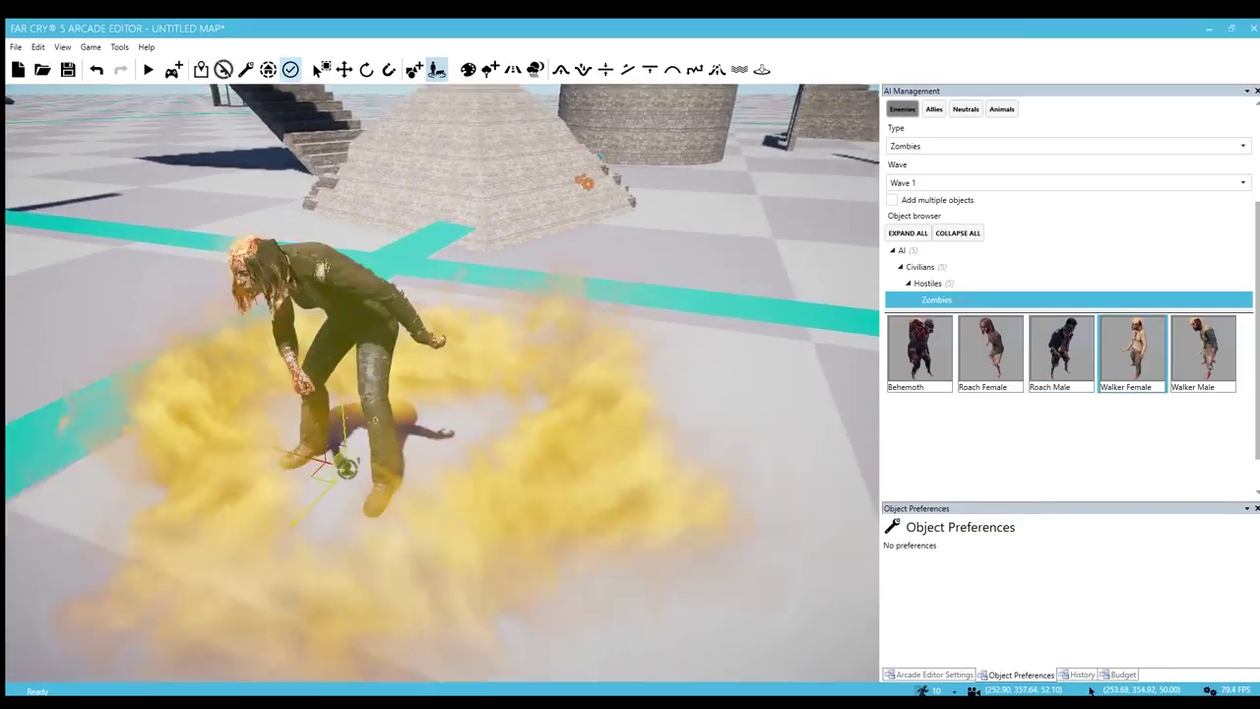
{"action": "right_click_drag", "start_coordinate": [630, 542], "coordinate": [585, 526]}
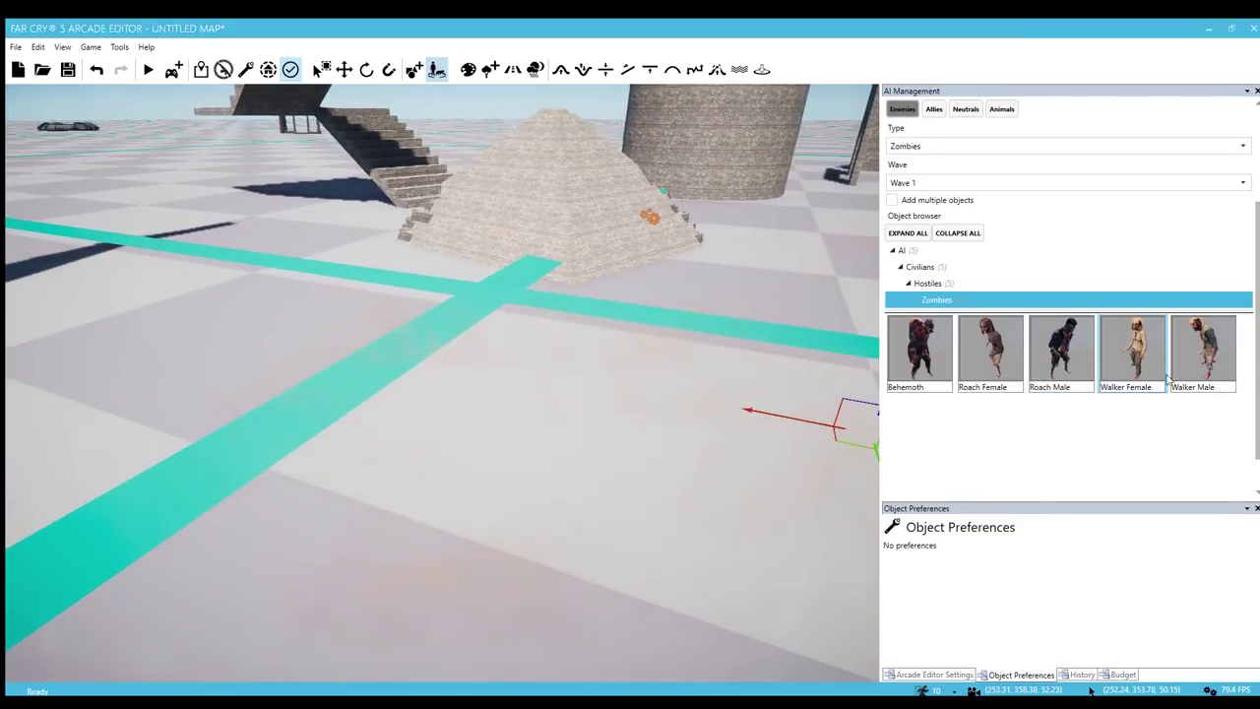
{"action": "left_click", "coordinate": [1191, 372]}
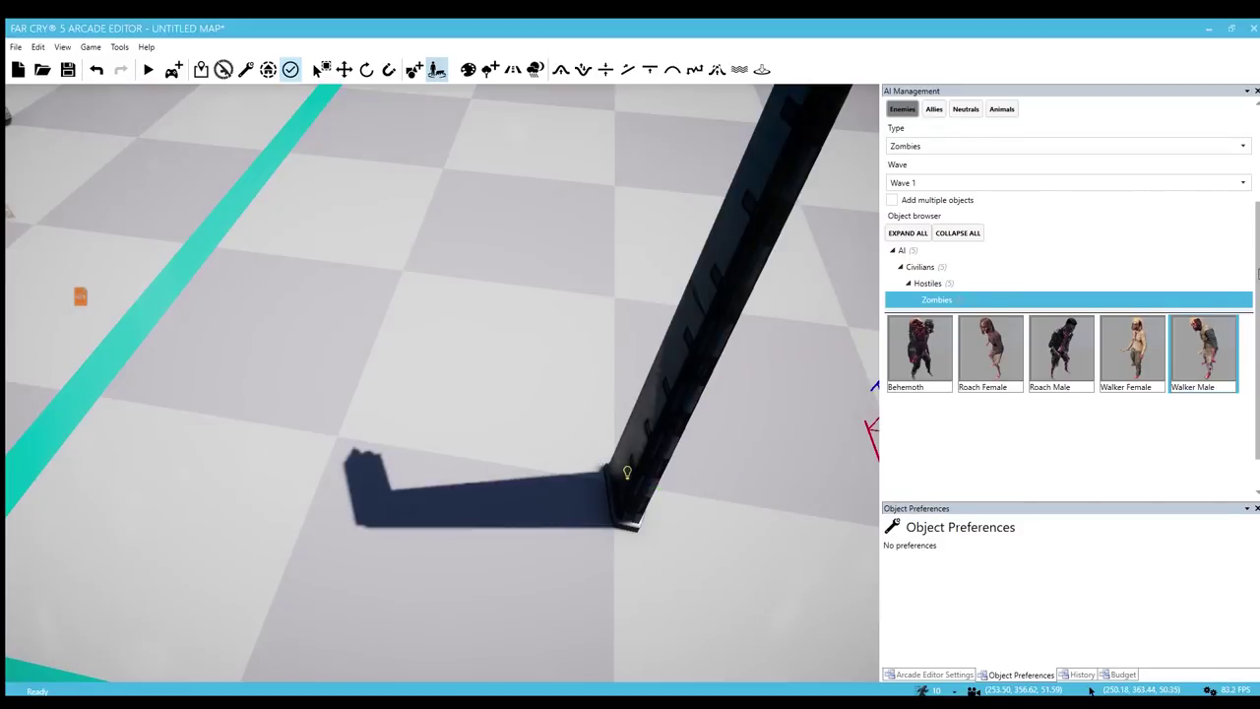
Set the enemy type to DLZ NPC and preview the first Evil Corp Officer beside the lamp post
{"action": "left_click_drag", "start_coordinate": [1258, 273], "coordinate": [1257, 226]}
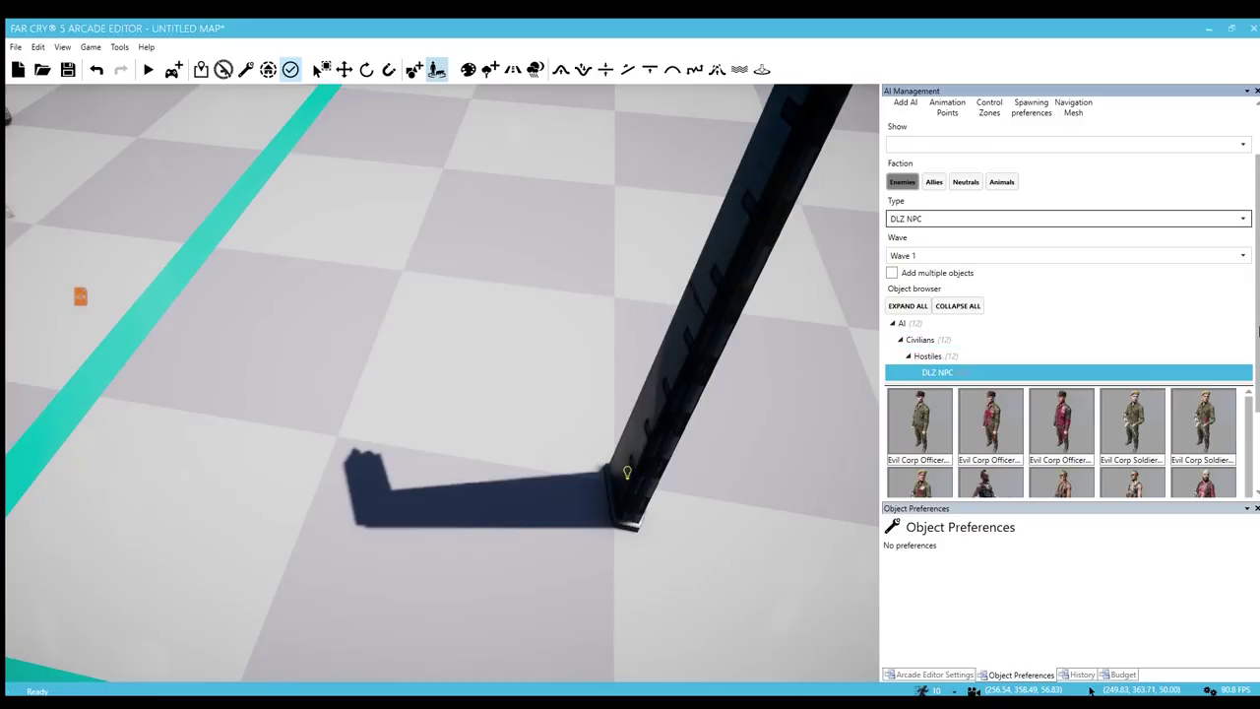
{"action": "left_click_drag", "start_coordinate": [1258, 332], "coordinate": [1243, 407]}
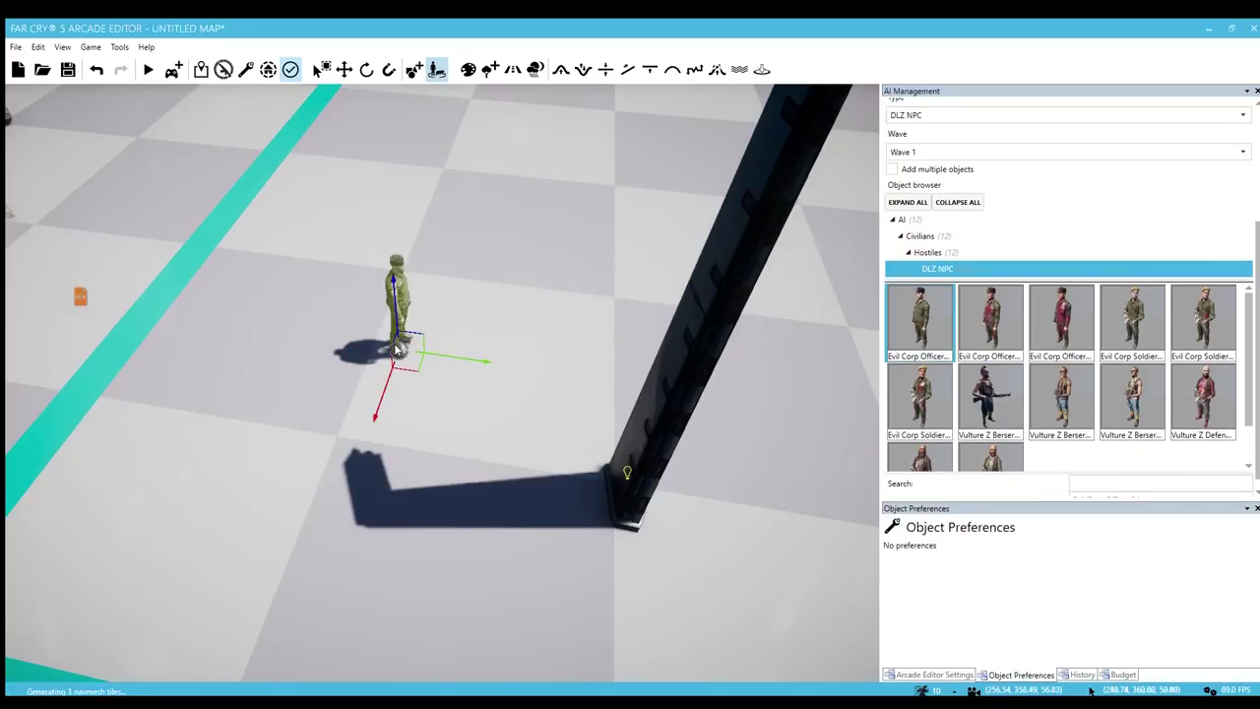
Place the first Evil Corp Officer on the open checkered ground near the teal line and end its placement
{"action": "right_click_drag", "start_coordinate": [405, 350], "coordinate": [437, 382]}
{"action": "key", "text": "w"}
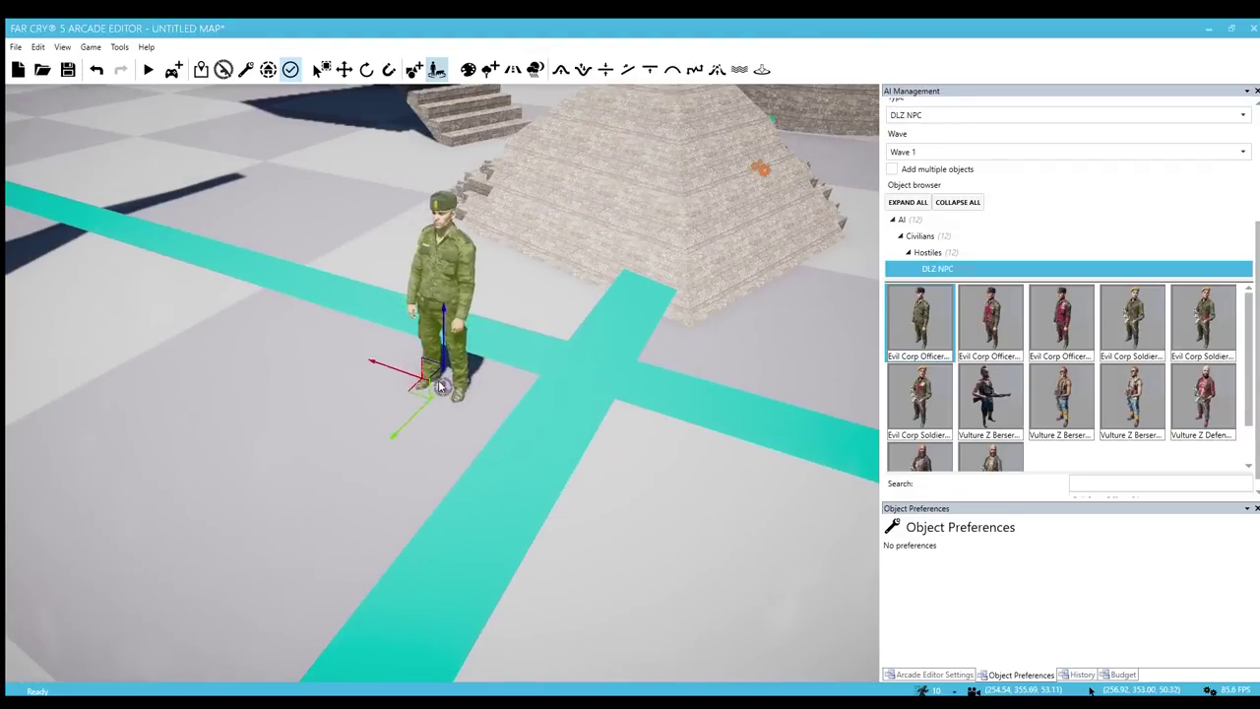
{"action": "right_click_drag", "start_coordinate": [473, 493], "coordinate": [522, 471]}
{"action": "key", "text": "f"}
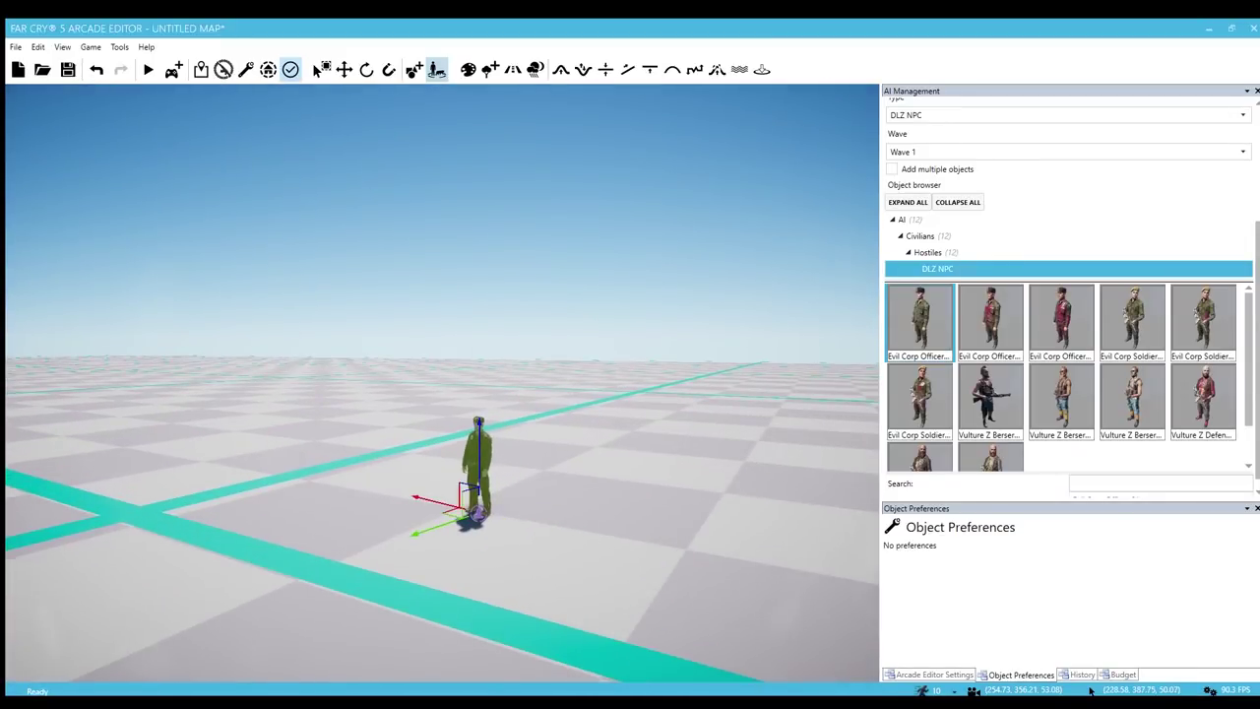
{"action": "key", "text": "Escape"}
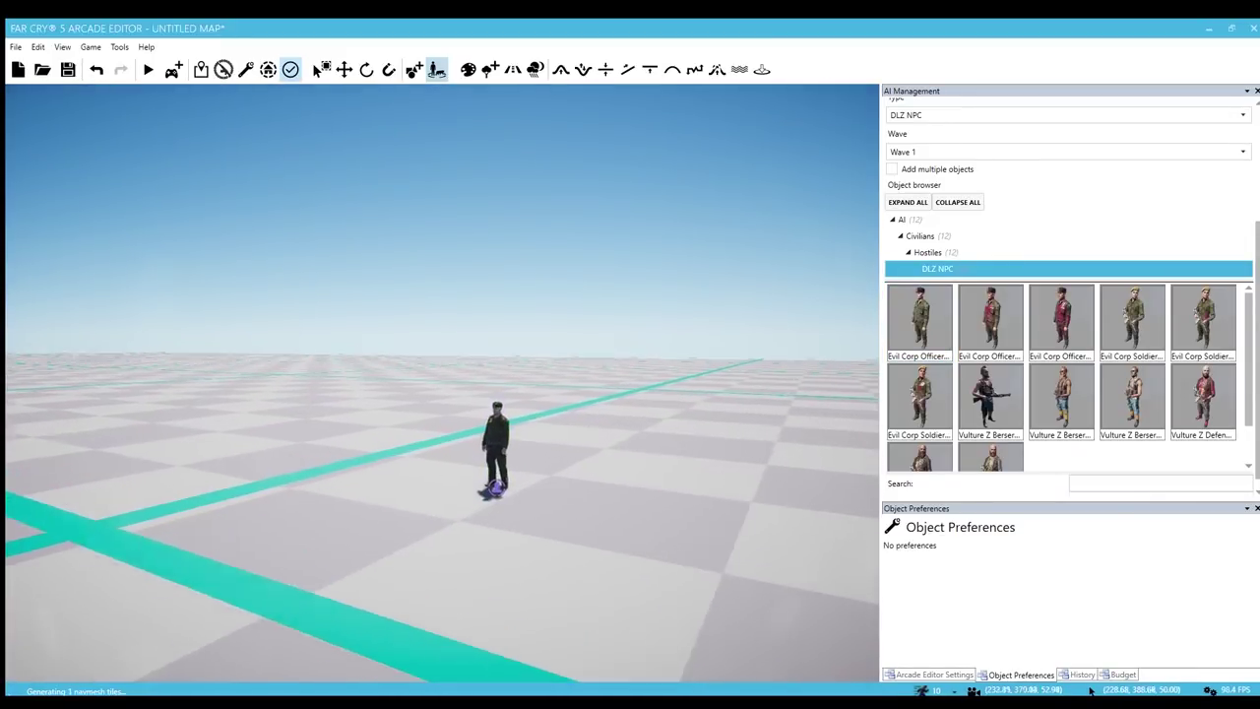
Preview the second and third Evil Corp Officer variants on the ground near the red tank
{"action": "right_click_drag", "start_coordinate": [492, 479], "coordinate": [565, 526]}
{"action": "key", "text": "s"}
{"action": "left_click", "coordinate": [1004, 320]}
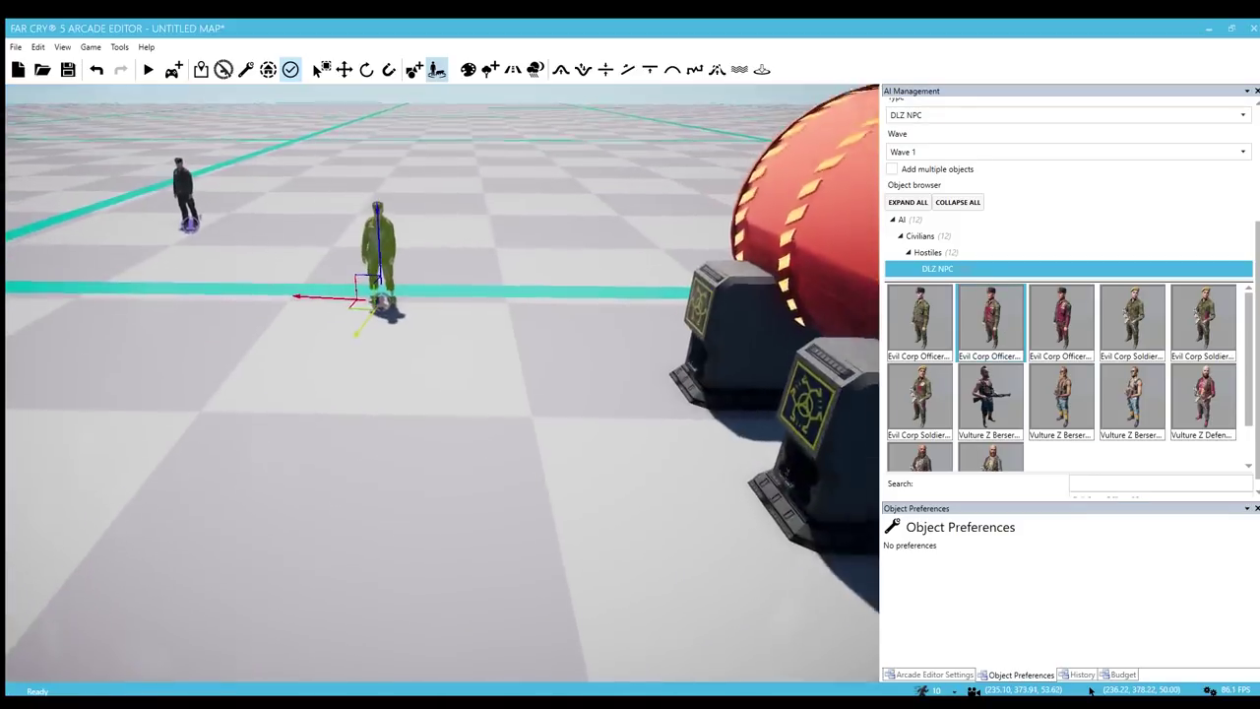
{"action": "left_click", "coordinate": [1087, 325]}
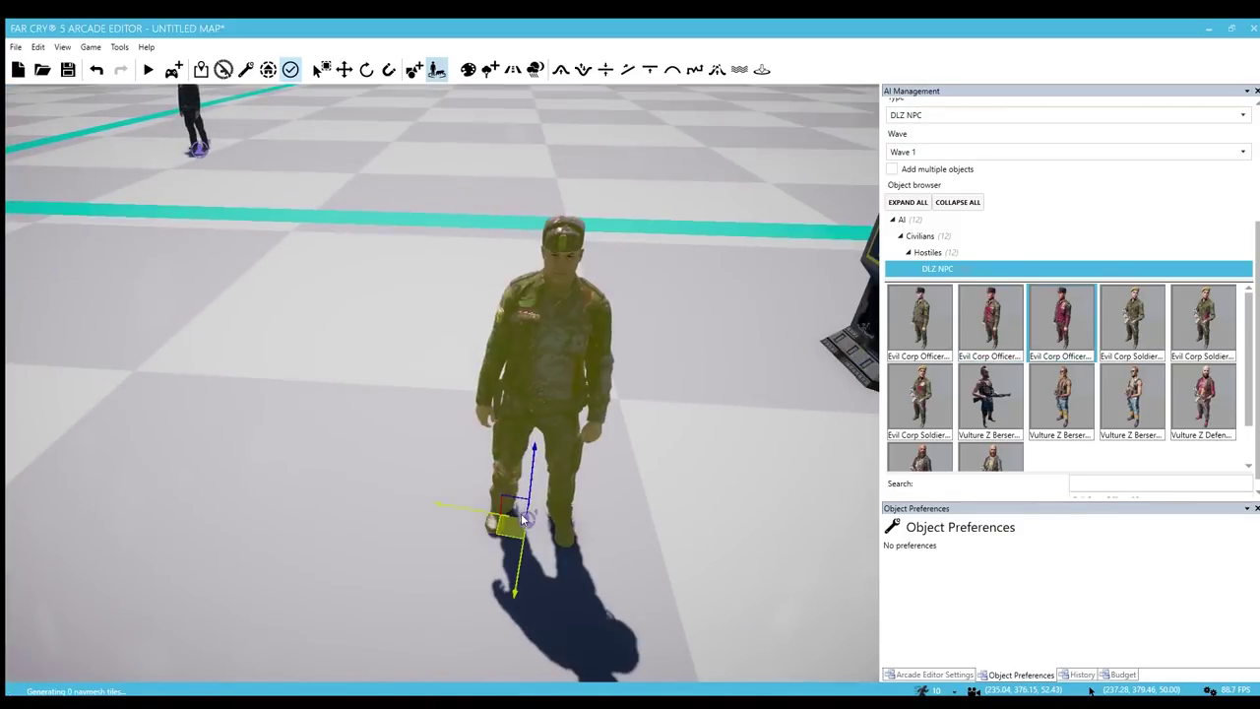
Preview the three Evil Corp Soldier variants on the open ground
{"action": "left_click", "coordinate": [1119, 339]}
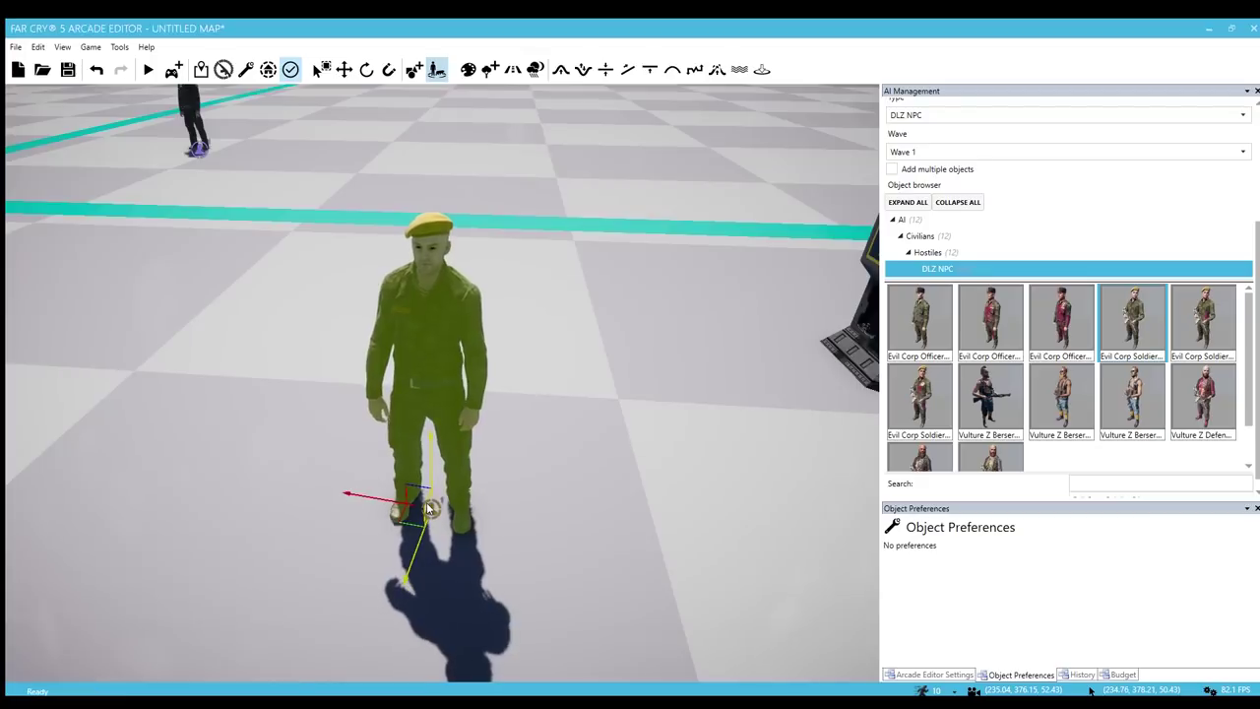
{"action": "left_click", "coordinate": [1192, 339]}
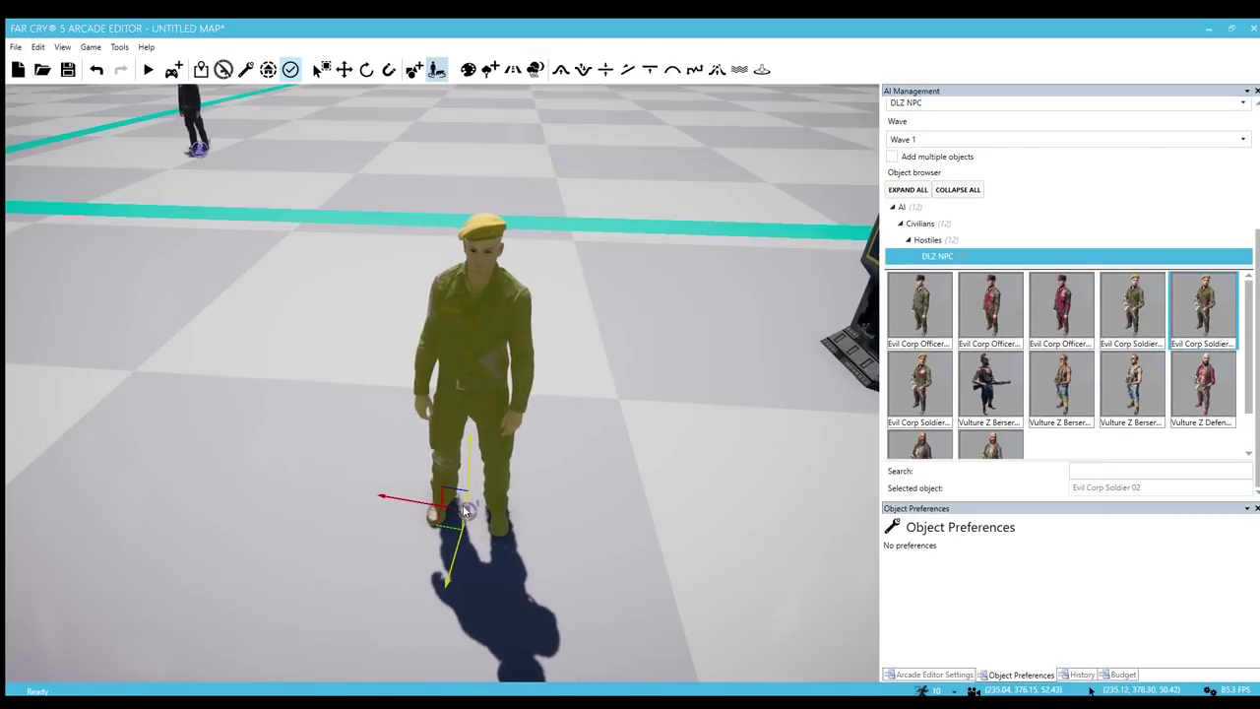
{"action": "left_click", "coordinate": [920, 389]}
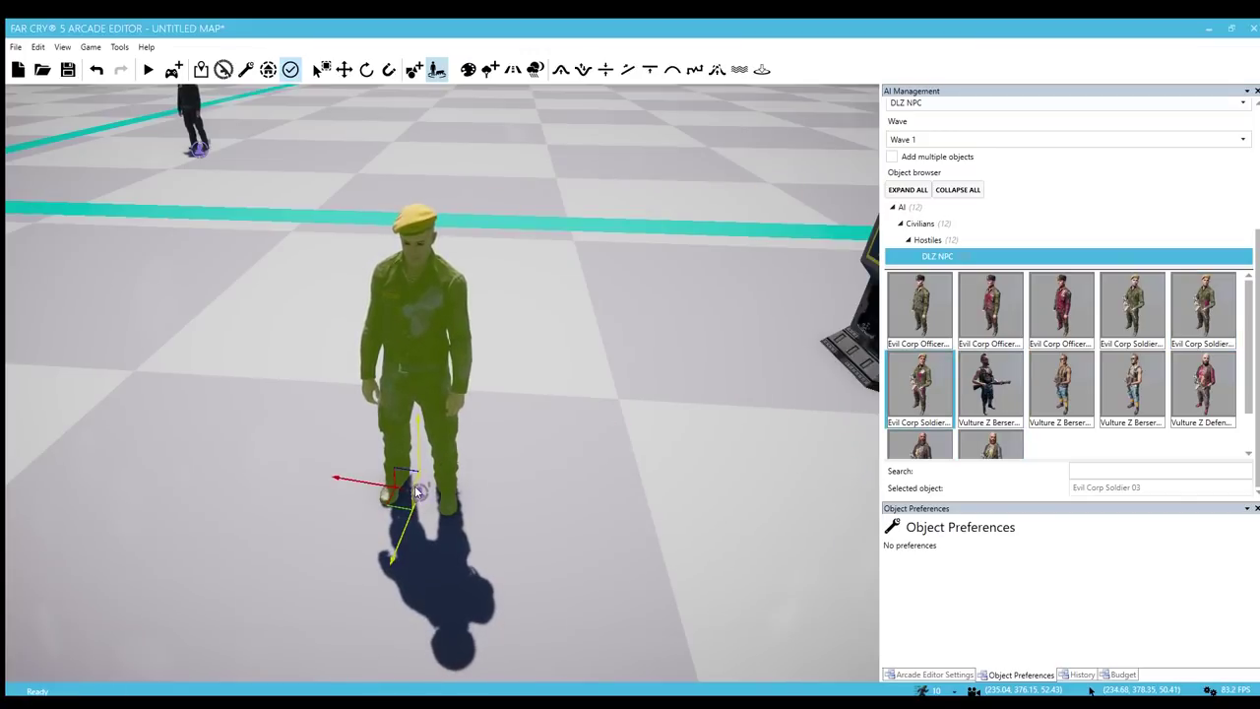
Preview Vulture Z Berserker 01, 02 and 03 up close on the ground near the red tank
{"action": "left_click", "coordinate": [991, 389]}
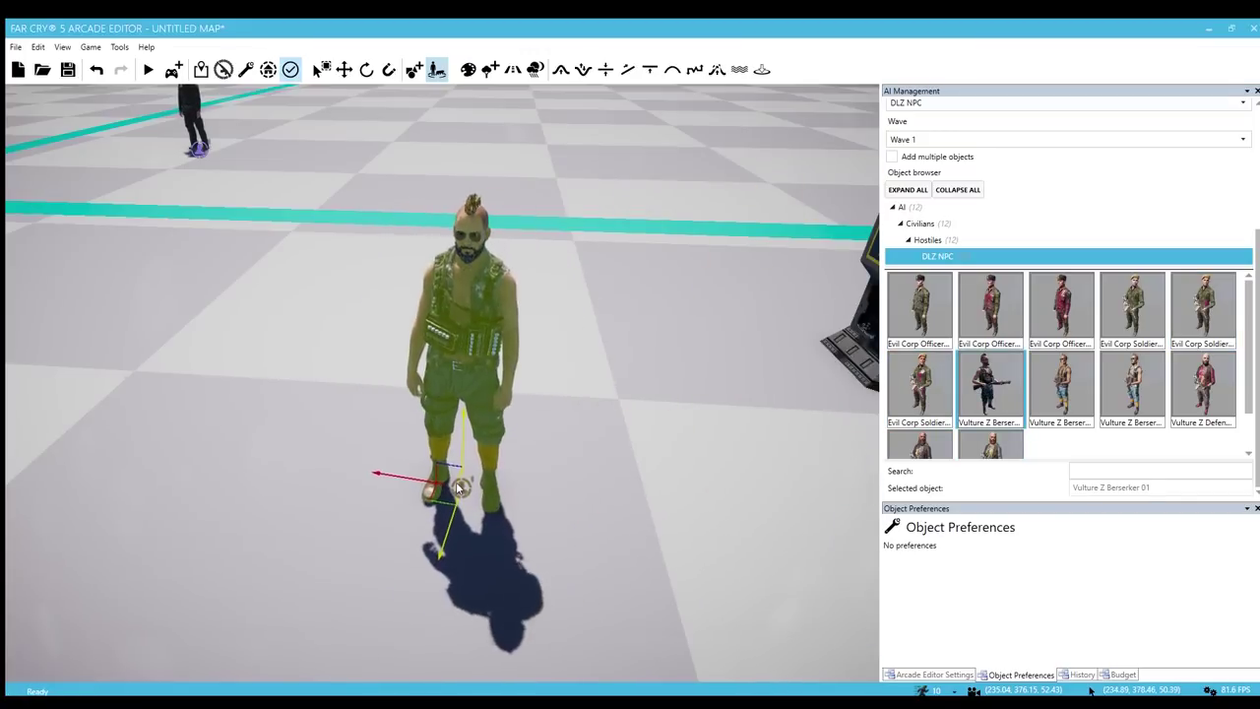
{"action": "right_click_drag", "start_coordinate": [461, 490], "coordinate": [604, 211]}
{"action": "scroll", "coordinate": [540, 486], "scroll_direction": "down", "scroll_amount": 2}
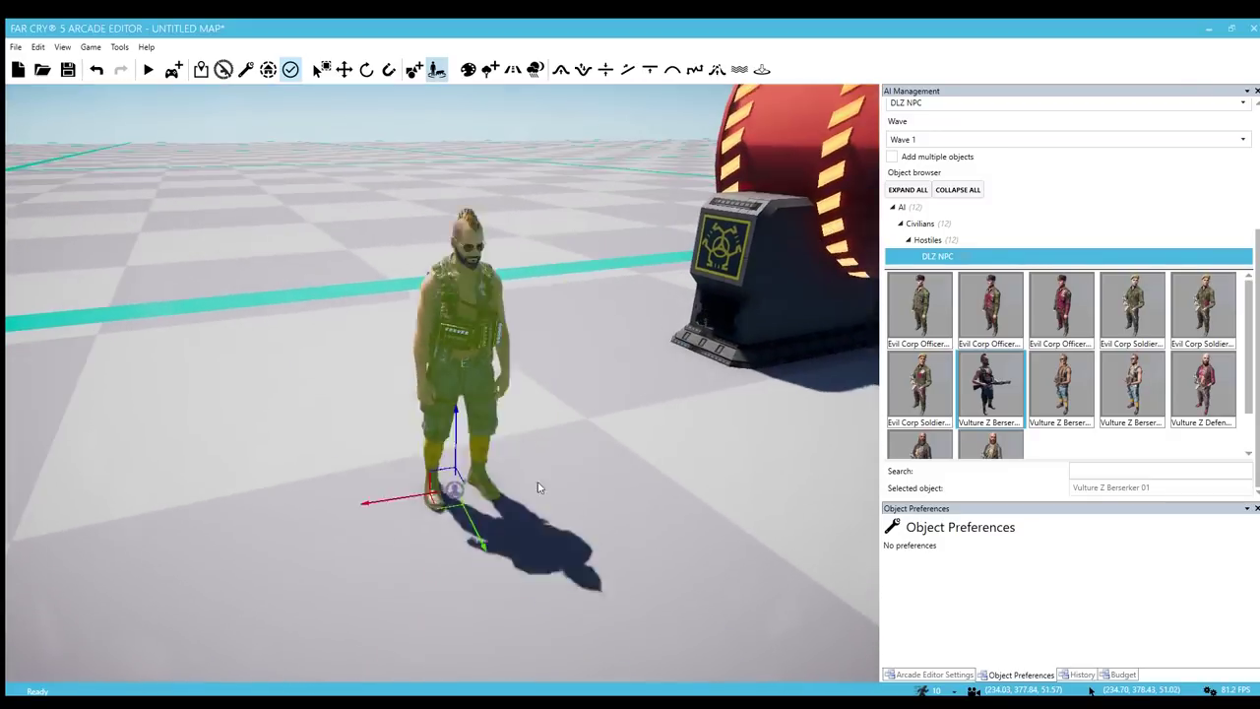
{"action": "left_click", "coordinate": [1046, 405]}
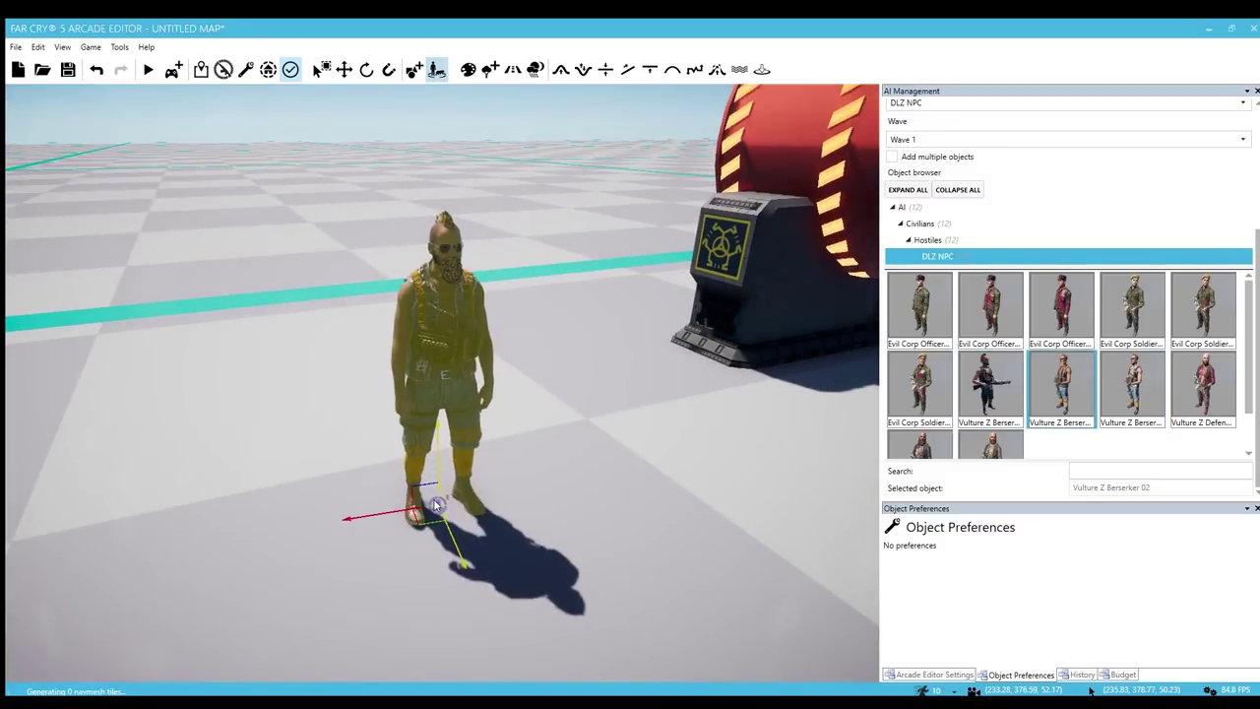
{"action": "left_click", "coordinate": [1109, 388]}
{"action": "right_click_drag", "start_coordinate": [447, 490], "coordinate": [433, 511]}
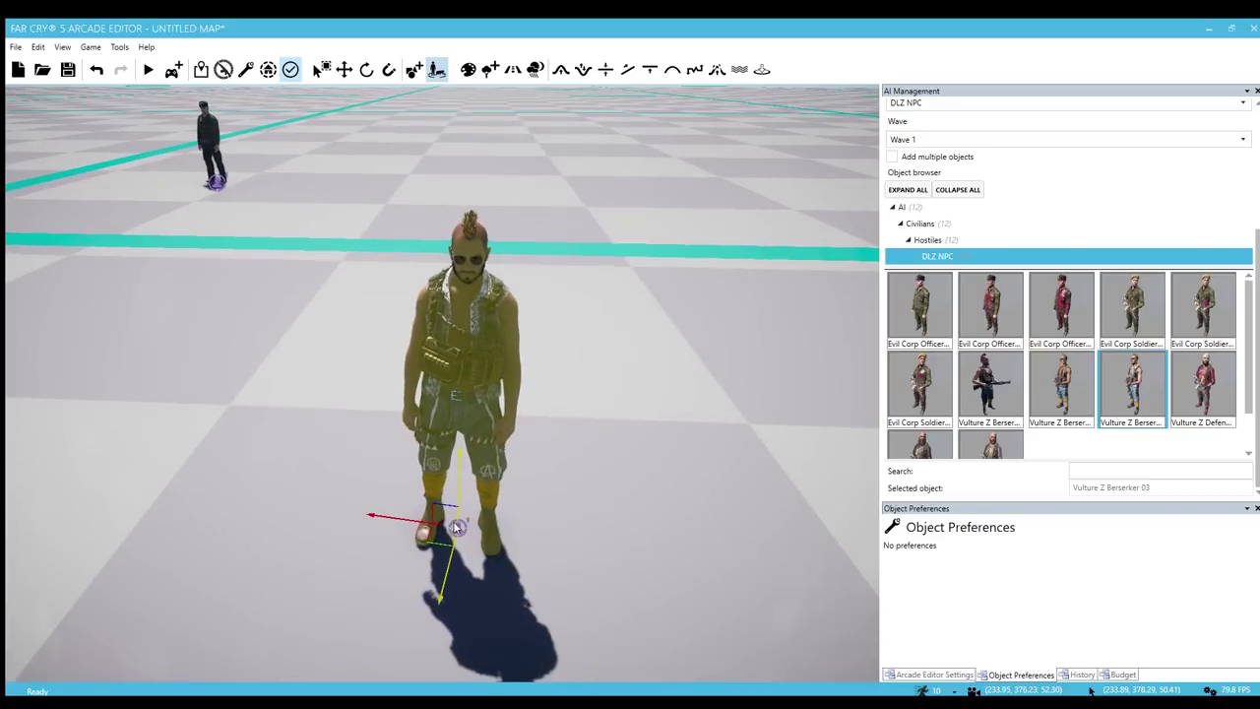
Look through the three Vulture Z Defender variants in the DLZ NPC category
{"action": "left_click", "coordinate": [1198, 392]}
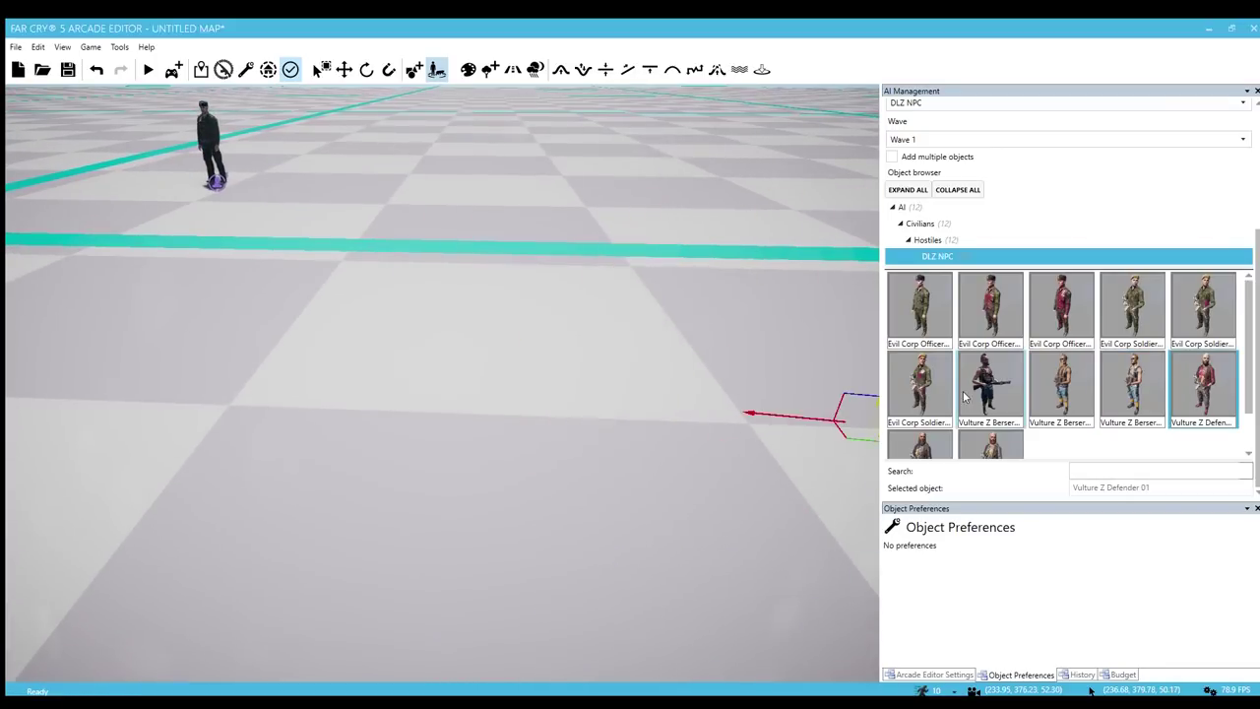
{"action": "left_click", "coordinate": [925, 445]}
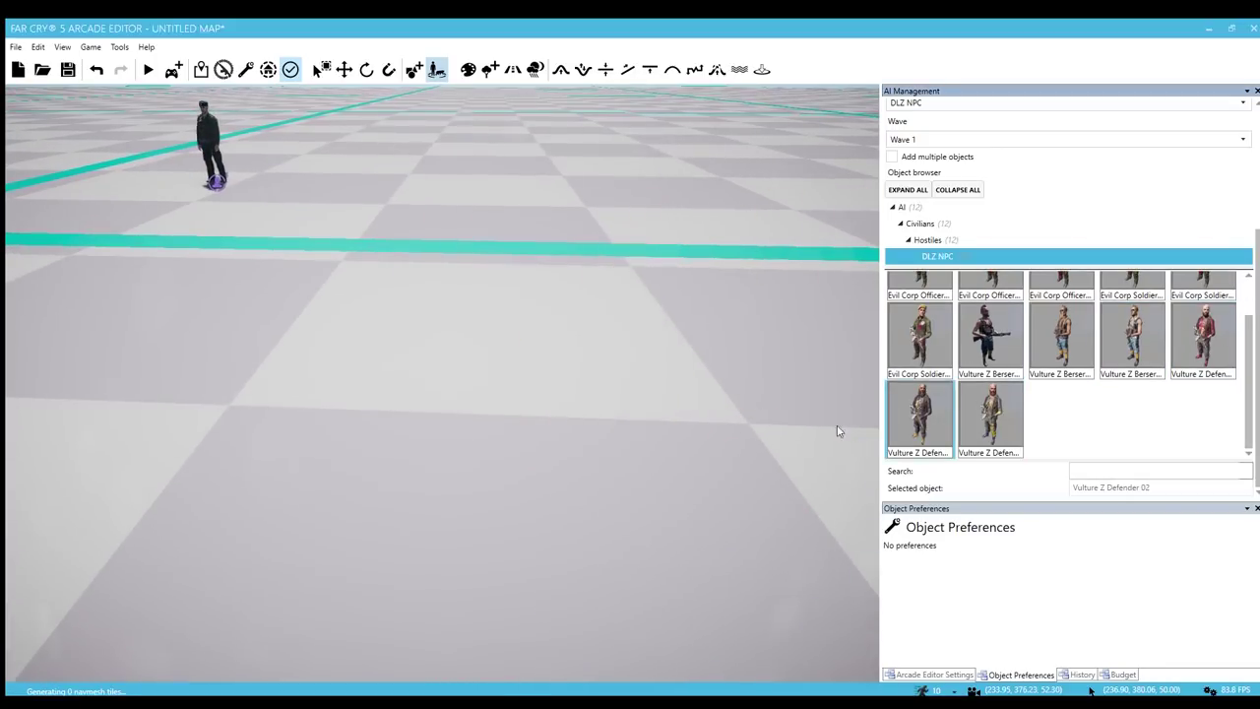
{"action": "left_click", "coordinate": [966, 398]}
{"action": "key", "text": "s"}
Switch AI Management to Animation Points and look through the Zombie wildlife animations for animals
{"action": "left_click_drag", "start_coordinate": [1255, 434], "coordinate": [1255, 313]}
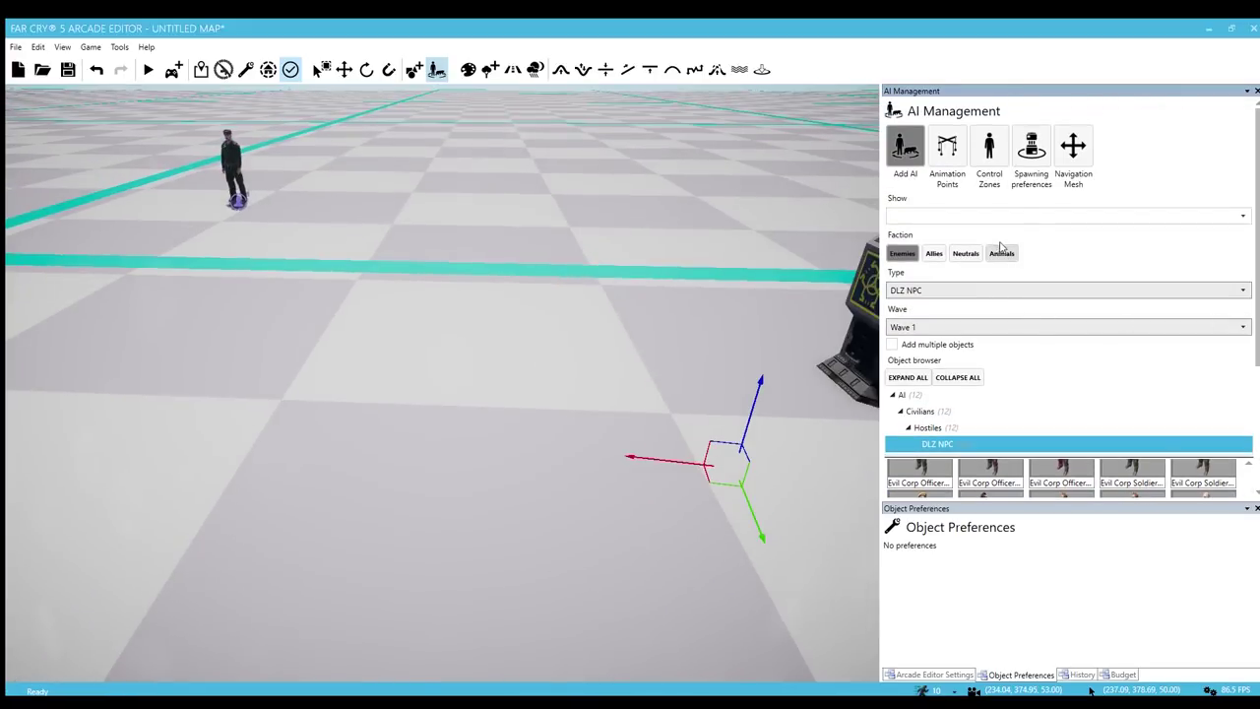
{"action": "key", "text": "s"}
{"action": "right_click_drag", "start_coordinate": [479, 350], "coordinate": [955, 207]}
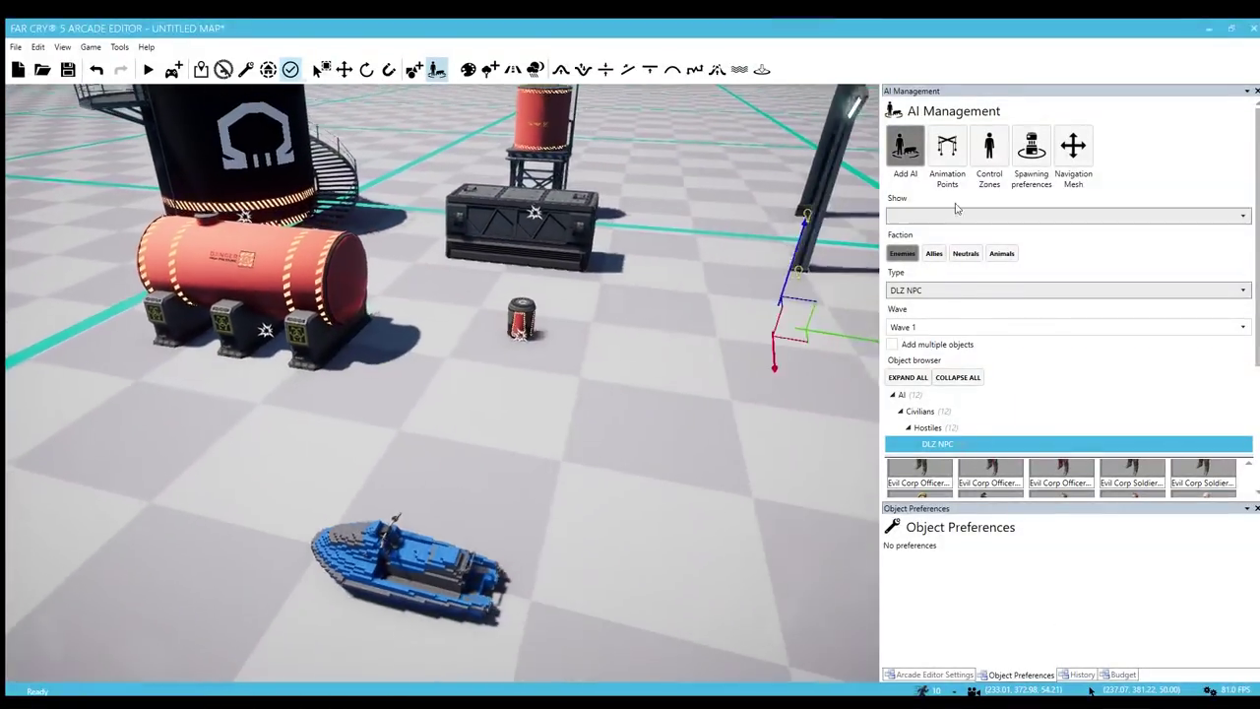
{"action": "left_click", "coordinate": [948, 154]}
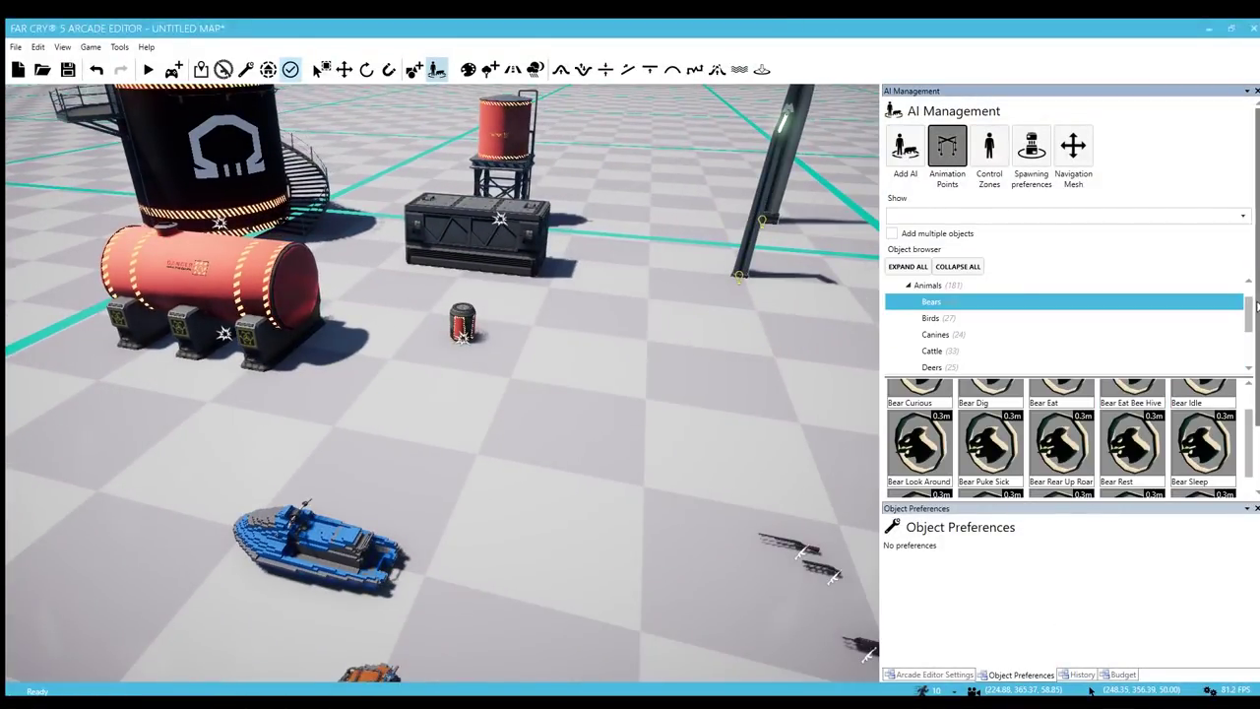
{"action": "left_click_drag", "start_coordinate": [1246, 309], "coordinate": [1247, 328]}
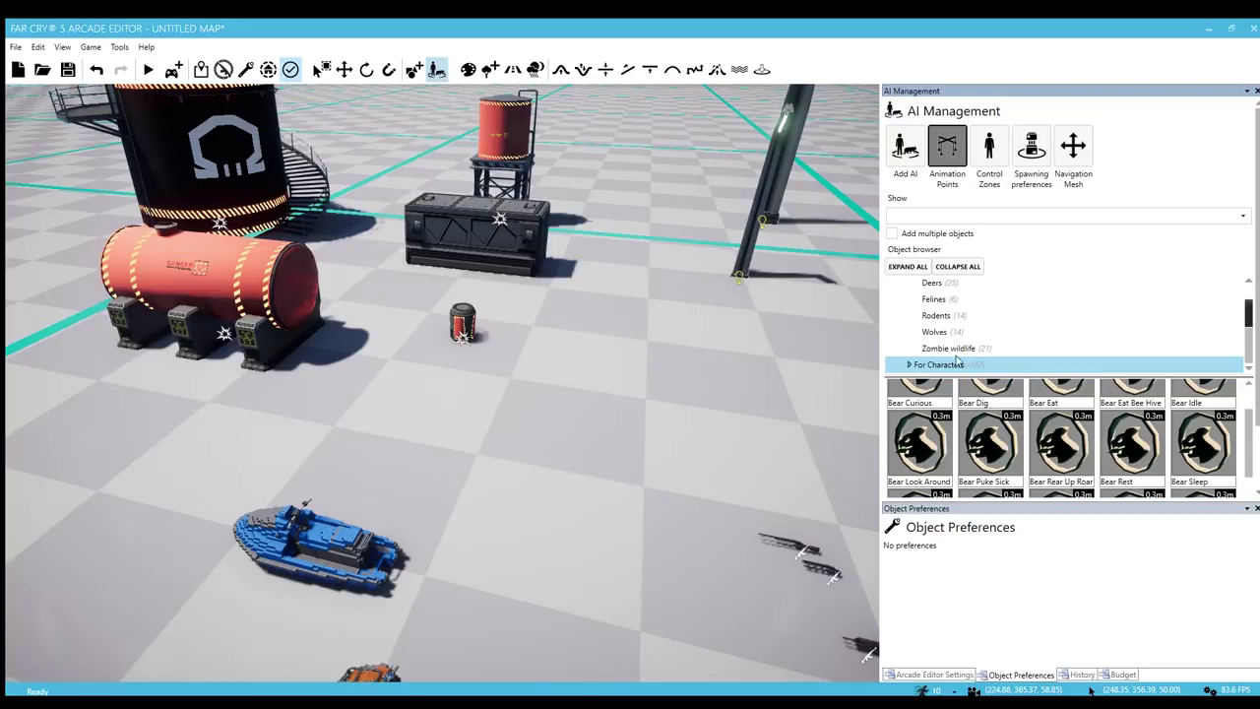
{"action": "left_click", "coordinate": [945, 349]}
{"action": "scroll", "coordinate": [1256, 419], "scroll_direction": "down", "scroll_amount": 2}
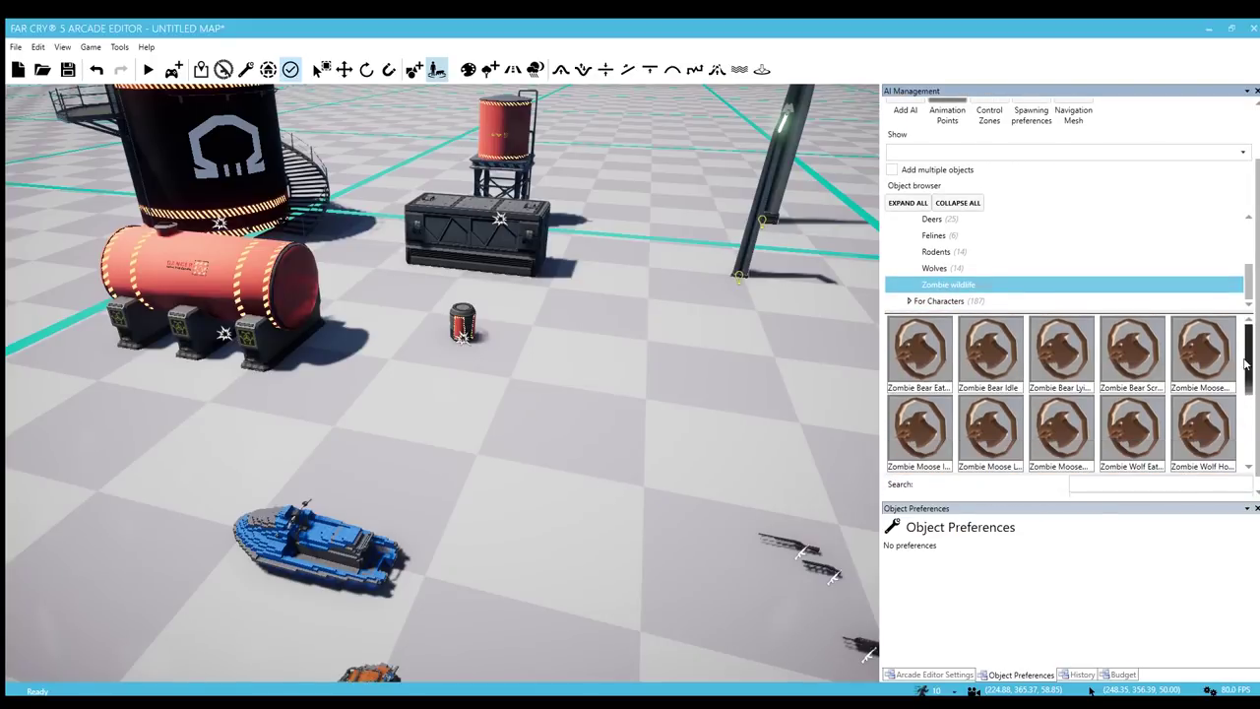
{"action": "scroll", "coordinate": [1247, 355], "scroll_direction": "down", "scroll_amount": 5}
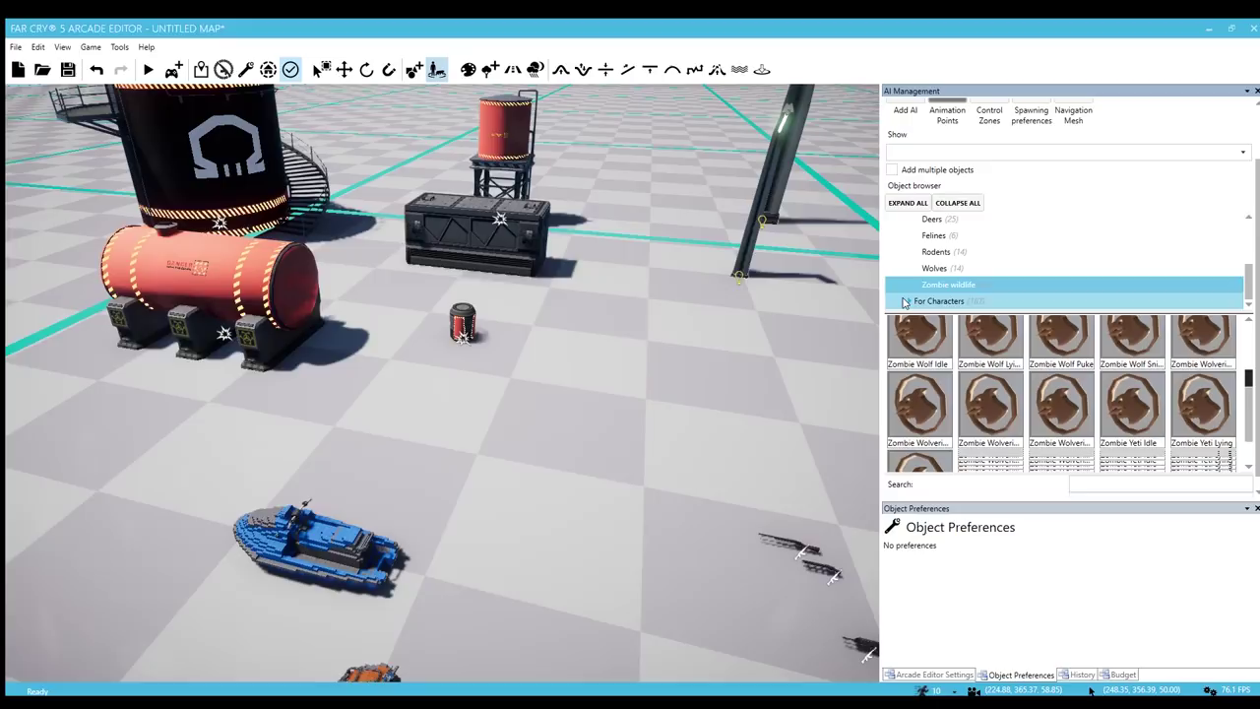
Expand the For Characters animation points and look at the Zombies category
{"action": "left_click", "coordinate": [905, 302]}
{"action": "scroll", "coordinate": [941, 290], "scroll_direction": "down", "scroll_amount": 2}
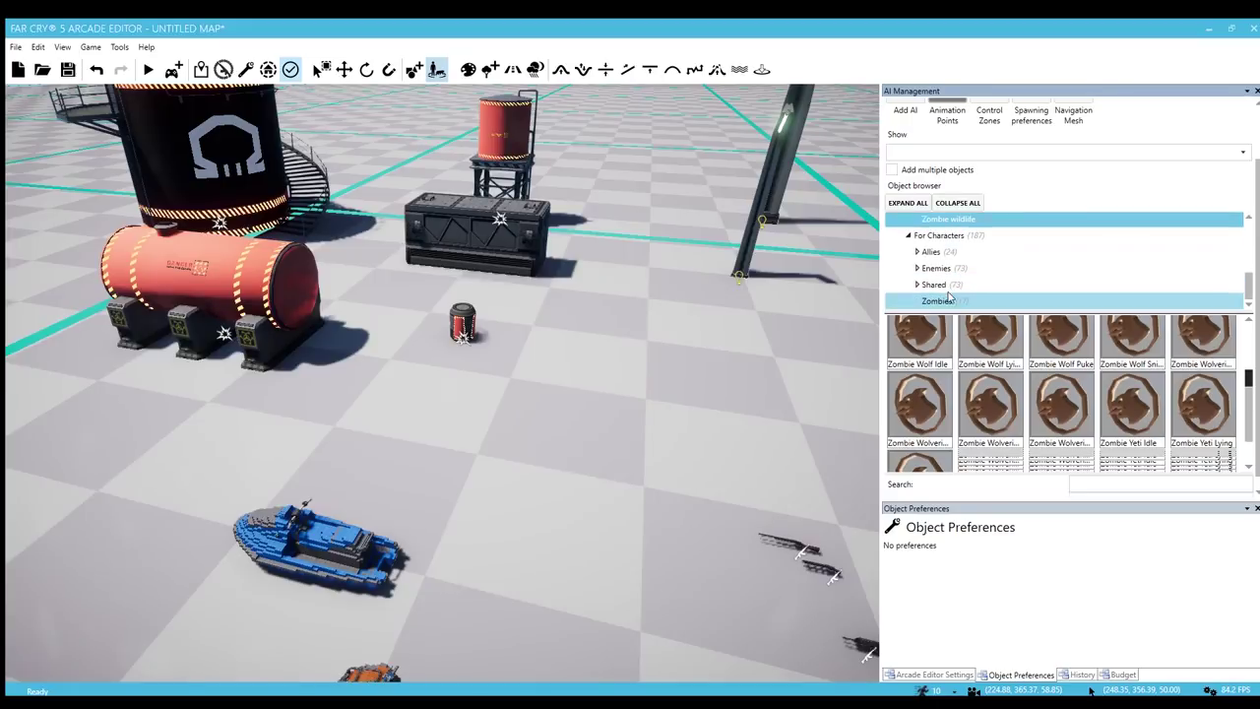
{"action": "left_click", "coordinate": [948, 300]}
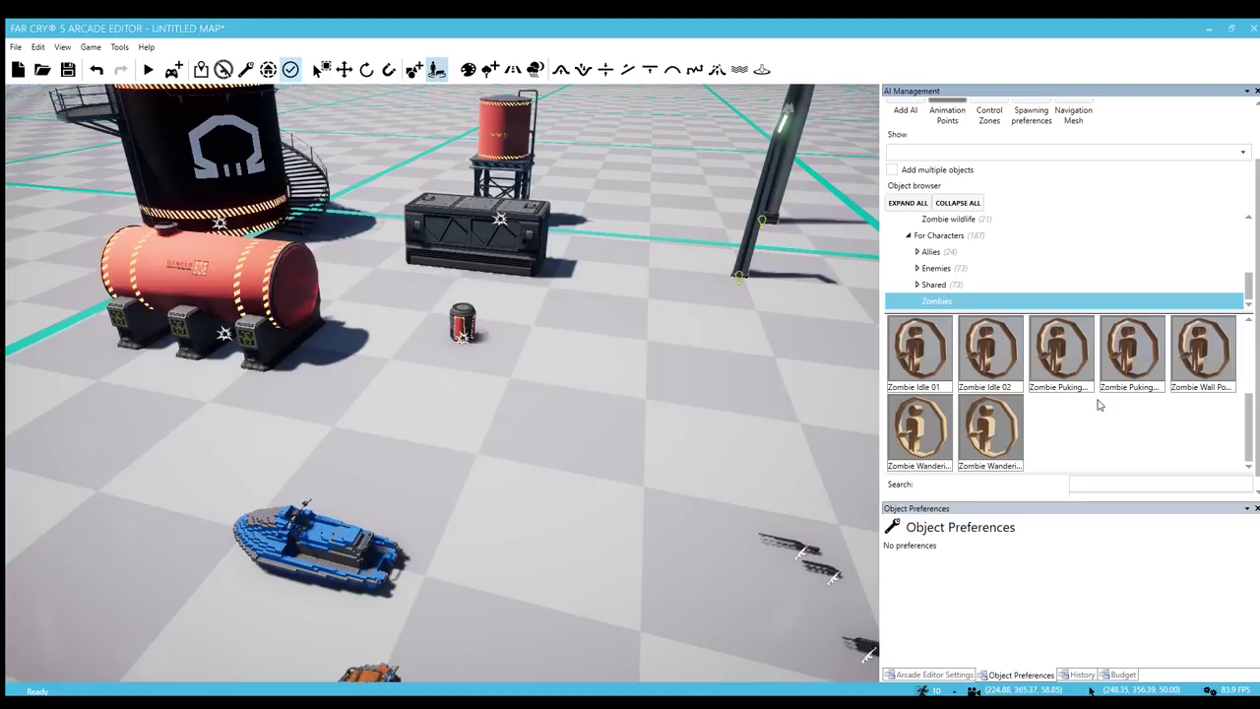
Return to Add AI and set the faction to Animals to list the animal categories
{"action": "left_click_drag", "start_coordinate": [1251, 320], "coordinate": [1253, 194]}
{"action": "left_click", "coordinate": [905, 148]}
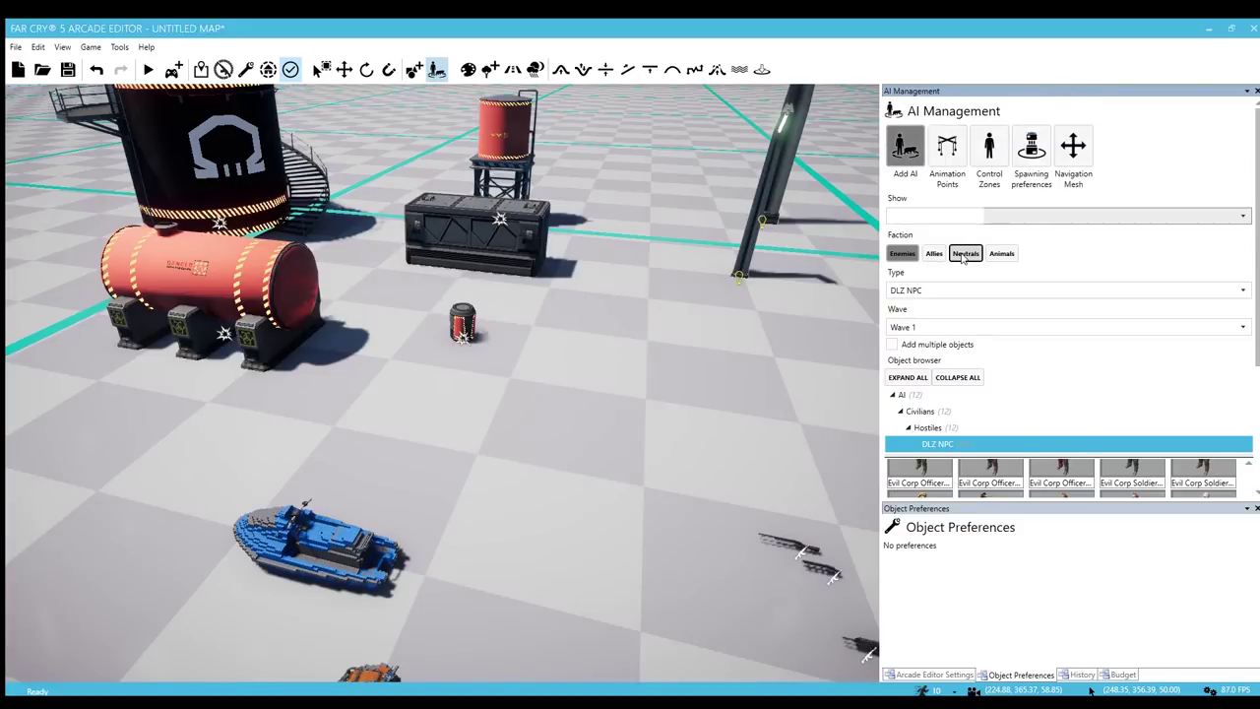
{"action": "left_click", "coordinate": [964, 255]}
{"action": "left_click", "coordinate": [1000, 254]}
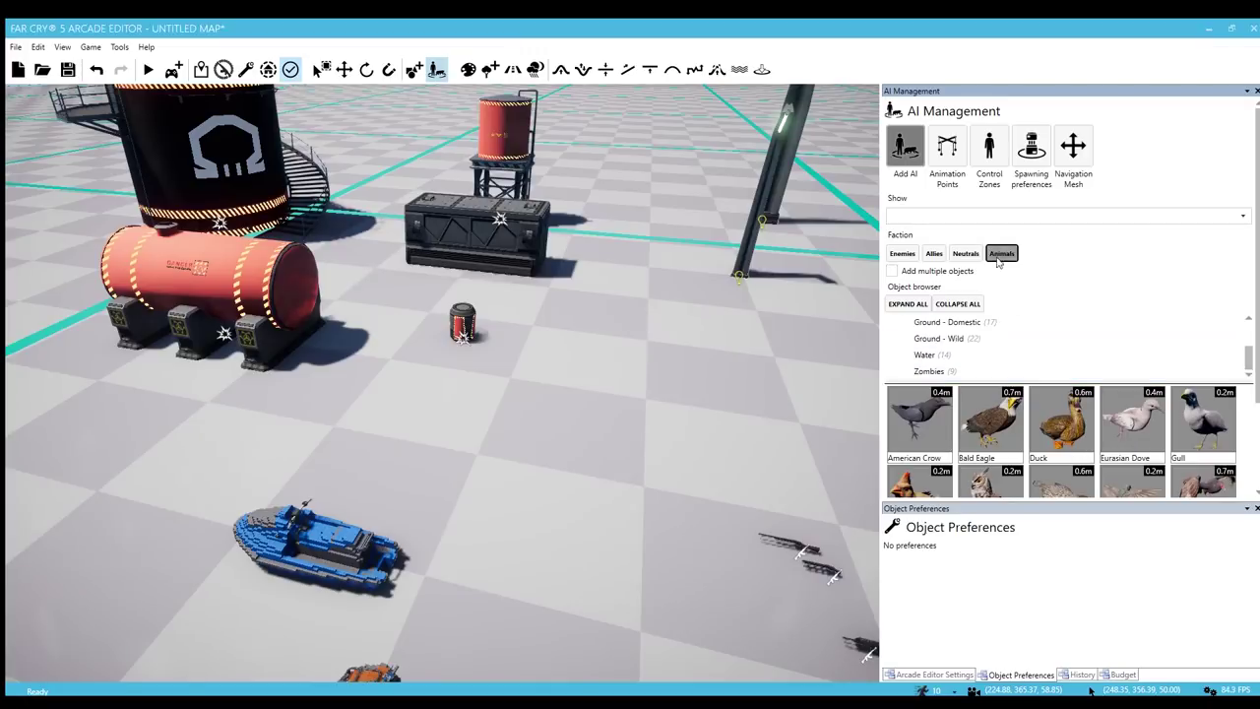
{"action": "scroll", "coordinate": [1140, 355], "scroll_direction": "down", "scroll_amount": 3}
{"action": "left_click_drag", "start_coordinate": [1253, 336], "coordinate": [1250, 380]}
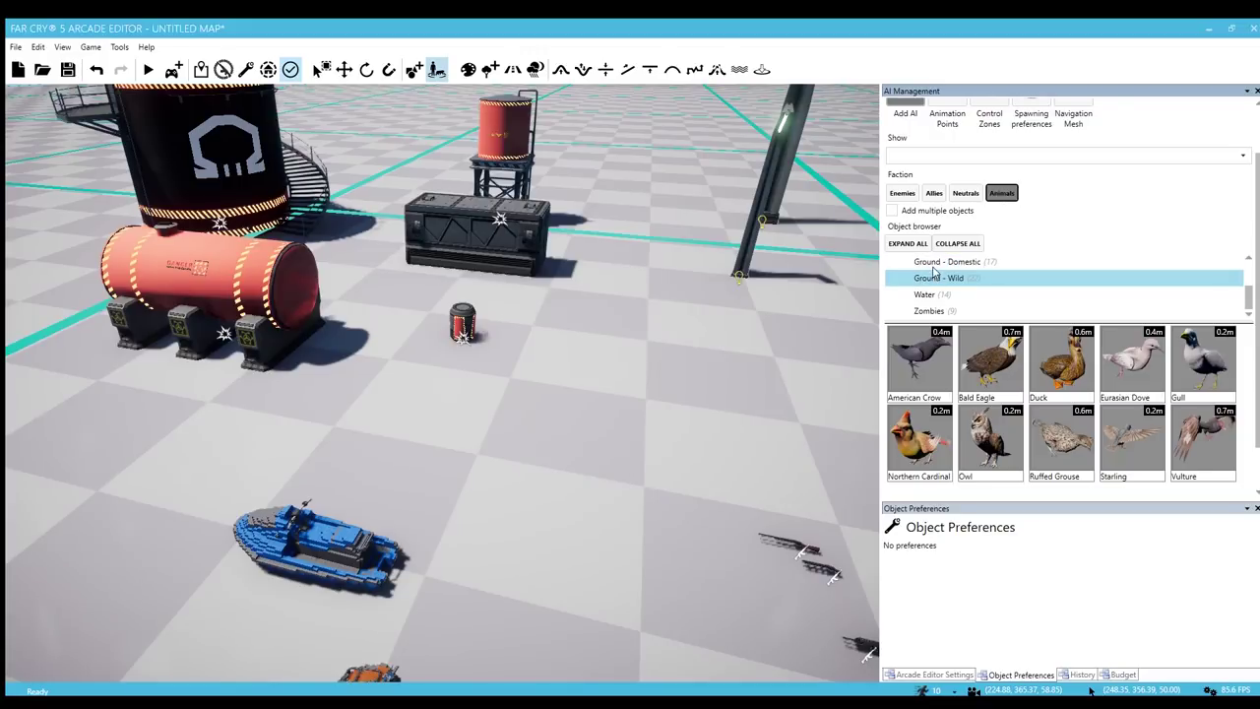
Show the Arachnids category and preview the Hatchling Soldier on the ground near the explosive barrel
{"action": "scroll", "coordinate": [985, 282], "scroll_direction": "up", "scroll_amount": 5}
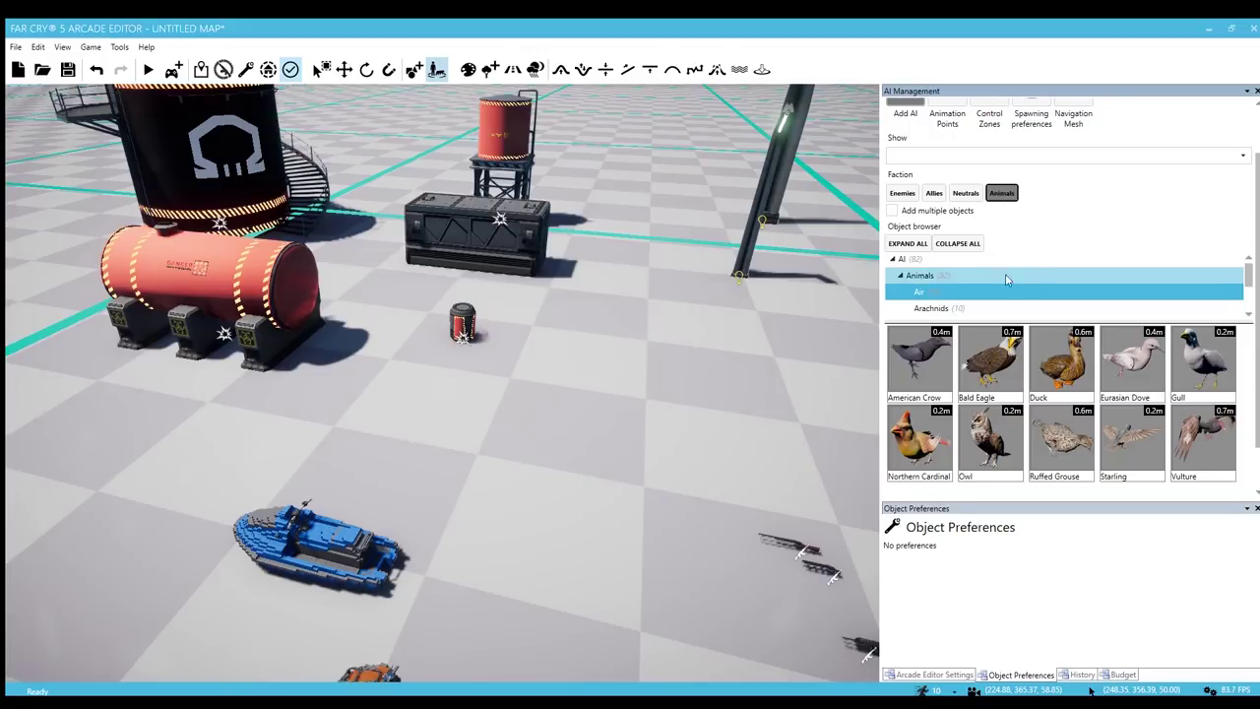
{"action": "left_click", "coordinate": [932, 306]}
{"action": "left_click_drag", "start_coordinate": [1258, 282], "coordinate": [1256, 347]}
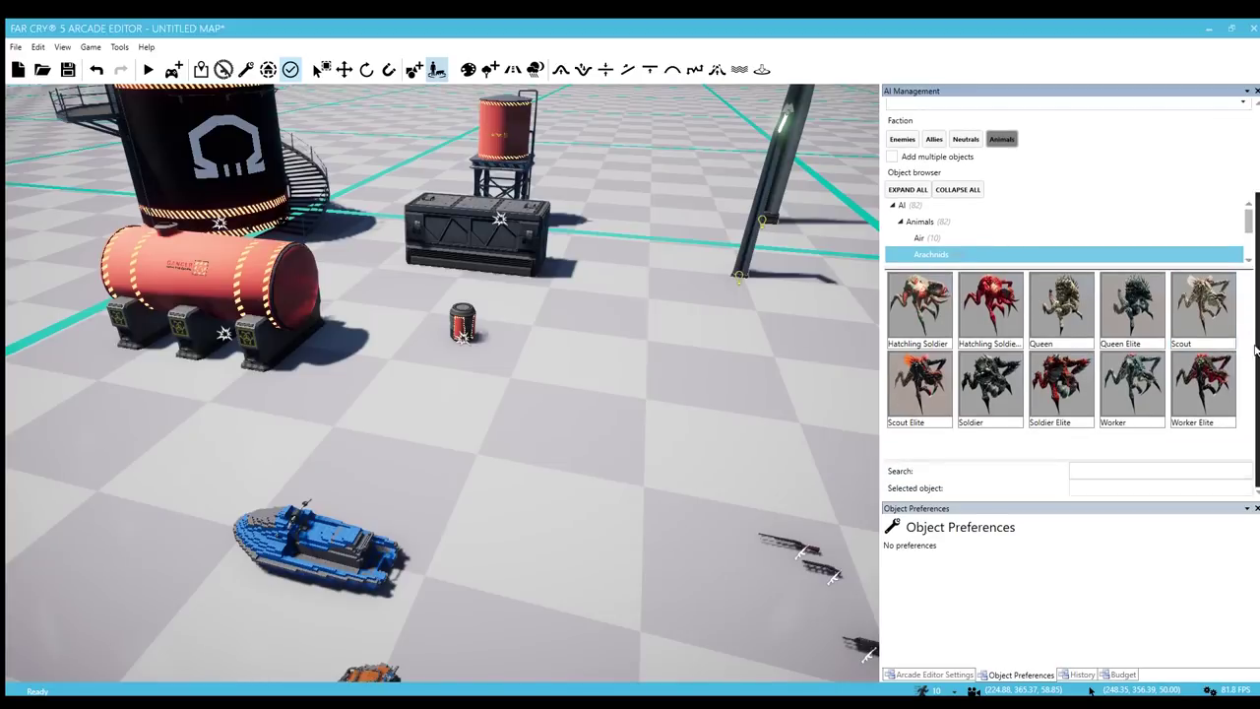
{"action": "left_click", "coordinate": [917, 314]}
{"action": "key", "text": "w"}
{"action": "right_click_drag", "start_coordinate": [568, 489], "coordinate": [578, 479]}
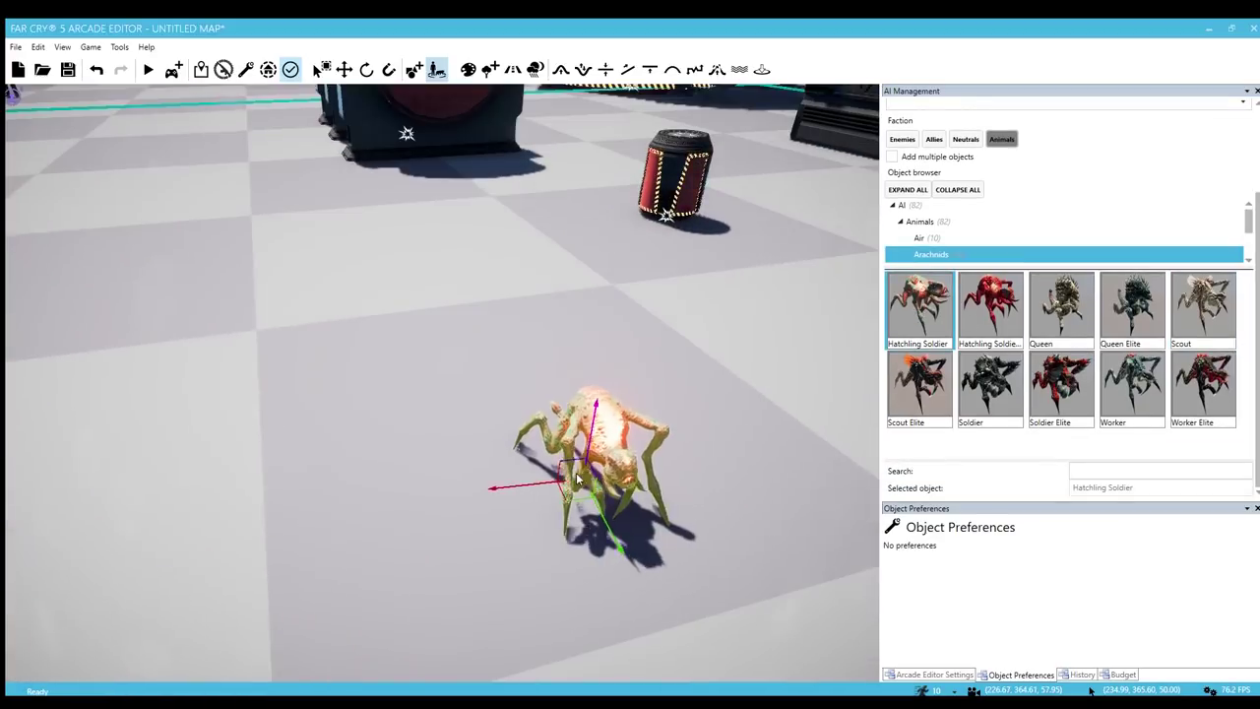
{"action": "right_click_drag", "start_coordinate": [413, 433], "coordinate": [407, 434]}
{"action": "key", "text": "w"}
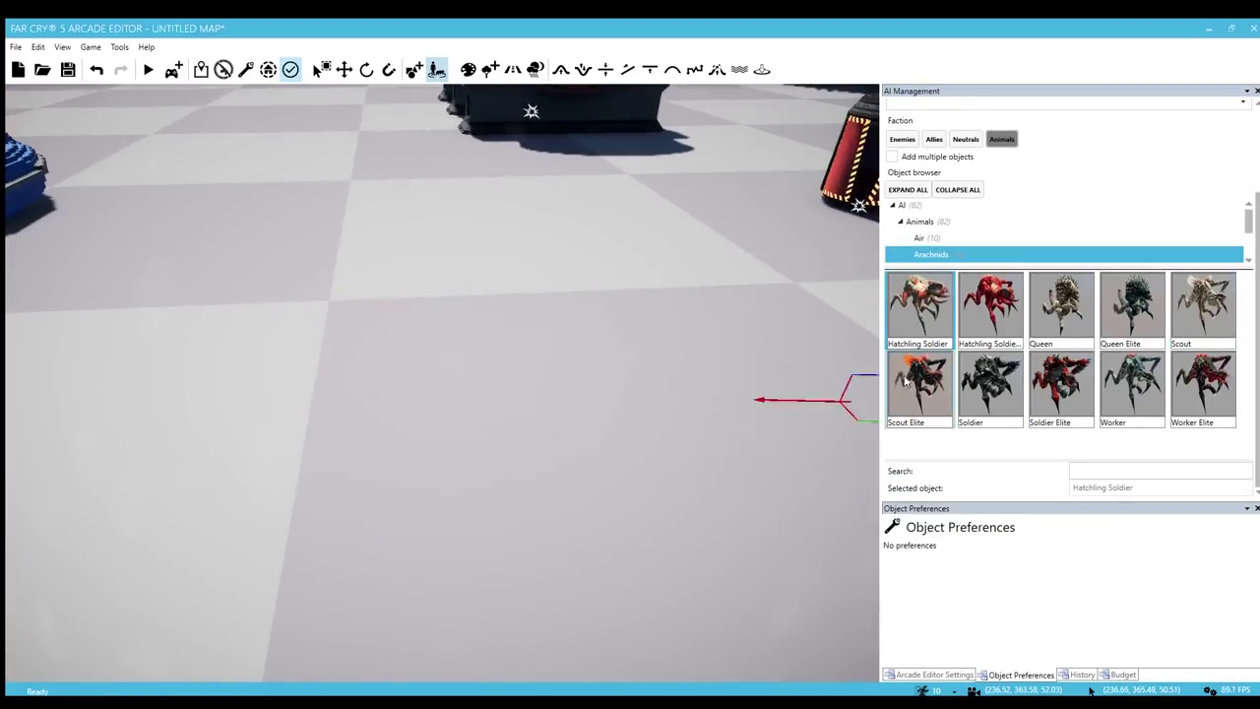
Preview the second Hatchling Soldier variant and the Queen arachnid on the ground in front of the red tank
{"action": "left_click", "coordinate": [1016, 308]}
{"action": "left_click", "coordinate": [1062, 309]}
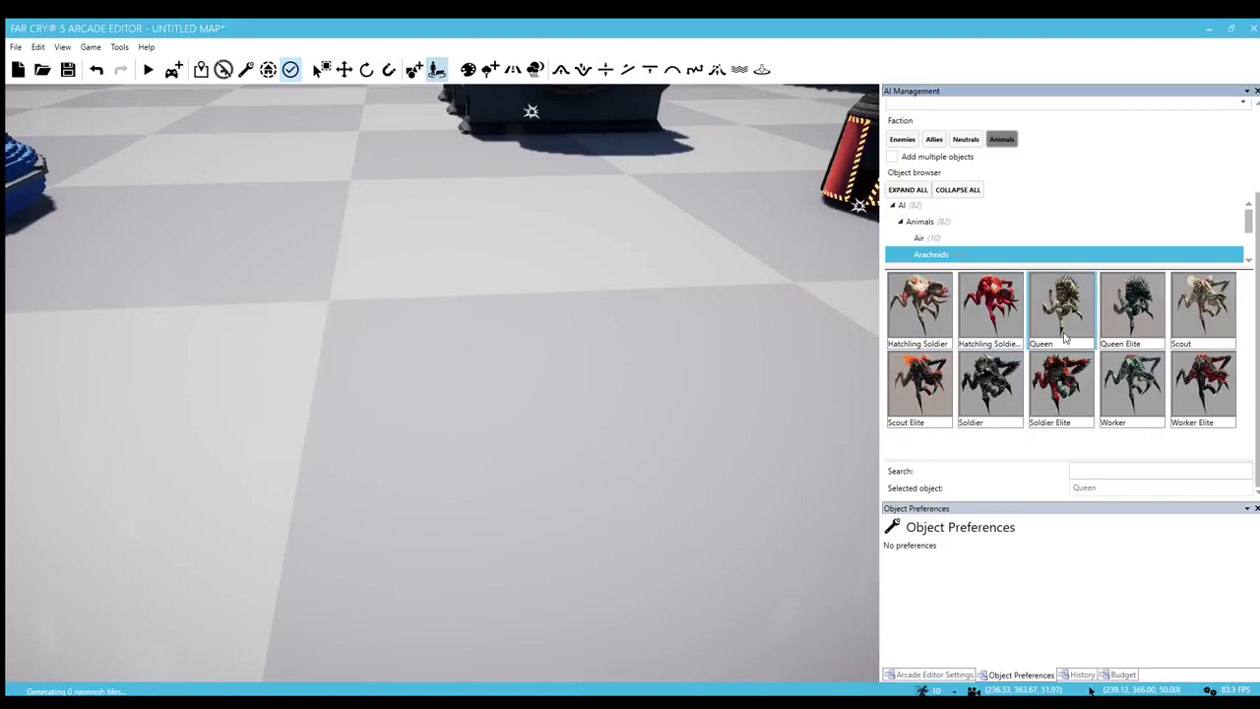
{"action": "key", "text": "s"}
{"action": "right_click_drag", "start_coordinate": [446, 405], "coordinate": [443, 439]}
{"action": "key", "text": "w"}
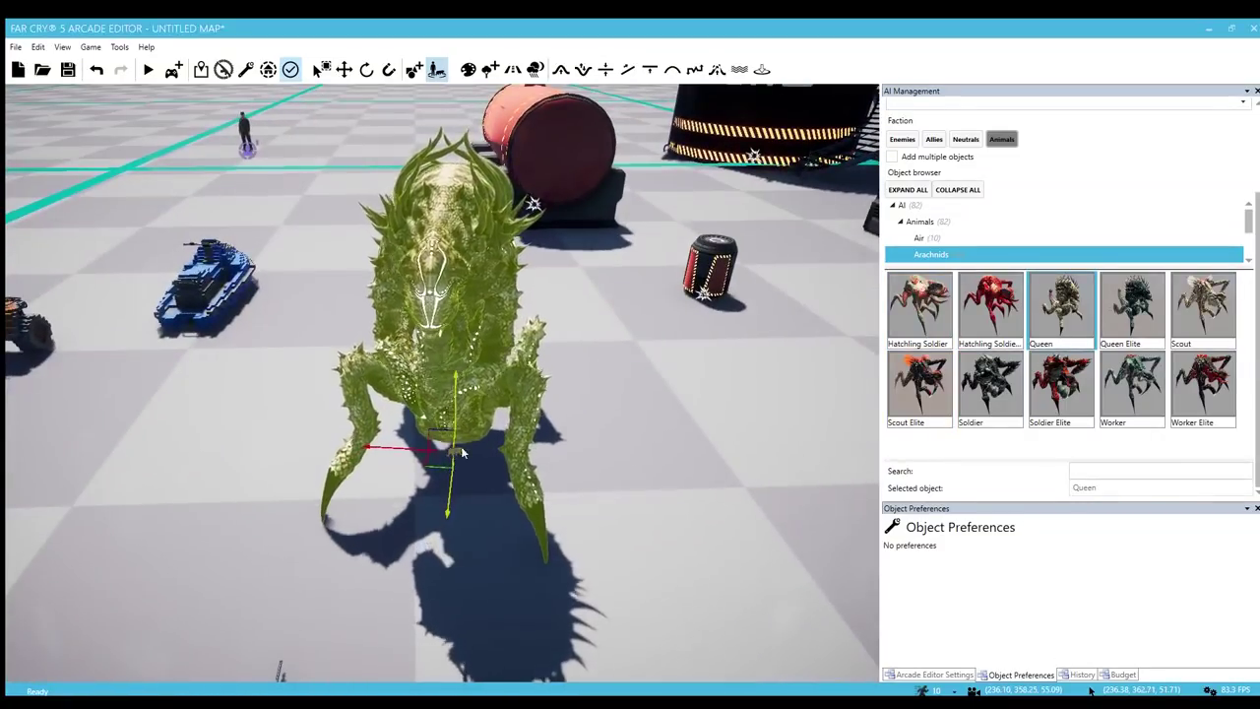
Preview the Scout, Scout Elite, Soldier, Soldier Elite and Worker arachnids on the ground in front of the red tank
{"action": "left_click", "coordinate": [1204, 308]}
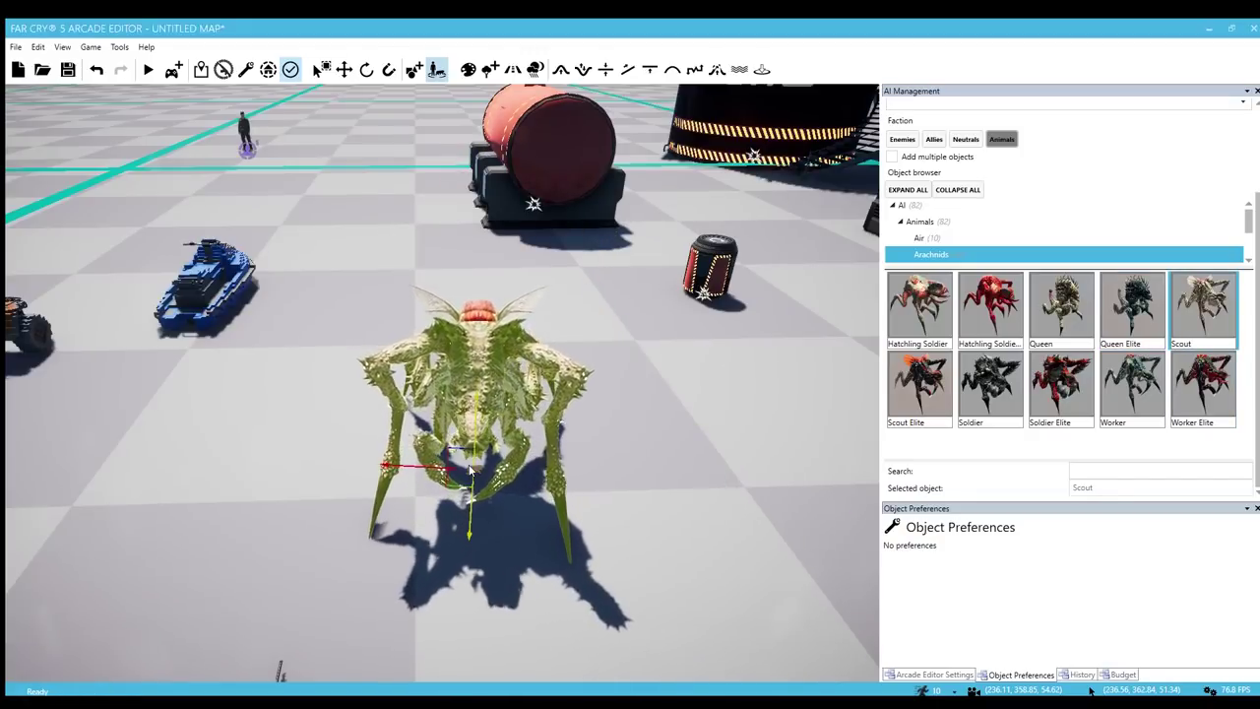
{"action": "left_click", "coordinate": [924, 391]}
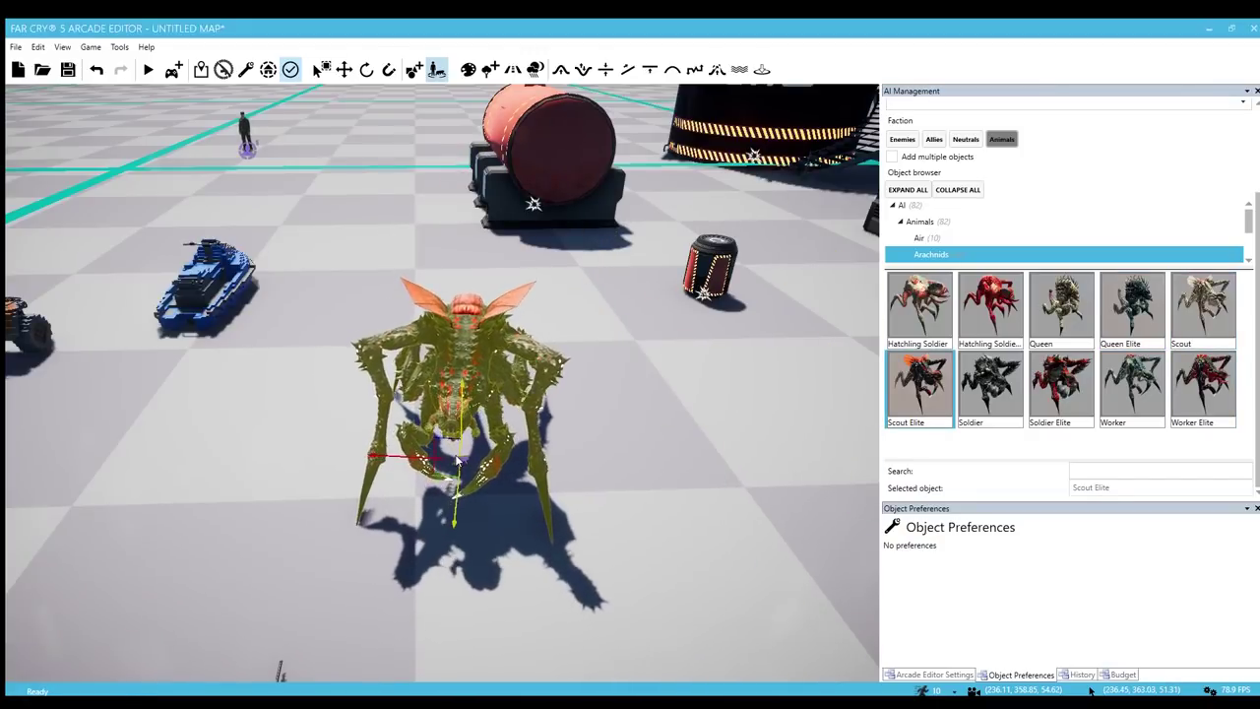
{"action": "left_click", "coordinate": [993, 424]}
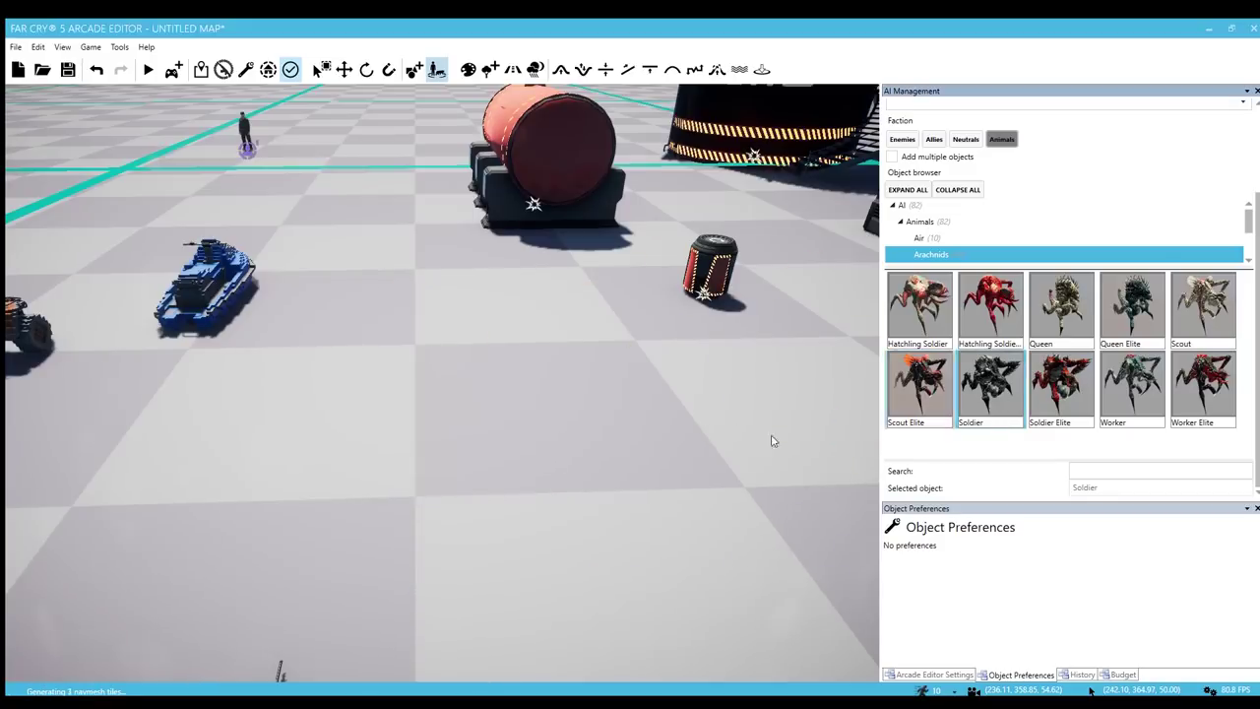
{"action": "left_click", "coordinate": [1061, 389]}
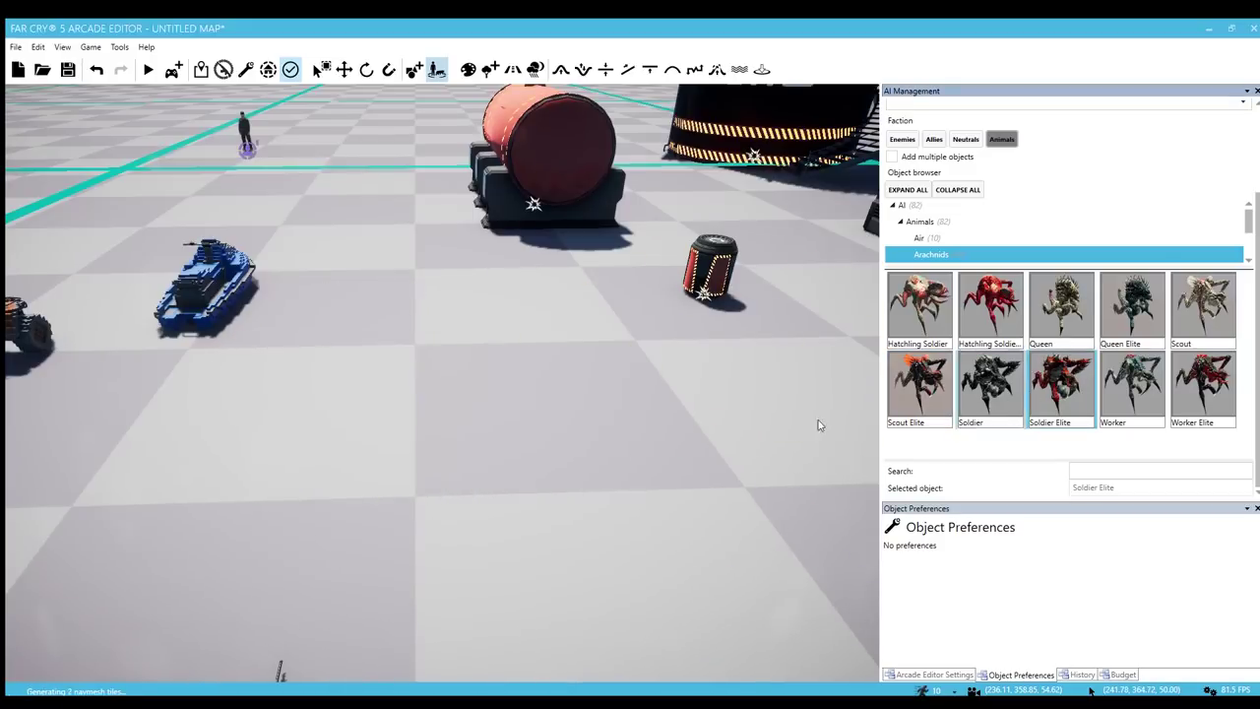
{"action": "left_click", "coordinate": [1133, 389]}
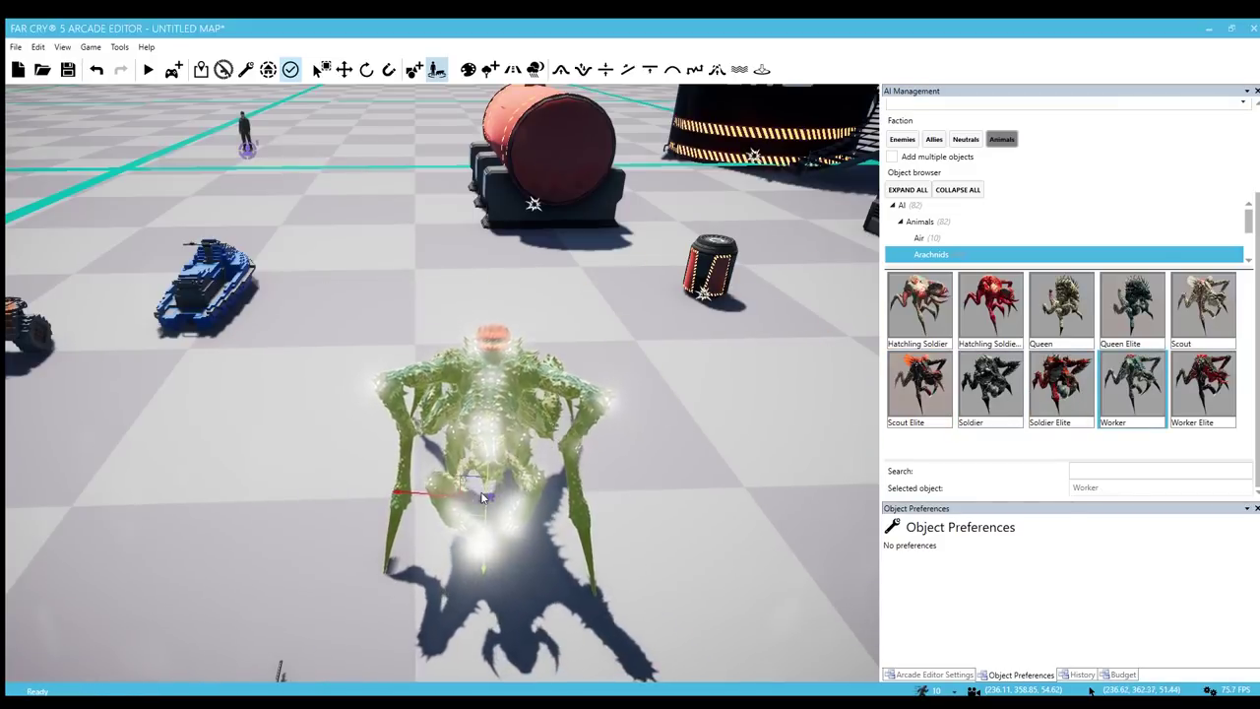
{"action": "scroll", "coordinate": [413, 492], "scroll_direction": "up", "scroll_amount": 2}
{"action": "right_click_drag", "start_coordinate": [362, 525], "coordinate": [477, 448]}
{"action": "scroll", "coordinate": [477, 448], "scroll_direction": "down", "scroll_amount": 2}
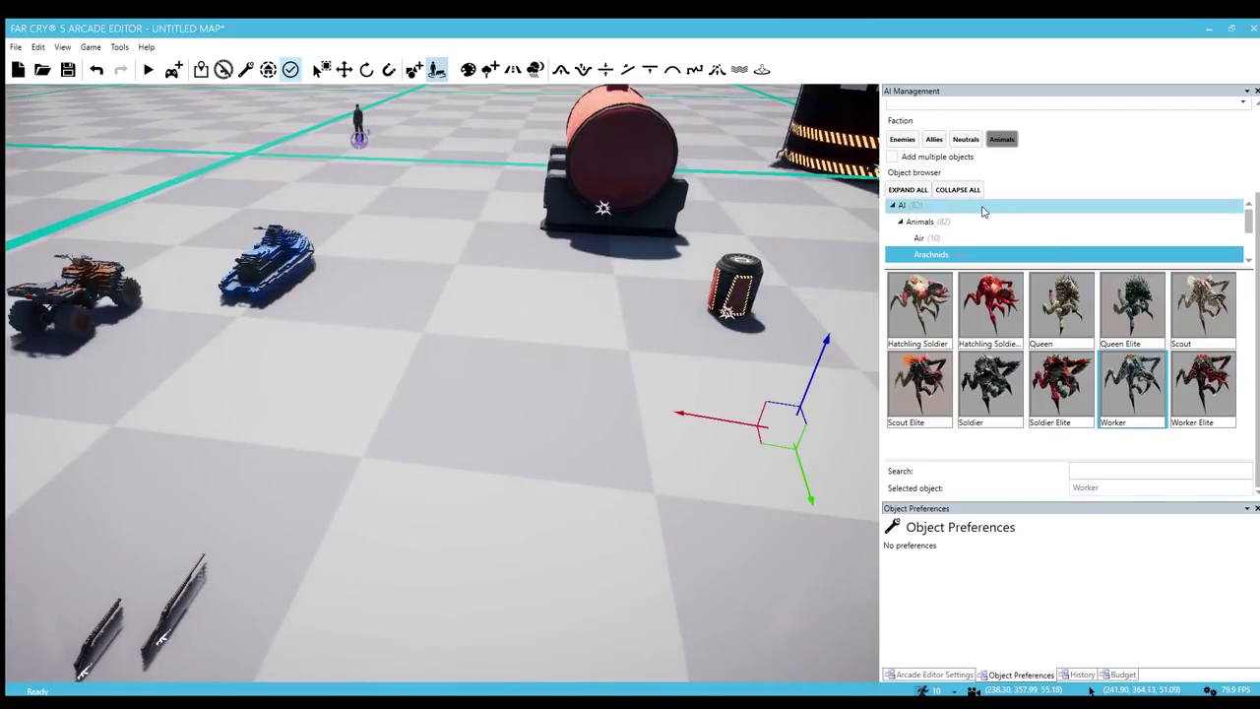
Show the Zombies category of the Animals faction and preview the Bear Zombie up close on the open ground
{"action": "scroll", "coordinate": [985, 211], "scroll_direction": "down", "scroll_amount": 1}
{"action": "scroll", "coordinate": [975, 225], "scroll_direction": "down", "scroll_amount": 1}
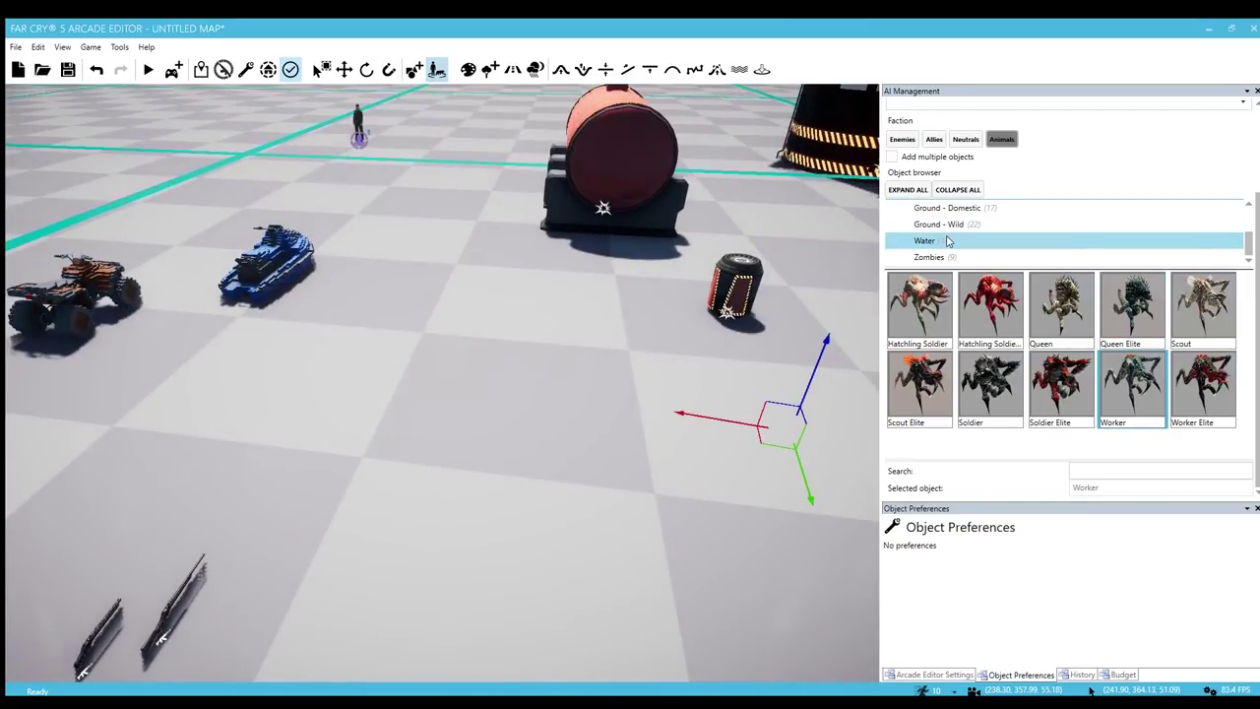
{"action": "left_click", "coordinate": [935, 257]}
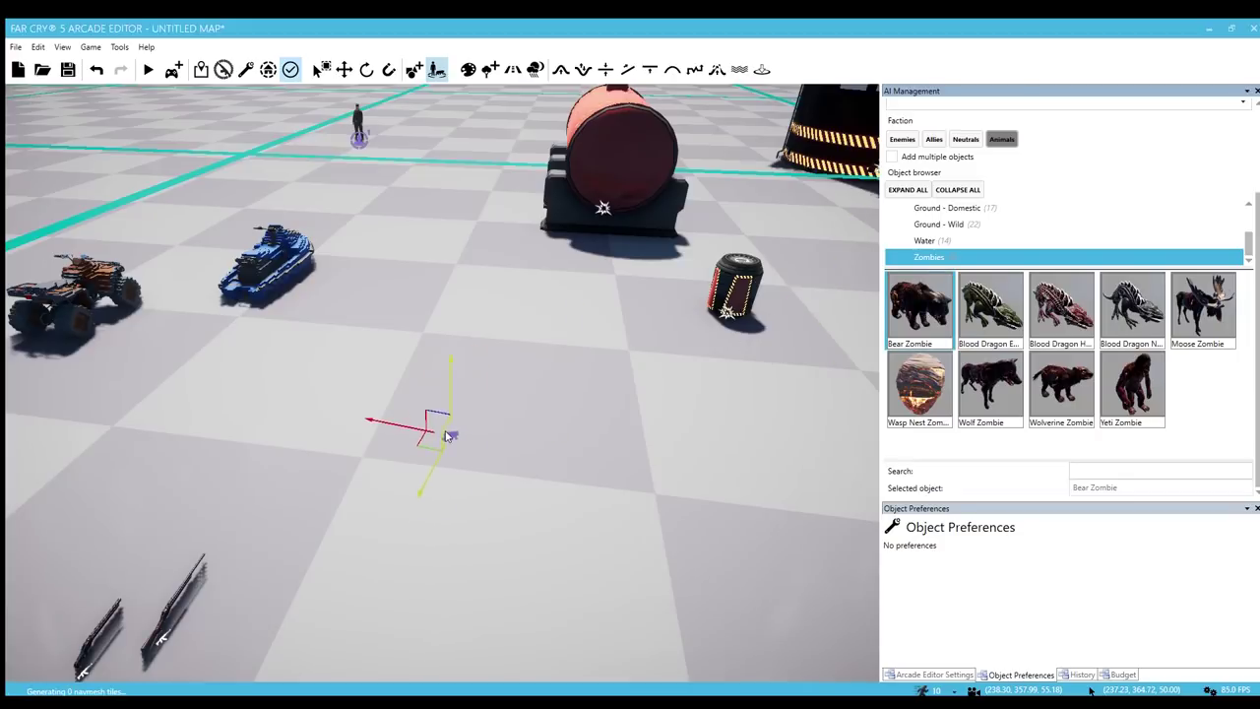
{"action": "scroll", "coordinate": [448, 436], "scroll_direction": "up", "scroll_amount": 5}
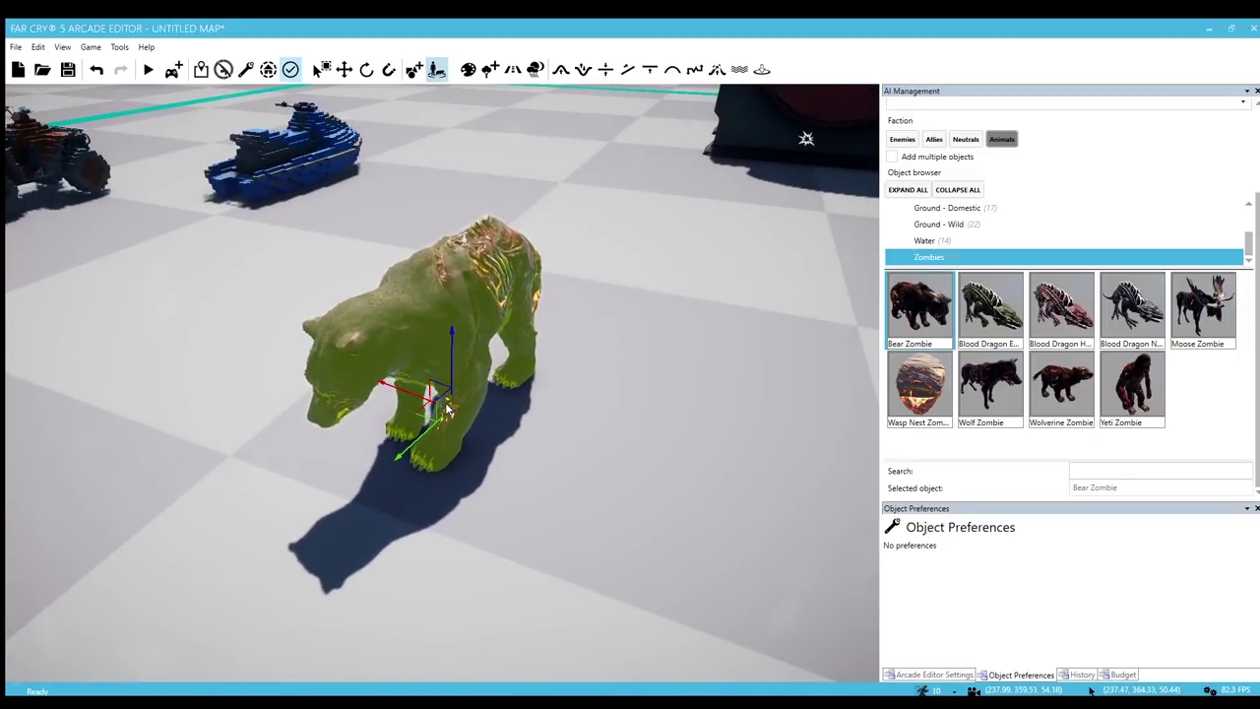
{"action": "scroll", "coordinate": [448, 406], "scroll_direction": "down", "scroll_amount": 5}
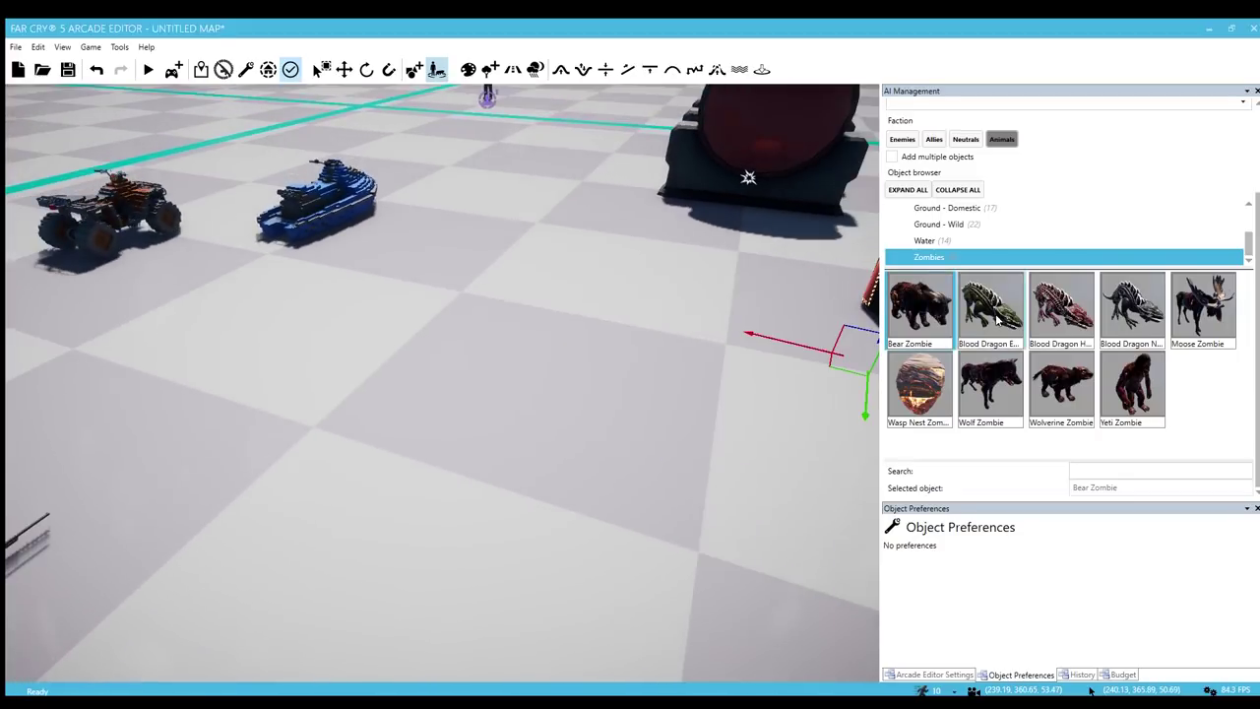
Preview the Blood Dragon Easy on the ground and examine it from the front and the side
{"action": "left_click", "coordinate": [991, 310]}
{"action": "scroll", "coordinate": [424, 423], "scroll_direction": "down", "scroll_amount": 3}
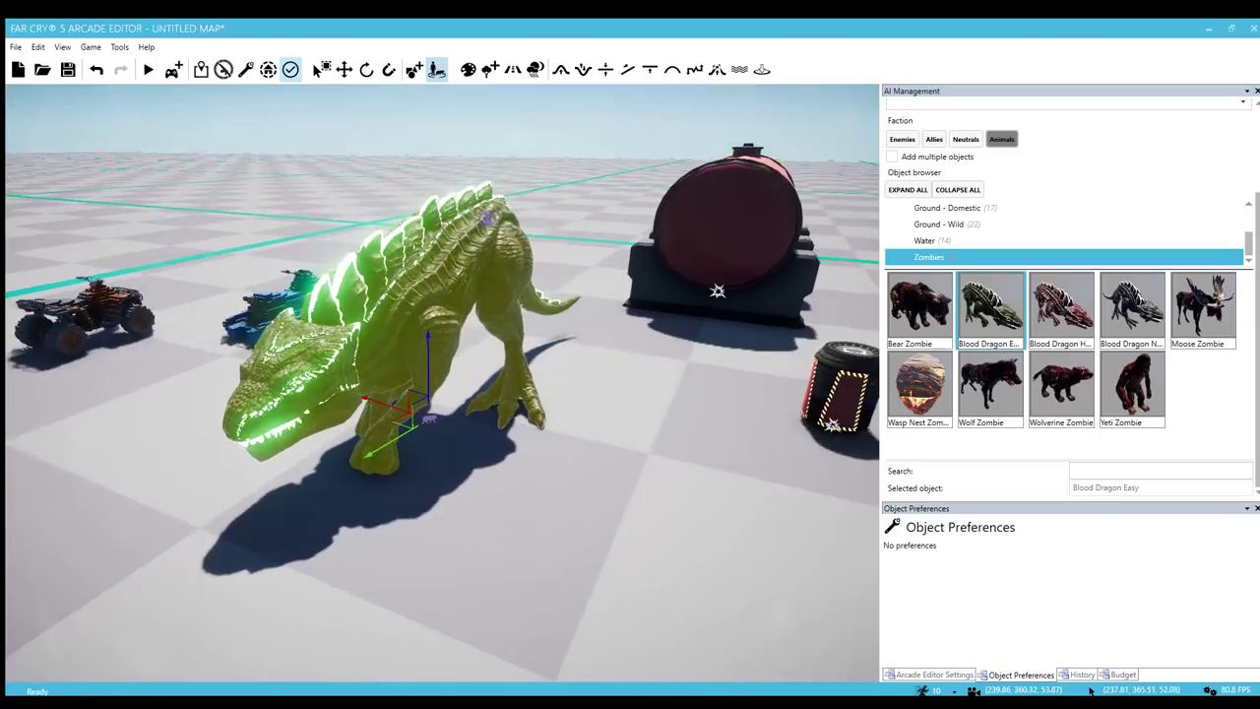
{"action": "right_click_drag", "start_coordinate": [453, 431], "coordinate": [424, 487]}
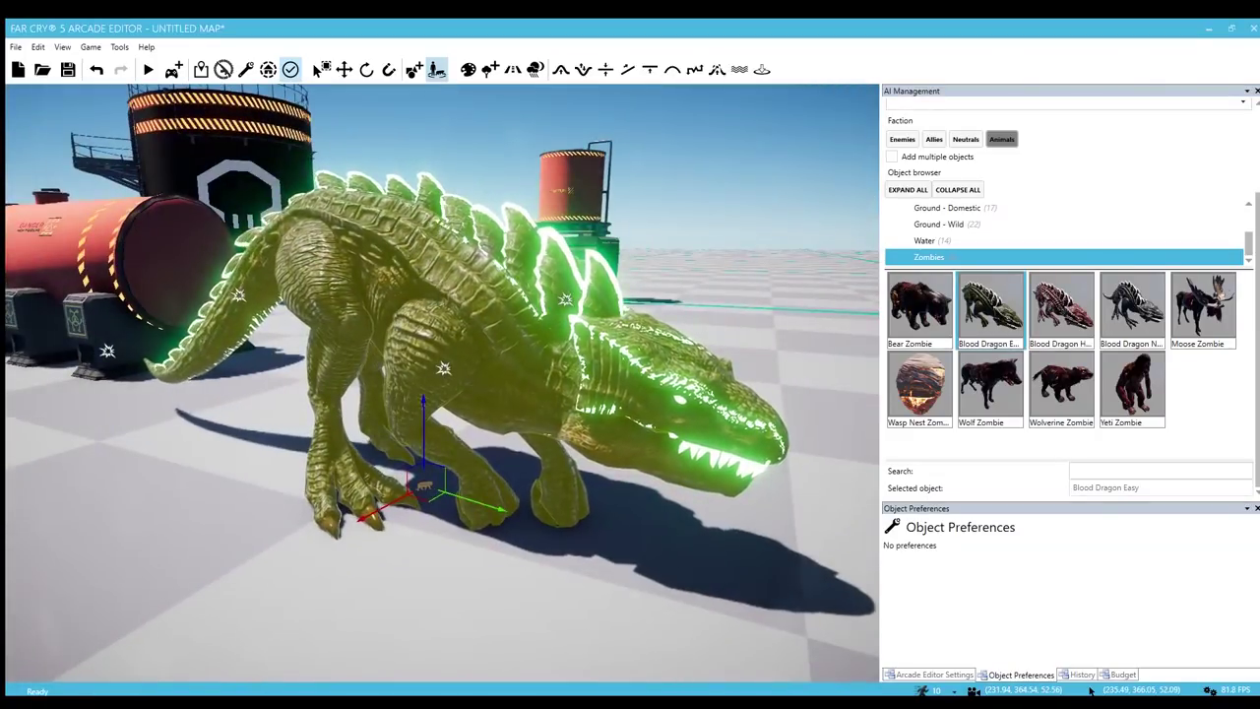
{"action": "scroll", "coordinate": [444, 394], "scroll_direction": "down", "scroll_amount": 5}
Preview the Blood Dragon Hard and Blood Dragon Normal variants on the ground near the explosive barrel
{"action": "left_click", "coordinate": [1062, 307]}
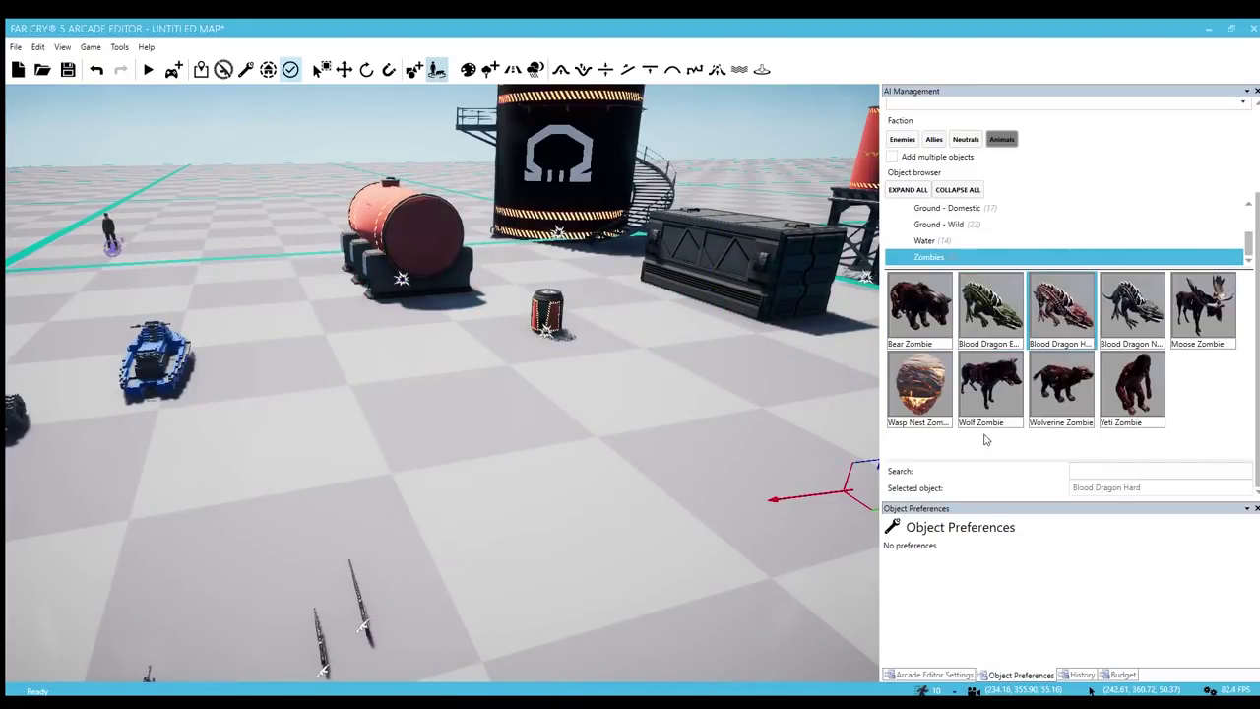
{"action": "left_click", "coordinate": [991, 336]}
{"action": "left_click", "coordinate": [1061, 308]}
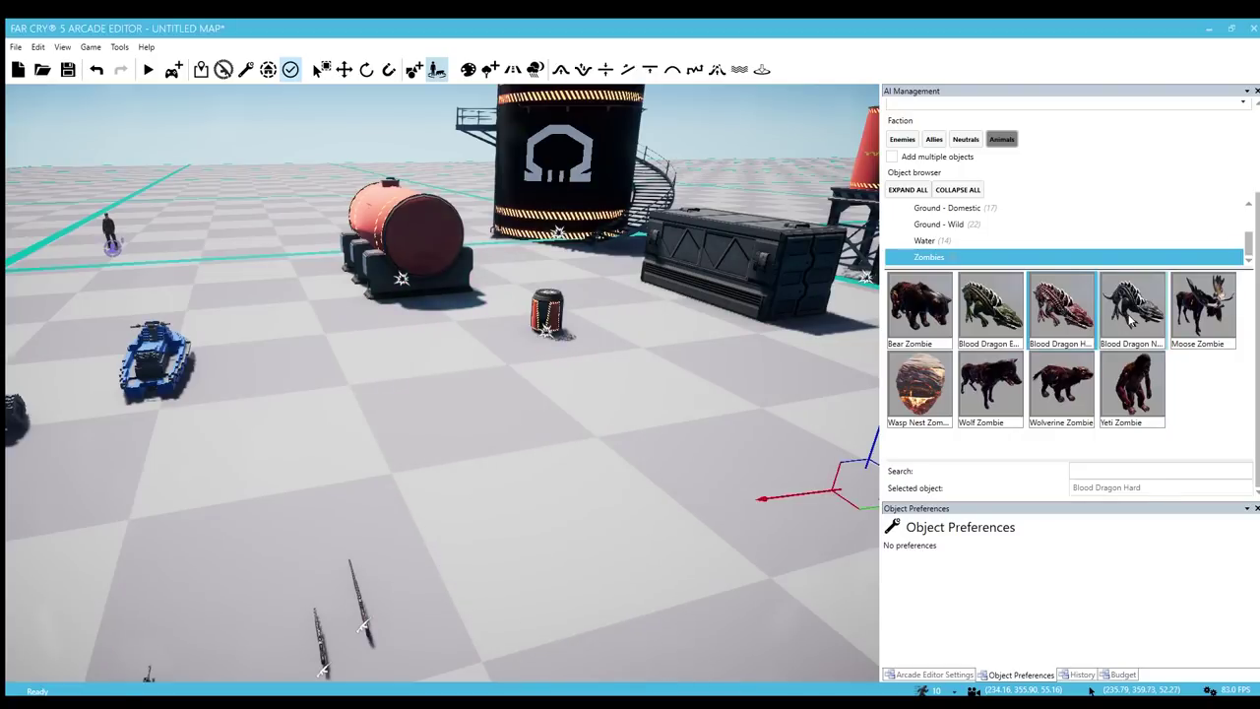
{"action": "left_click", "coordinate": [1132, 308]}
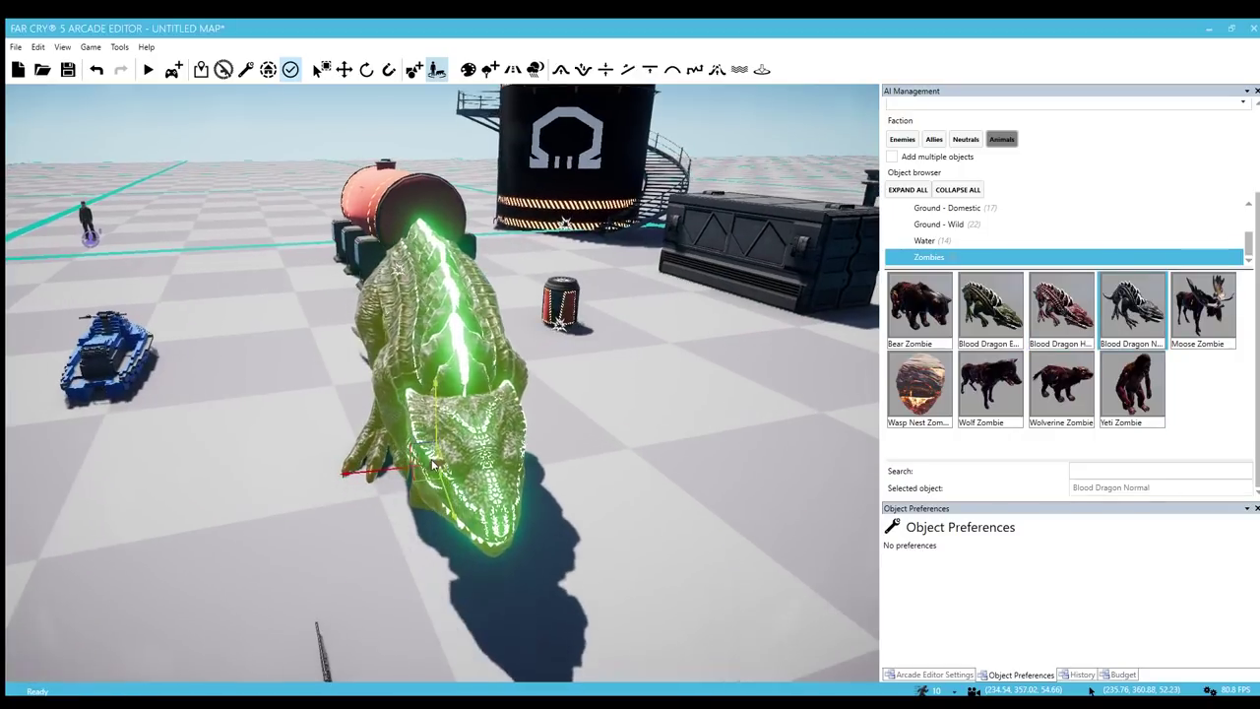
{"action": "right_click_drag", "start_coordinate": [433, 465], "coordinate": [463, 497]}
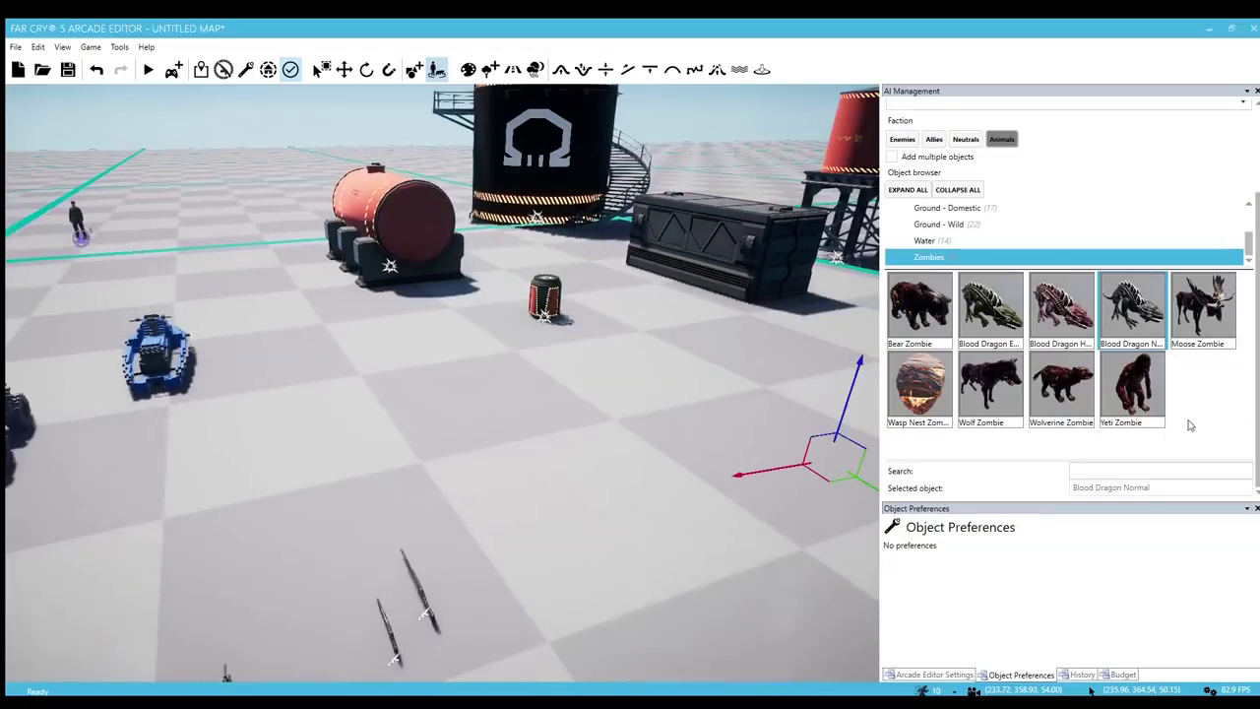
Choose the Moose Zombie and the Wasp Nest Zombie in turn and examine the wasp nest up close on the ground
{"action": "left_click", "coordinate": [920, 386]}
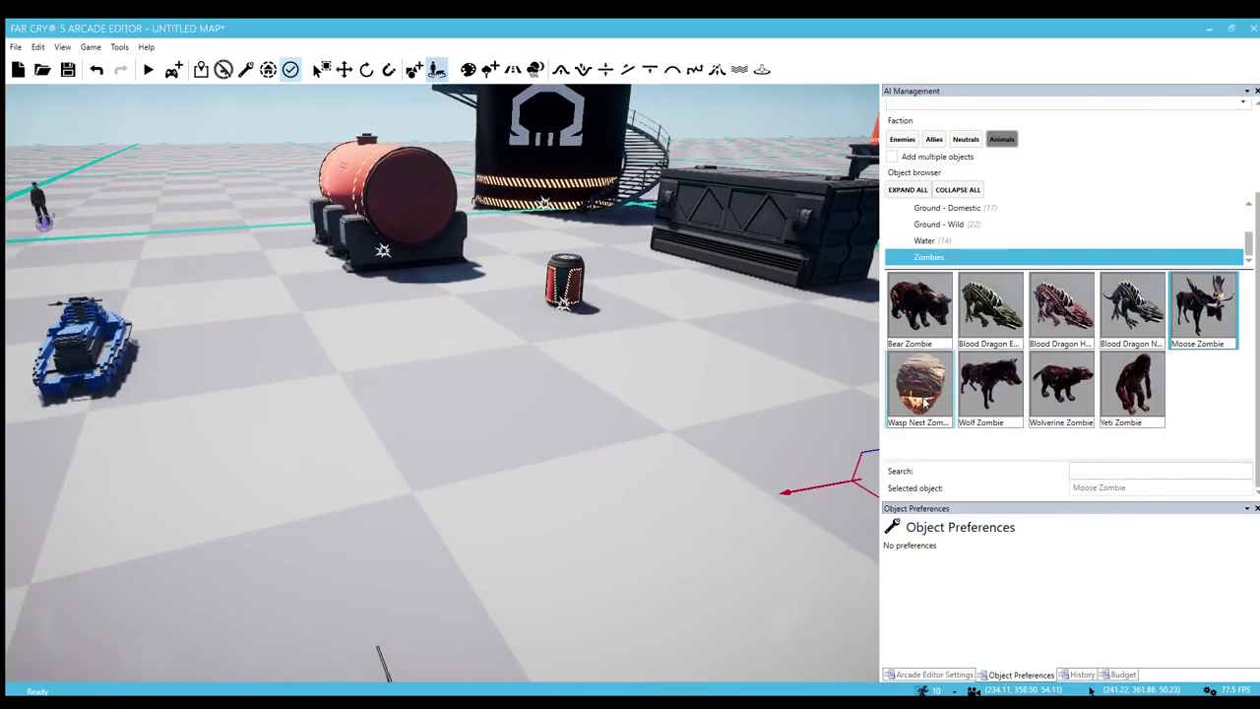
{"action": "right_click_drag", "start_coordinate": [361, 426], "coordinate": [361, 425]}
{"action": "key", "text": "w"}
{"action": "scroll", "coordinate": [473, 404], "scroll_direction": "up", "scroll_amount": 4}
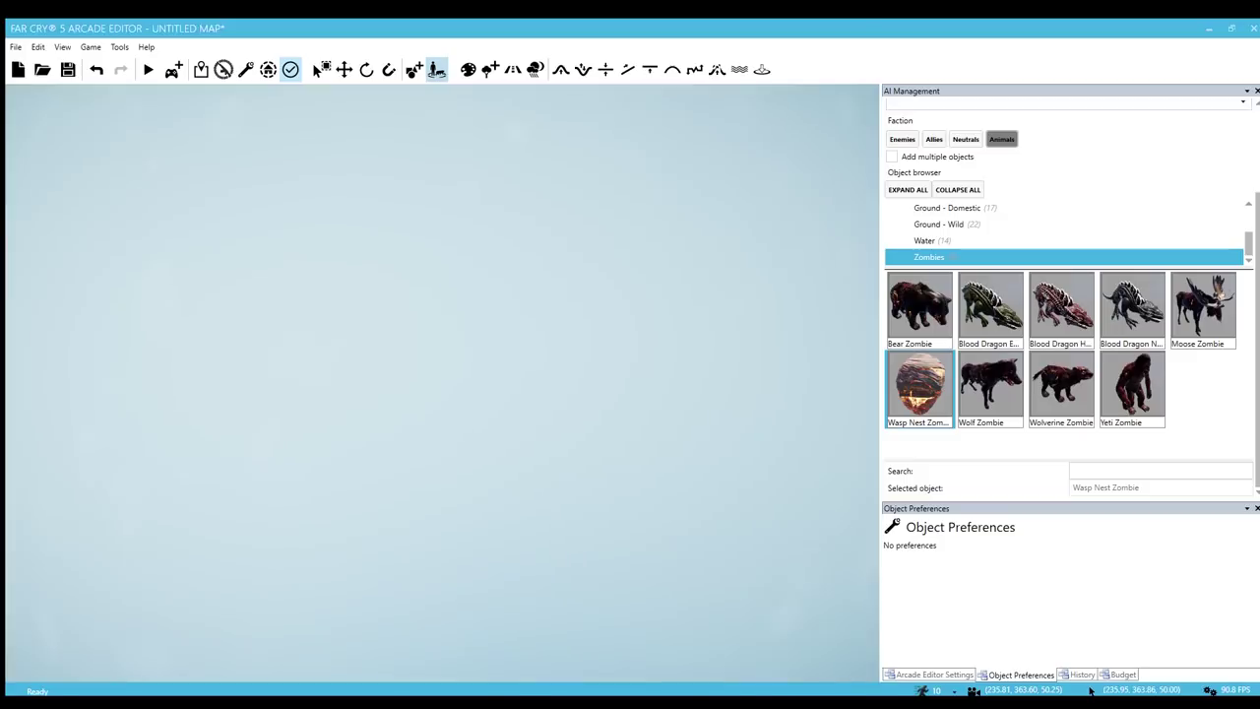
{"action": "right_click_drag", "start_coordinate": [472, 404], "coordinate": [473, 257]}
{"action": "right_click_drag", "start_coordinate": [558, 315], "coordinate": [524, 394]}
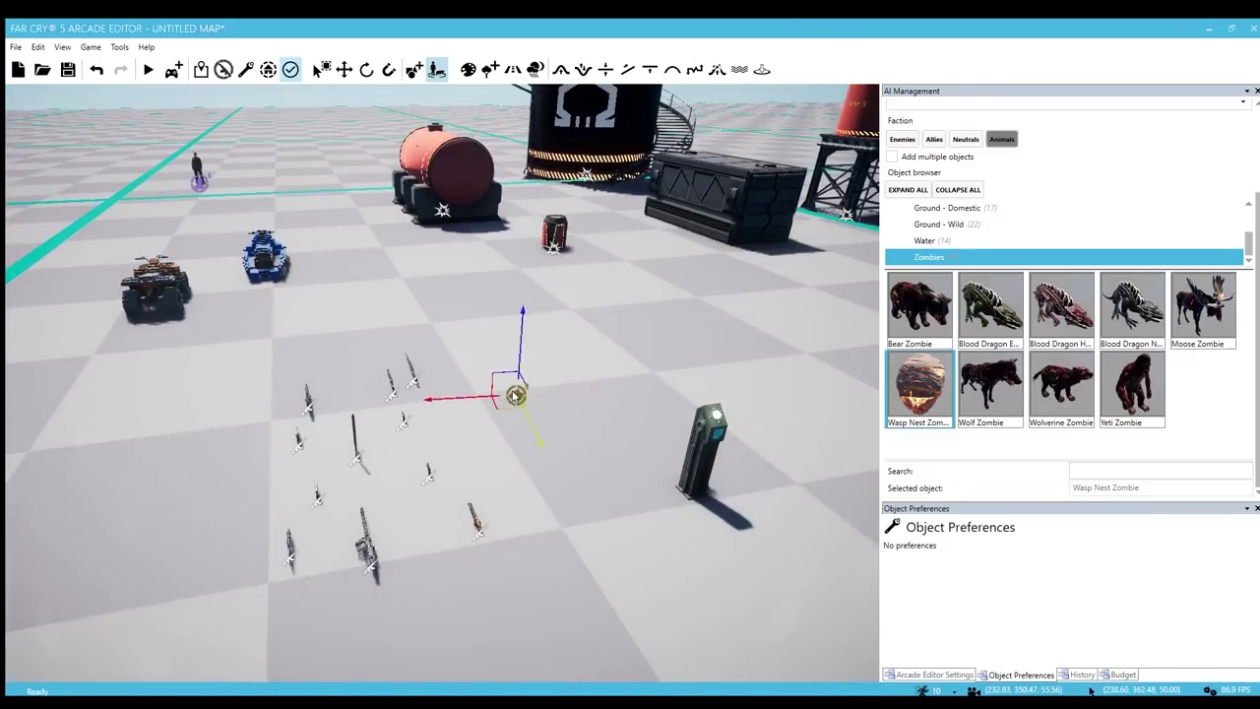
{"action": "scroll", "coordinate": [515, 395], "scroll_direction": "up", "scroll_amount": 5}
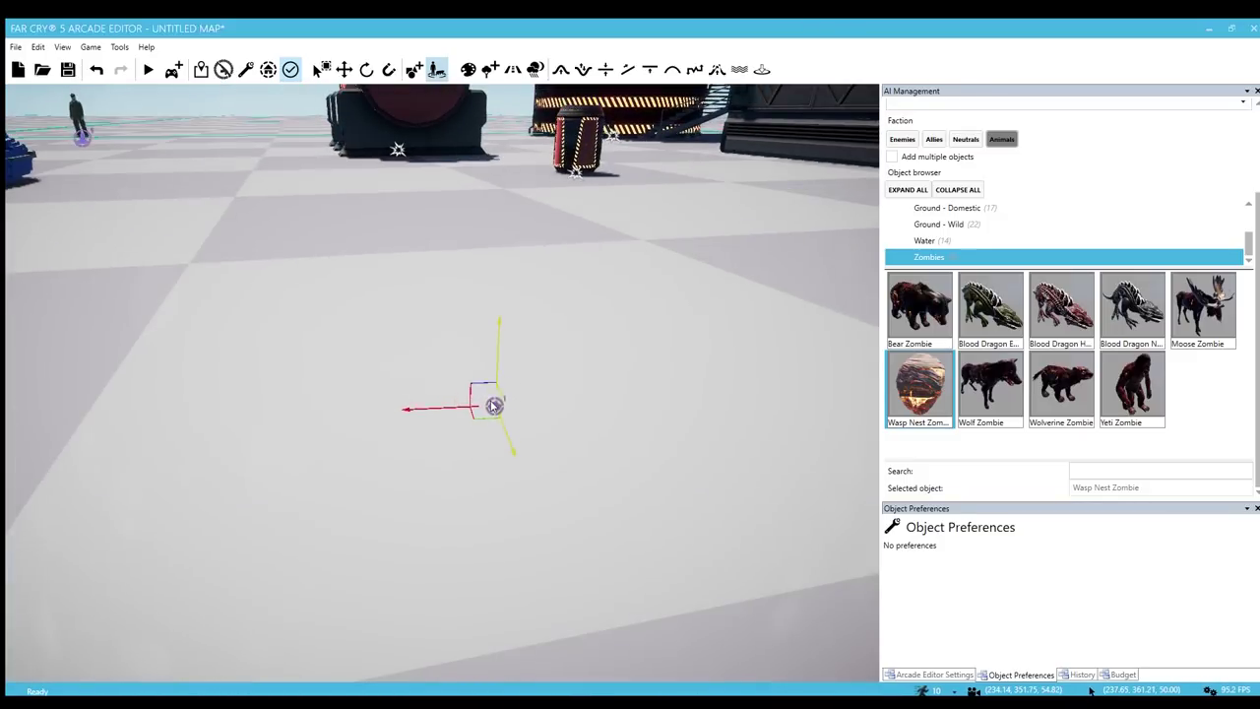
Preview the Wolf Zombie, Wolverine Zombie and Yeti Zombie on the ground near the placed vehicles
{"action": "left_click", "coordinate": [989, 396]}
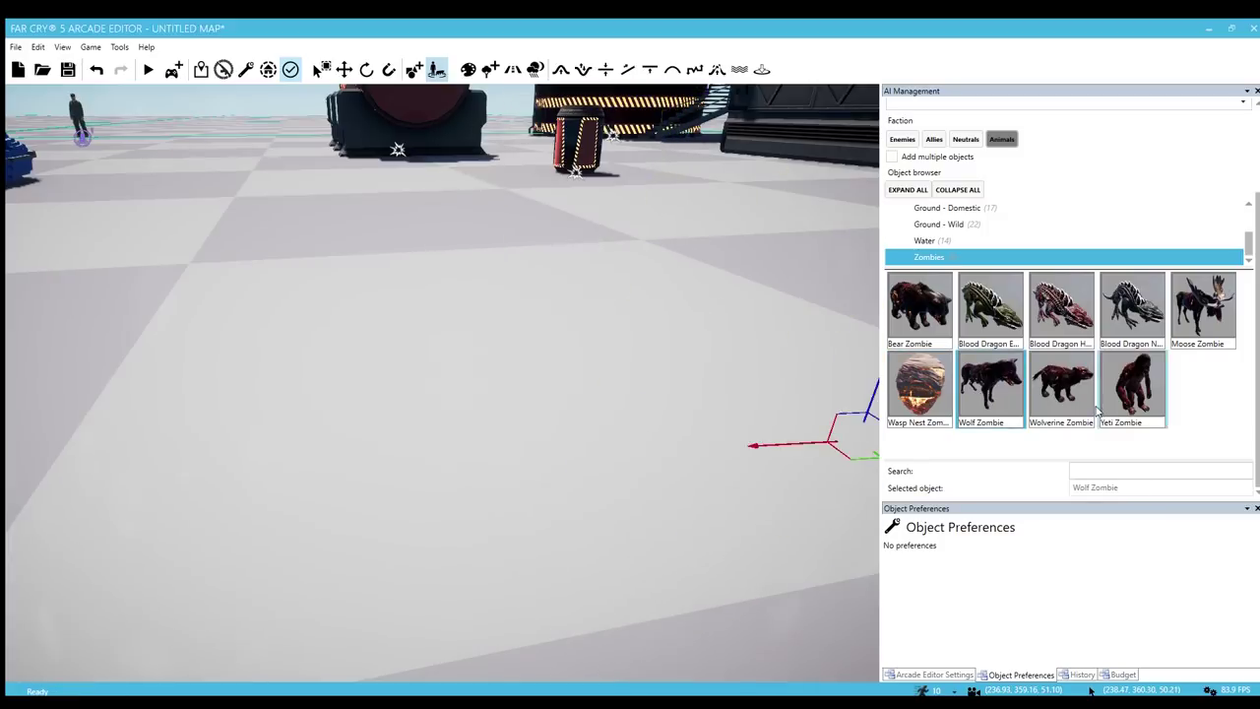
{"action": "left_click", "coordinate": [1062, 388]}
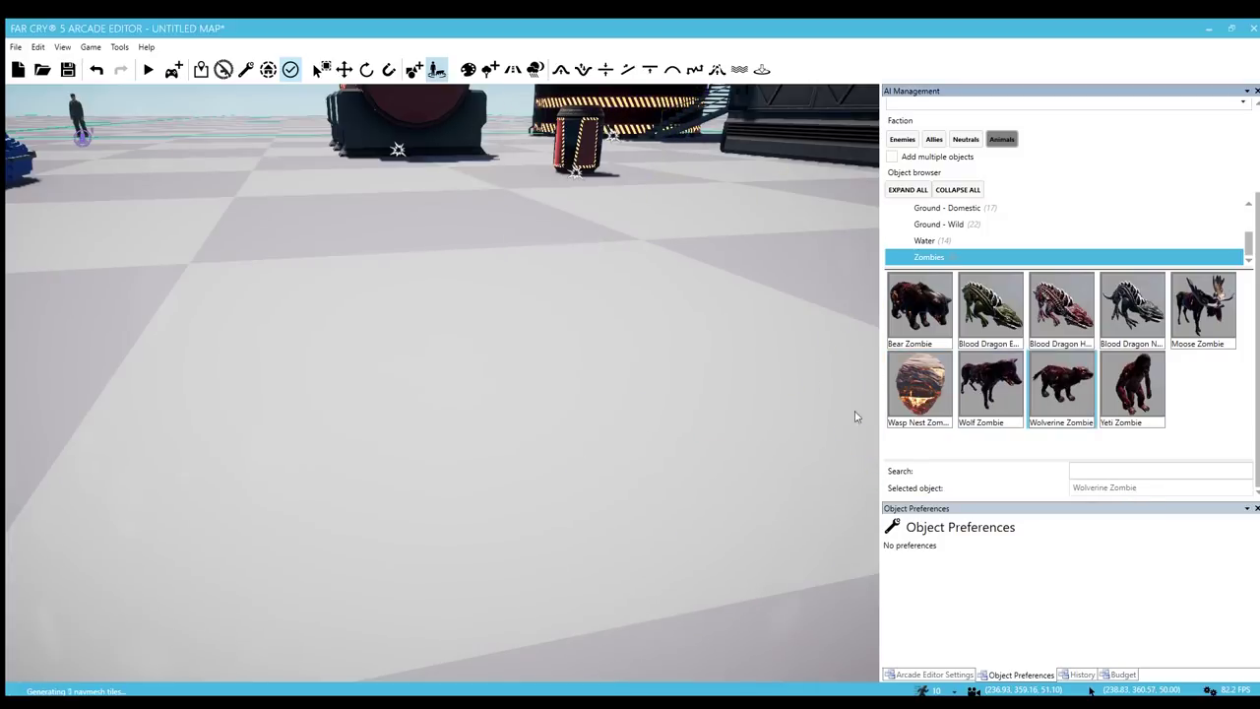
{"action": "left_click", "coordinate": [1133, 389]}
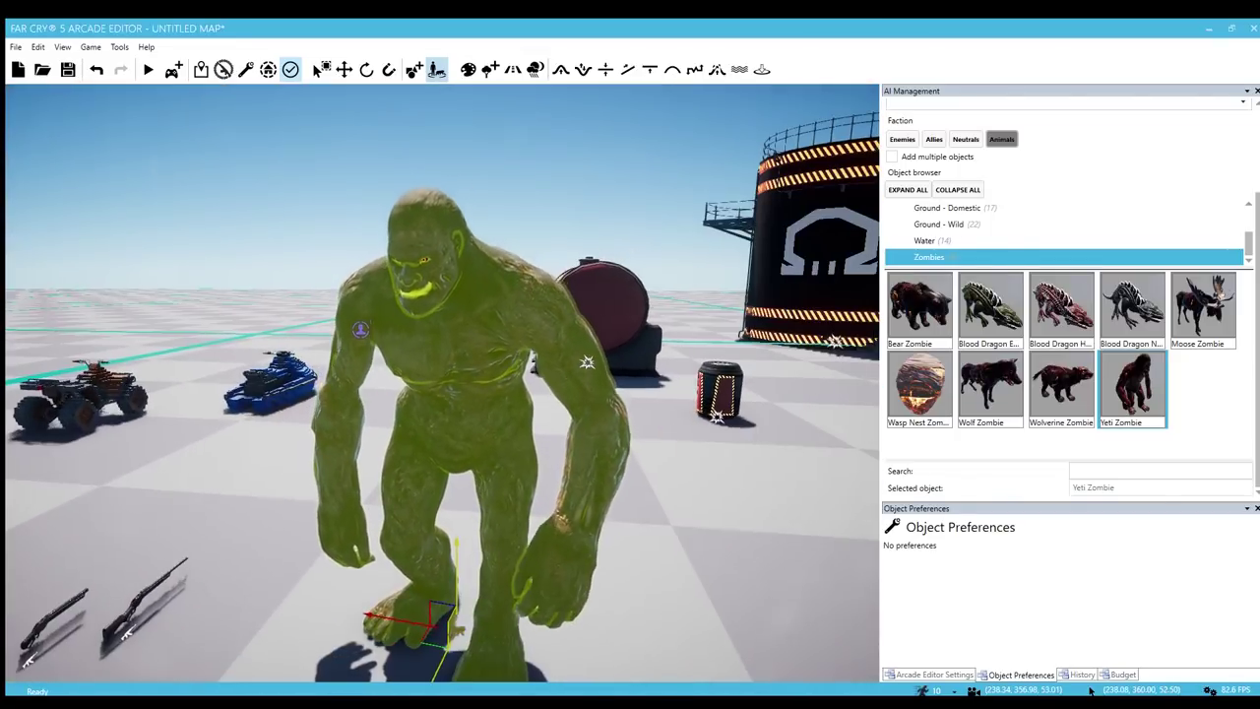
{"action": "right_click_drag", "start_coordinate": [452, 385], "coordinate": [491, 385]}
{"action": "key", "text": "s"}
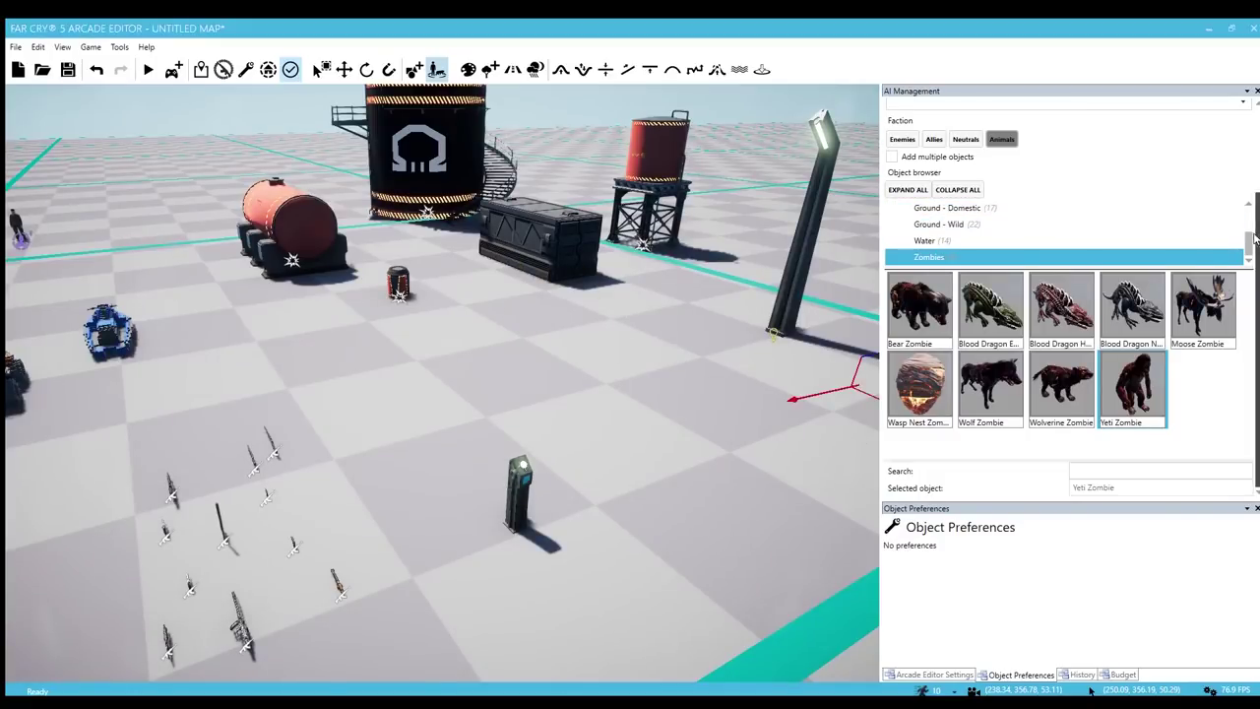
Set the AI faction to Allies and browse the Resistant civilians
{"action": "left_click_drag", "start_coordinate": [1254, 236], "coordinate": [1238, 176]}
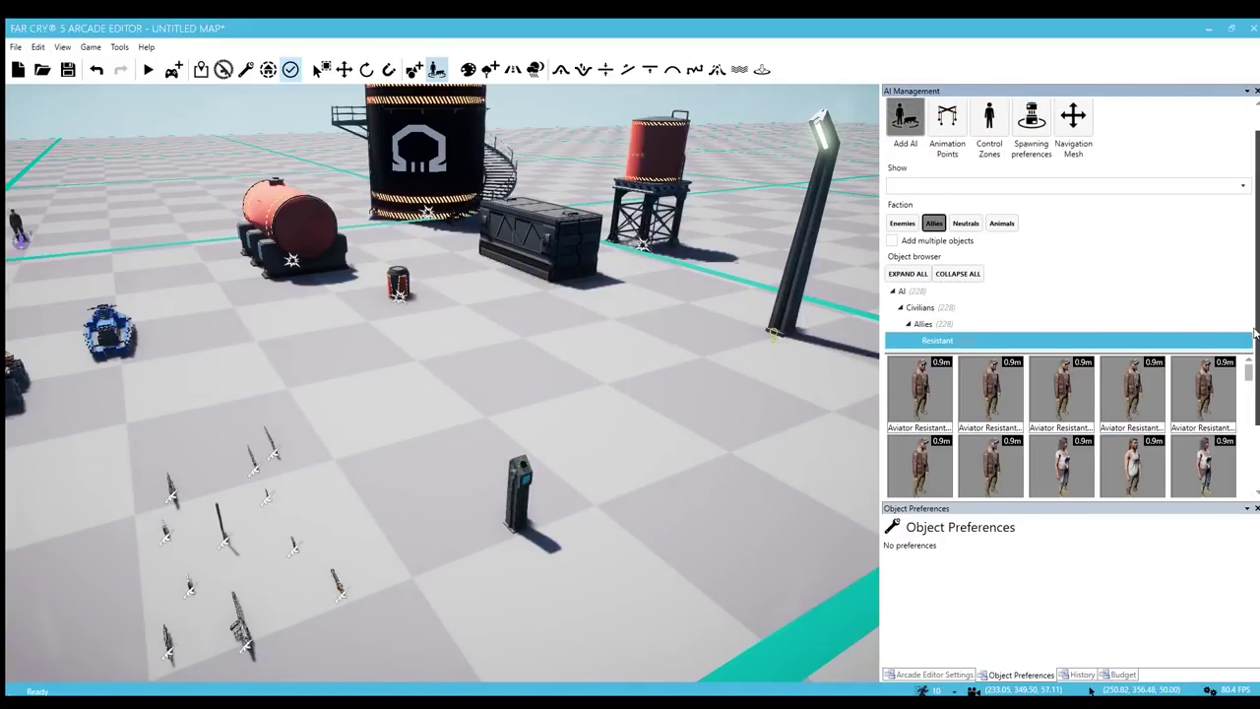
{"action": "left_click_drag", "start_coordinate": [1257, 333], "coordinate": [1257, 408]}
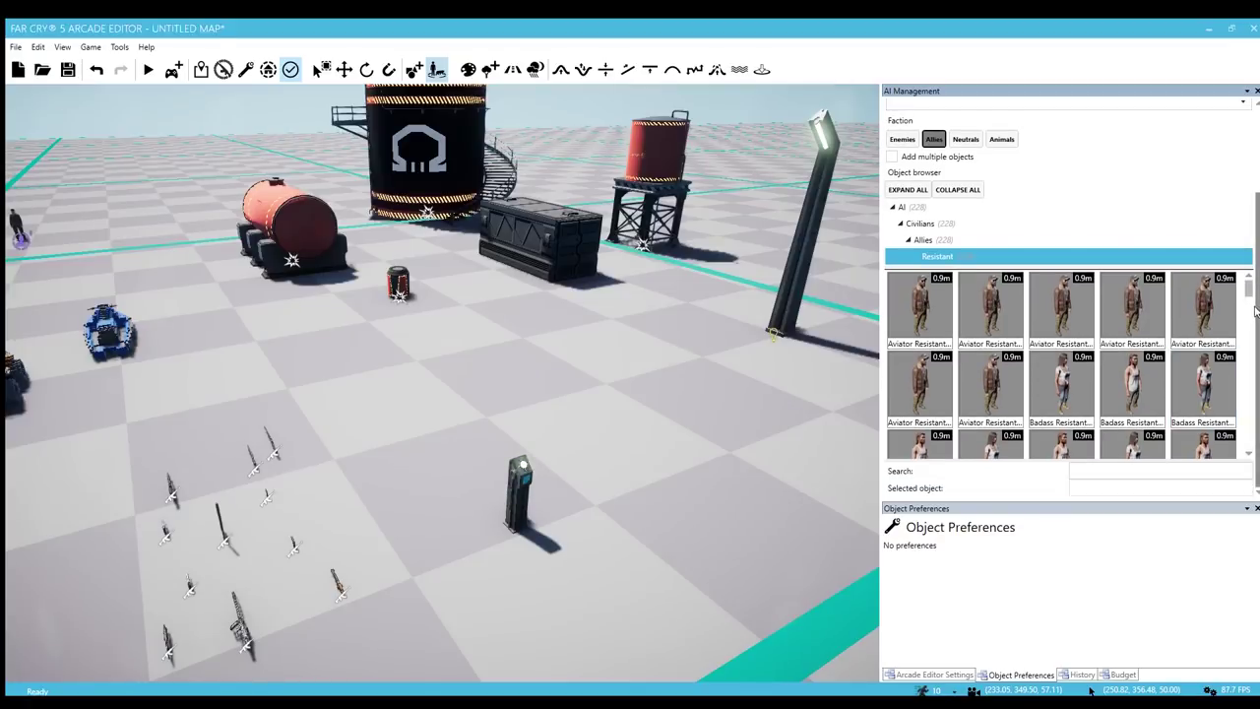
{"action": "left_click_drag", "start_coordinate": [1255, 312], "coordinate": [1259, 344]}
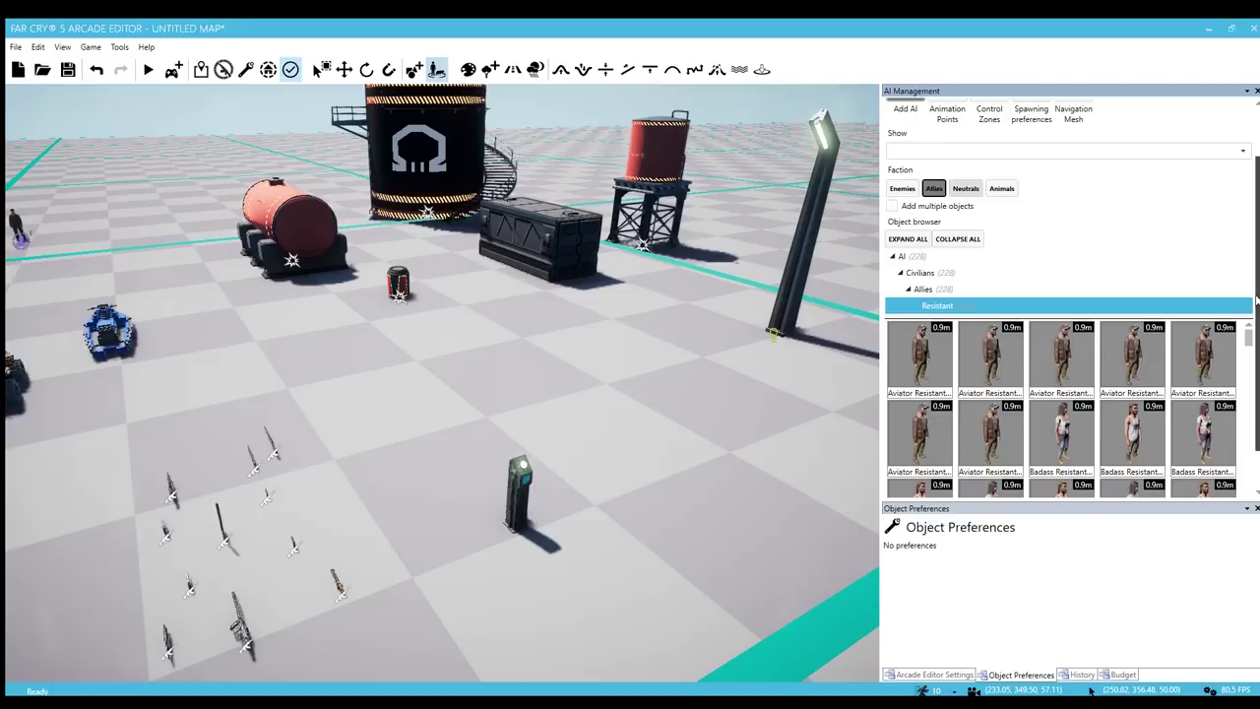
Look at the Control Zones objects and switch to the Zombies objects under Spawning preferences
{"action": "left_click_drag", "start_coordinate": [1256, 301], "coordinate": [1252, 187]}
{"action": "left_click", "coordinate": [991, 148]}
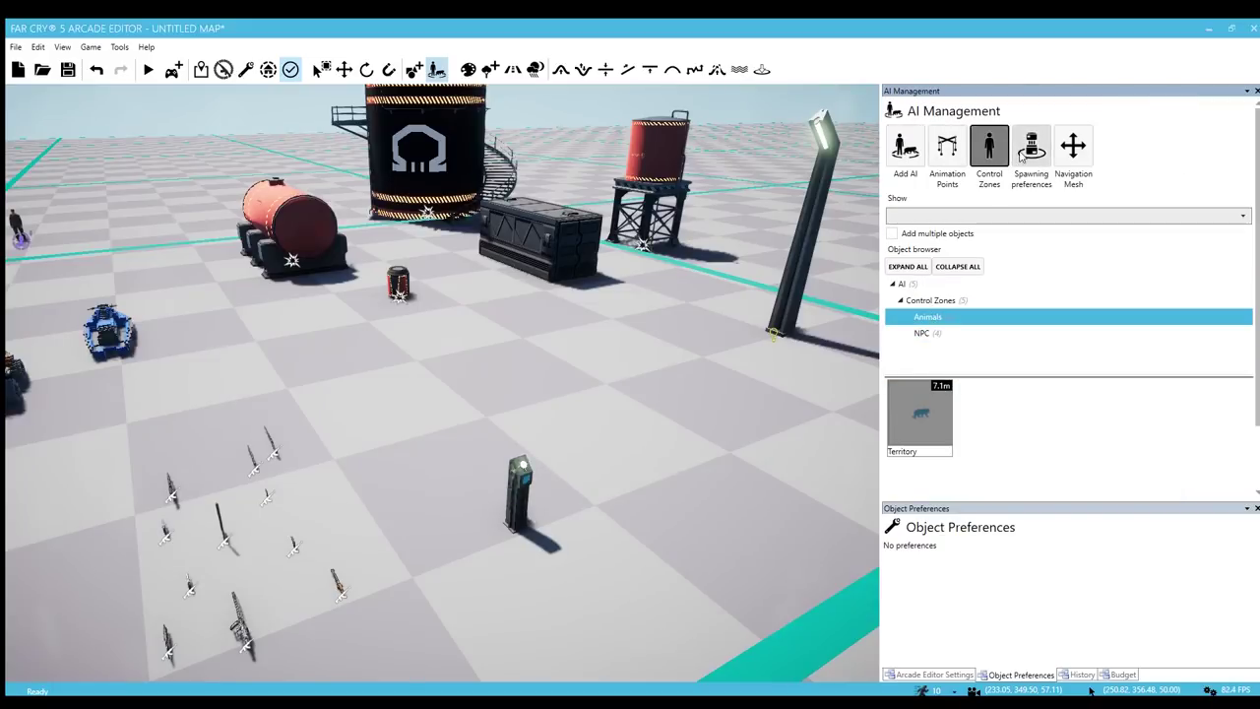
{"action": "left_click", "coordinate": [1024, 173]}
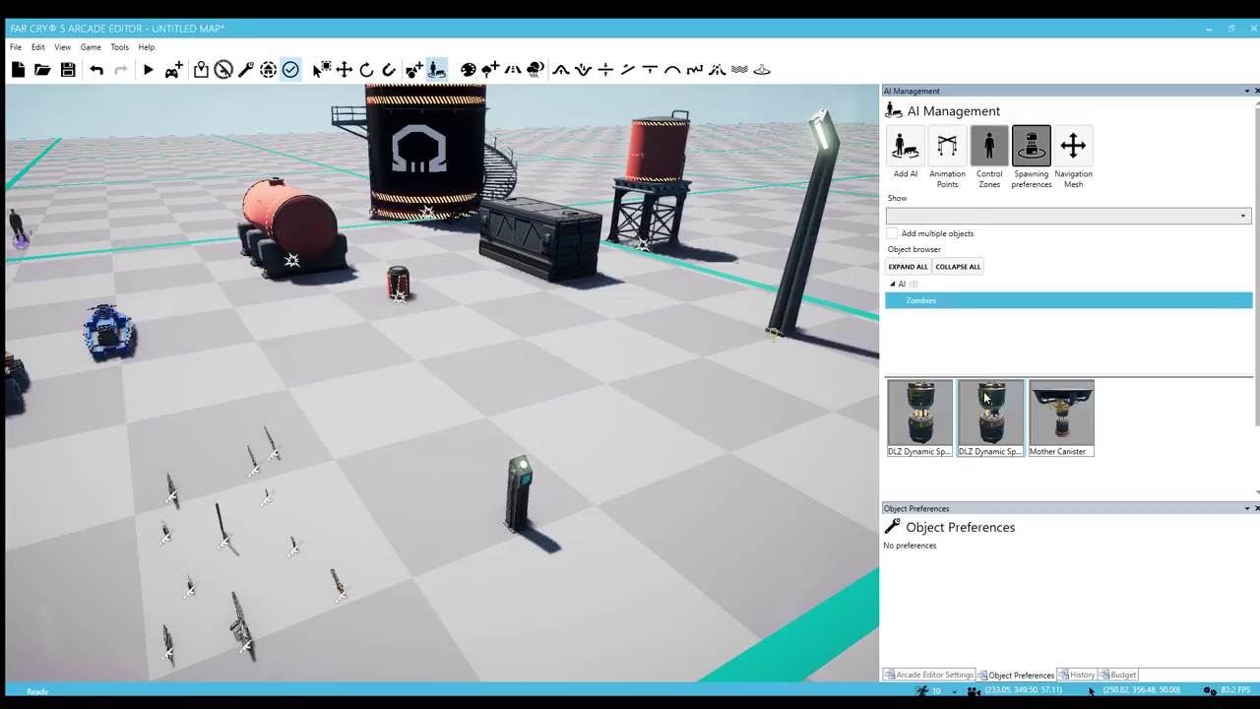
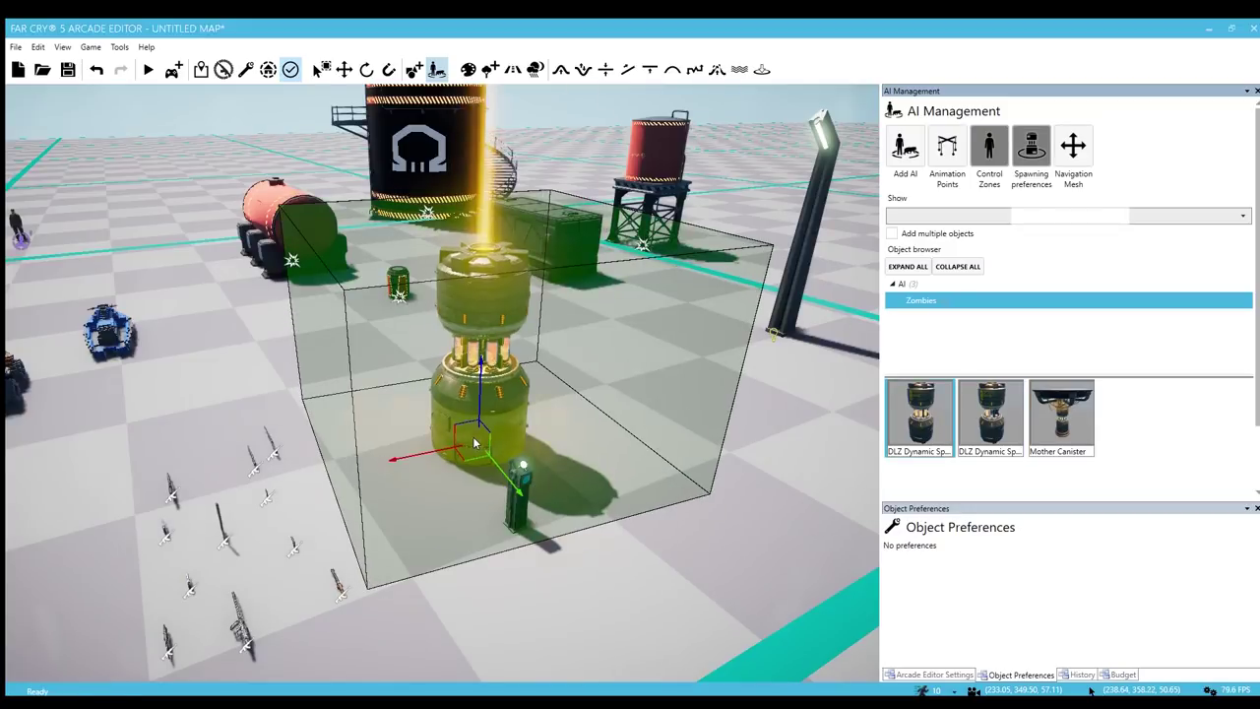
Place the first DLZ Dynamic spawn canister on the empty floor away from the other placed objects
{"action": "right_click_drag", "start_coordinate": [542, 418], "coordinate": [477, 431]}
{"action": "key", "text": "w"}
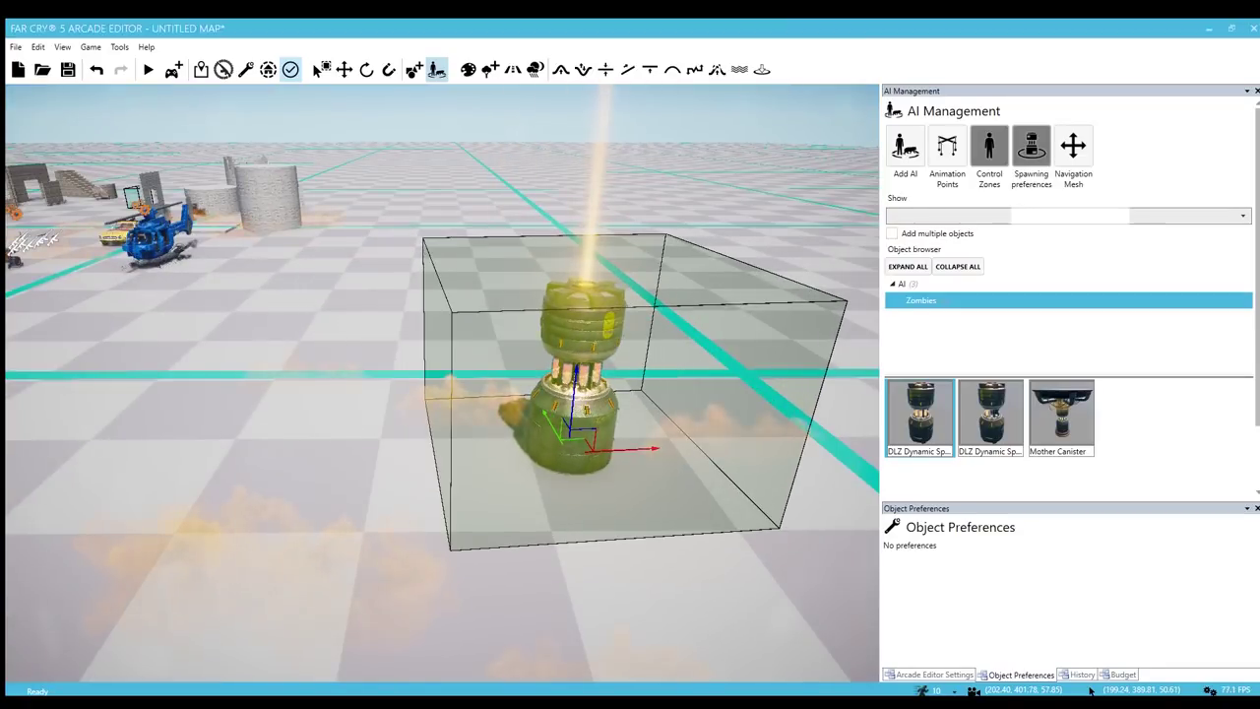
{"action": "key", "text": "d"}
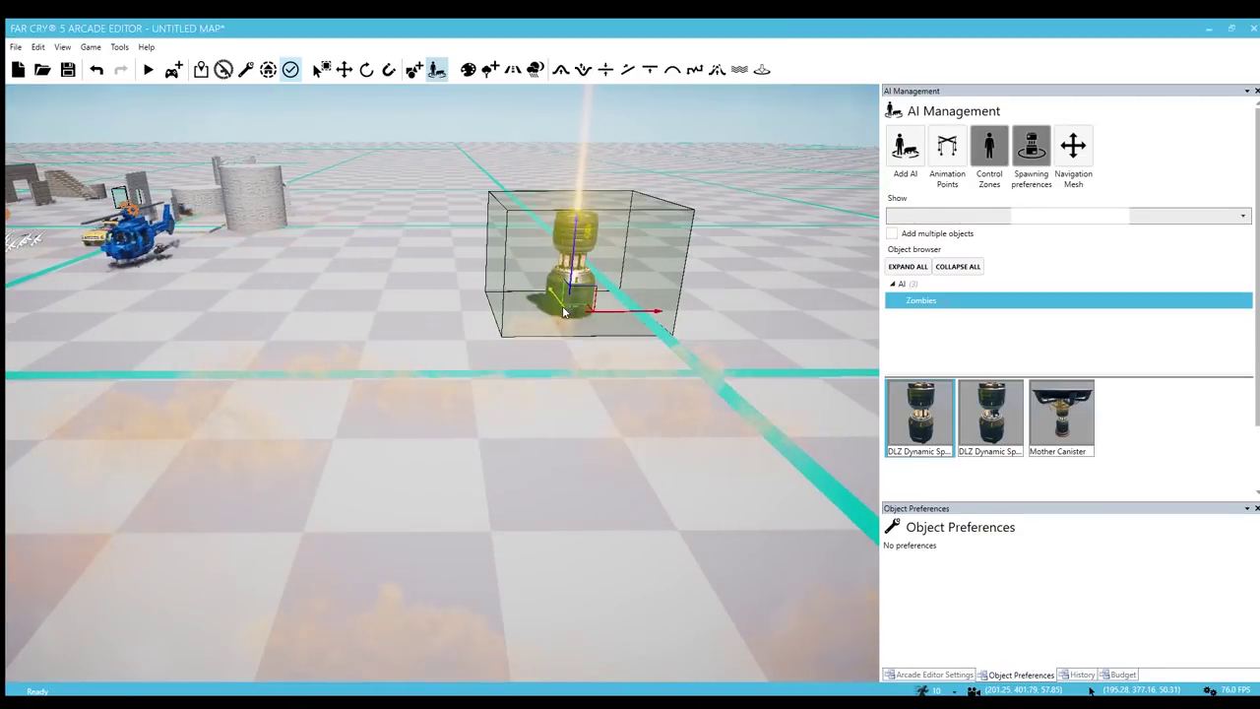
{"action": "left_click", "coordinate": [559, 309]}
Preview the second DLZ Dynamic spawn canister and the Mother Canister on the floor beside the placed canister
{"action": "key", "text": "d"}
{"action": "left_click", "coordinate": [991, 418]}
{"action": "right_click_drag", "start_coordinate": [579, 409], "coordinate": [588, 405]}
{"action": "key", "text": "d"}
{"action": "left_click", "coordinate": [596, 426]}
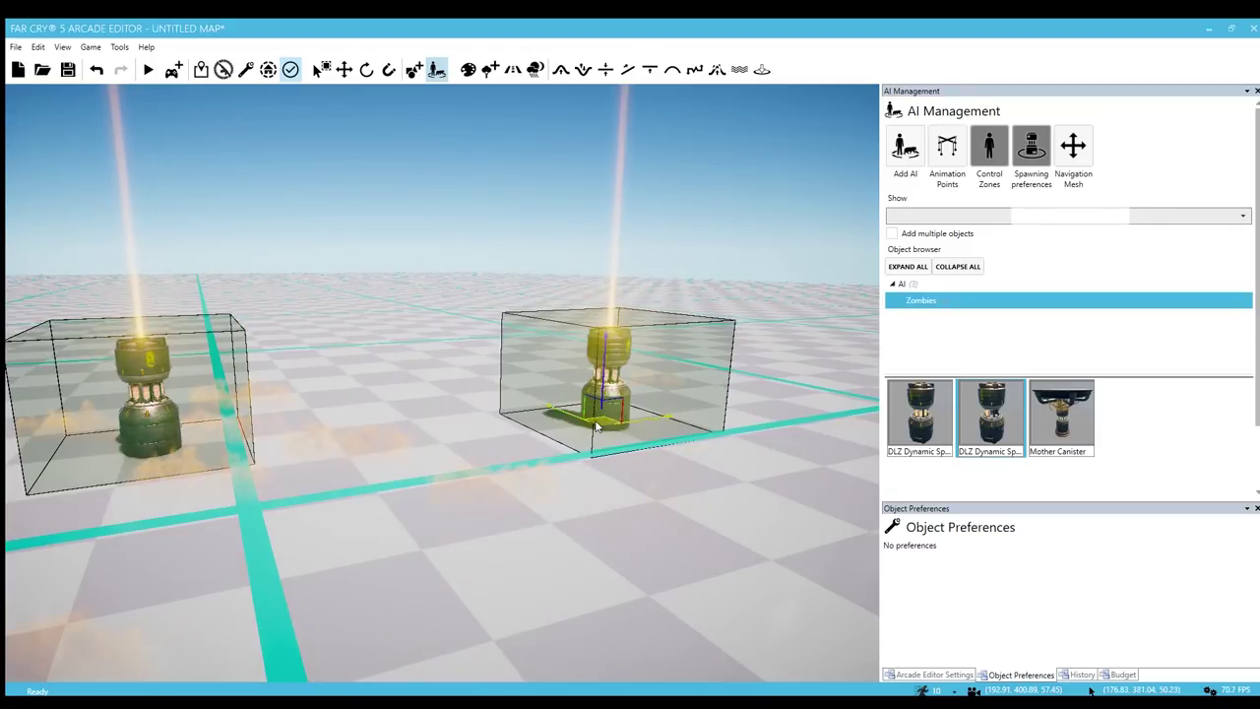
{"action": "left_click", "coordinate": [1062, 414]}
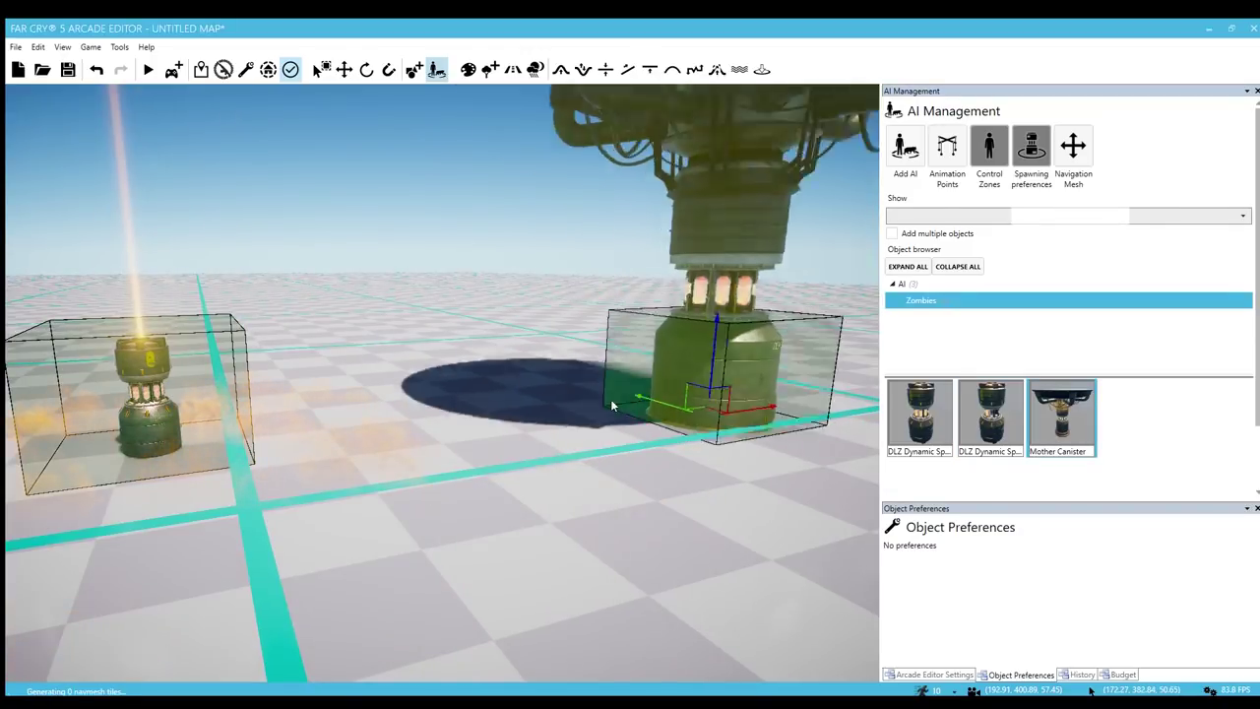
{"action": "mouse_move", "coordinate": [588, 374]}
{"action": "right_mouse_down"}
{"action": "mouse_move", "coordinate": [631, 237]}
{"action": "mouse_move", "coordinate": [588, 374]}
{"action": "right_mouse_up"}
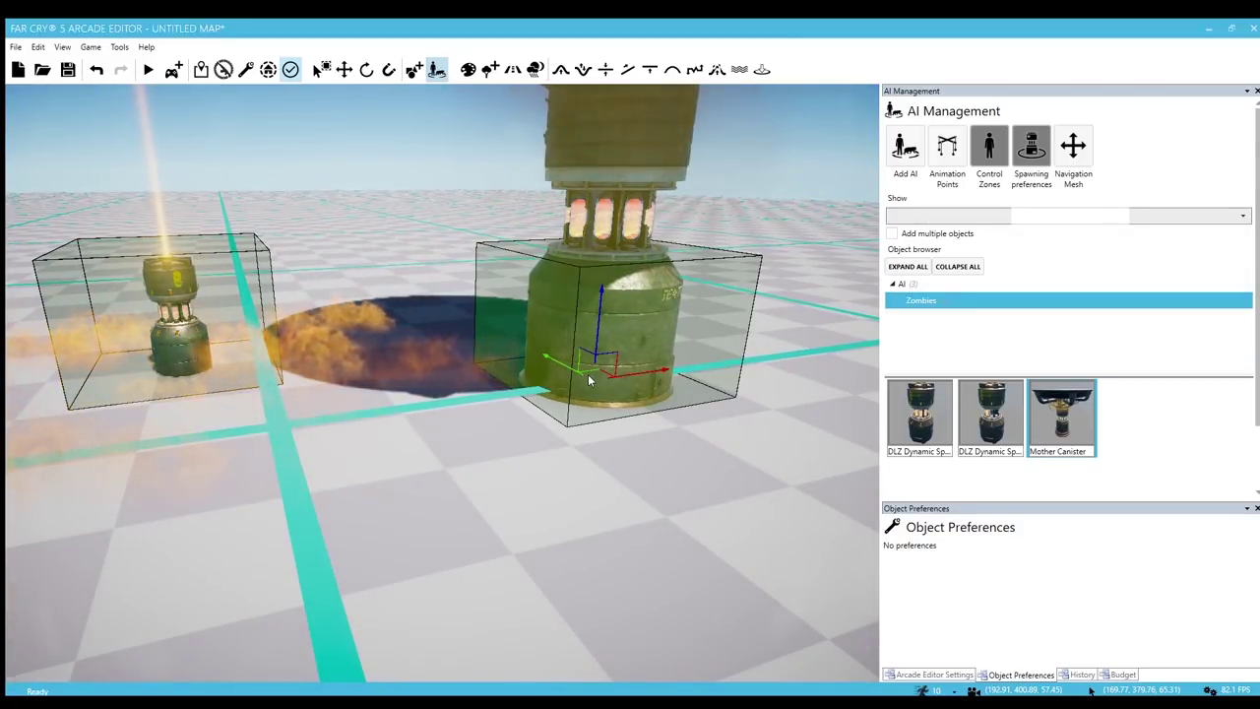
Discard the Mother Canister and review the custom properties of the placed DLZ Dynamic spawn canister
{"action": "key", "text": "Delete"}
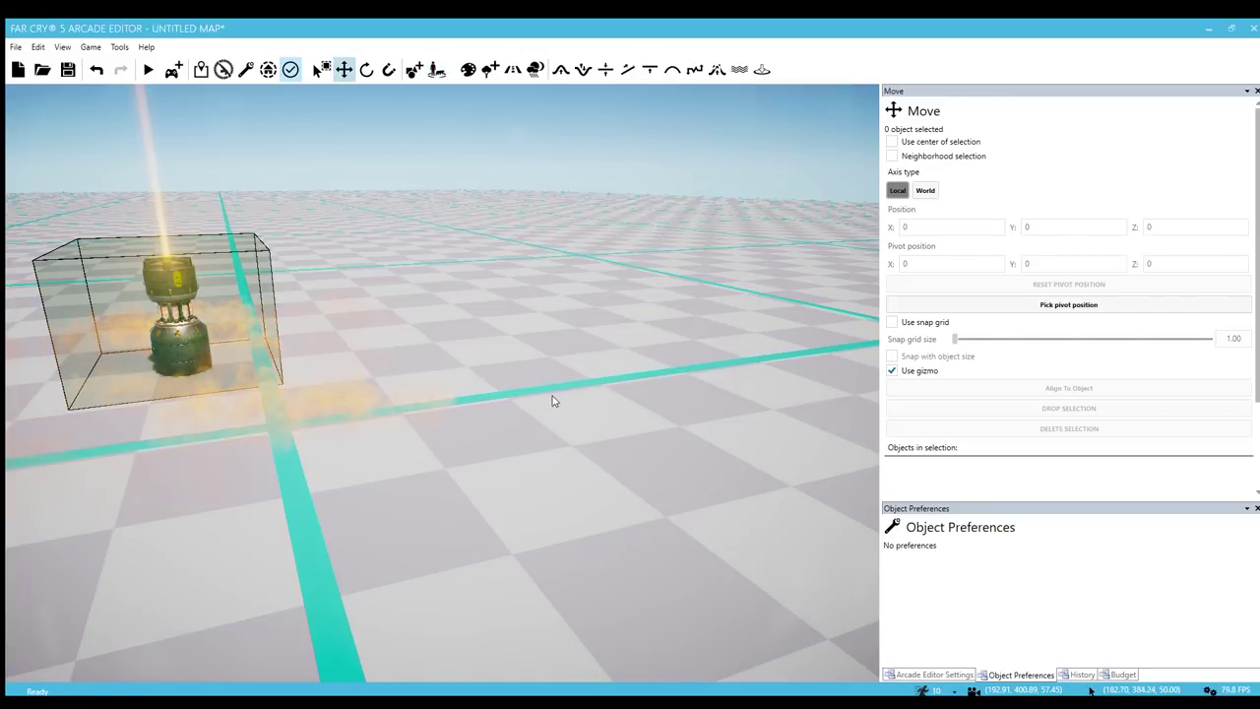
{"action": "key", "text": "w"}
{"action": "right_click_drag", "start_coordinate": [555, 401], "coordinate": [534, 403]}
{"action": "left_click", "coordinate": [506, 347]}
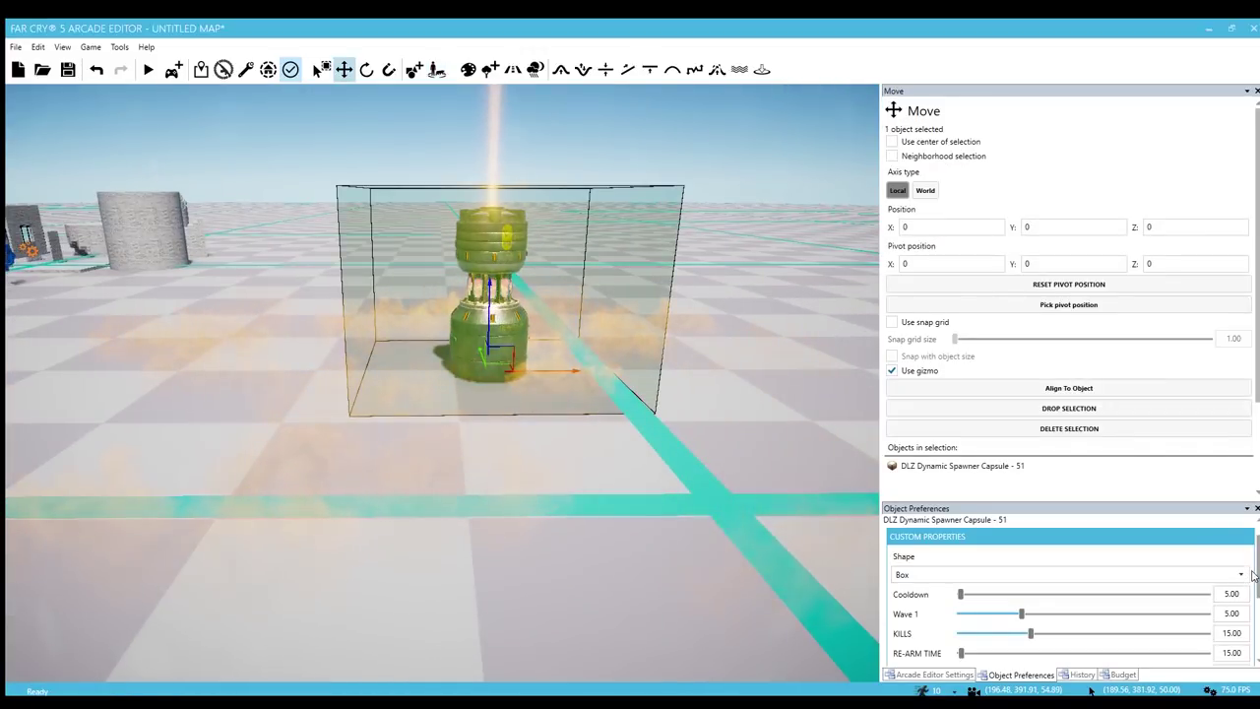
{"action": "left_click_drag", "start_coordinate": [1258, 572], "coordinate": [1254, 585]}
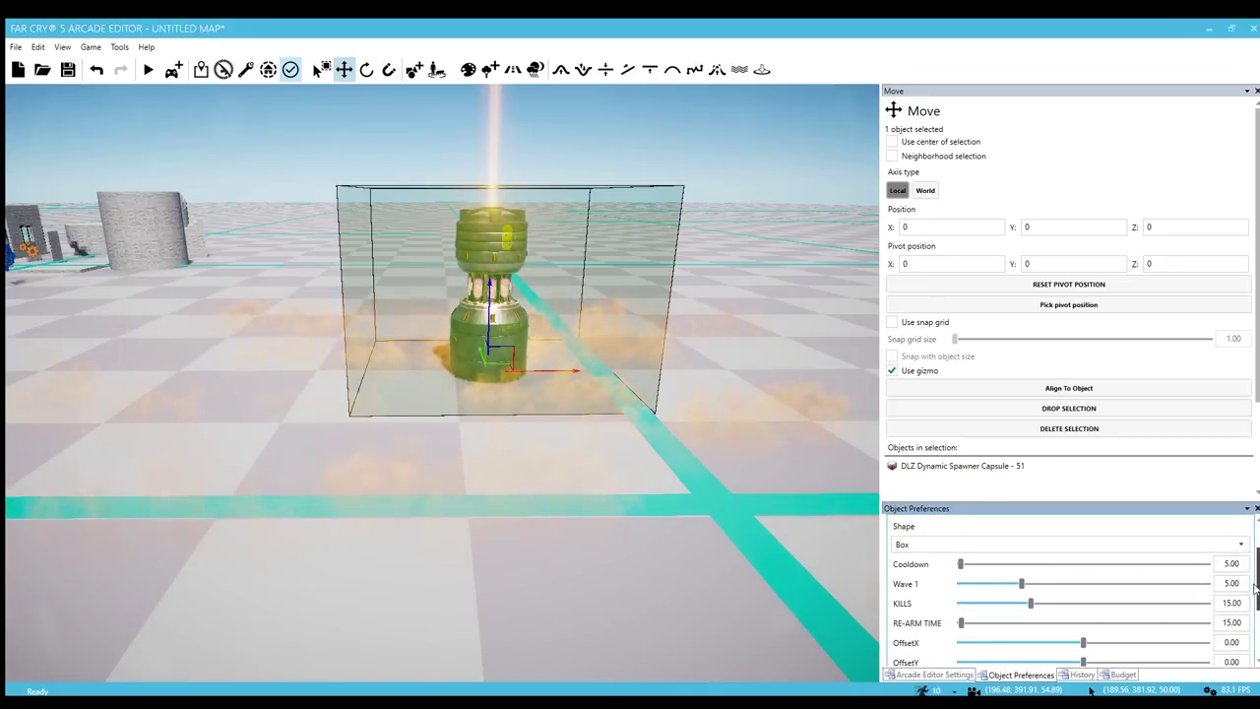
{"action": "left_click_drag", "start_coordinate": [1256, 589], "coordinate": [1258, 628]}
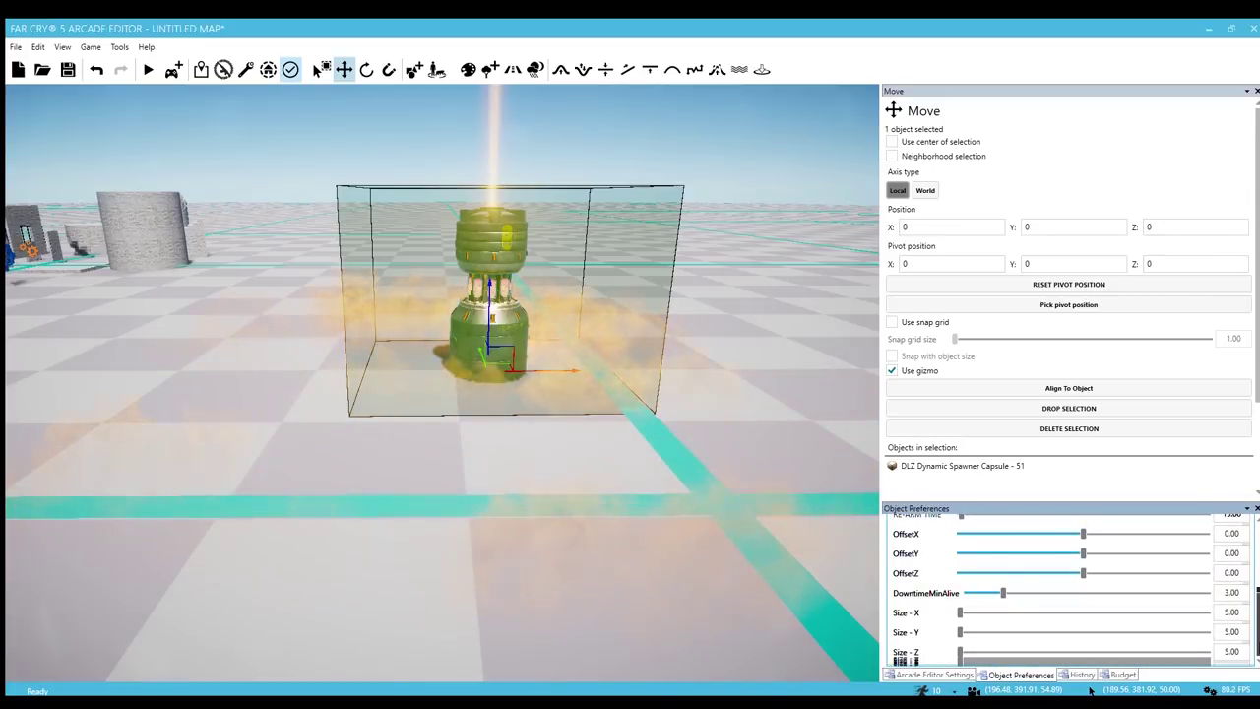
{"action": "scroll", "coordinate": [1068, 591], "scroll_direction": "up", "scroll_amount": 1}
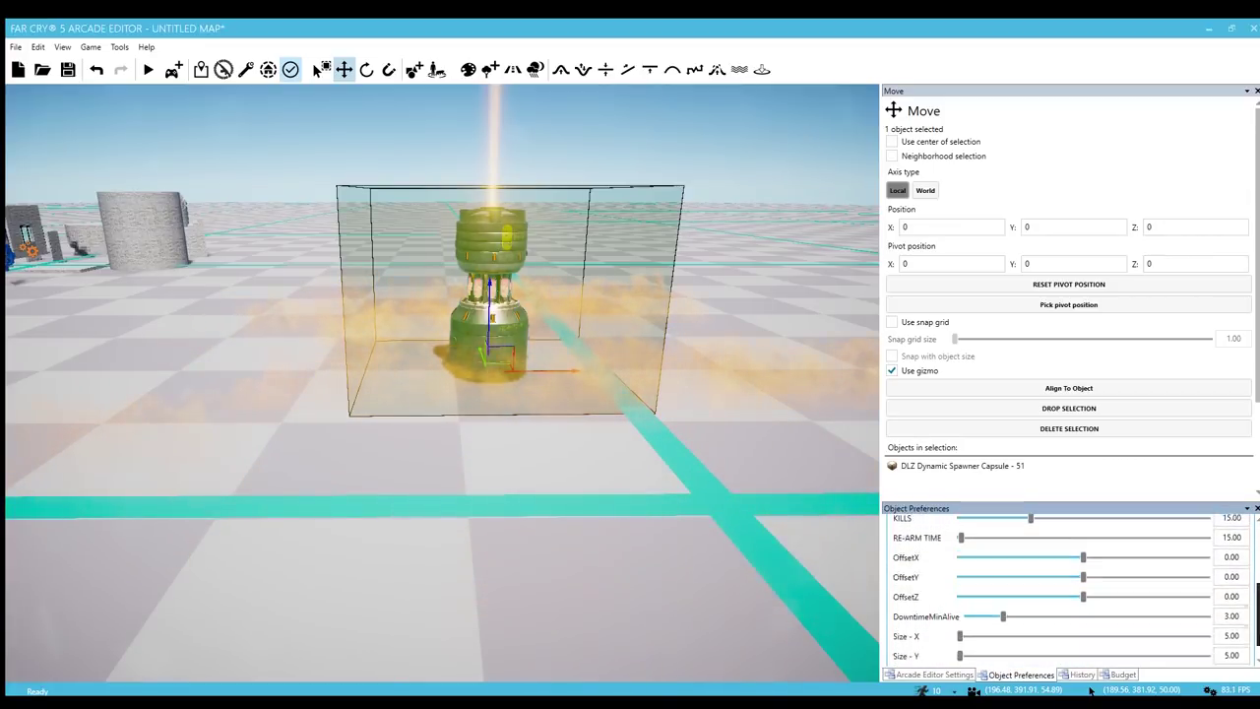
{"action": "scroll", "coordinate": [1257, 578], "scroll_direction": "up", "scroll_amount": 5}
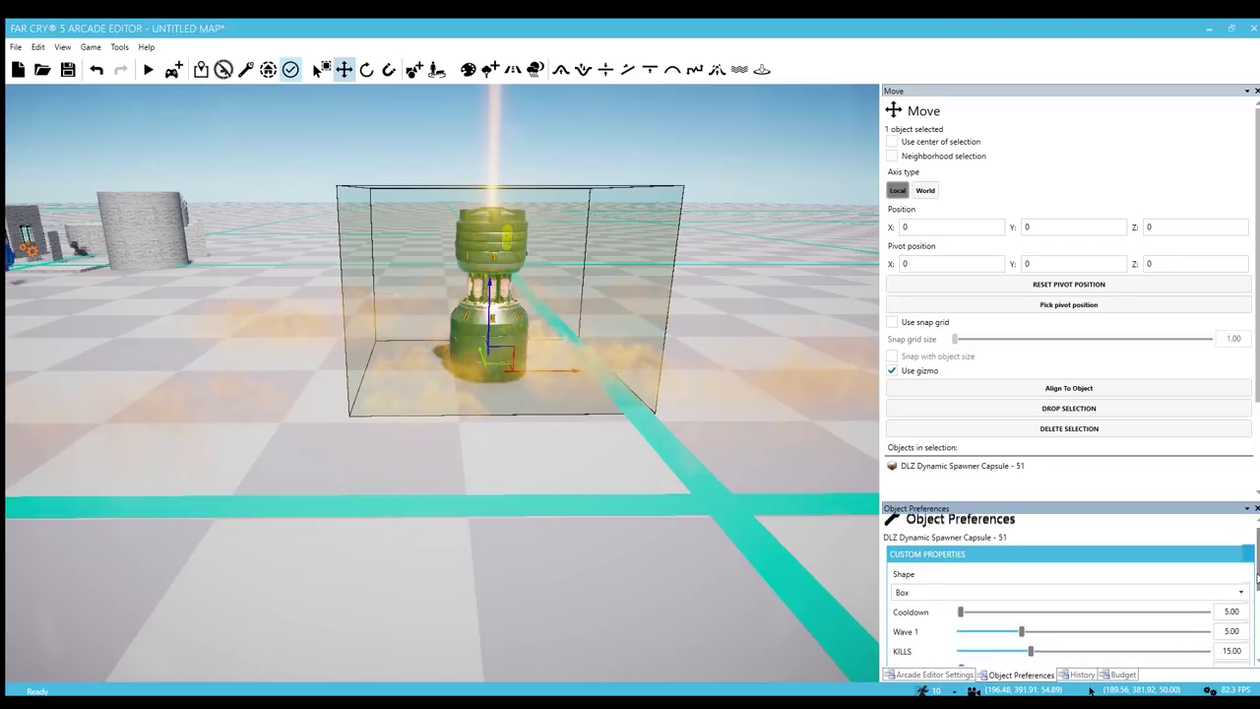
View the placed DLZ Dynamic spawn canister from the other side and delete it from the map
{"action": "right_click_drag", "start_coordinate": [773, 414], "coordinate": [802, 345]}
{"action": "key", "text": "w"}
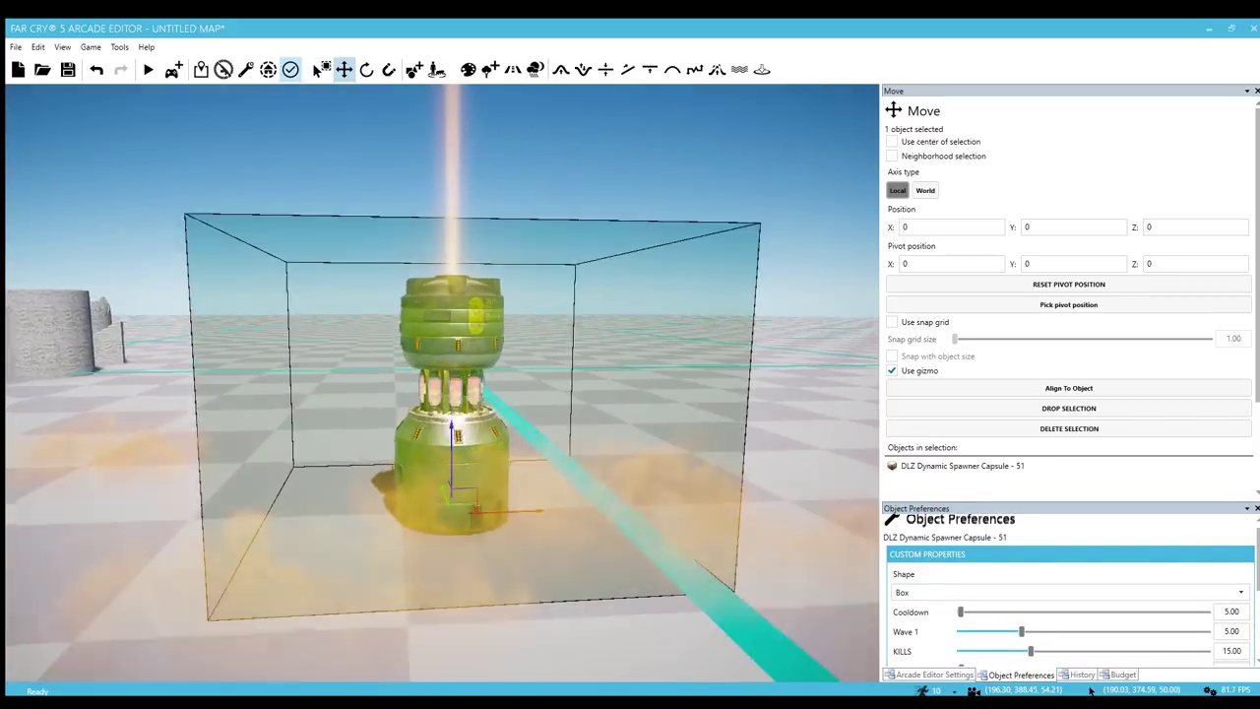
{"action": "key", "text": "w"}
{"action": "key", "text": "a"}
{"action": "right_click_drag", "start_coordinate": [782, 409], "coordinate": [872, 443]}
{"action": "key", "text": "a"}
{"action": "key", "text": "s"}
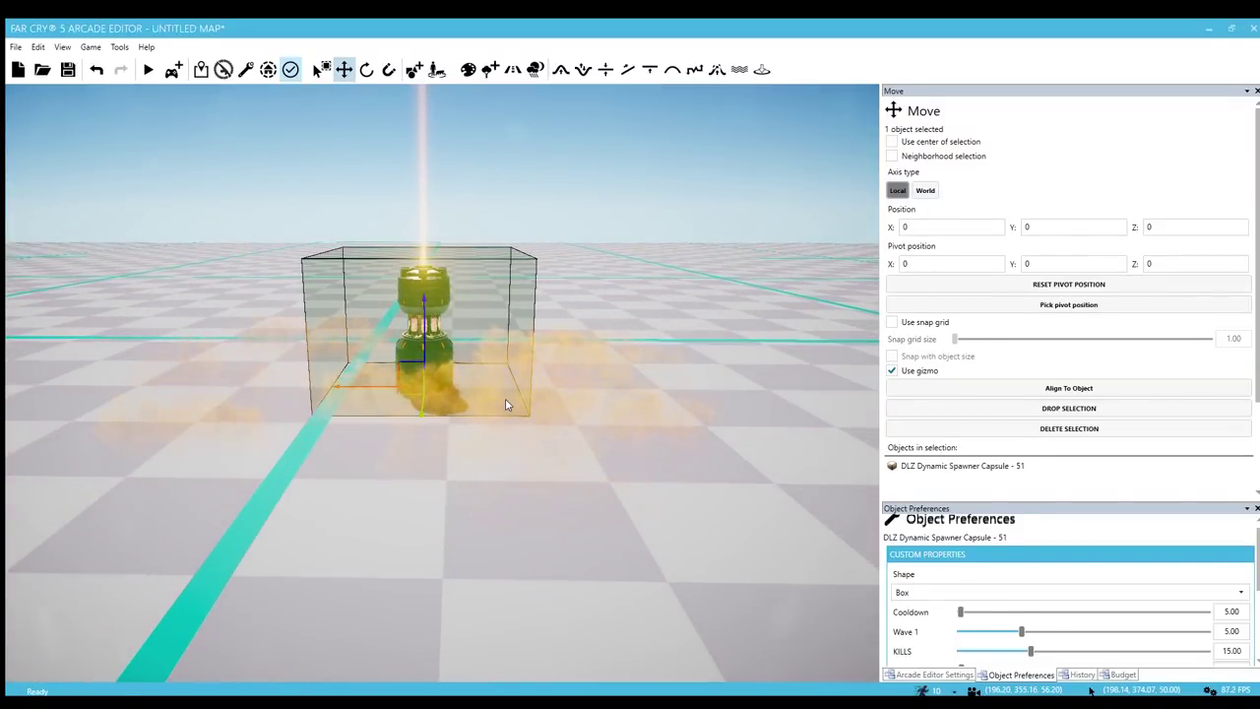
{"action": "key", "text": "Delete"}
{"action": "key", "text": "a"}
{"action": "right_click_drag", "start_coordinate": [506, 407], "coordinate": [446, 499]}
{"action": "key", "text": "s"}
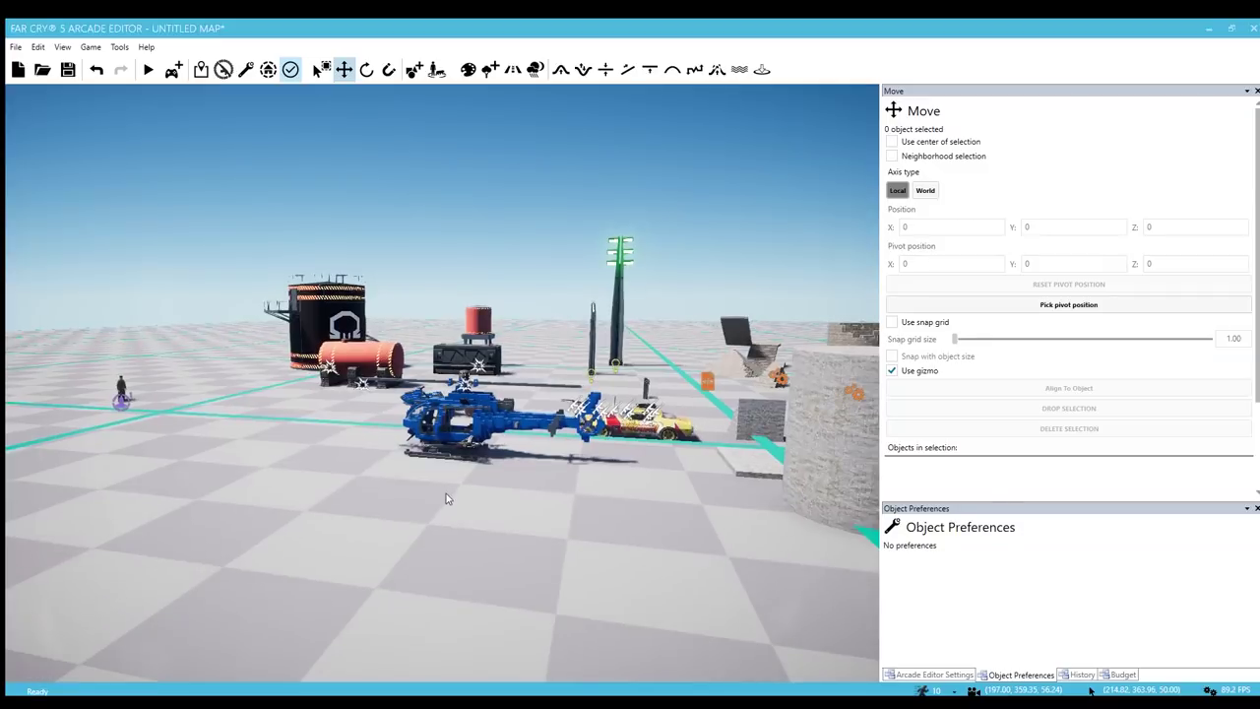
Look through the remaining object library categories down to Invisible and return to AI Management
{"action": "key", "text": "1"}
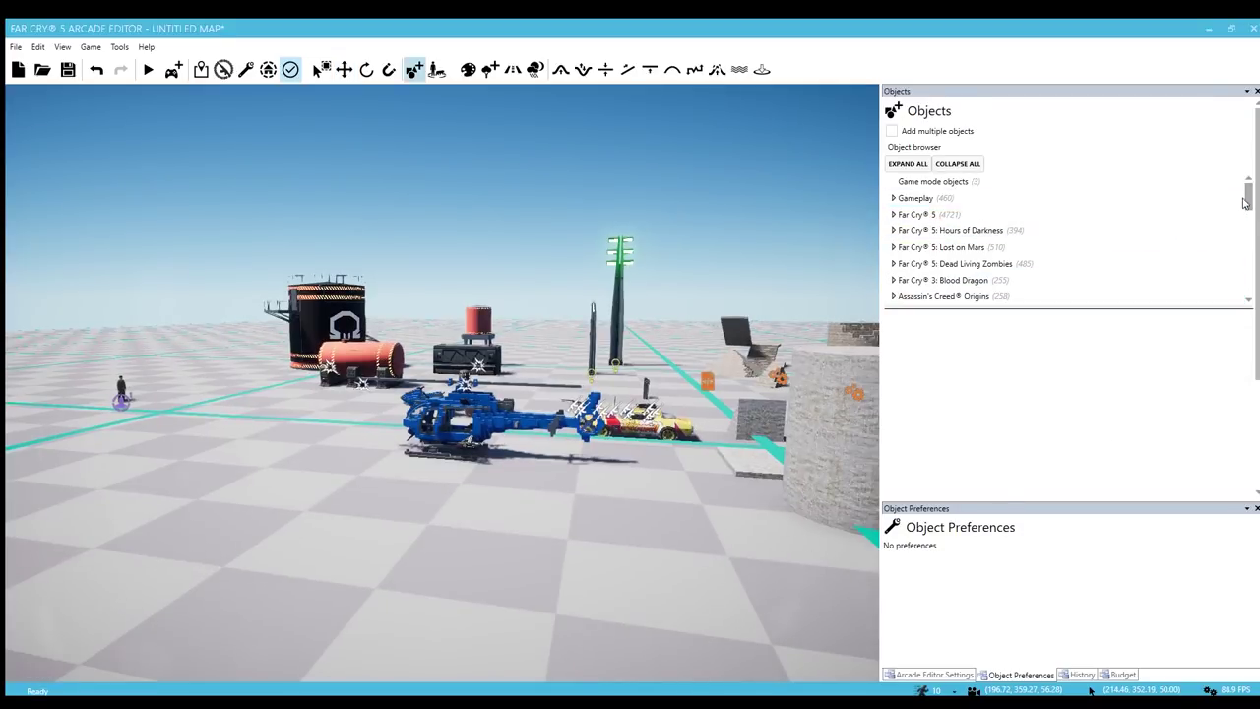
{"action": "left_click_drag", "start_coordinate": [1246, 201], "coordinate": [1248, 298]}
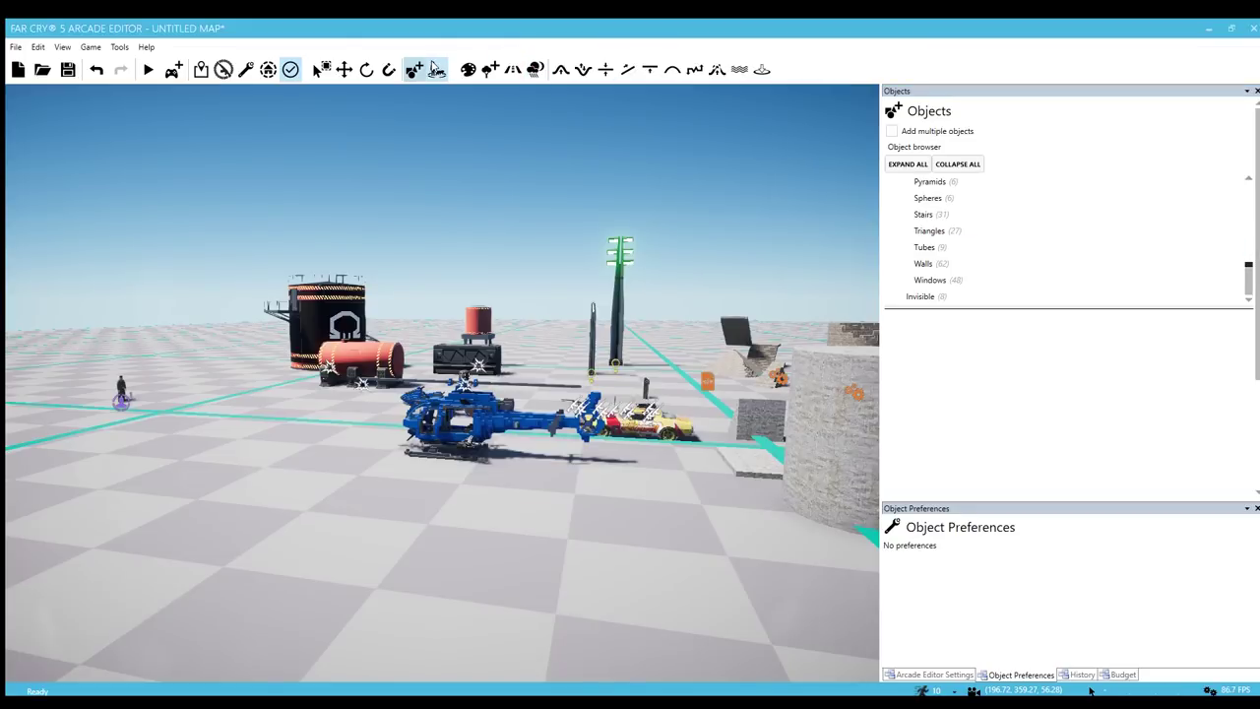
{"action": "left_click", "coordinate": [434, 67]}
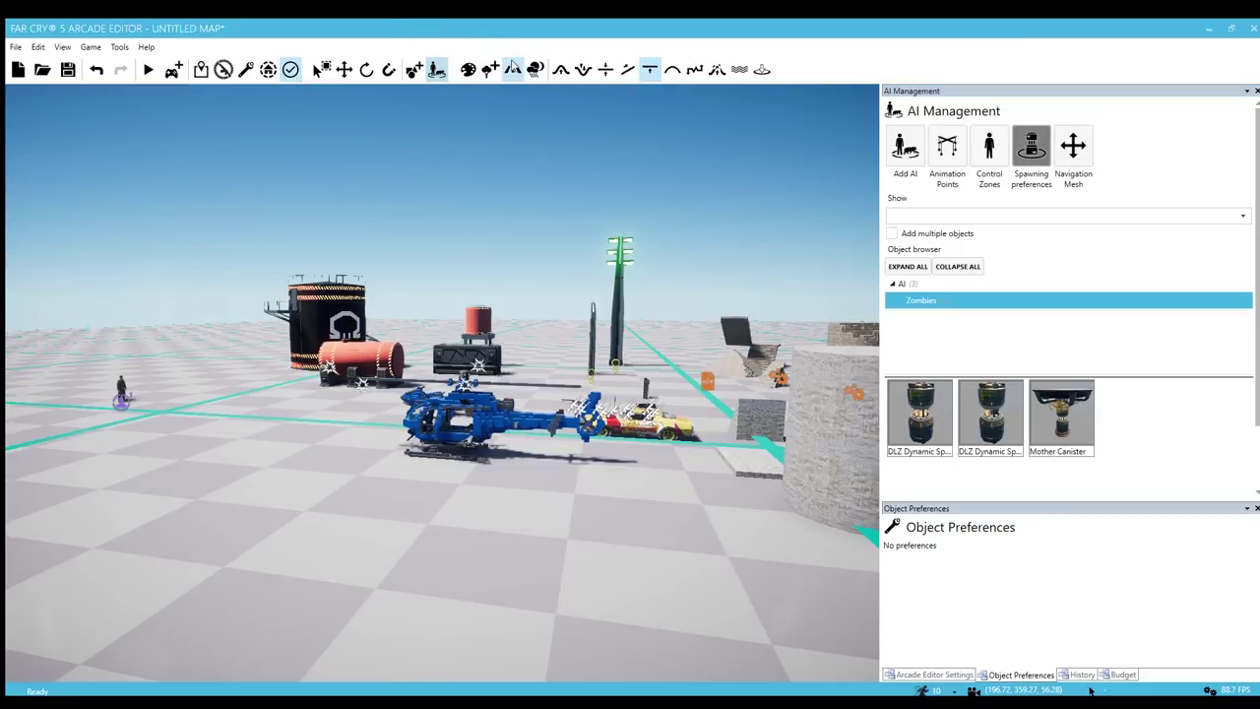
Set the environment's weather clouds to Milky Way
{"action": "left_click", "coordinate": [535, 69]}
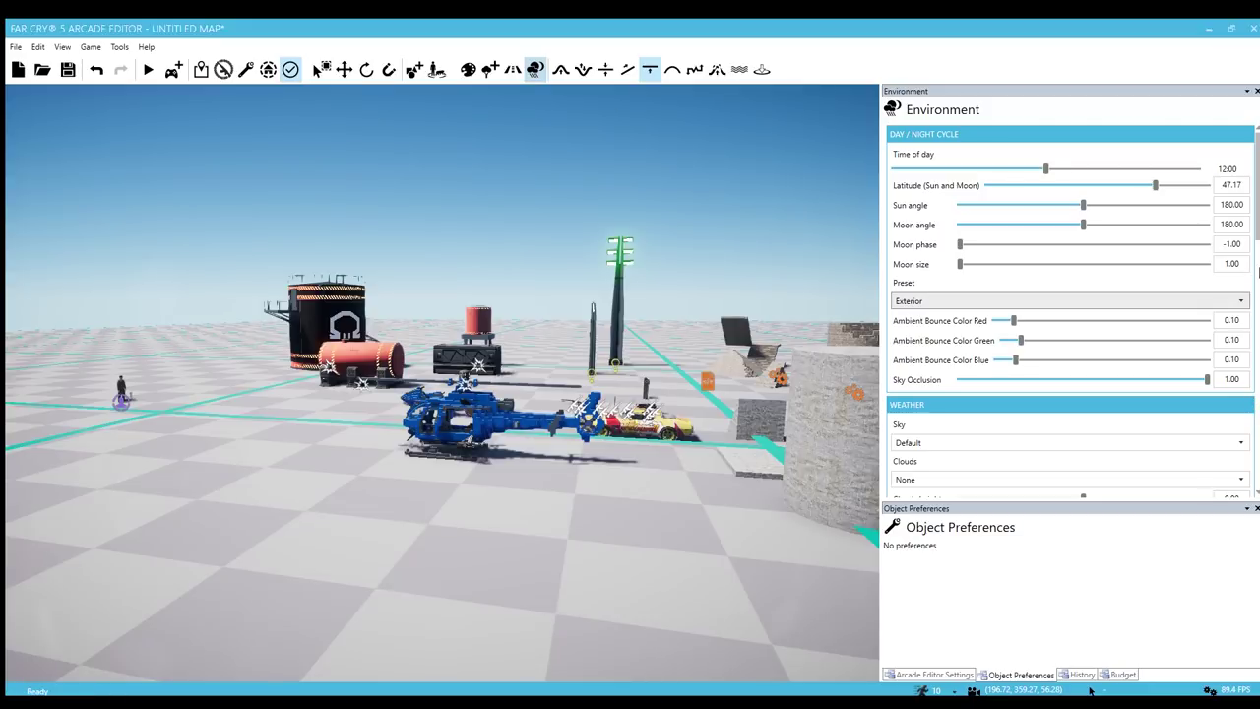
{"action": "left_click_drag", "start_coordinate": [1256, 222], "coordinate": [1257, 278]}
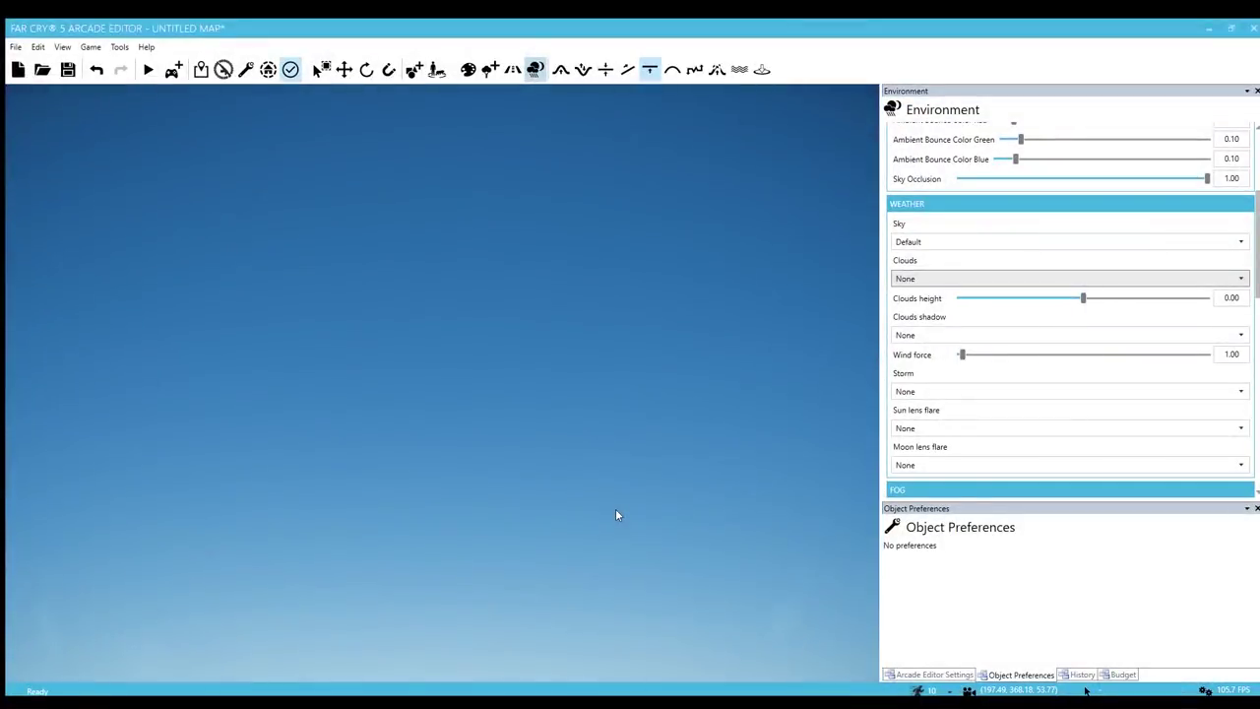
{"action": "right_click_drag", "start_coordinate": [616, 510], "coordinate": [616, 636]}
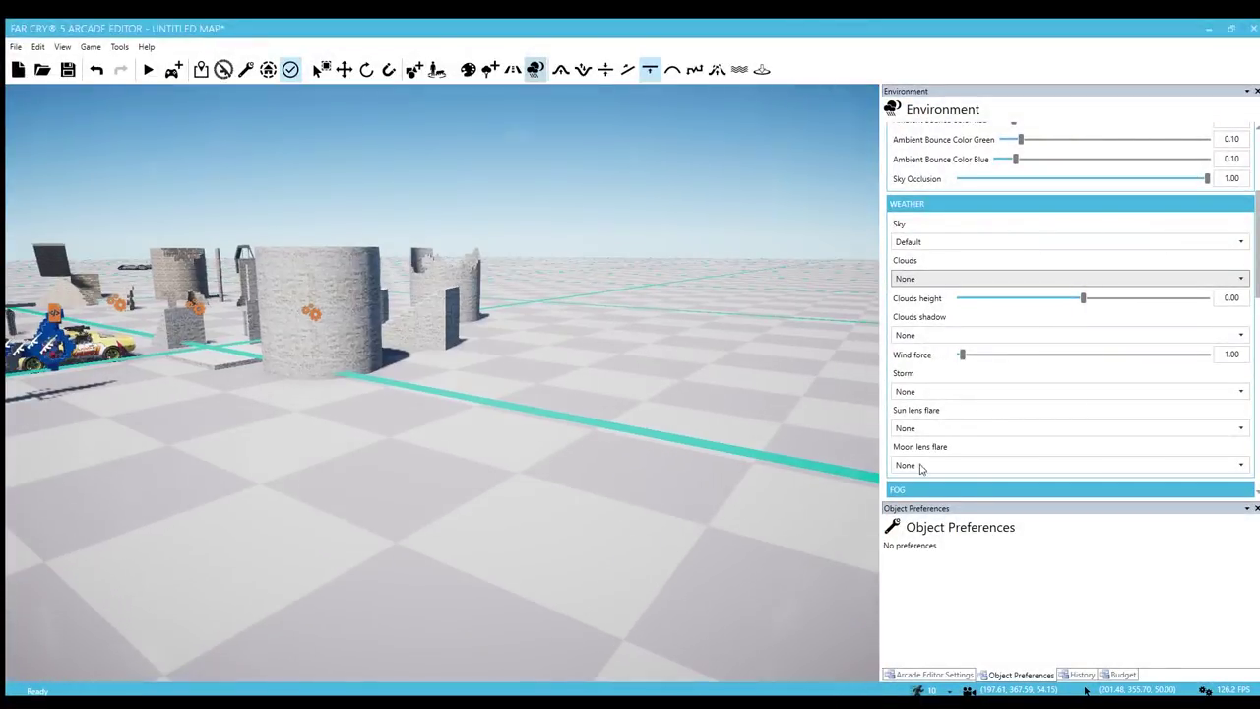
{"action": "left_click_drag", "start_coordinate": [1257, 274], "coordinate": [1257, 275]}
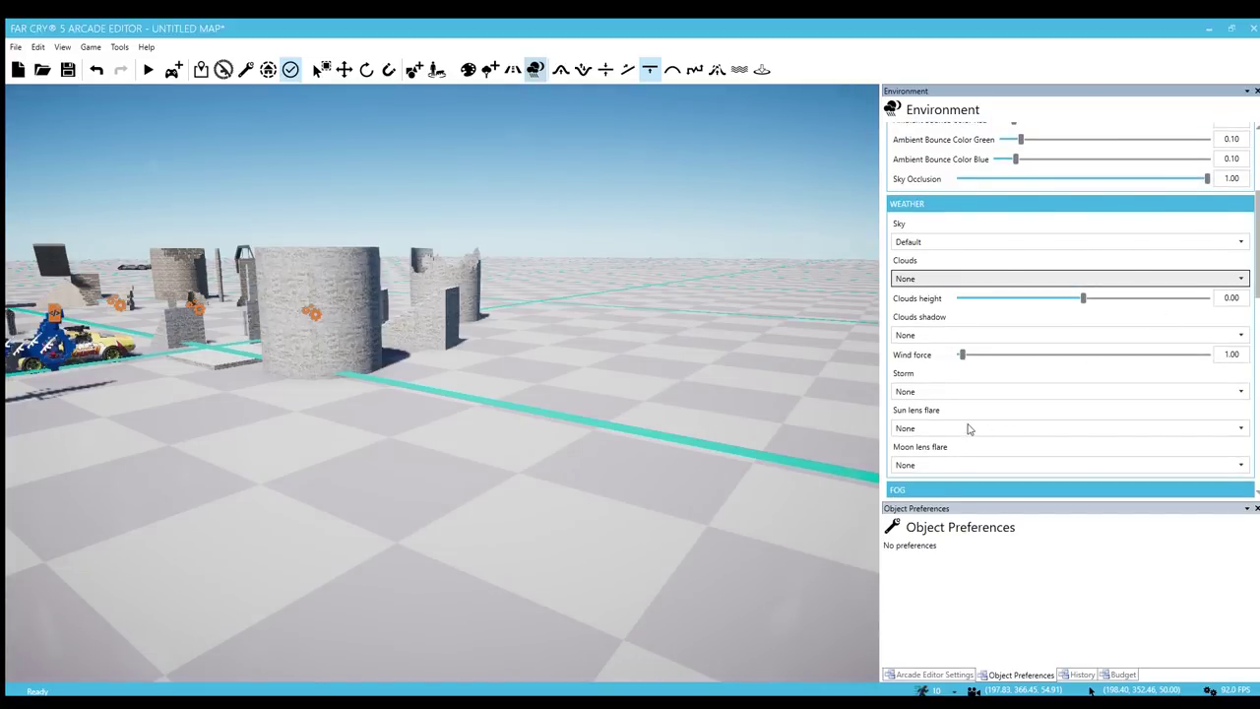
{"action": "left_click", "coordinate": [941, 511]}
{"action": "mouse_move", "coordinate": [661, 413]}
{"action": "right_mouse_down"}
{"action": "mouse_move", "coordinate": [655, 286]}
{"action": "mouse_move", "coordinate": [541, 251]}
{"action": "mouse_move", "coordinate": [661, 413]}
{"action": "right_mouse_up"}
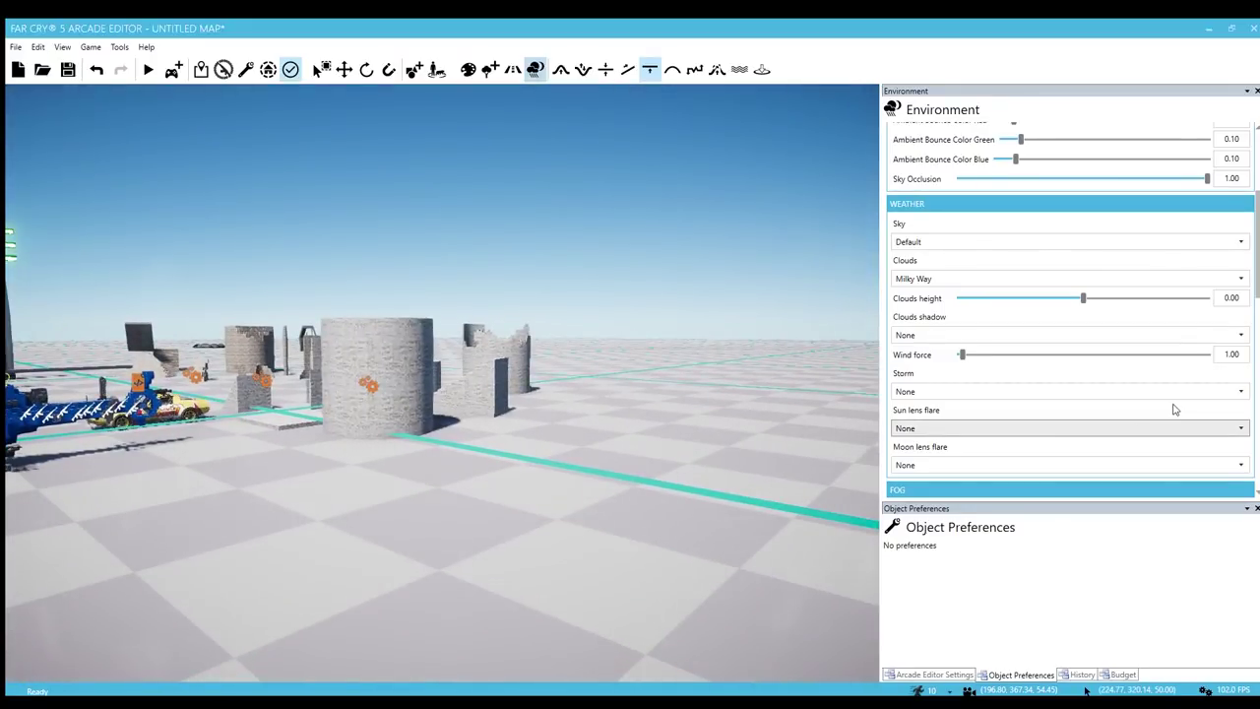
Review the environment's storm options and its backdrop, post FX and audio settings
{"action": "left_click", "coordinate": [1213, 389]}
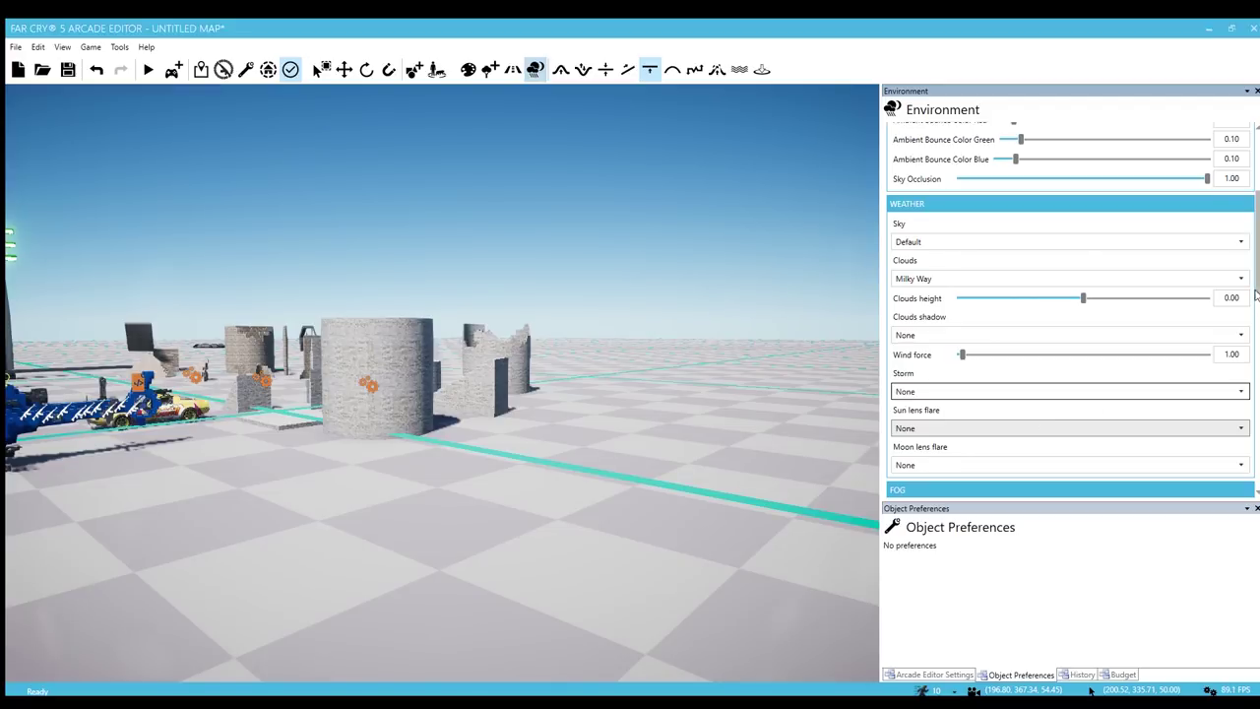
{"action": "left_click_drag", "start_coordinate": [1255, 293], "coordinate": [1255, 482]}
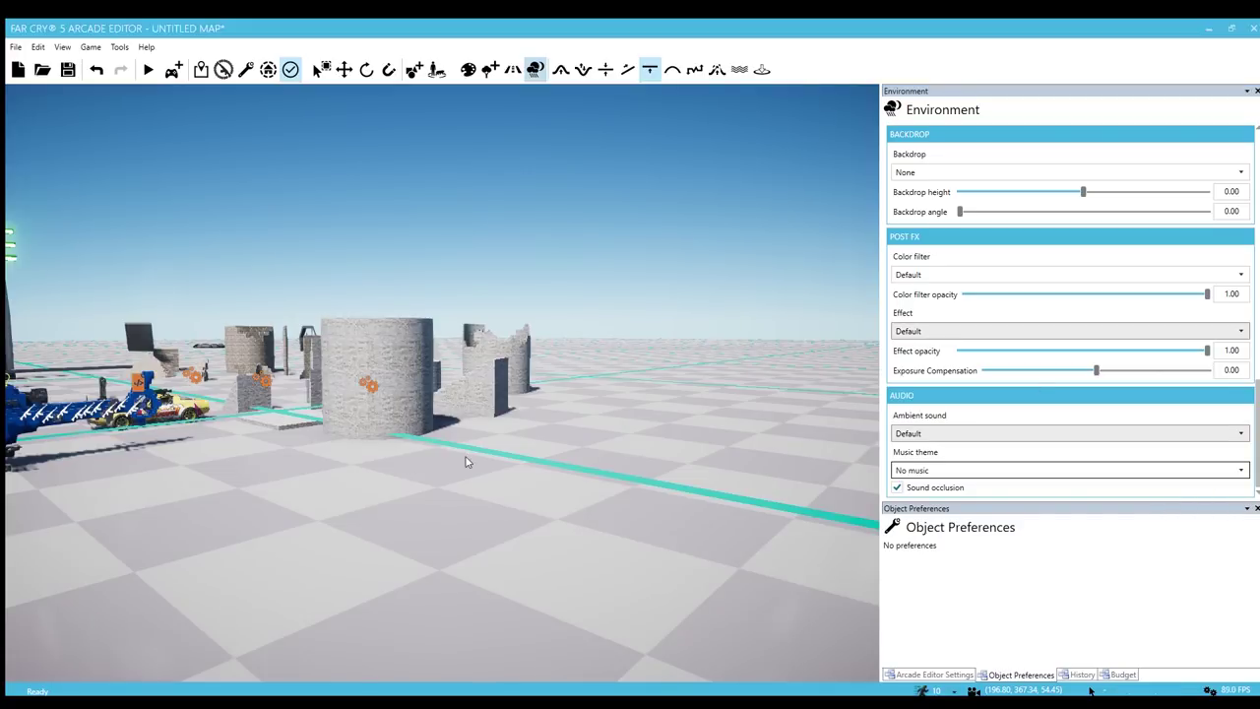
{"action": "right_click_drag", "start_coordinate": [469, 443], "coordinate": [295, 443]}
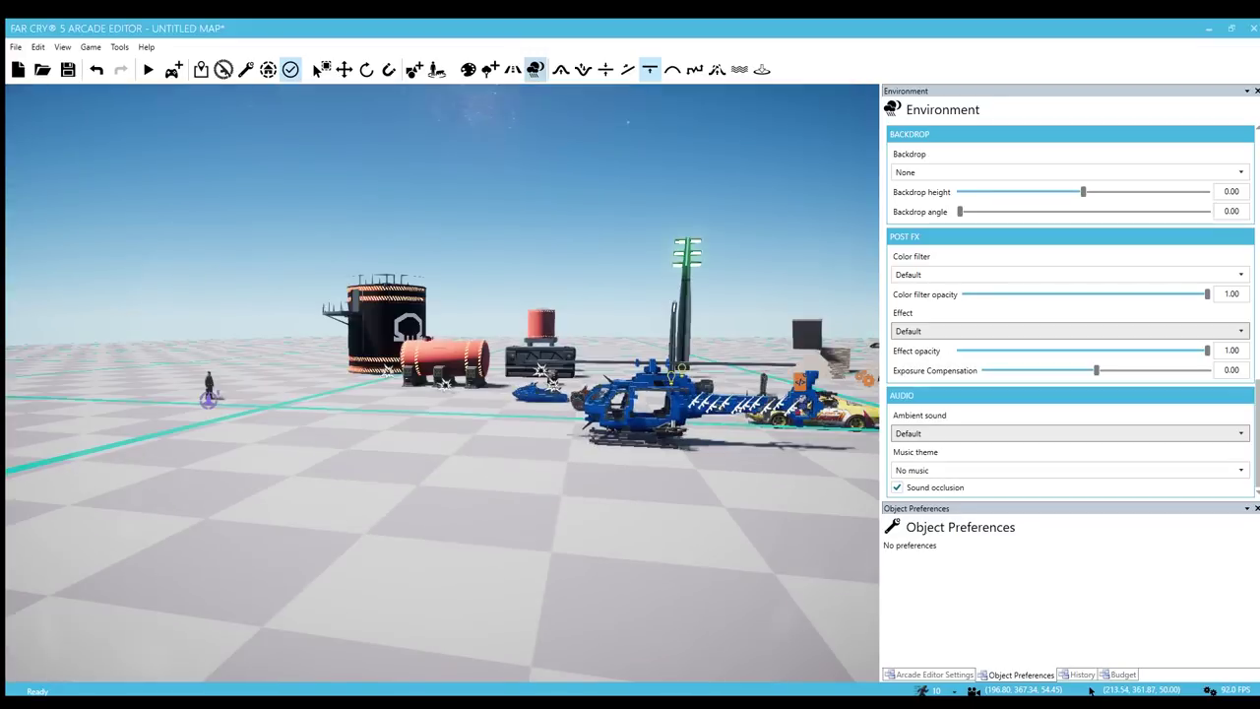
{"action": "mouse_move", "coordinate": [443, 444]}
{"action": "right_mouse_down"}
{"action": "mouse_move", "coordinate": [561, 443]}
{"action": "mouse_move", "coordinate": [630, 483]}
{"action": "mouse_move", "coordinate": [433, 443]}
{"action": "mouse_move", "coordinate": [465, 442]}
{"action": "right_mouse_up"}
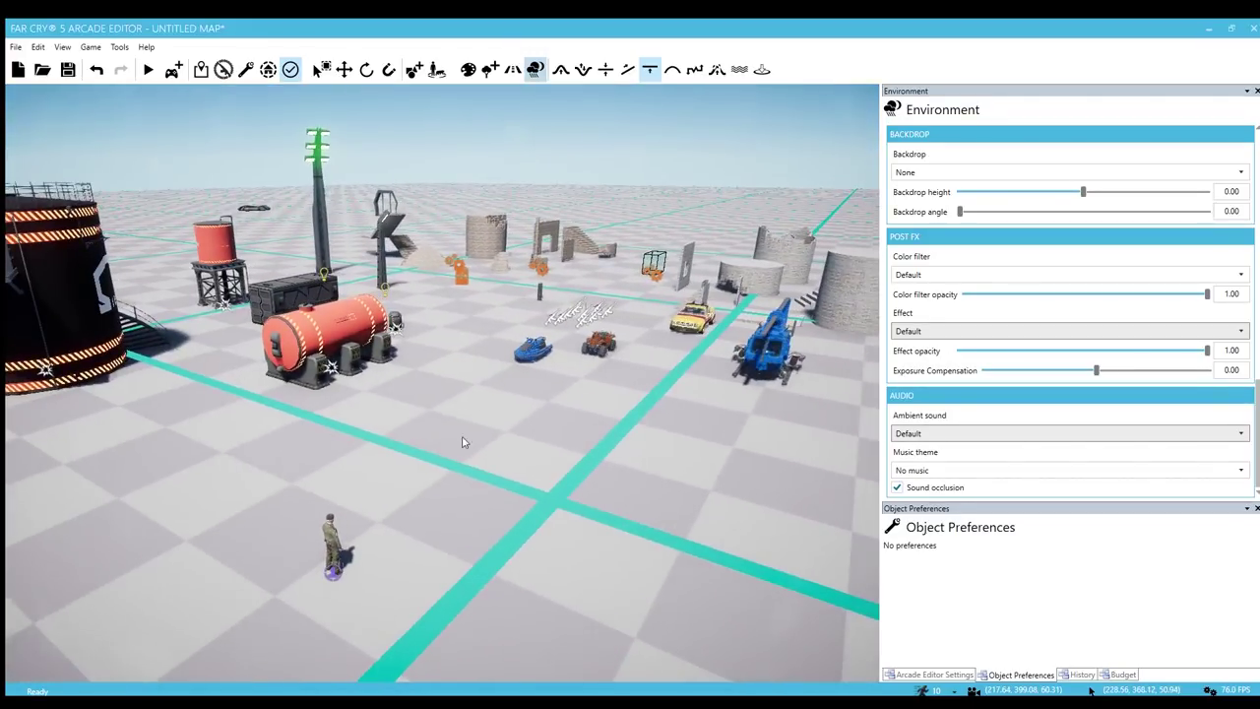
Move the Evil Corp Officer 01 across the empty floor, away from the other placed objects, and deselect it
{"action": "key", "text": "d"}
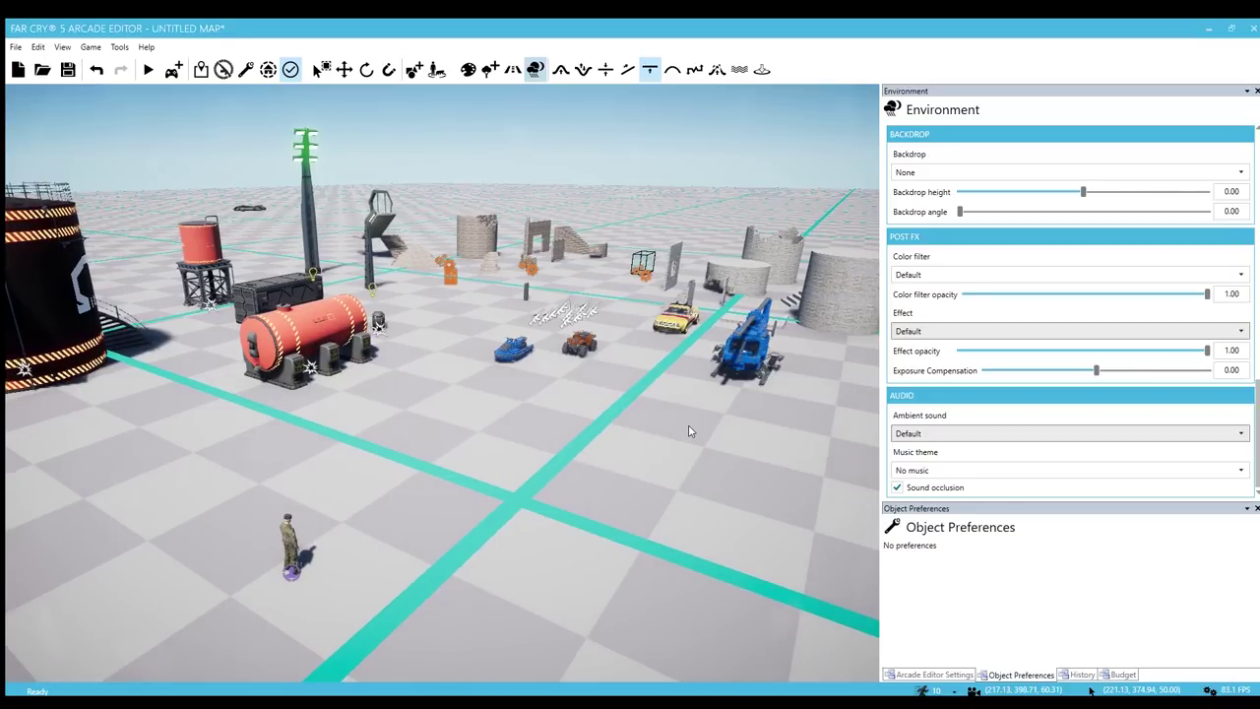
{"action": "key", "text": "w"}
{"action": "right_click_drag", "start_coordinate": [678, 439], "coordinate": [716, 401]}
{"action": "left_click", "coordinate": [729, 372]}
{"action": "key", "text": "d"}
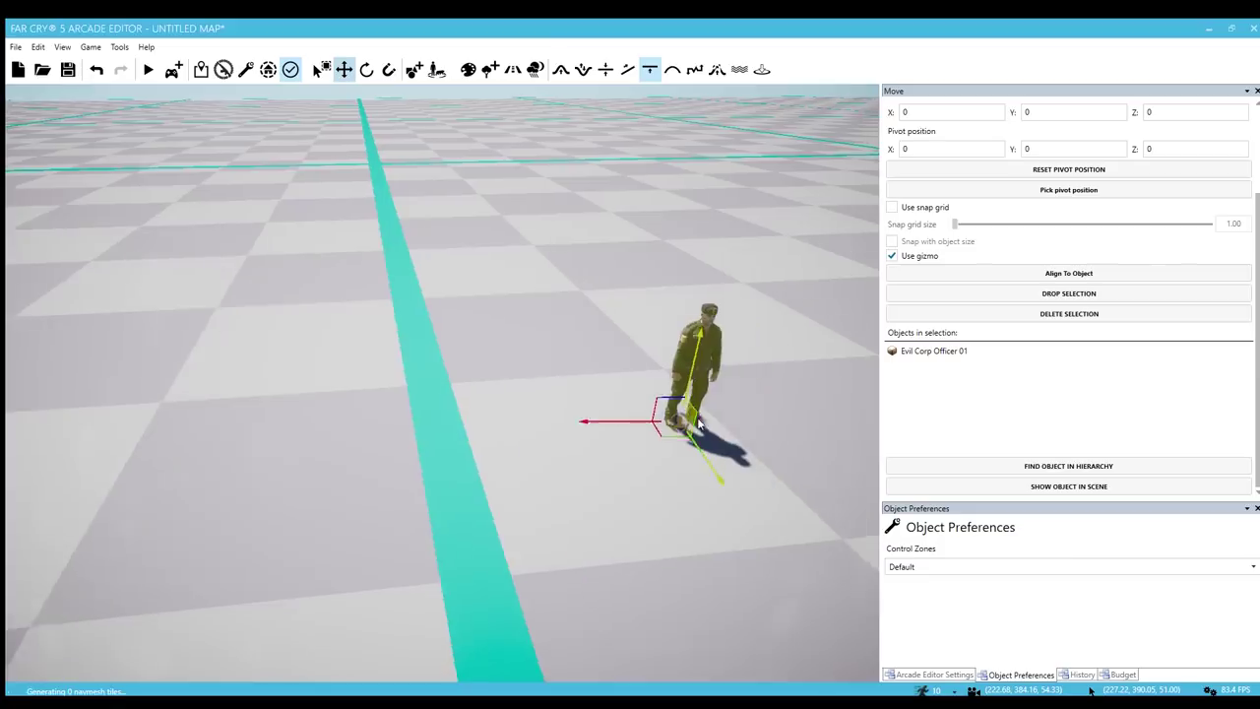
{"action": "left_click_drag", "start_coordinate": [597, 437], "coordinate": [439, 196]}
{"action": "key", "text": "w"}
{"action": "right_click_drag", "start_coordinate": [540, 468], "coordinate": [532, 418]}
{"action": "left_click", "coordinate": [533, 418]}
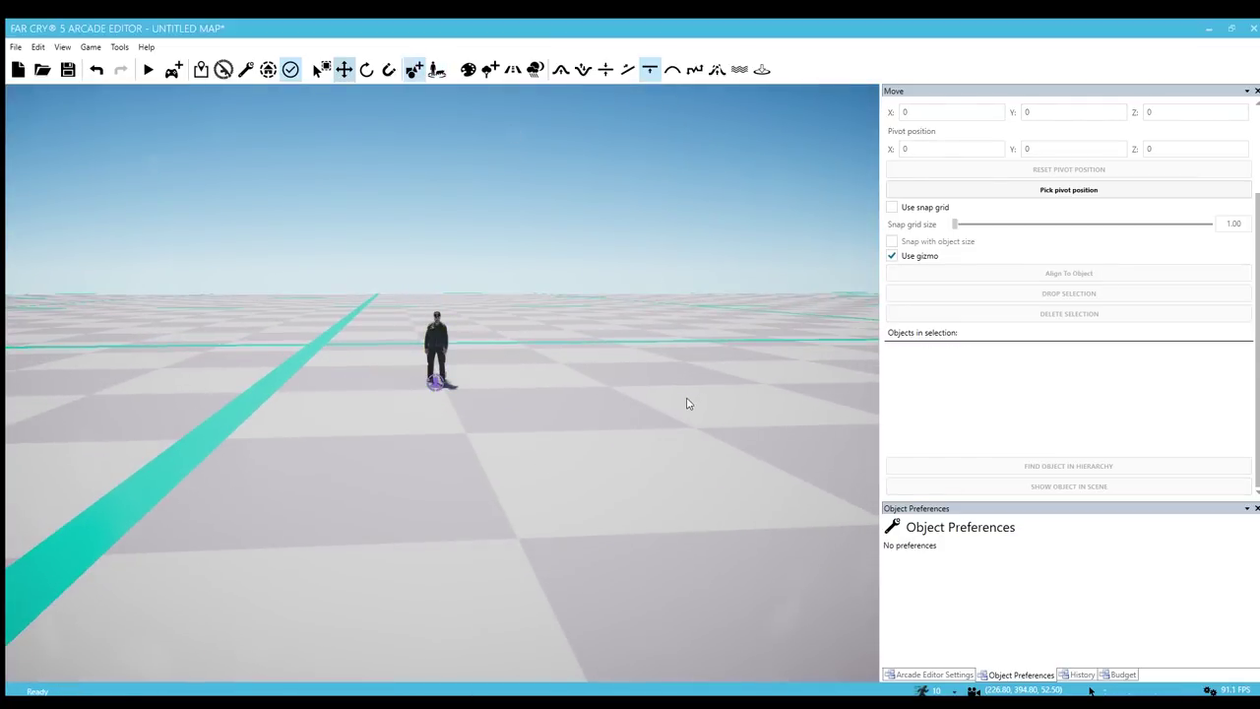
Place a Nerve Reaper from the gameplay rifles on the floor in front of the officer
{"action": "left_click_drag", "start_coordinate": [1257, 320], "coordinate": [1257, 222]}
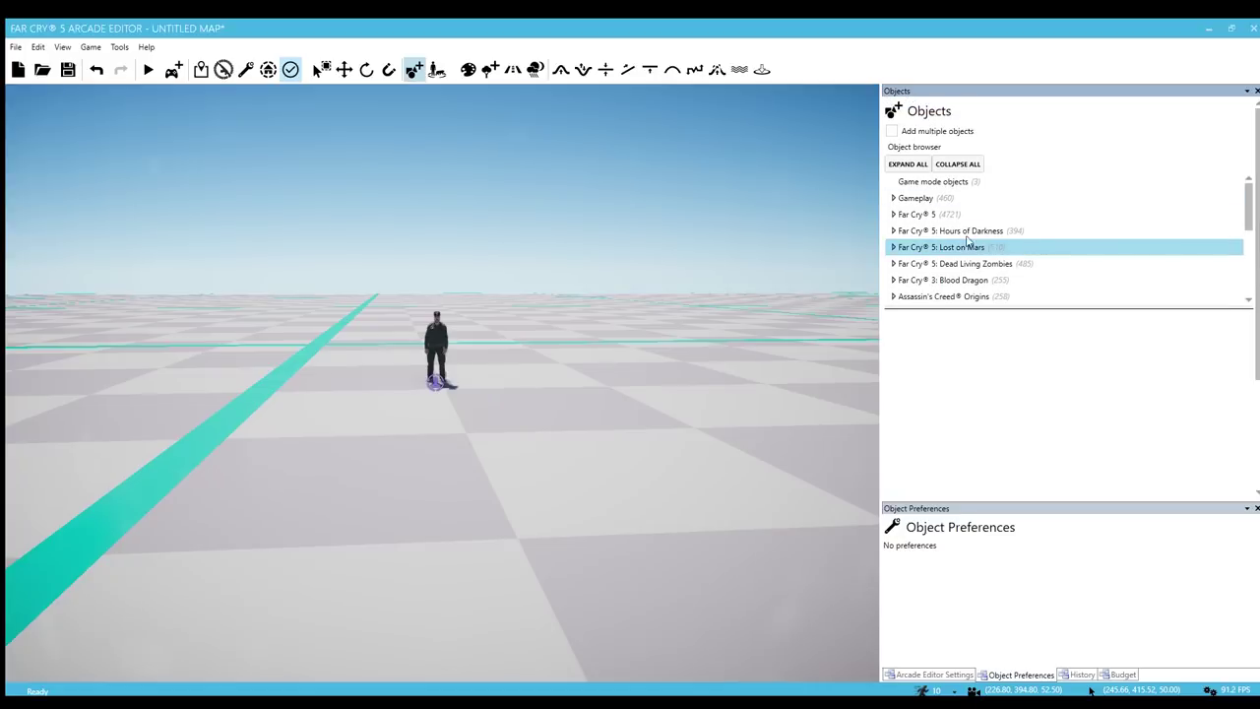
{"action": "left_click", "coordinate": [894, 198]}
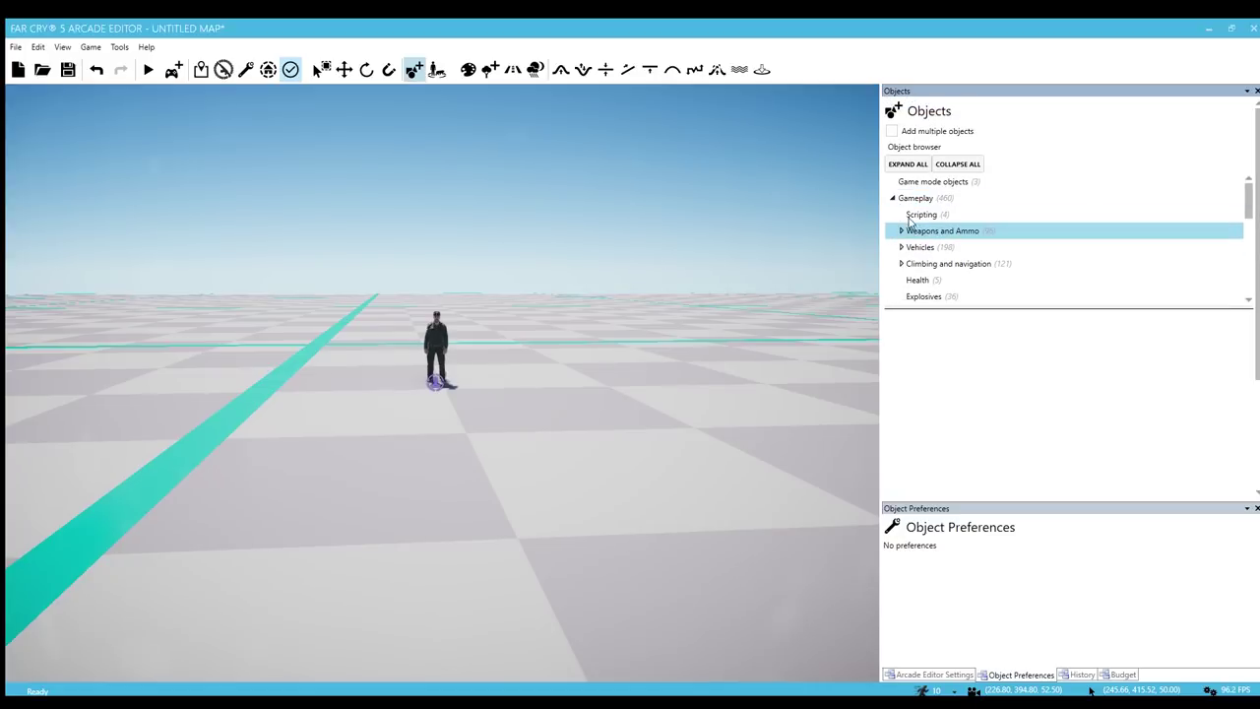
{"action": "left_click", "coordinate": [900, 230]}
{"action": "scroll", "coordinate": [926, 261], "scroll_direction": "down", "scroll_amount": 1}
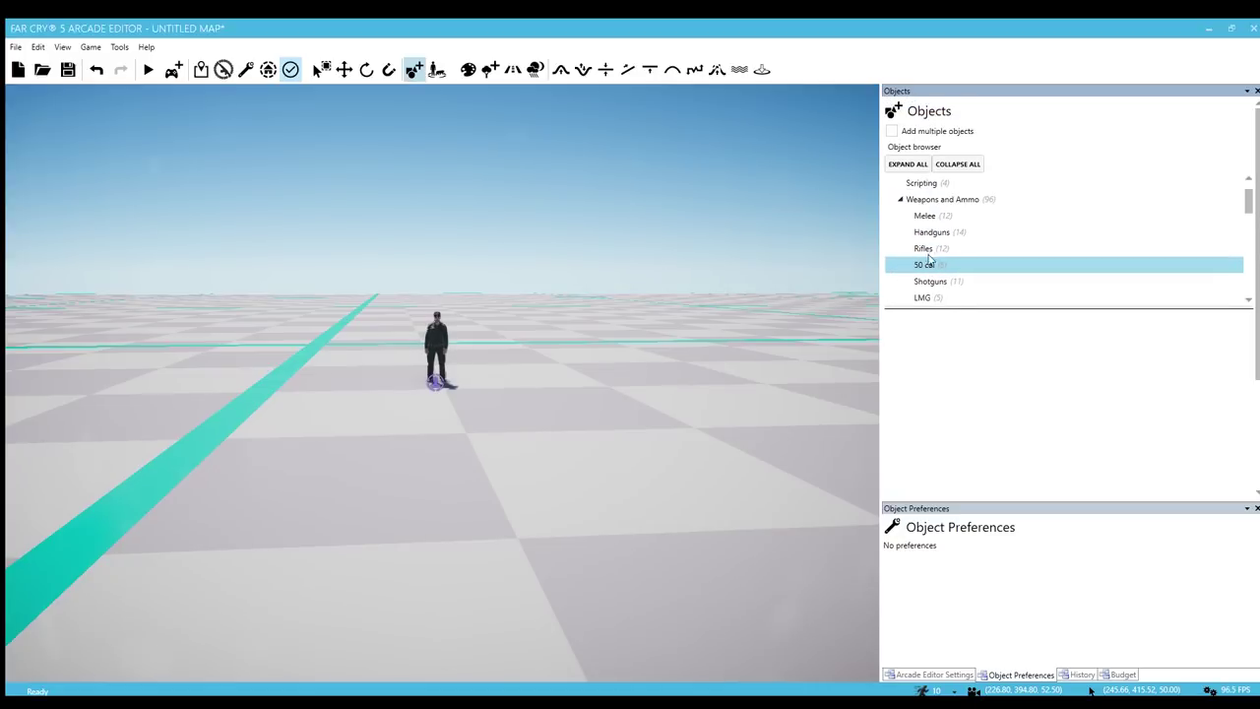
{"action": "left_click", "coordinate": [925, 249]}
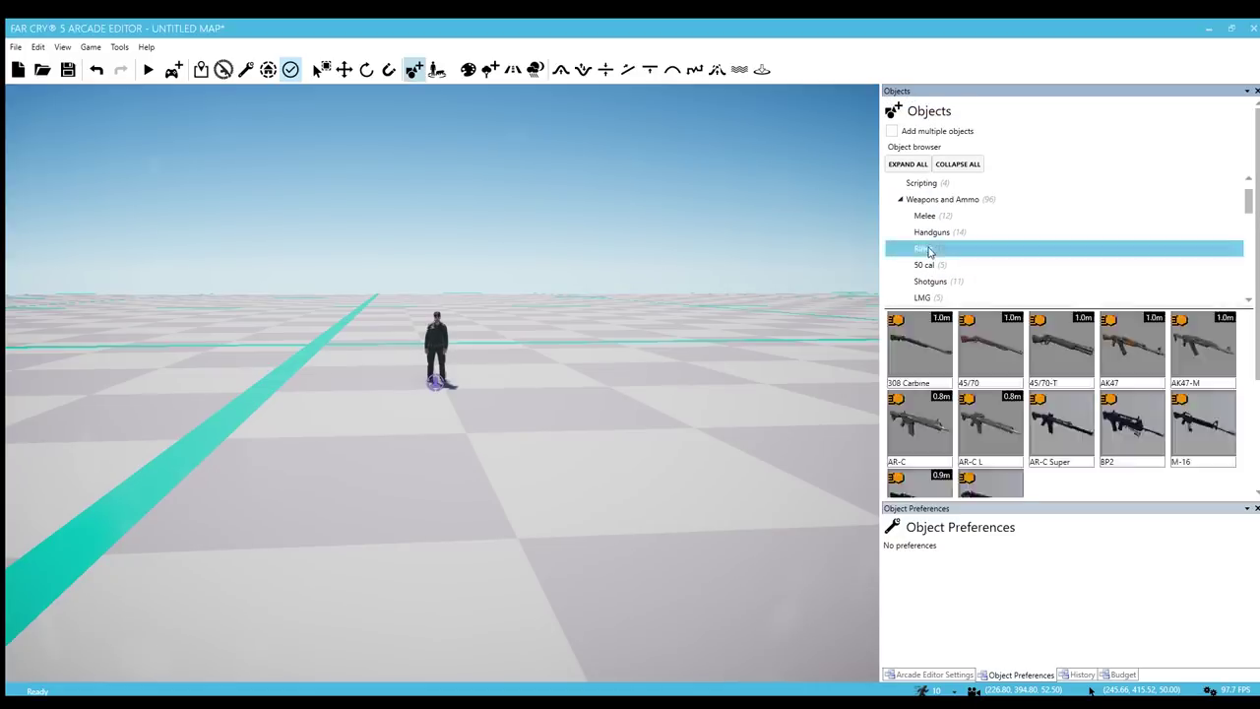
{"action": "left_click", "coordinate": [960, 489]}
{"action": "key", "text": "w"}
{"action": "right_click_drag", "start_coordinate": [500, 638], "coordinate": [473, 577]}
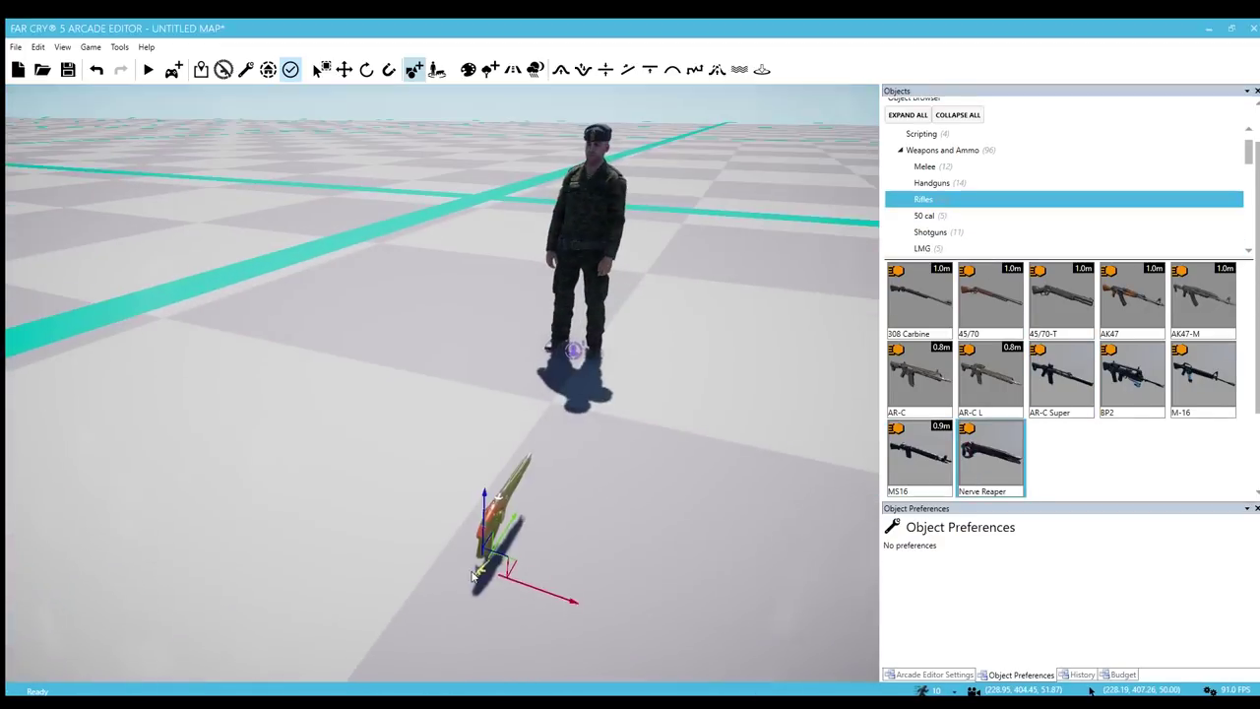
{"action": "left_click", "coordinate": [455, 540]}
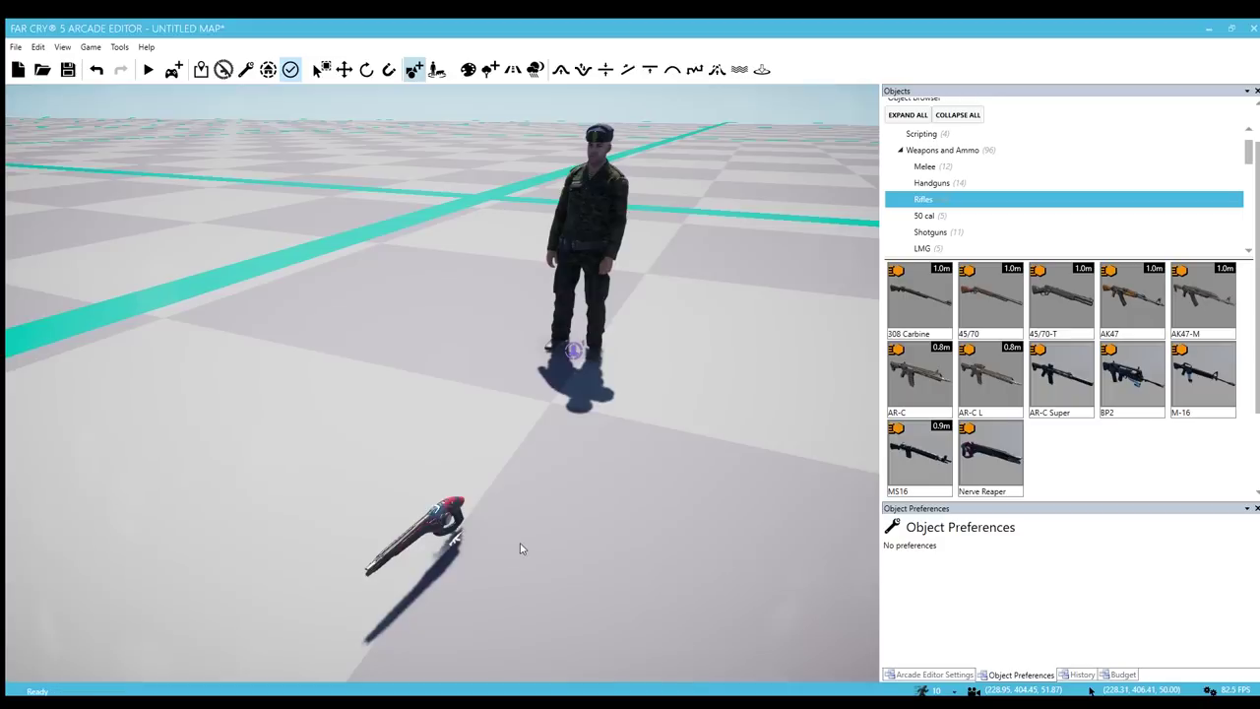
Select the placed Nerve Reaper and check its respawn timer property
{"action": "left_click", "coordinate": [451, 522]}
{"action": "left_click", "coordinate": [962, 584]}
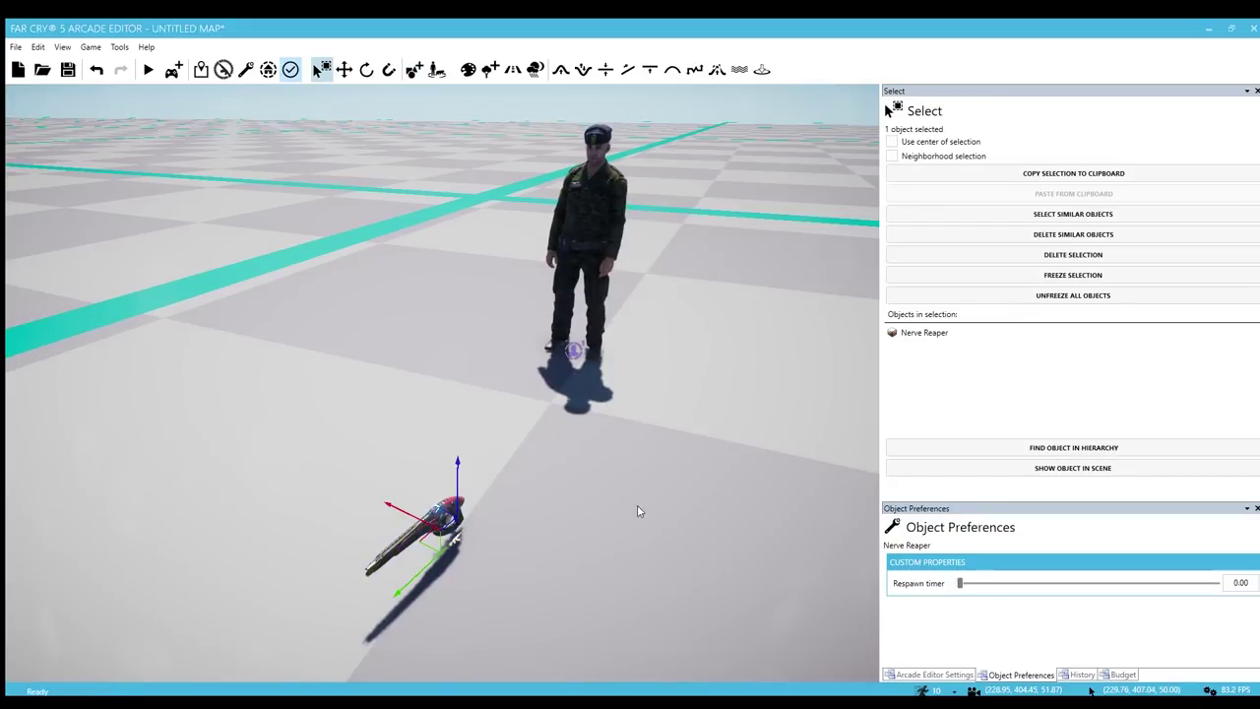
{"action": "left_click", "coordinate": [594, 514]}
Place a Spawn Point from the game mode objects on the floor among the stone ruins
{"action": "right_click_drag", "start_coordinate": [594, 514], "coordinate": [417, 21]}
{"action": "key", "text": "w"}
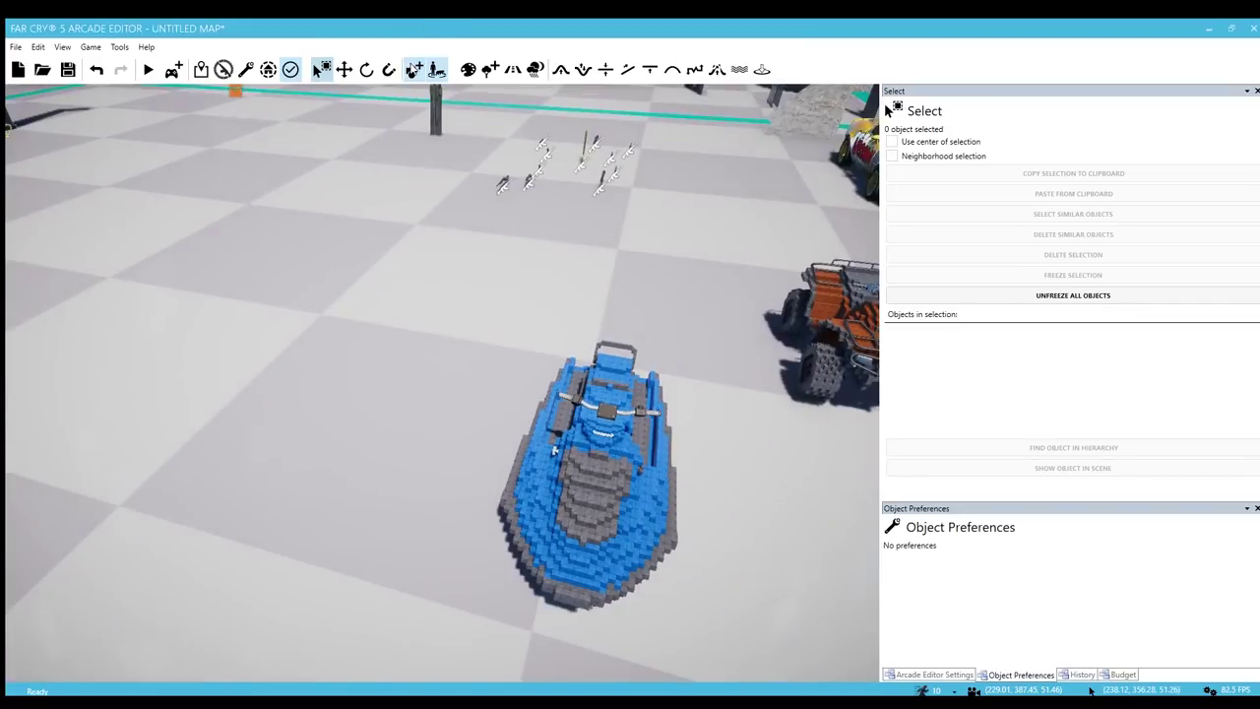
{"action": "left_click", "coordinate": [409, 66]}
{"action": "left_click_drag", "start_coordinate": [1256, 288], "coordinate": [1249, 228]}
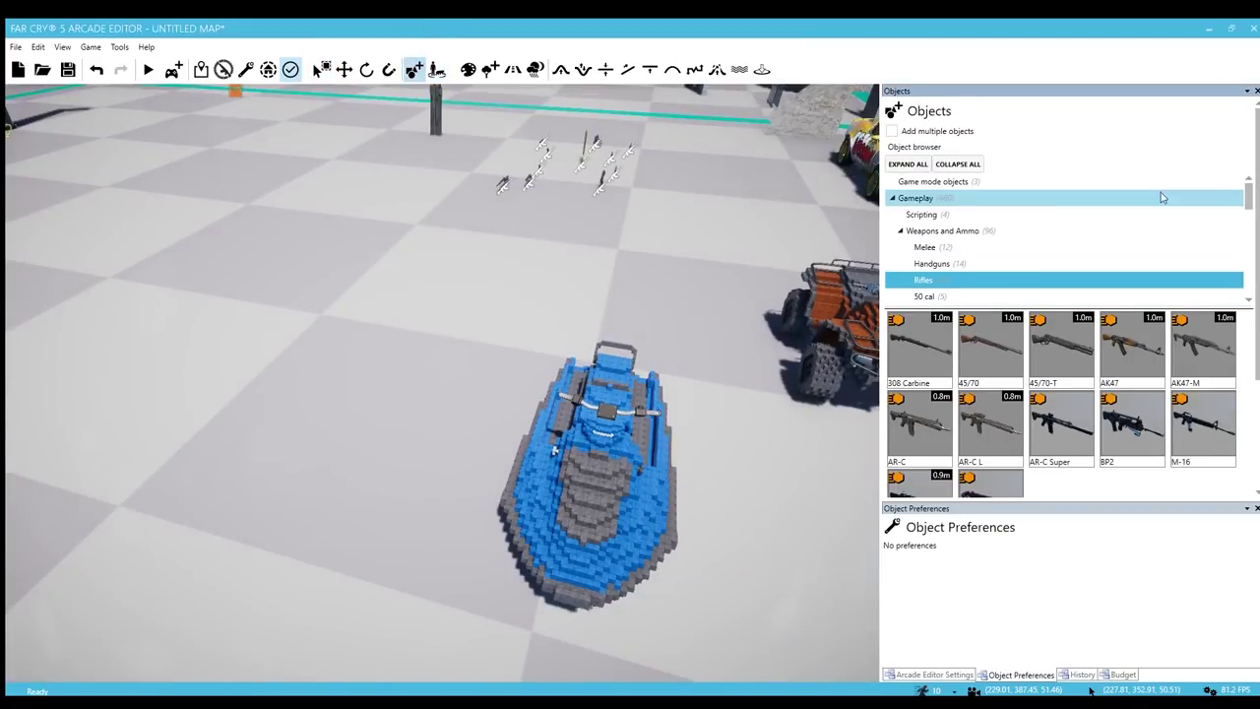
{"action": "left_click", "coordinate": [938, 185]}
{"action": "left_click", "coordinate": [1063, 340]}
{"action": "right_click_drag", "start_coordinate": [402, 312], "coordinate": [456, 320]}
{"action": "key", "text": "s"}
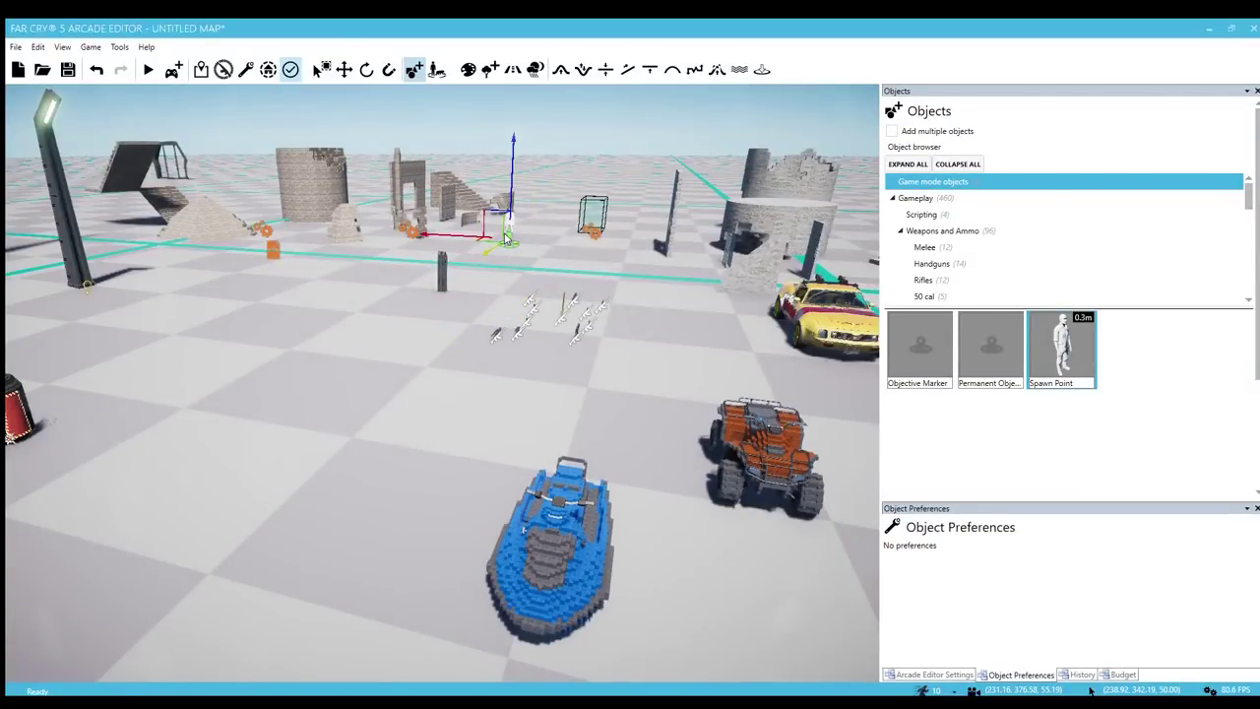
{"action": "left_click", "coordinate": [505, 237]}
{"action": "key", "text": "d"}
{"action": "mouse_move", "coordinate": [518, 415]}
{"action": "right_mouse_down"}
{"action": "mouse_move", "coordinate": [490, 415]}
{"action": "mouse_move", "coordinate": [521, 403]}
{"action": "right_mouse_up"}
{"action": "key", "text": "w"}
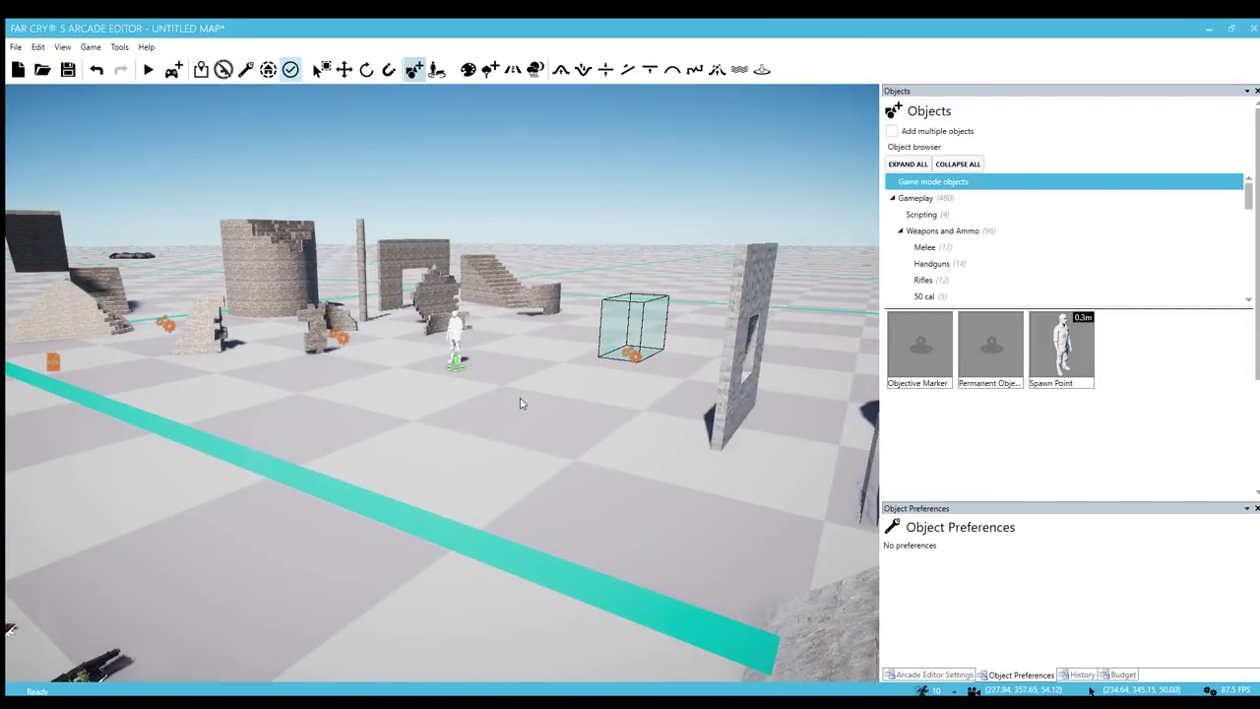
Enable the Infinite Ammo and Invincible player modifiers for the map
{"action": "left_click", "coordinate": [248, 71]}
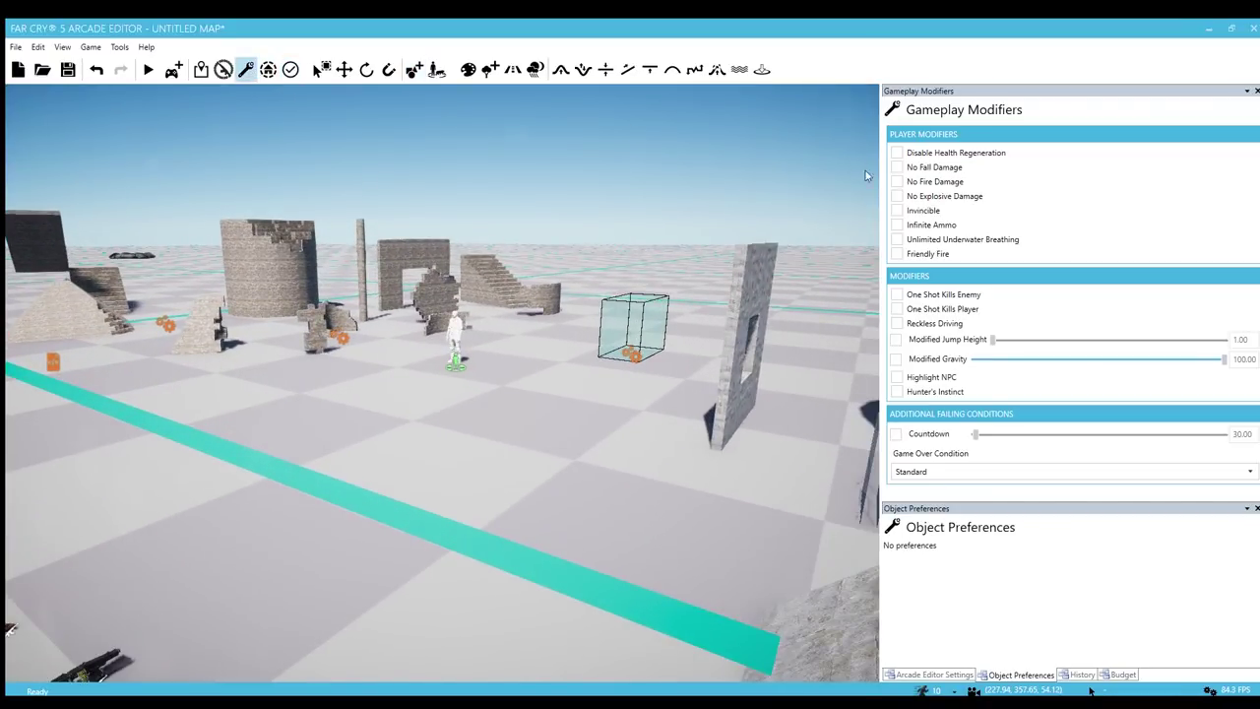
{"action": "left_click", "coordinate": [936, 225]}
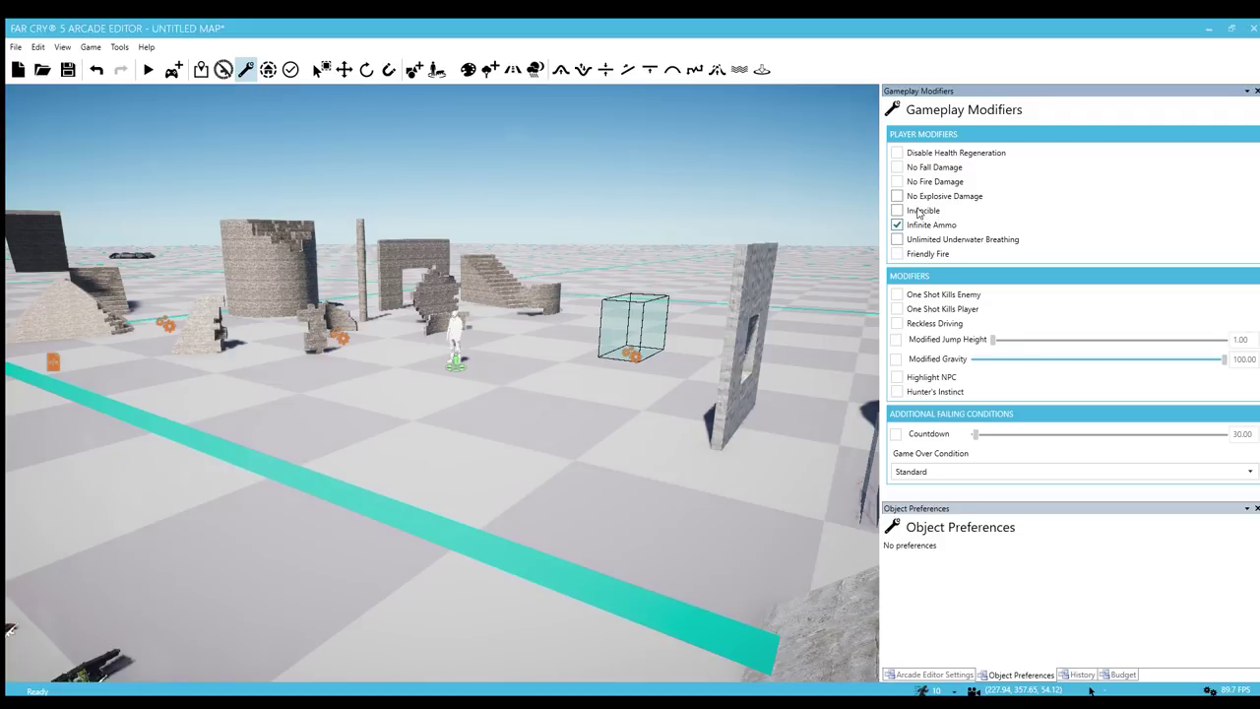
{"action": "left_click", "coordinate": [919, 212]}
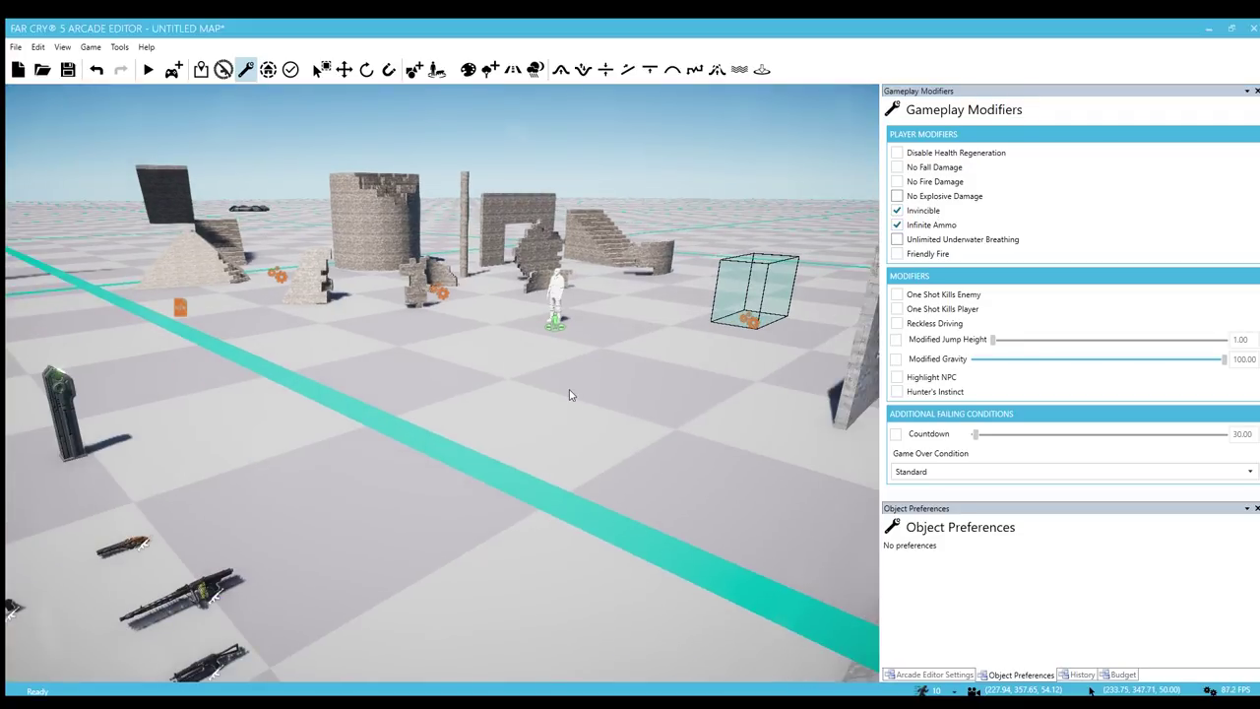
{"action": "key", "text": "Escape"}
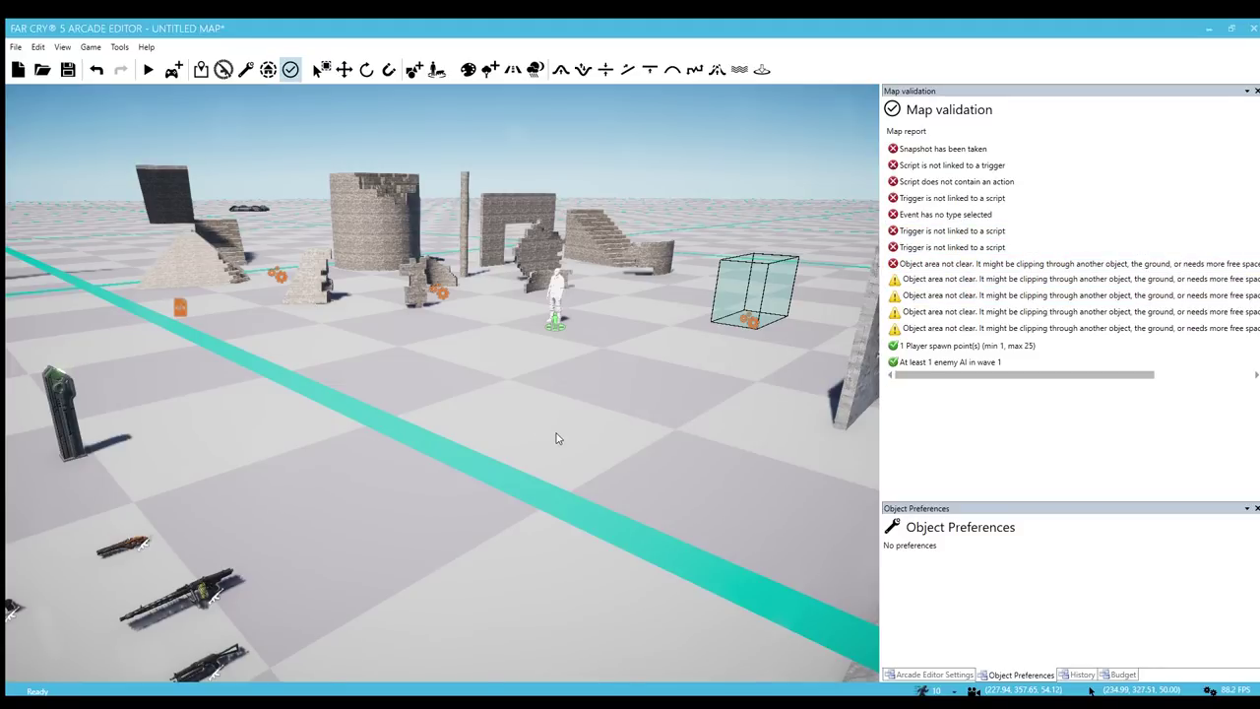
Delete the Trigger Look At and the other scripting objects standing among the stone ruins
{"action": "right_click_drag", "start_coordinate": [558, 438], "coordinate": [633, 400]}
{"action": "key", "text": "w"}
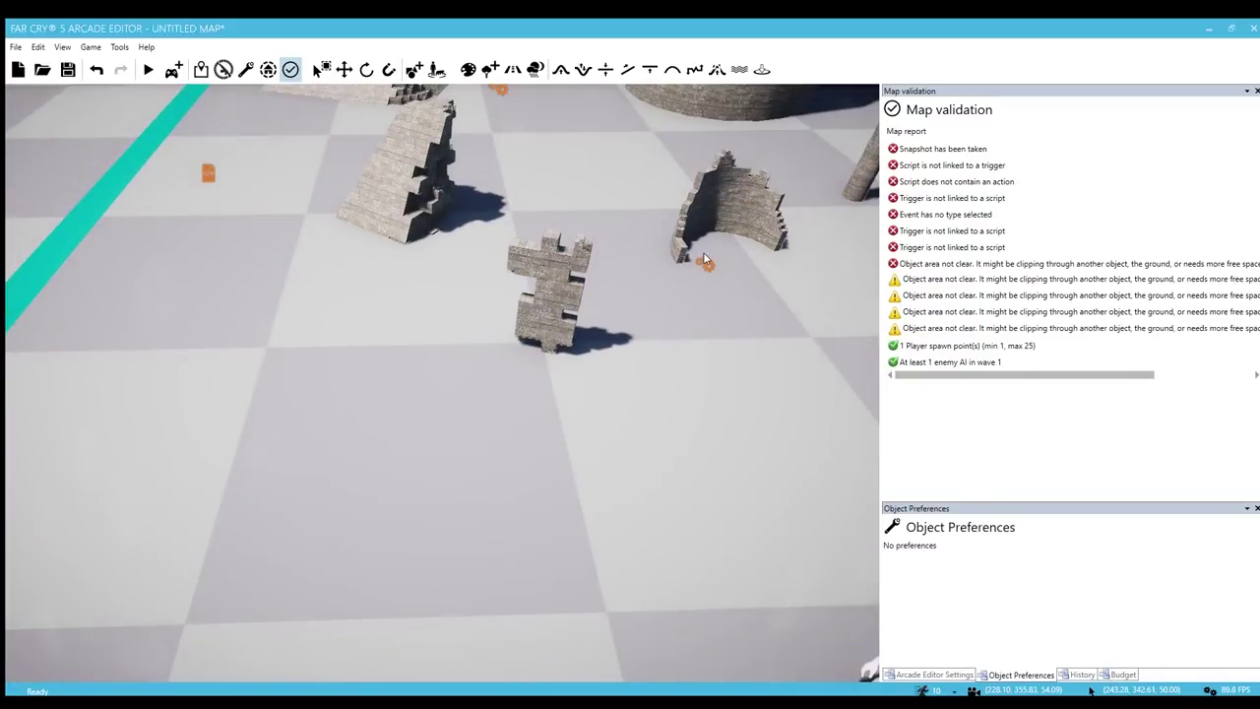
{"action": "scroll", "coordinate": [705, 261], "scroll_direction": "down", "scroll_amount": 5}
{"action": "left_click", "coordinate": [613, 335]}
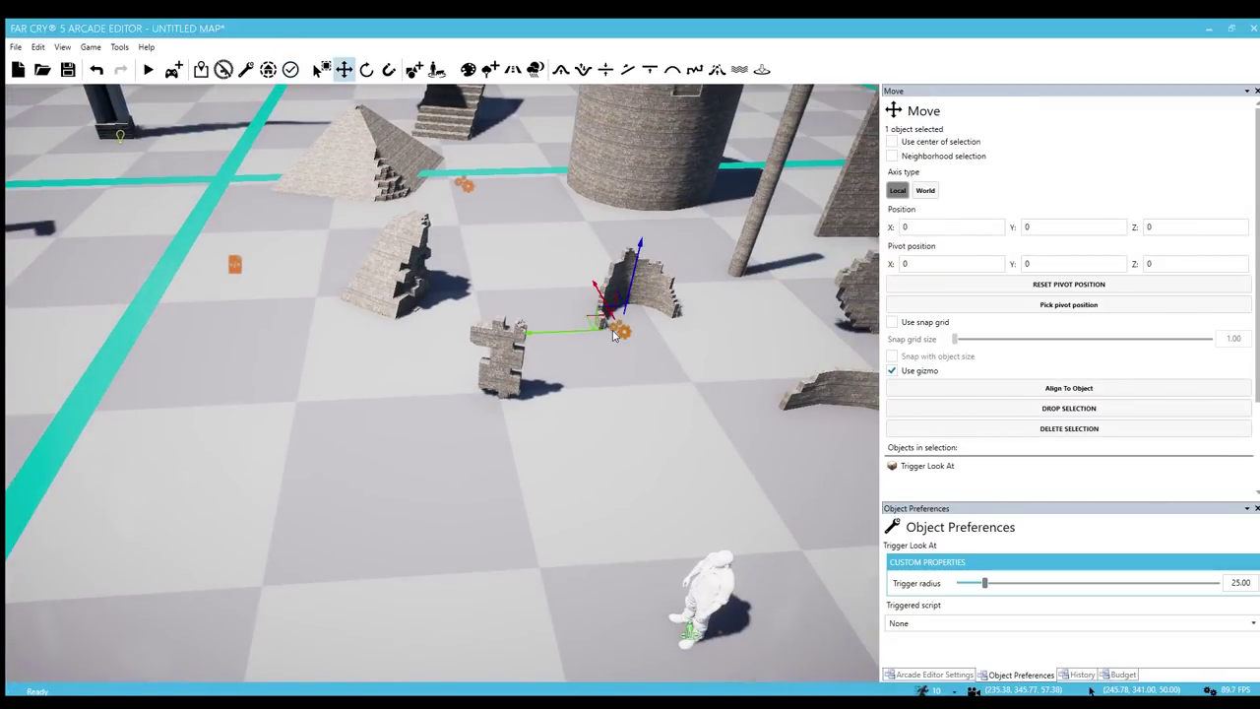
{"action": "key", "text": "Delete"}
{"action": "left_click", "coordinate": [460, 183]}
{"action": "key", "text": "Delete"}
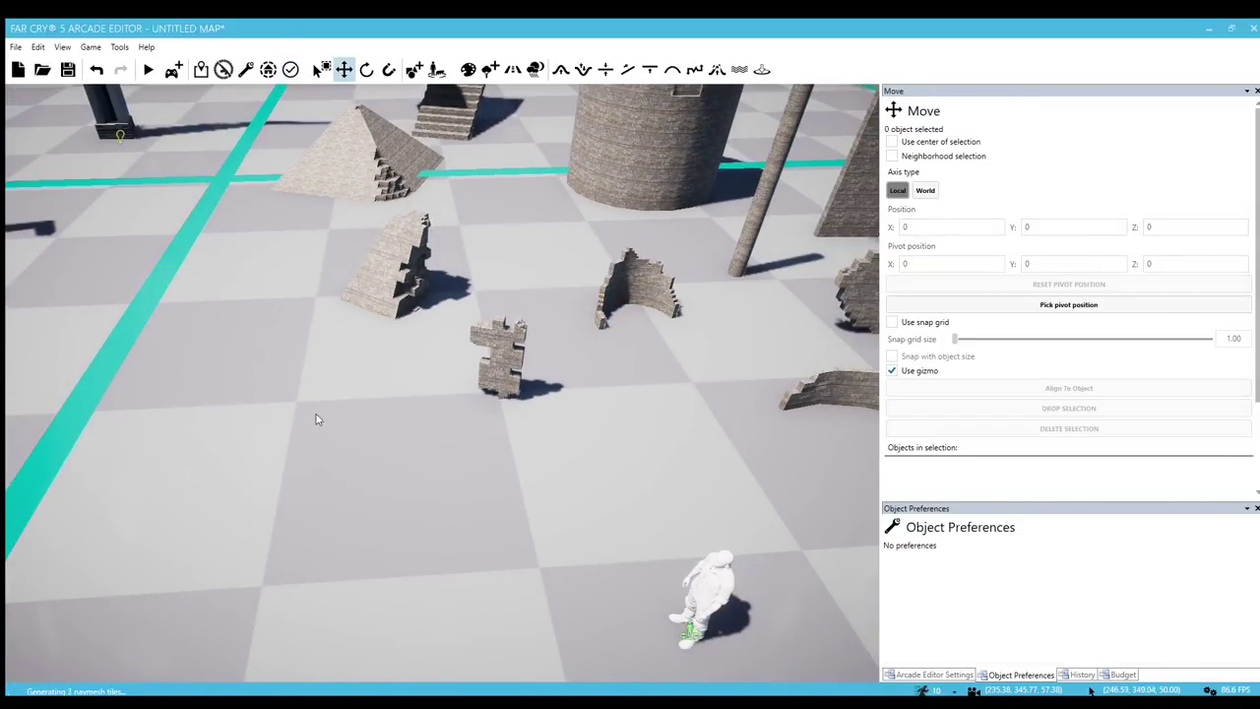
Review the map's global budget and the Arcade Editor display settings
{"action": "right_click_drag", "start_coordinate": [330, 456], "coordinate": [420, 628]}
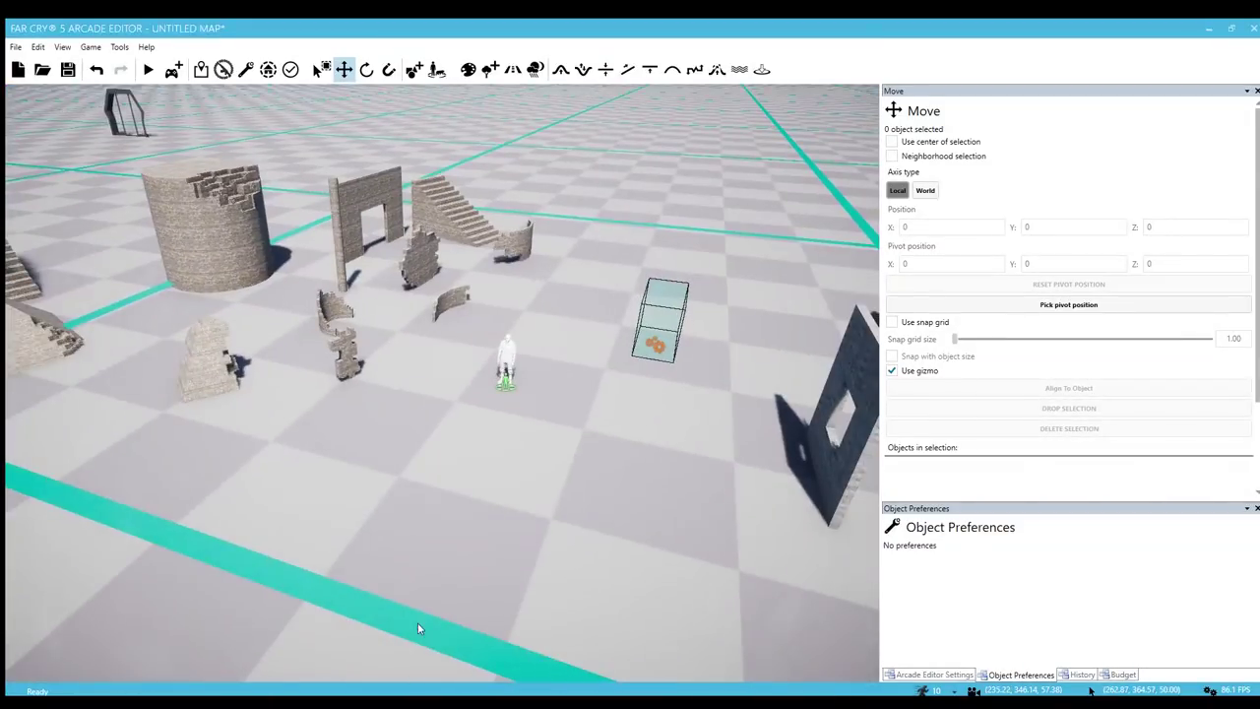
{"action": "left_click", "coordinate": [1120, 675]}
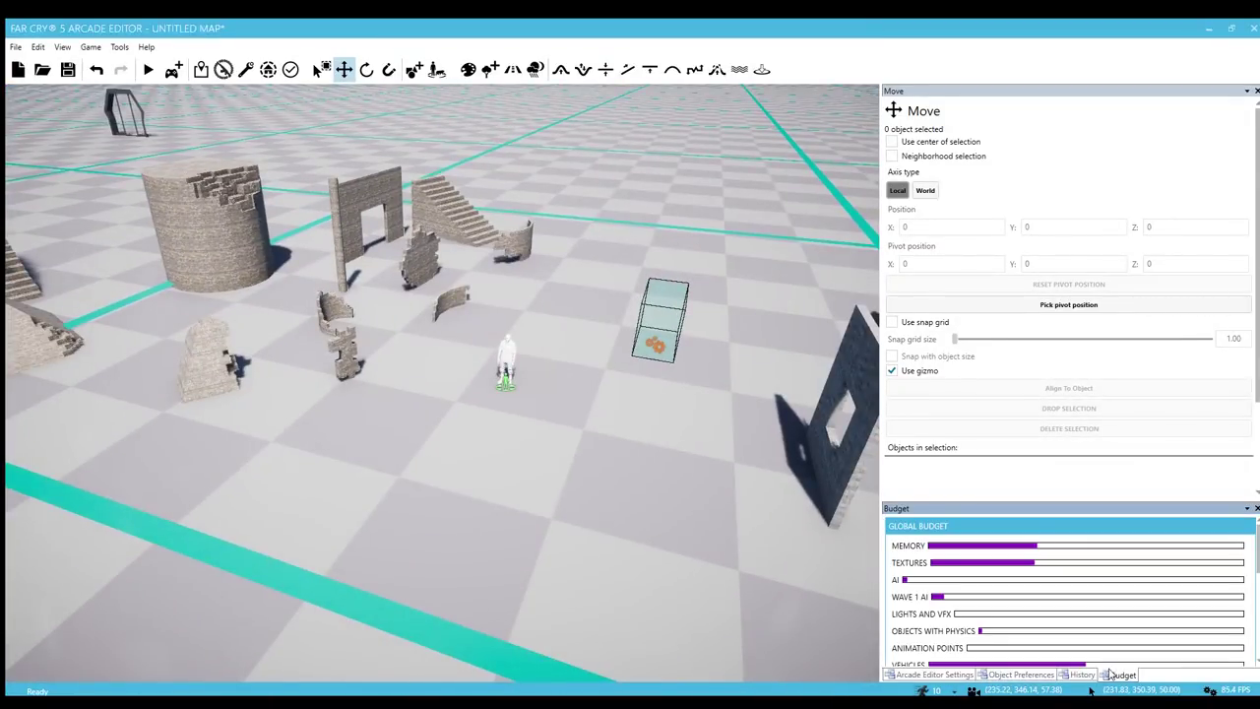
{"action": "left_click", "coordinate": [908, 674]}
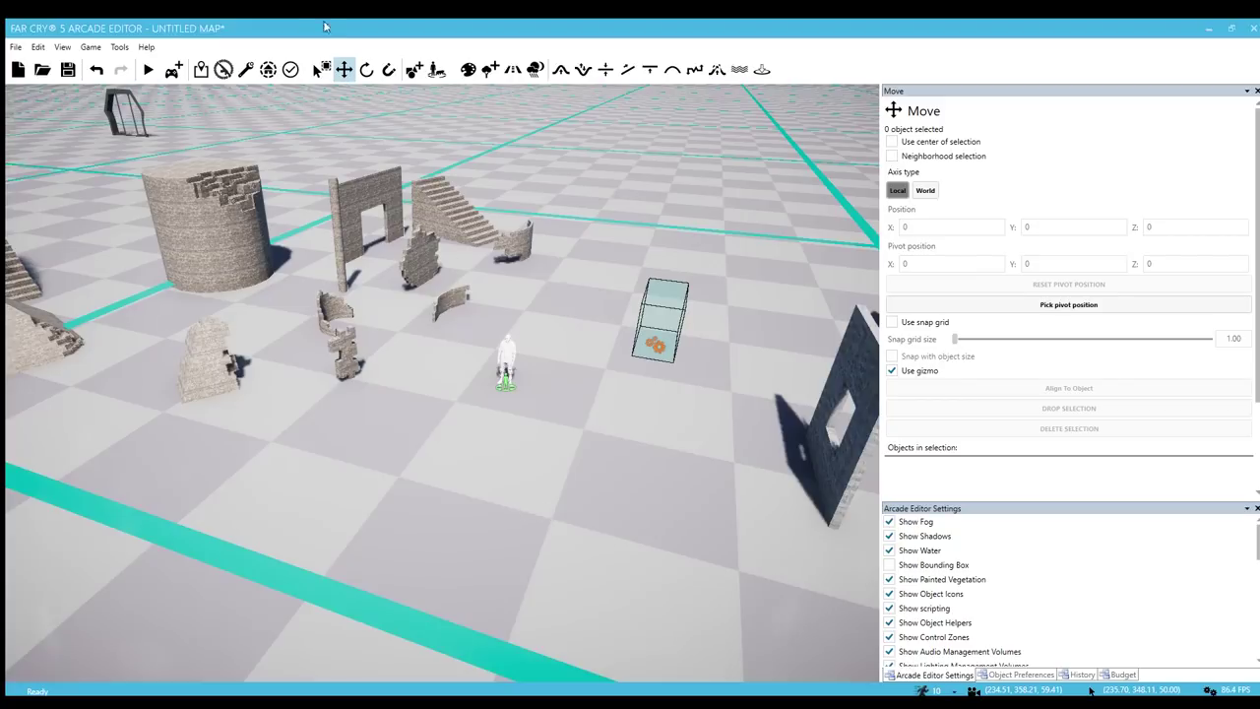
Delete the Trigger Volume box beside the spawn point and recheck the map validation report
{"action": "left_click", "coordinate": [290, 69]}
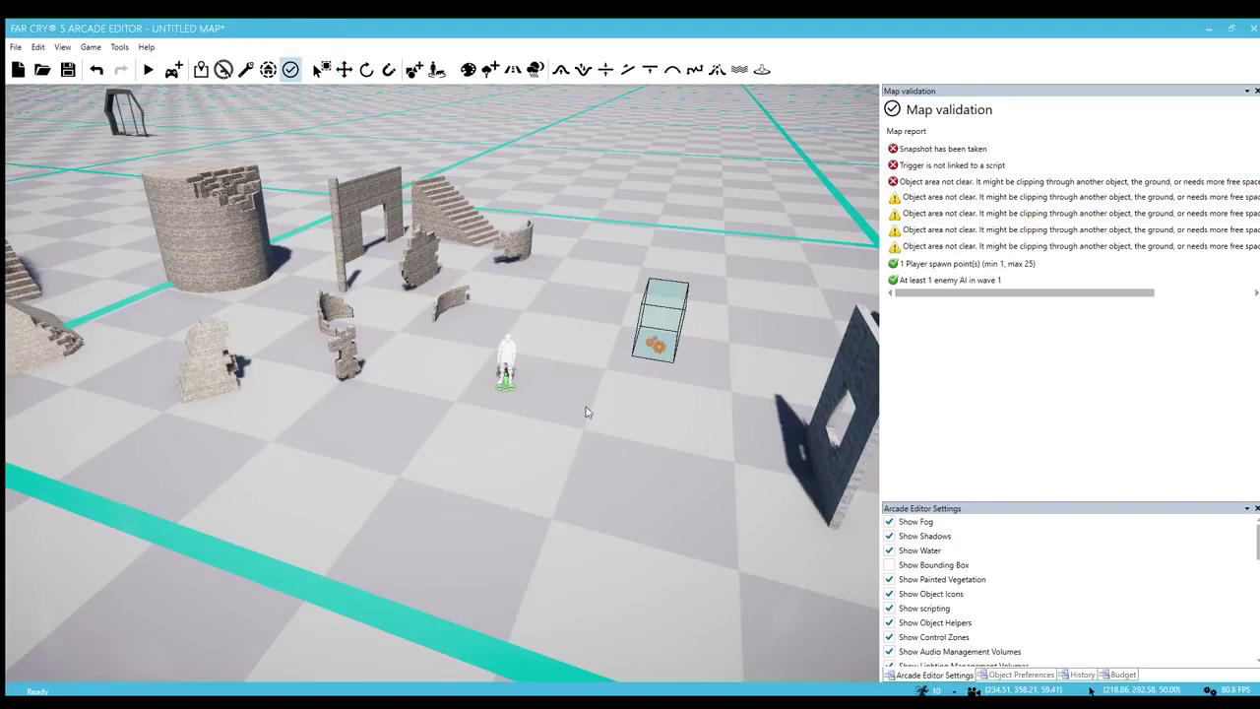
{"action": "left_click", "coordinate": [657, 345]}
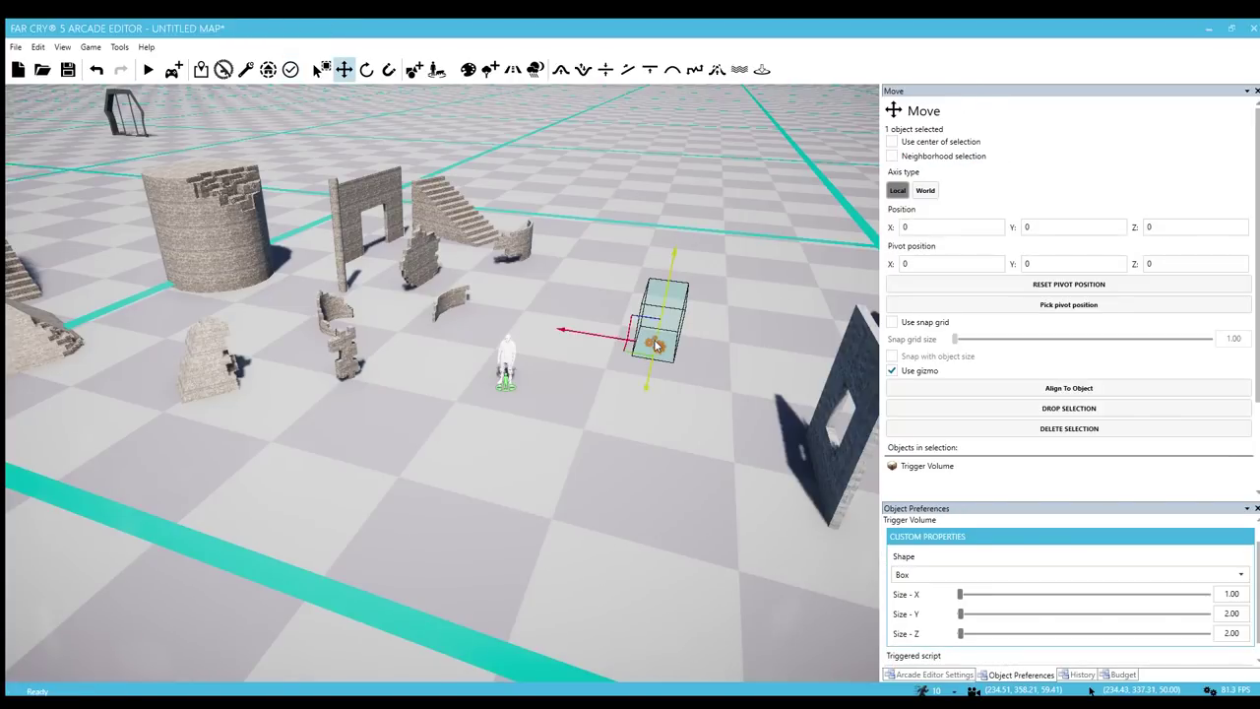
{"action": "key", "text": "Delete"}
{"action": "left_click", "coordinate": [290, 69]}
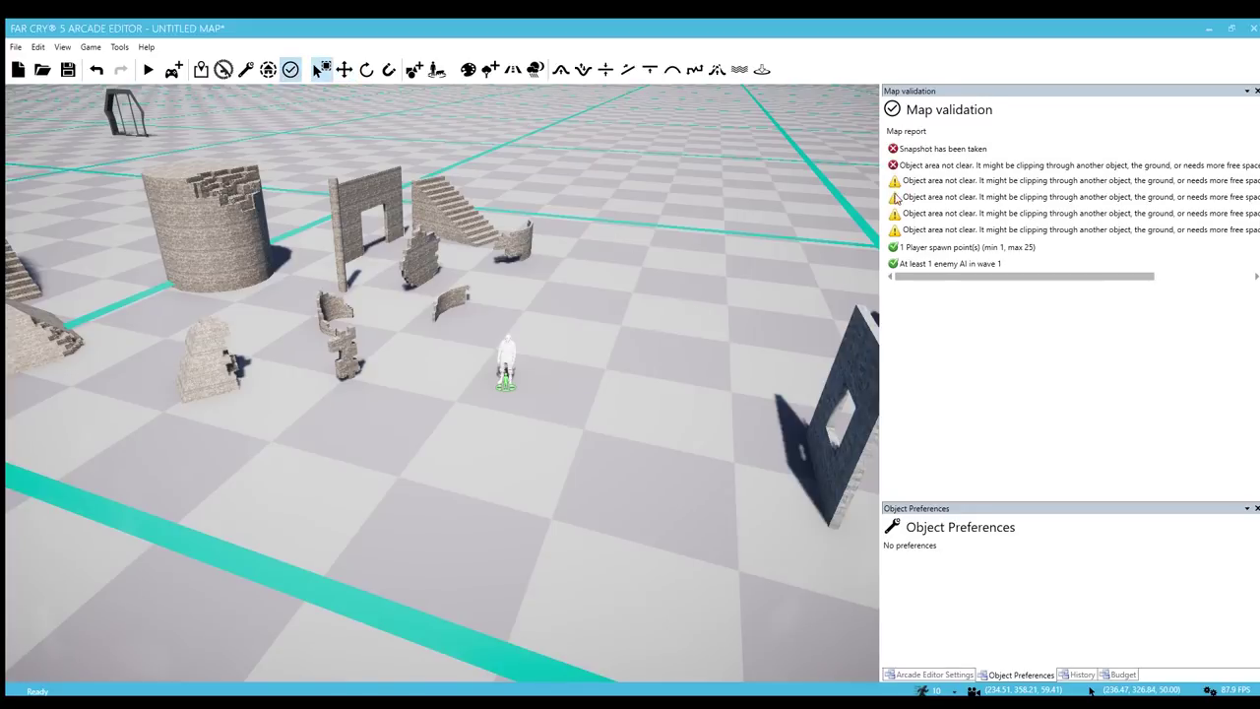
Jump to the object behind the "Object area not clear" error in the map validation report
{"action": "left_click", "coordinate": [960, 165]}
{"action": "double_click", "coordinate": [959, 161]}
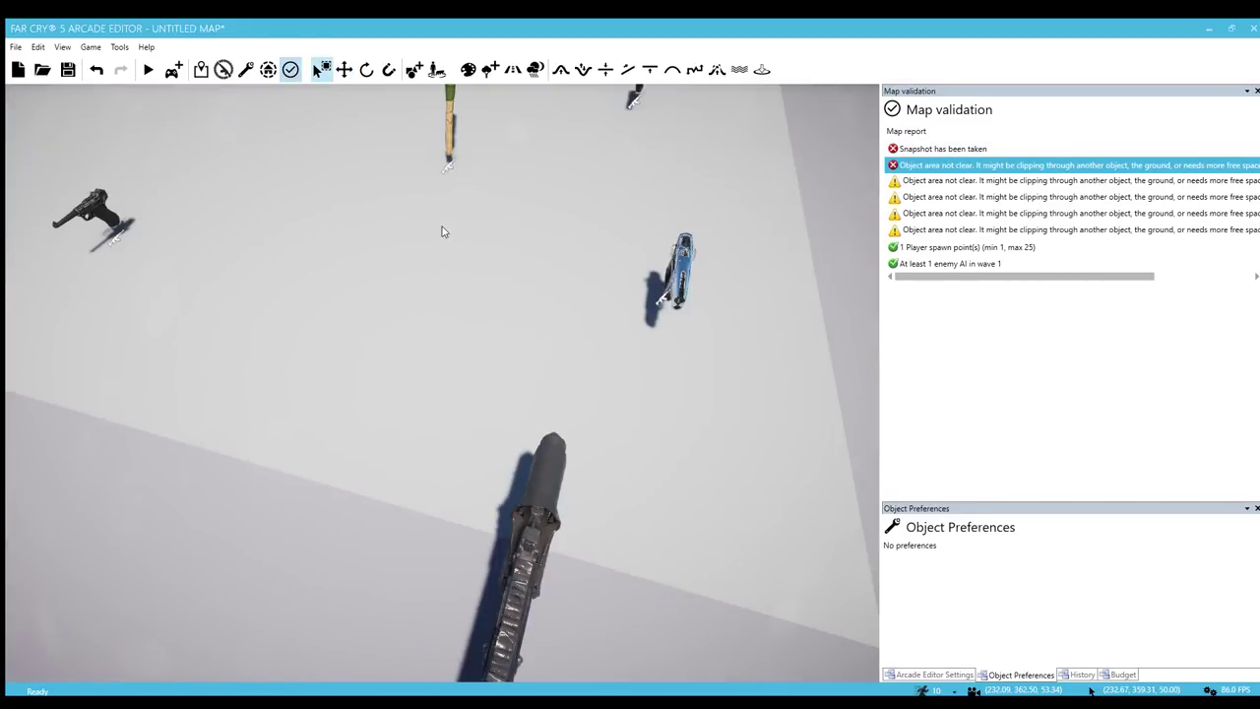
{"action": "left_click", "coordinate": [443, 207]}
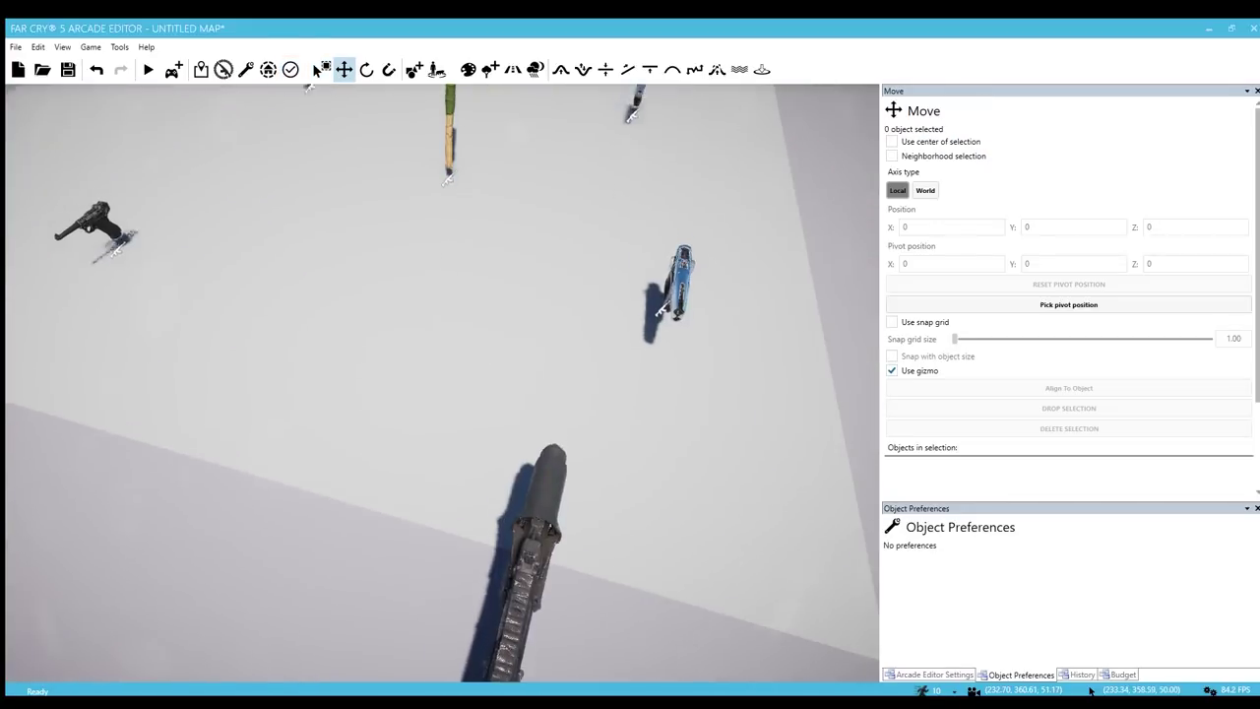
{"action": "left_click", "coordinate": [498, 354]}
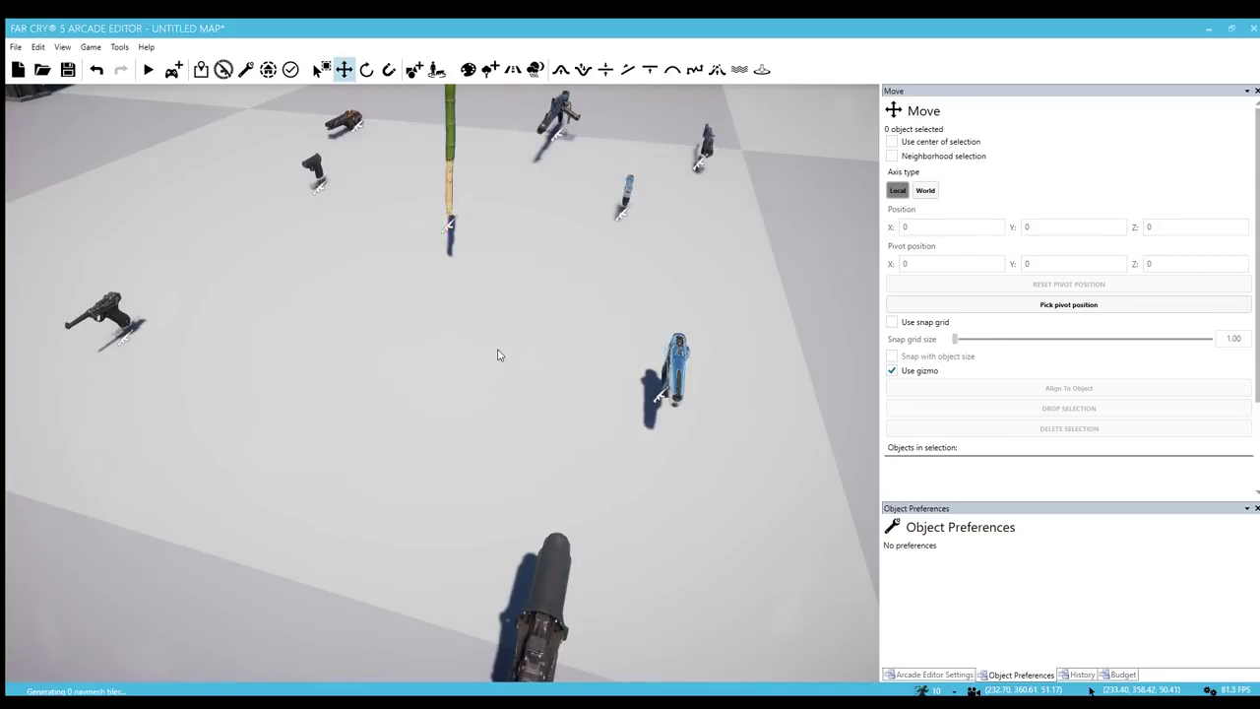
Inspect the placed weapons from several angles and check the Bulldozer's properties
{"action": "scroll", "coordinate": [497, 356], "scroll_direction": "down", "scroll_amount": 5}
{"action": "scroll", "coordinate": [499, 354], "scroll_direction": "up", "scroll_amount": 5}
{"action": "right_click_drag", "start_coordinate": [498, 354], "coordinate": [443, 275]}
{"action": "scroll", "coordinate": [502, 360], "scroll_direction": "down", "scroll_amount": 5}
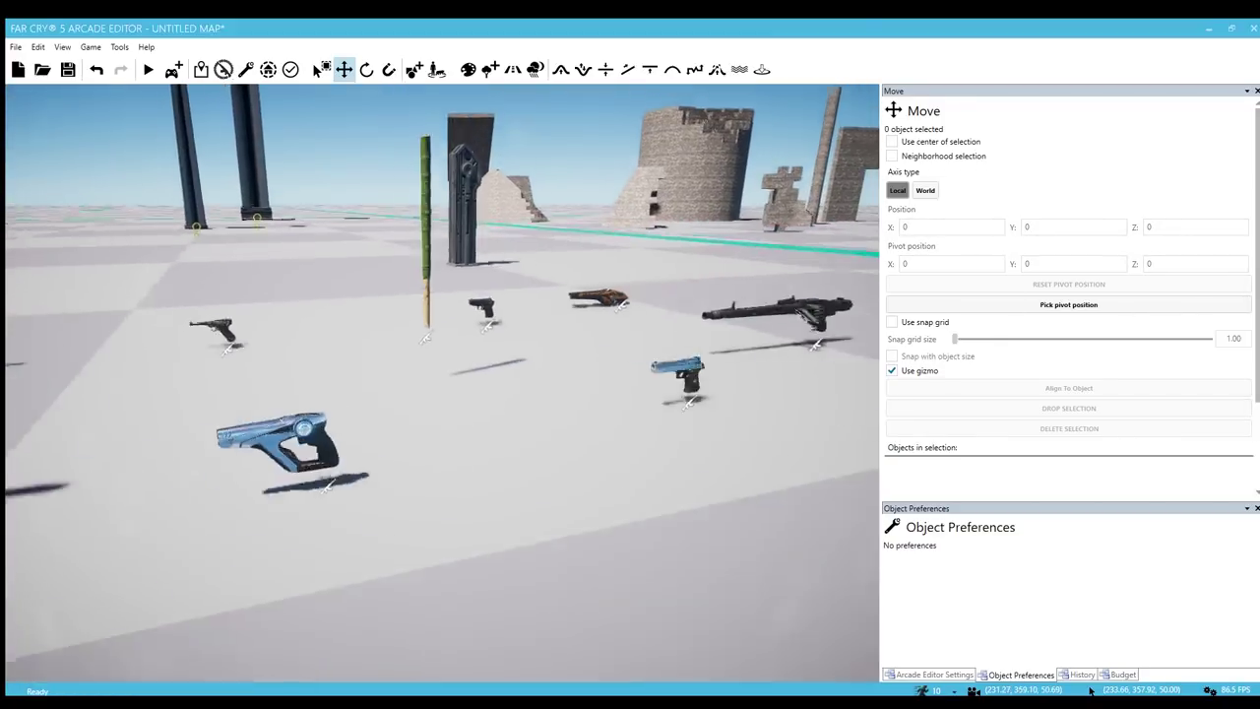
{"action": "right_click_drag", "start_coordinate": [472, 350], "coordinate": [470, 258]}
{"action": "left_click", "coordinate": [468, 252]}
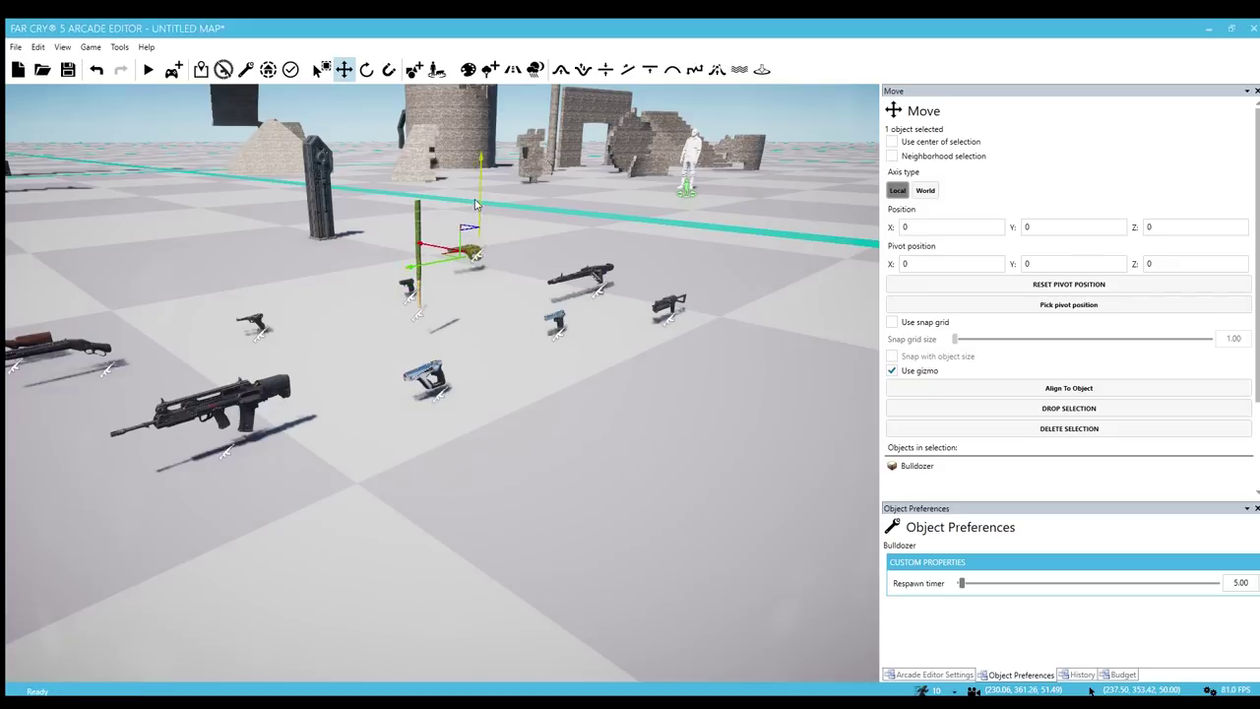
{"action": "left_click", "coordinate": [479, 324]}
{"action": "scroll", "coordinate": [479, 323], "scroll_direction": "down", "scroll_amount": 3}
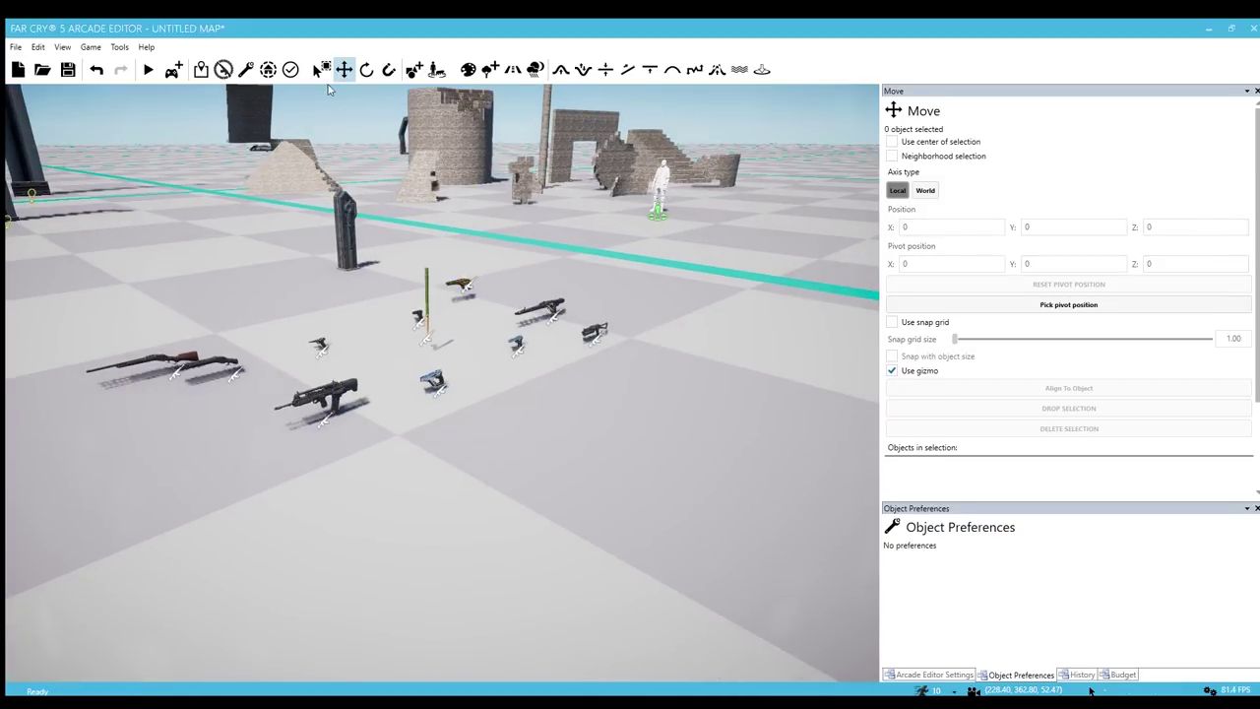
Start a playtest of the map using the Assault loadout
{"action": "key", "text": "Escape"}
{"action": "key", "text": "d"}
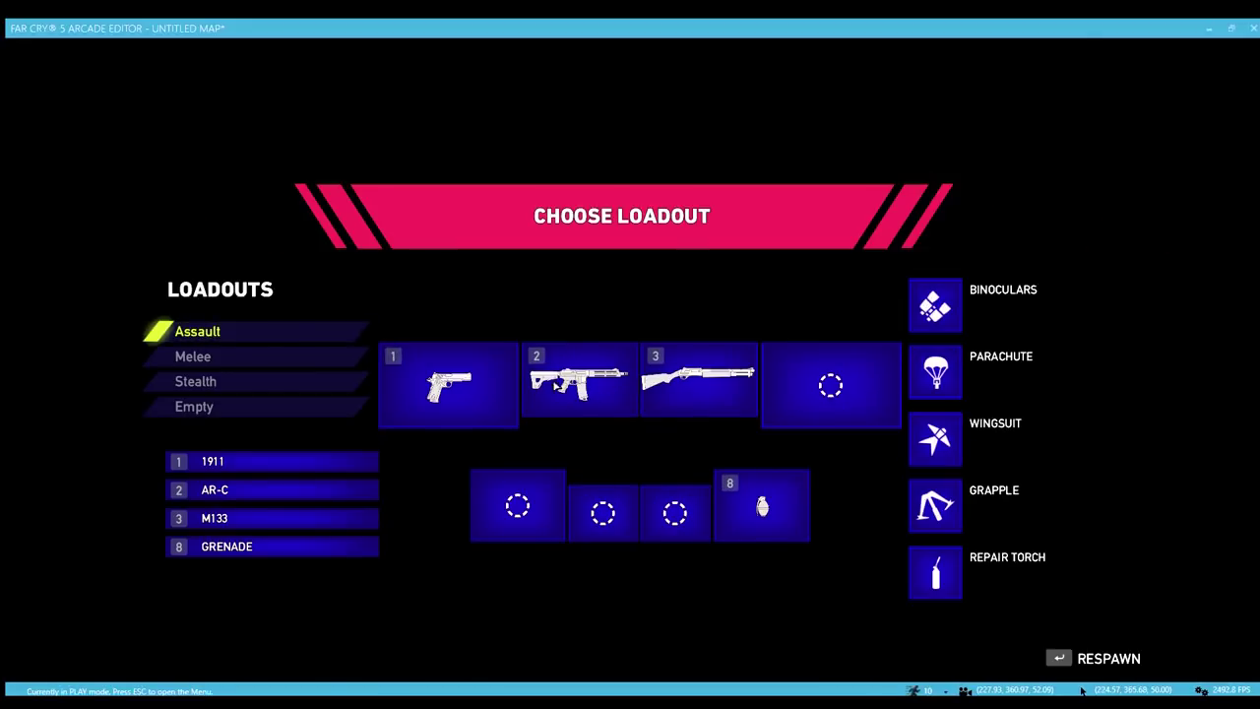
{"action": "left_click", "coordinate": [244, 332]}
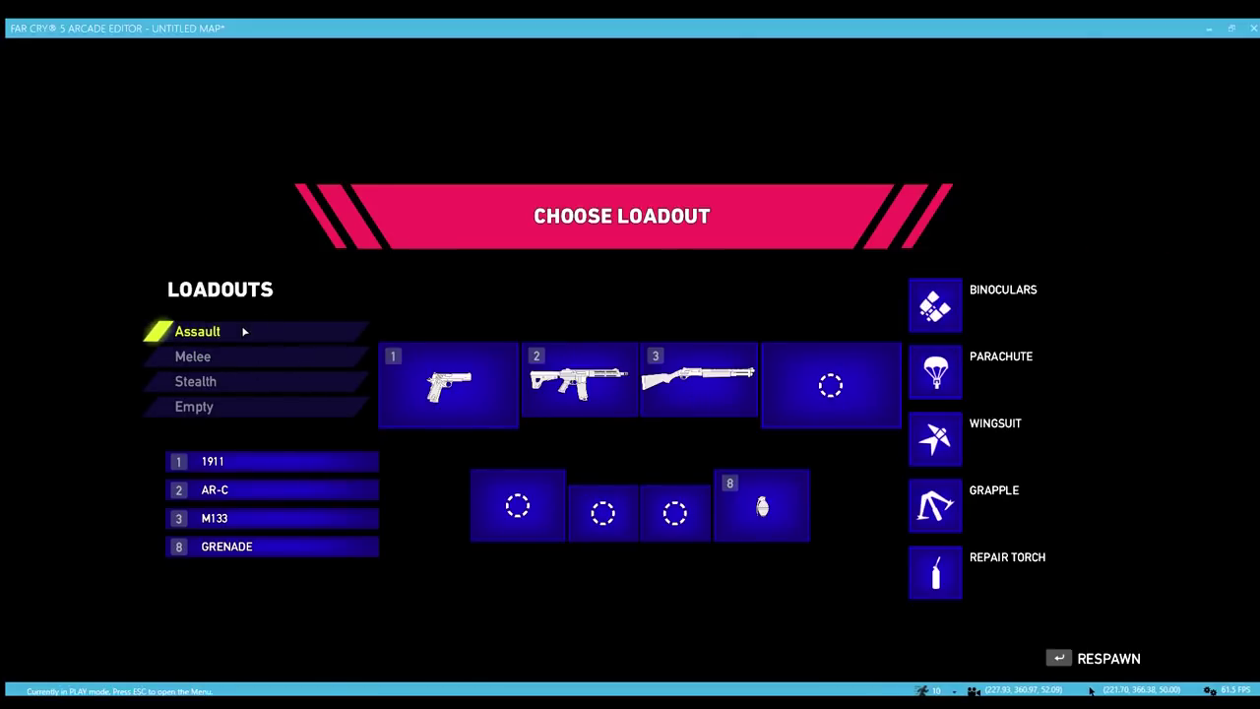
{"action": "left_click", "coordinate": [245, 332]}
{"action": "key", "text": "Tab"}
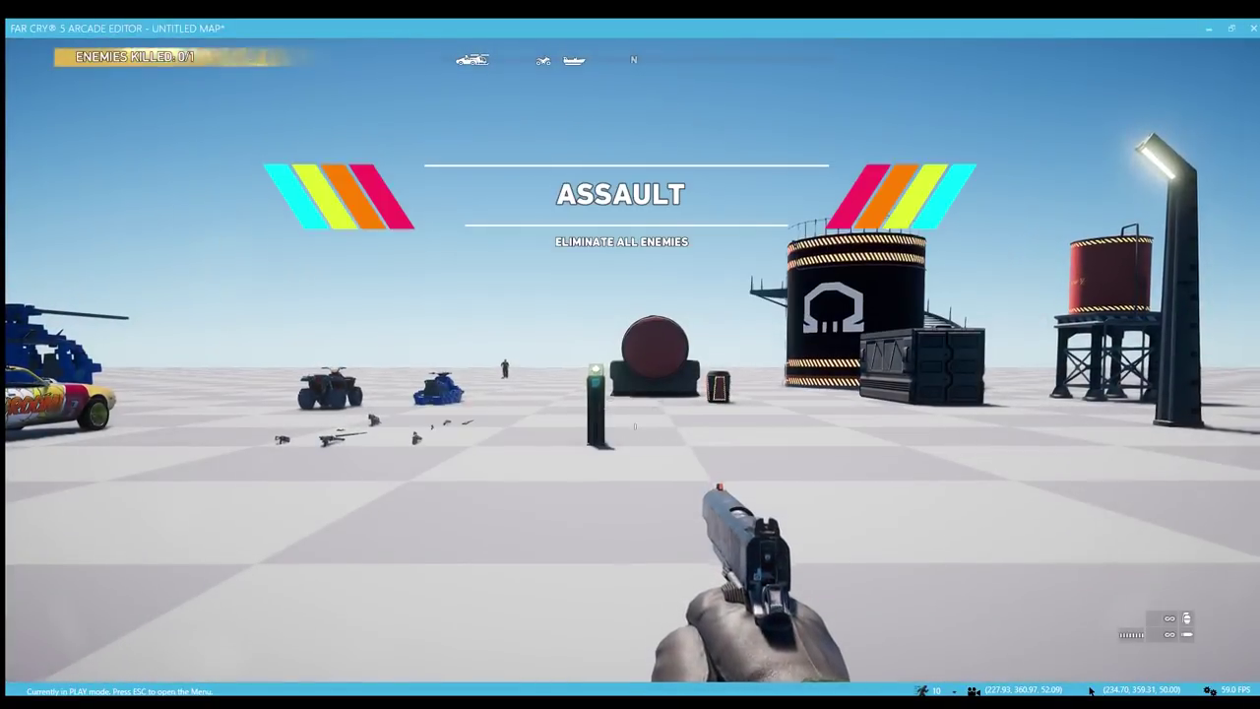
Playtest the map by walking past the placed weapons and red tank to the enemy officer and firing the pistol
{"action": "key", "text": "w"}
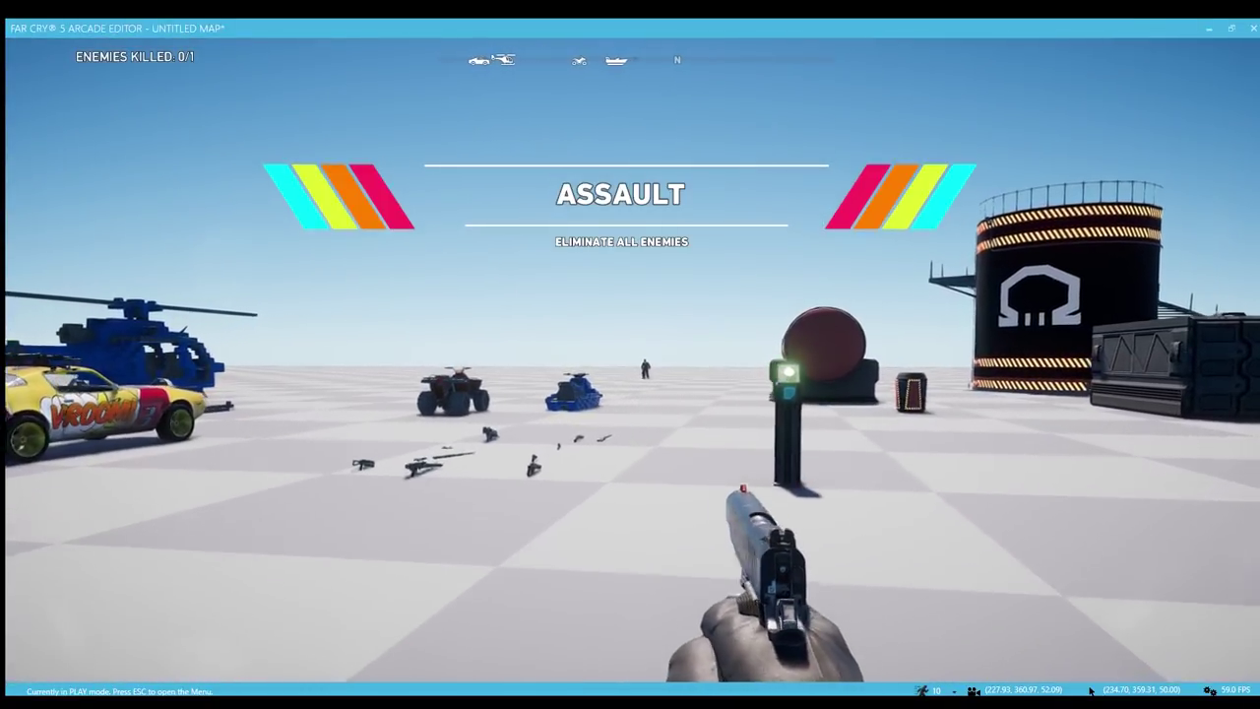
{"action": "key", "text": "w"}
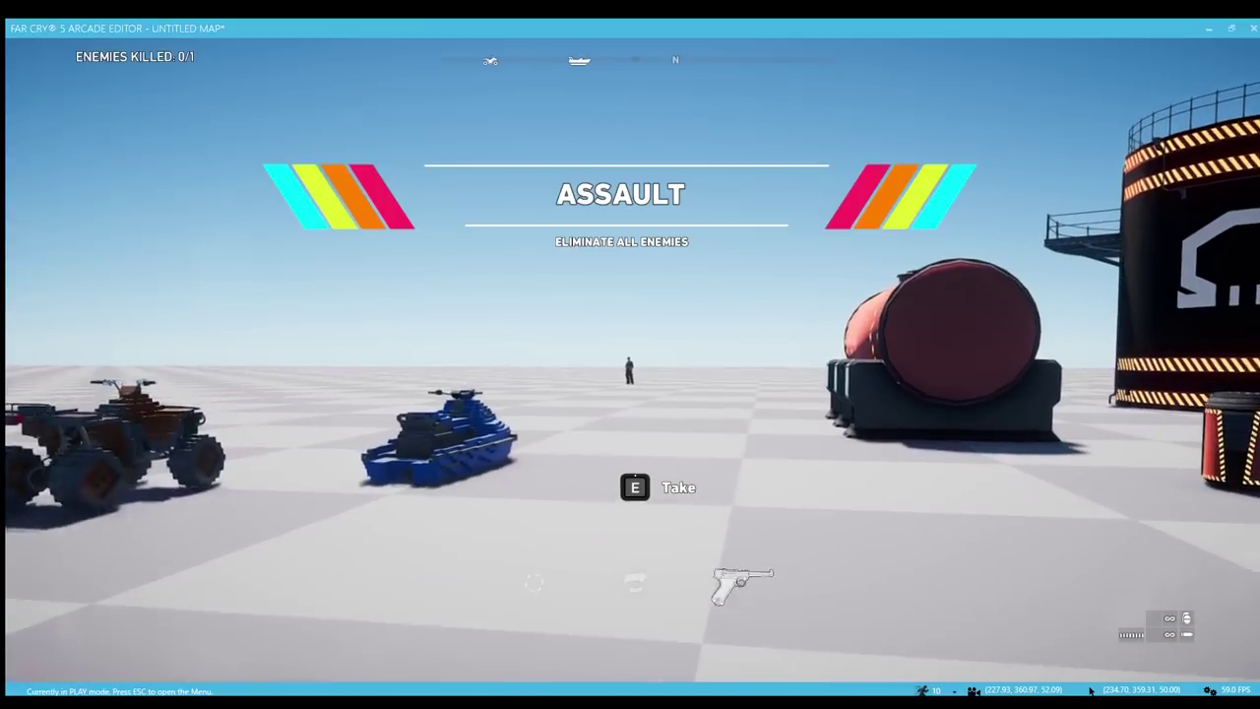
{"action": "key", "text": "d"}
{"action": "key", "text": "w"}
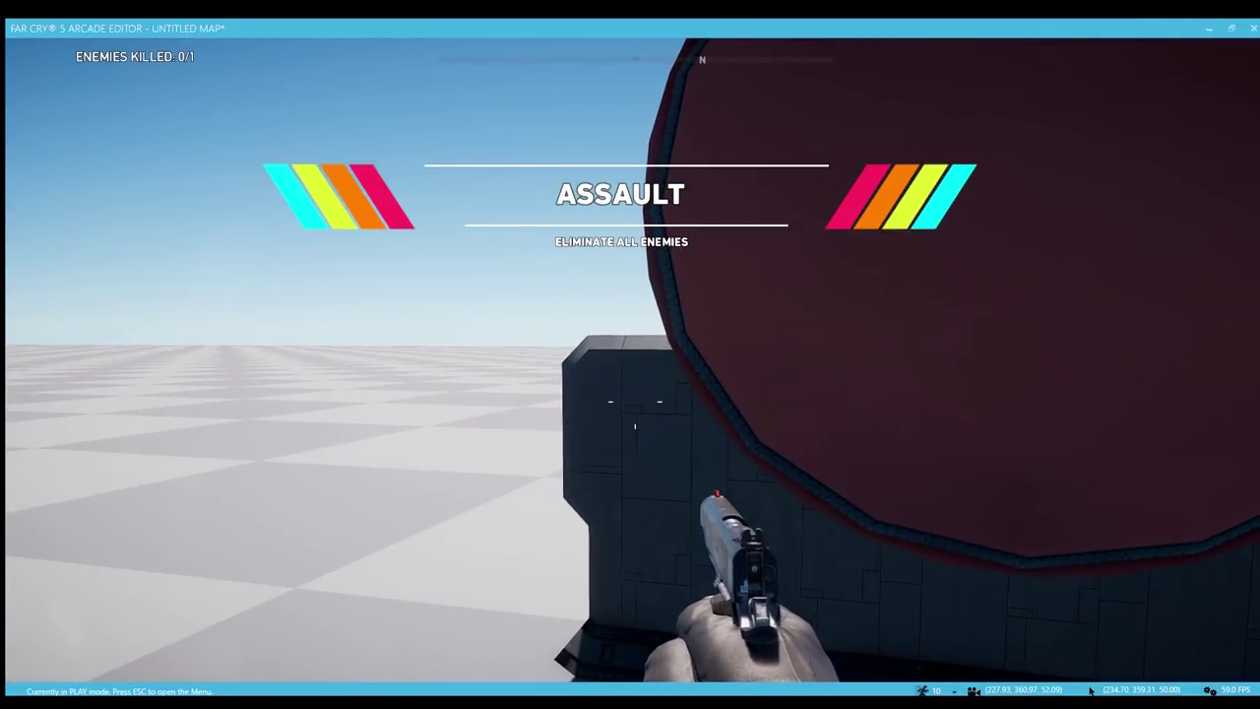
{"action": "key", "text": "a"}
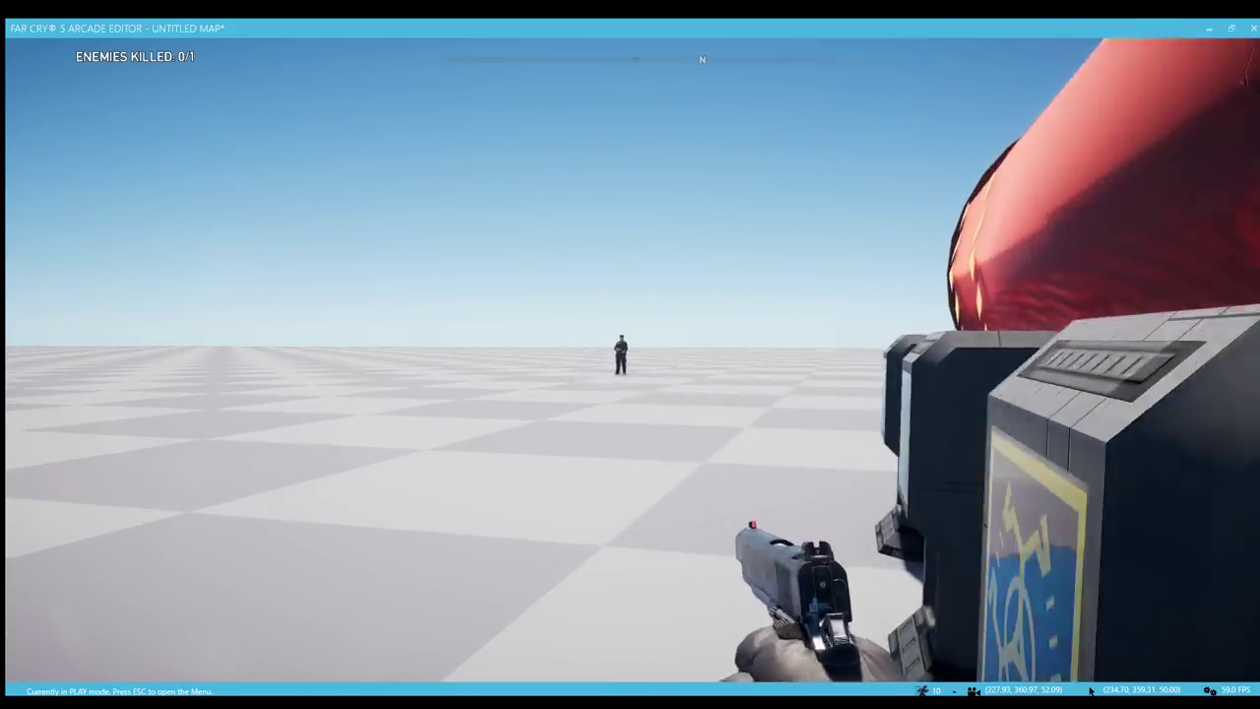
{"action": "key", "text": "a"}
{"action": "left_click", "coordinate": [635, 402]}
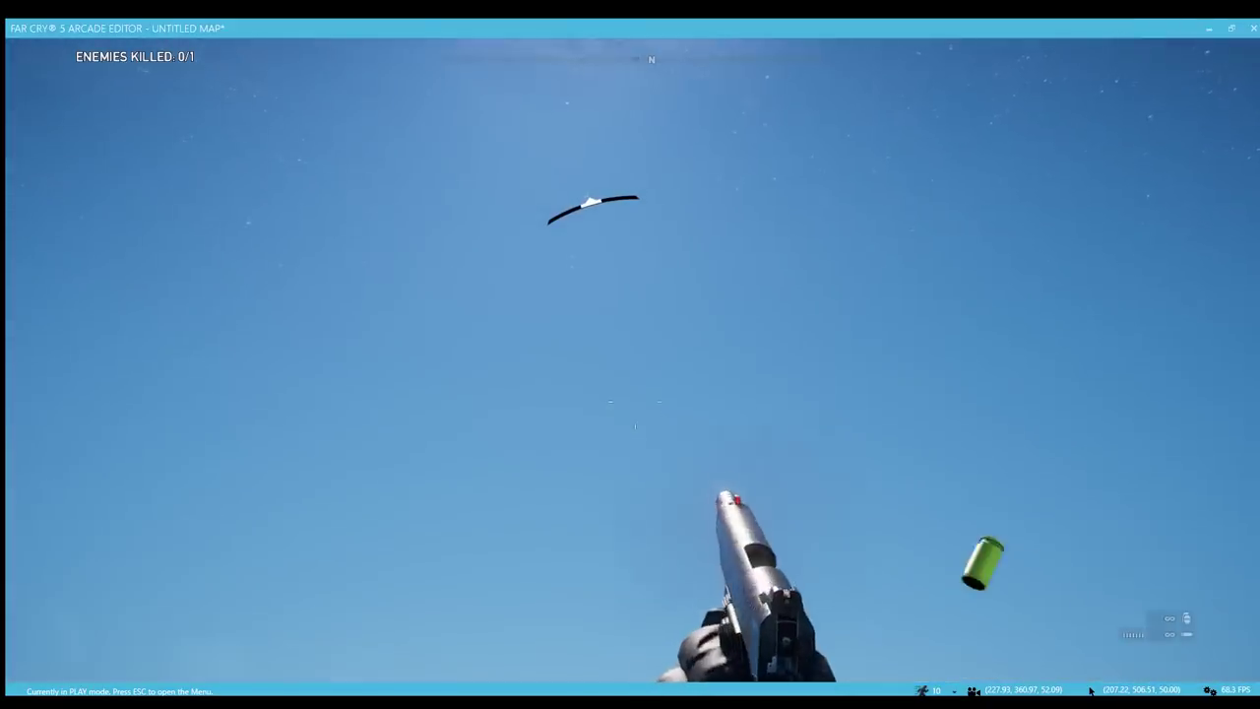
{"action": "key", "text": "r"}
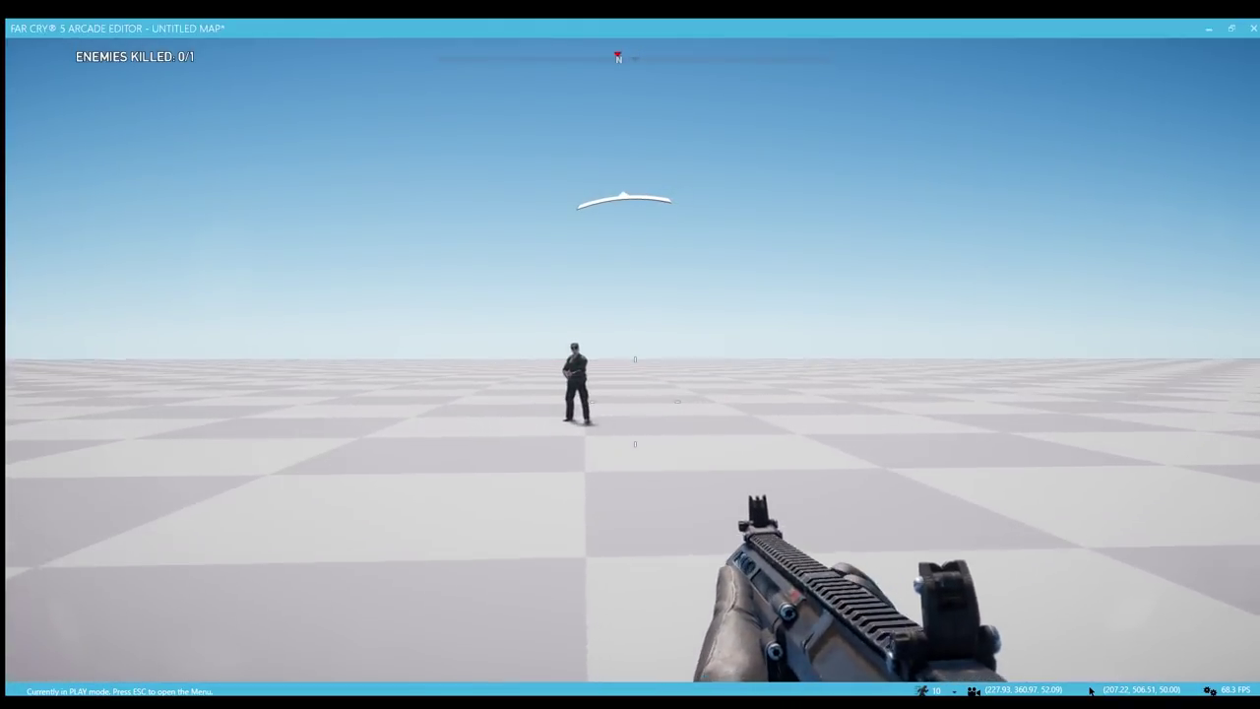
{"action": "key", "text": "w"}
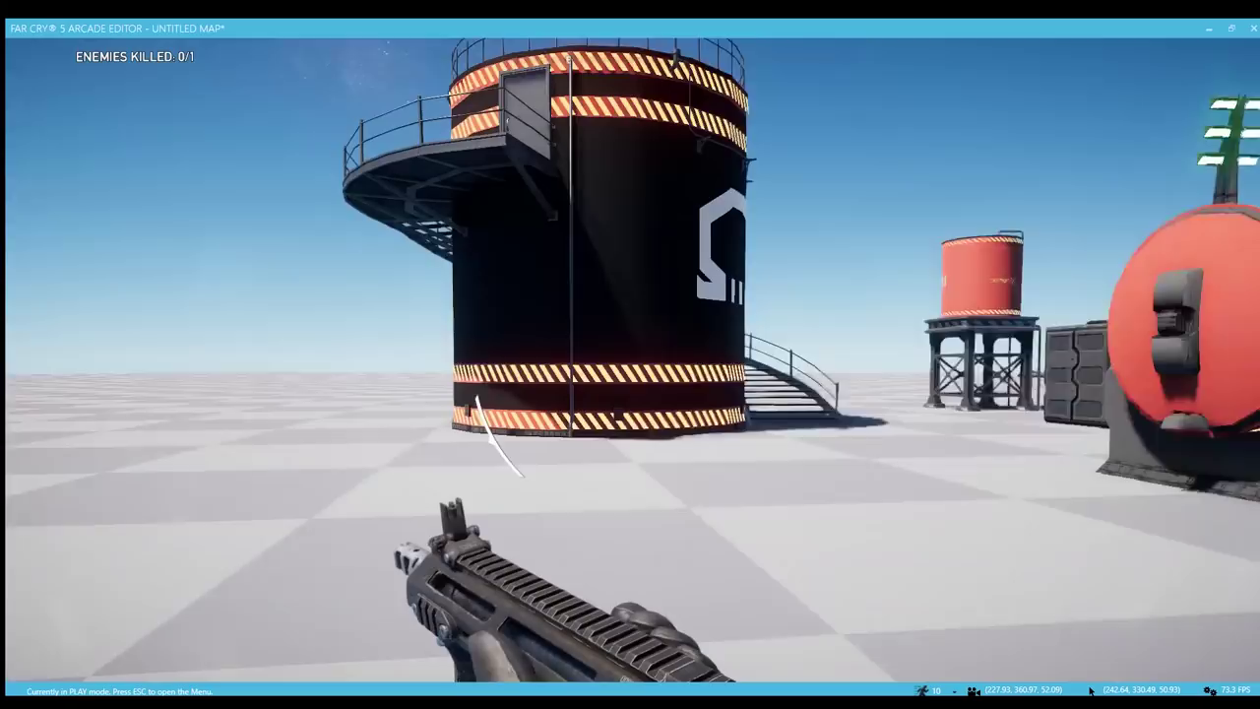
Circle the group of four enemy officers with the assault rifle and shoot one to test their behaviour
{"action": "key", "text": "w"}
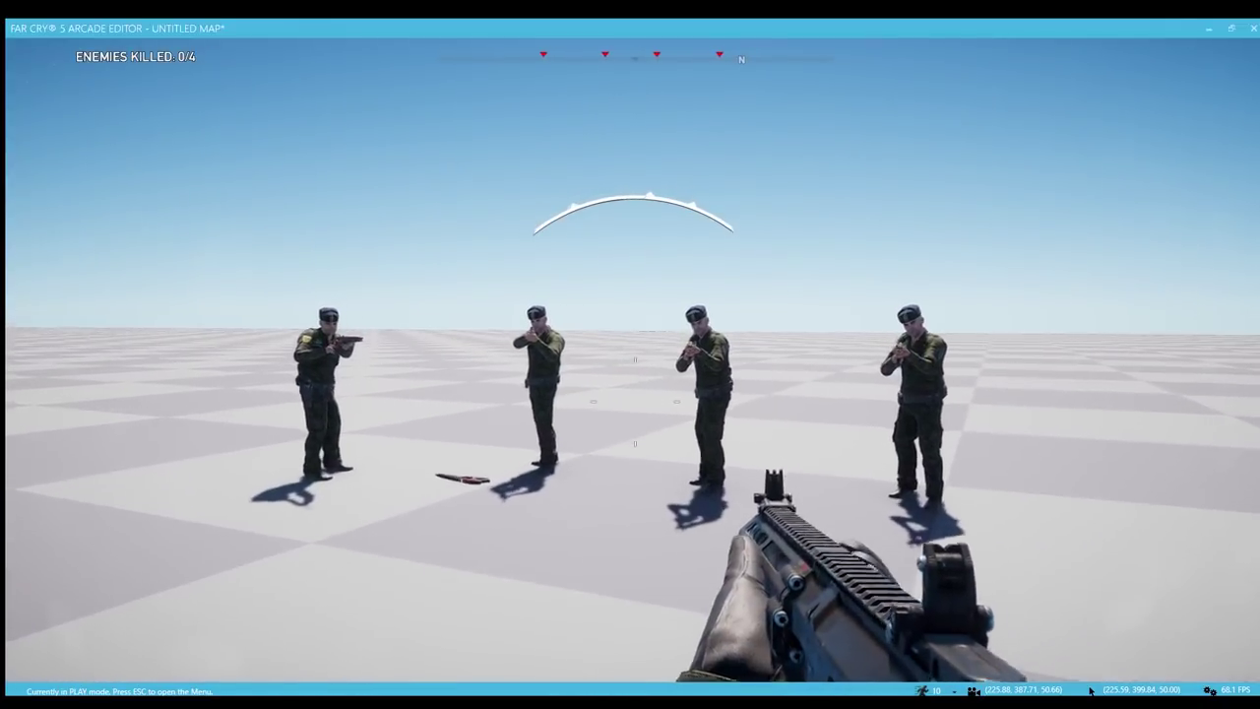
{"action": "key", "text": "w"}
{"action": "key", "text": "s"}
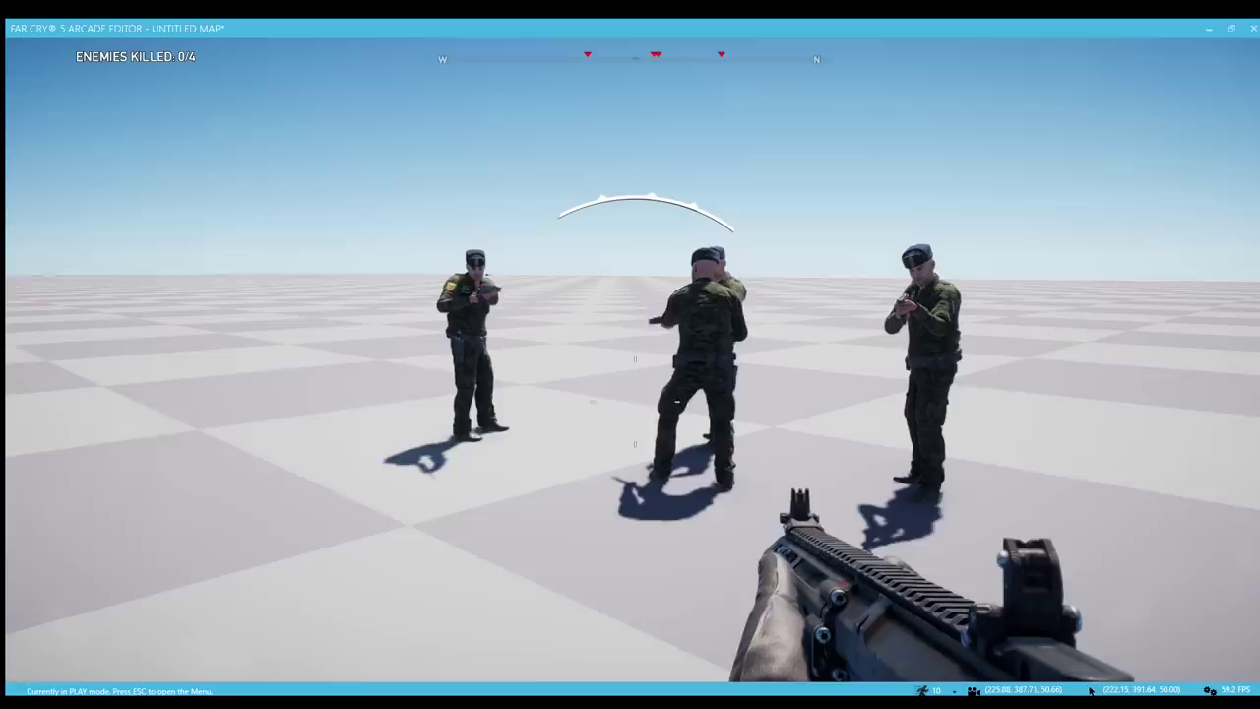
{"action": "key", "text": "d"}
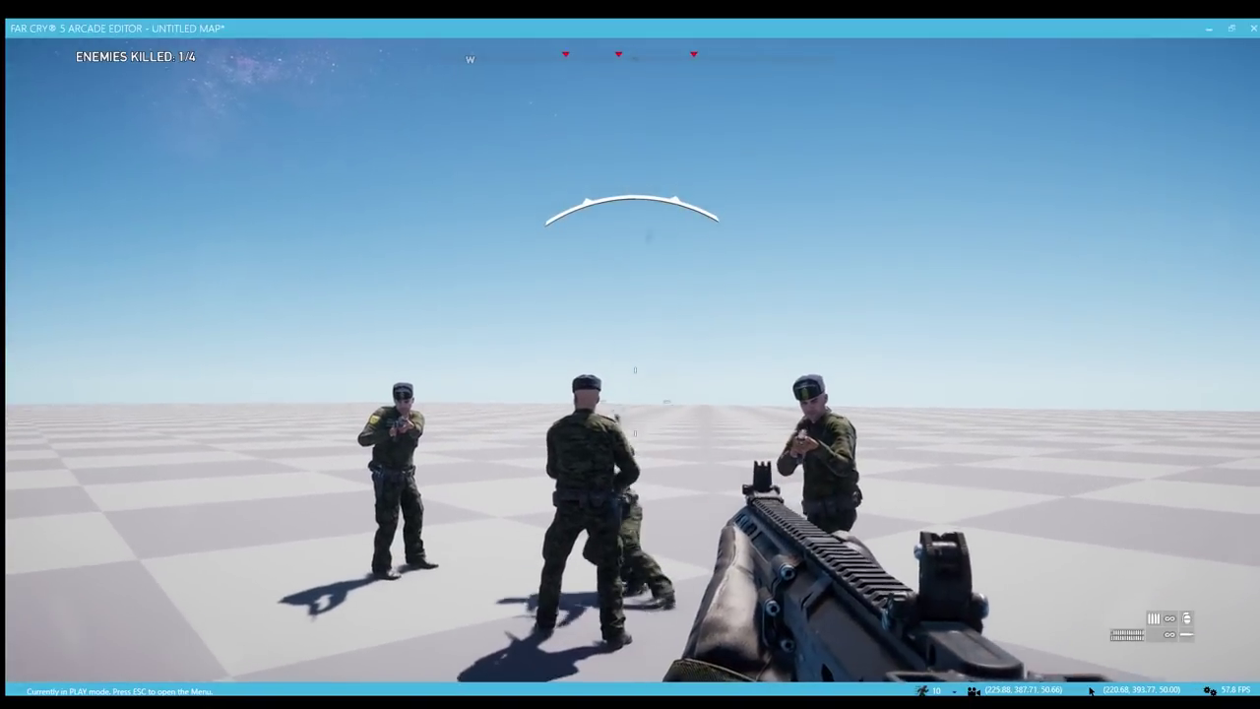
{"action": "key", "text": "a"}
{"action": "key", "text": "s"}
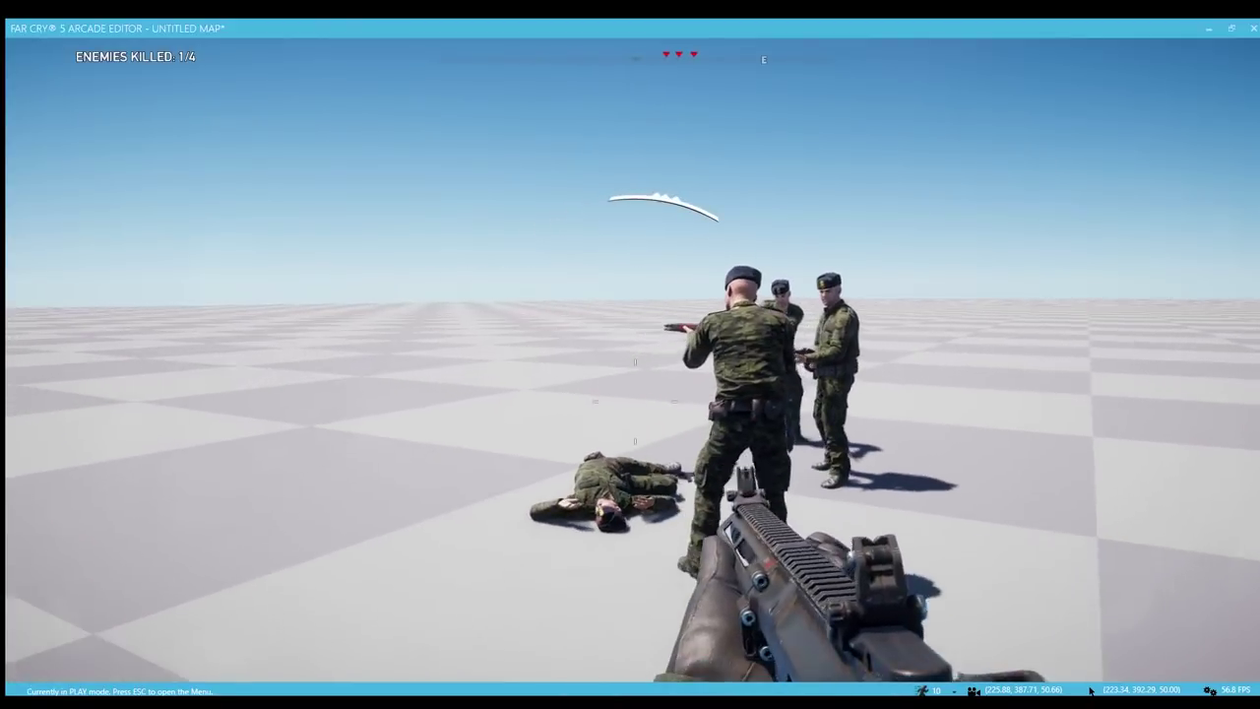
{"action": "key", "text": "a"}
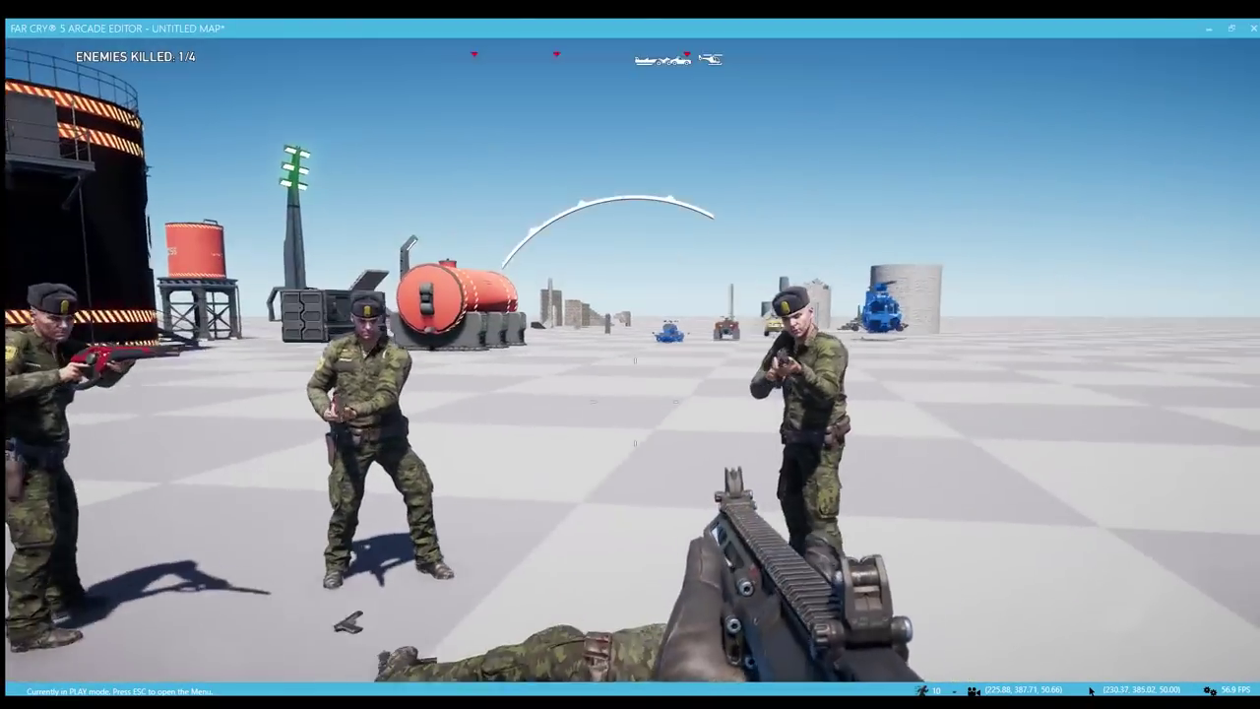
{"action": "key", "text": "d"}
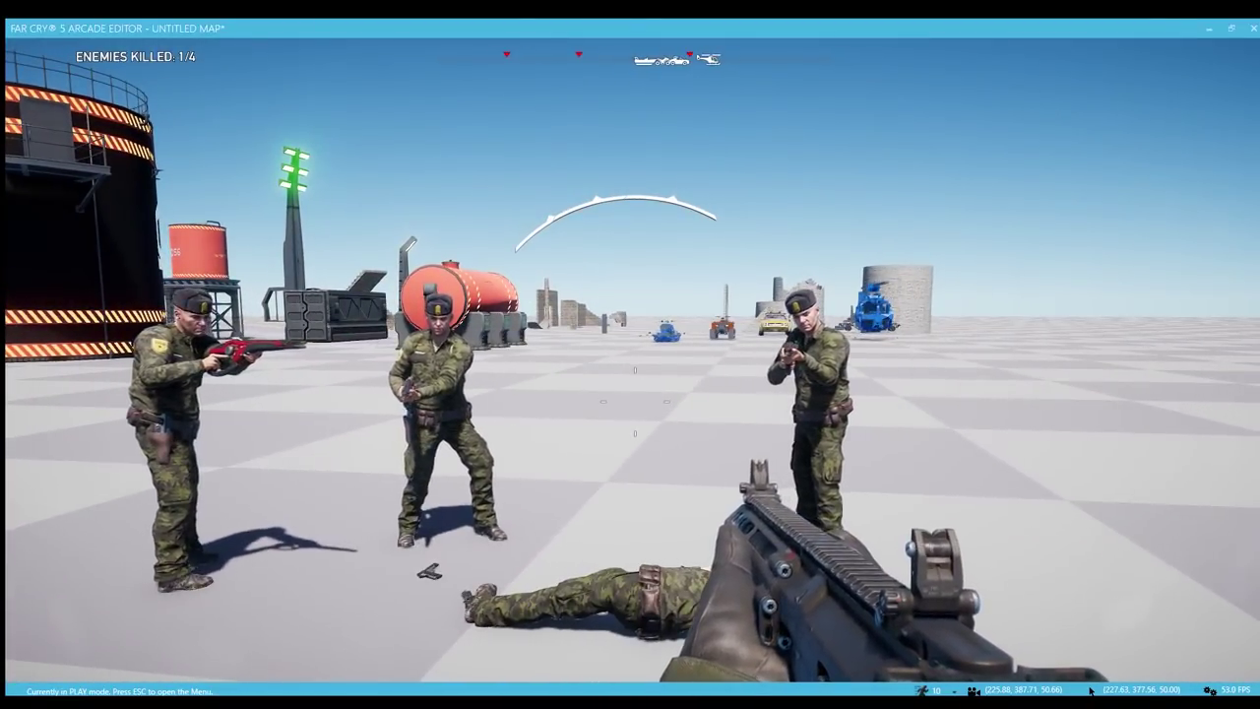
Circle the three remaining enemy officers at close and medium range to watch how they react
{"action": "key", "text": "d"}
{"action": "key", "text": "w"}
{"action": "key", "text": "space"}
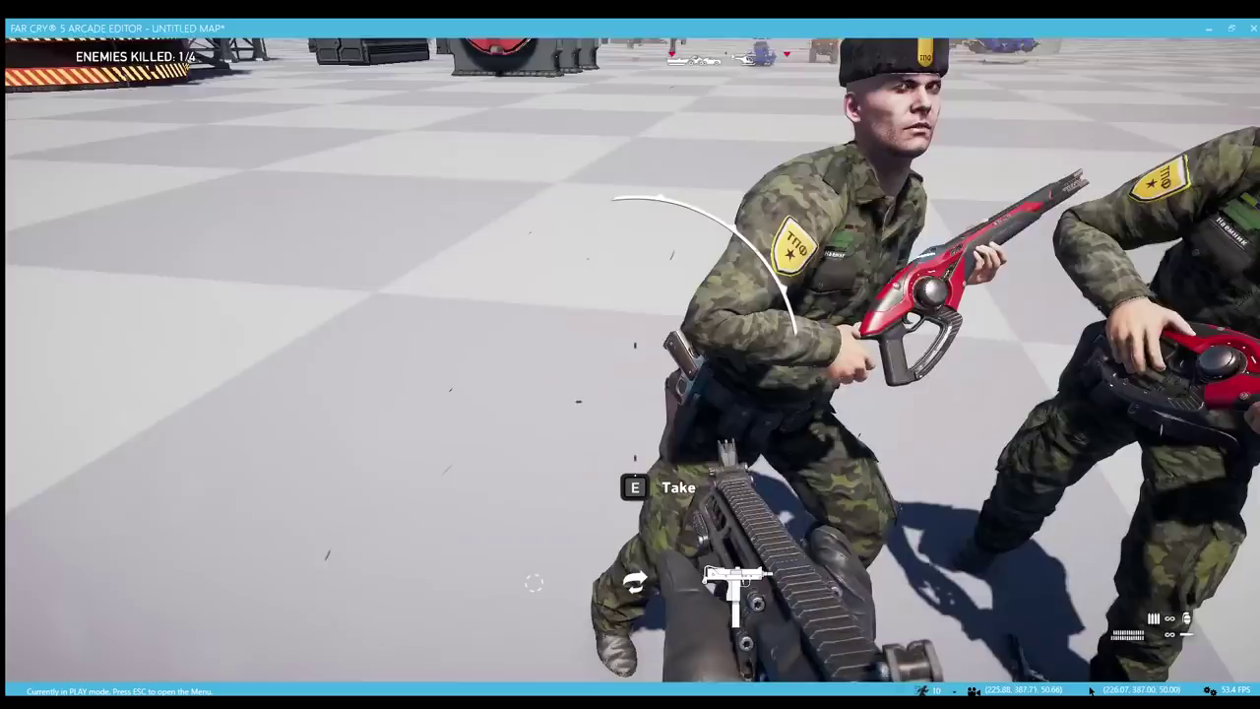
{"action": "key", "text": "s"}
{"action": "key", "text": "w"}
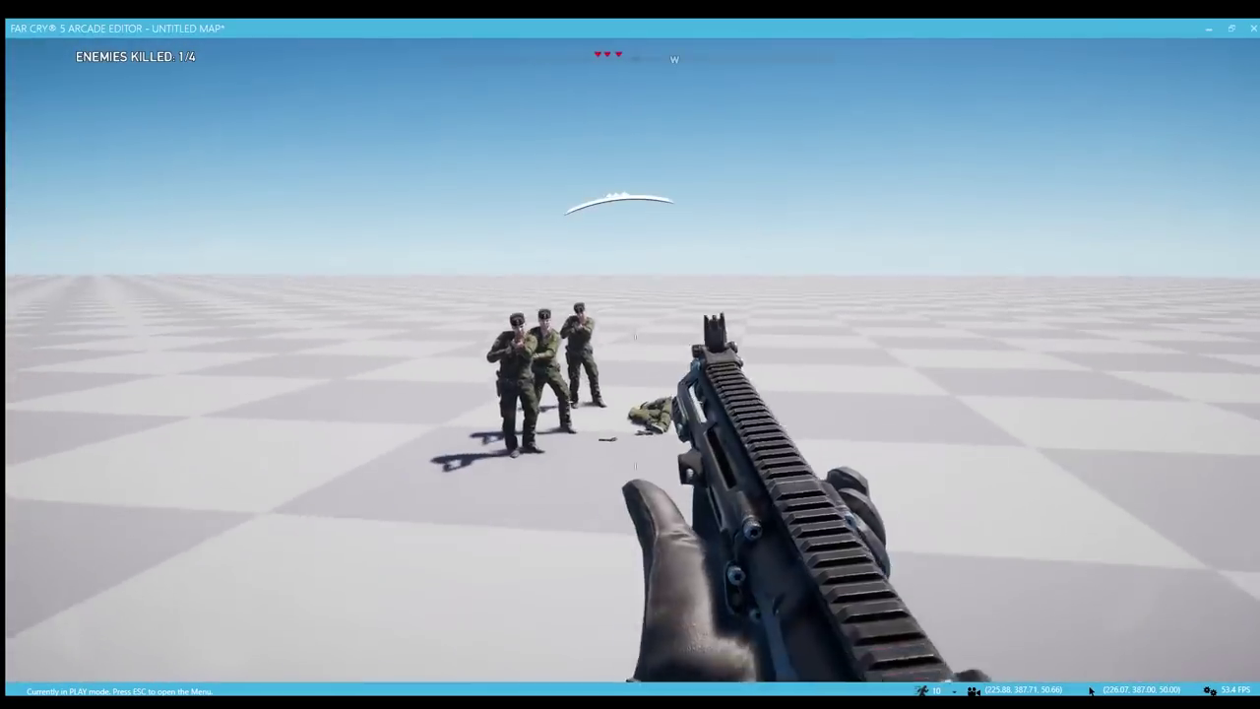
{"action": "key", "text": "w"}
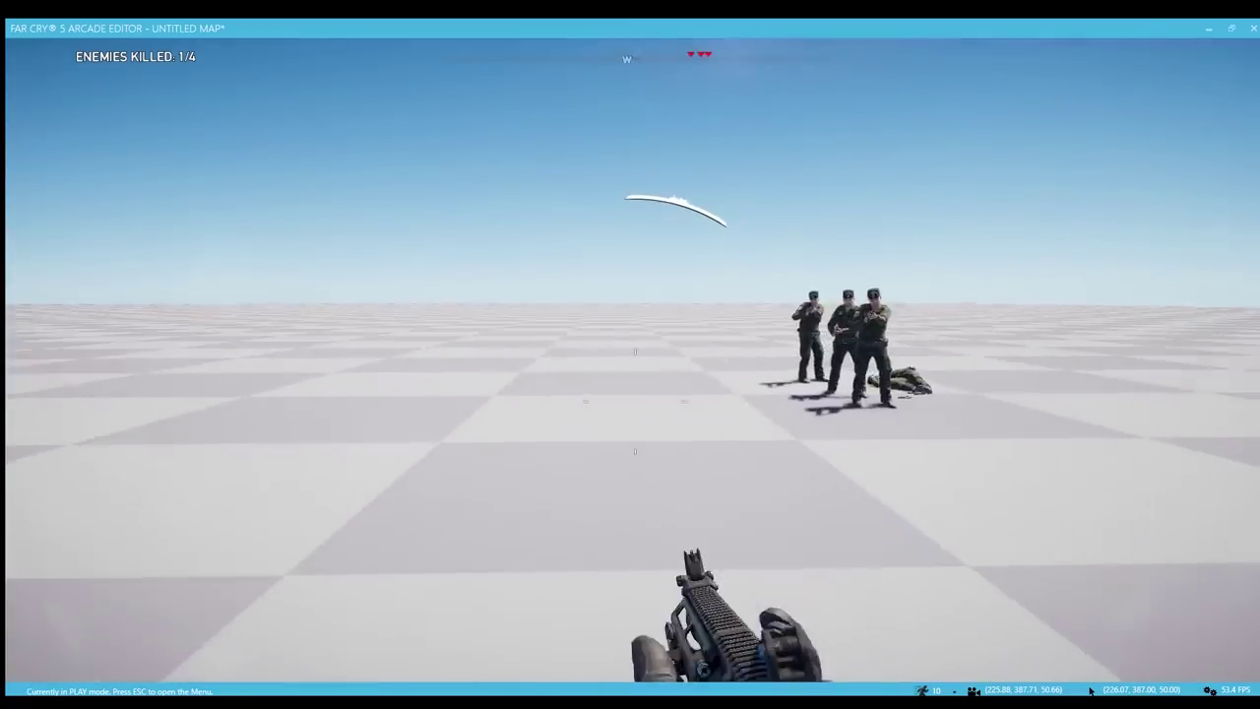
{"action": "key", "text": "w"}
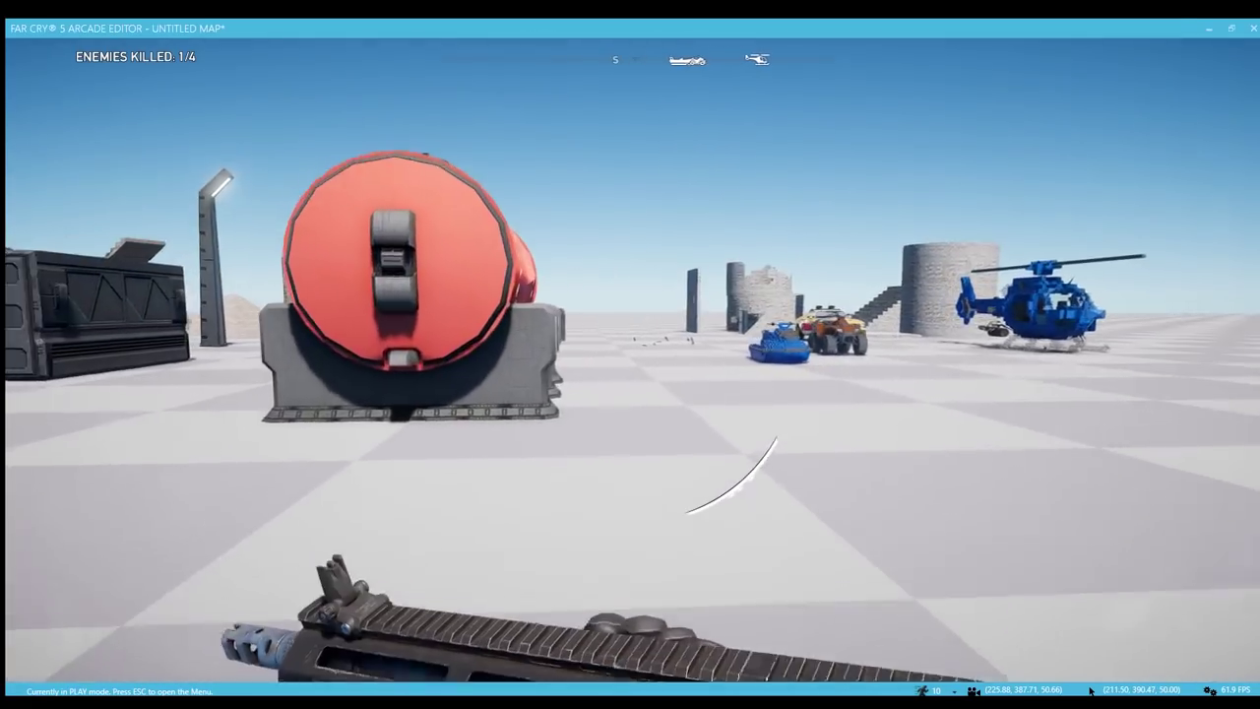
Take cover behind the red tank, watch the three officers from a distance, and end the playtest
{"action": "key", "text": "w"}
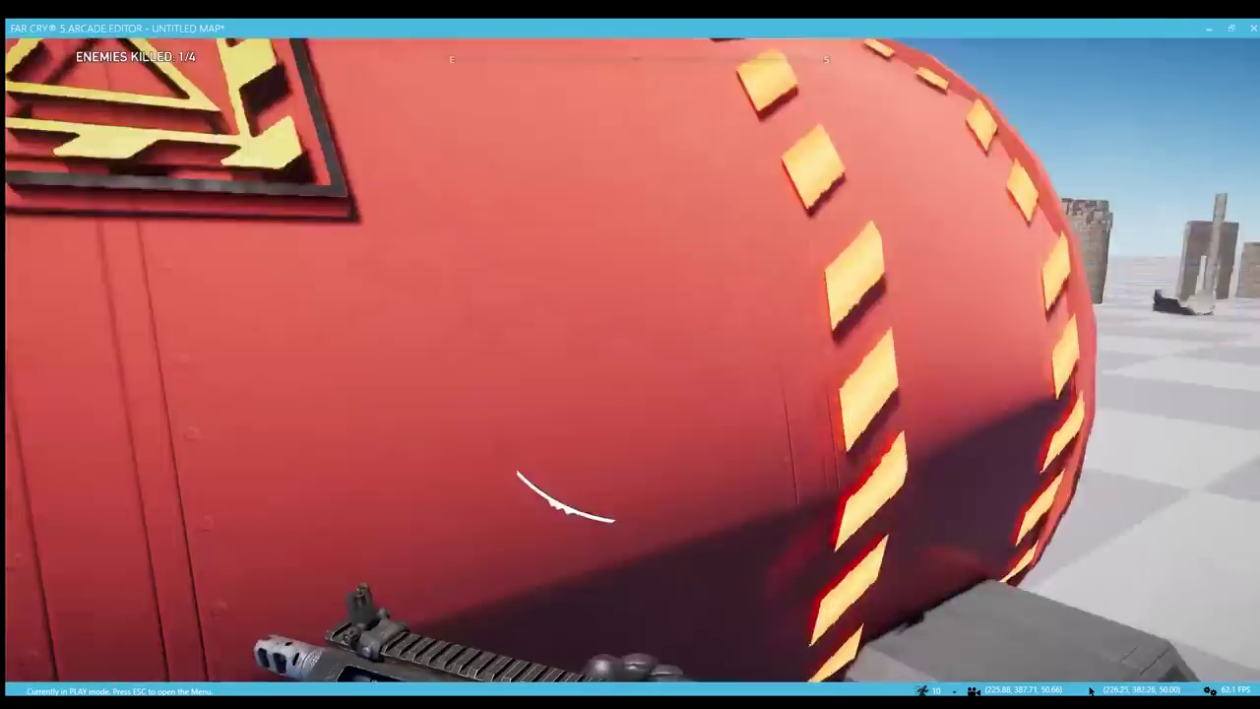
{"action": "key", "text": "s"}
{"action": "key", "text": "d"}
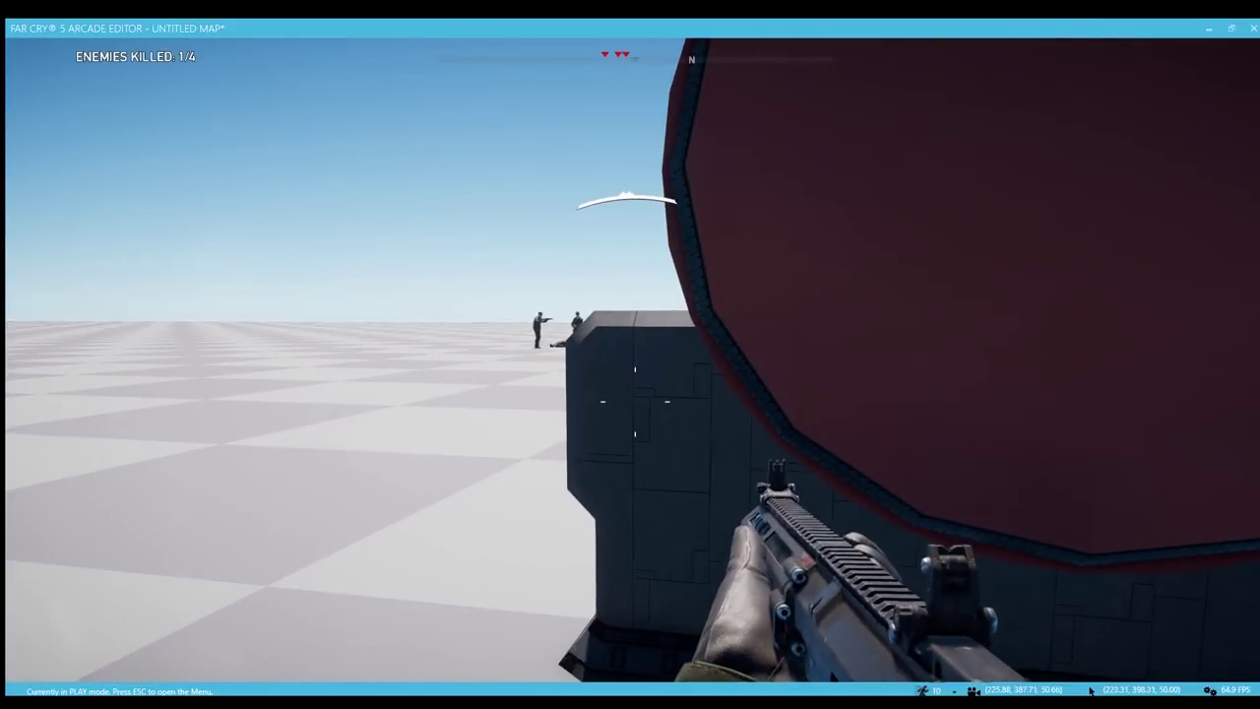
{"action": "key", "text": "a"}
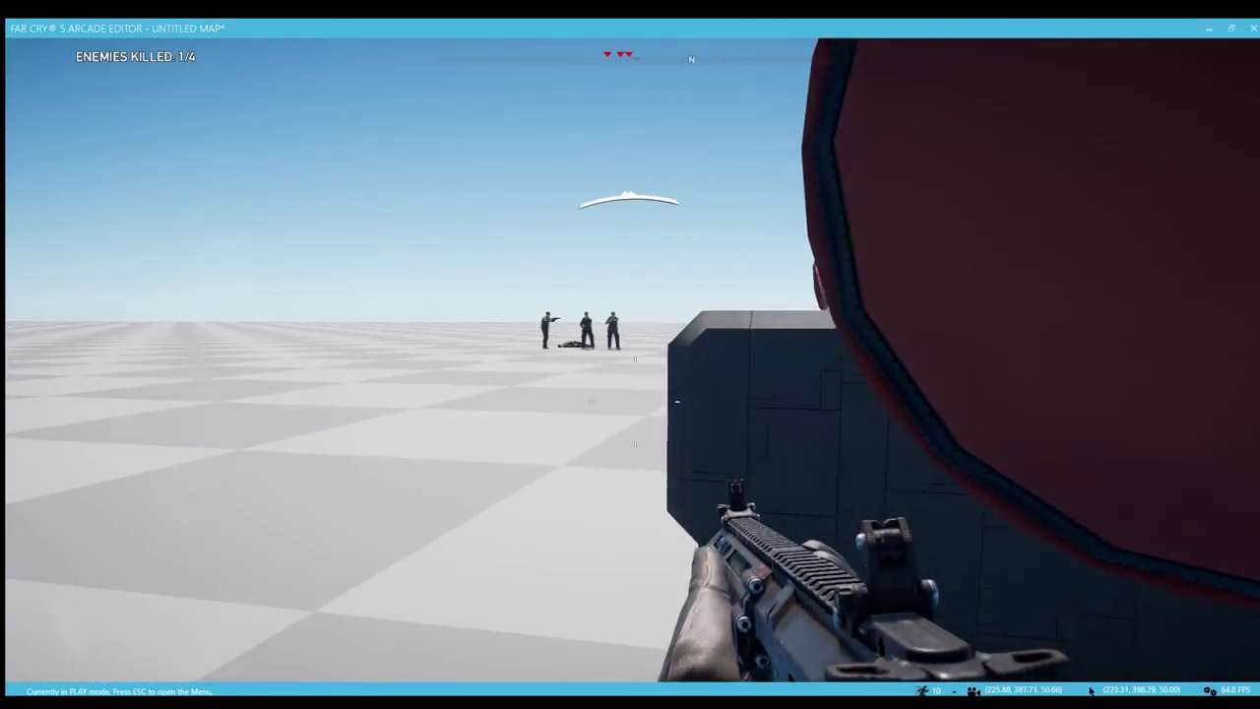
{"action": "key", "text": "a"}
{"action": "key", "text": "w"}
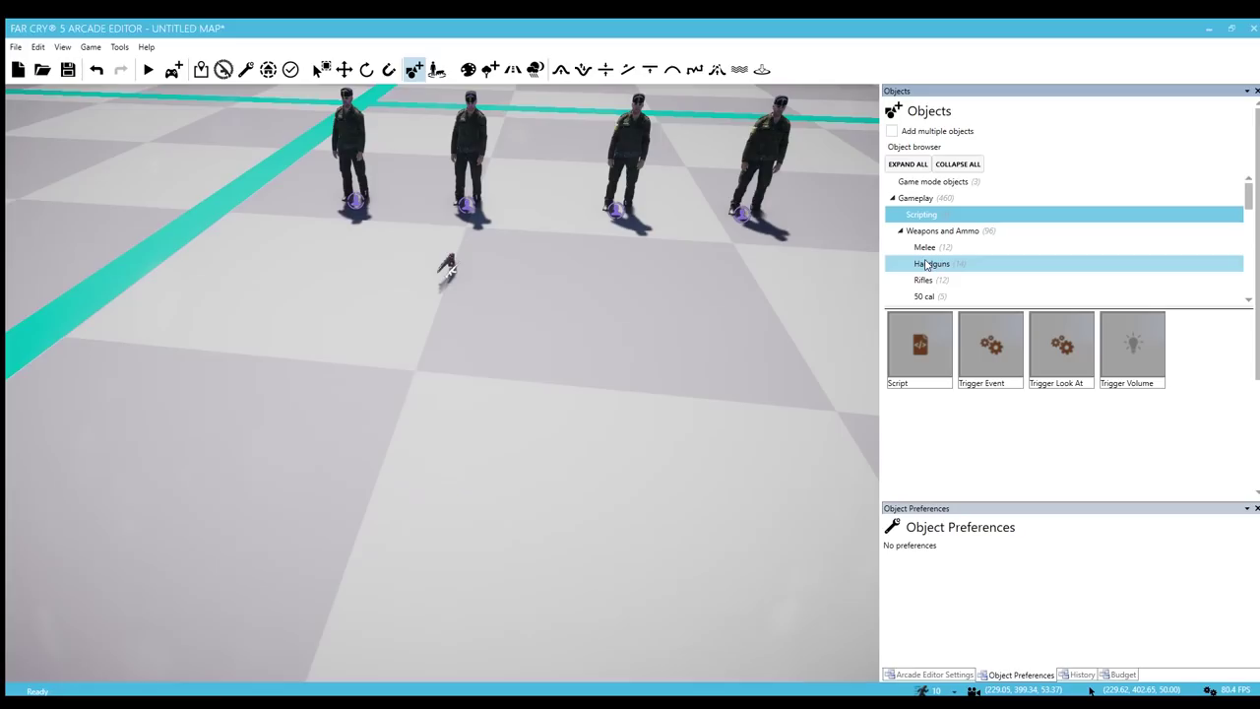
Place a BP2 from the Rifles category on the ground in front of the first officer in the row
{"action": "left_click", "coordinate": [929, 249]}
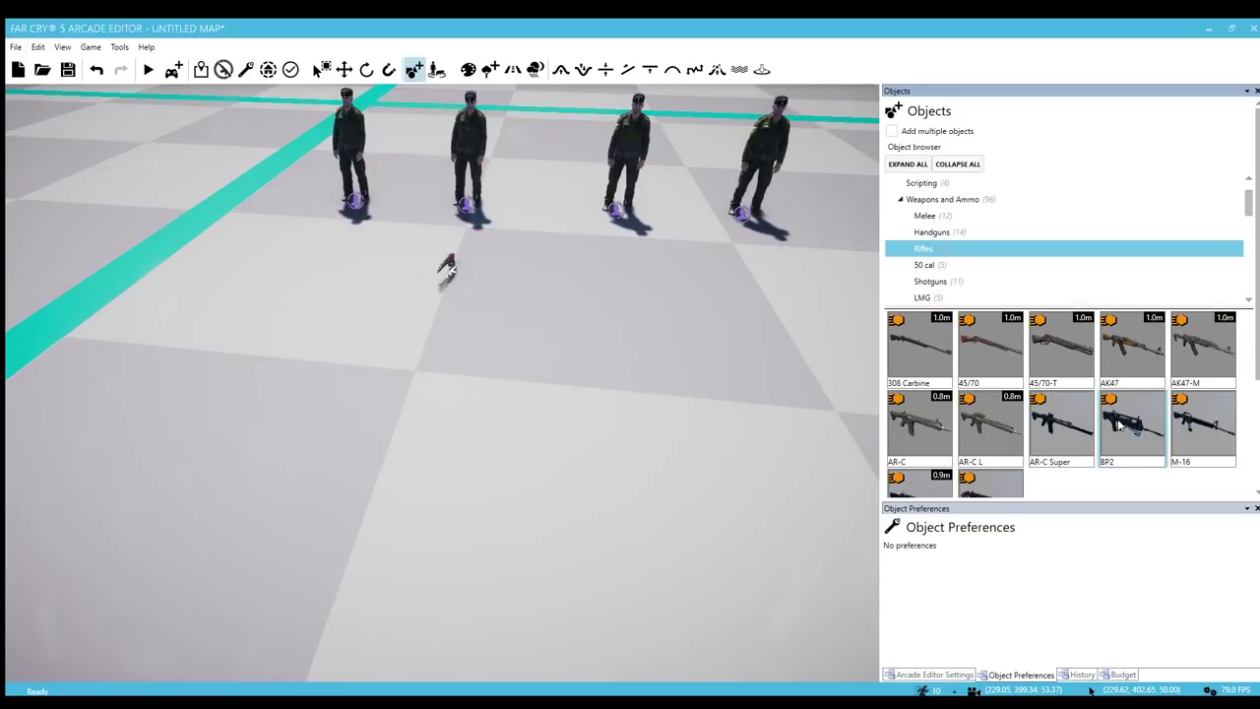
{"action": "right_click_drag", "start_coordinate": [597, 465], "coordinate": [585, 464]}
{"action": "key", "text": "w"}
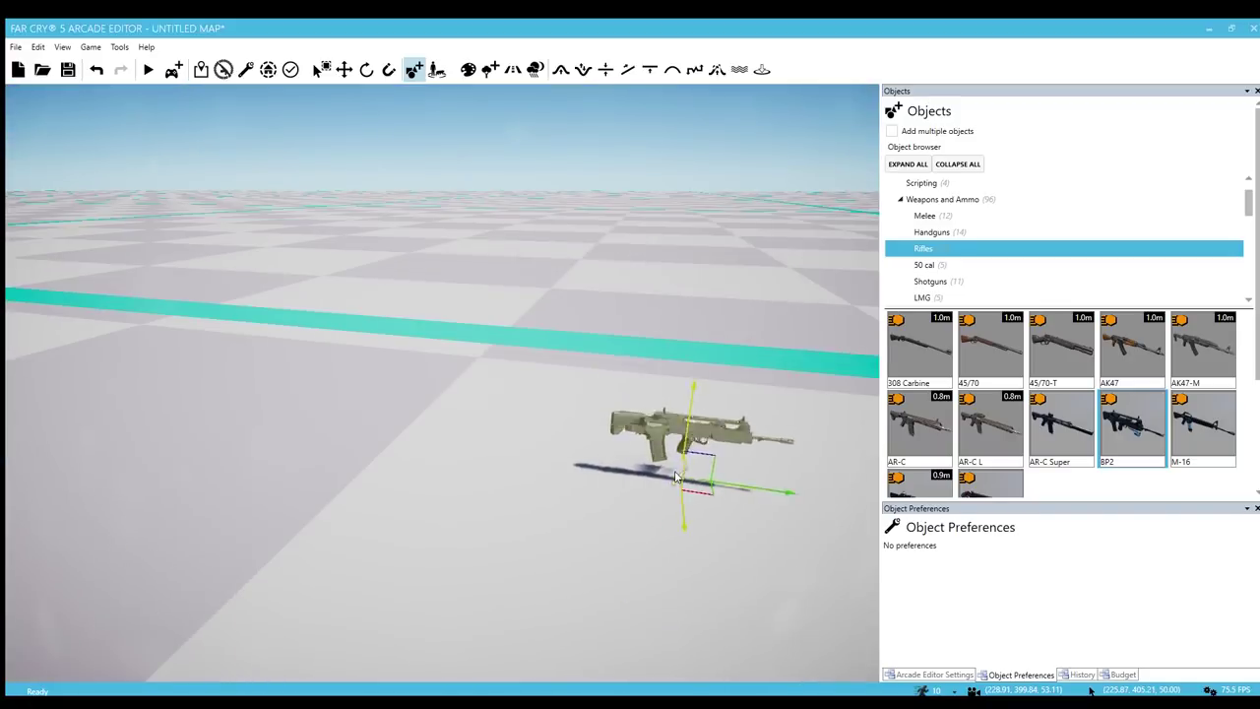
{"action": "right_click_drag", "start_coordinate": [677, 477], "coordinate": [654, 480]}
{"action": "key", "text": "w"}
{"action": "left_click_drag", "start_coordinate": [524, 477], "coordinate": [522, 477]}
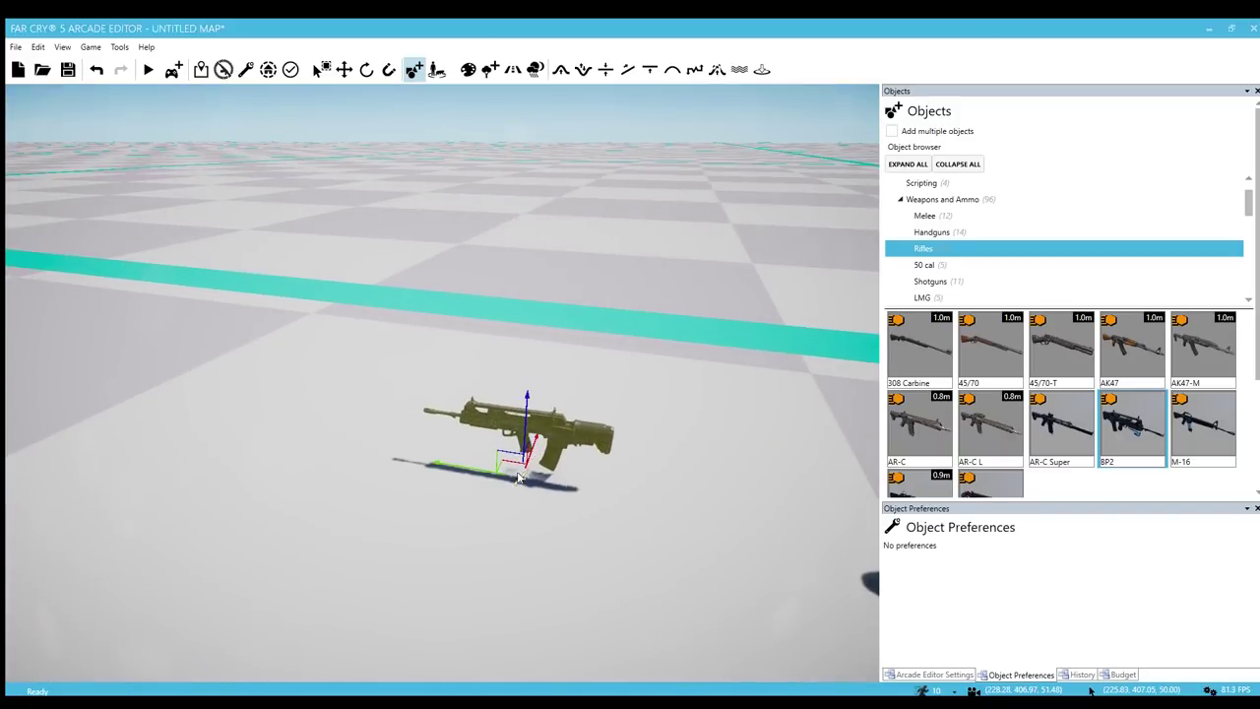
{"action": "left_click", "coordinate": [519, 477]}
{"action": "key", "text": "s"}
{"action": "right_click_drag", "start_coordinate": [522, 478], "coordinate": [638, 470]}
Place an M-16 rifle on the ground in front of the fourth officer
{"action": "left_click", "coordinate": [1189, 442]}
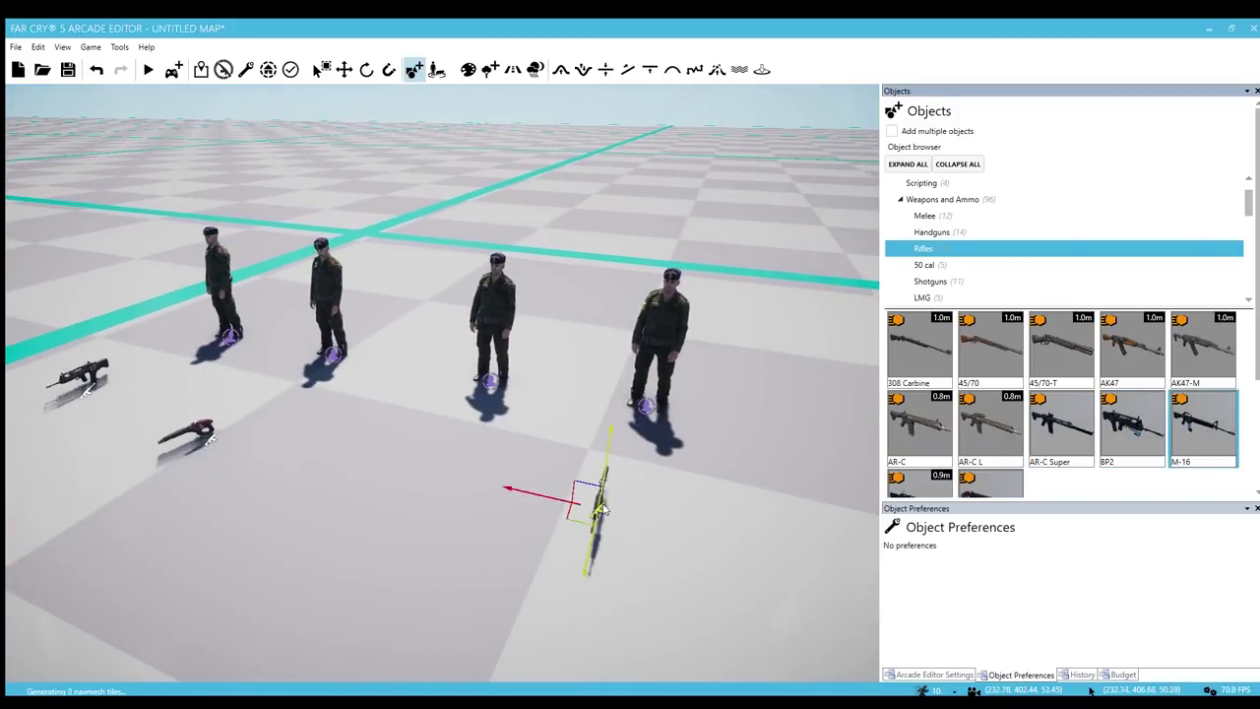
{"action": "key", "text": "w"}
{"action": "right_click_drag", "start_coordinate": [604, 509], "coordinate": [613, 516]}
{"action": "left_click", "coordinate": [616, 518]}
{"action": "key", "text": "s"}
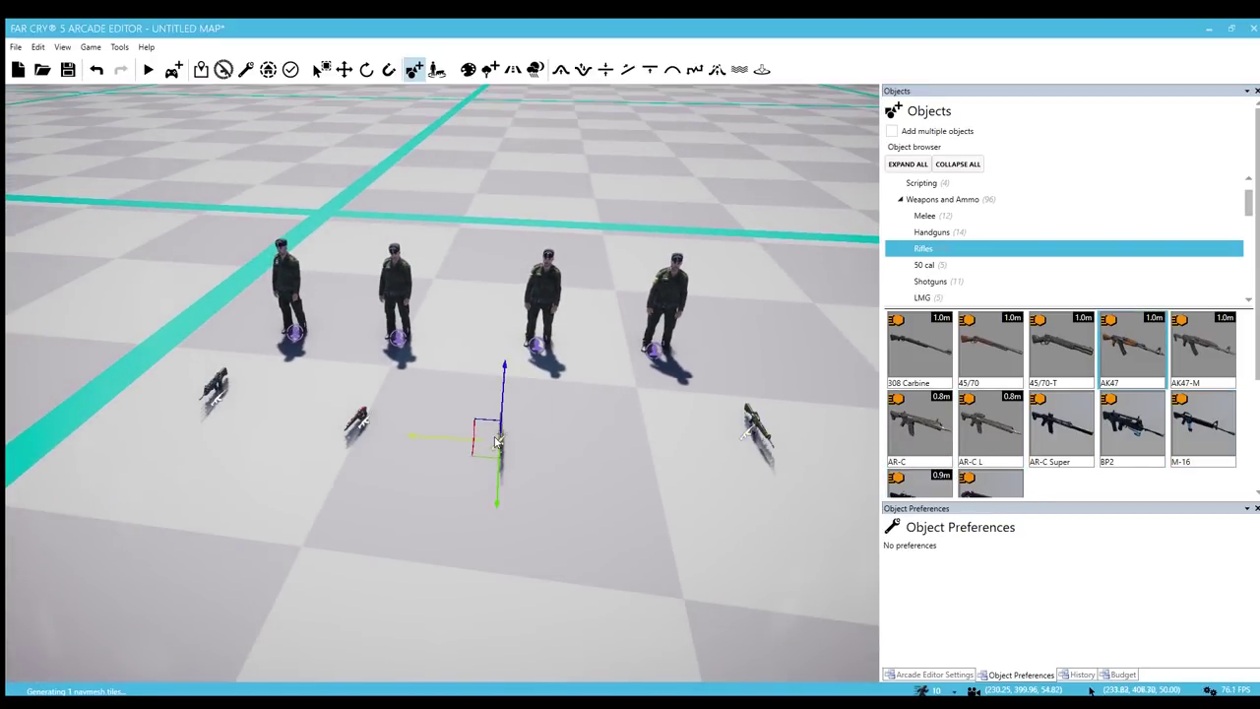
Place an AK47 rifle on the ground in front of the third officer
{"action": "key", "text": "w"}
{"action": "right_click_drag", "start_coordinate": [496, 440], "coordinate": [384, 433]}
{"action": "left_click", "coordinate": [525, 461]}
{"action": "key", "text": "s"}
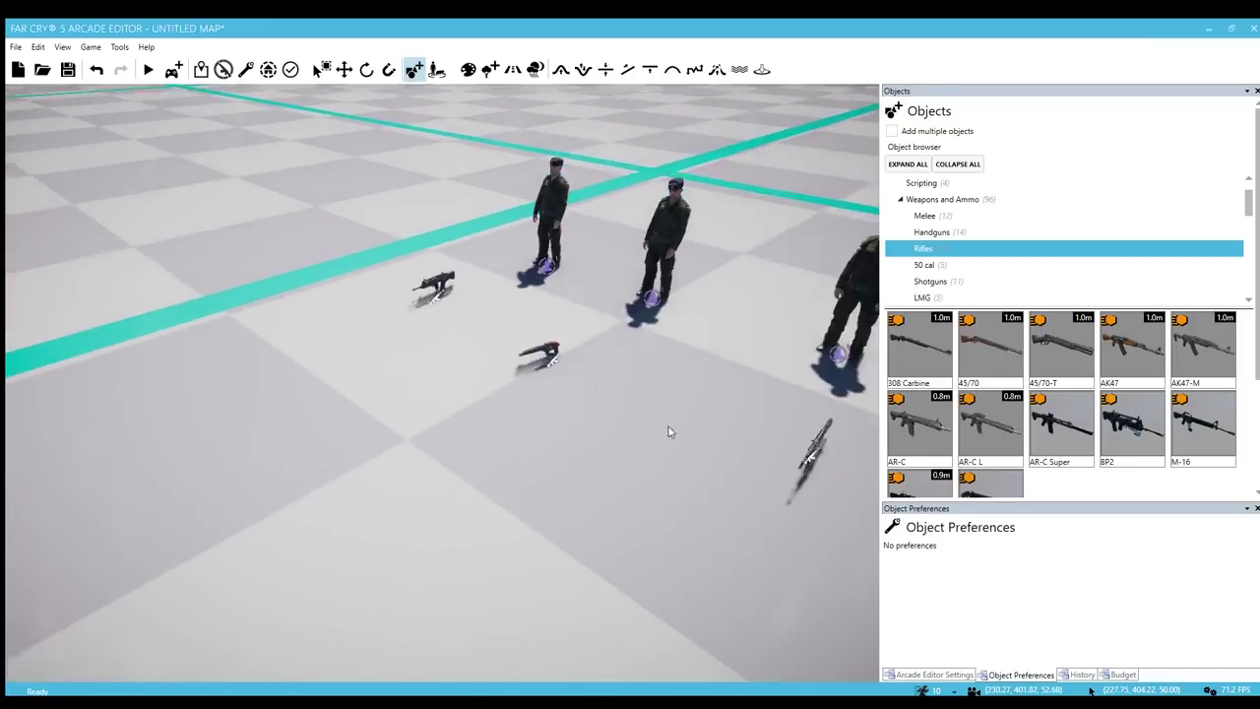
Select the BP2, AK47 and M-16 together, check their shared respawn timer property, and clear the selection
{"action": "right_click_drag", "start_coordinate": [668, 432], "coordinate": [613, 523]}
{"action": "left_click", "coordinate": [711, 488]}
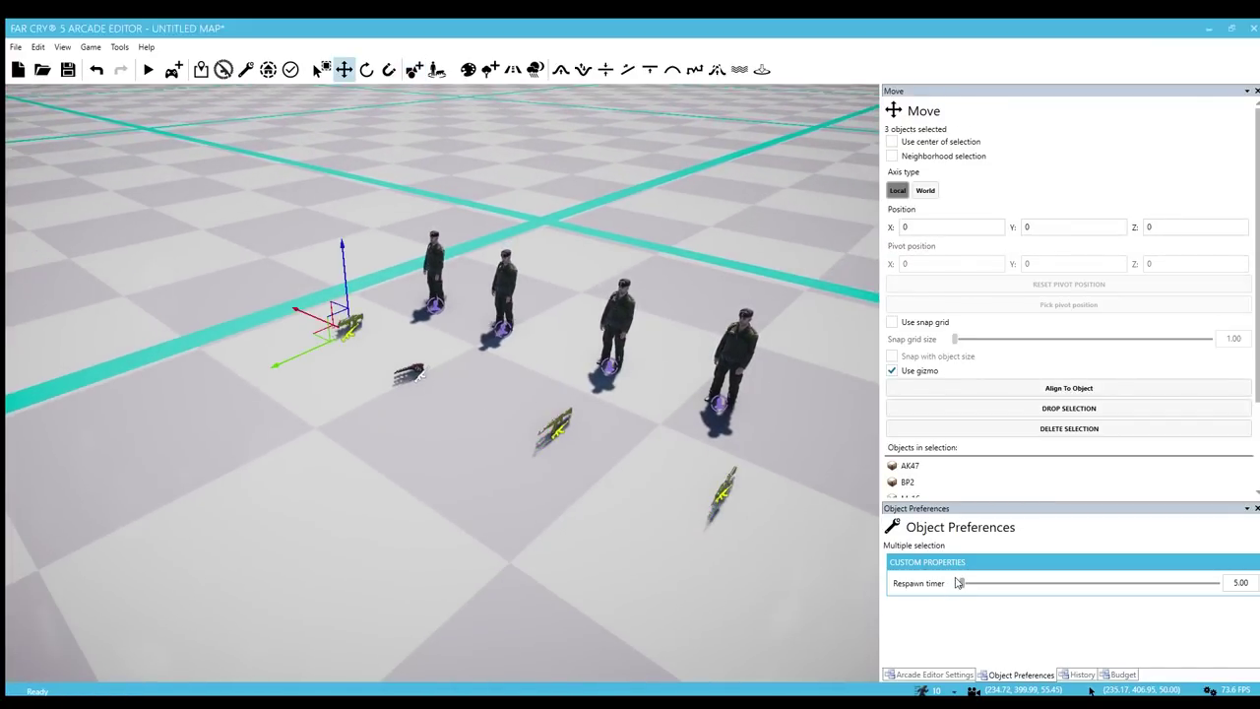
{"action": "left_click", "coordinate": [547, 490]}
Survey the ruins, vehicles, weapons and red tank across the map, checking the destructible cylinder's properties
{"action": "right_click_drag", "start_coordinate": [548, 490], "coordinate": [842, 530]}
{"action": "key", "text": "w"}
{"action": "key", "text": "w"}
{"action": "right_click_drag", "start_coordinate": [582, 541], "coordinate": [638, 323]}
{"action": "key", "text": "w"}
{"action": "left_click", "coordinate": [638, 323]}
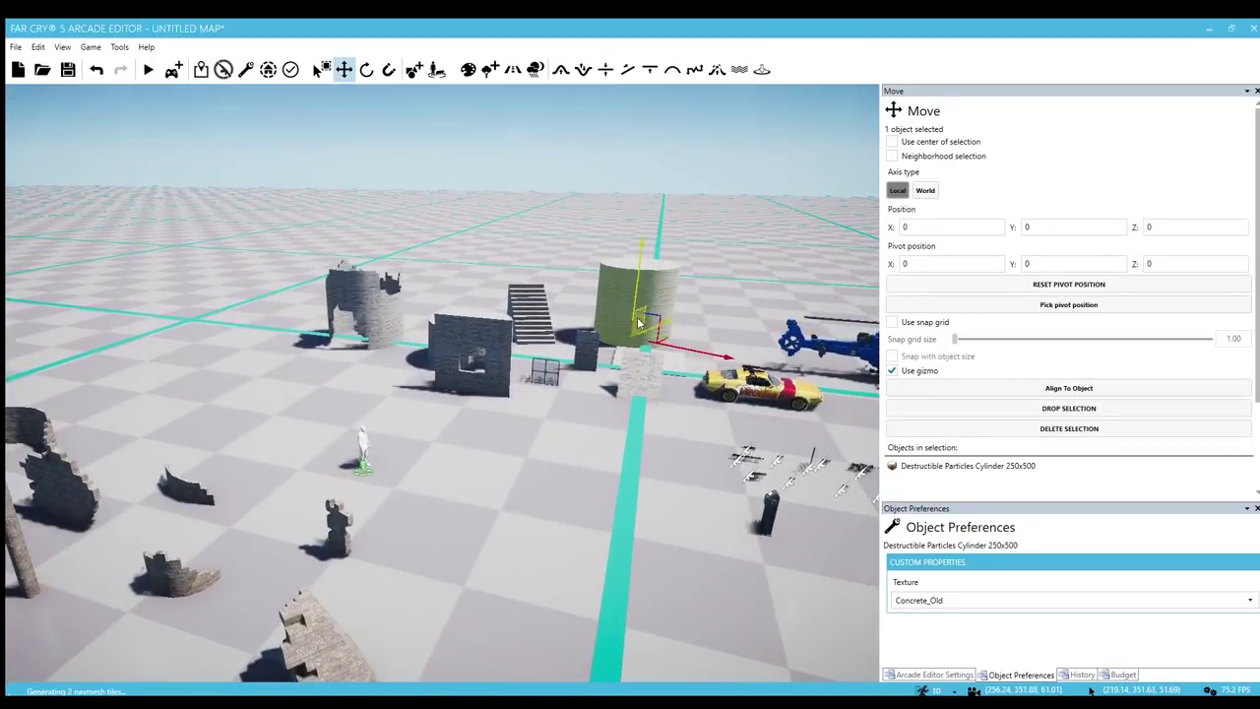
{"action": "left_click", "coordinate": [505, 520]}
{"action": "key", "text": "w"}
{"action": "mouse_move", "coordinate": [504, 520]}
{"action": "right_mouse_down"}
{"action": "mouse_move", "coordinate": [640, 537]}
{"action": "mouse_move", "coordinate": [473, 524]}
{"action": "mouse_move", "coordinate": [503, 515]}
{"action": "right_mouse_up"}
{"action": "mouse_move", "coordinate": [466, 409]}
{"action": "right_mouse_down"}
{"action": "mouse_move", "coordinate": [492, 433]}
{"action": "mouse_move", "coordinate": [467, 408]}
{"action": "right_mouse_up"}
{"action": "key", "text": "w"}
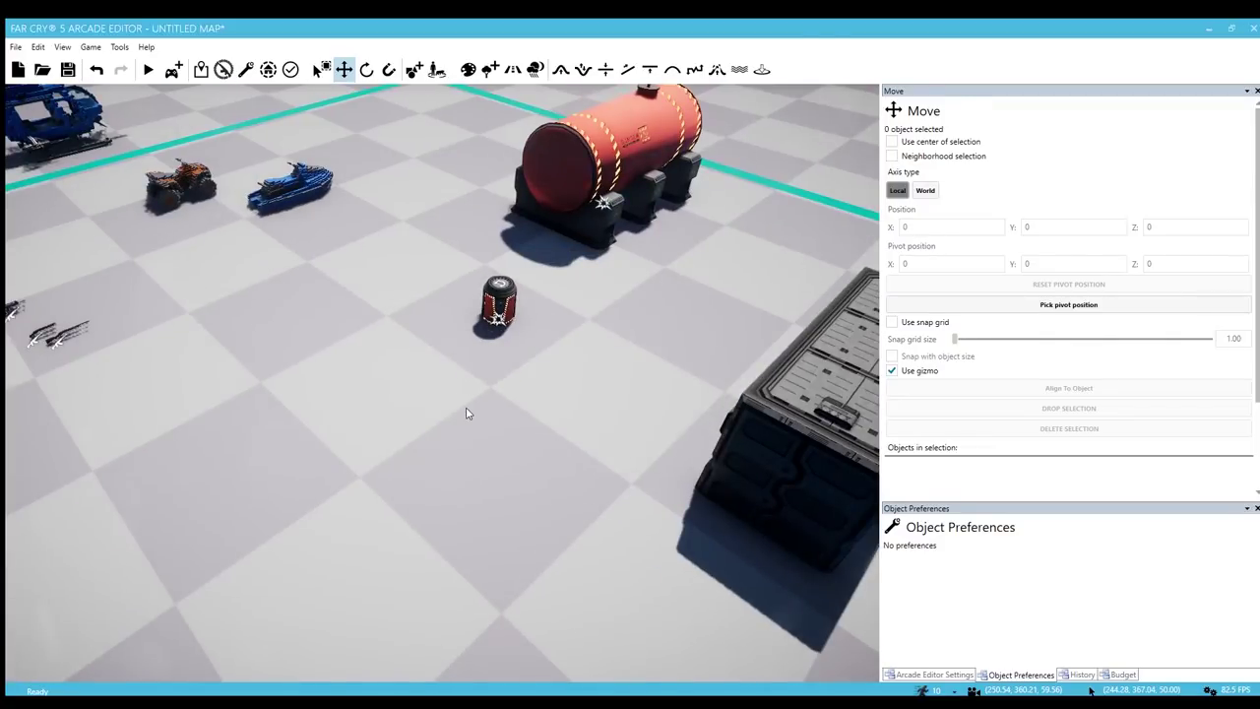
Start a playtest of the map using the Assault loadout
{"action": "key", "text": "ctrl+g"}
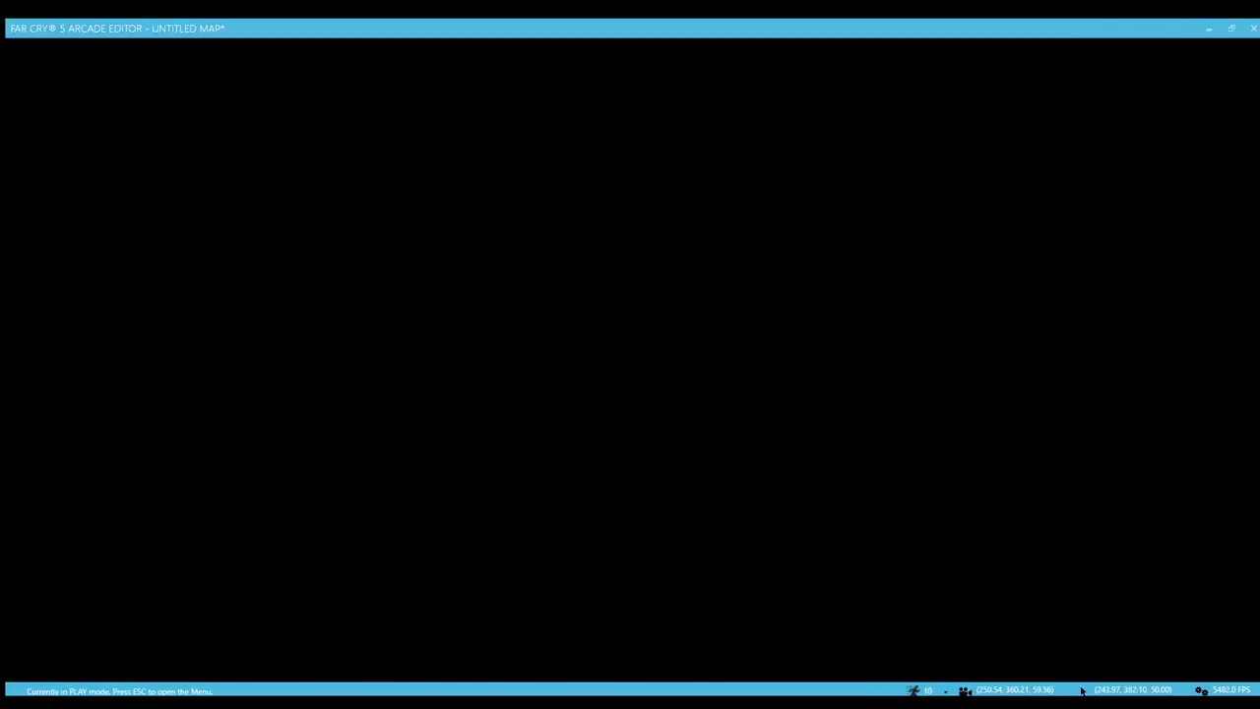
{"action": "left_click", "coordinate": [201, 335]}
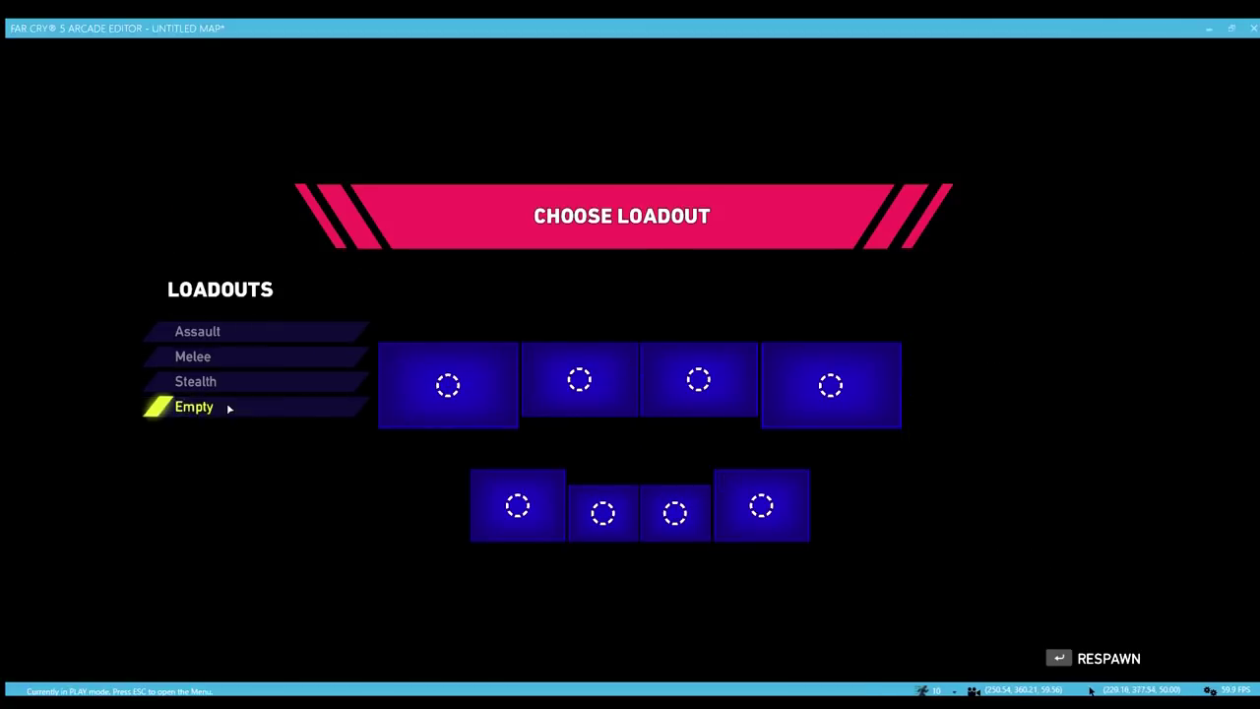
{"action": "left_click", "coordinate": [210, 336]}
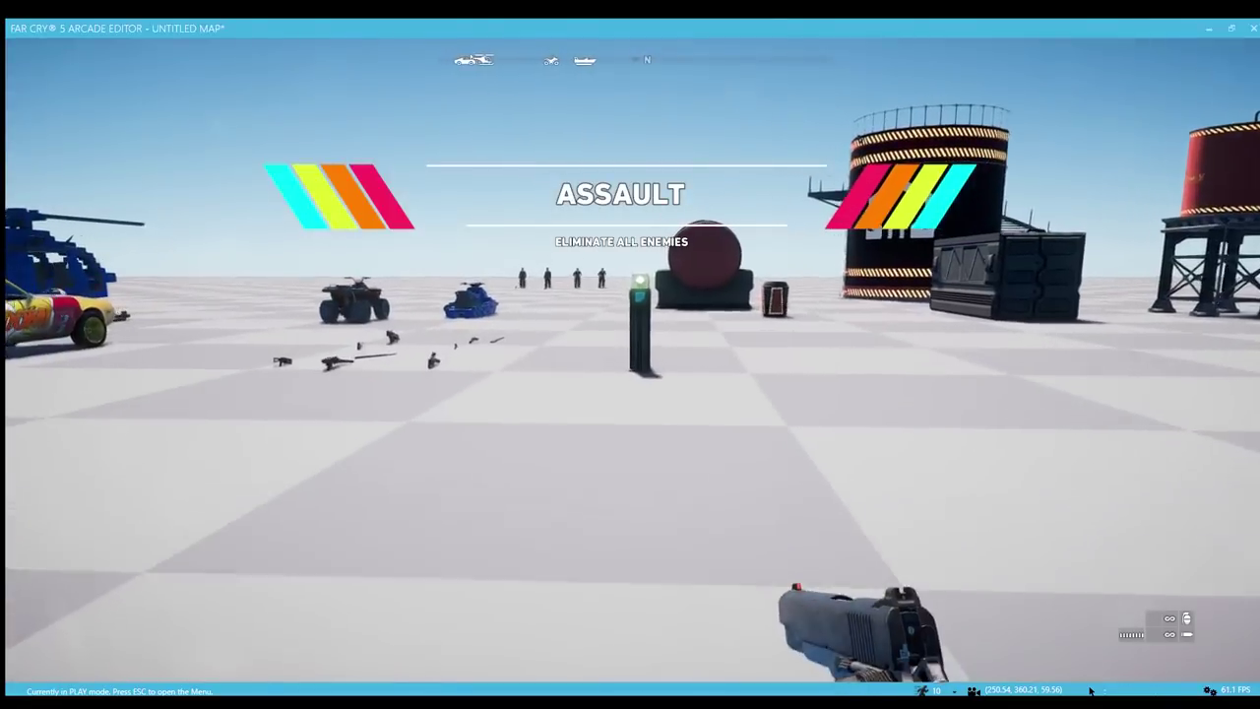
Walk to the placed weapons, take the BZ19, and check the equipped weapons
{"action": "key", "text": "w"}
{"action": "key", "text": "Tab"}
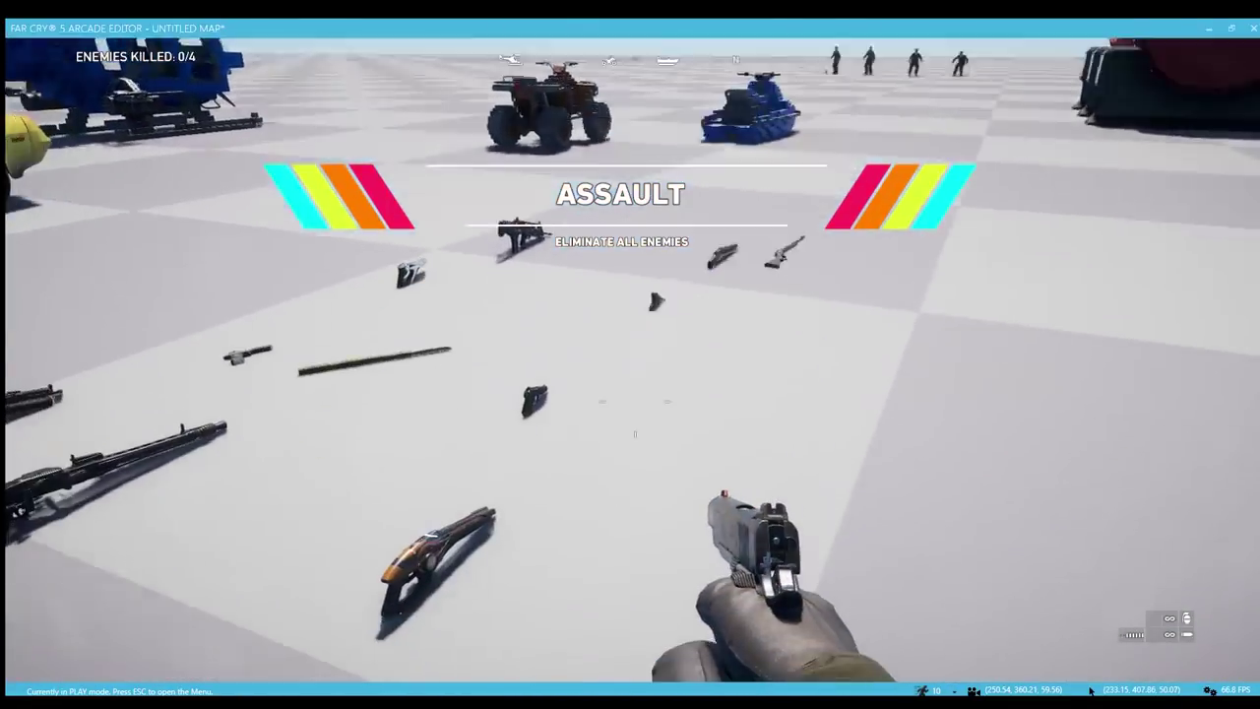
{"action": "key", "text": "w"}
{"action": "key", "text": "e"}
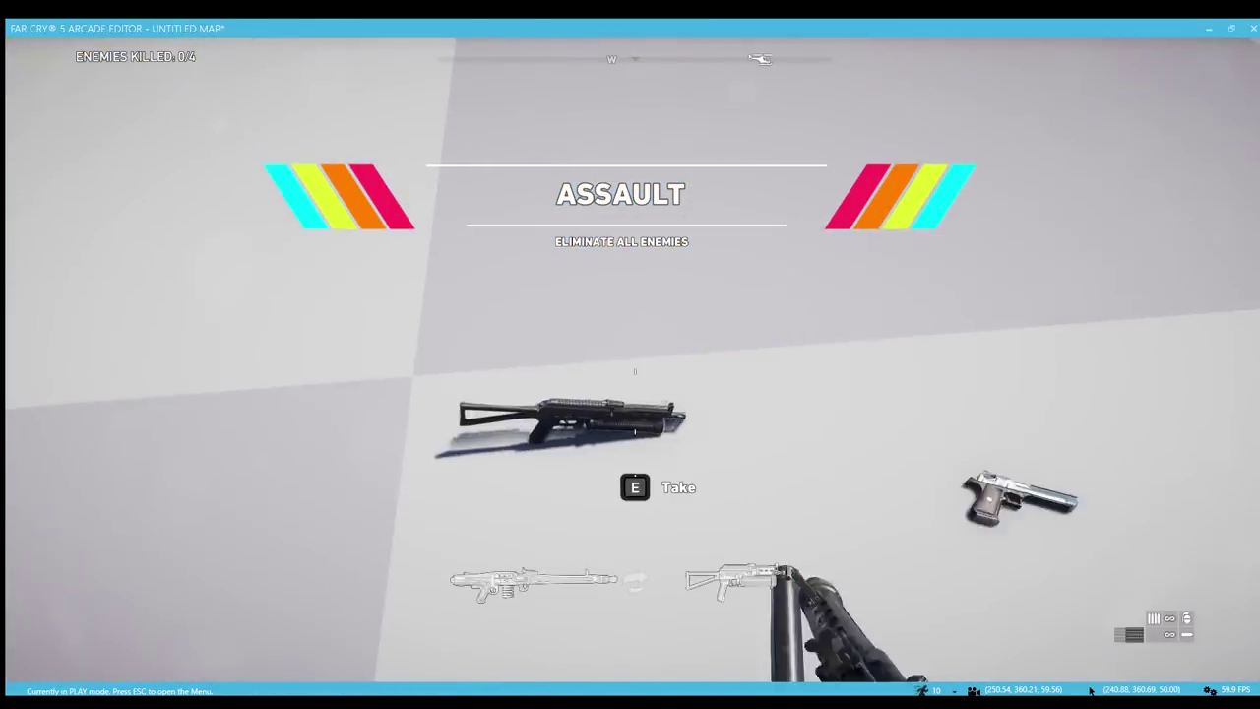
{"action": "key", "text": "Tab"}
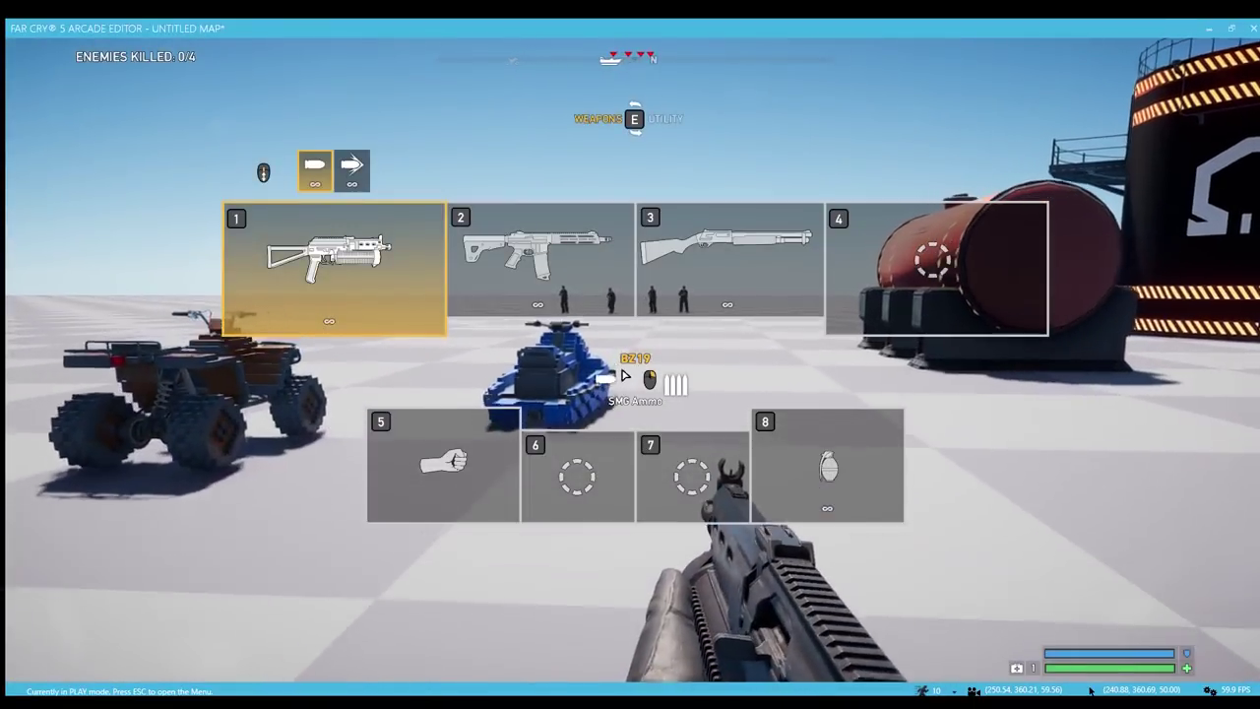
Approach the four enemy officers with the BZ19 and move around them near the storage tank to observe their combat behaviour
{"action": "key", "text": "w"}
{"action": "key", "text": "w"}
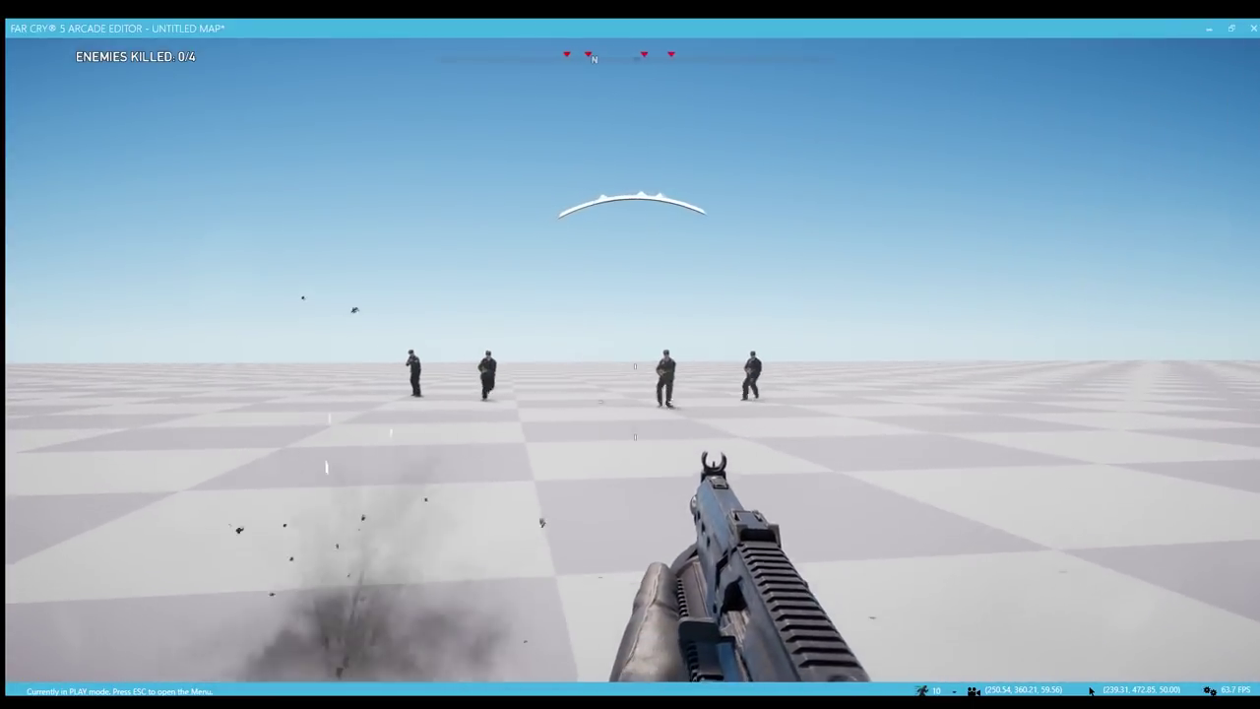
{"action": "key", "text": "w"}
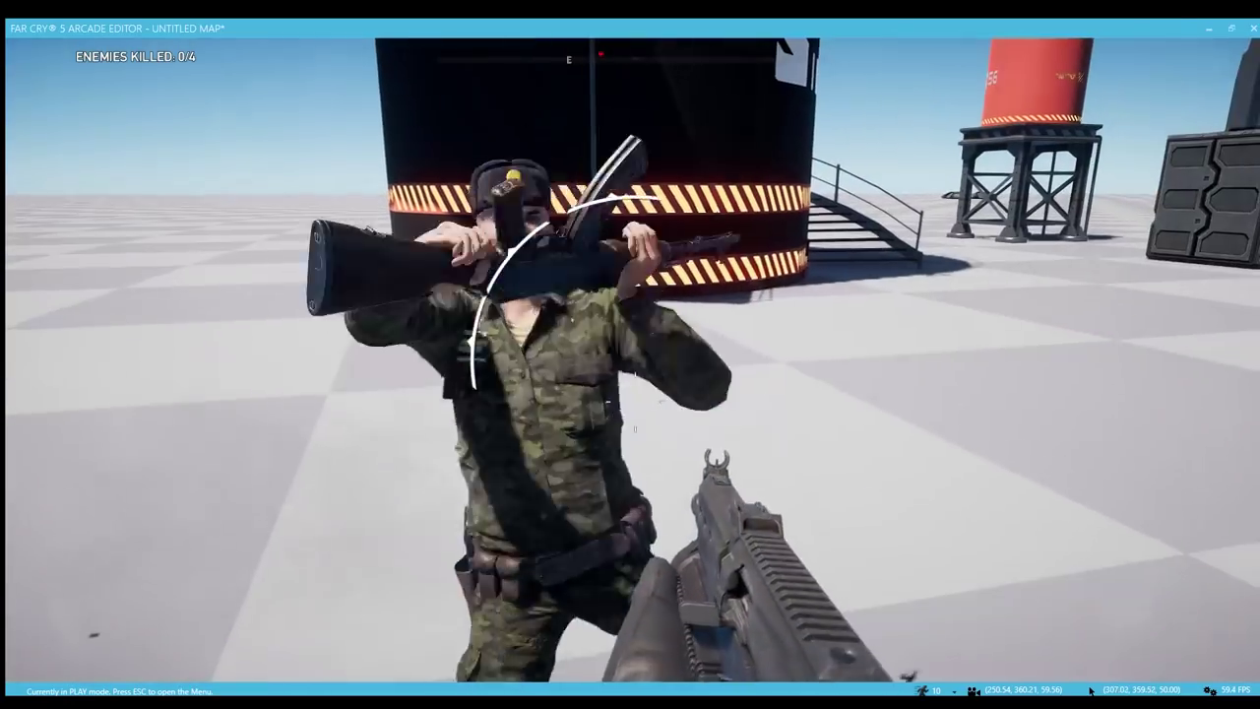
{"action": "key", "text": "s"}
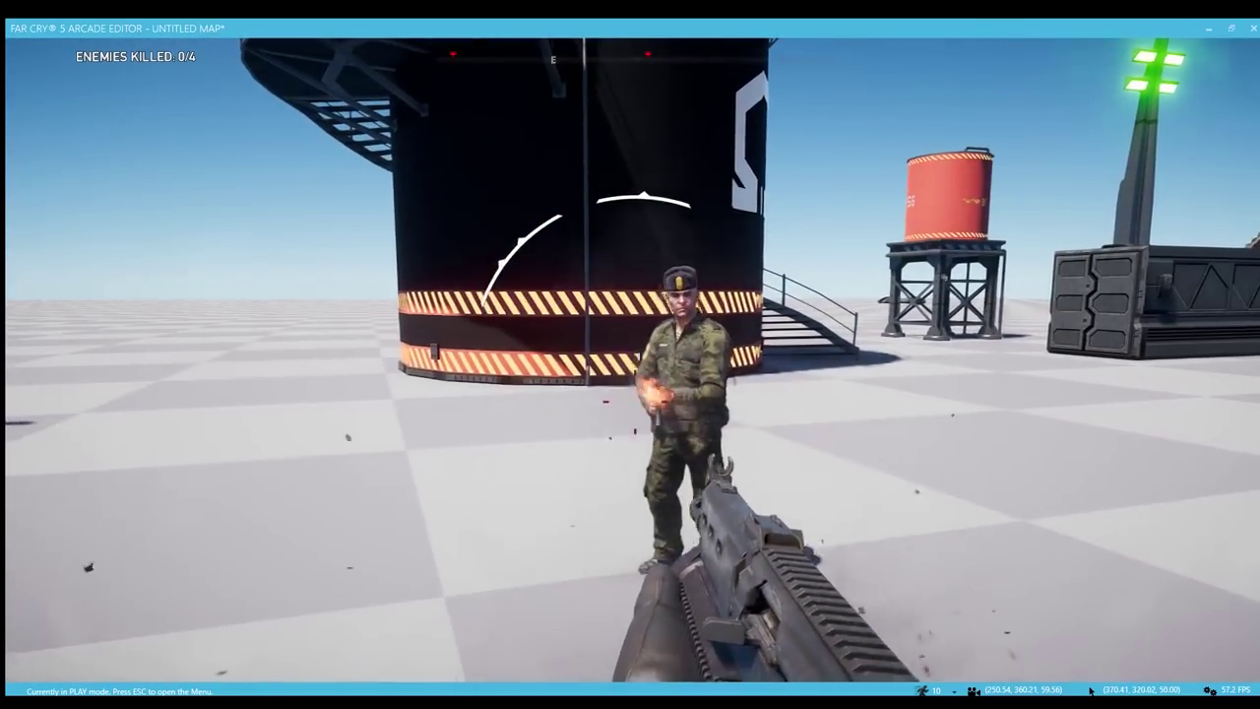
{"action": "key", "text": "w"}
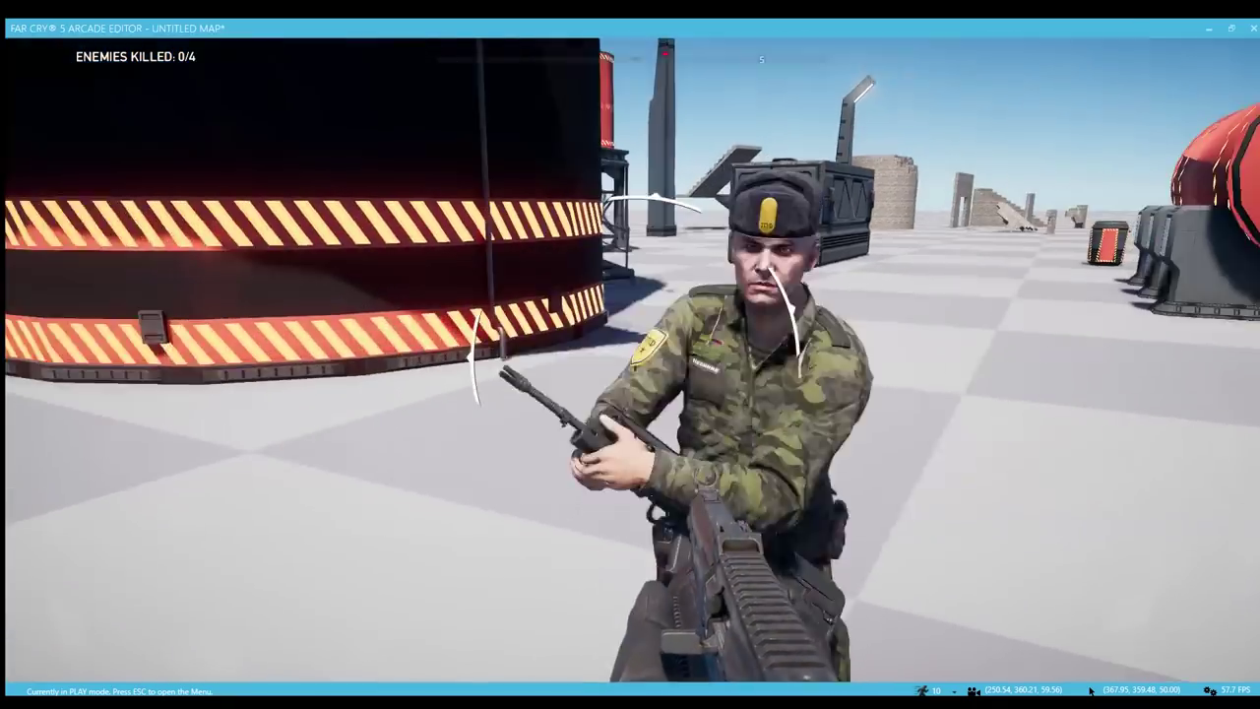
{"action": "key", "text": "s"}
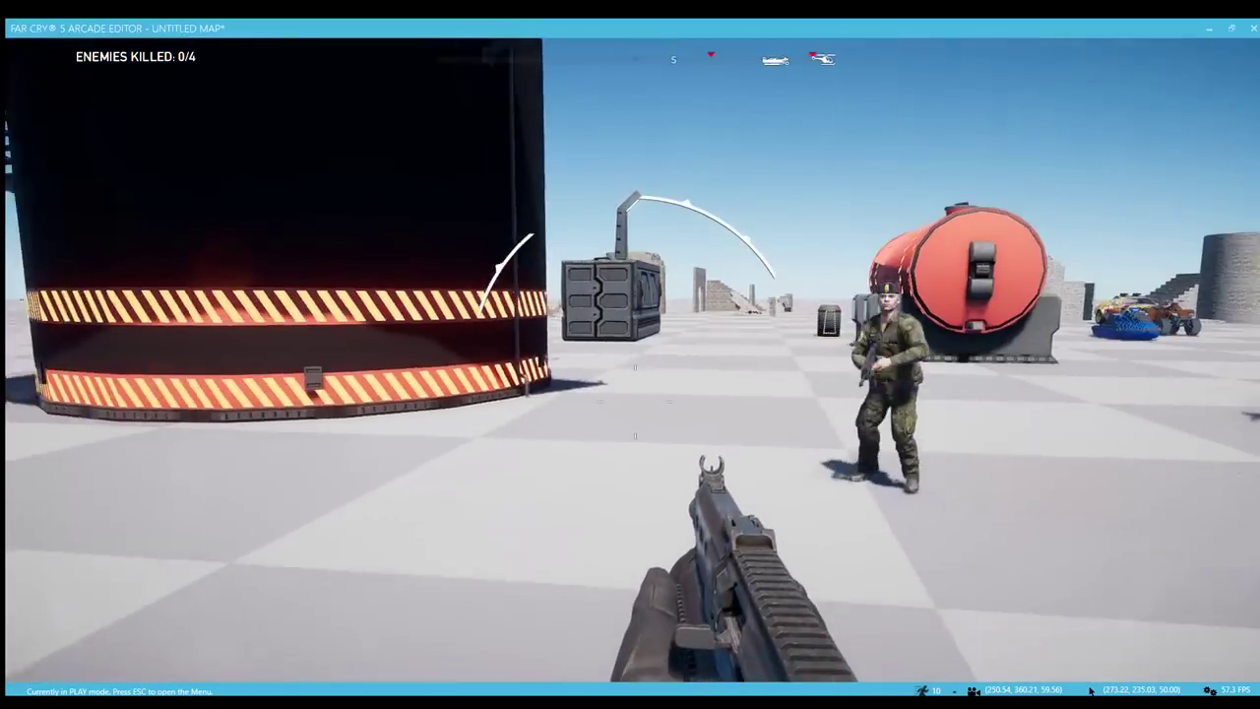
{"action": "key", "text": "w"}
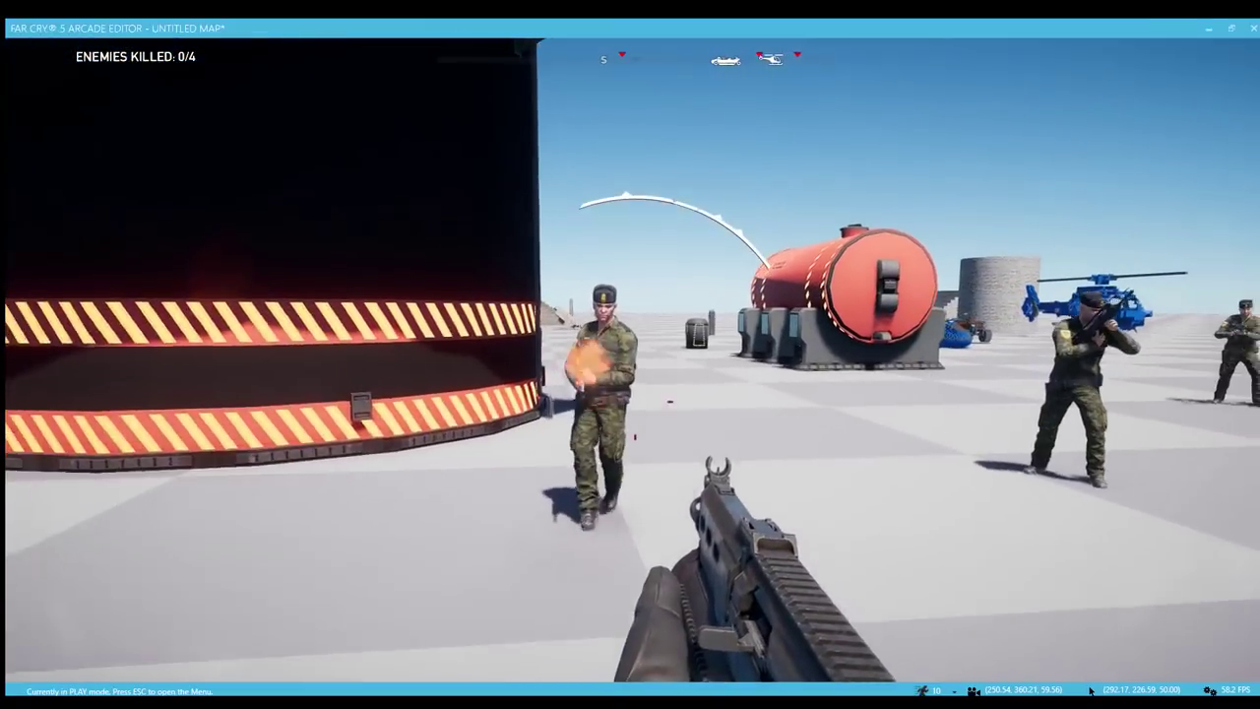
{"action": "key", "text": "w"}
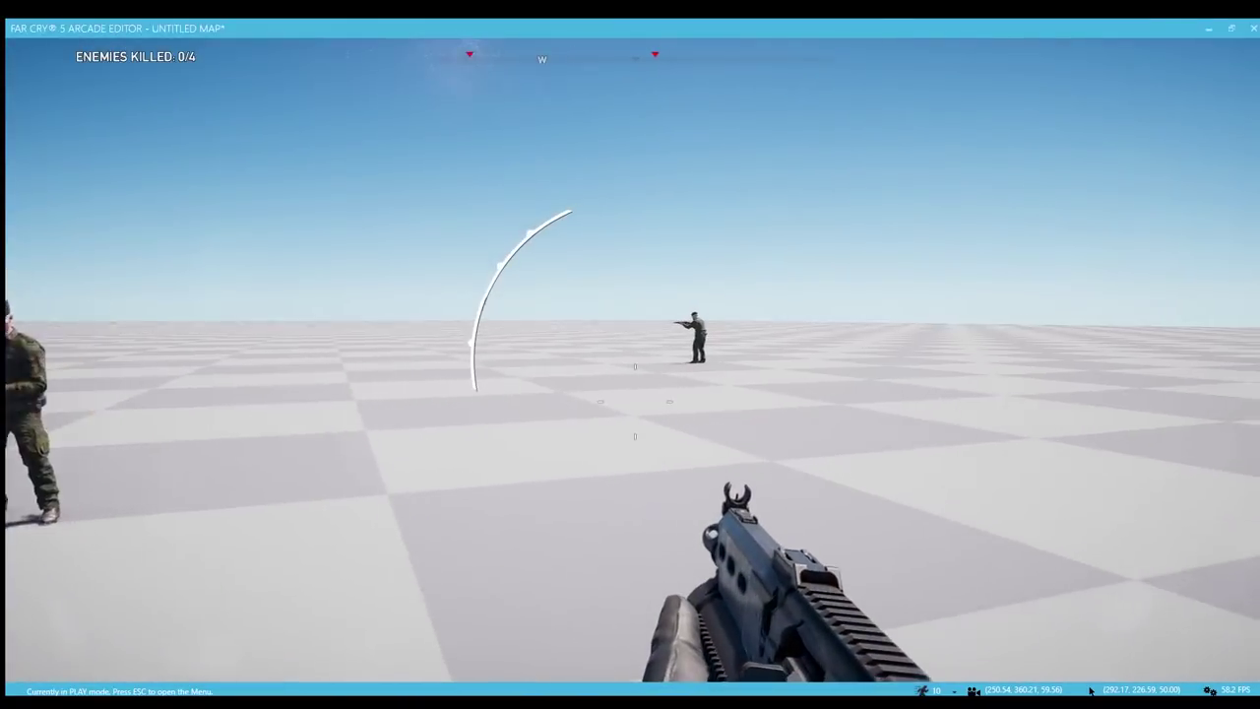
{"action": "key", "text": "w"}
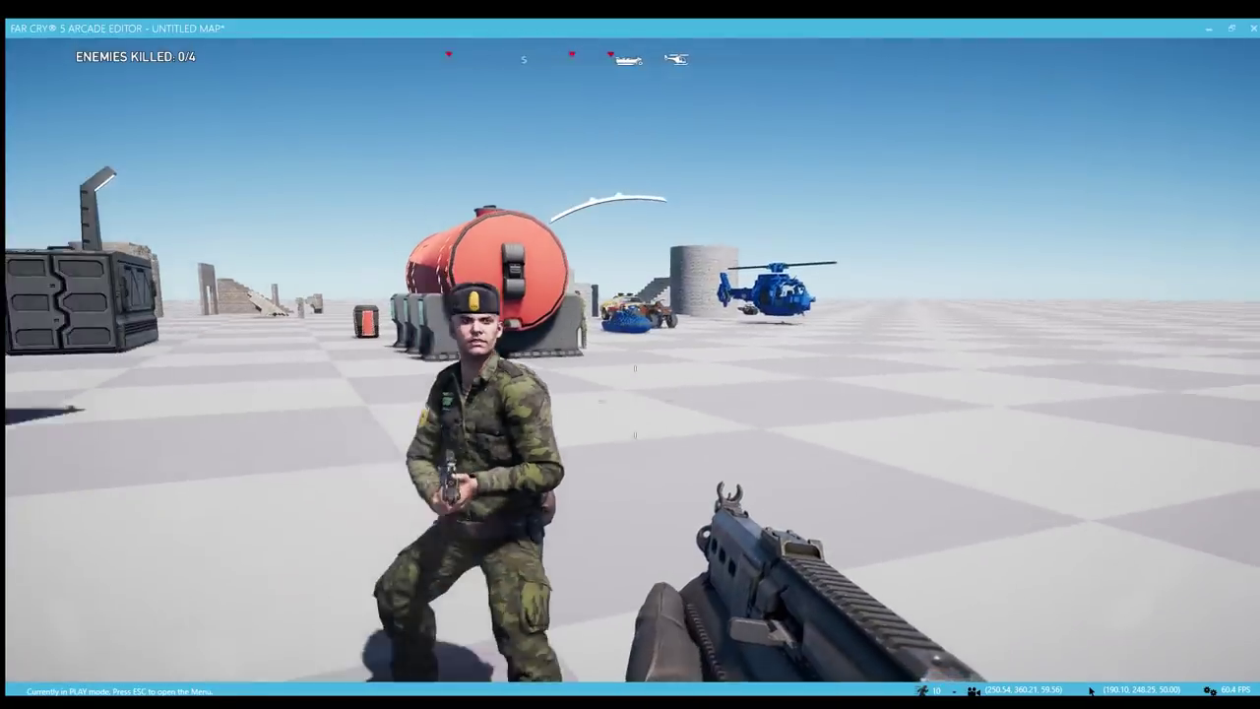
Shoot the nearby enemy officer with the BZ19, reload, and aim and fire at the remaining officers
{"action": "left_click", "coordinate": [635, 359]}
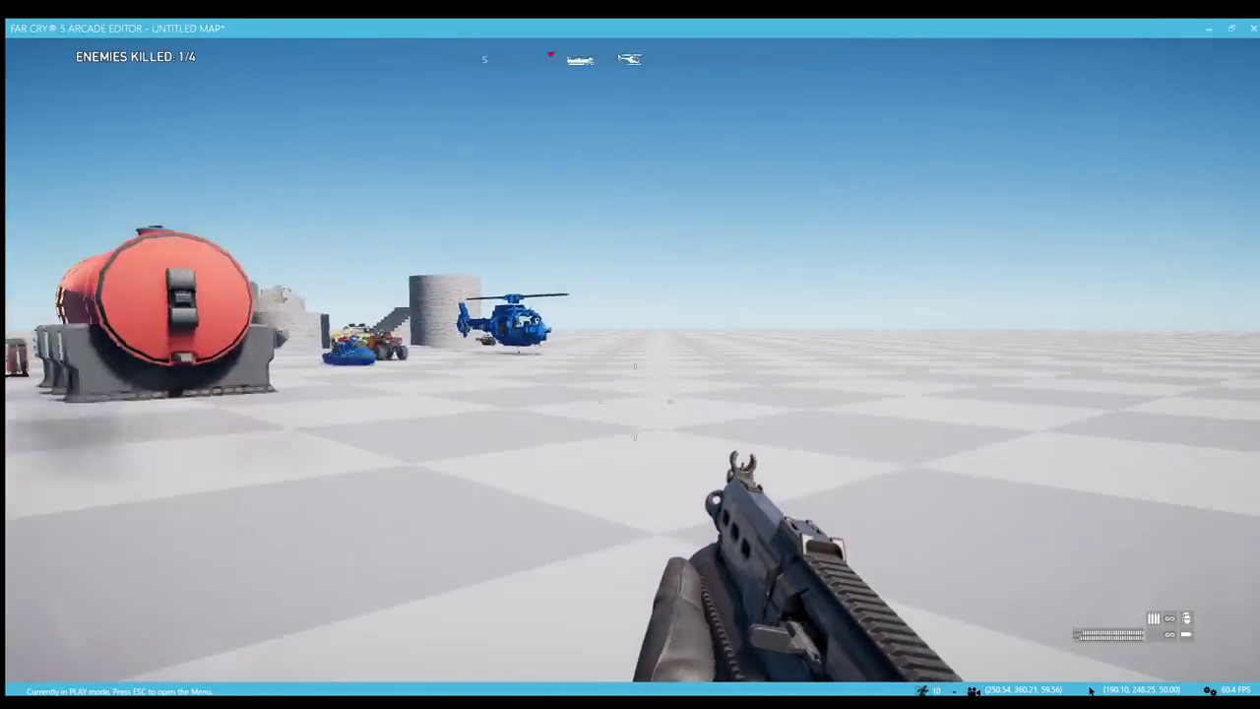
{"action": "key", "text": "r"}
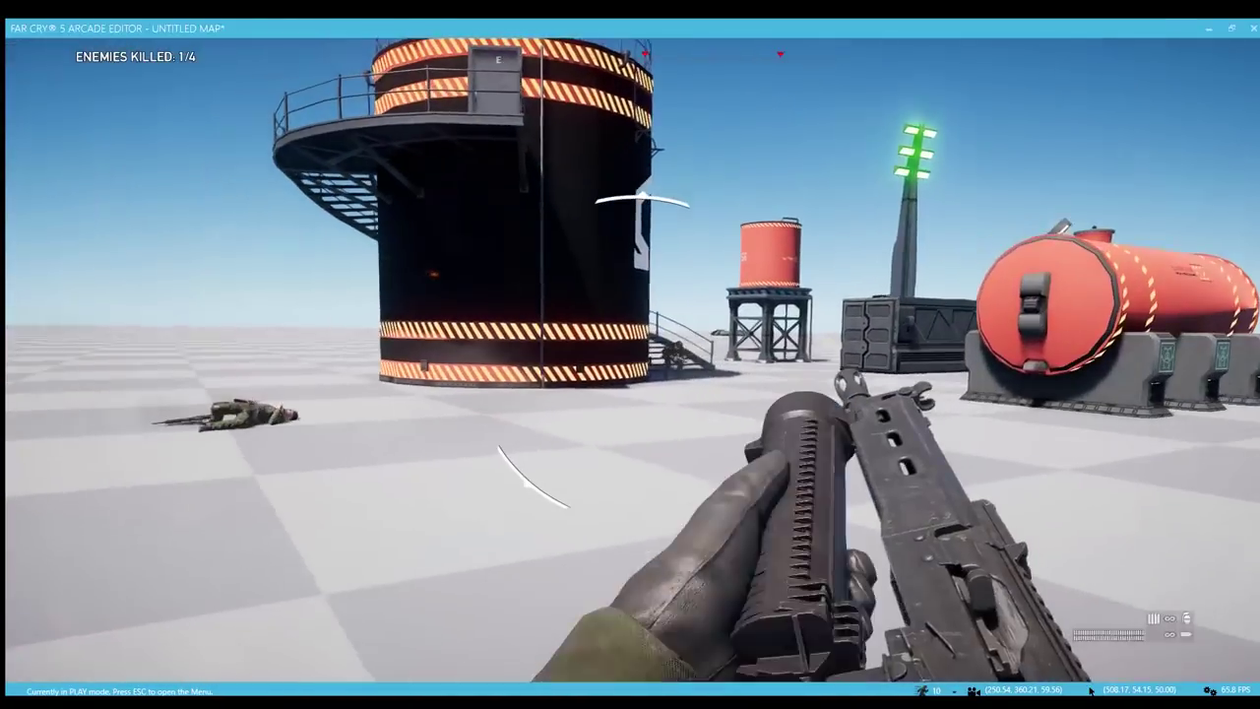
{"action": "key", "text": "w"}
{"action": "right_click", "coordinate": [633, 360]}
{"action": "left_click", "coordinate": [632, 360]}
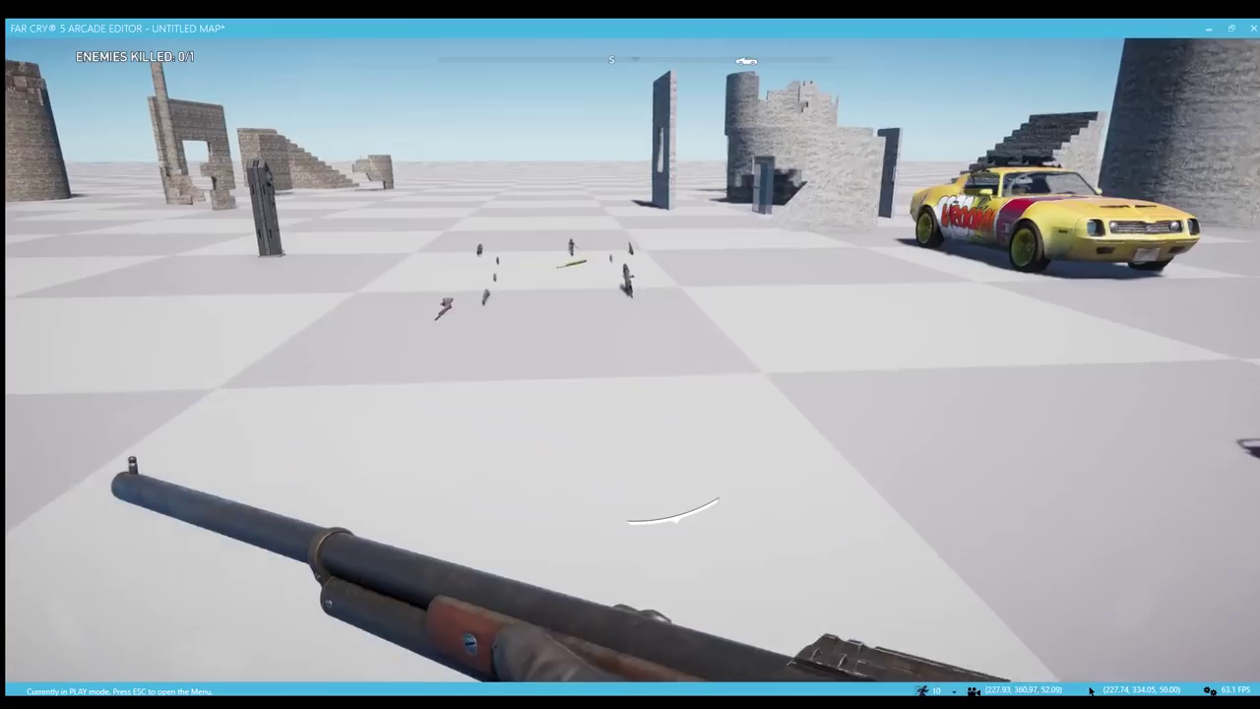
Return to the placed weapons and test-fire the shotgun and the bullpup assault rifle, reloading after firing
{"action": "key", "text": "w"}
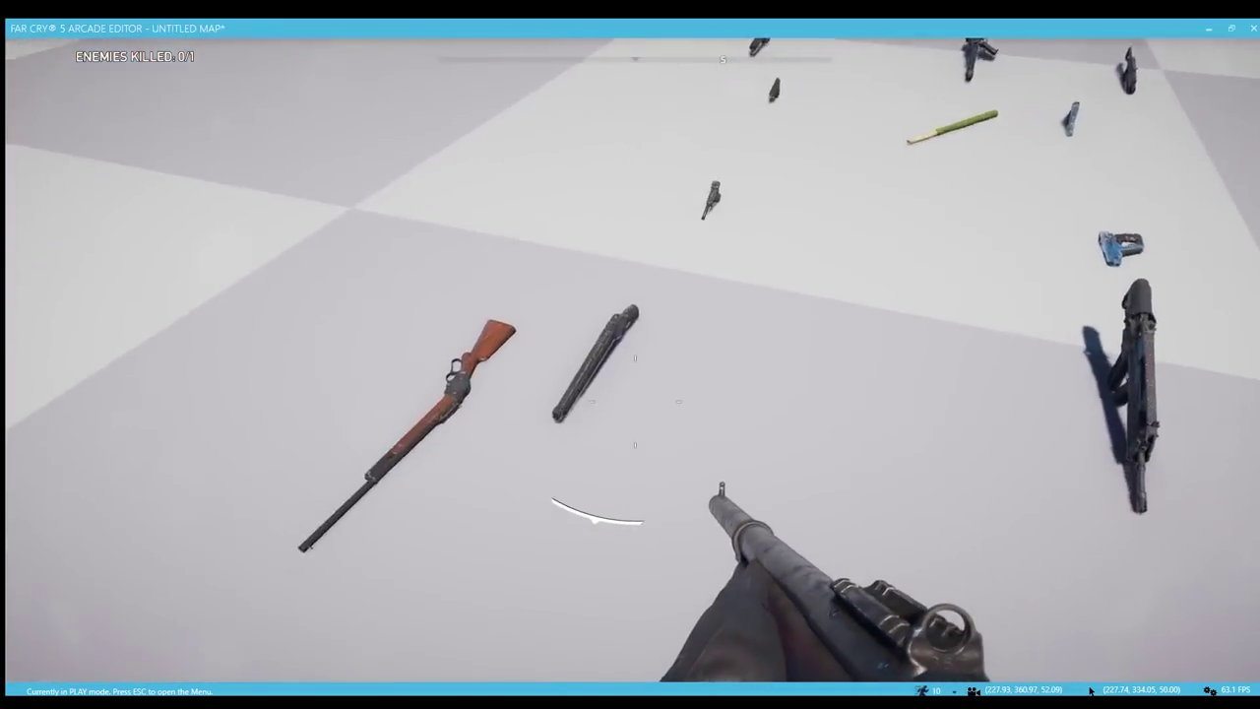
{"action": "key", "text": "w"}
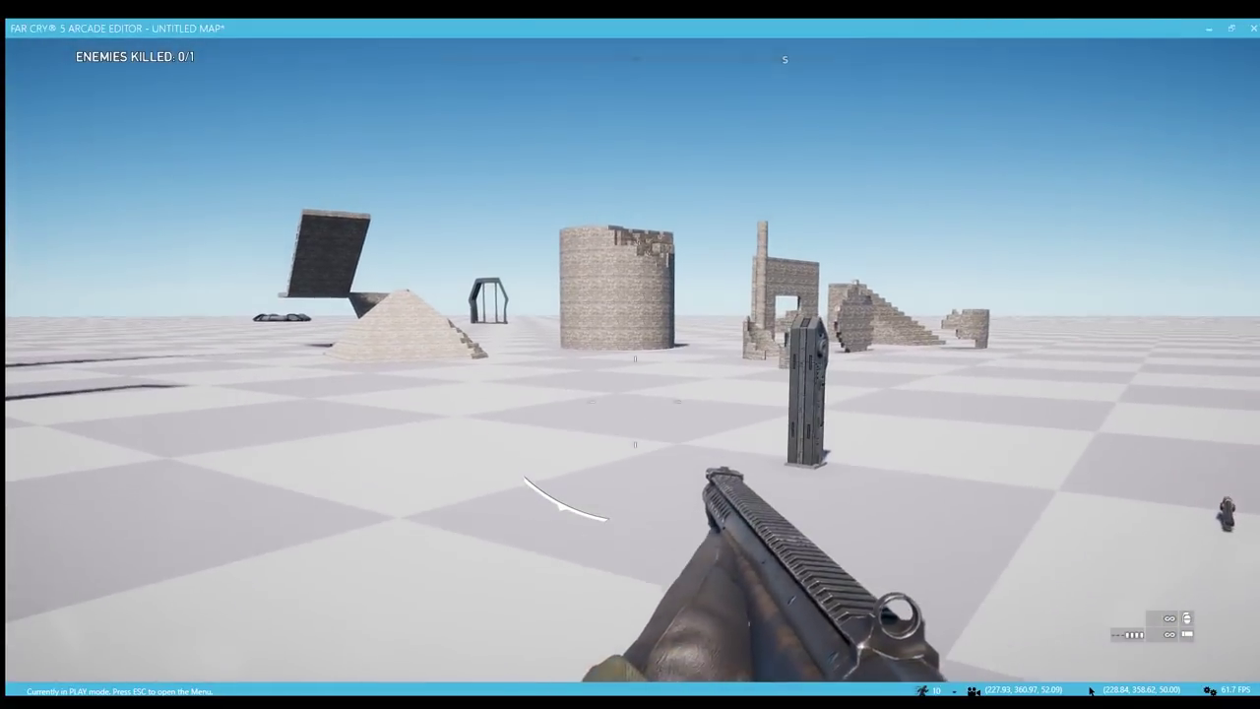
{"action": "left_click", "coordinate": [1091, 690]}
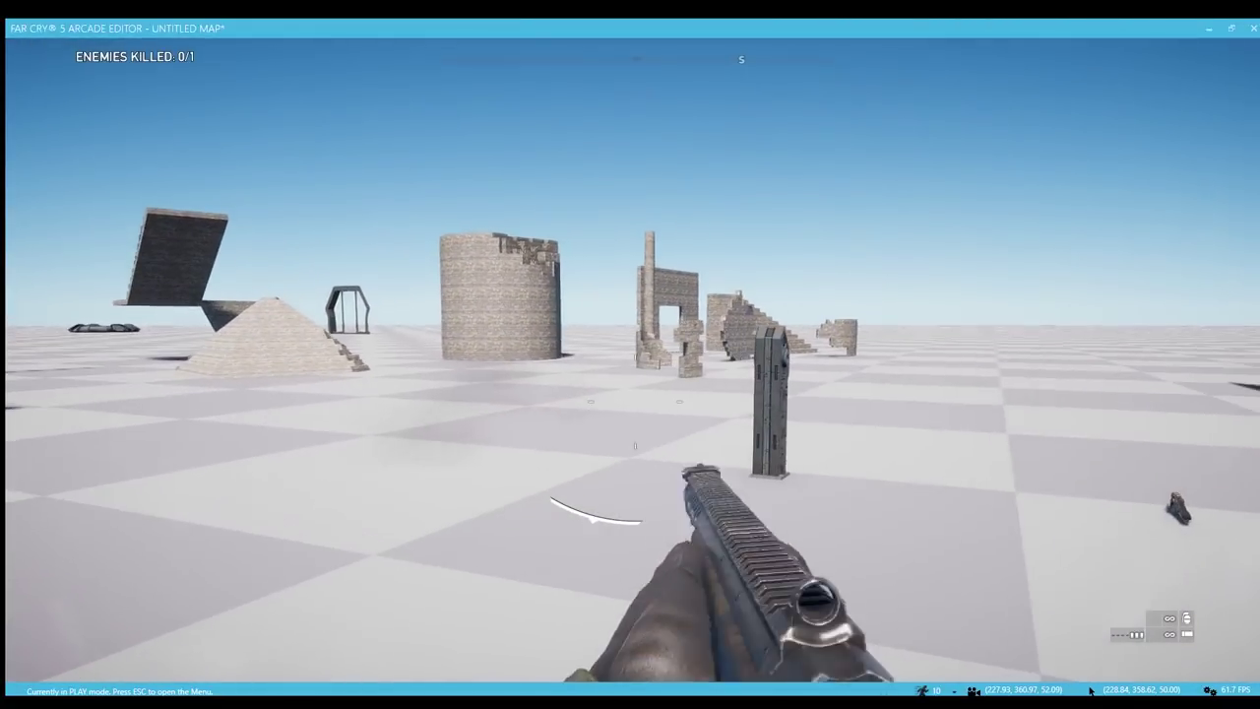
{"action": "left_click", "coordinate": [636, 402]}
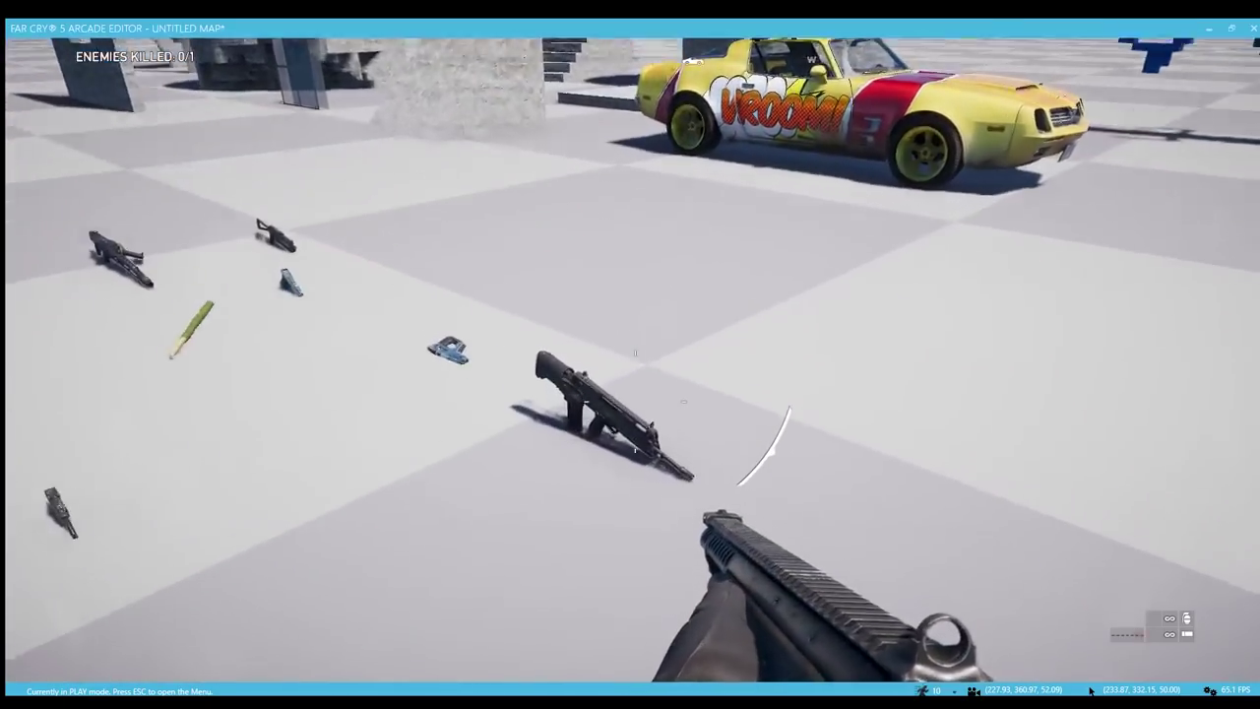
{"action": "key", "text": "e"}
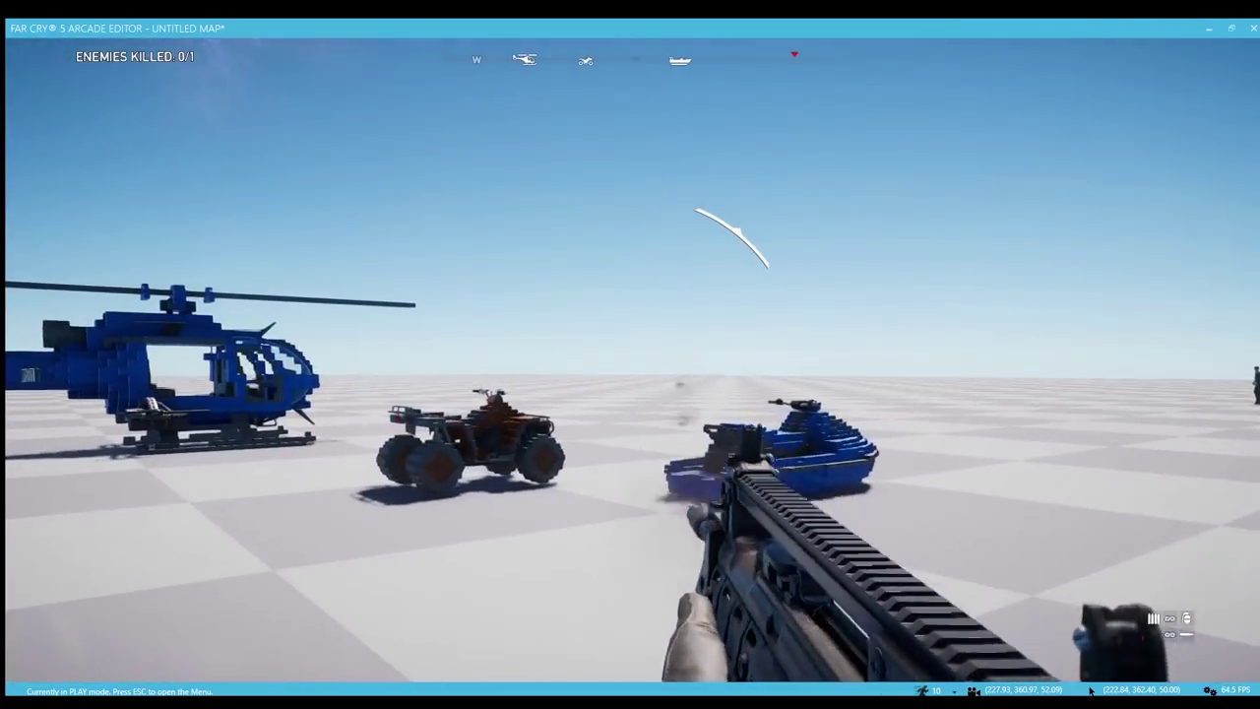
{"action": "key", "text": "r"}
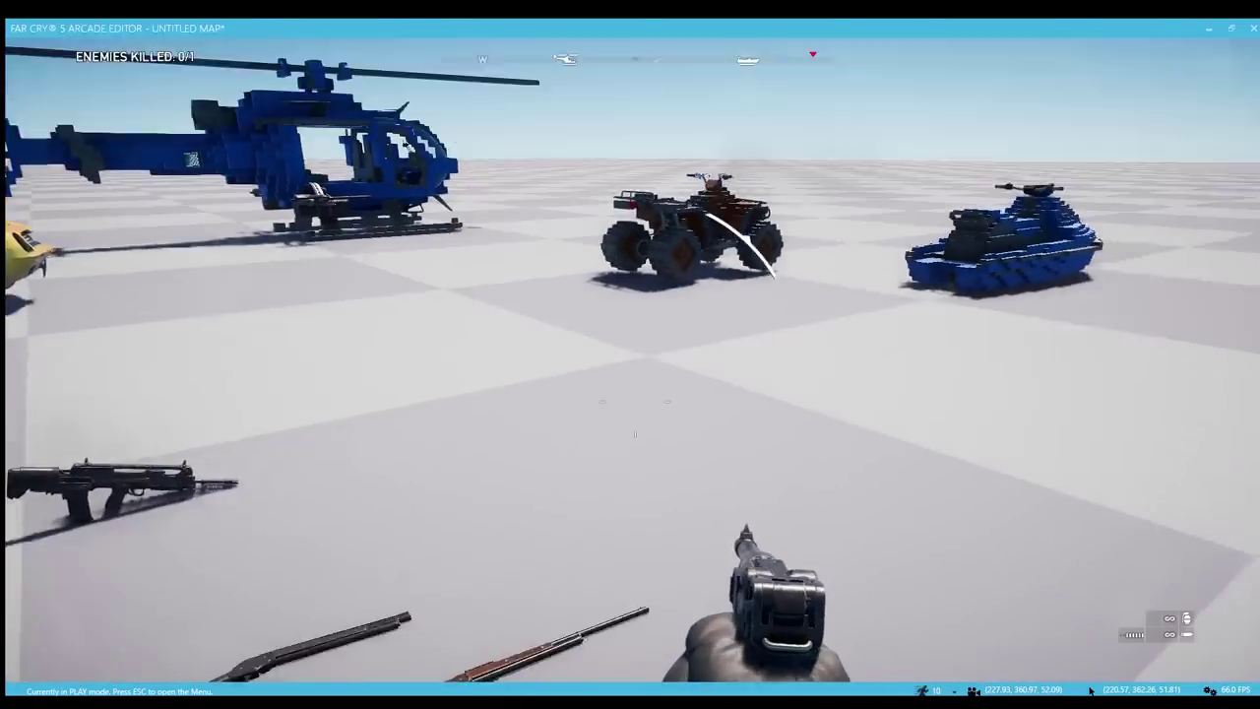
Test-fire the slim-barrelled pistol towards the vehicles, both from the hip and while aiming down its sights
{"action": "left_click", "coordinate": [635, 402]}
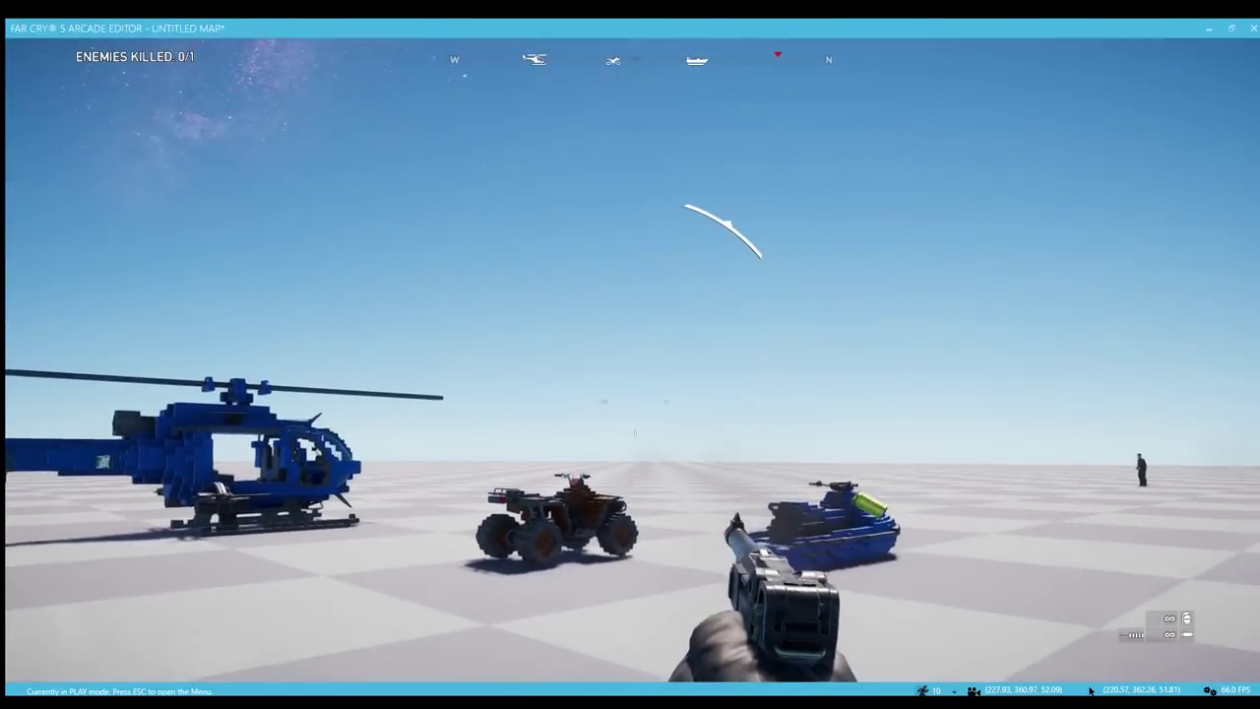
{"action": "right_click", "coordinate": [636, 402]}
{"action": "left_click", "coordinate": [635, 402]}
{"action": "left_click", "coordinate": [633, 394]}
{"action": "left_click", "coordinate": [633, 394]}
{"action": "left_click", "coordinate": [633, 394]}
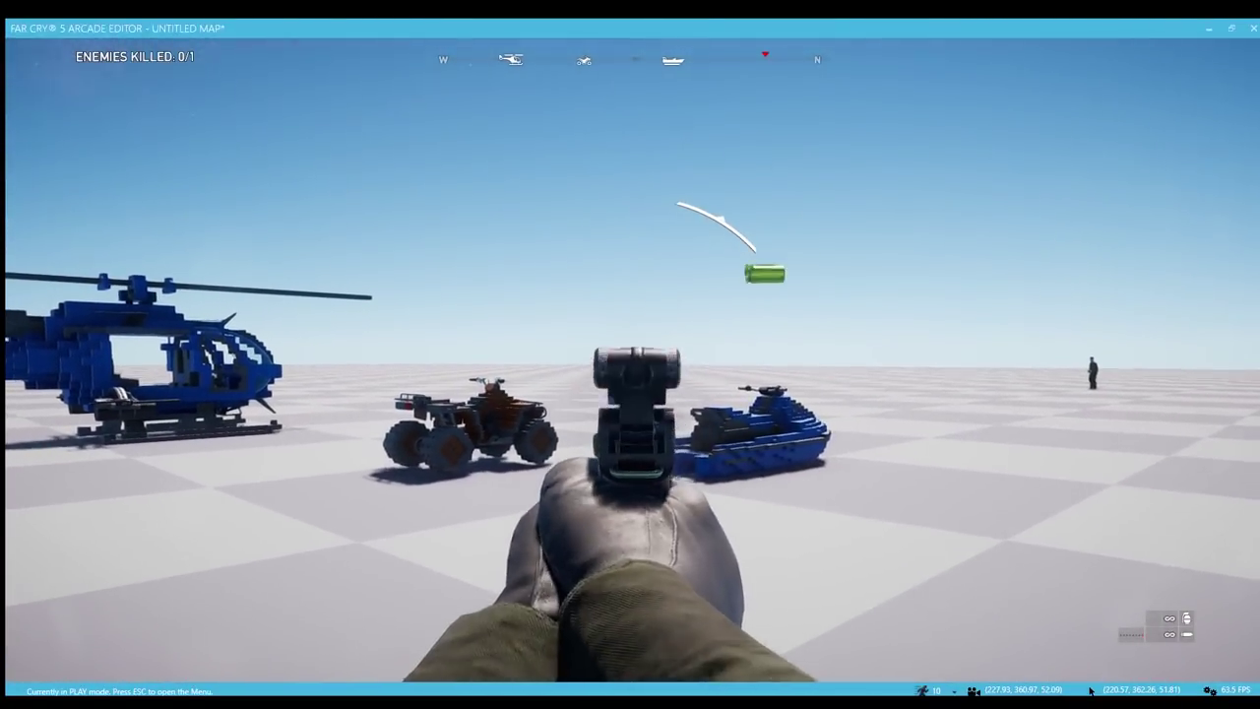
Swap to the blue alien pistol from the placed weapons and fire it at the quad bike while aiming
{"action": "key", "text": "w"}
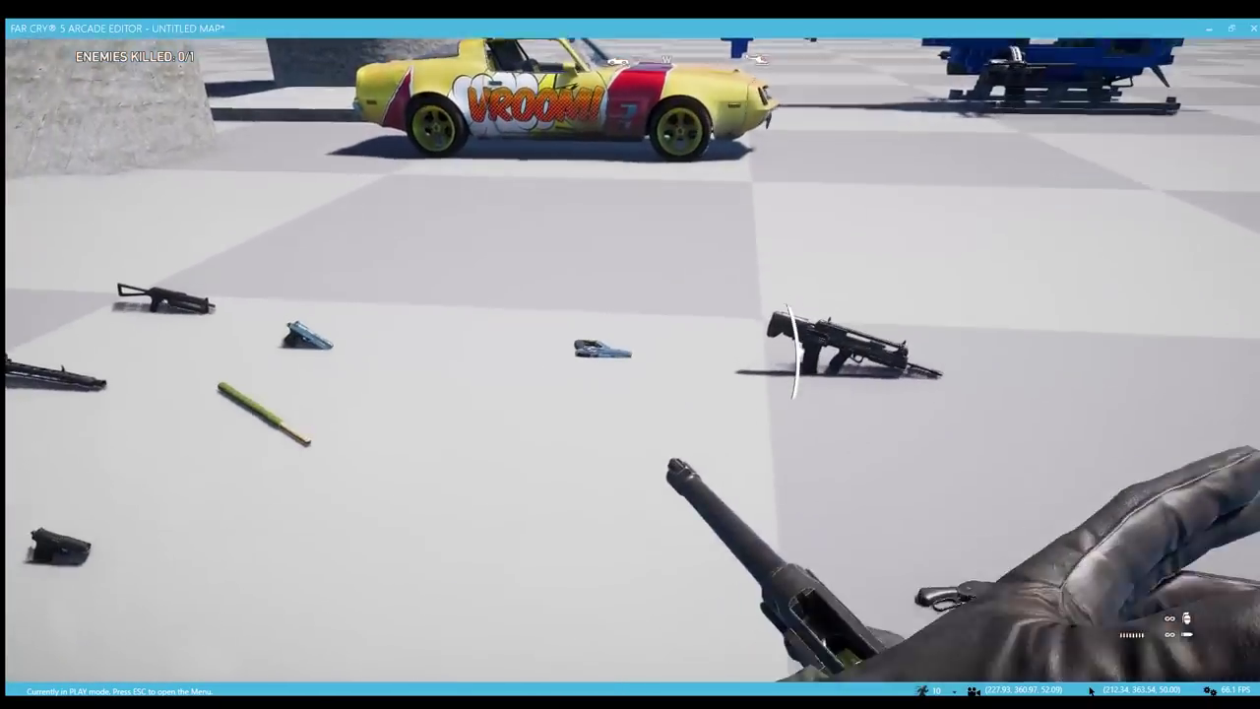
{"action": "key", "text": "e"}
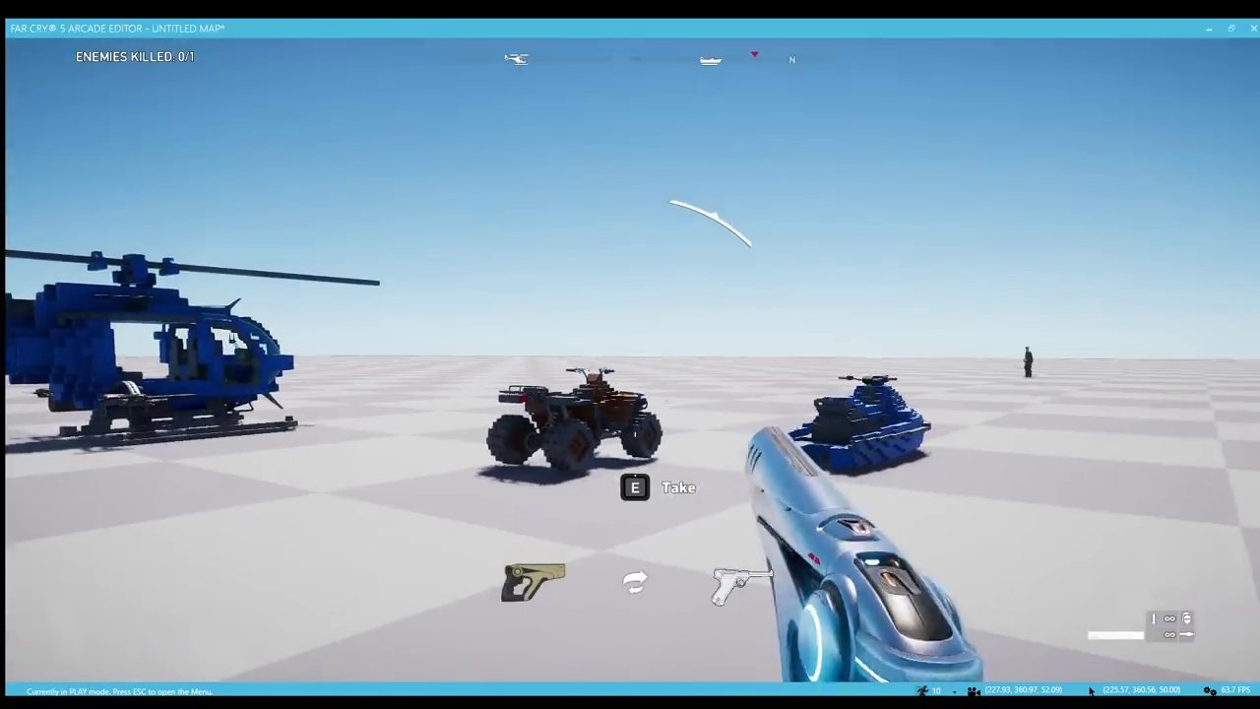
{"action": "left_click", "coordinate": [633, 394]}
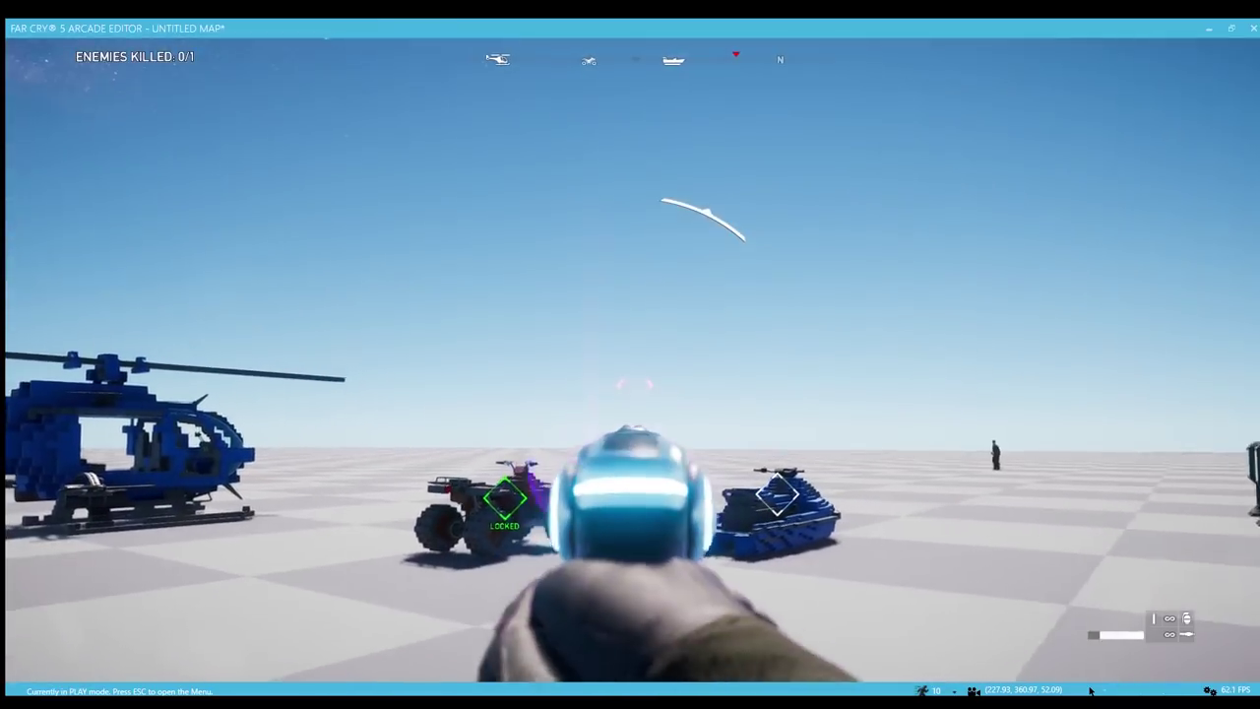
{"action": "left_click", "coordinate": [634, 394]}
{"action": "right_click", "coordinate": [633, 394]}
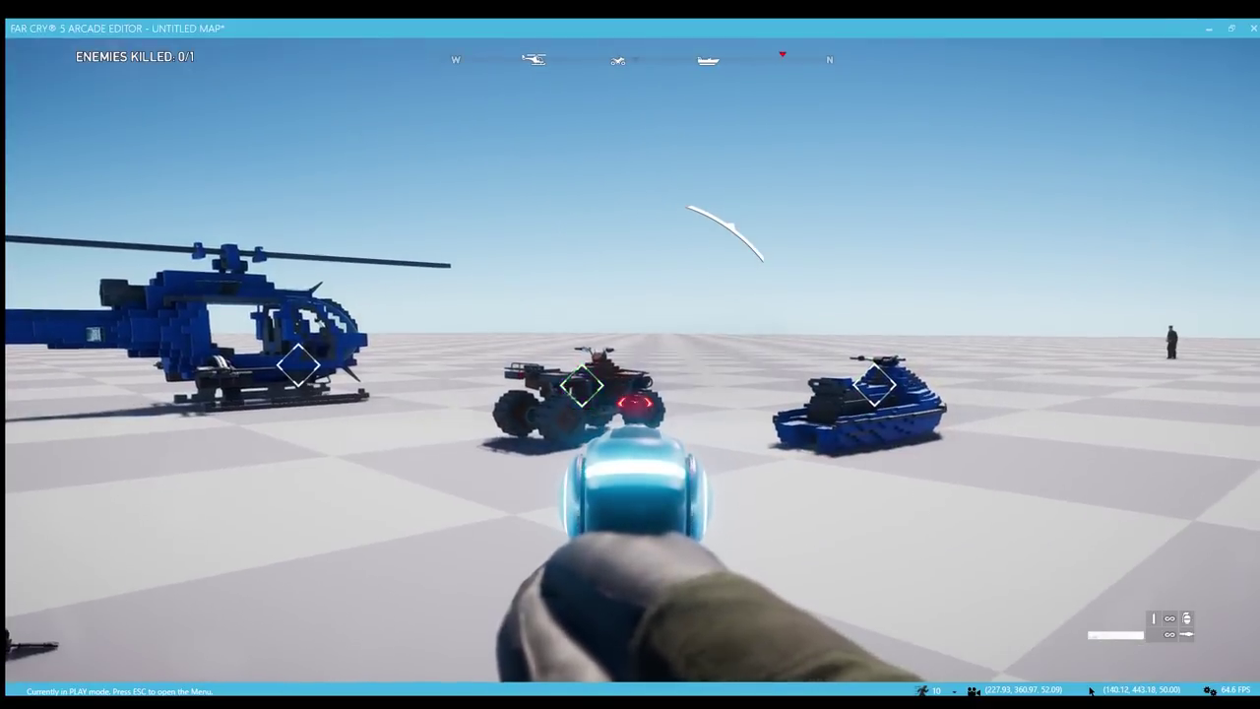
{"action": "left_click", "coordinate": [634, 394]}
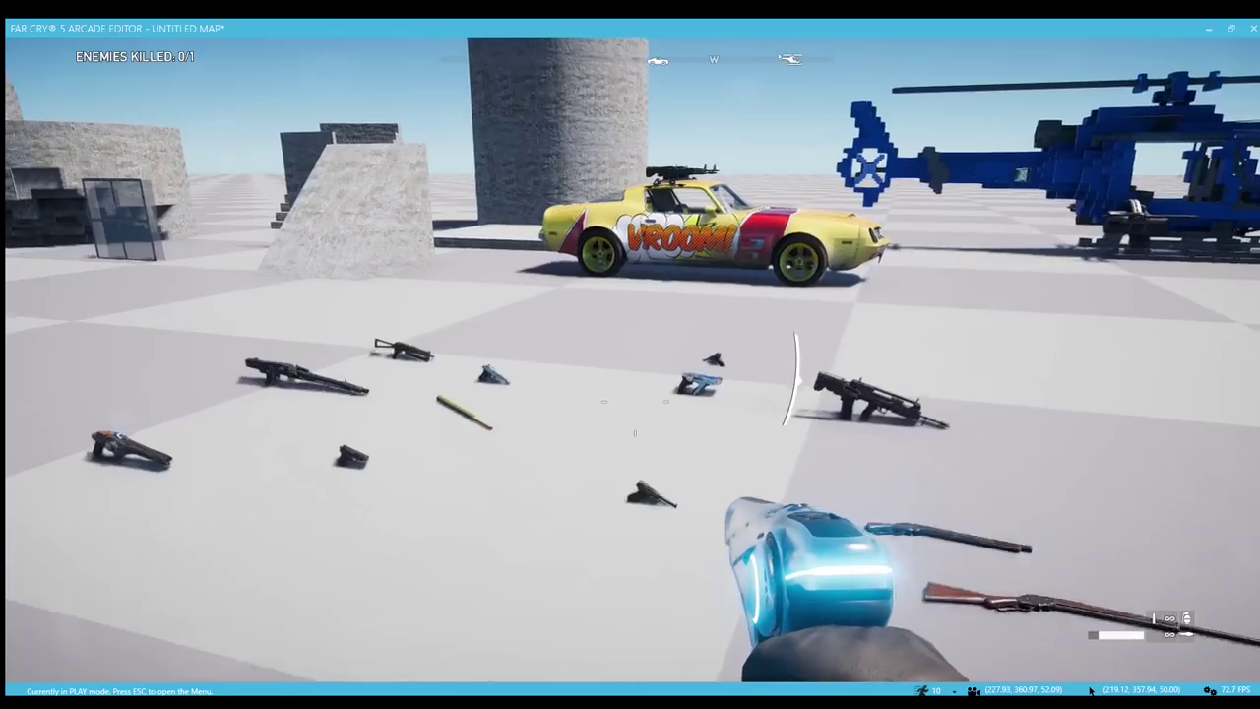
Take the black pistol and test-fire it, and pick up and try out the green bamboo stick
{"action": "key", "text": "w"}
{"action": "key", "text": "e"}
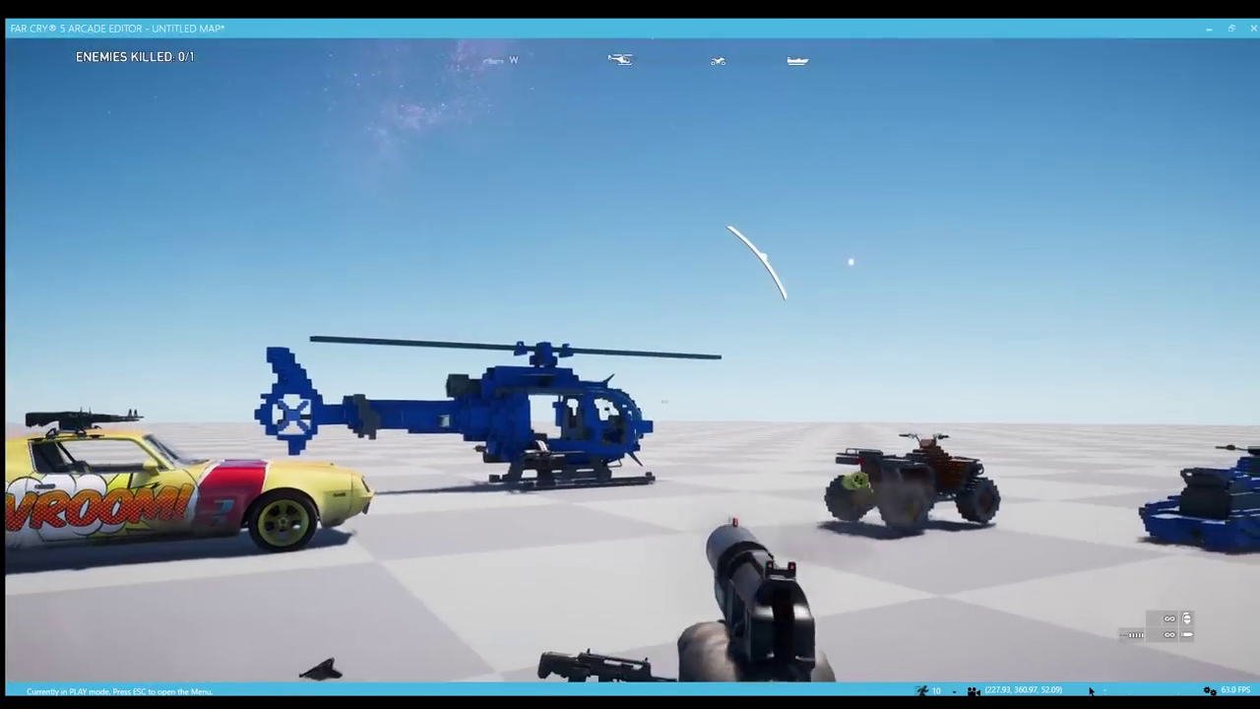
{"action": "left_click", "coordinate": [633, 393]}
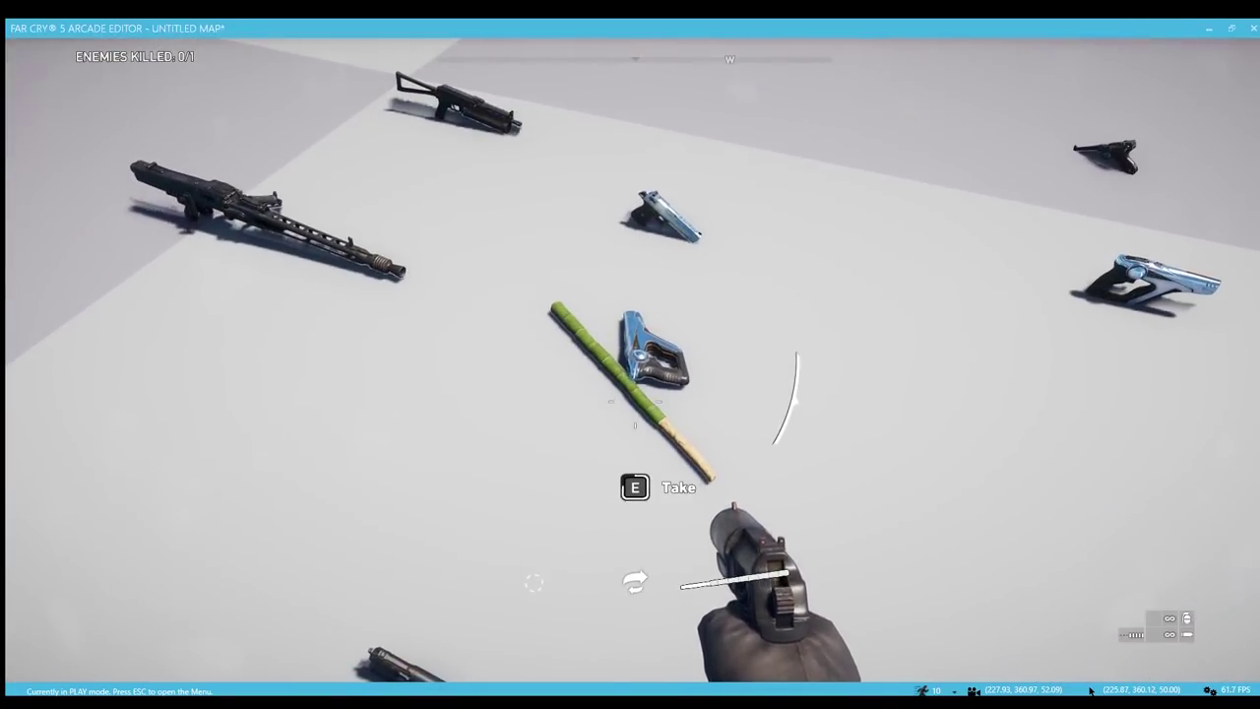
{"action": "key", "text": "e"}
{"action": "right_click", "coordinate": [636, 400]}
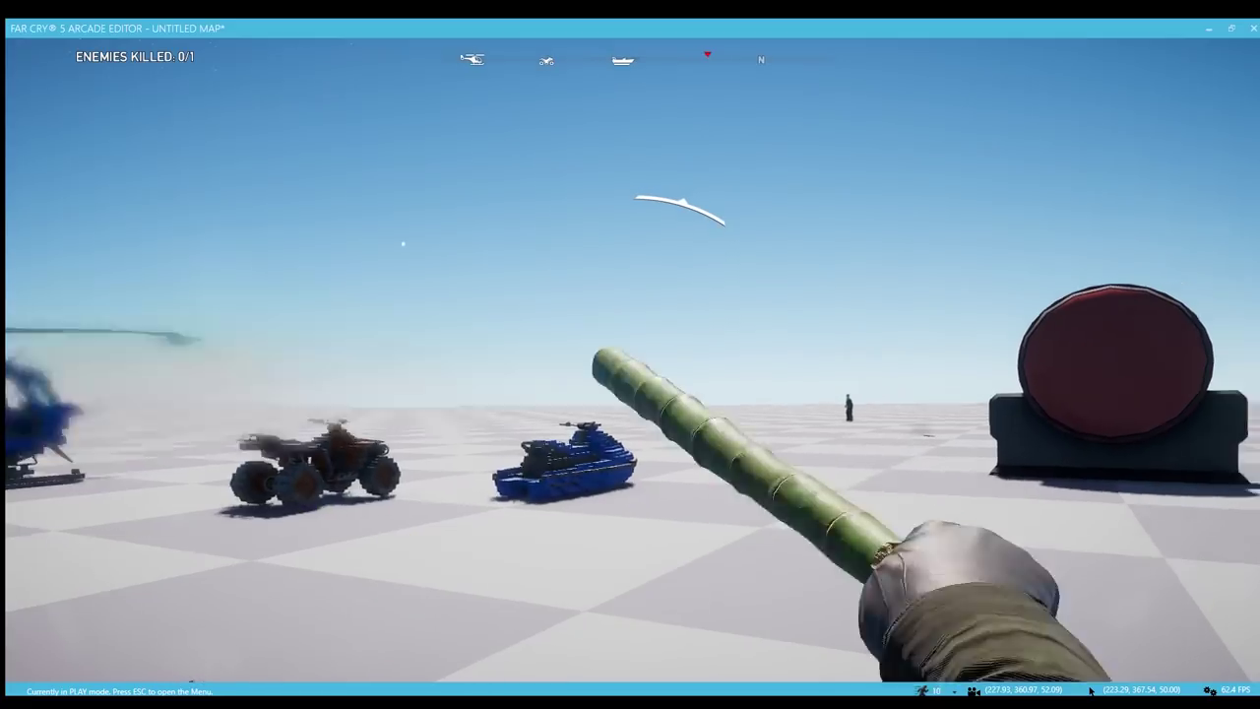
Aim and fire several shots with the blue semi-automatic pistol across the open ground, and reload it
{"action": "key", "text": "w"}
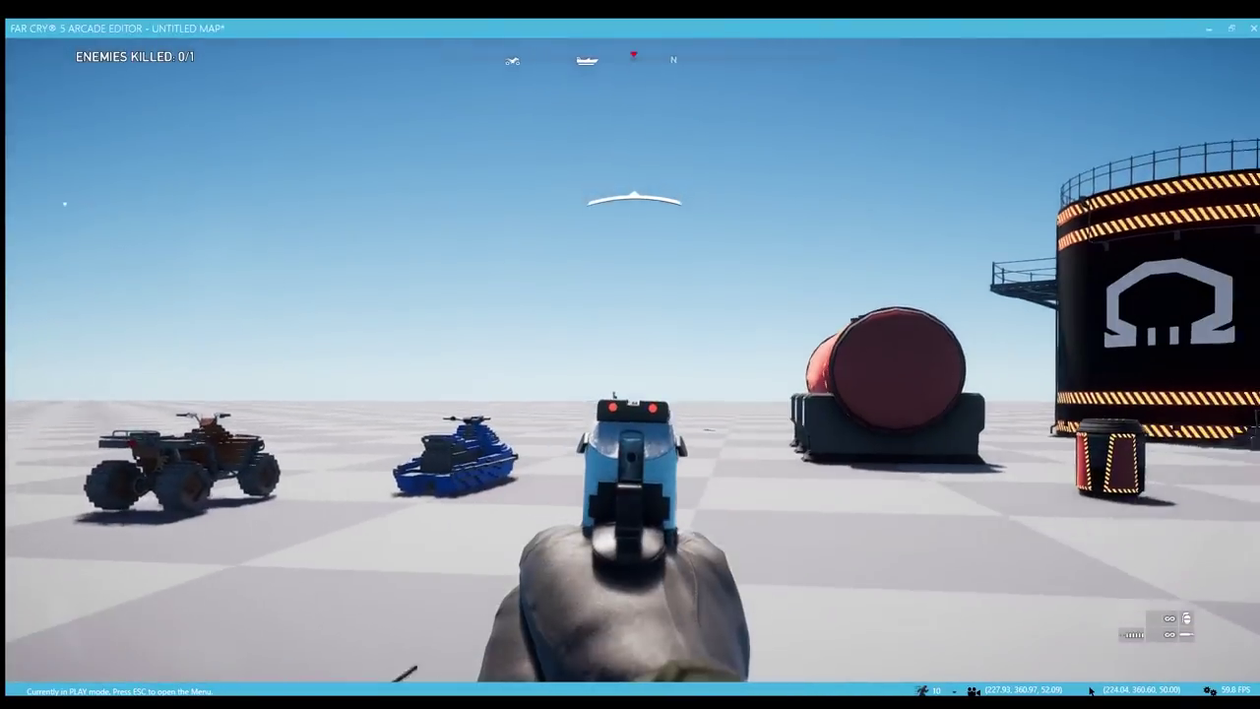
{"action": "left_click", "coordinate": [633, 360]}
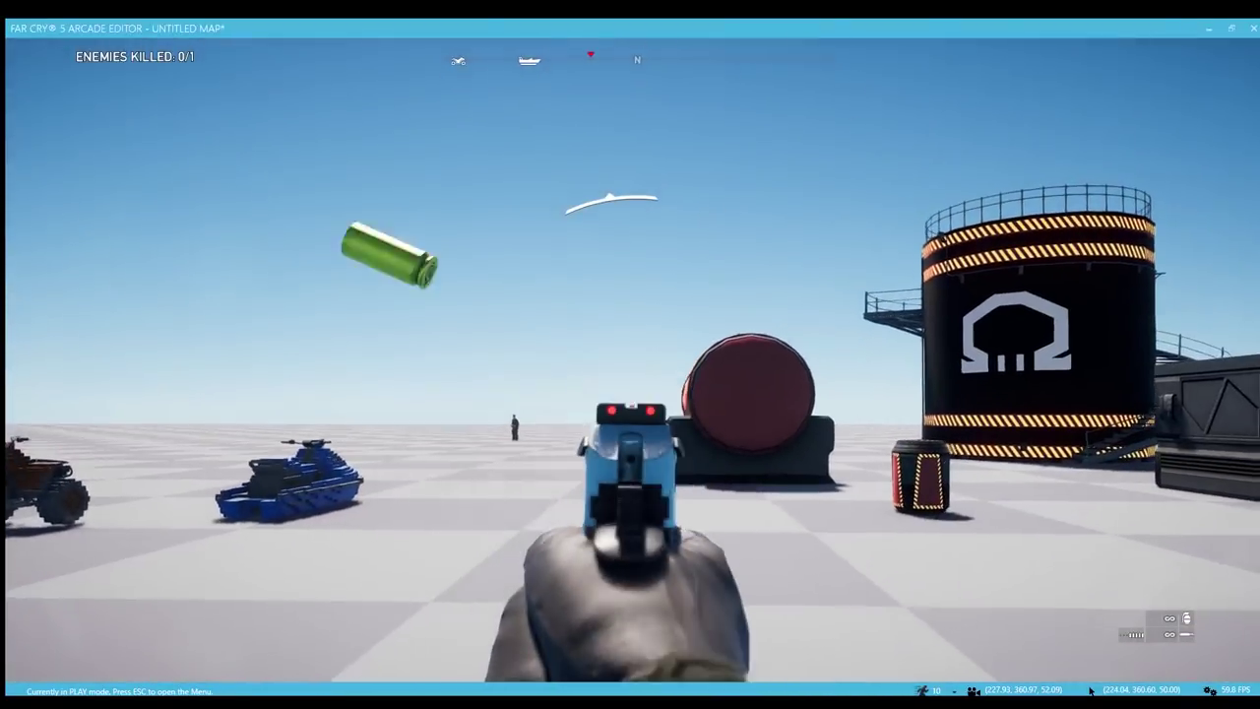
{"action": "left_click", "coordinate": [633, 360]}
{"action": "left_click", "coordinate": [633, 360]}
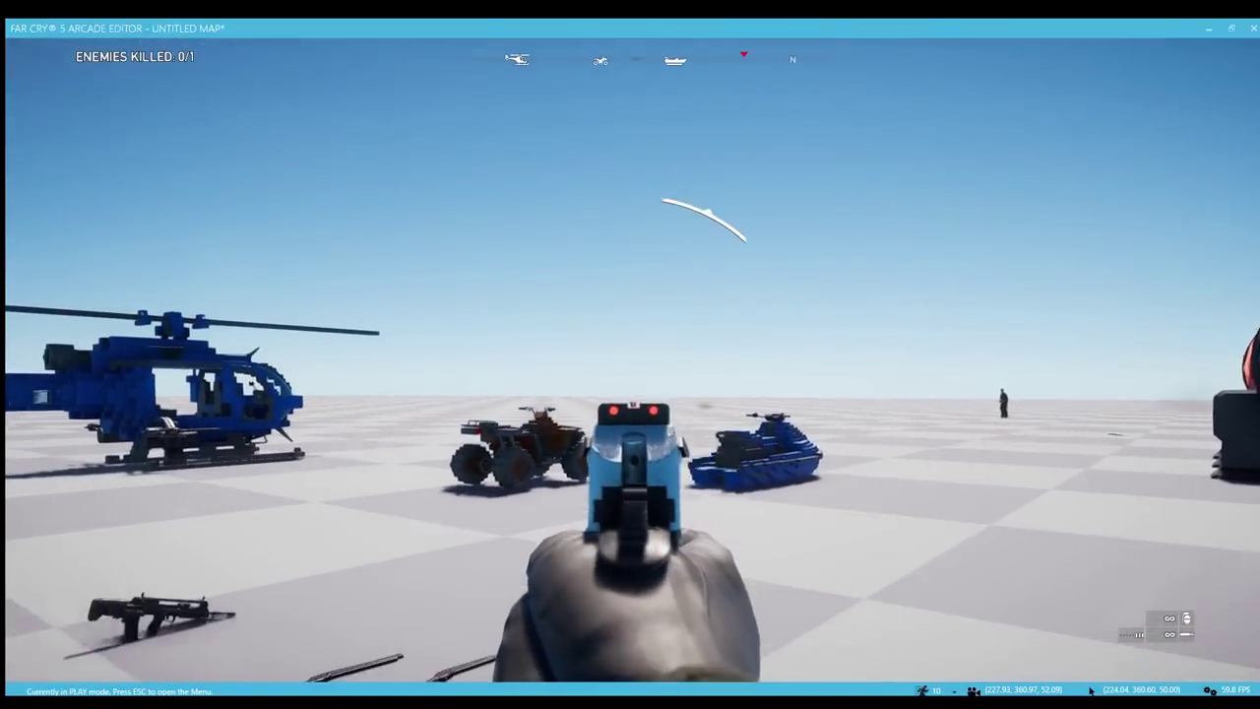
{"action": "left_click", "coordinate": [633, 360]}
{"action": "key", "text": "r"}
Pick up the orange alien guns from the placed weapons and test-fire them around the nearby vehicles and tanks
{"action": "key", "text": "w"}
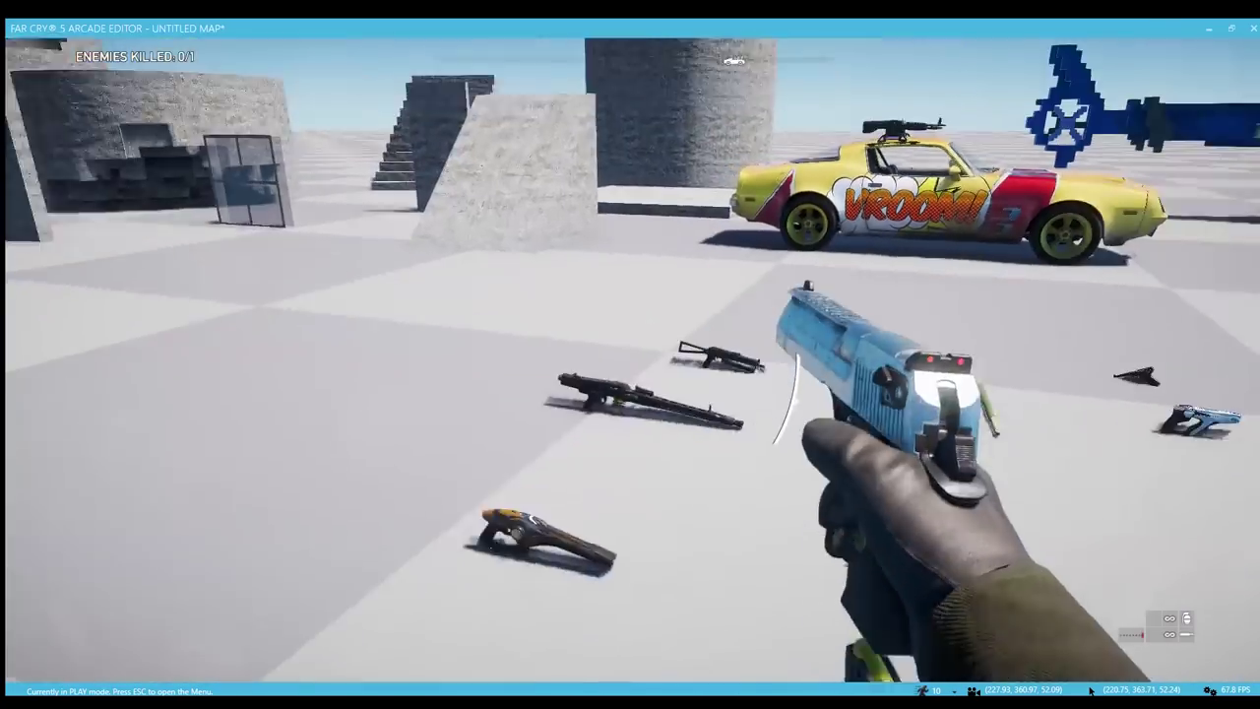
{"action": "key", "text": "e"}
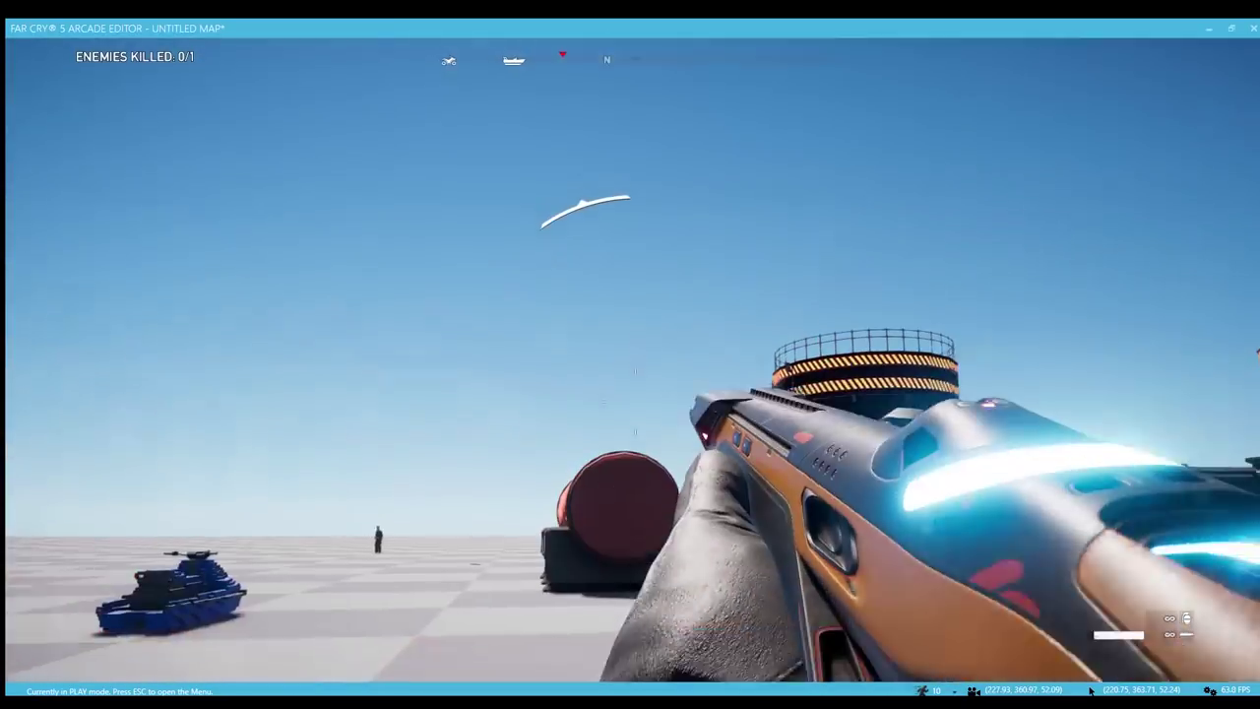
{"action": "left_click", "coordinate": [633, 361]}
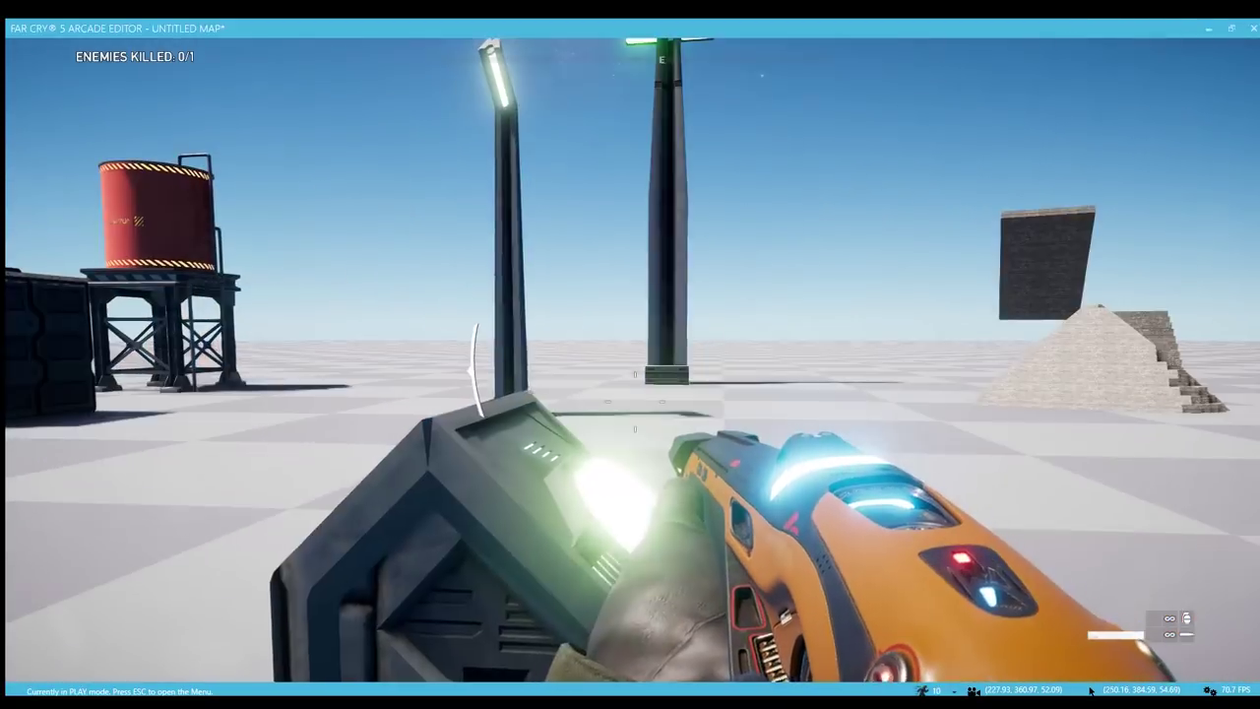
{"action": "key", "text": "d"}
{"action": "key", "text": "a"}
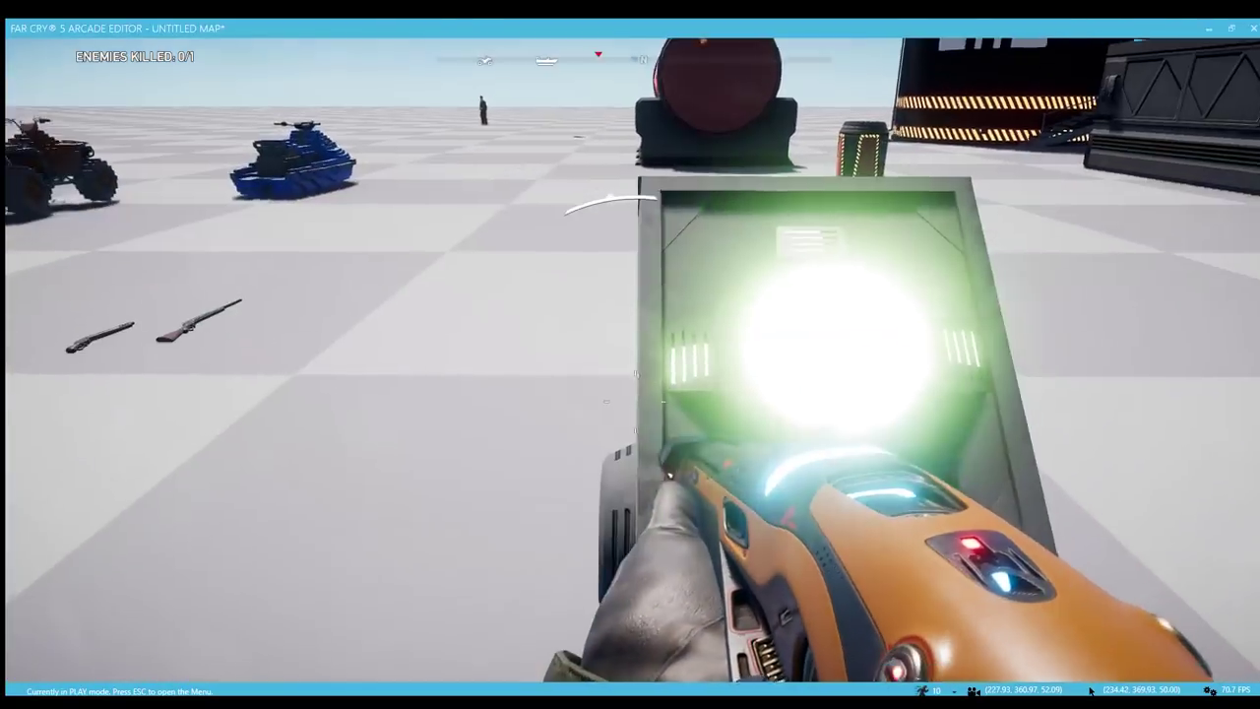
{"action": "key", "text": "e"}
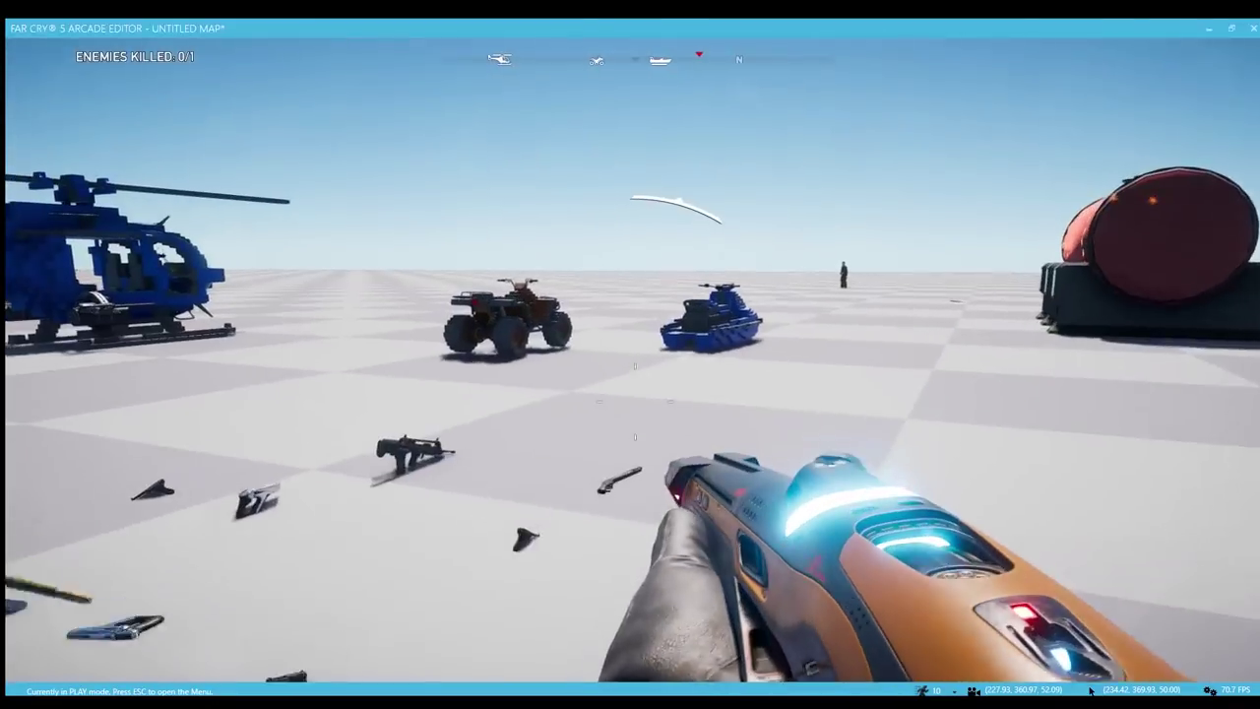
{"action": "key", "text": "w"}
{"action": "left_click", "coordinate": [635, 402]}
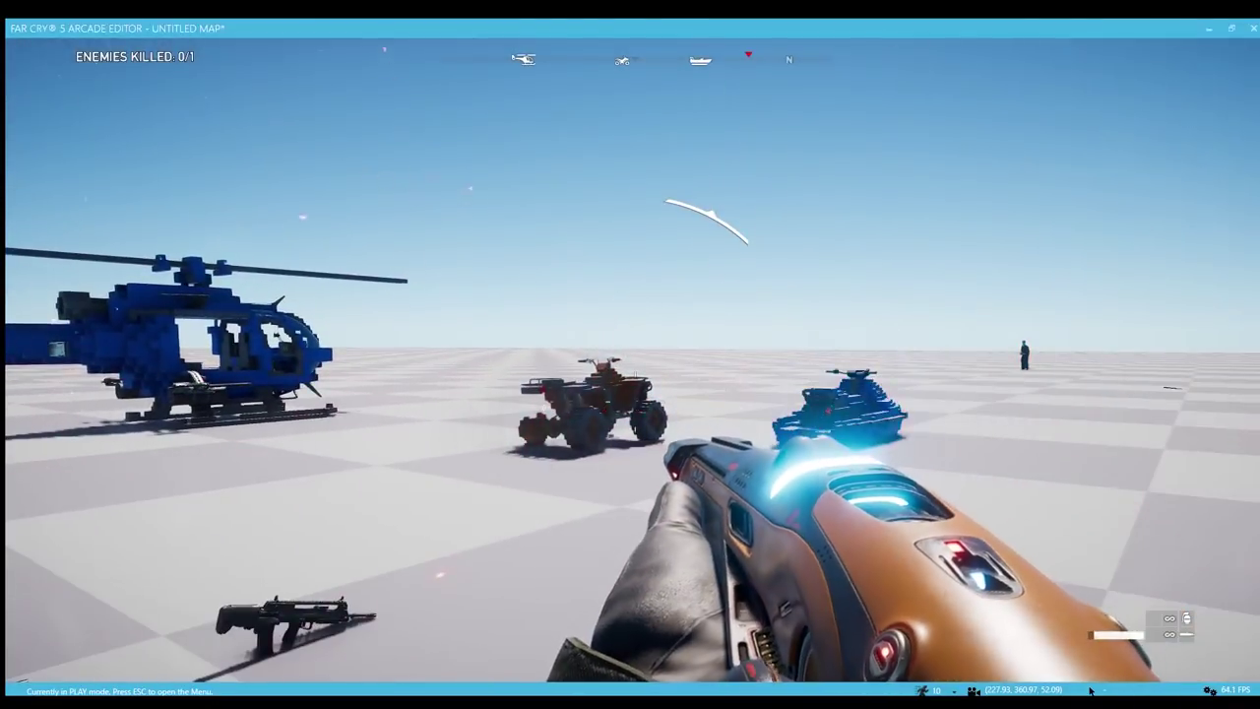
Take the heavy machine gun and fire it, and swap it for the BZ19 and fire that near the quad bike
{"action": "key", "text": "w"}
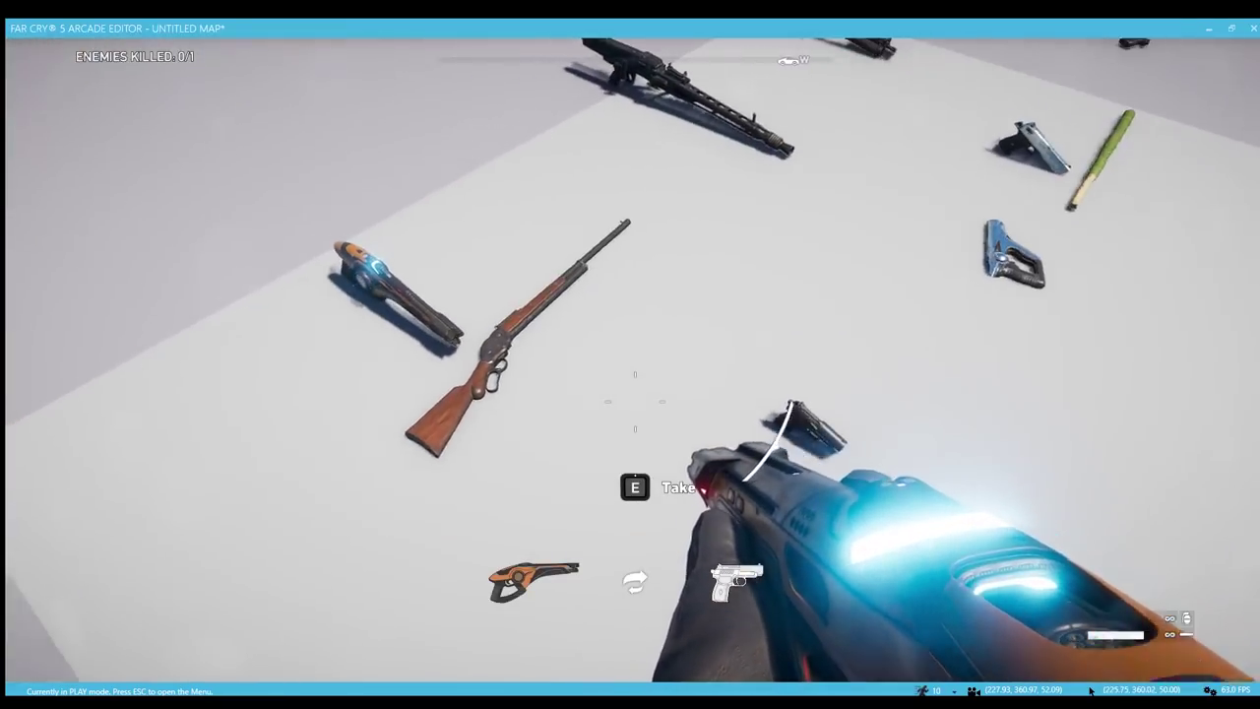
{"action": "key", "text": "e"}
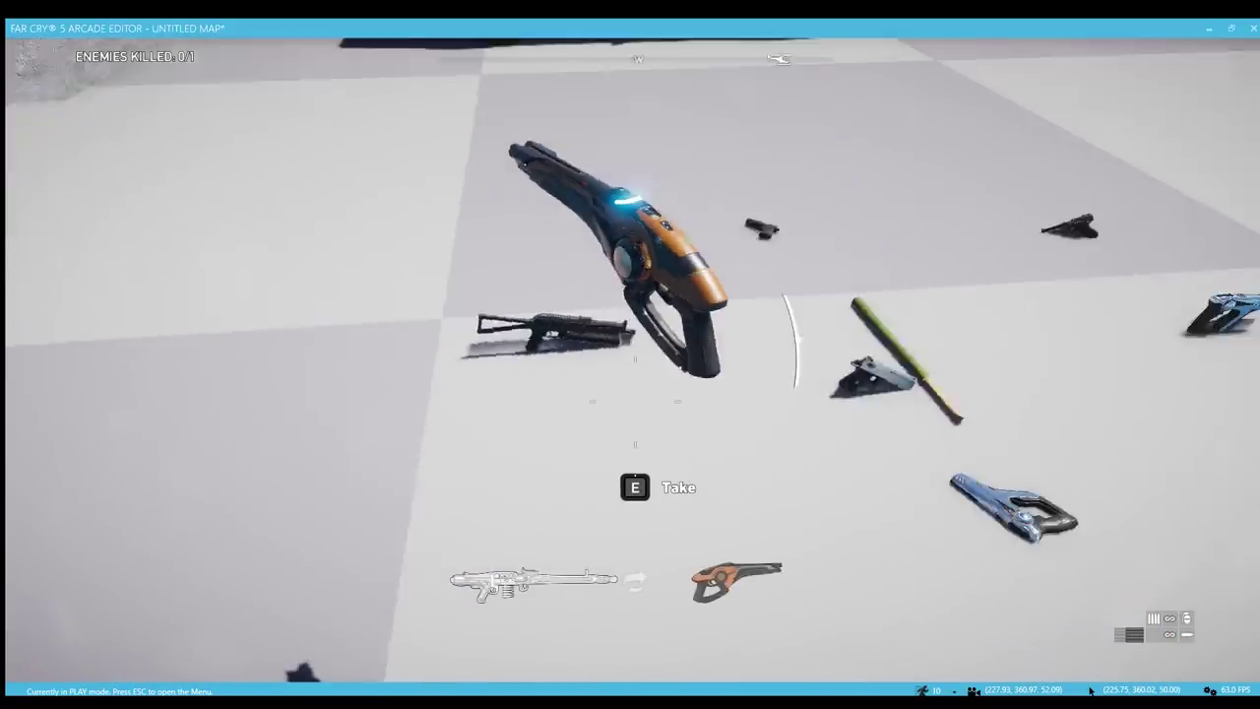
{"action": "left_click", "coordinate": [1091, 691]}
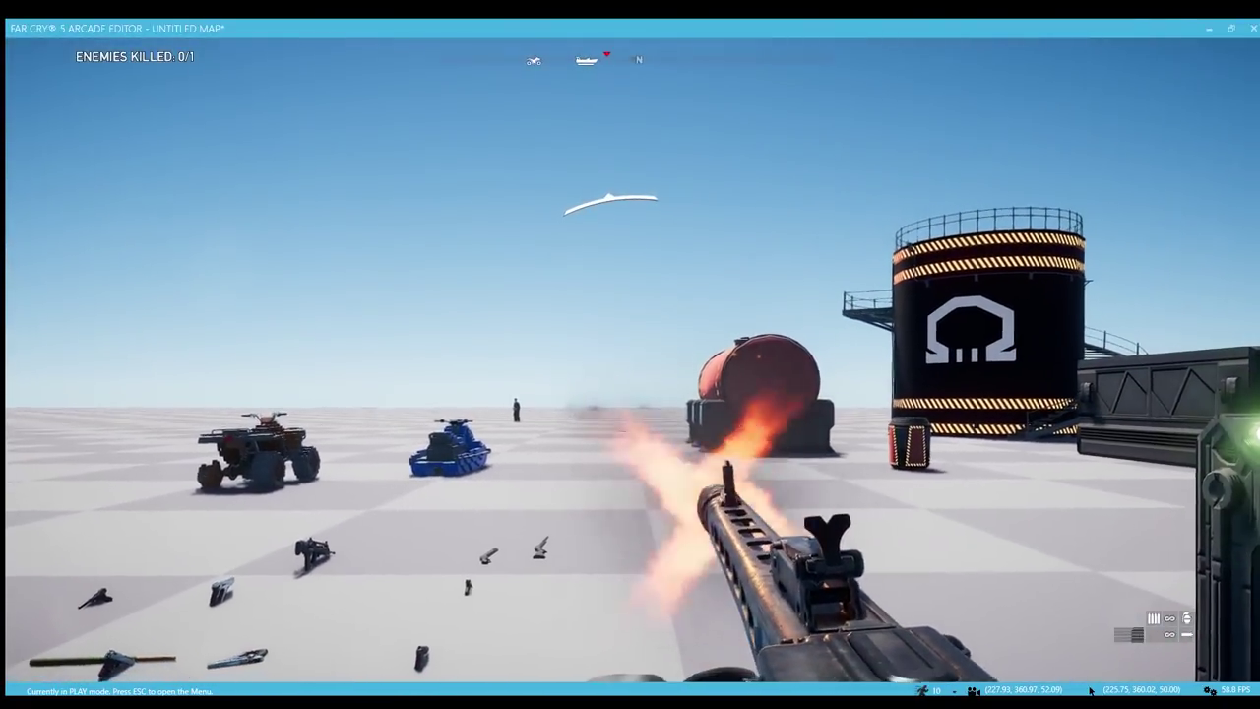
{"action": "key", "text": "w"}
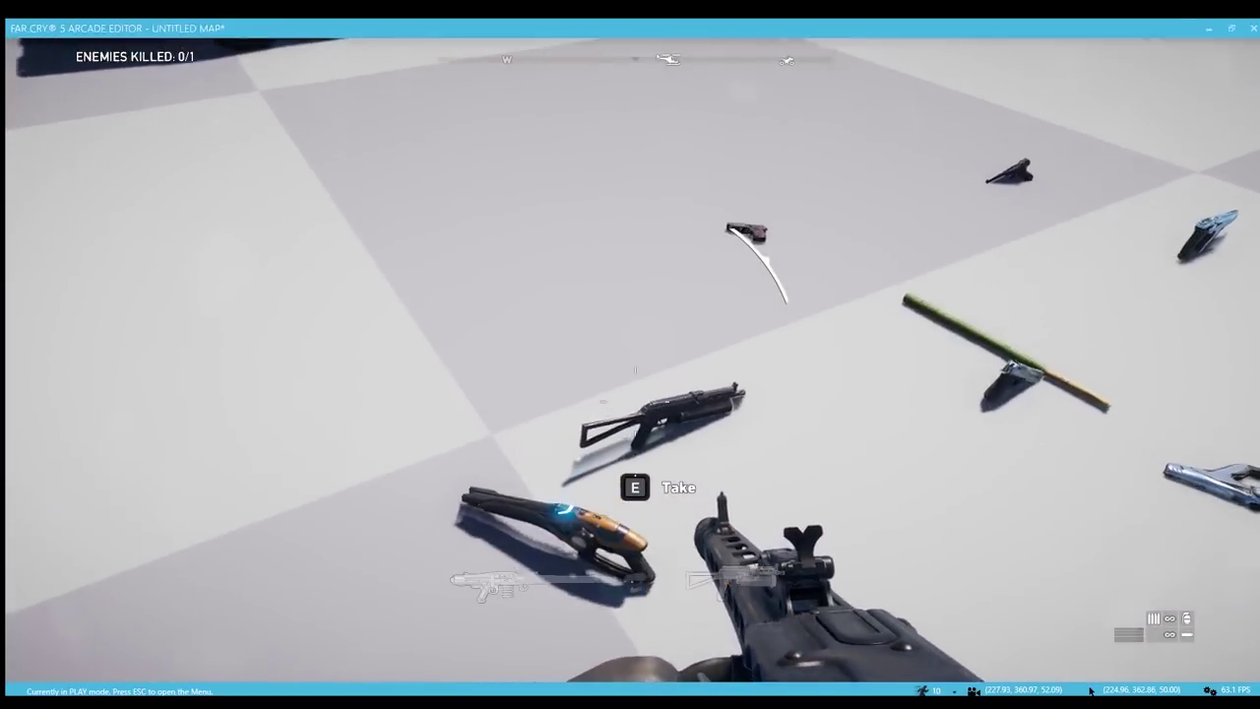
{"action": "key", "text": "e"}
{"action": "left_click", "coordinate": [635, 402]}
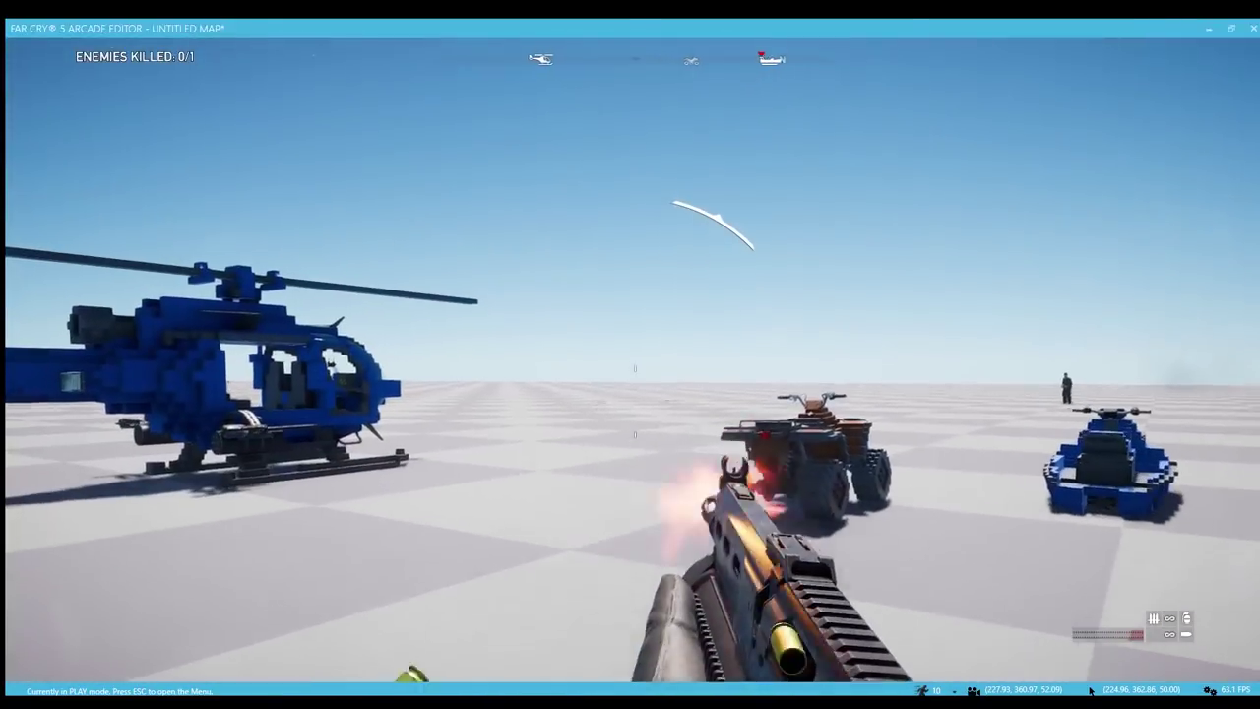
Check the equipped weapons with the BZ19 selected, and walk past the storage tank back to the placed weapons
{"action": "key", "text": "Tab"}
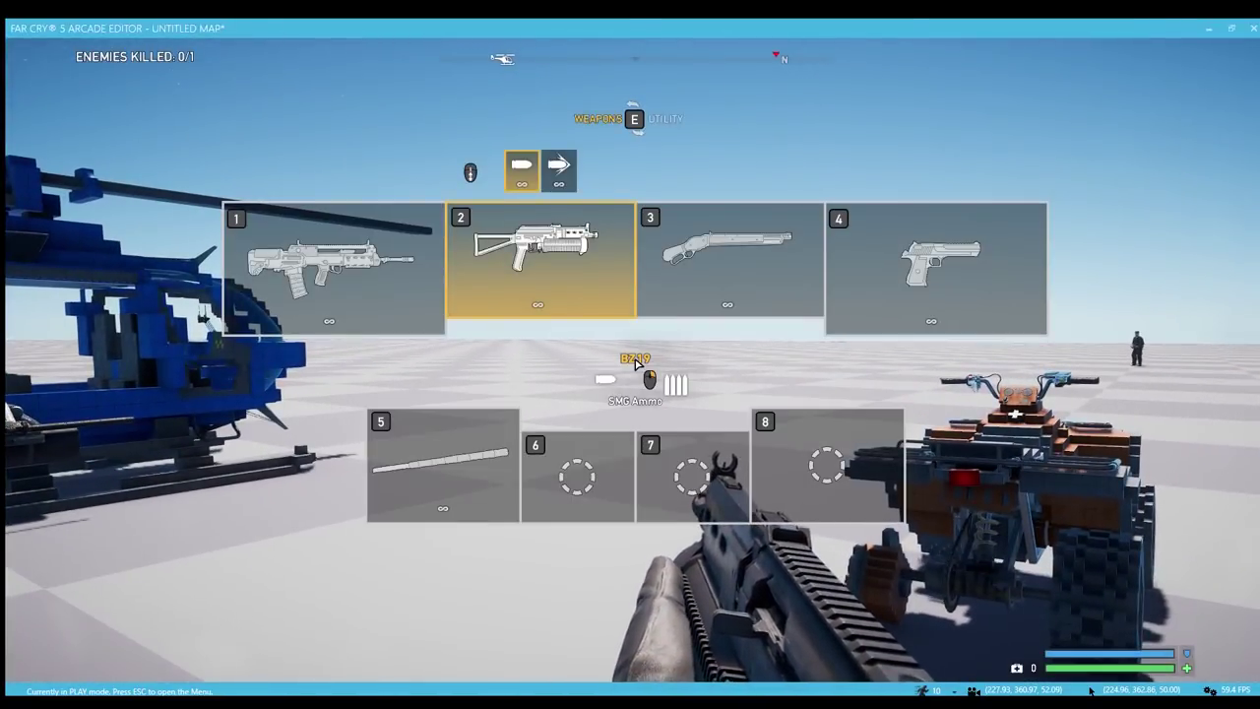
{"action": "left_click", "coordinate": [637, 363]}
{"action": "key", "text": "w"}
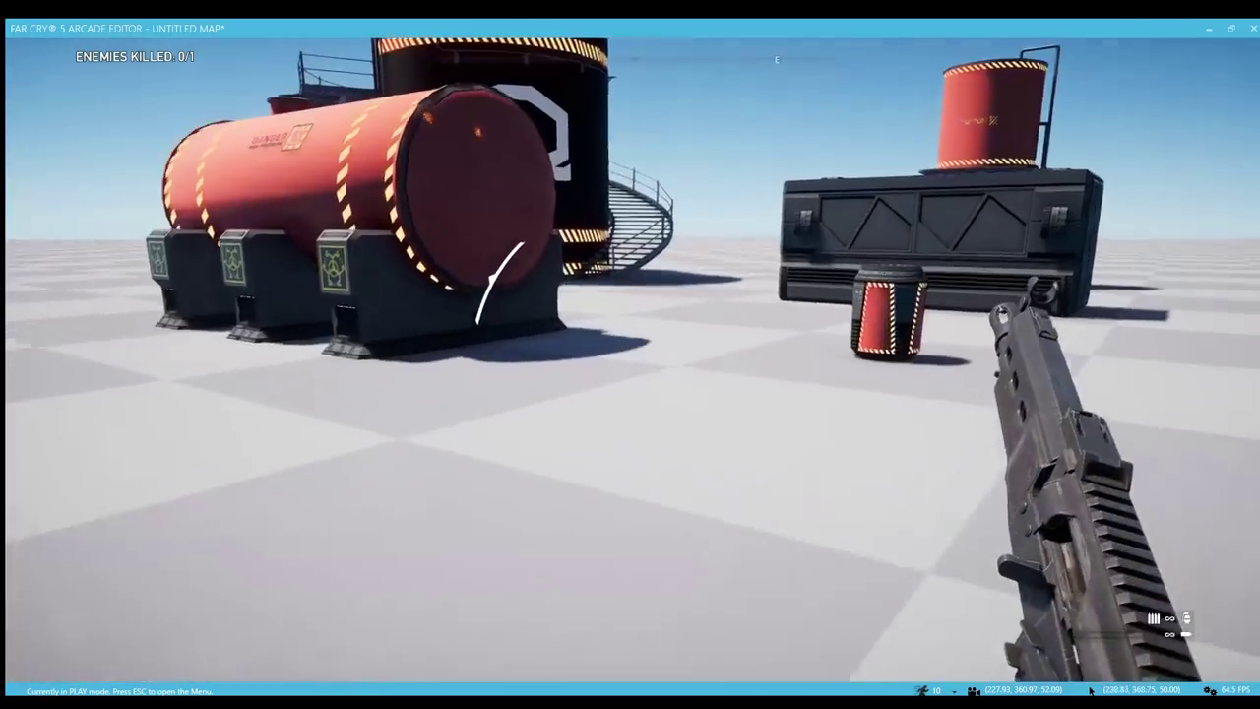
{"action": "key", "text": "w"}
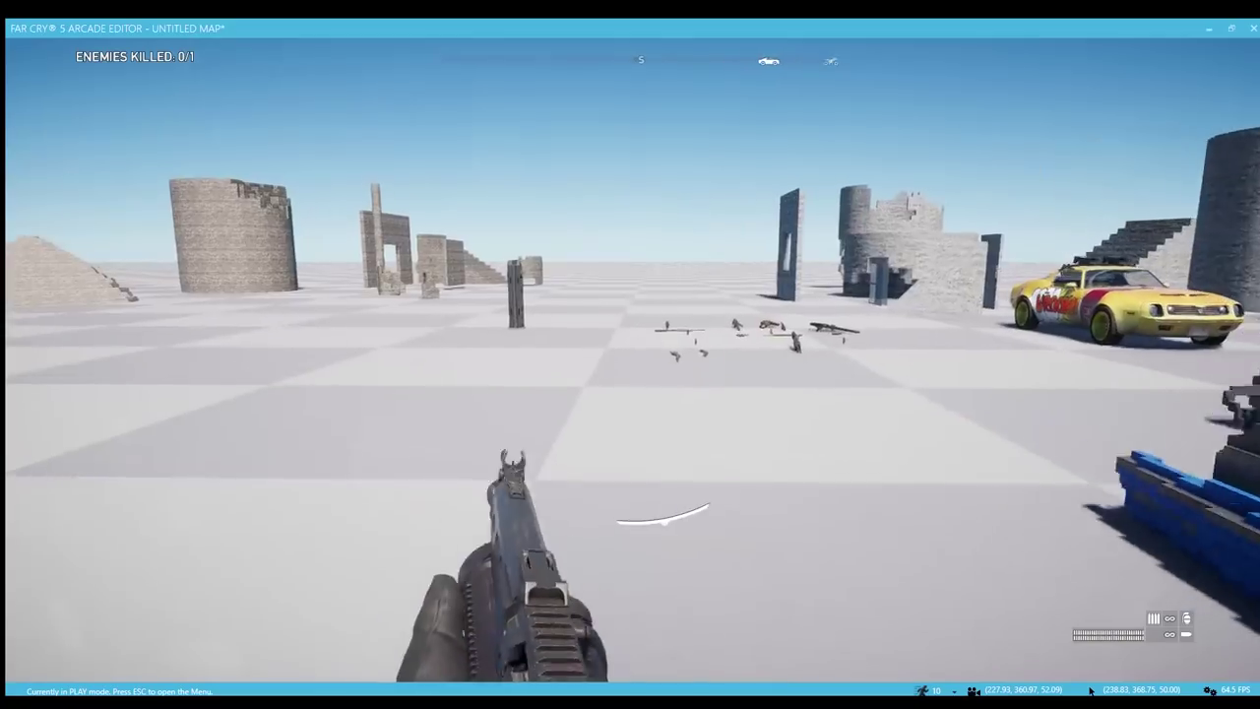
{"action": "key", "text": "Tab"}
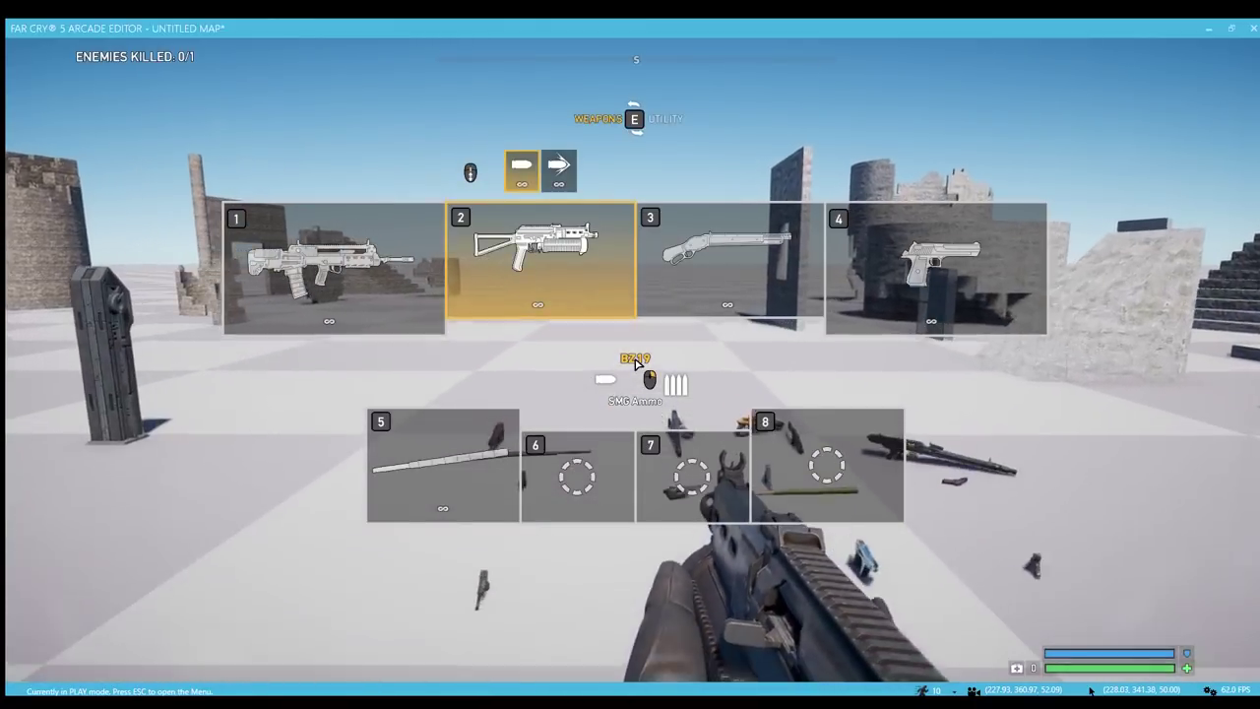
{"action": "key", "text": "w"}
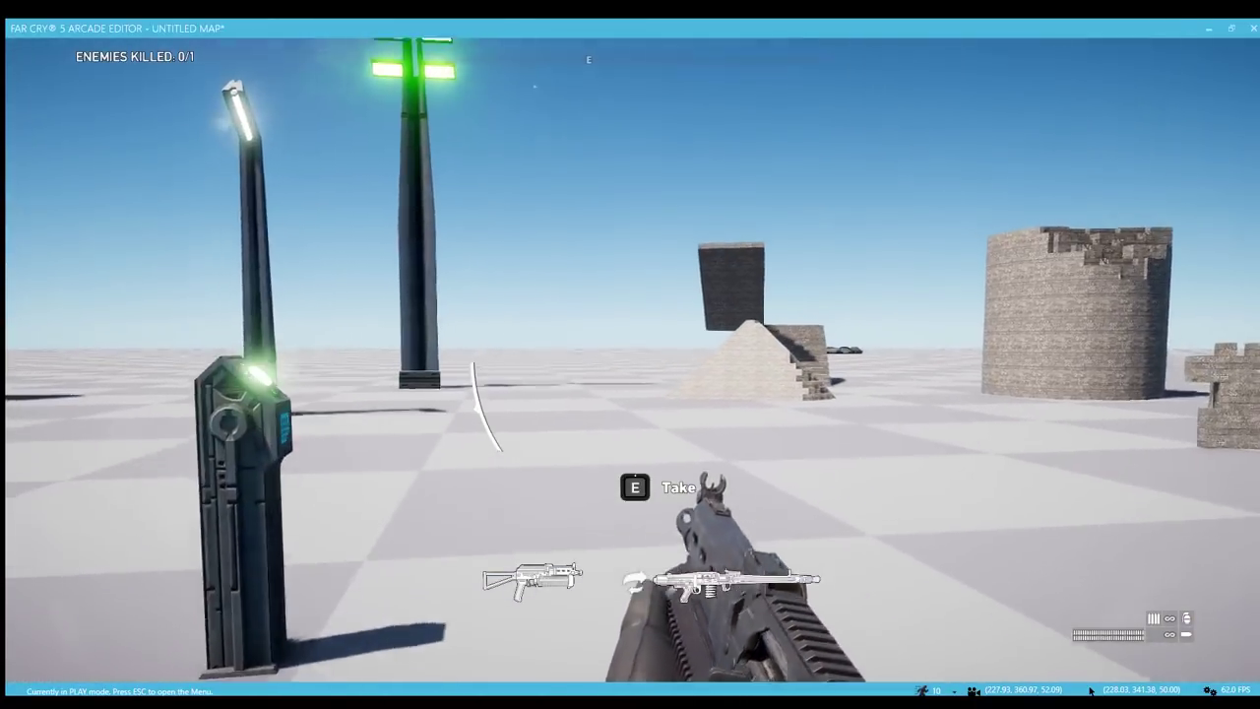
Fire the BZ19 at the raised red tank beside the lamp post, and blow up the horizontal red tank beyond it
{"action": "key", "text": "w"}
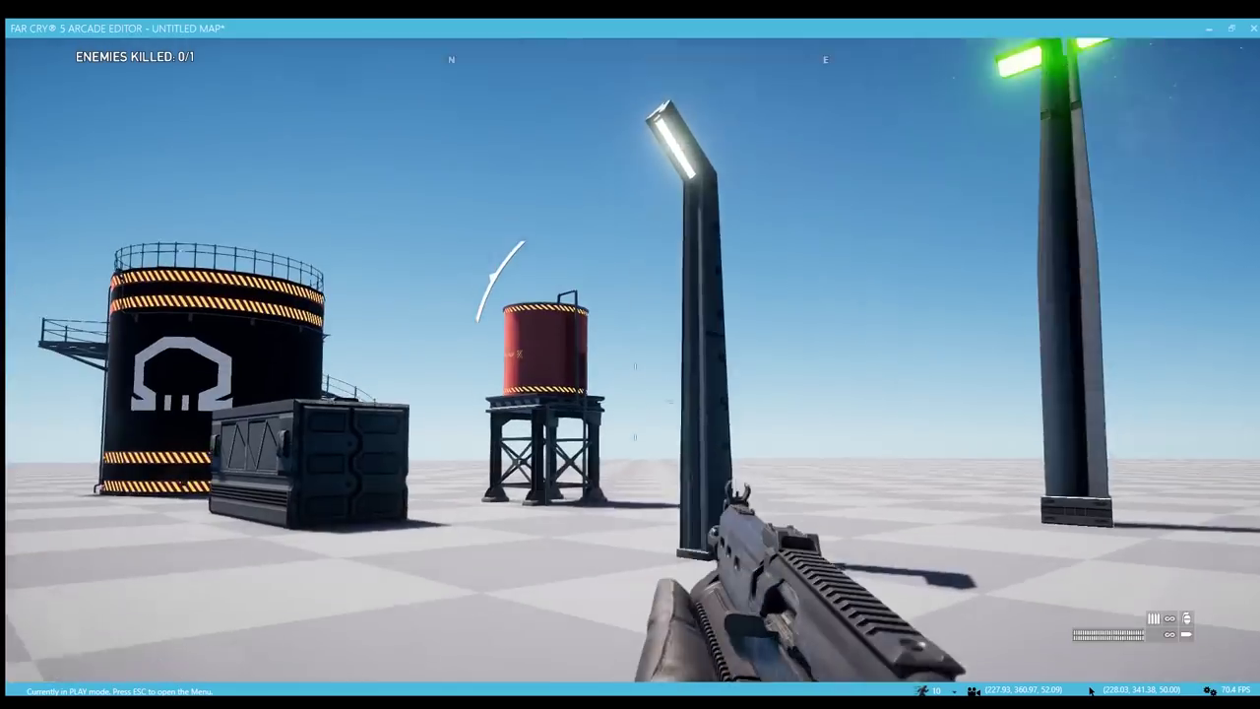
{"action": "left_click", "coordinate": [632, 360]}
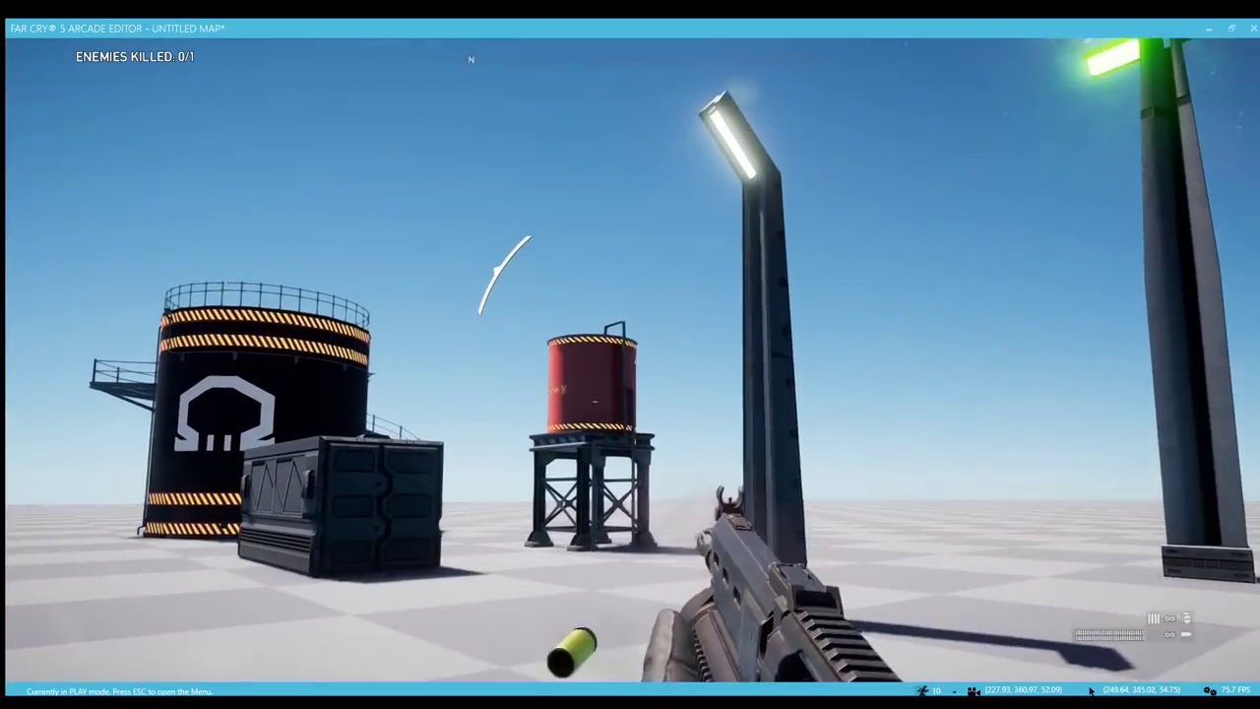
{"action": "left_click", "coordinate": [1090, 691]}
{"action": "key", "text": "w"}
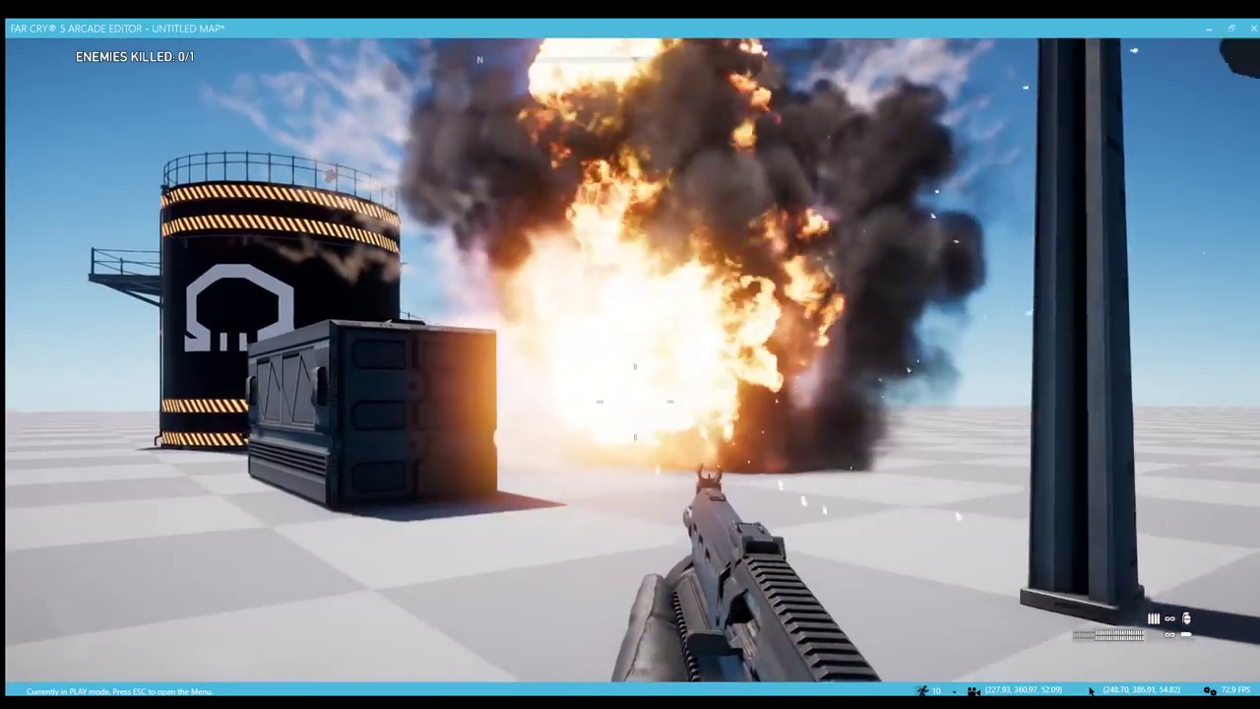
{"action": "key", "text": "Tab"}
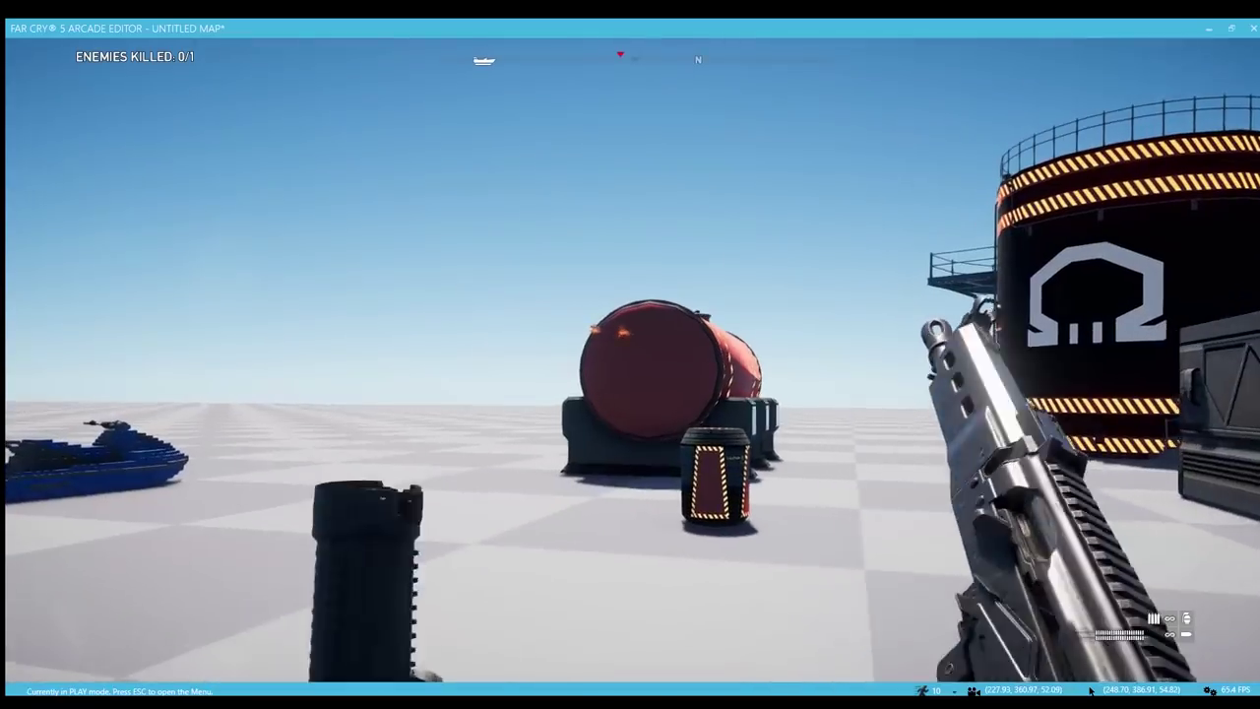
{"action": "key", "text": "w"}
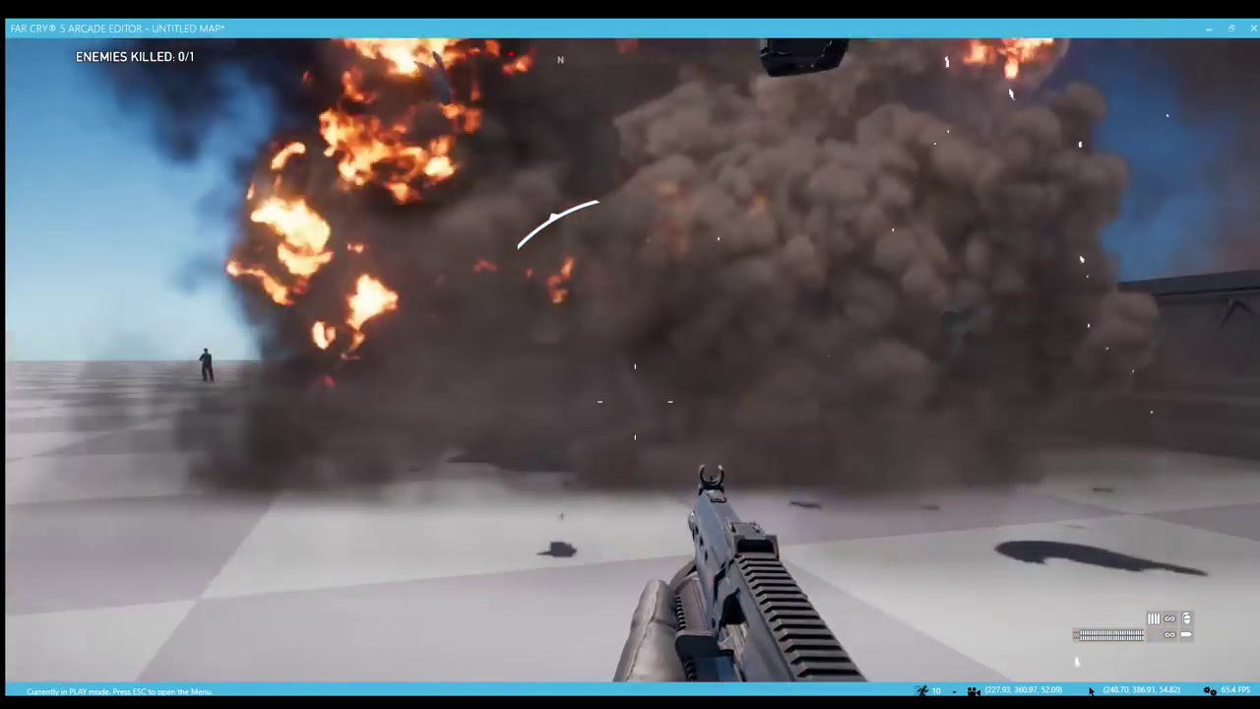
Walk past the blue helicopter and quad bike, shoot the large black skull-marked storage tank, and reload
{"action": "key", "text": "w"}
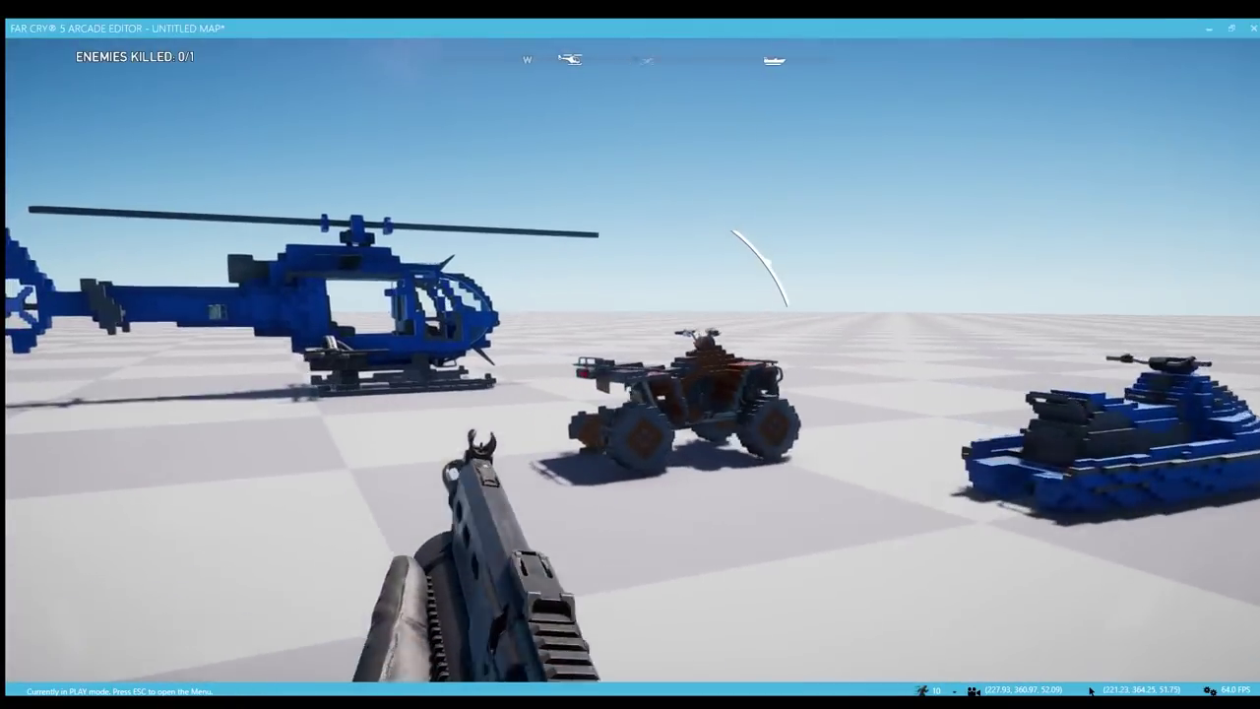
{"action": "key", "text": "w"}
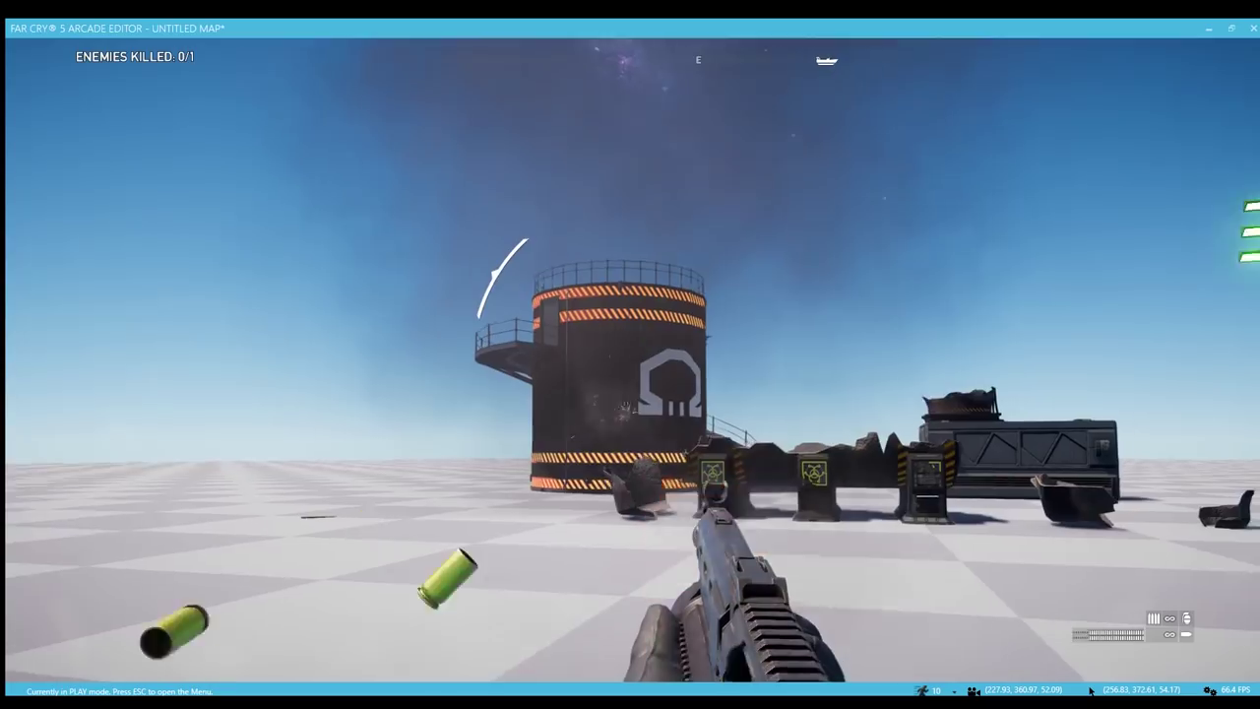
{"action": "key", "text": "a"}
{"action": "key", "text": "r"}
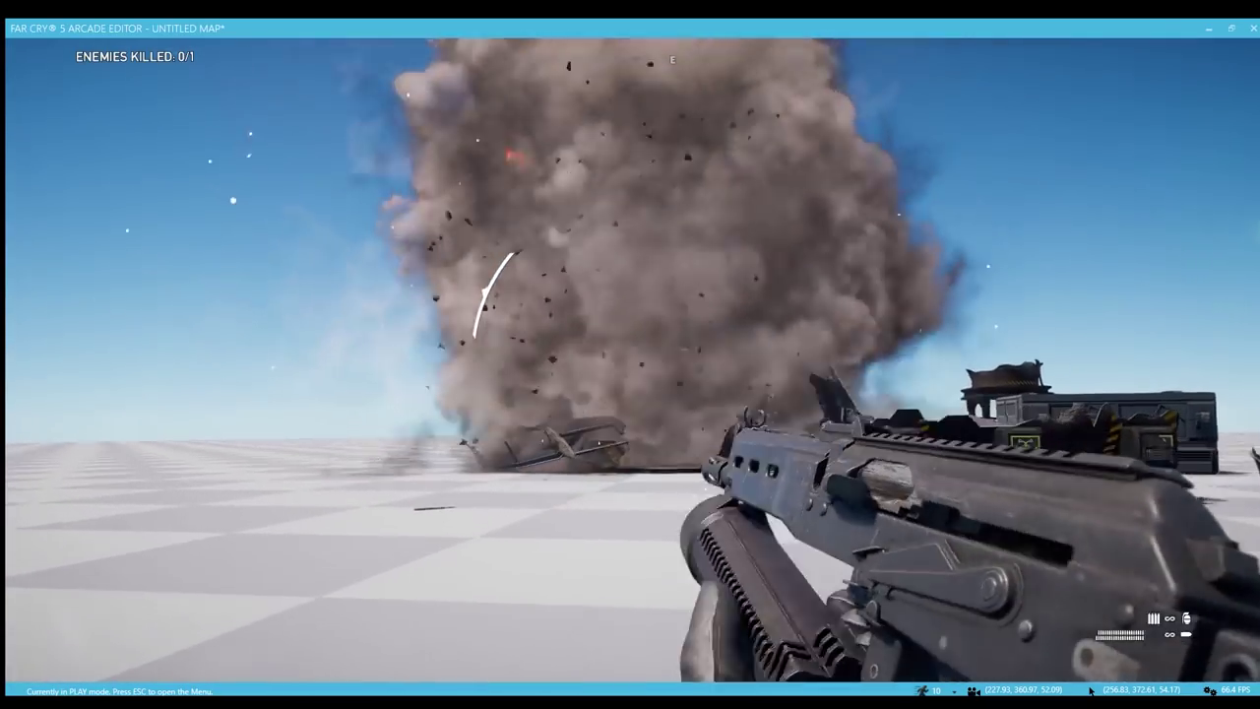
Walk among the concrete structures, swapping between the shotgun and the BZ19 on the way
{"action": "key", "text": "w"}
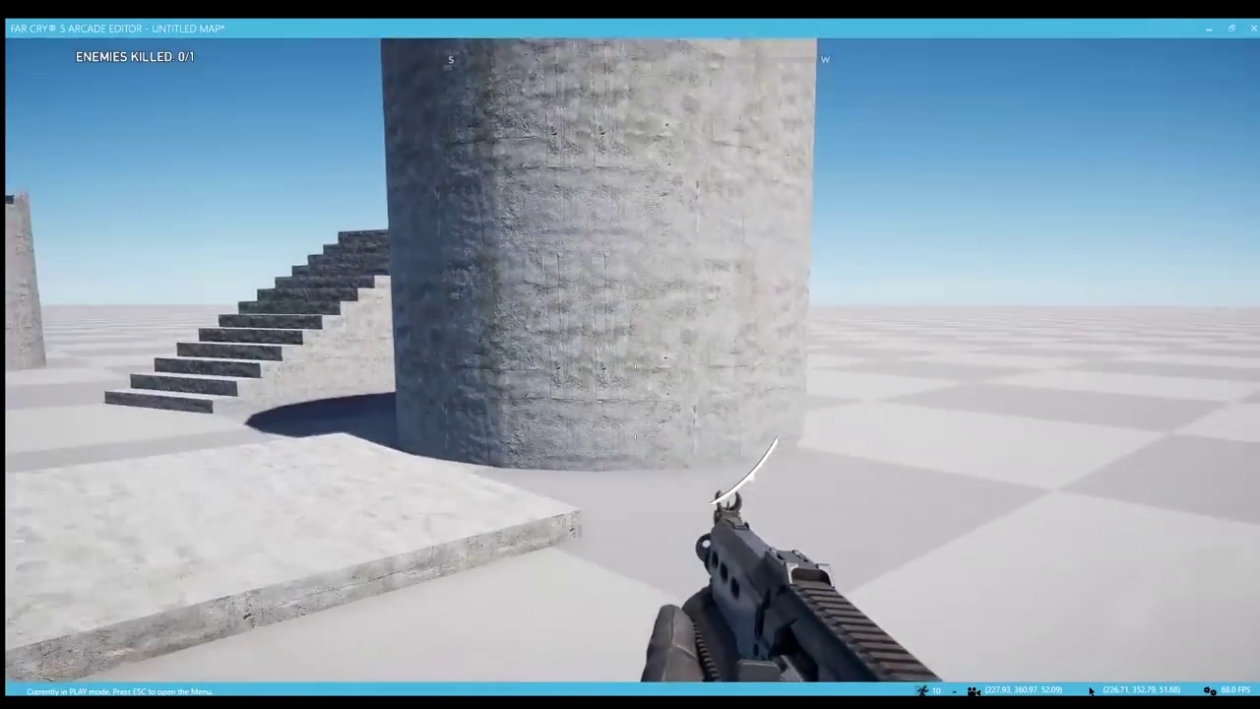
{"action": "key", "text": "Tab"}
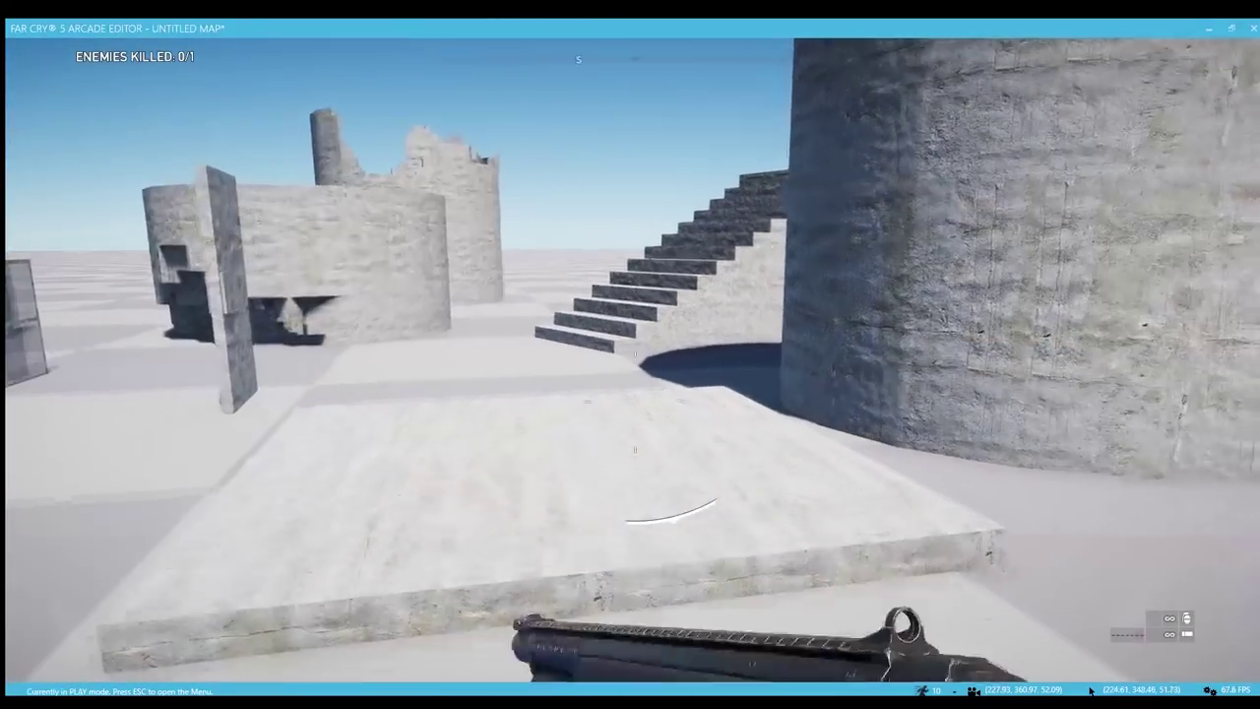
{"action": "key", "text": "w"}
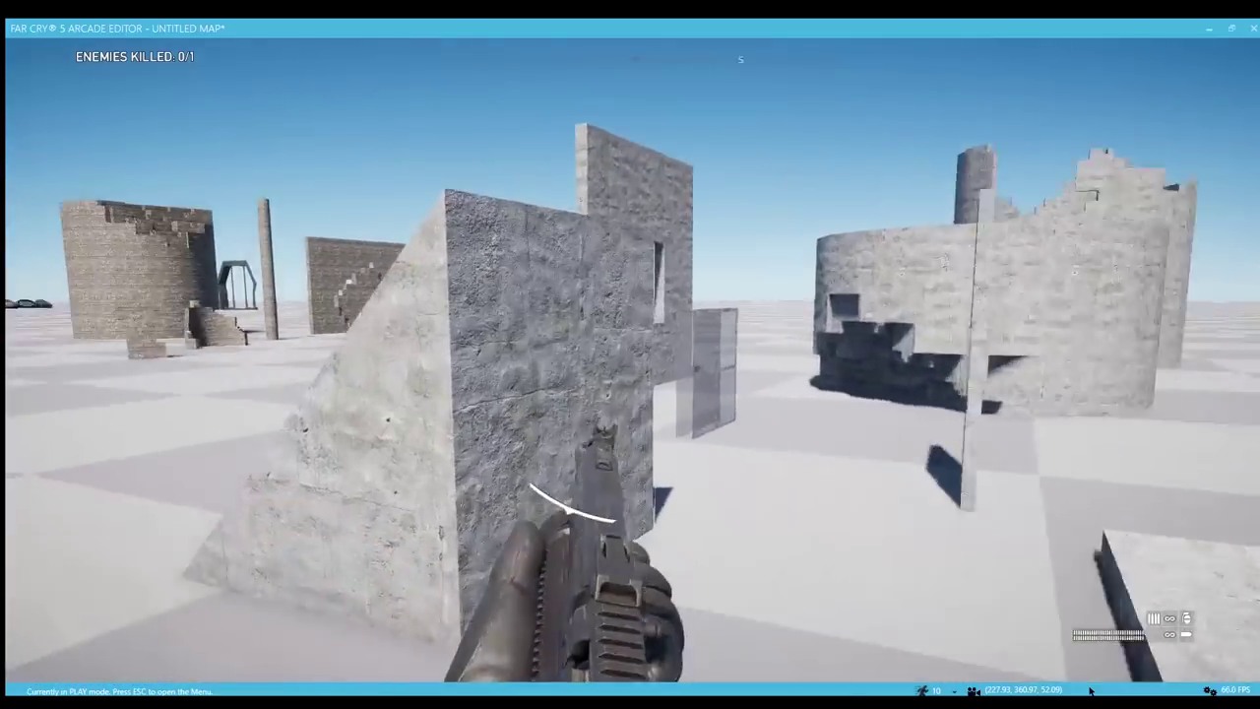
{"action": "key", "text": "w"}
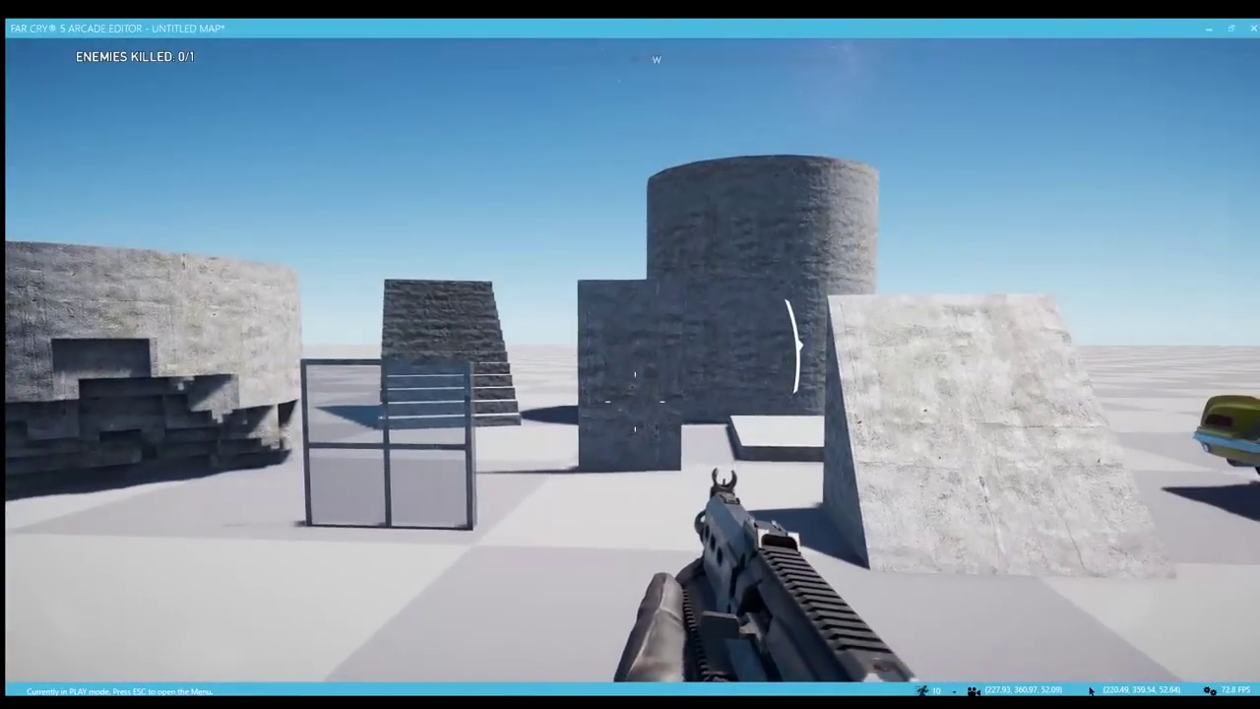
Shoot the freestanding concrete panel and the flat slab near the yellow car with the BZ19, and reload
{"action": "left_click", "coordinate": [636, 402]}
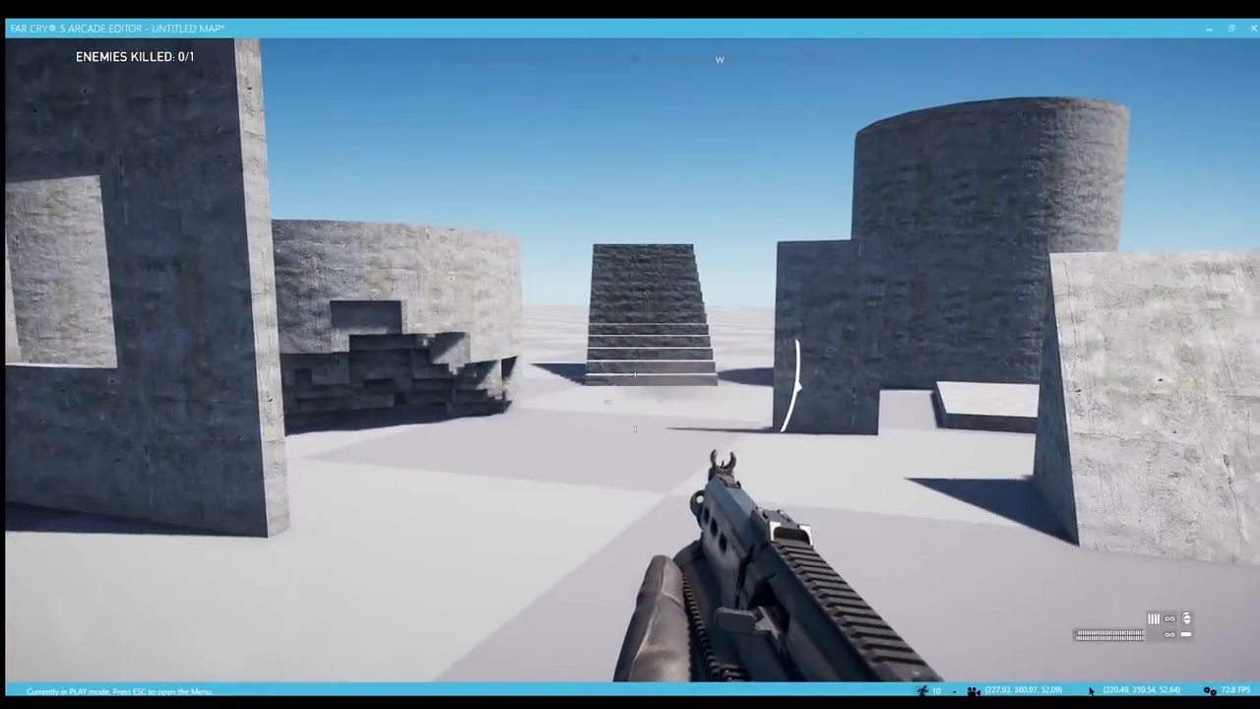
{"action": "left_click", "coordinate": [636, 401]}
{"action": "left_click", "coordinate": [635, 374]}
{"action": "key", "text": "w"}
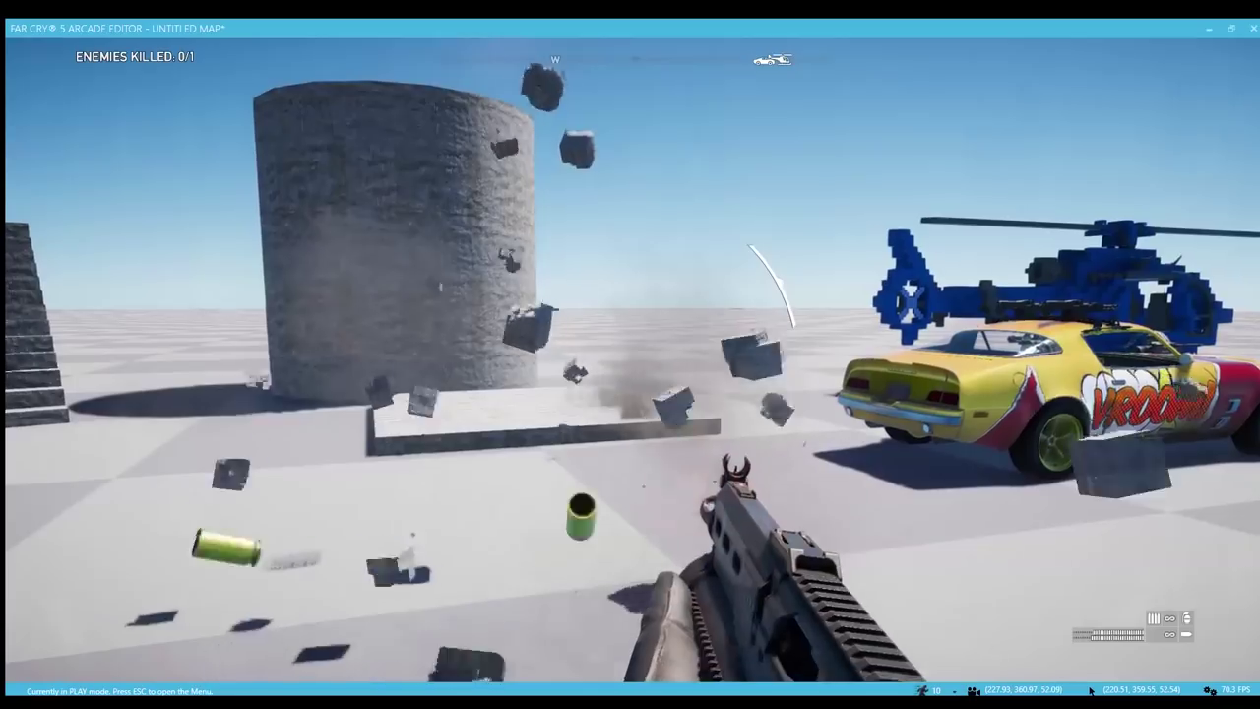
{"action": "left_click", "coordinate": [636, 374]}
{"action": "key", "text": "w"}
{"action": "key", "text": "r"}
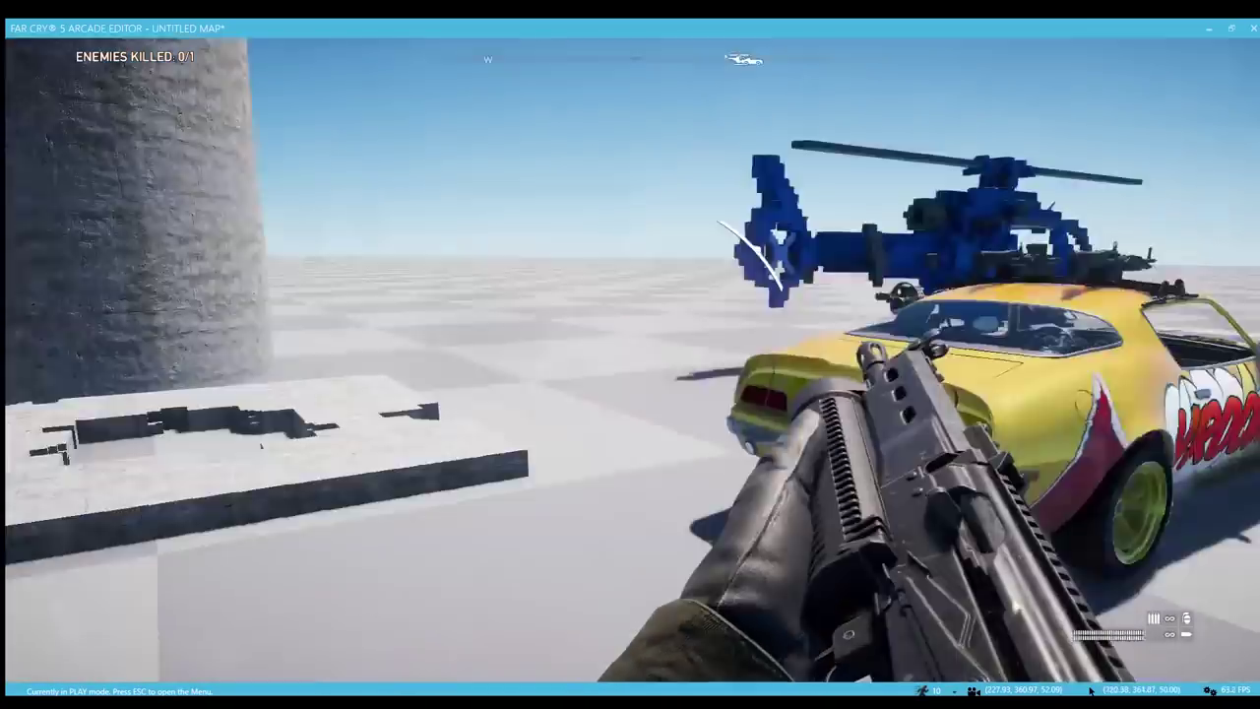
Fire repeatedly at the lower part of the tall round concrete tower, and back away past the yellow car
{"action": "key", "text": "w"}
{"action": "left_click", "coordinate": [636, 402]}
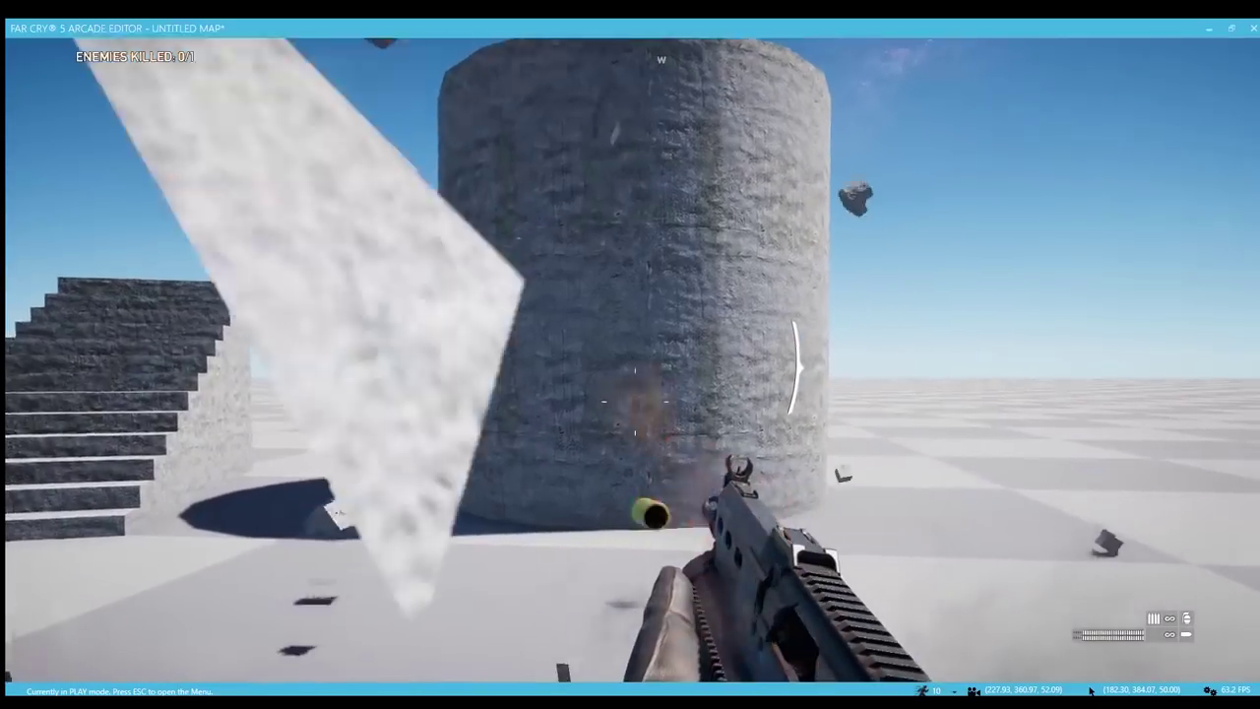
{"action": "left_click", "coordinate": [635, 402]}
{"action": "left_click", "coordinate": [635, 402]}
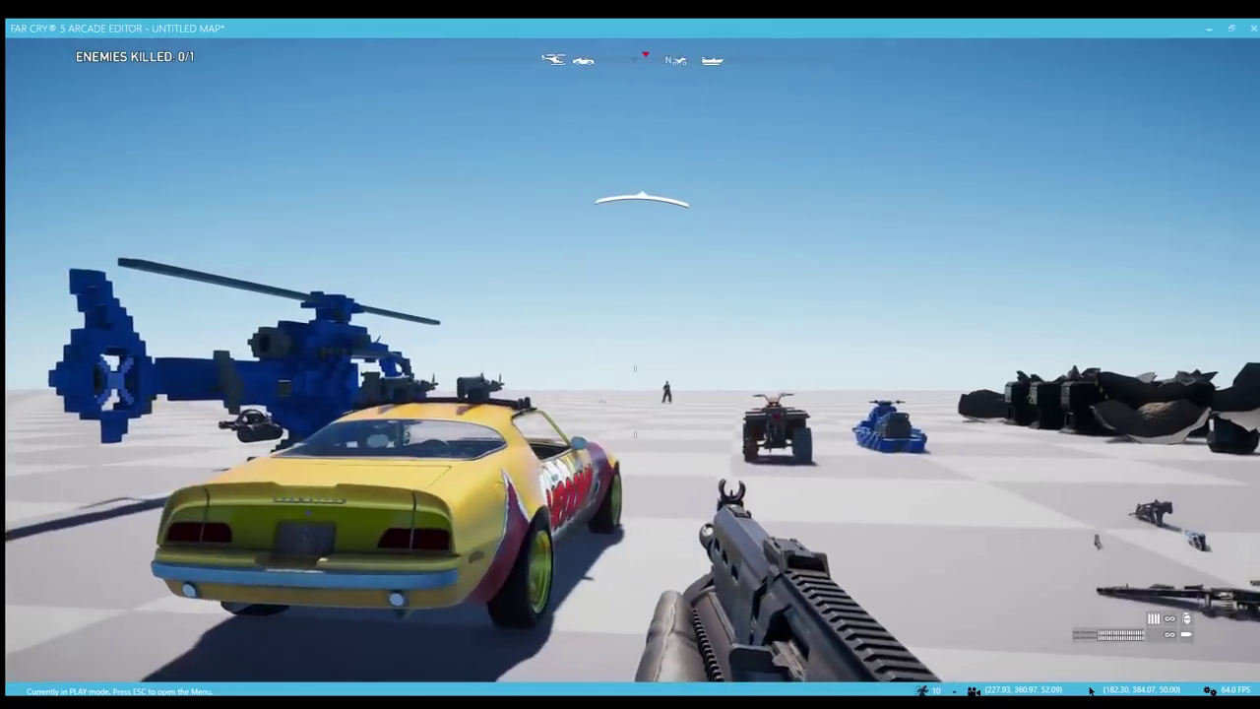
{"action": "key", "text": "s"}
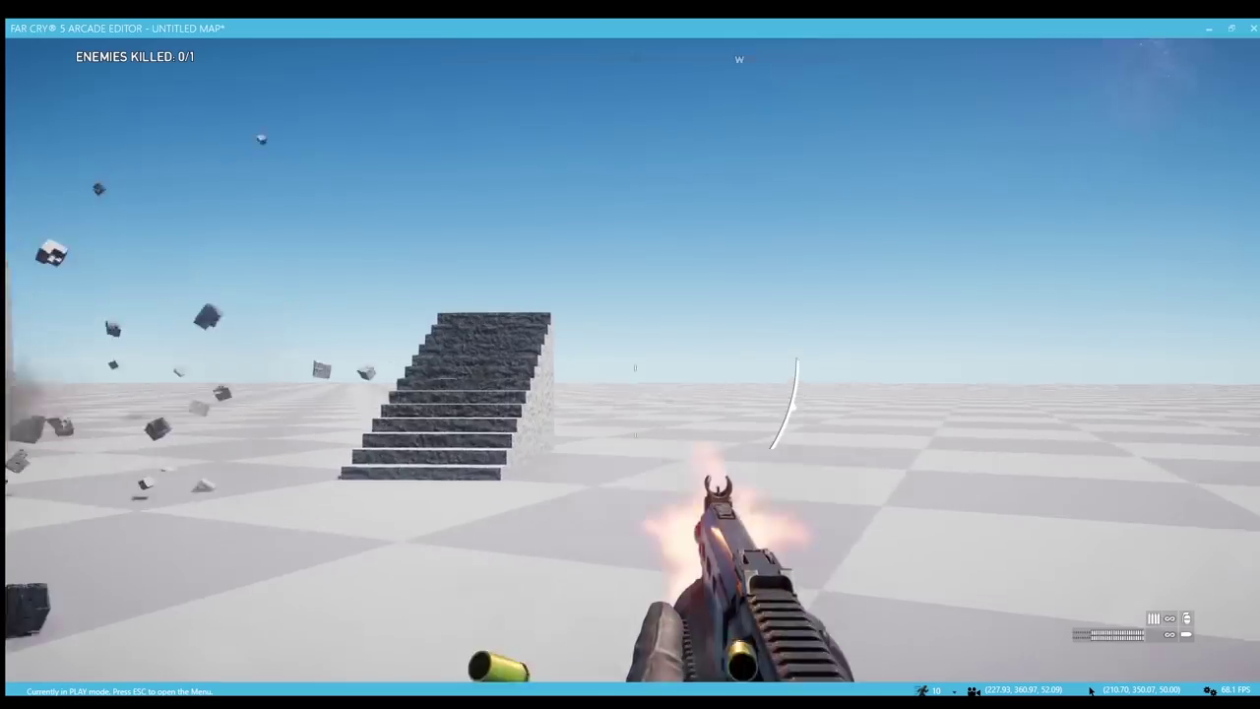
Fire around the concrete staircase and ruined tower, and continue to the concrete wall with the window opening
{"action": "key", "text": "w"}
{"action": "left_click", "coordinate": [636, 359]}
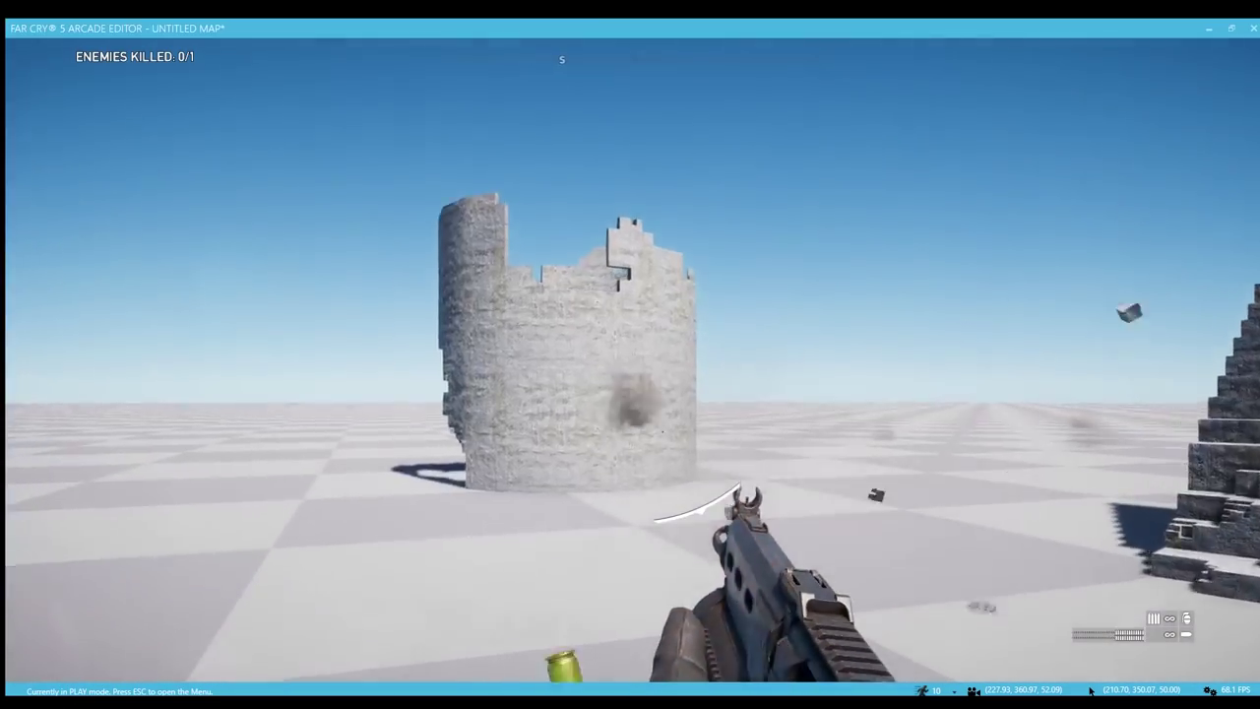
{"action": "key", "text": "w"}
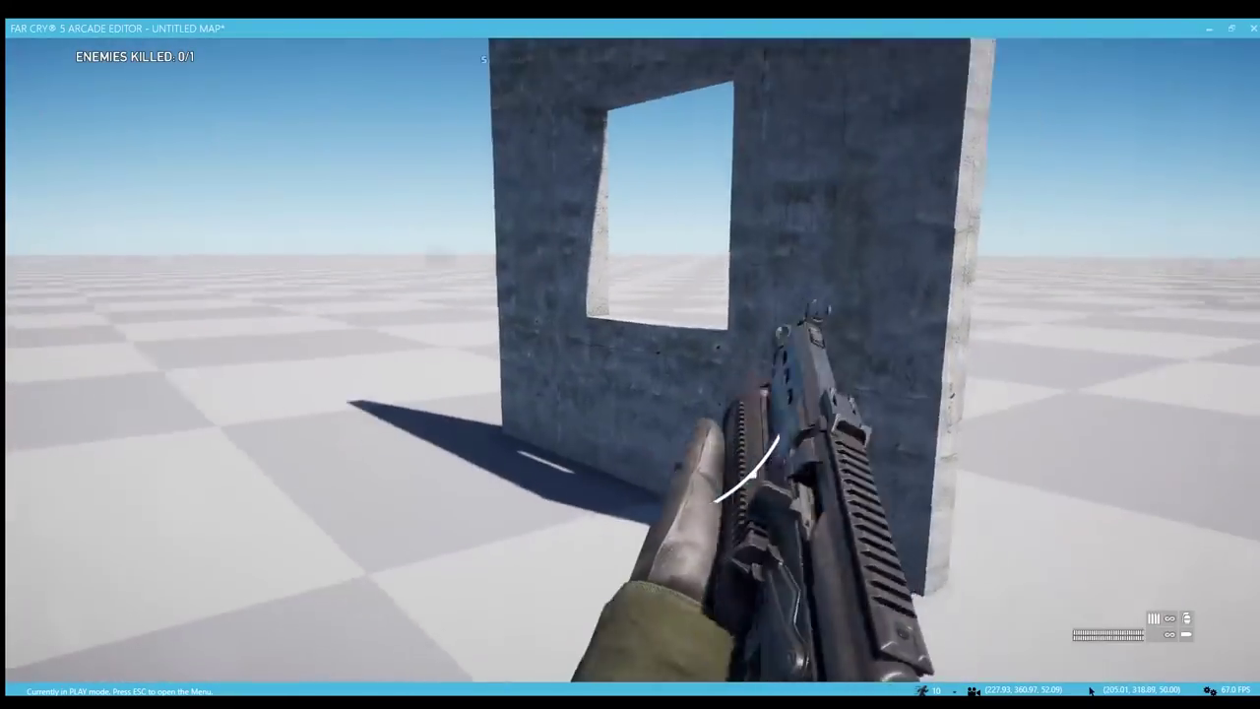
{"action": "left_click", "coordinate": [630, 359]}
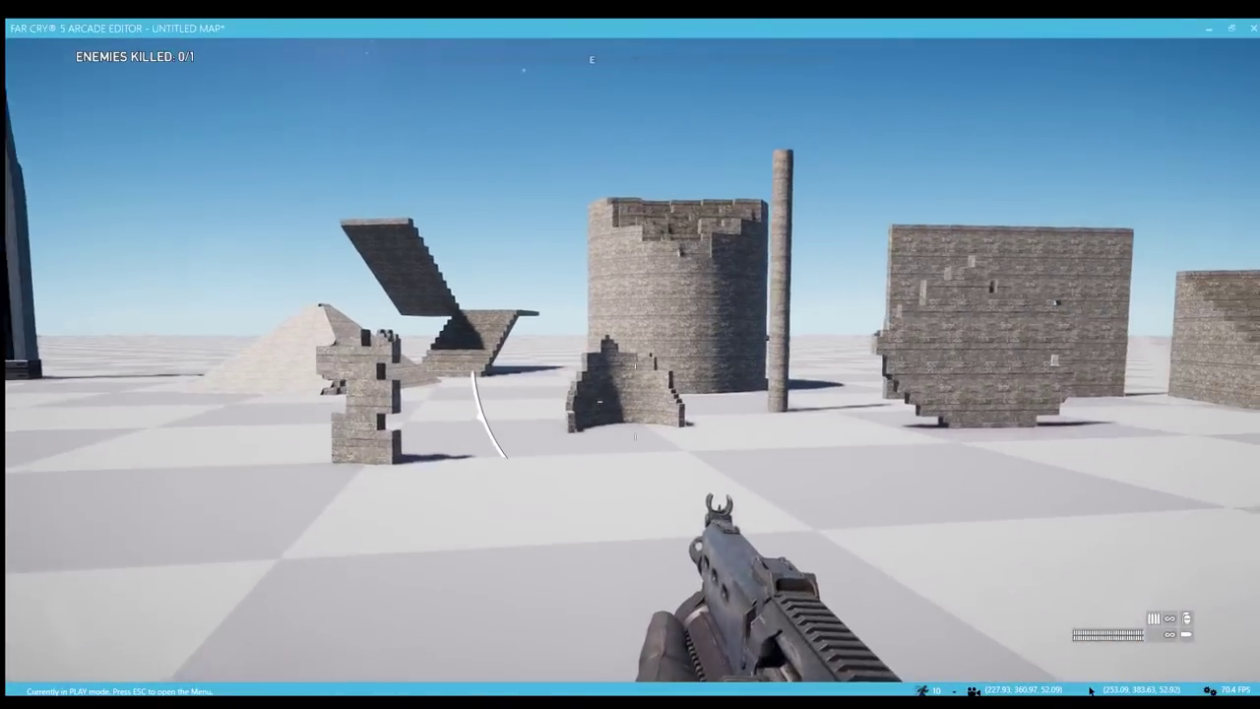
Shoot the broken brick walls and the curved brick fragment near the stairs with the BZ19, and reload
{"action": "left_click", "coordinate": [1091, 692]}
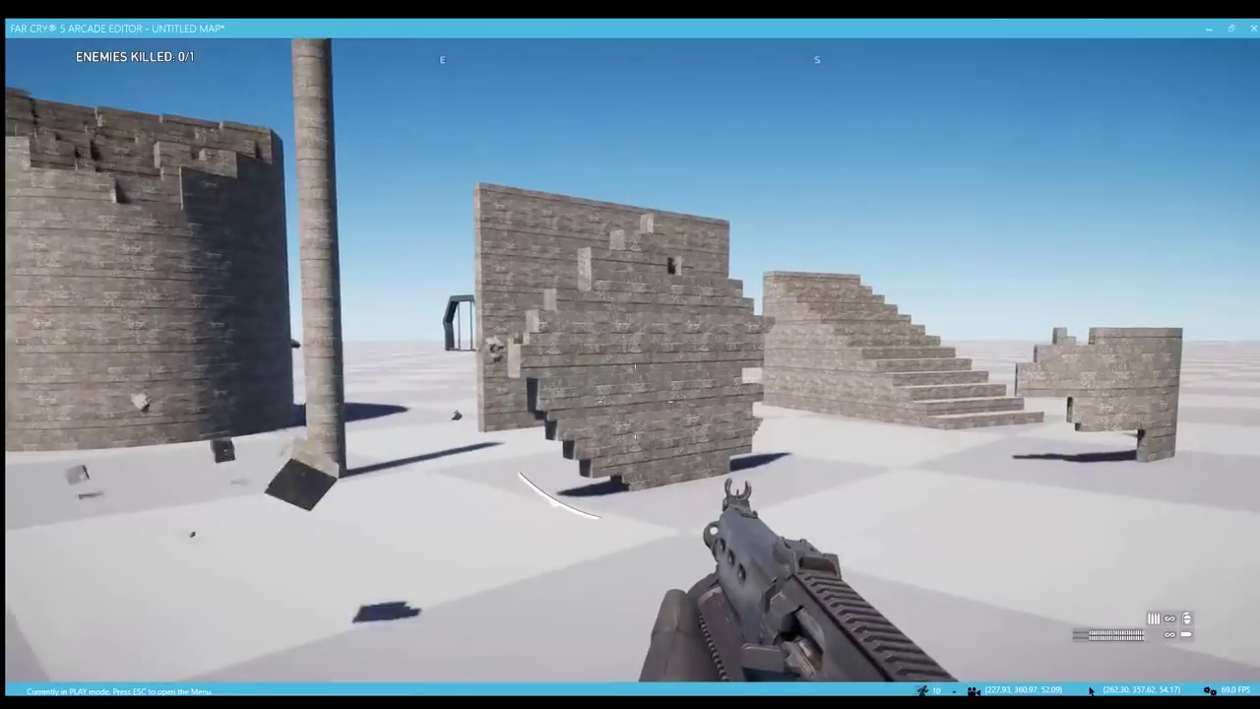
{"action": "left_click", "coordinate": [631, 360]}
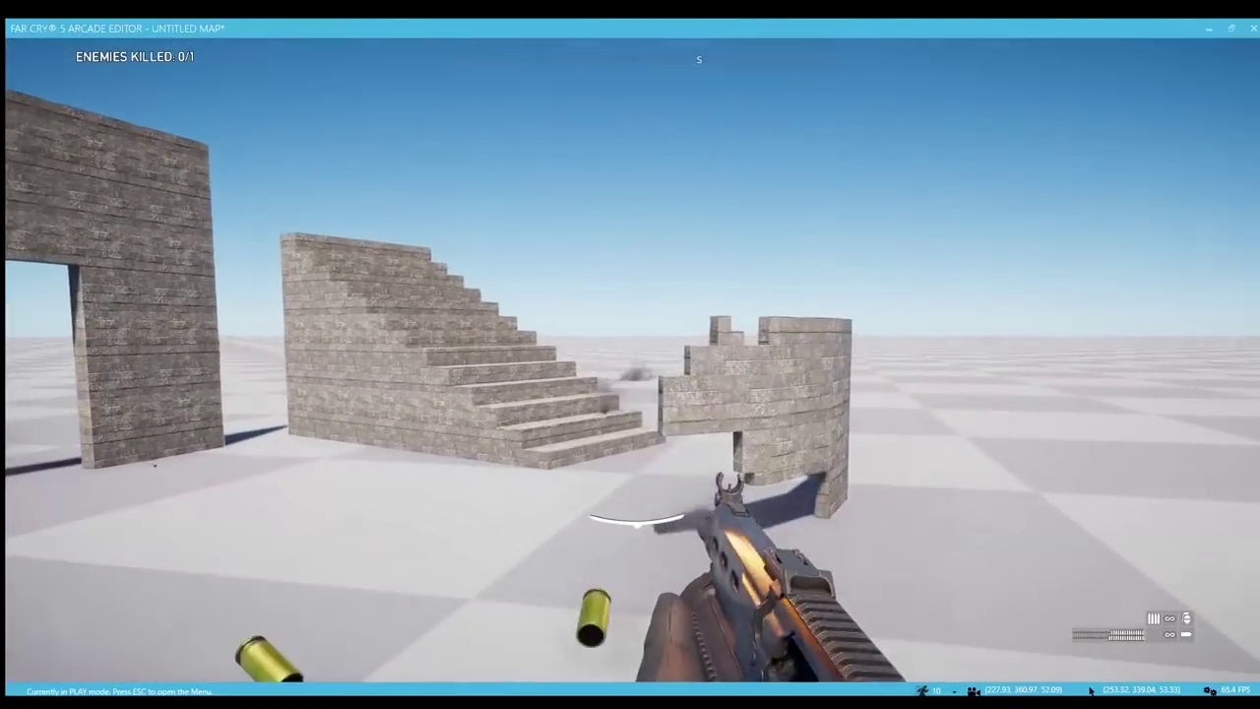
{"action": "key", "text": "w"}
{"action": "left_click", "coordinate": [1091, 691]}
{"action": "key", "text": "w"}
{"action": "key", "text": "r"}
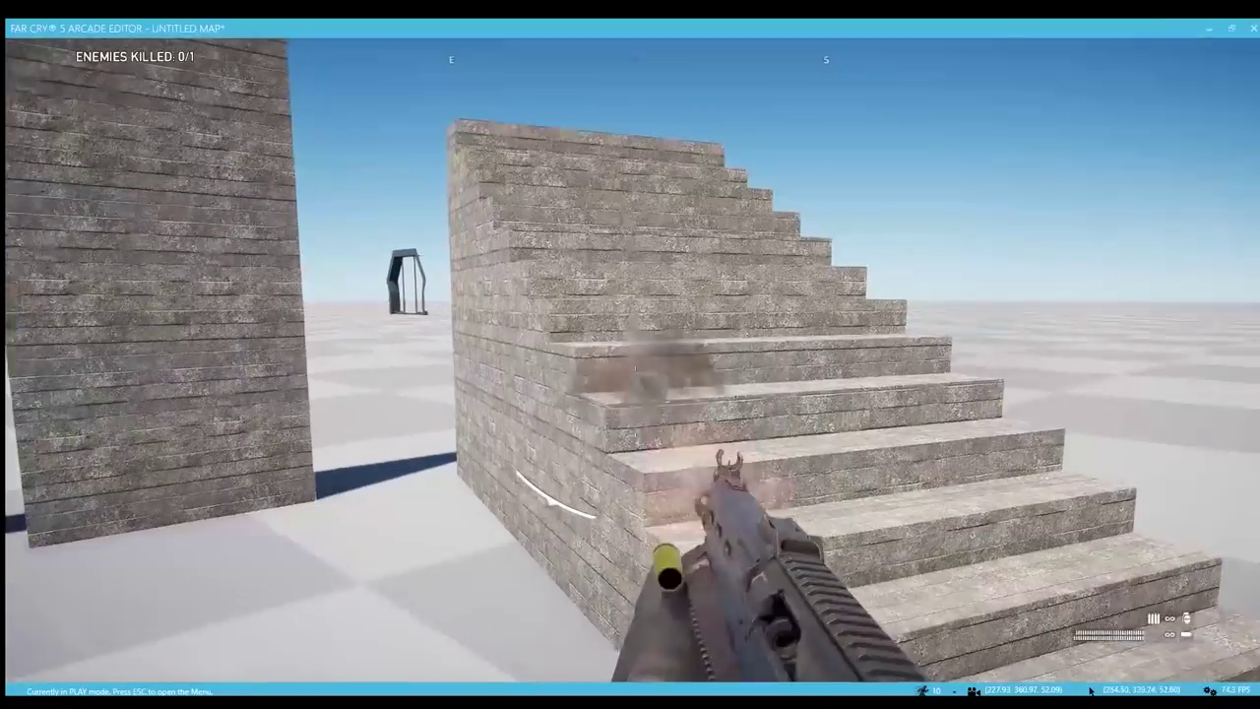
Fire a series of BZ19 shots at the brick stairs and the neighbouring doorway wall, and reload
{"action": "left_click", "coordinate": [633, 367]}
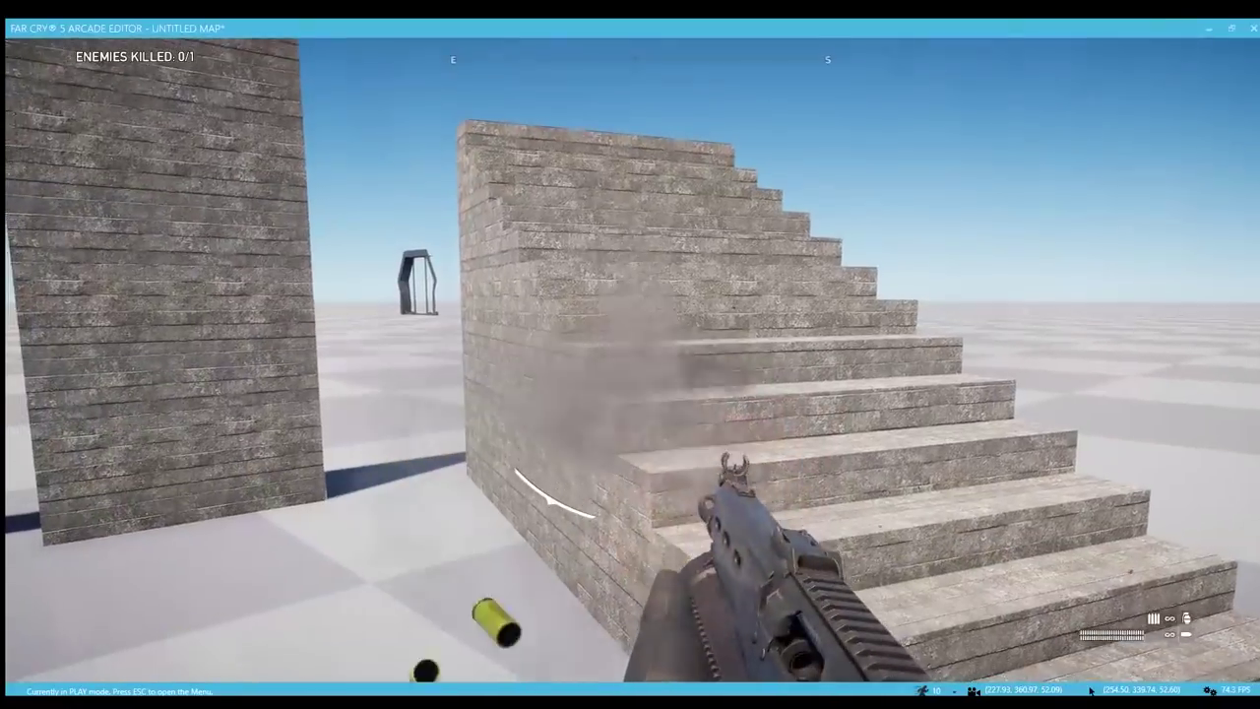
{"action": "left_click", "coordinate": [633, 367]}
{"action": "left_click", "coordinate": [633, 368]}
{"action": "left_click", "coordinate": [633, 368]}
{"action": "left_click", "coordinate": [634, 367]}
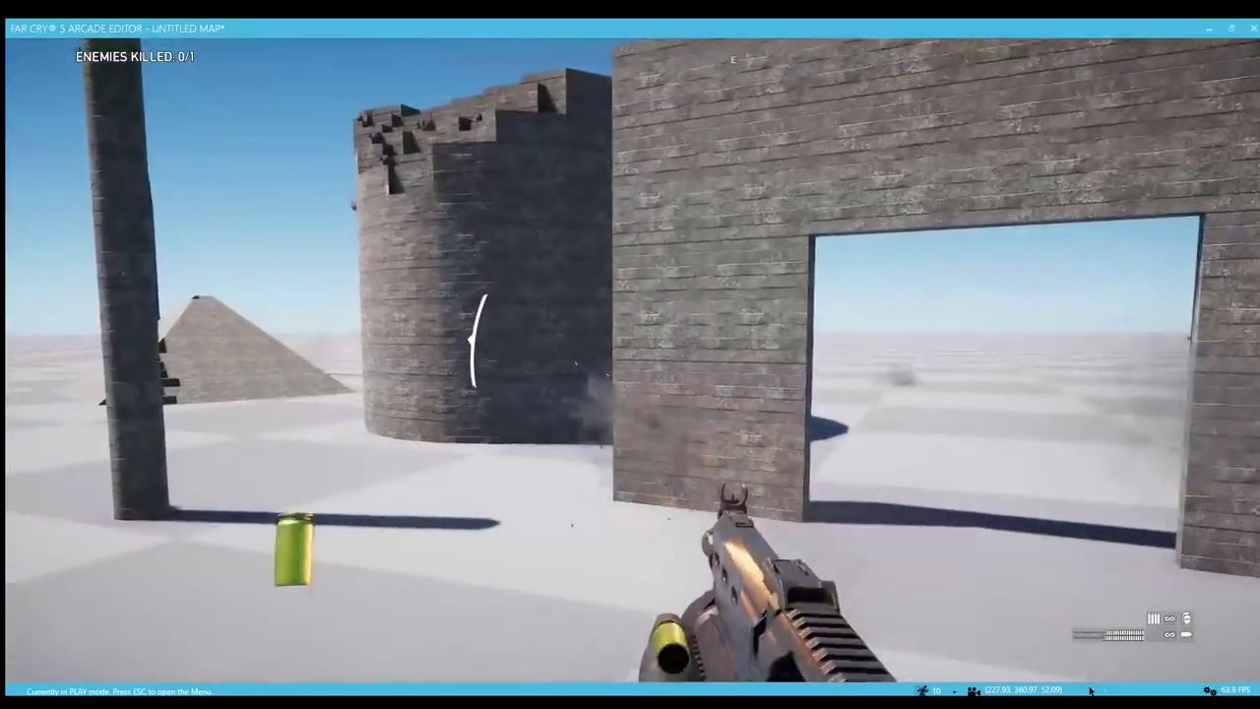
{"action": "key", "text": "r"}
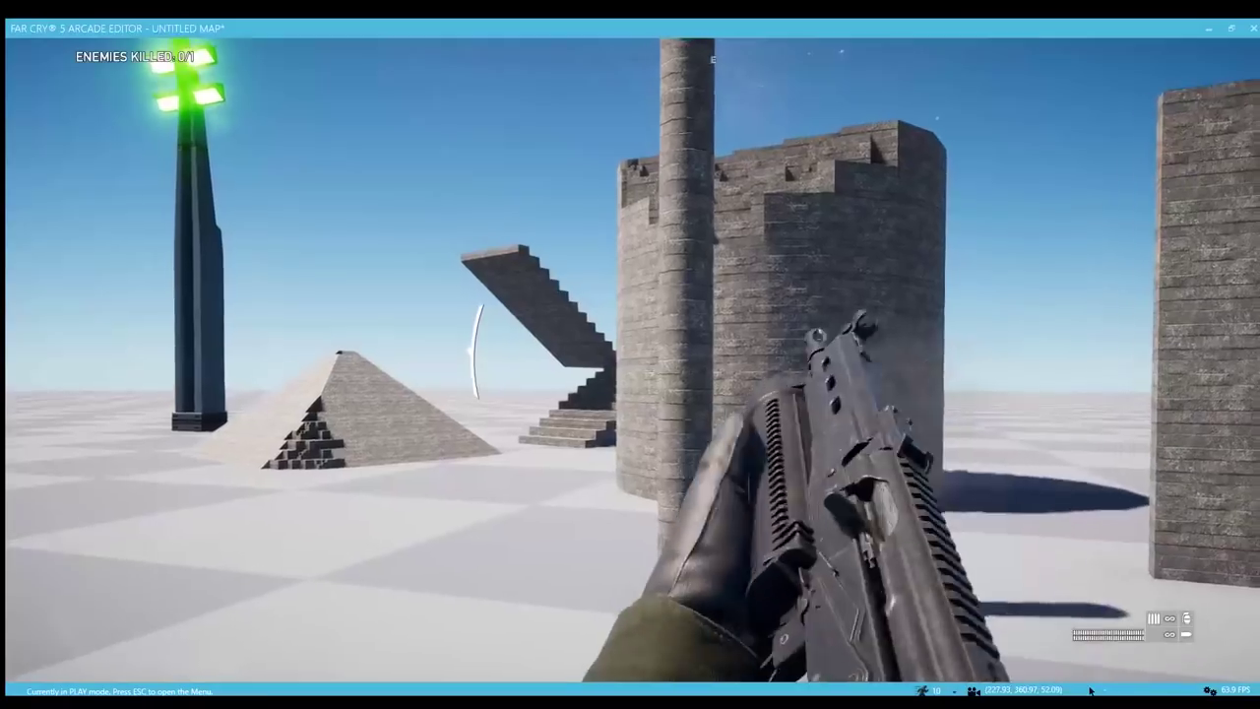
Shoot through the tall brick column beside the round tower, and keep firing across the ground near the pyramid
{"action": "left_click", "coordinate": [633, 367]}
{"action": "left_click", "coordinate": [633, 367]}
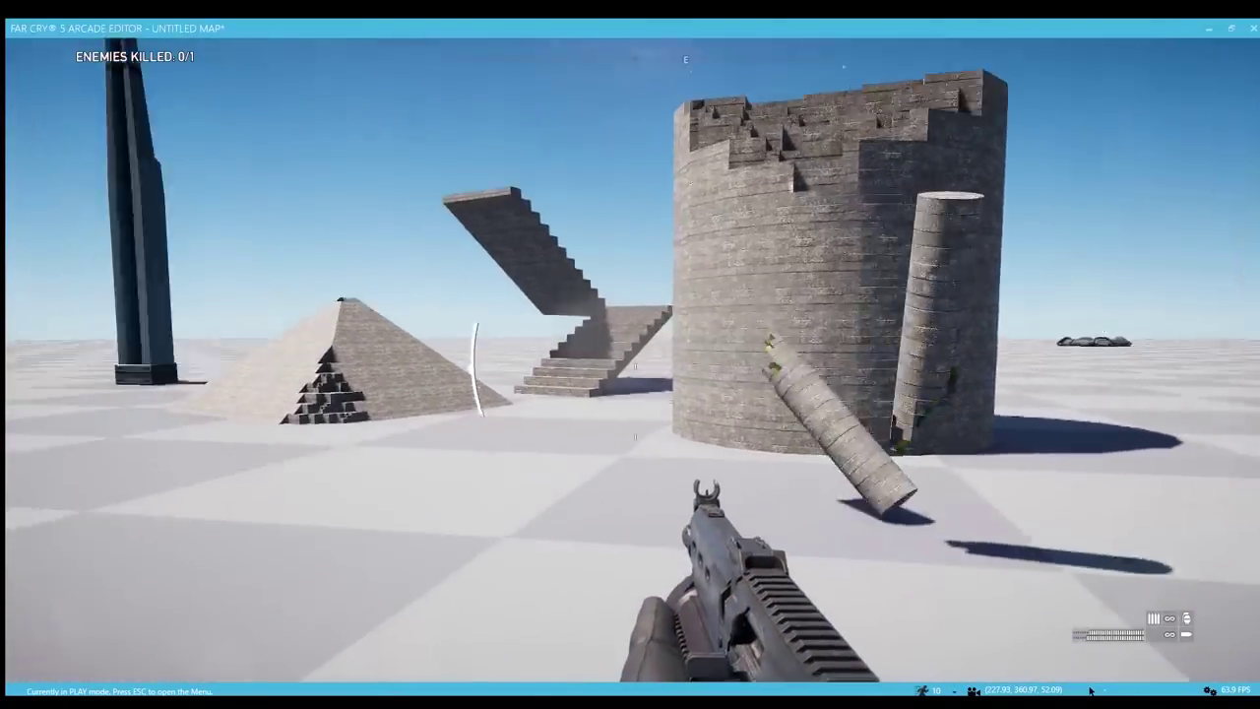
{"action": "left_click", "coordinate": [634, 368]}
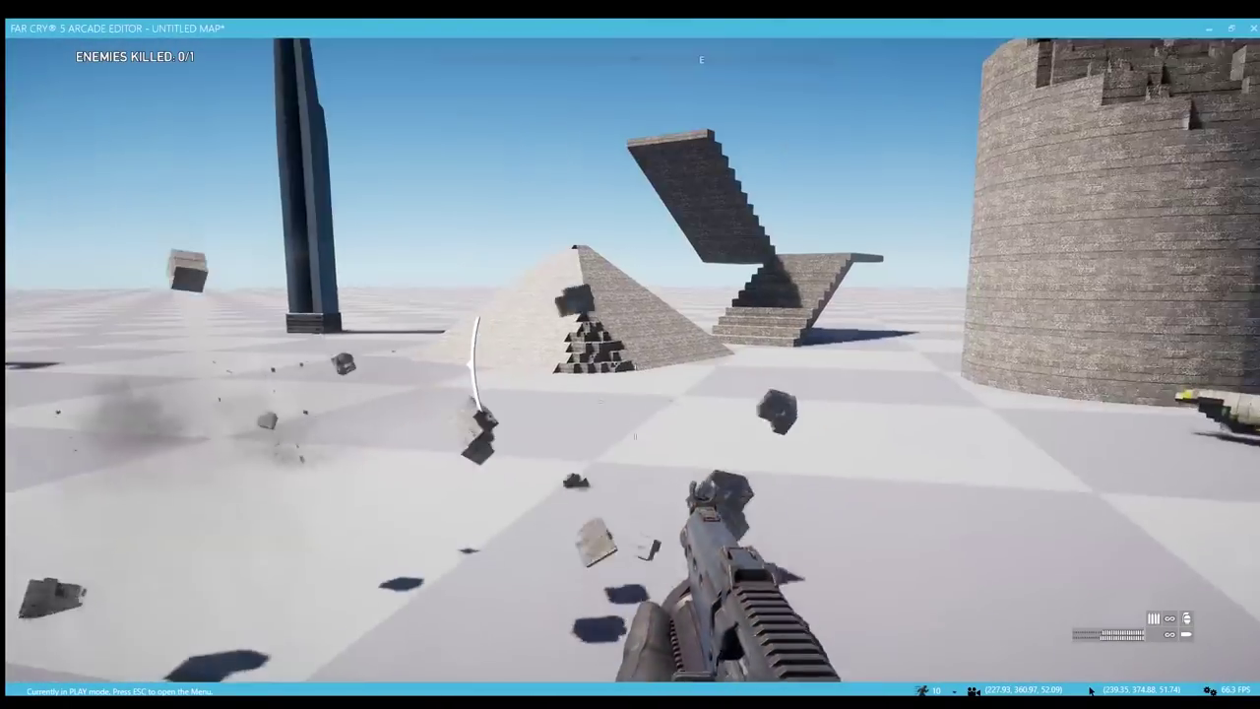
{"action": "left_click", "coordinate": [633, 367]}
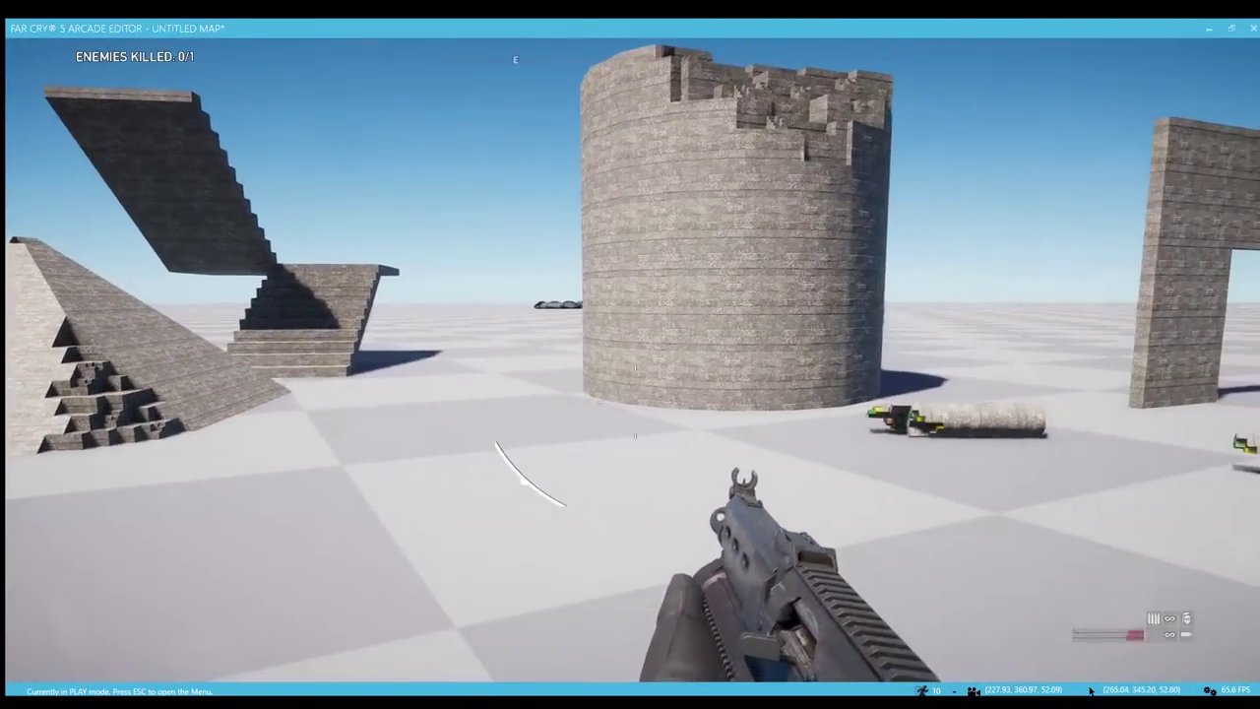
Check the equipped weapons, switch to the shotgun, and fire it at the brick stairs beside the doorway wall
{"action": "key", "text": "Tab"}
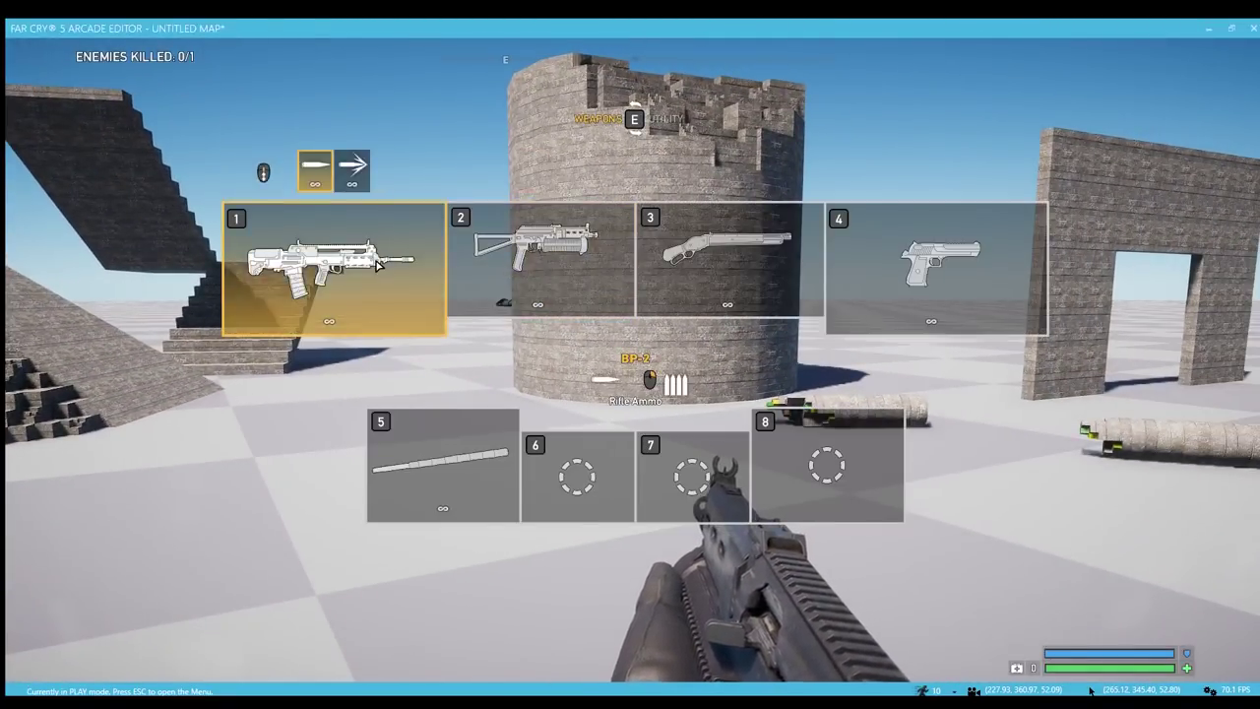
{"action": "key", "text": "Tab"}
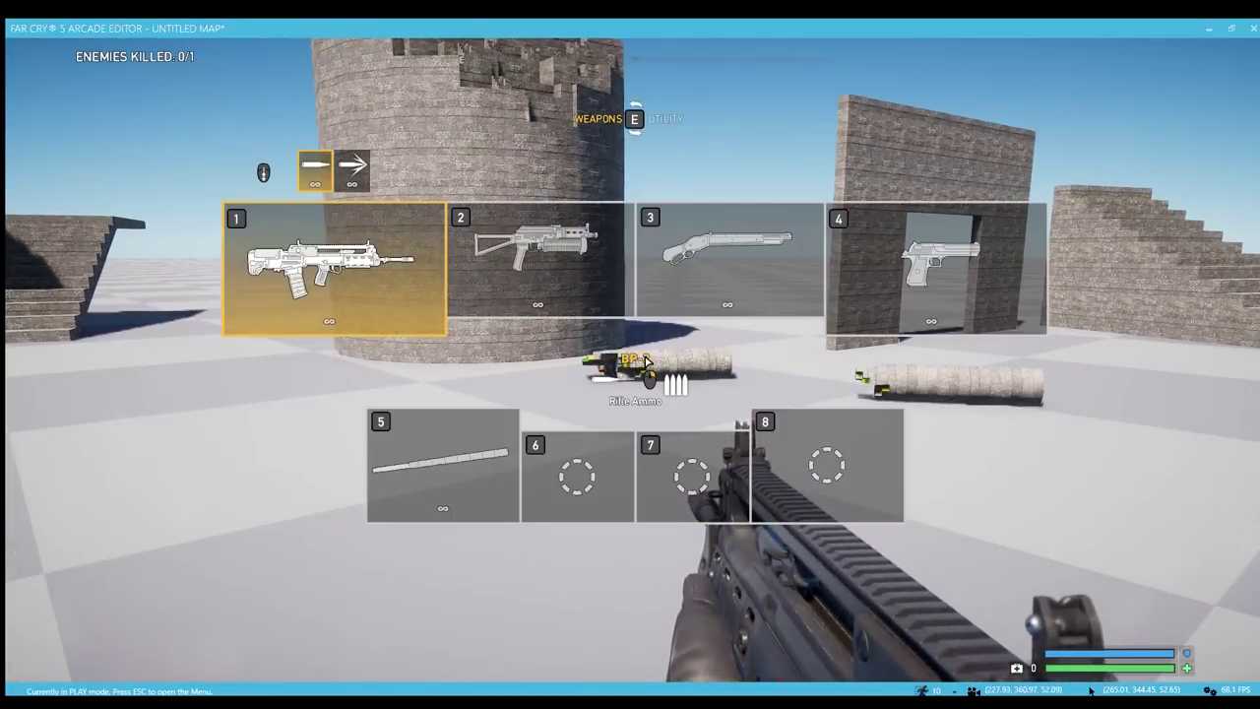
{"action": "key", "text": "Tab"}
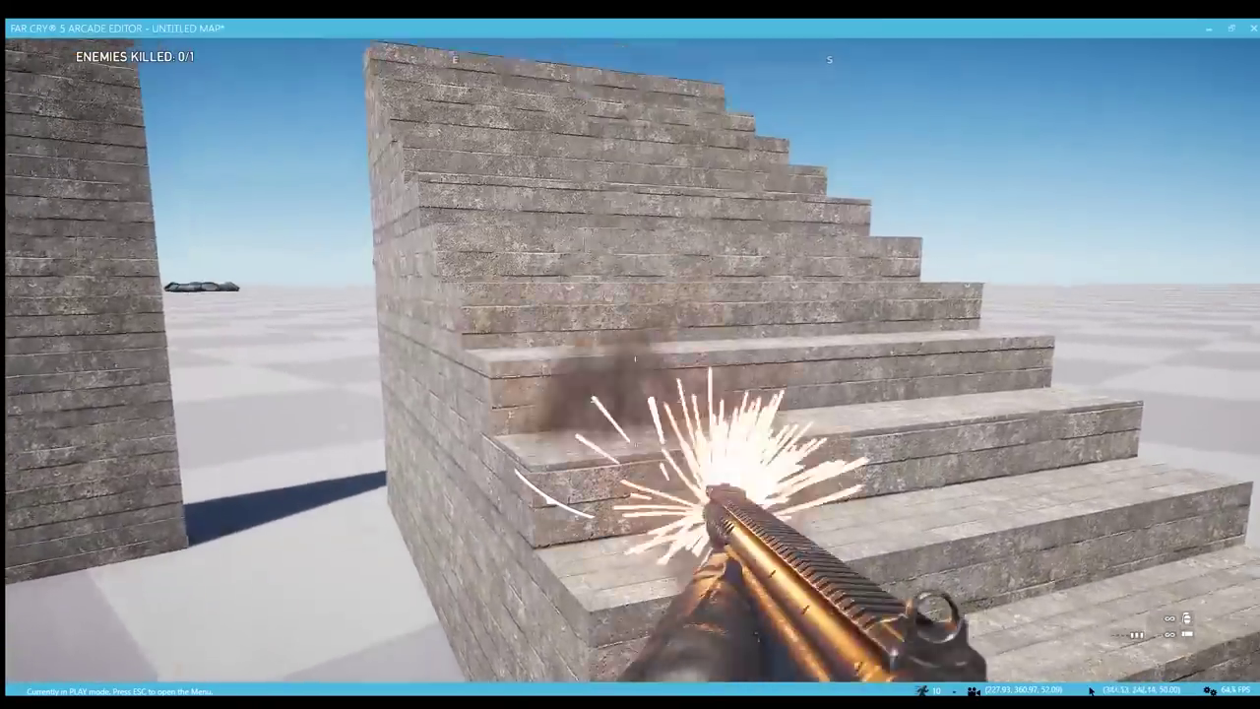
{"action": "left_click", "coordinate": [633, 359]}
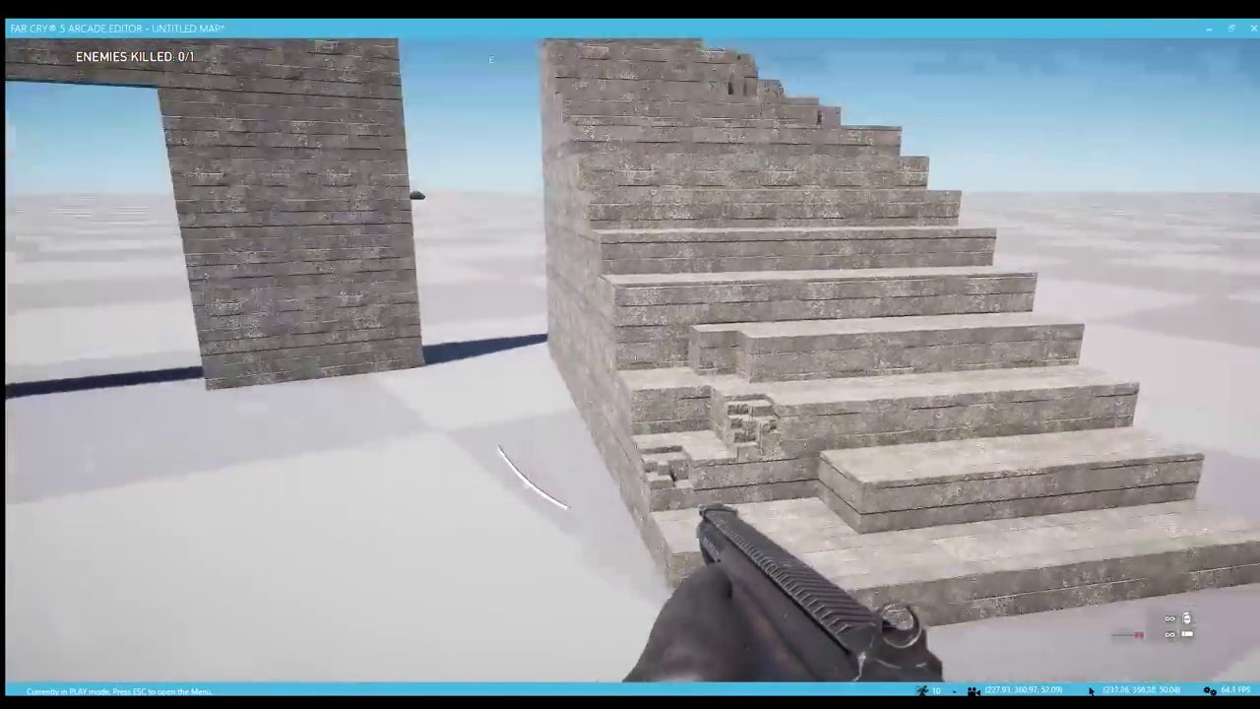
{"action": "left_click", "coordinate": [633, 360]}
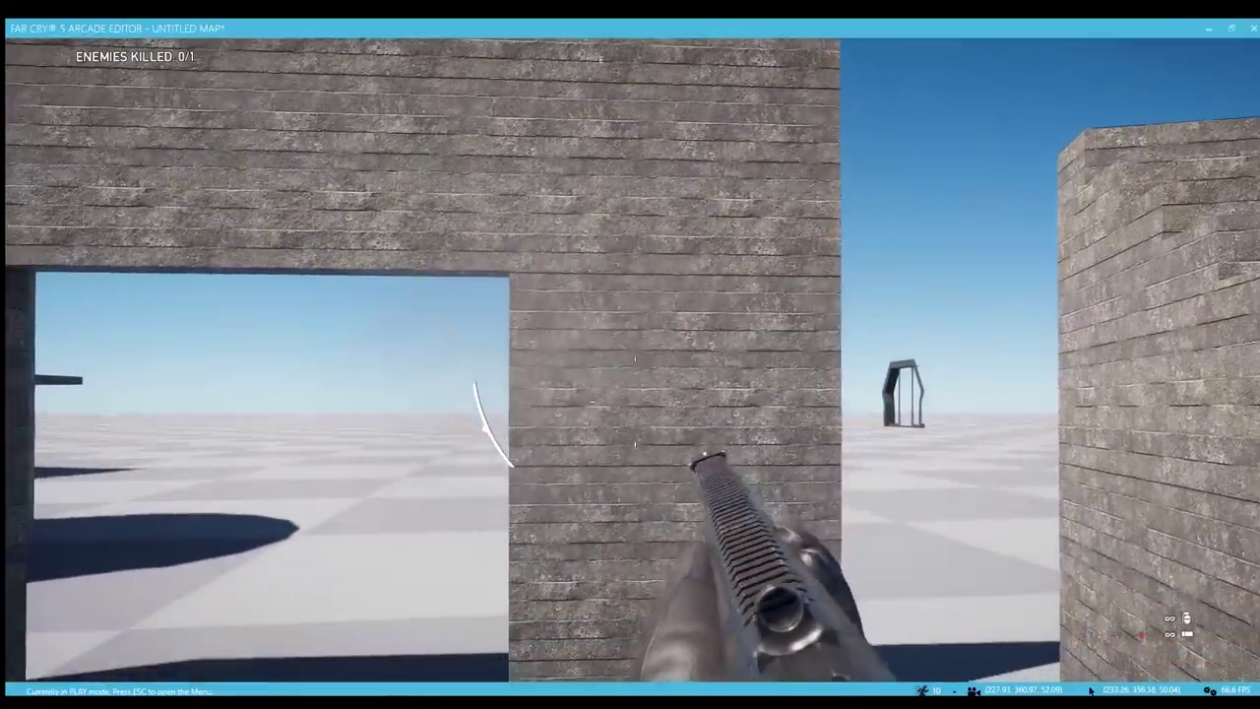
Fire the shotgun at the brick doorway wall, back away to view the damage, and reload while approaching the round tower
{"action": "left_click", "coordinate": [635, 402]}
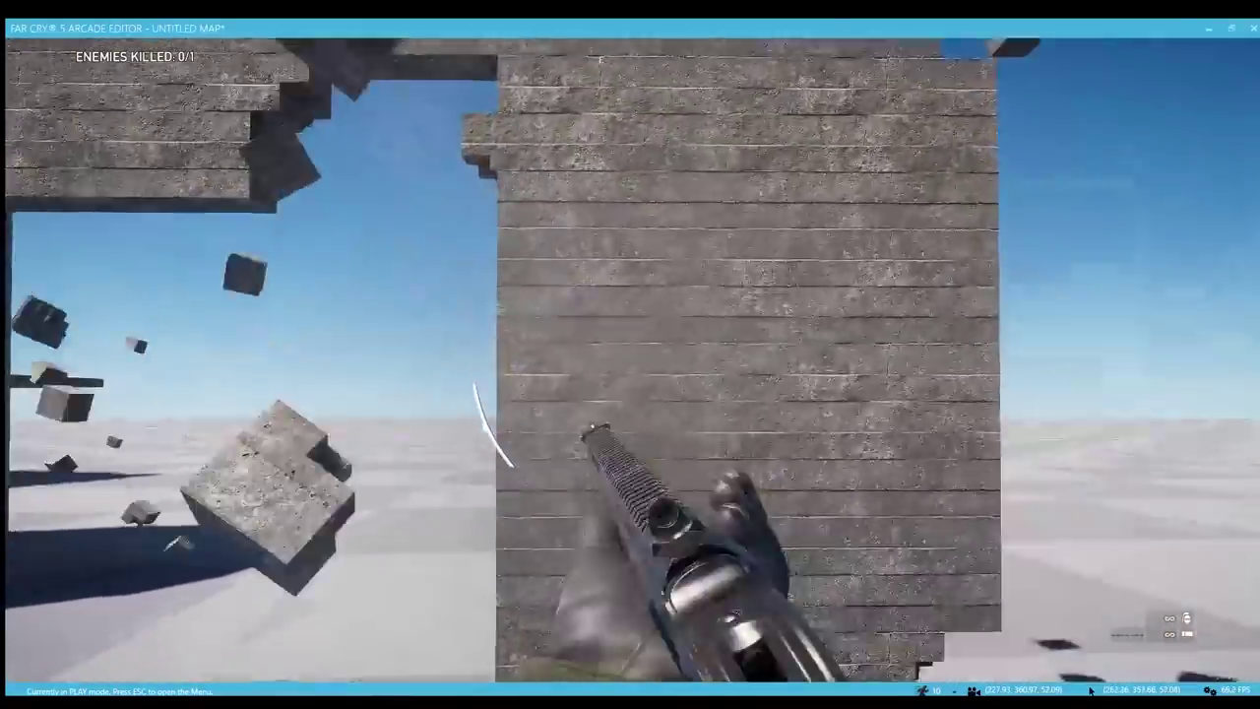
{"action": "key", "text": "s"}
{"action": "key", "text": "w"}
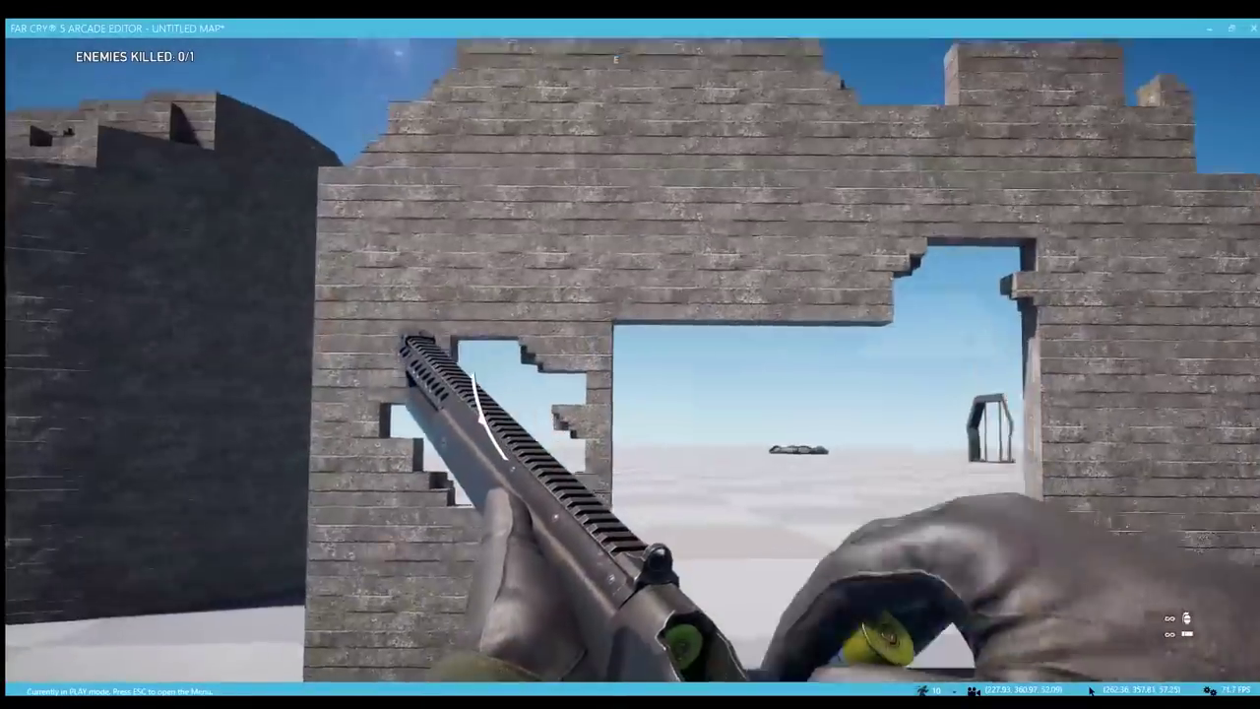
{"action": "key", "text": "w"}
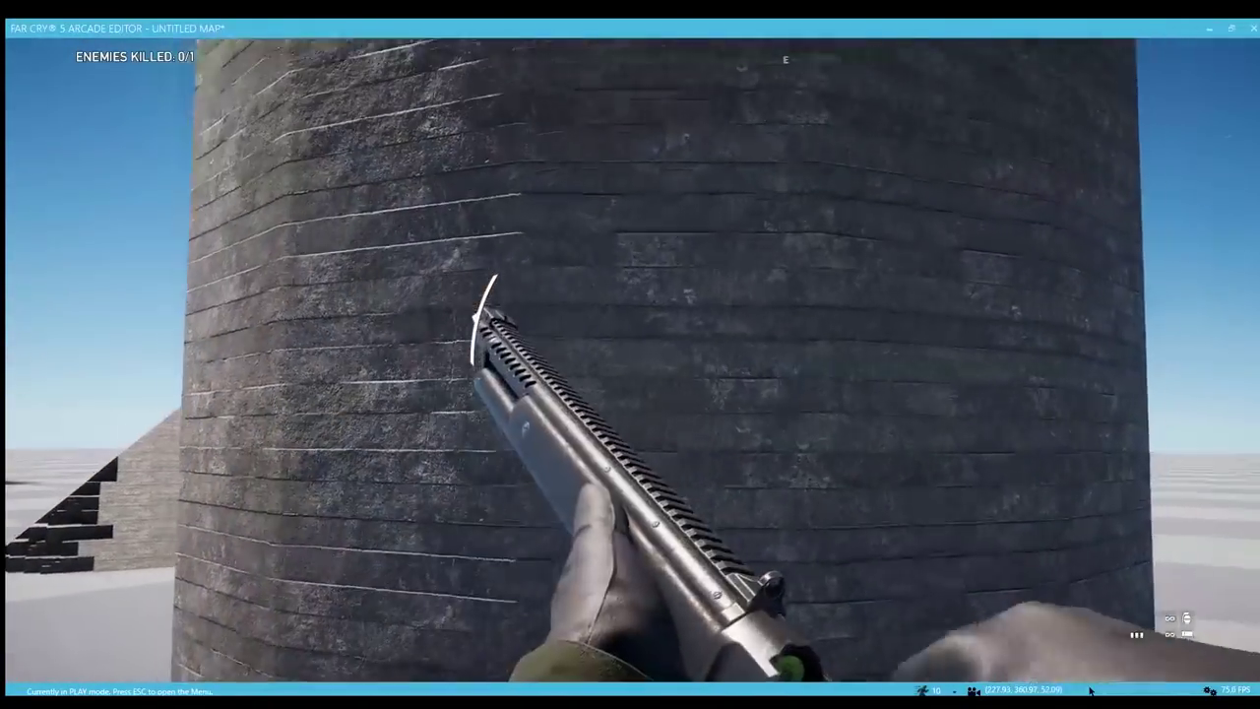
Fire repeated shotgun blasts at the round brick tower while circling its base
{"action": "key", "text": "w"}
{"action": "key", "text": "s"}
{"action": "left_click", "coordinate": [632, 360]}
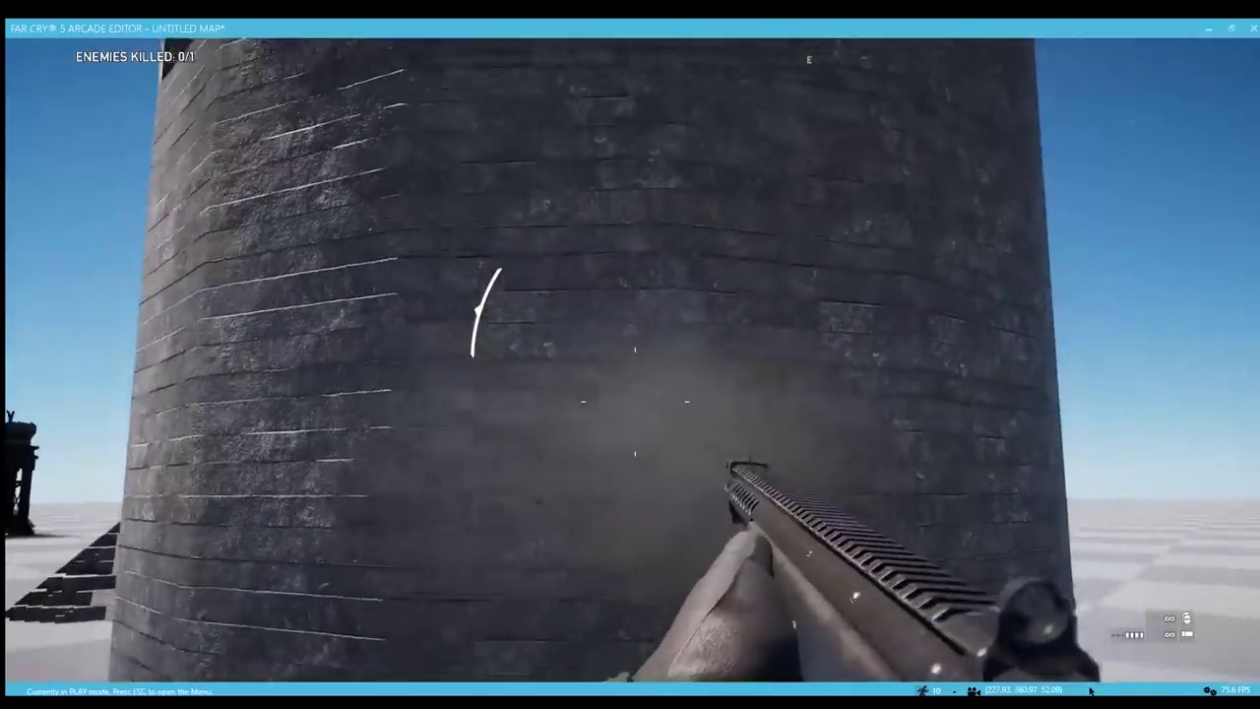
{"action": "left_click", "coordinate": [633, 361]}
{"action": "key", "text": "a"}
{"action": "left_click", "coordinate": [632, 360]}
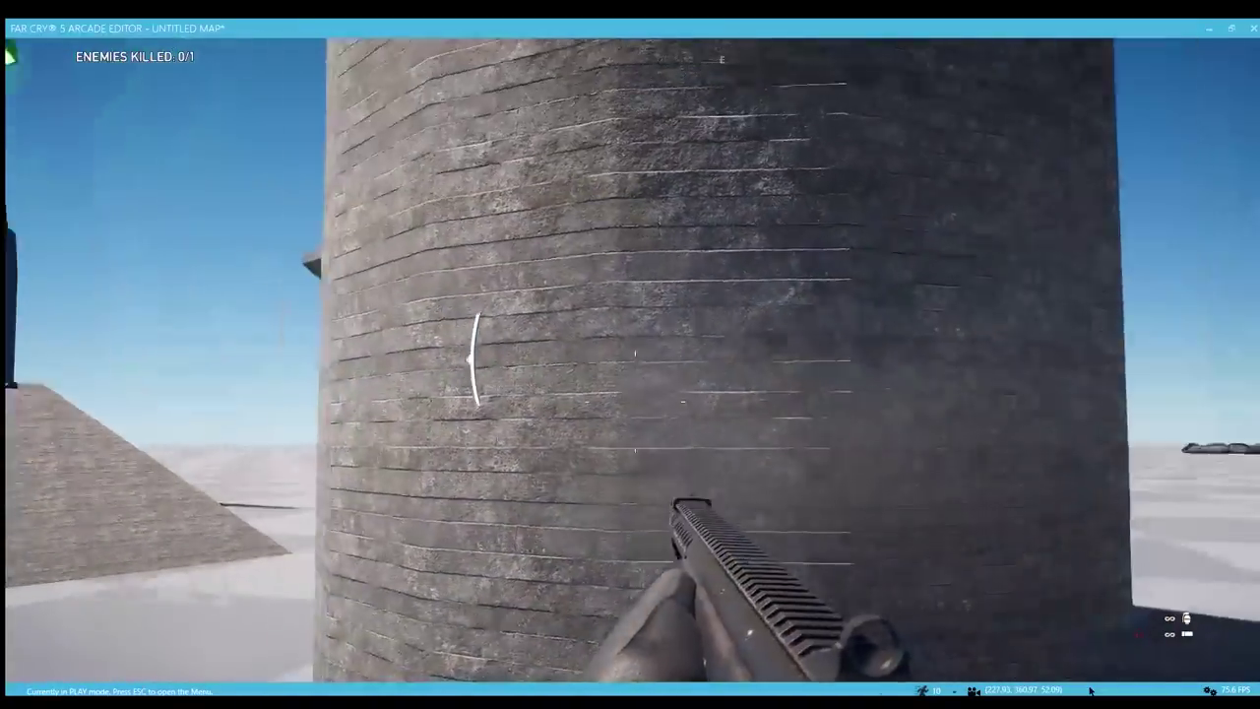
{"action": "left_click", "coordinate": [632, 361]}
{"action": "key", "text": "s"}
{"action": "left_click", "coordinate": [632, 361]}
{"action": "key", "text": "a"}
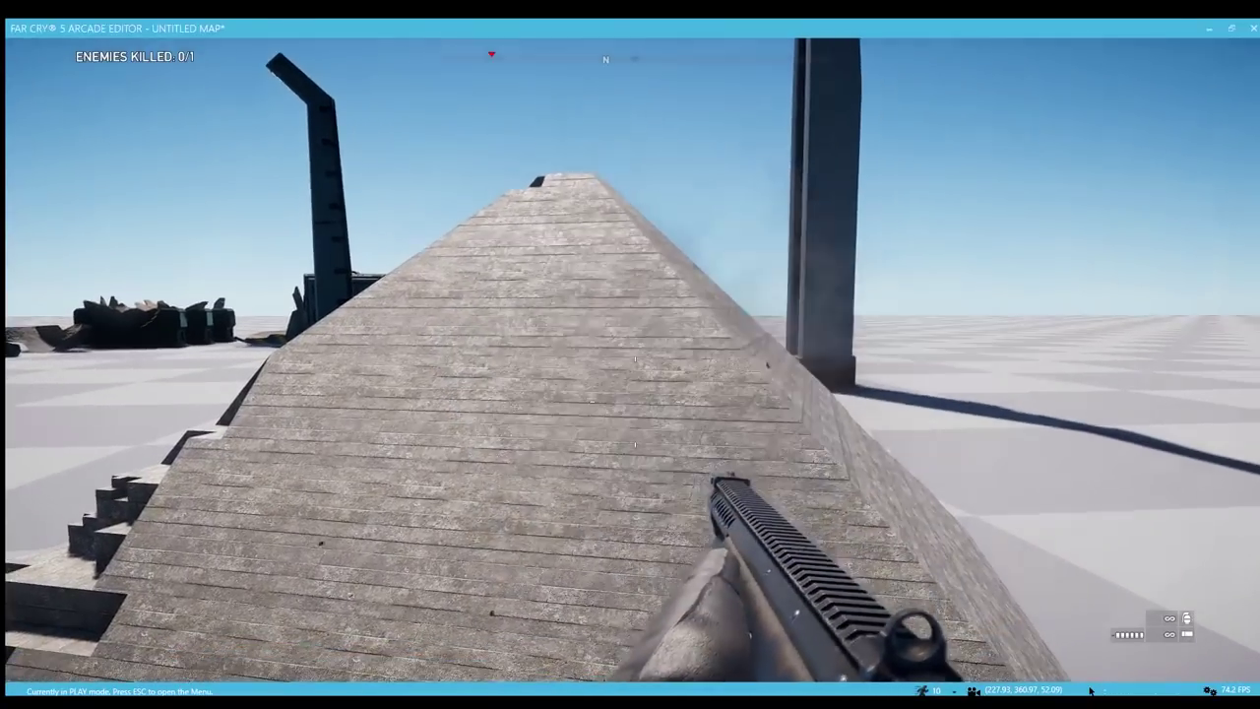
Fire the shotgun at the brick pyramid and the lower steps of the neighbouring brick staircase
{"action": "left_click", "coordinate": [635, 402]}
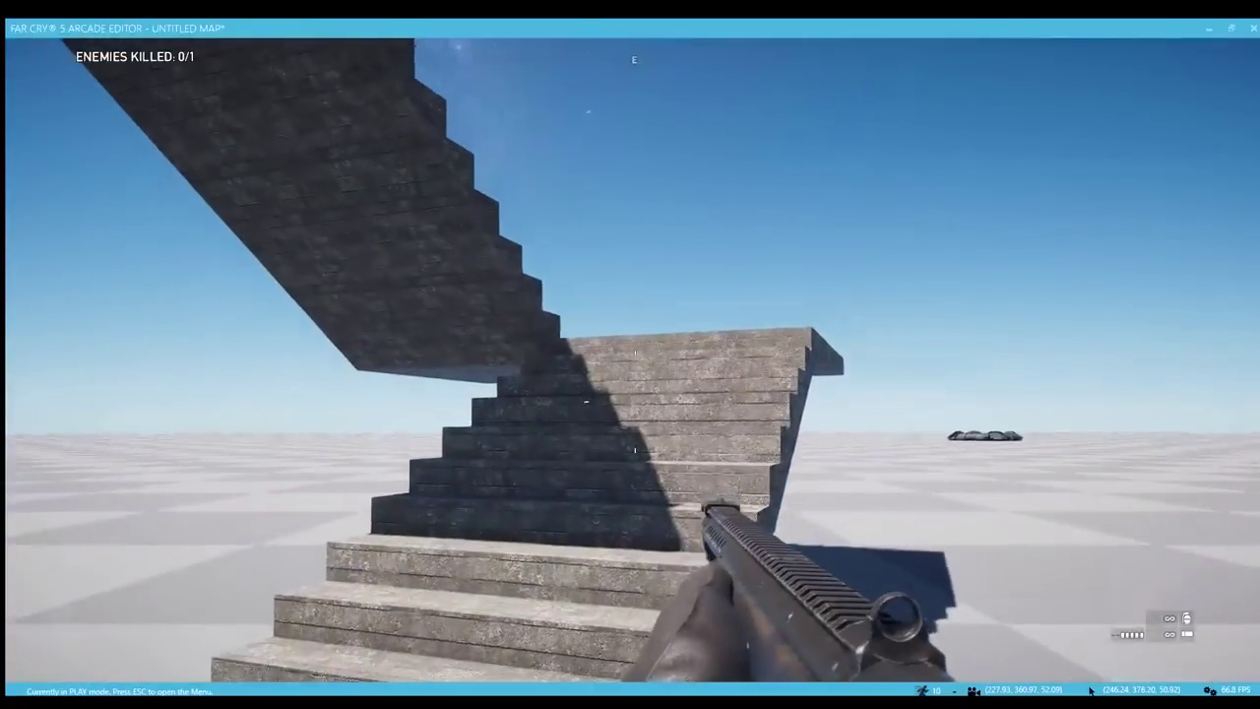
{"action": "left_click", "coordinate": [636, 402]}
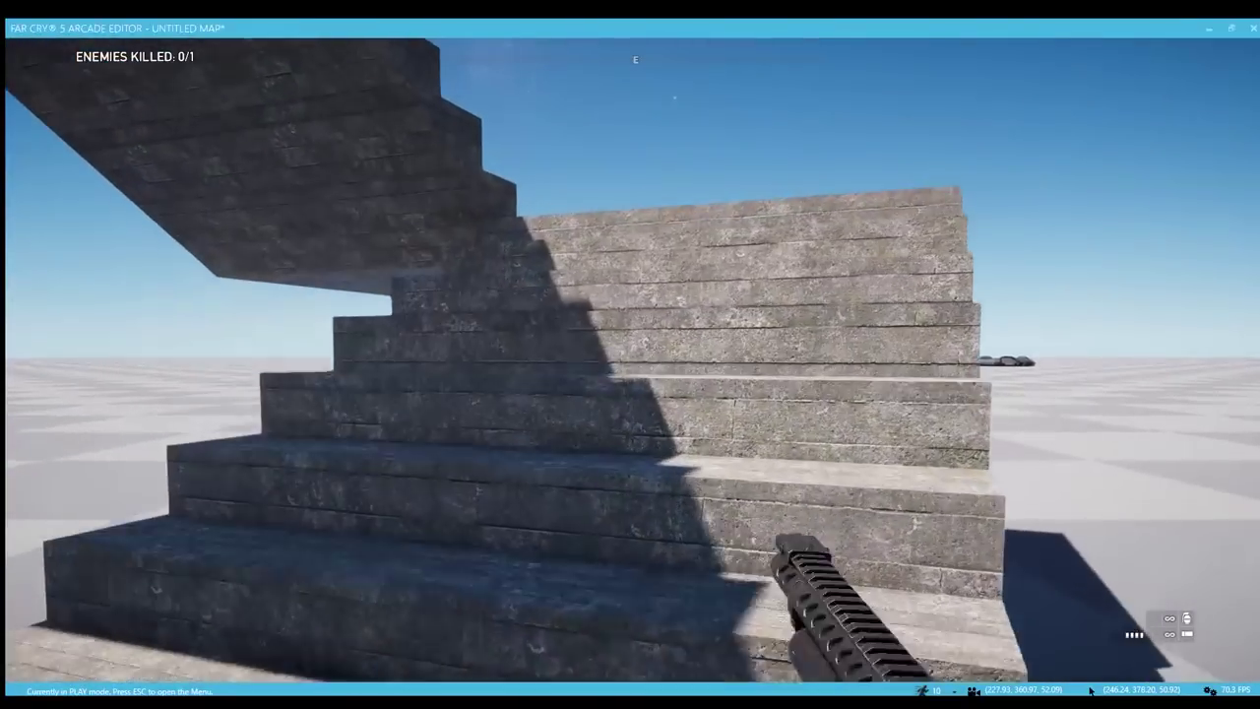
{"action": "key", "text": "s"}
Shoot the side of the brick staircase with the assault rifle, reload, and back away from it
{"action": "left_click", "coordinate": [631, 360]}
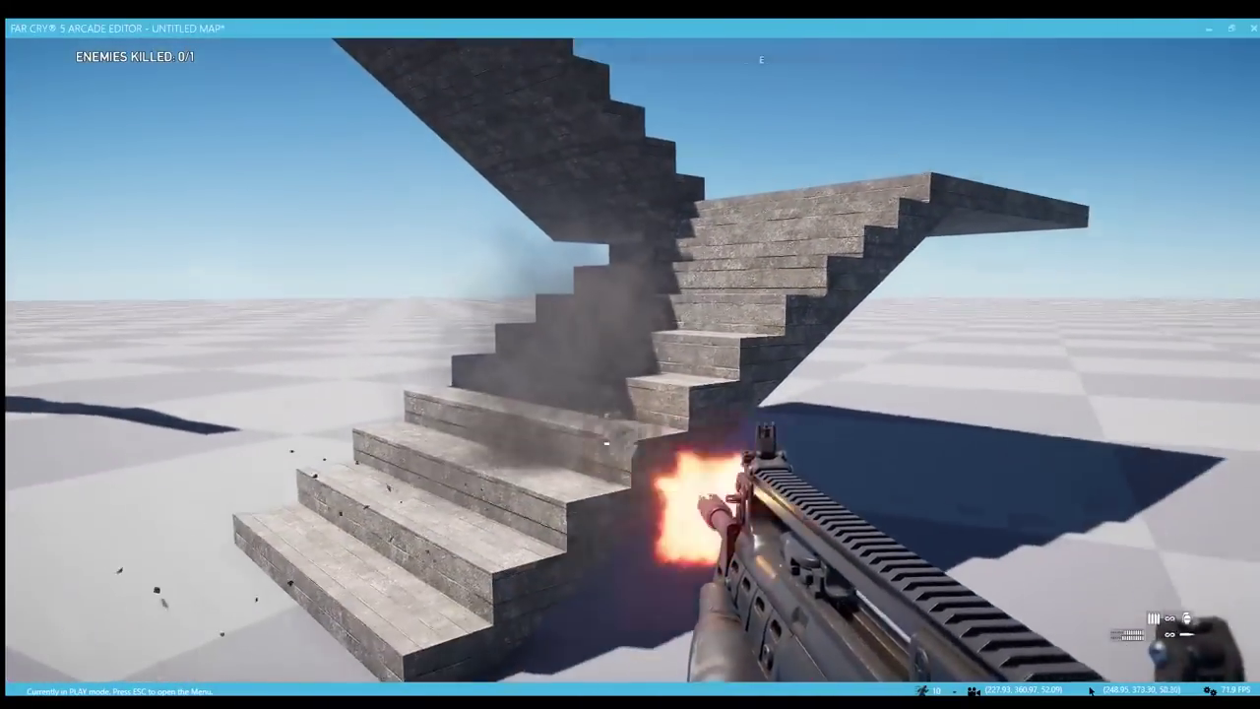
{"action": "left_click", "coordinate": [630, 360]}
{"action": "key", "text": "r"}
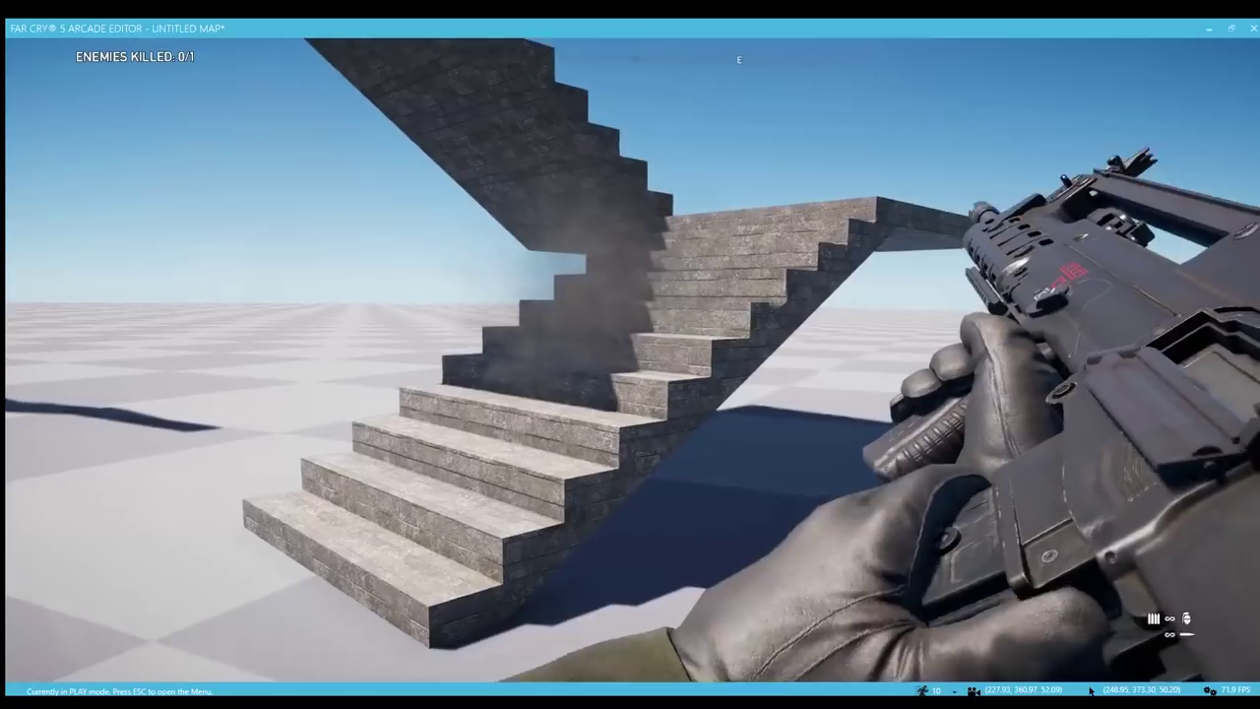
{"action": "key", "text": "w"}
{"action": "key", "text": "s"}
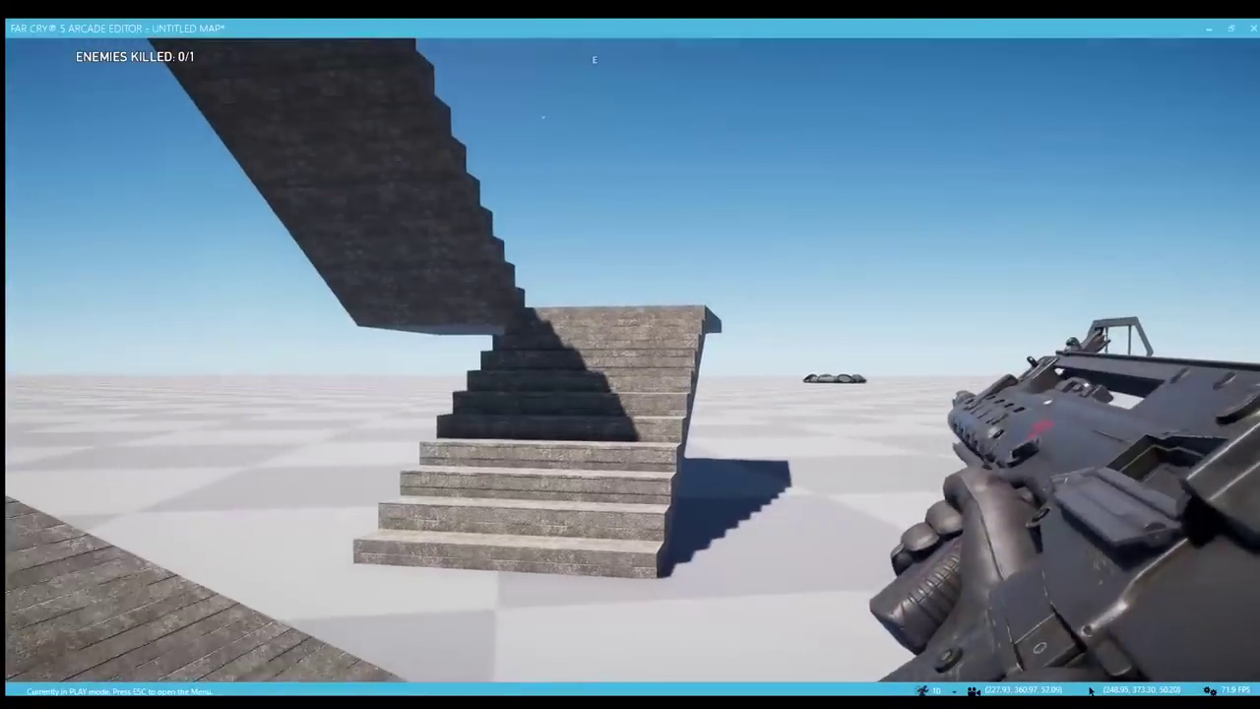
Shoot the brick staircase beside the pyramid with the assault rifle from farther back, and reload
{"action": "key", "text": "1"}
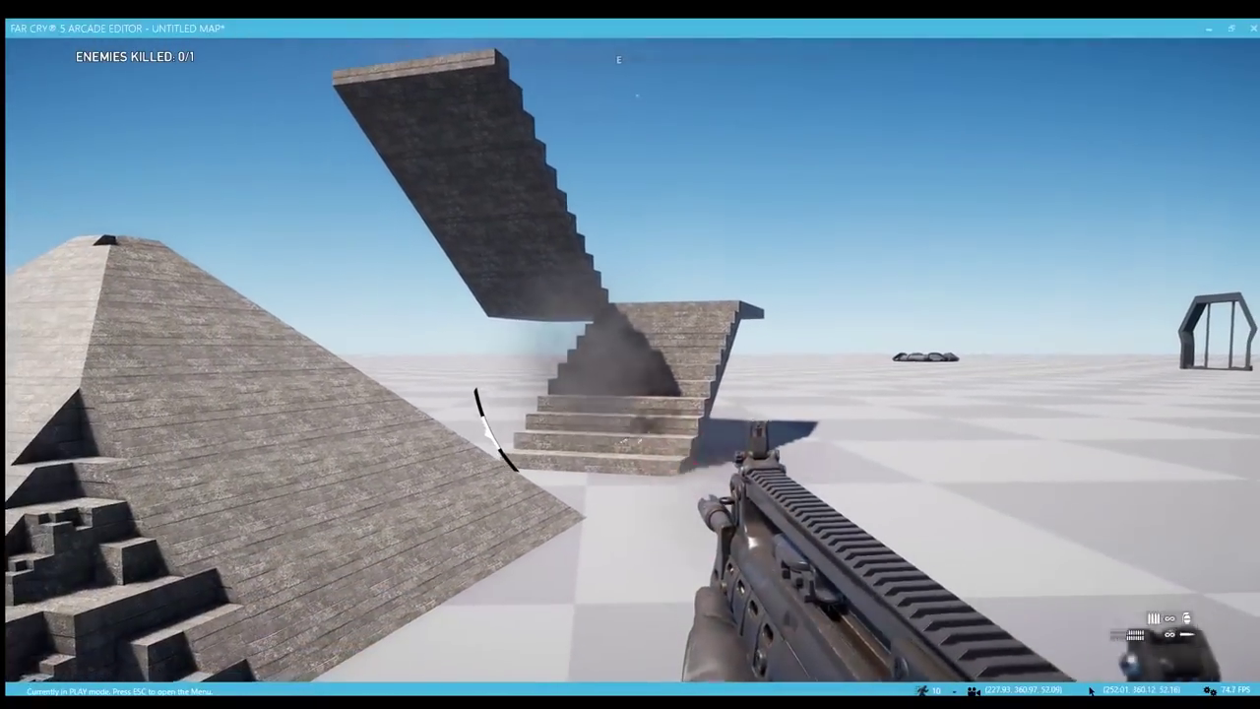
{"action": "key", "text": "r"}
{"action": "key", "text": "s"}
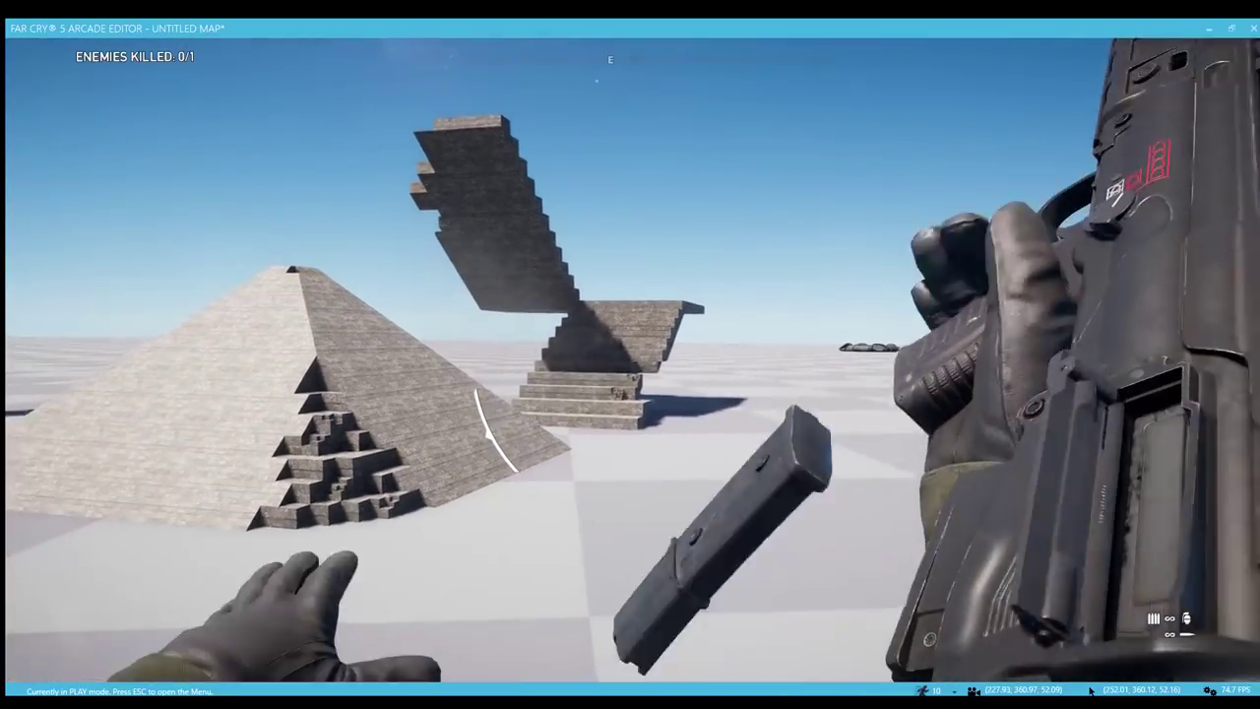
{"action": "key", "text": "1"}
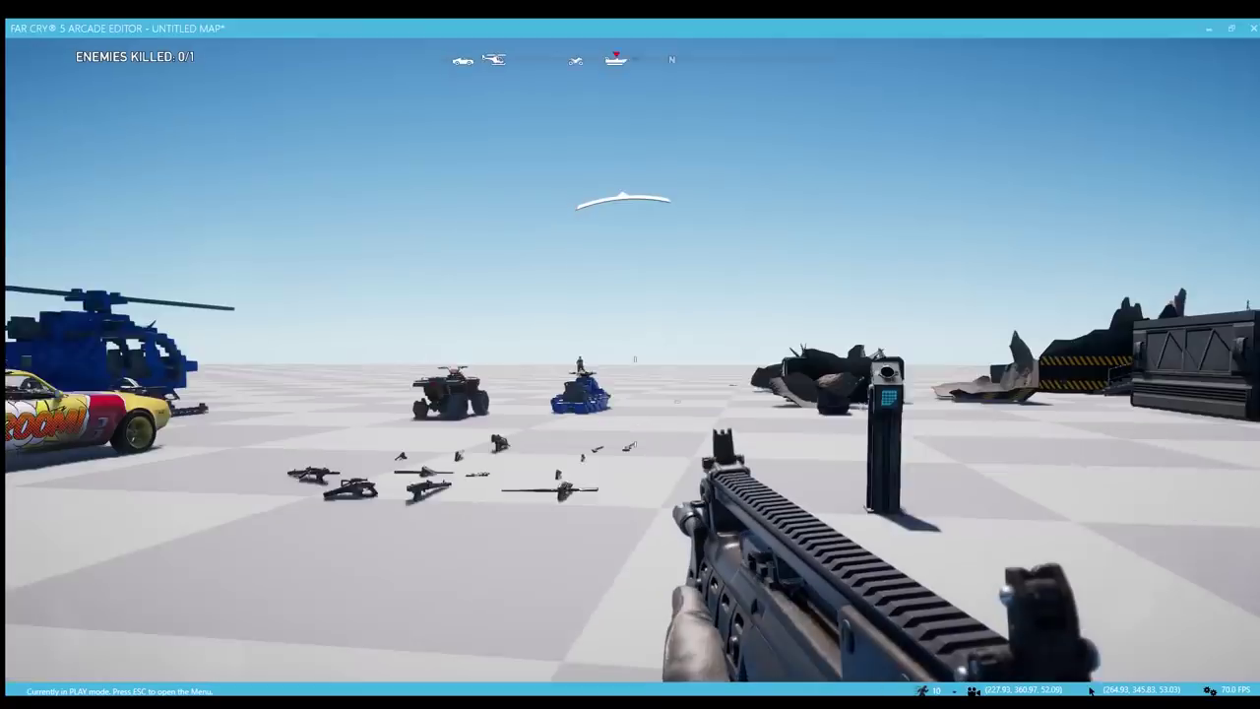
Walk across the map with the rifle to look over the vehicles, light poles and destroyed tanks
{"action": "key", "text": "a"}
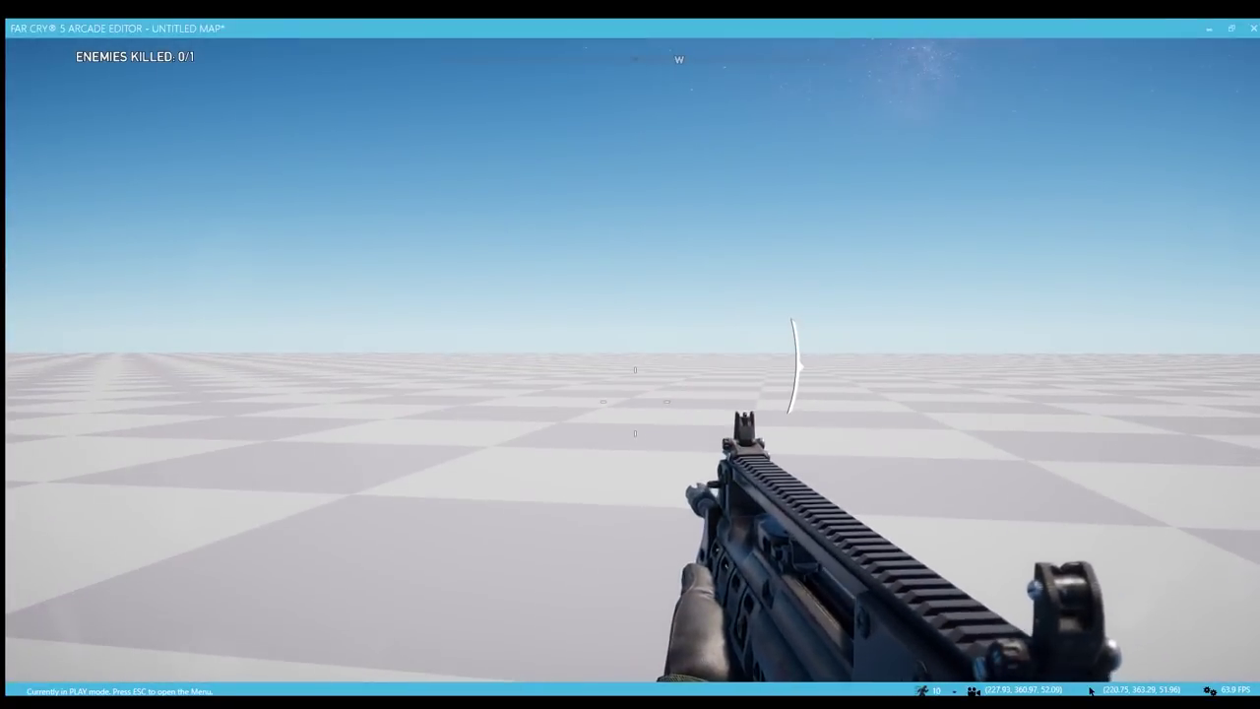
{"action": "key", "text": "r"}
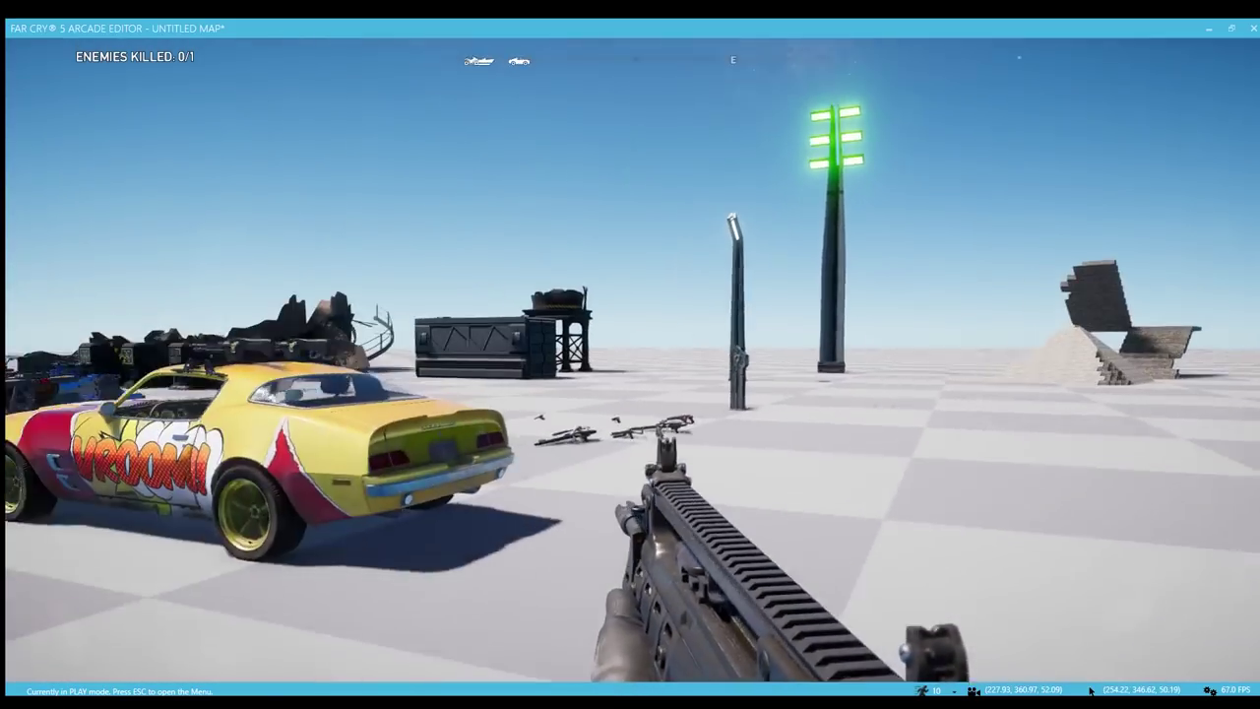
{"action": "key", "text": "w"}
{"action": "key", "text": "w"}
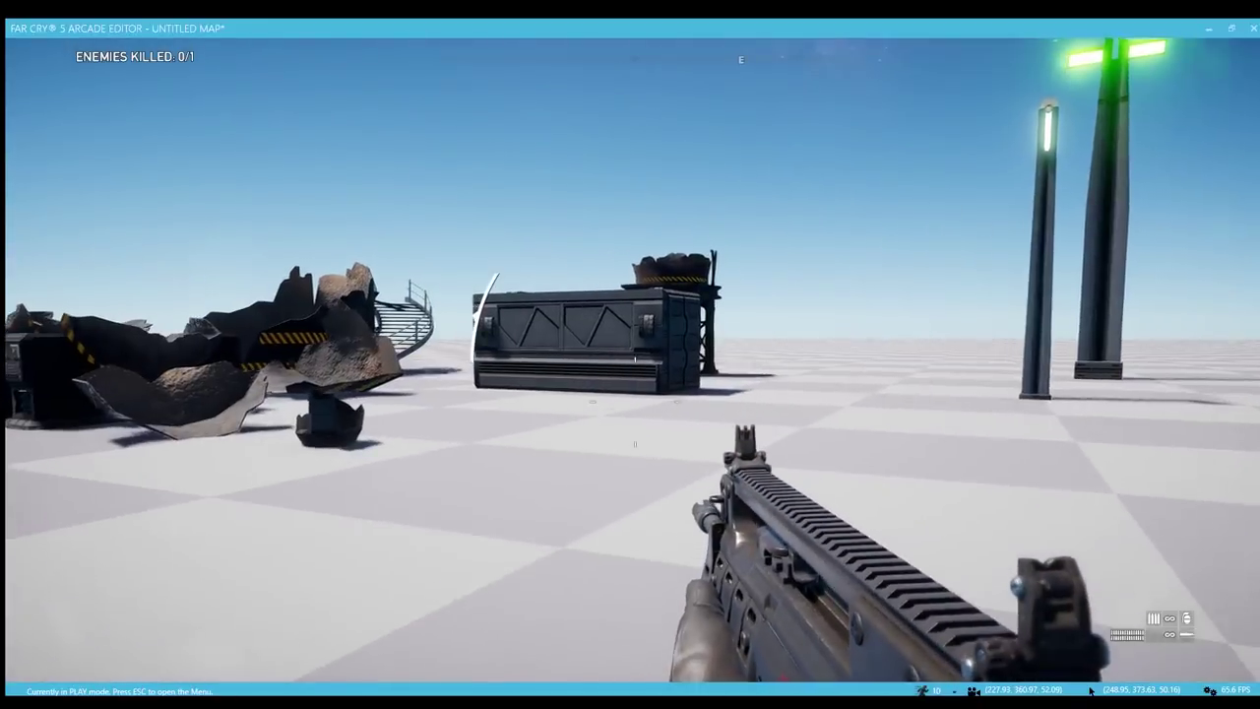
{"action": "key", "text": "w"}
{"action": "key", "text": "w"}
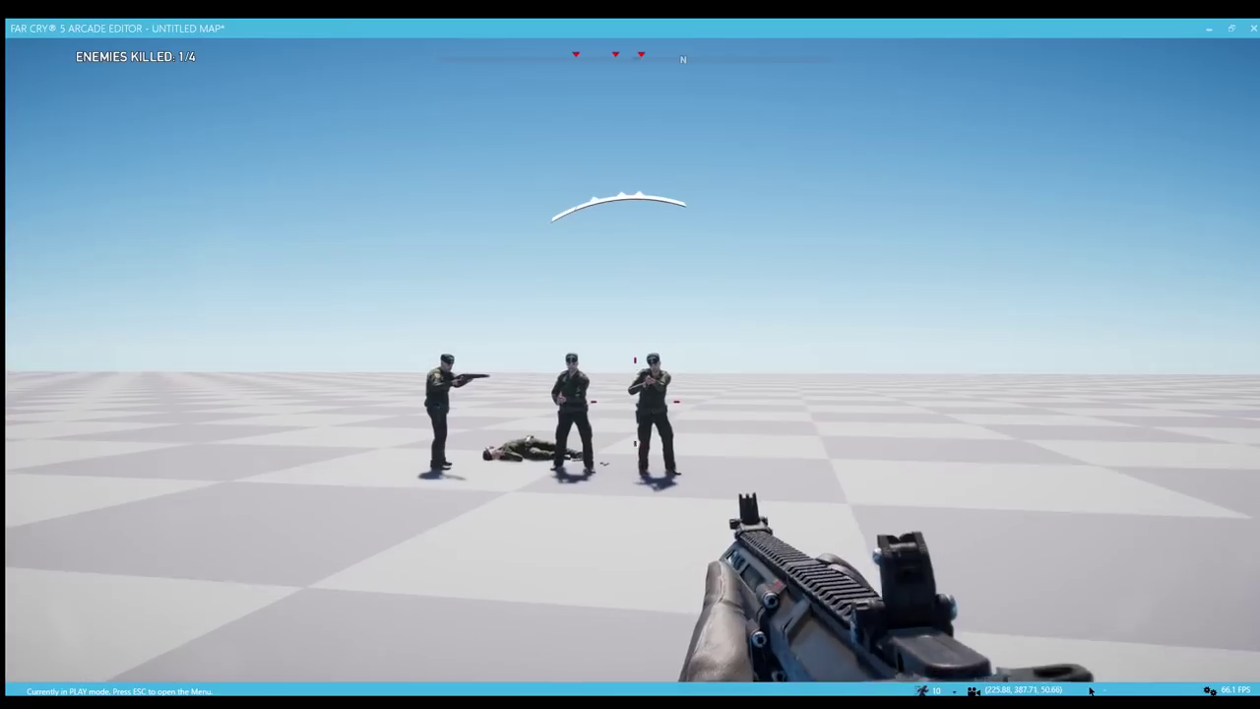
Approach the group of armed soldiers and shoot the three still standing with the assault rifle
{"action": "key", "text": "w"}
{"action": "key", "text": "w"}
{"action": "left_click", "coordinate": [635, 401]}
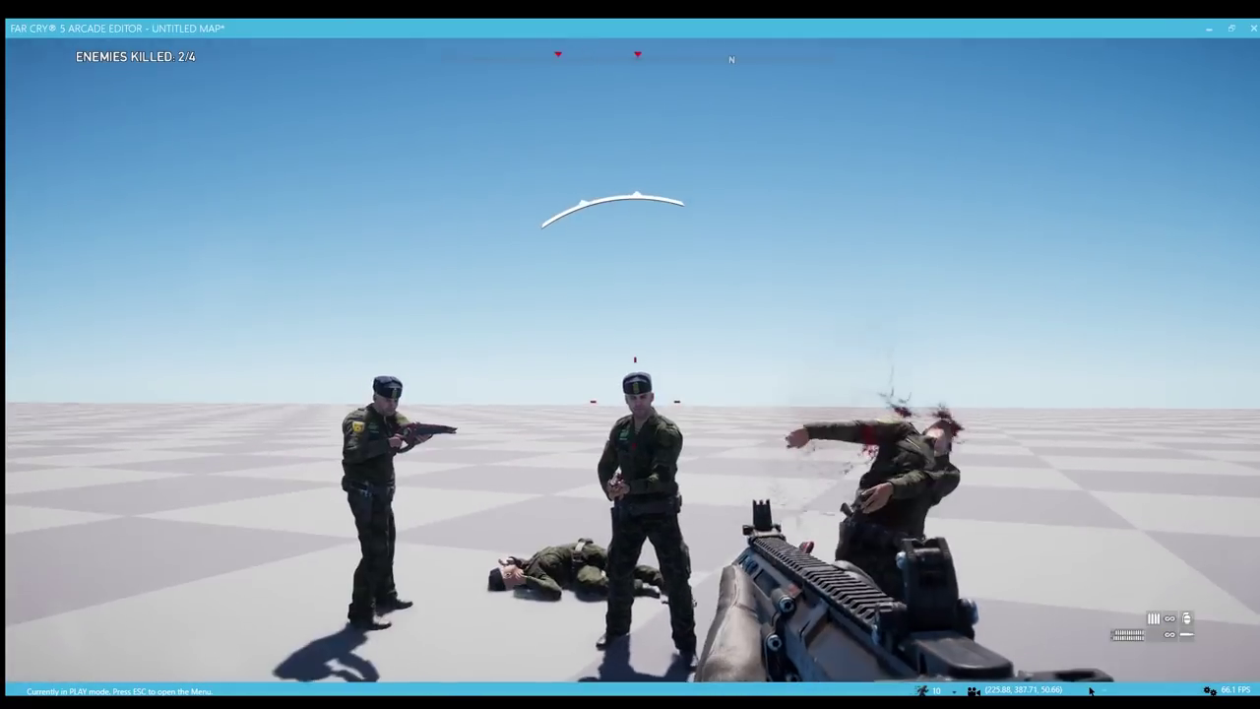
{"action": "left_click", "coordinate": [636, 401]}
{"action": "left_click", "coordinate": [635, 401]}
{"action": "left_click", "coordinate": [1090, 691]}
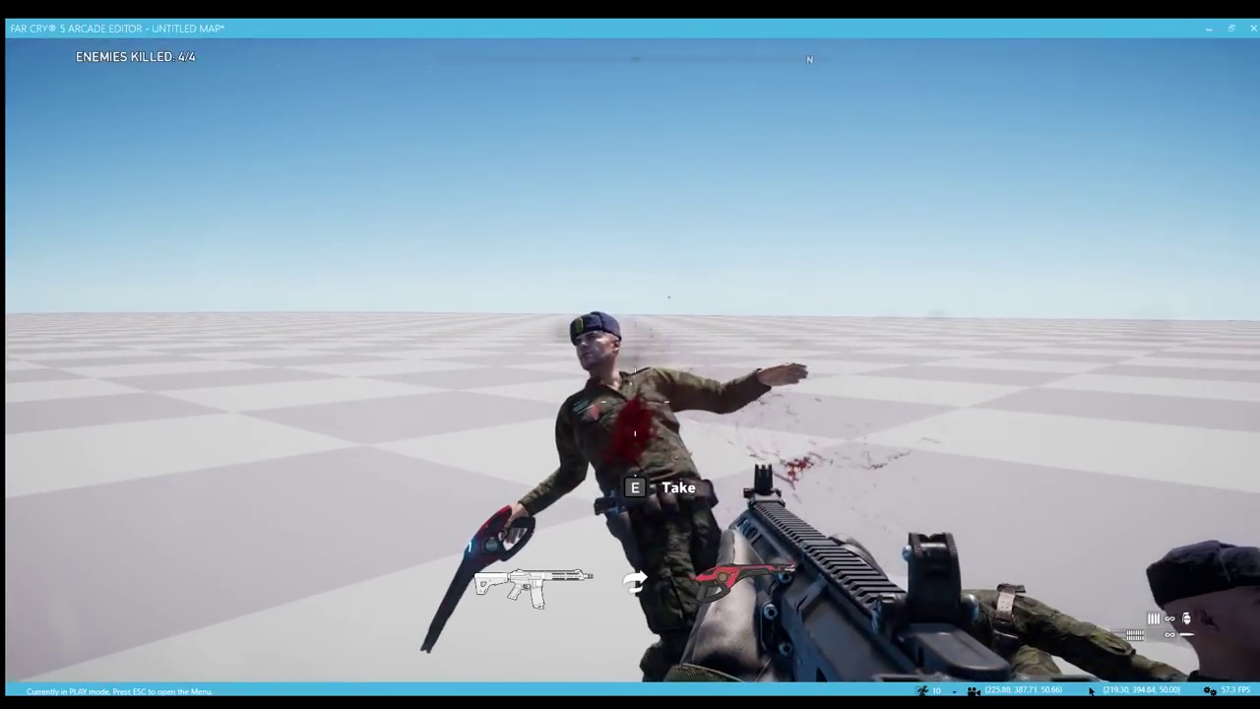
Exit the playtest and pull the editor camera back to overlook the placed objects
{"action": "key", "text": "Escape"}
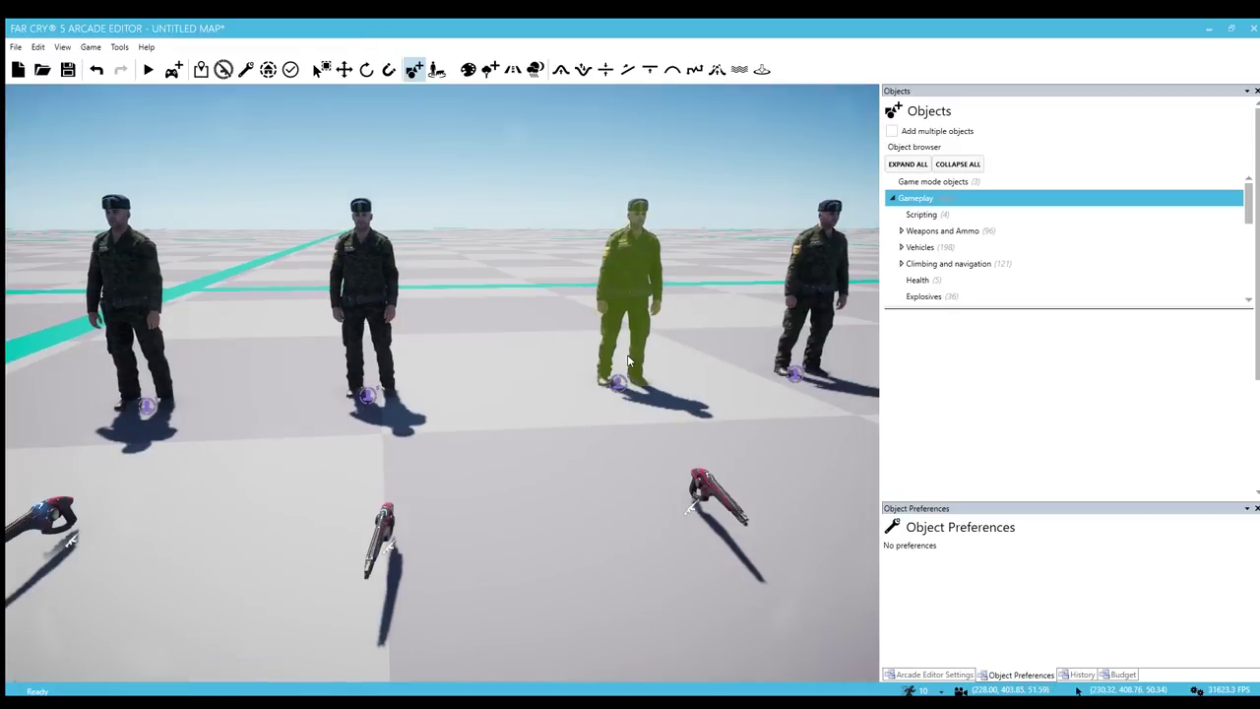
{"action": "key", "text": "s"}
{"action": "right_click_drag", "start_coordinate": [495, 464], "coordinate": [581, 420]}
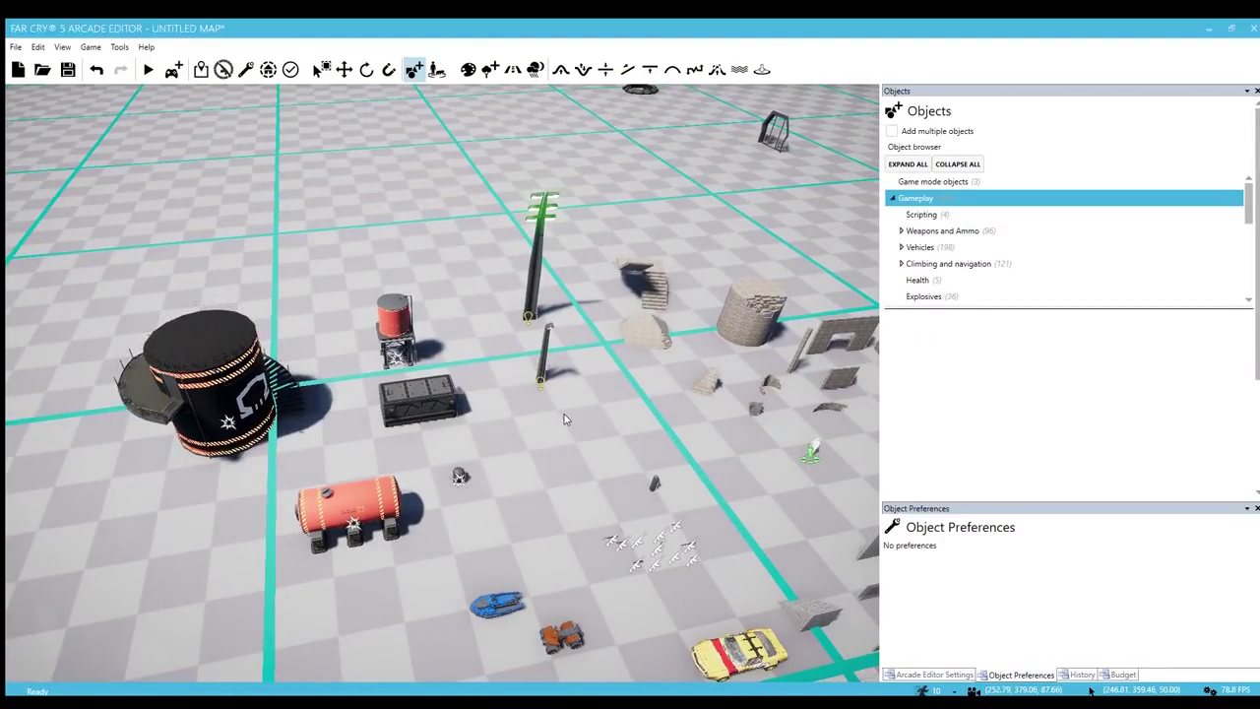